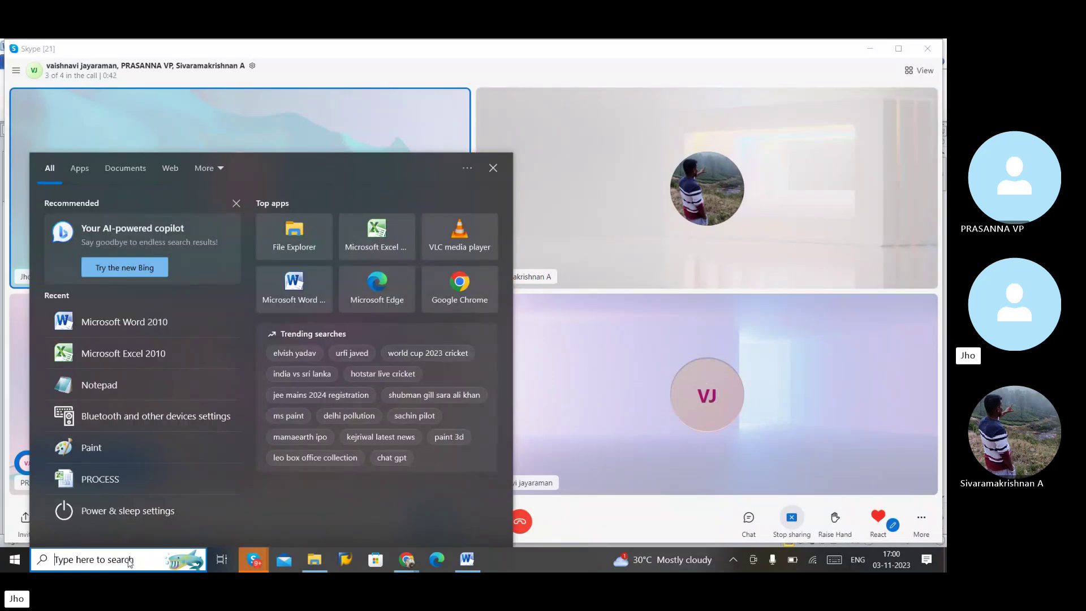
- Switch to the CONTRACT document in Word and enlarge its view to 160%
click(569, 459)
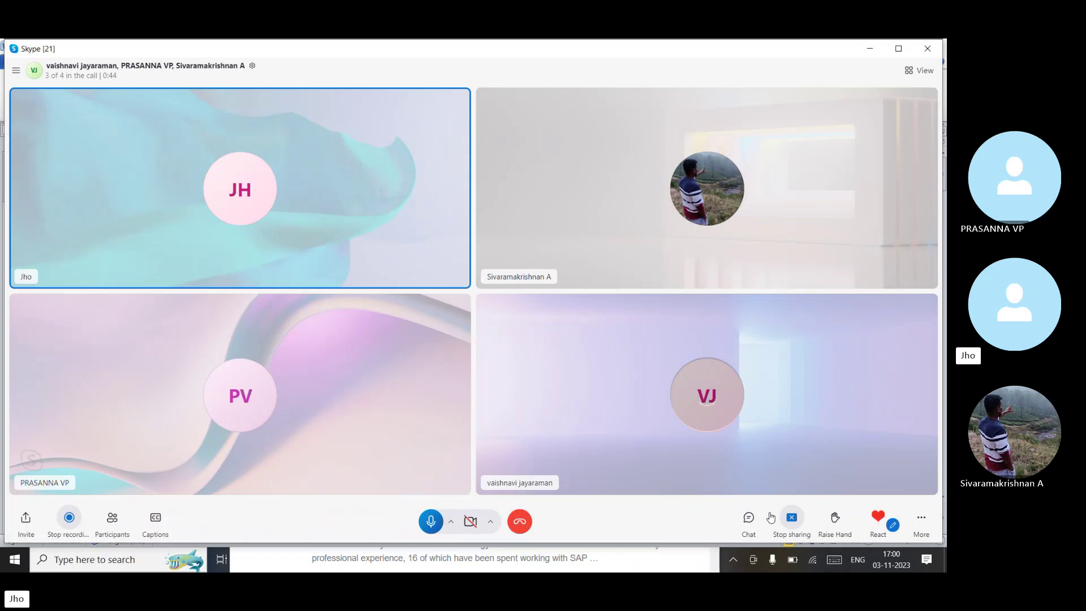
click(201, 543)
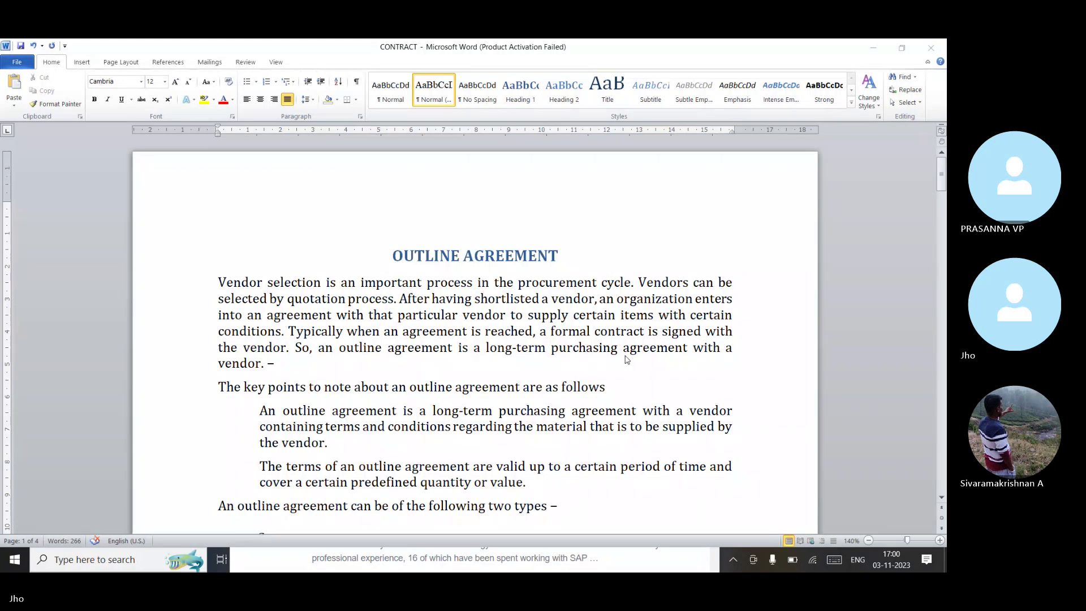
scroll(523, 356, up, 3)
scroll(523, 357, down, 4)
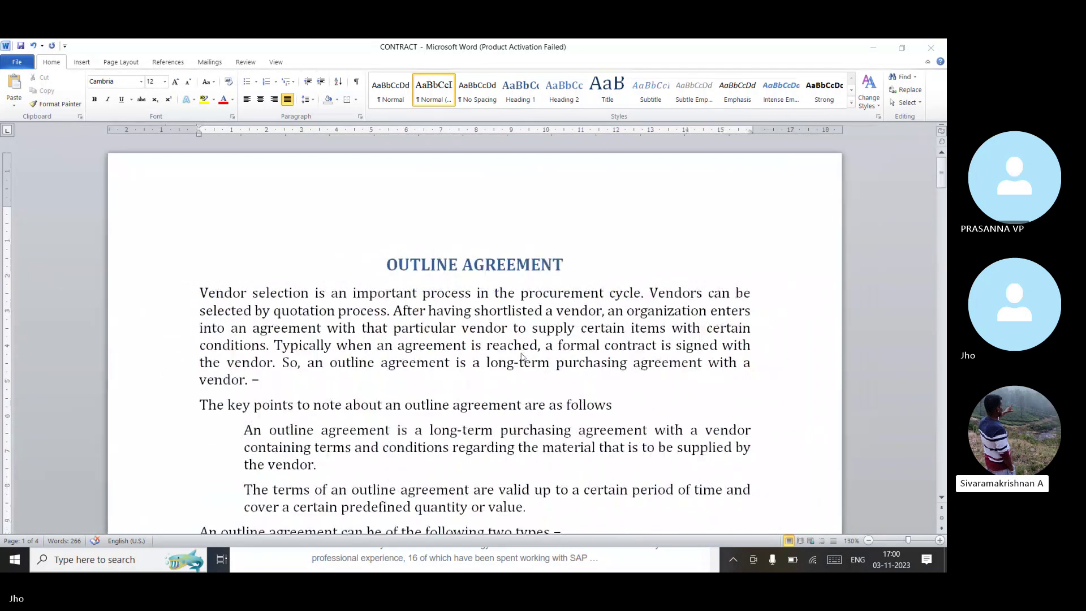
scroll(522, 357, up, 3)
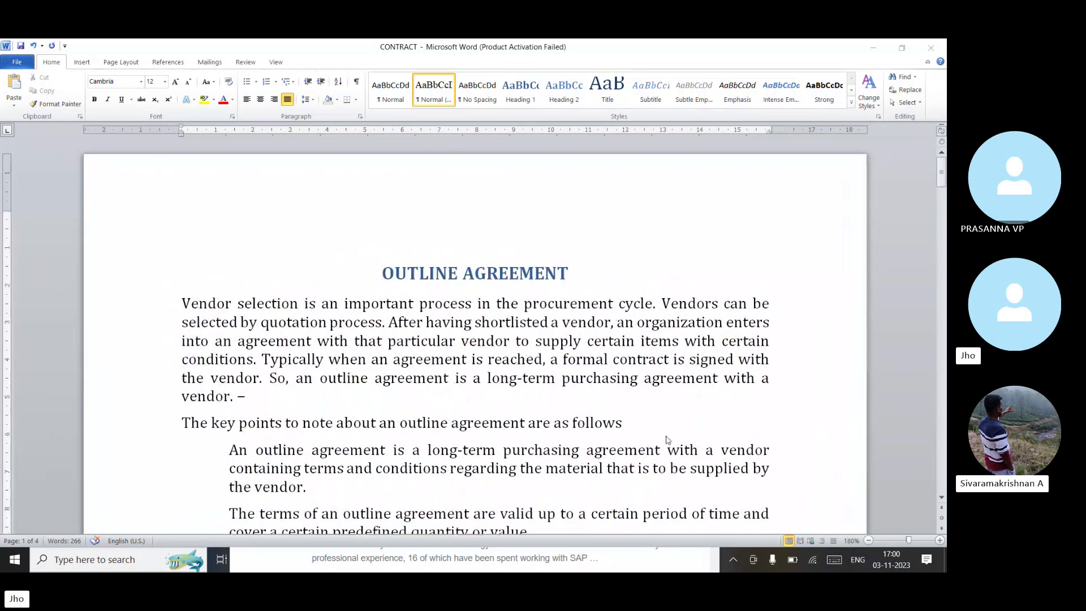
- Check the Skype call window, and return to the outline agreement text in the CONTRACT document in Word
click(160, 562)
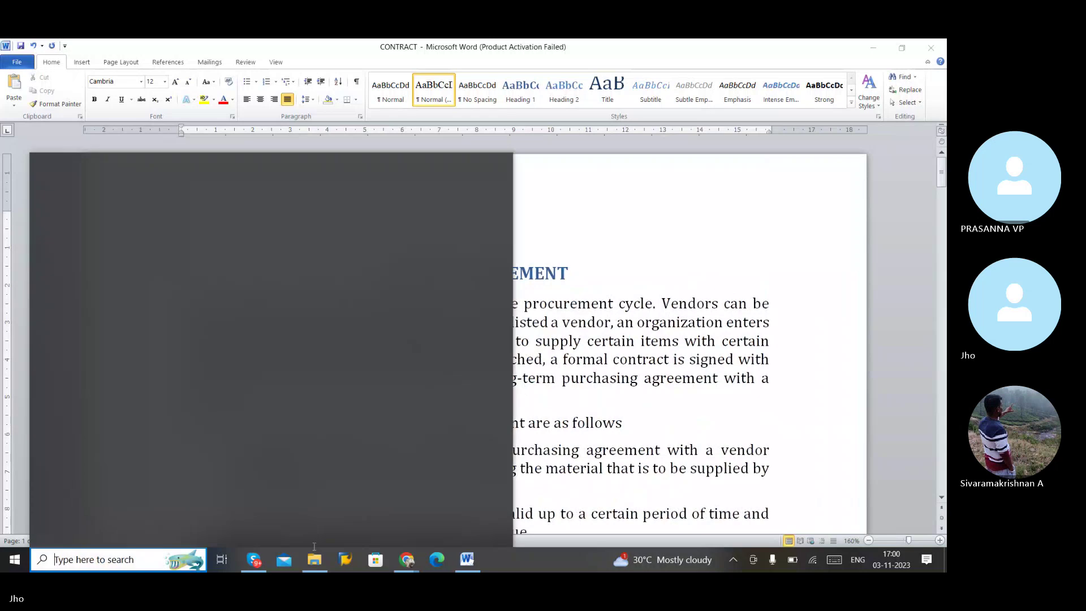
click(262, 563)
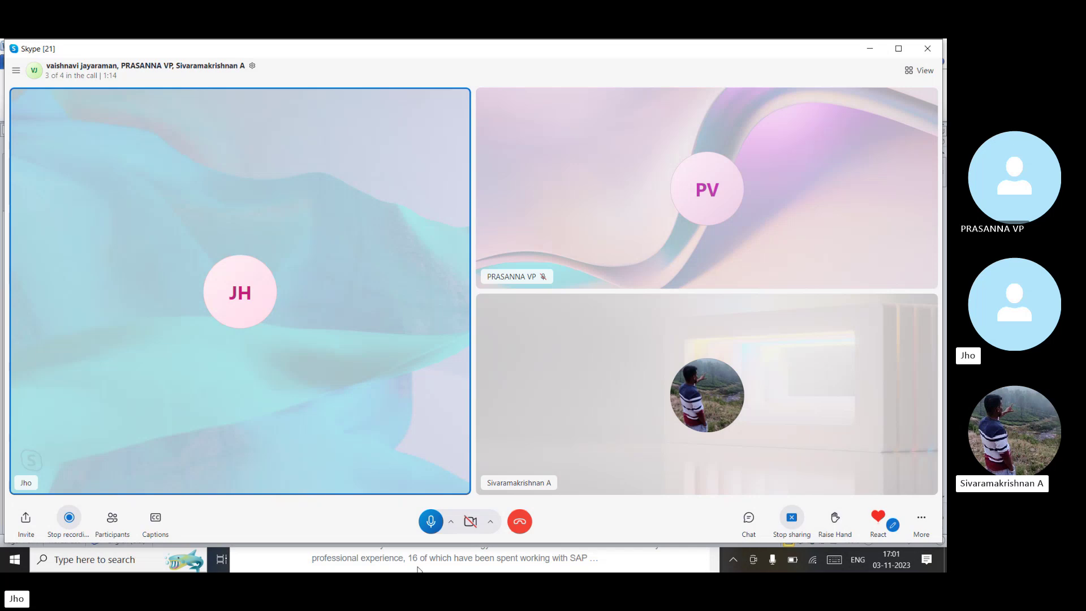
key(alt+Tab)
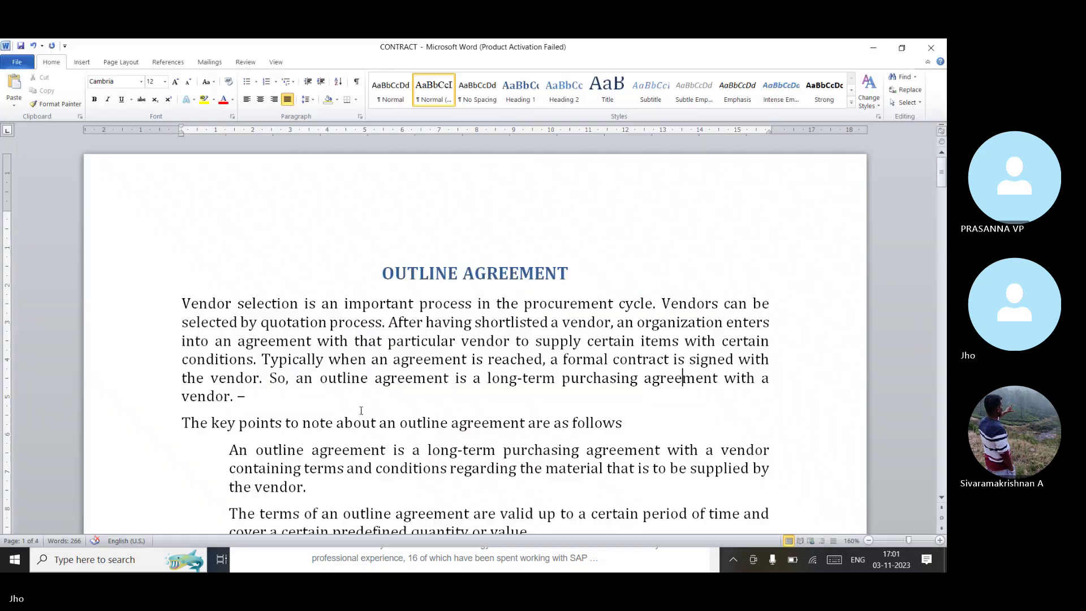
scroll(437, 380, down, 2)
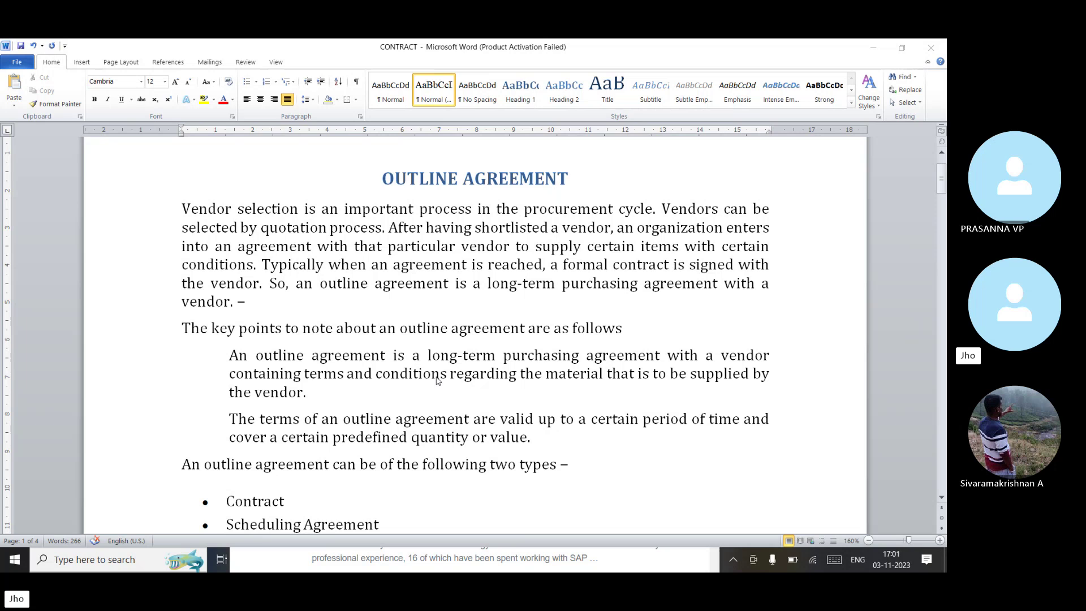
- Find and open Microsoft Excel 2010 with a blank workbook, and dismiss the Office activation wizard
click(122, 560)
text(EXC)
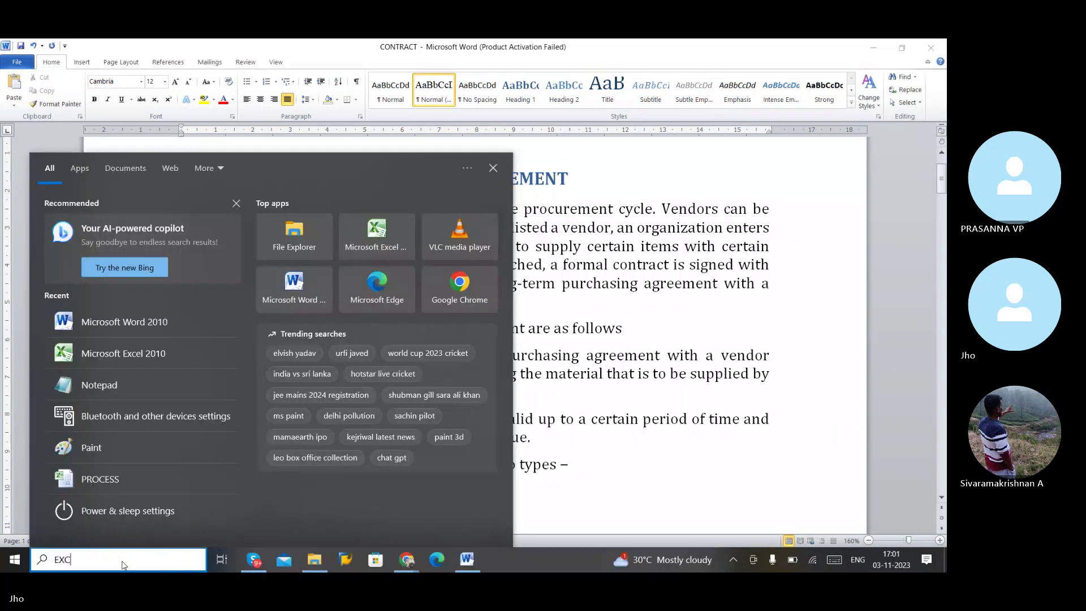
text(EL)
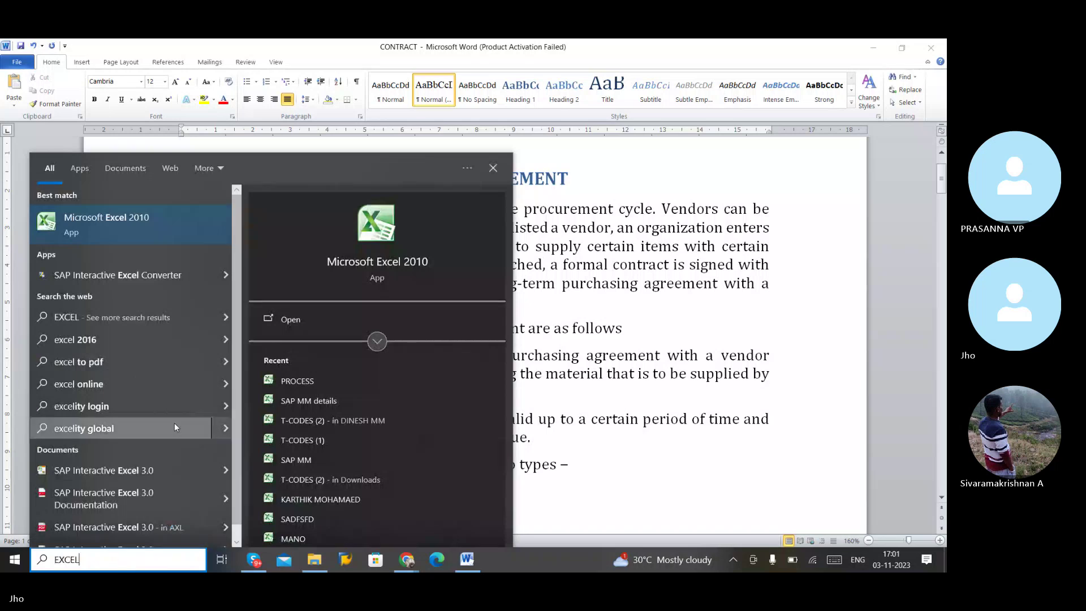
click(353, 272)
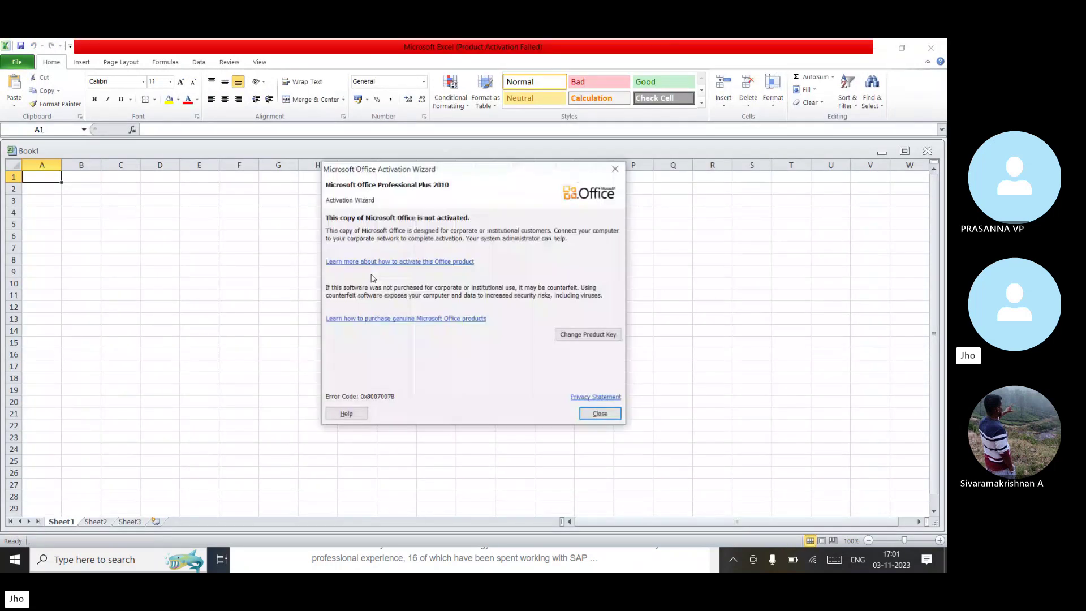
click(602, 416)
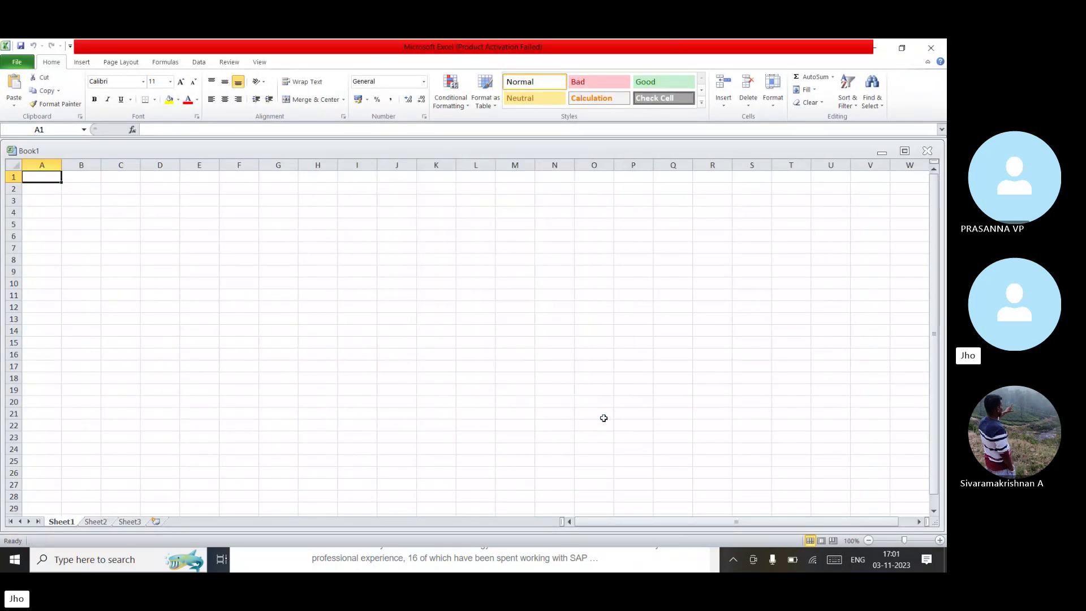
- Enlarge the blank worksheet's view to 200%
click(939, 540)
click(939, 540)
click(939, 541)
click(939, 541)
click(939, 540)
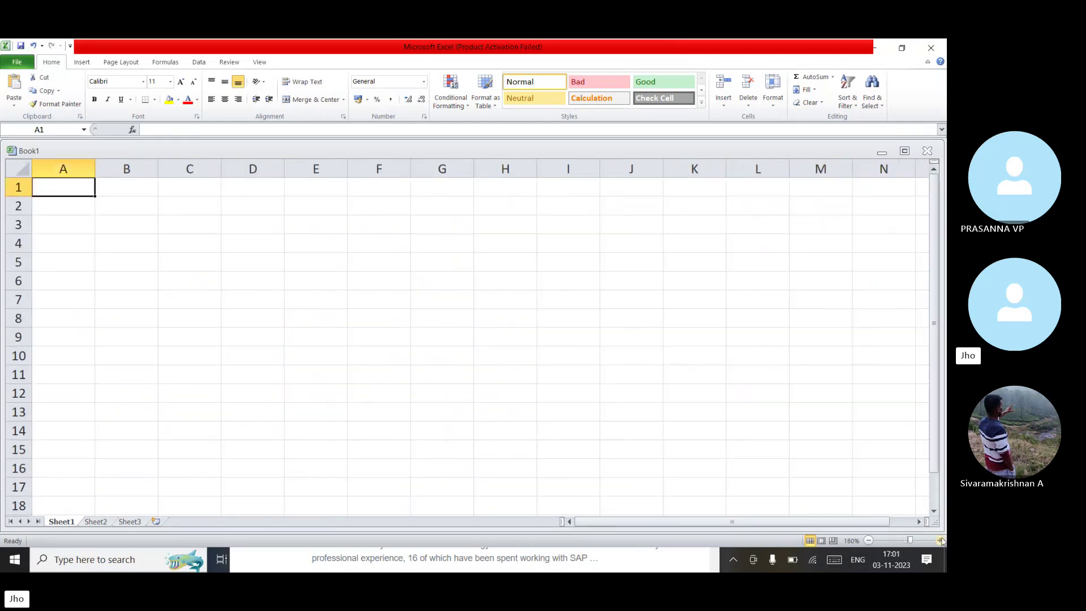
click(939, 541)
click(939, 540)
click(939, 541)
click(939, 540)
click(939, 541)
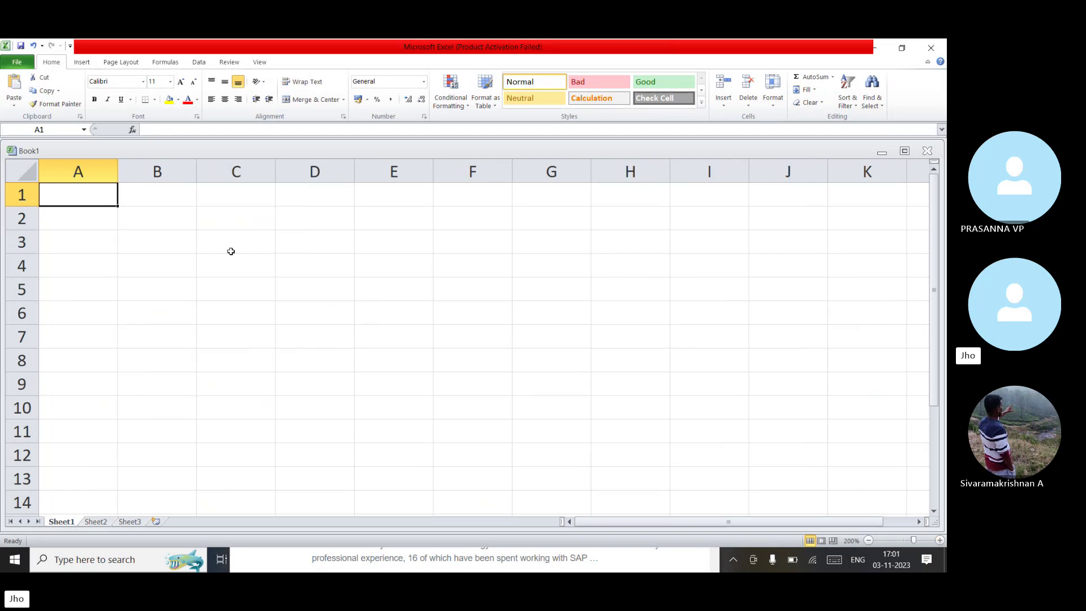
- Fill C2:D4 with the number pairs 10 and 100, 50 and 97, and 100 and 95, one pair per row
click(230, 220)
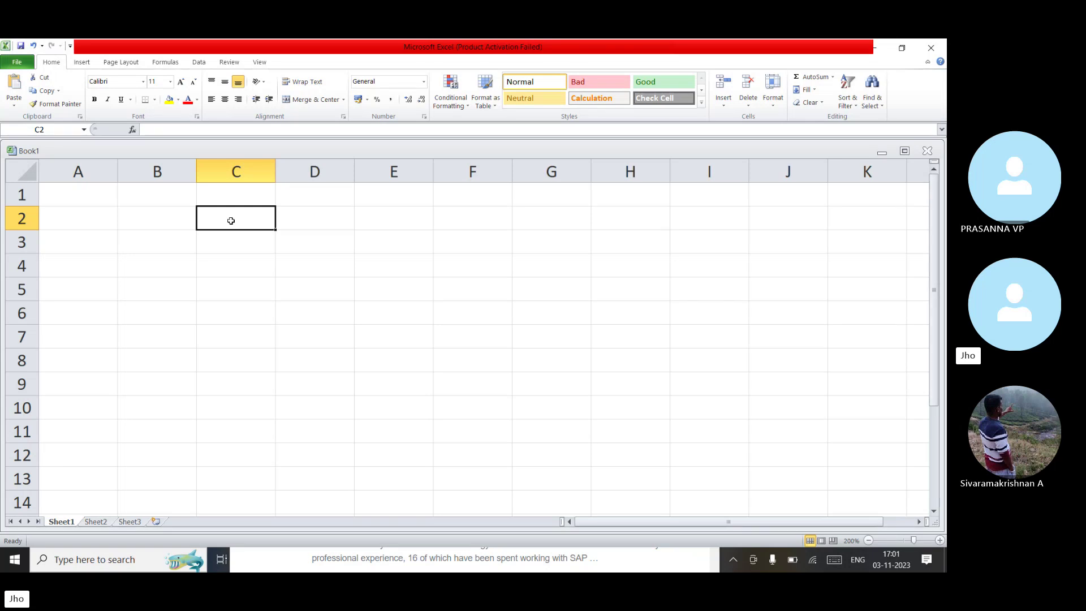
text(10)
key(Tab)
text(100)
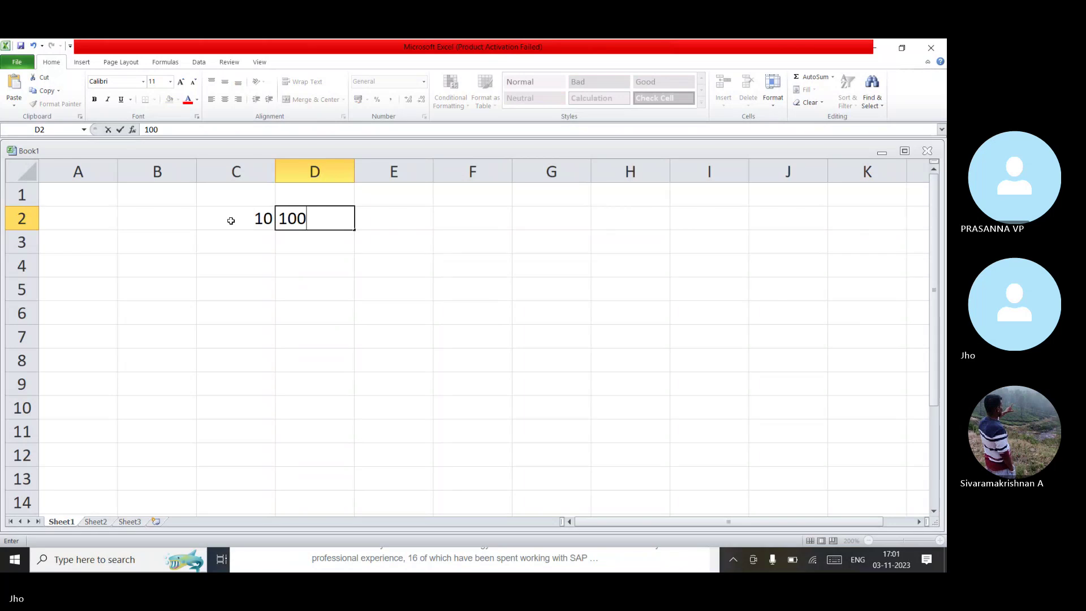
key(Return)
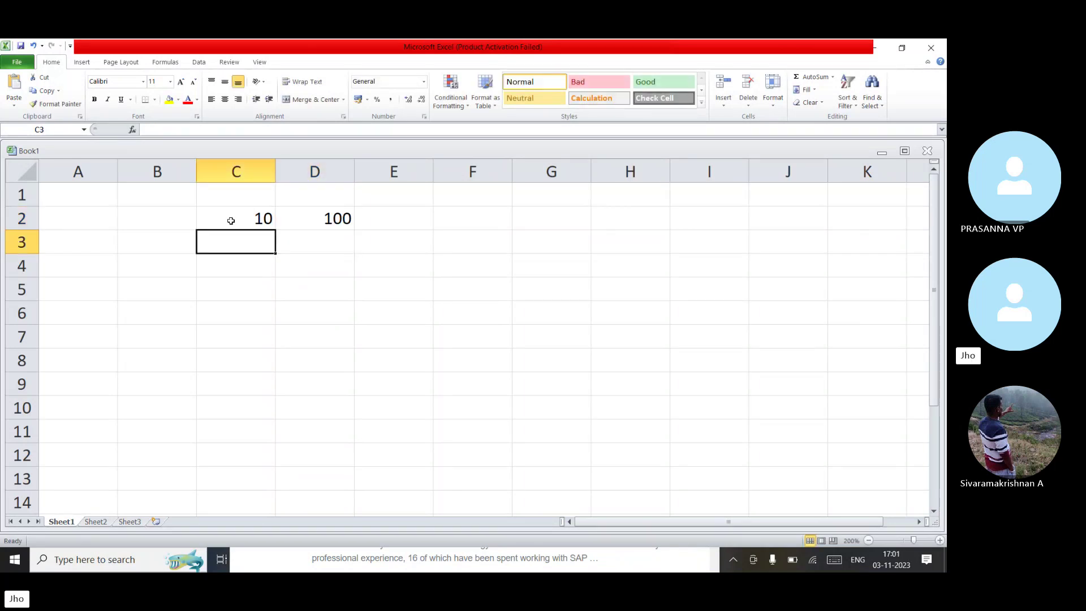
text(50)
key(Tab)
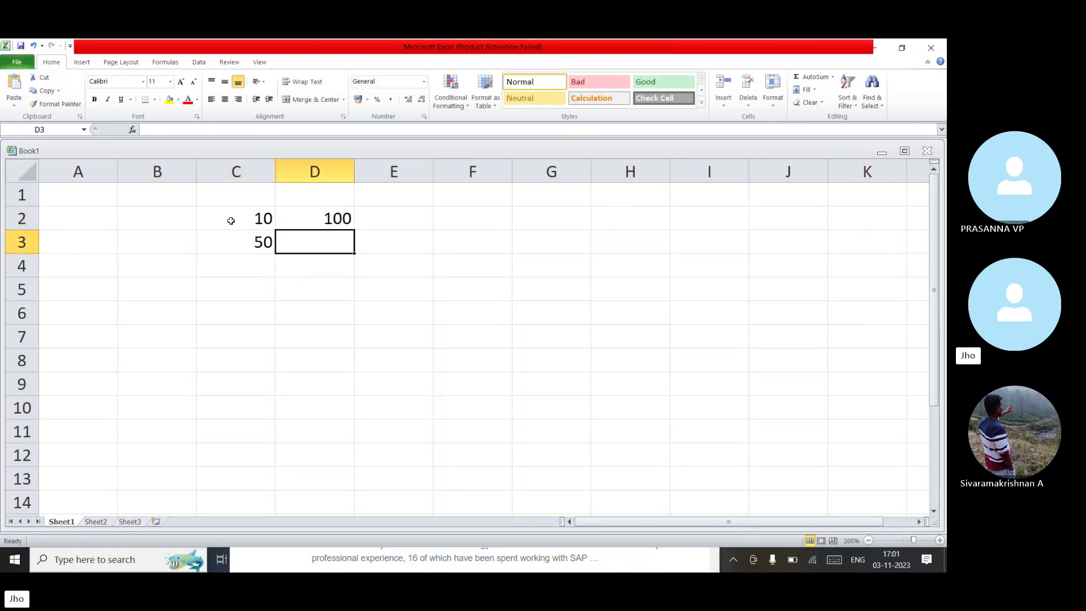
text(97)
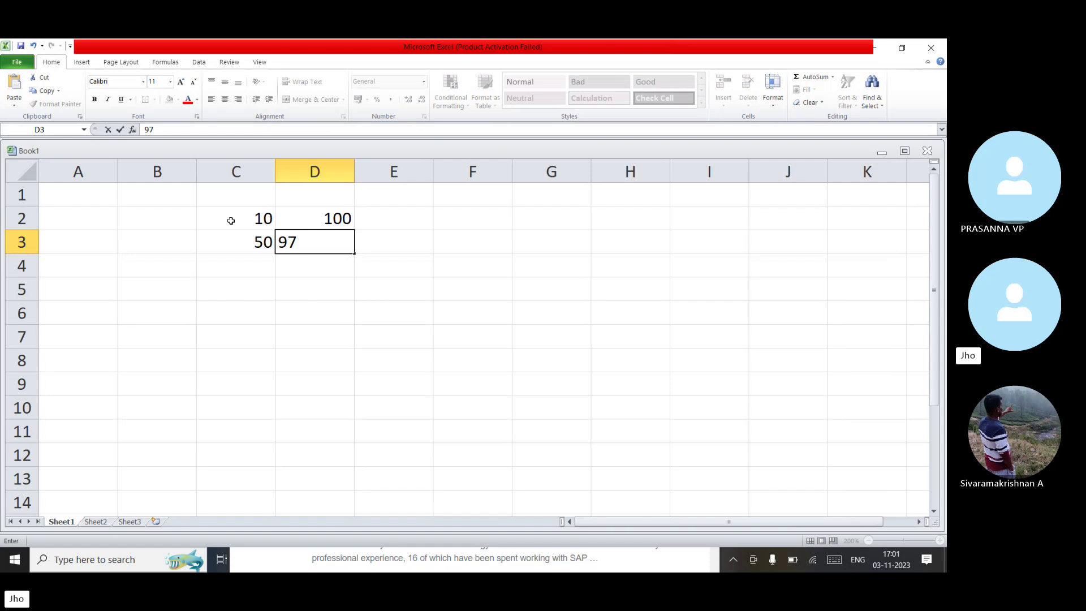
key(Return)
text(100)
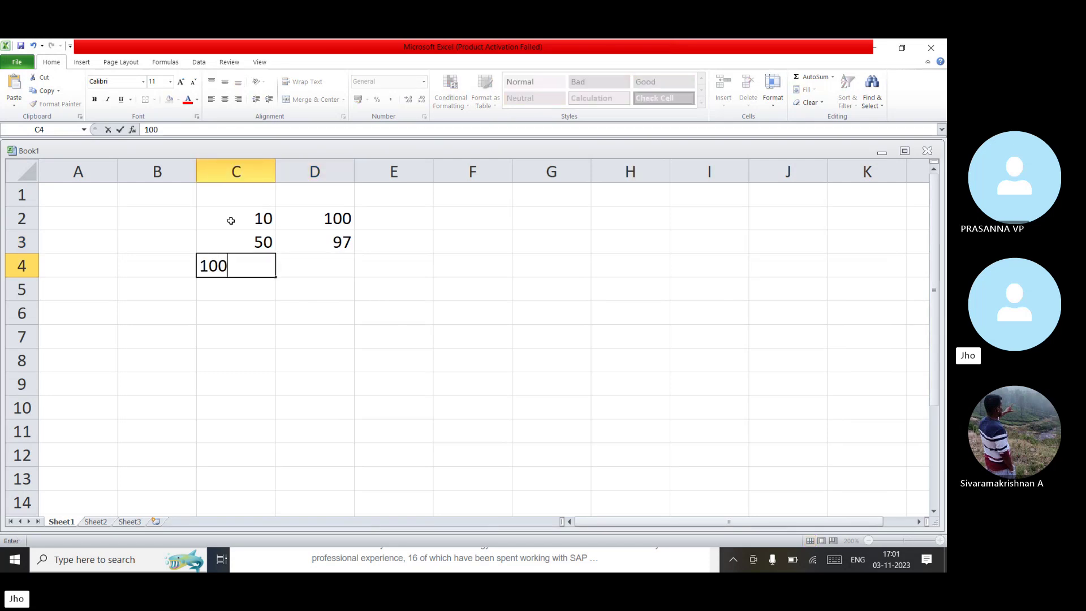
key(Tab)
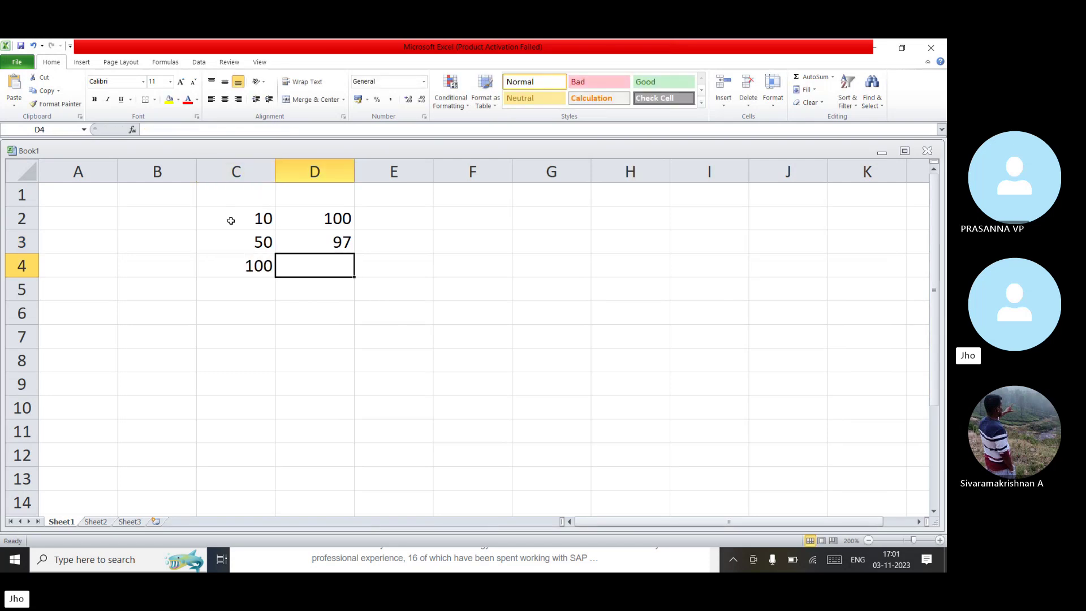
text(95)
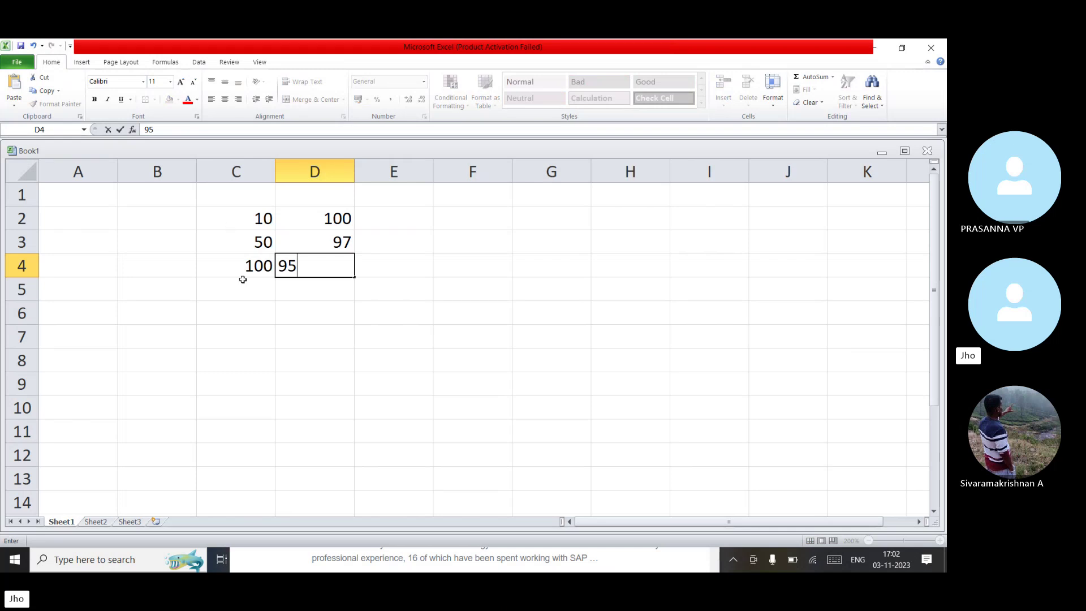
click(252, 304)
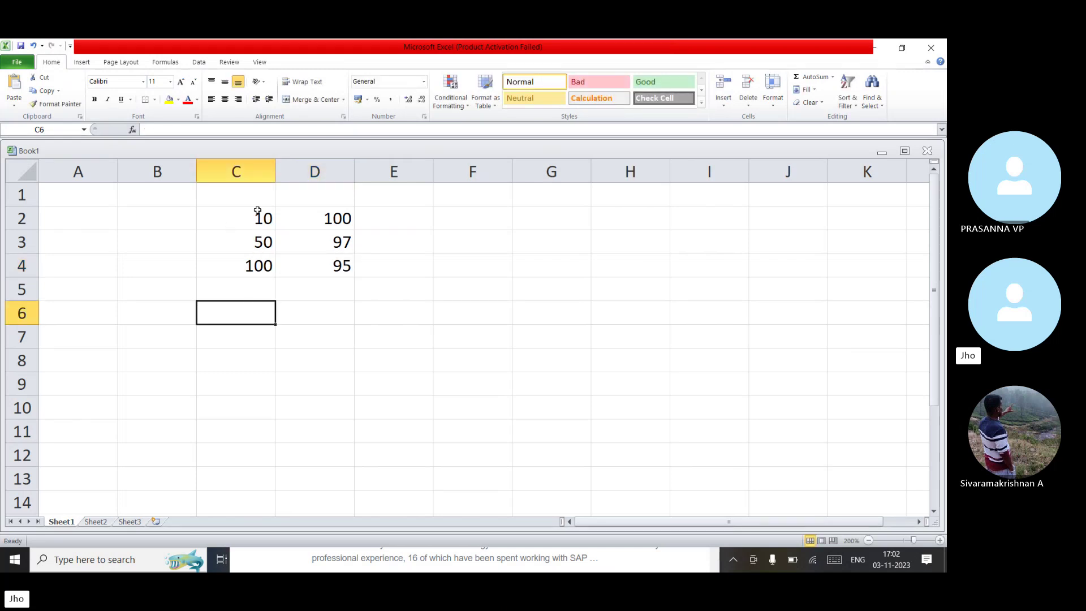
- Enter 1000 in cell B7, below the table of number pairs
click(230, 344)
click(173, 346)
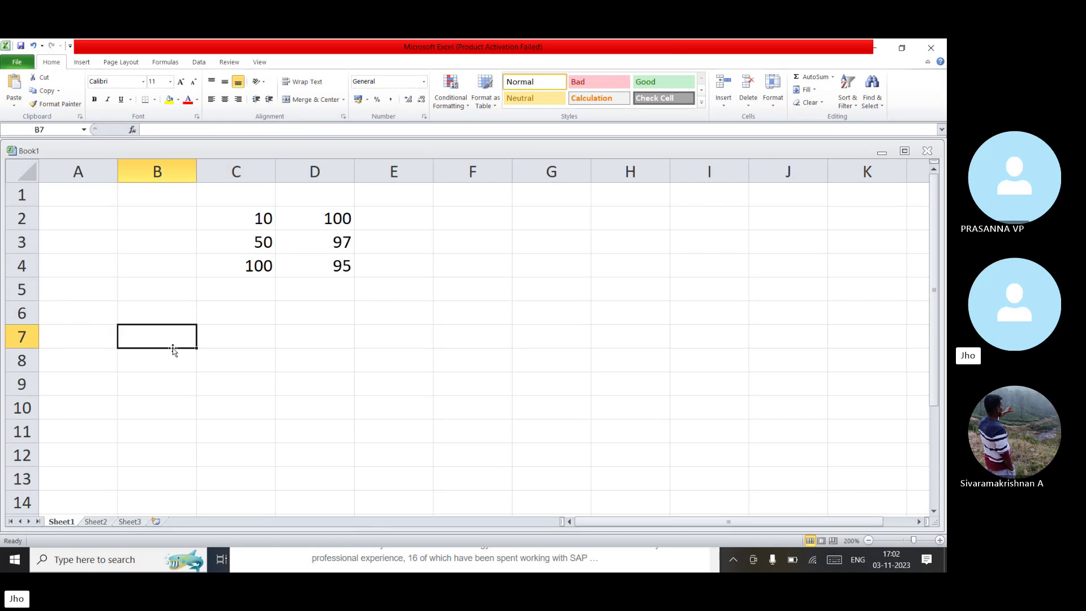
text(1000)
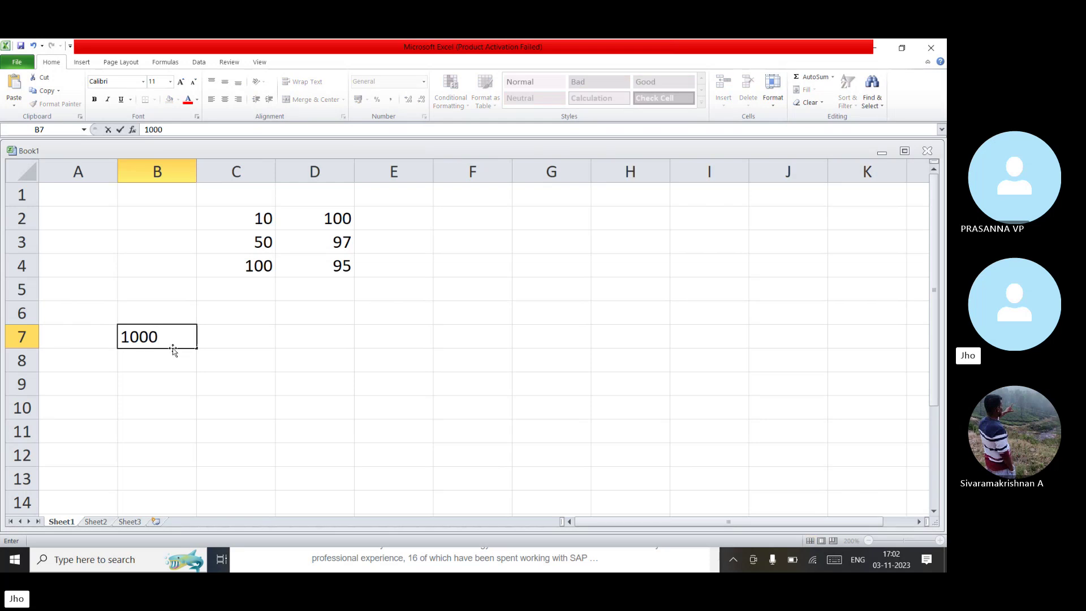
- Enter the label "QNTY BASED" in cell E7 and "VALUE BASED" in cell E8
click(385, 339)
text(V)
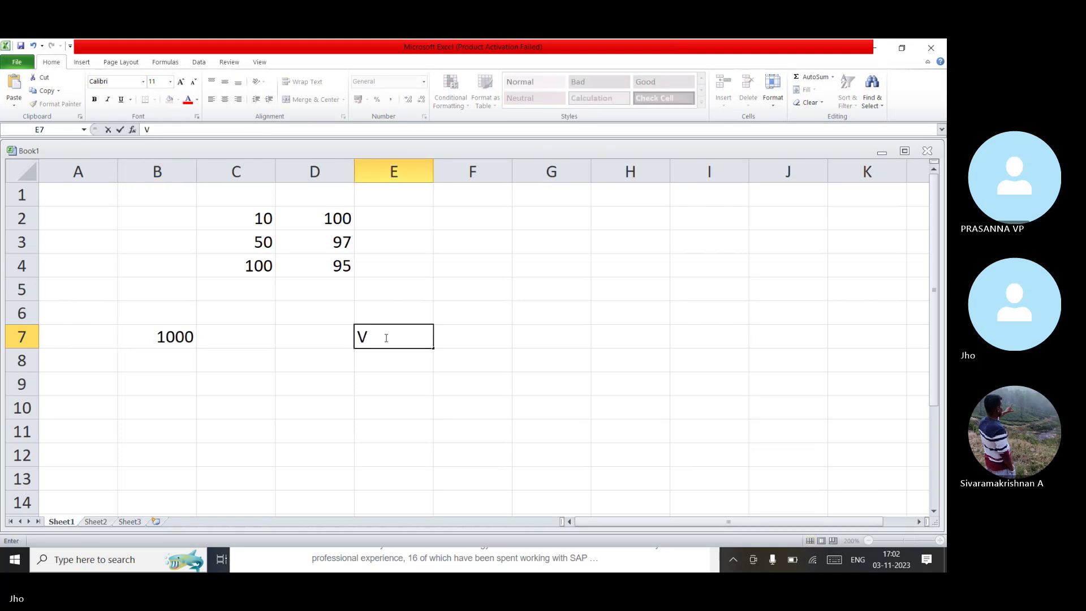
key(BackSpace)
text(QNTY)
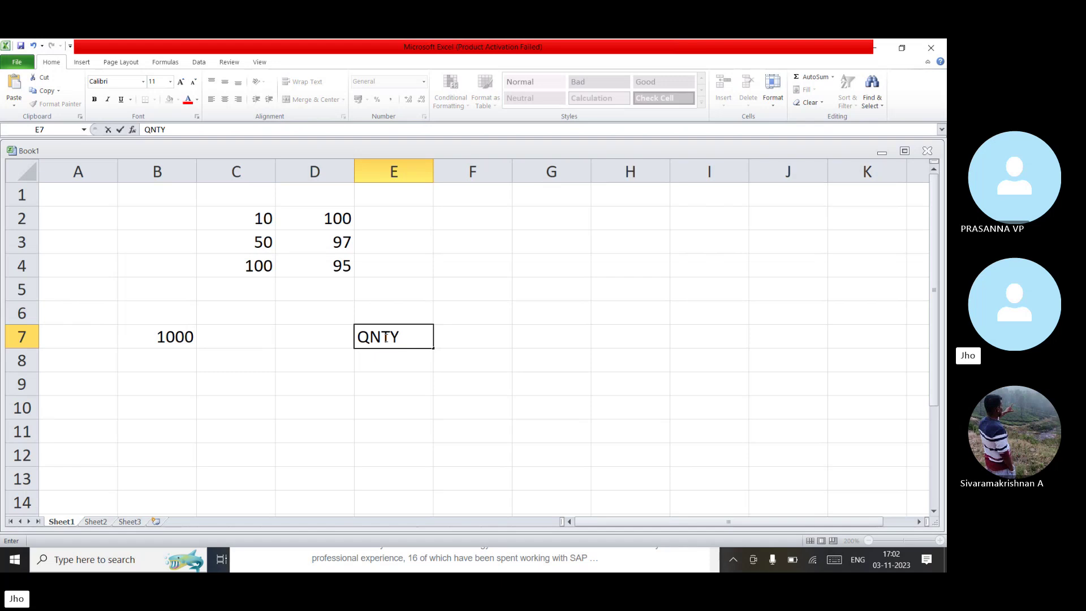
click(400, 317)
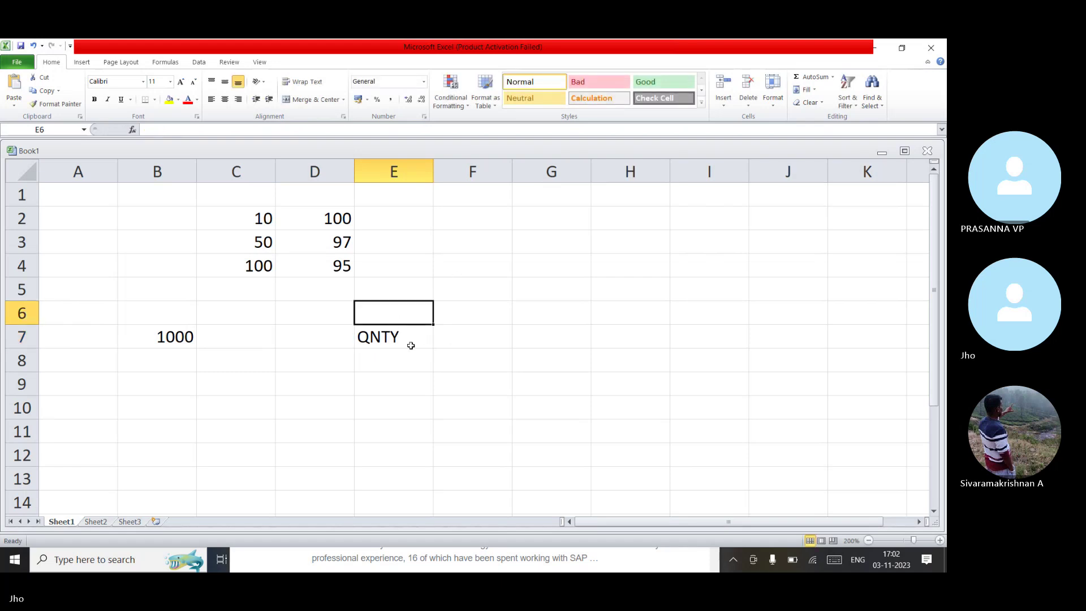
click(384, 336)
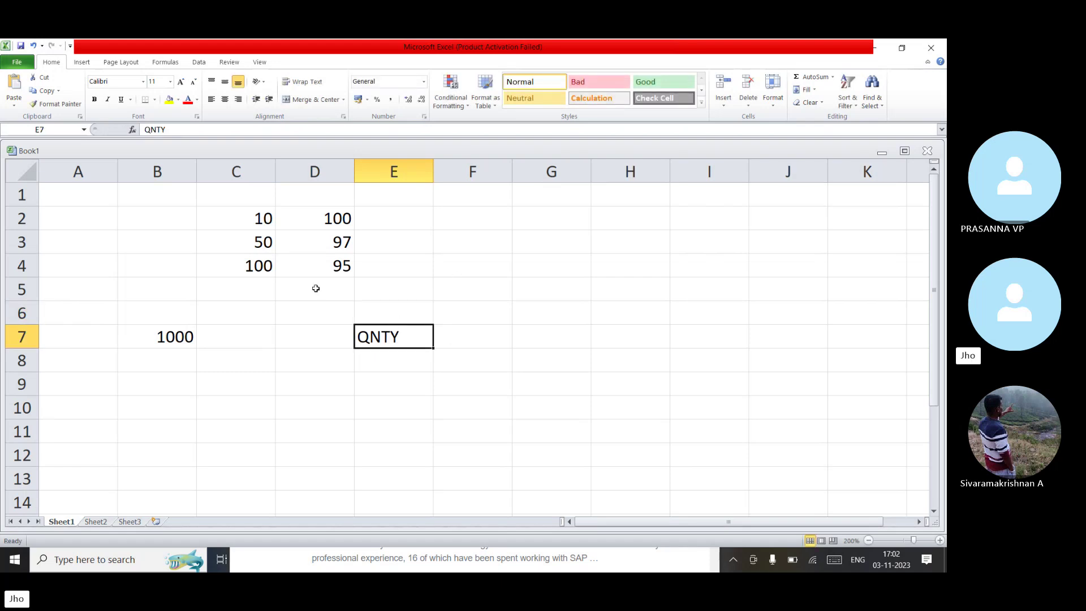
click(184, 130)
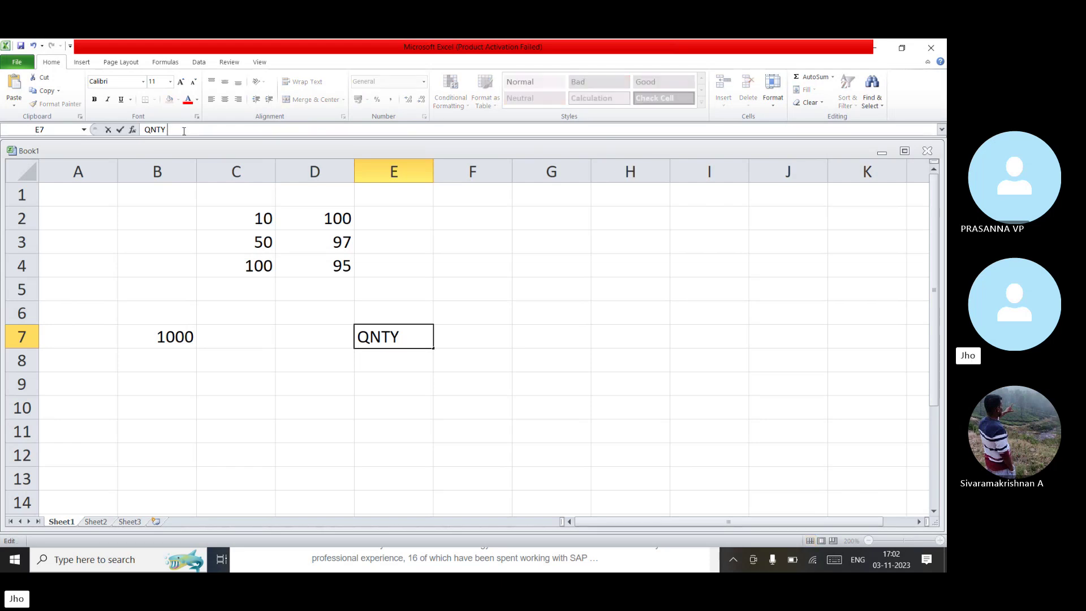
text(BASED)
key(Return)
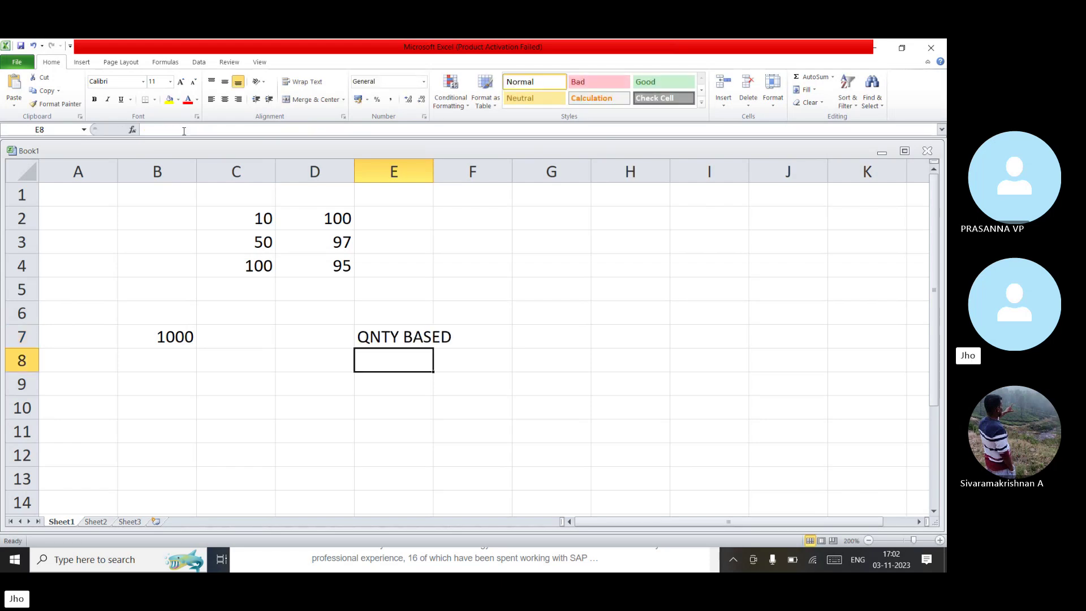
text(VALU)
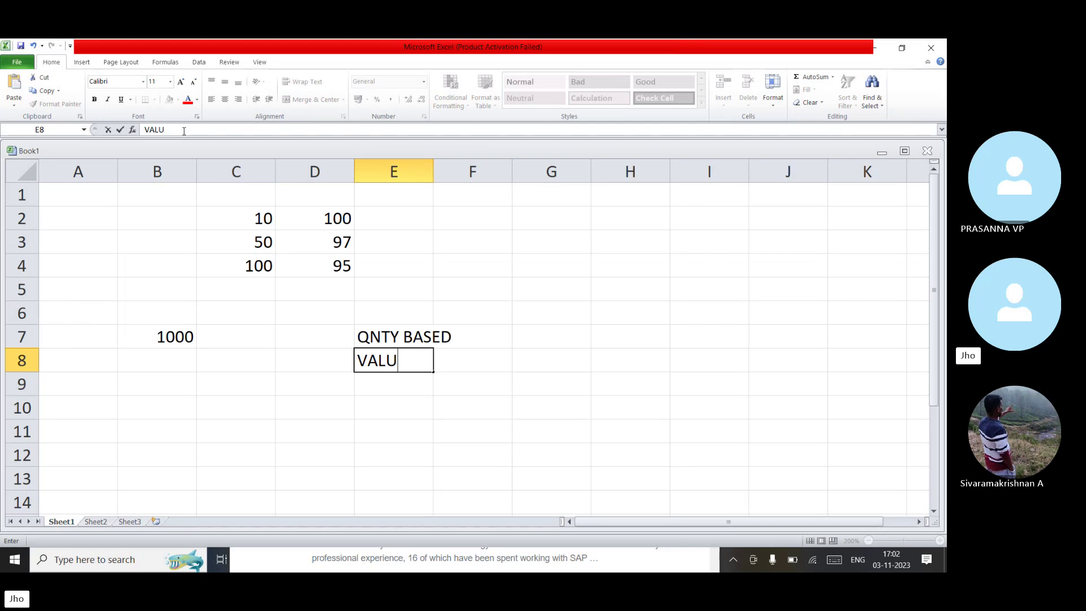
text(E BASED)
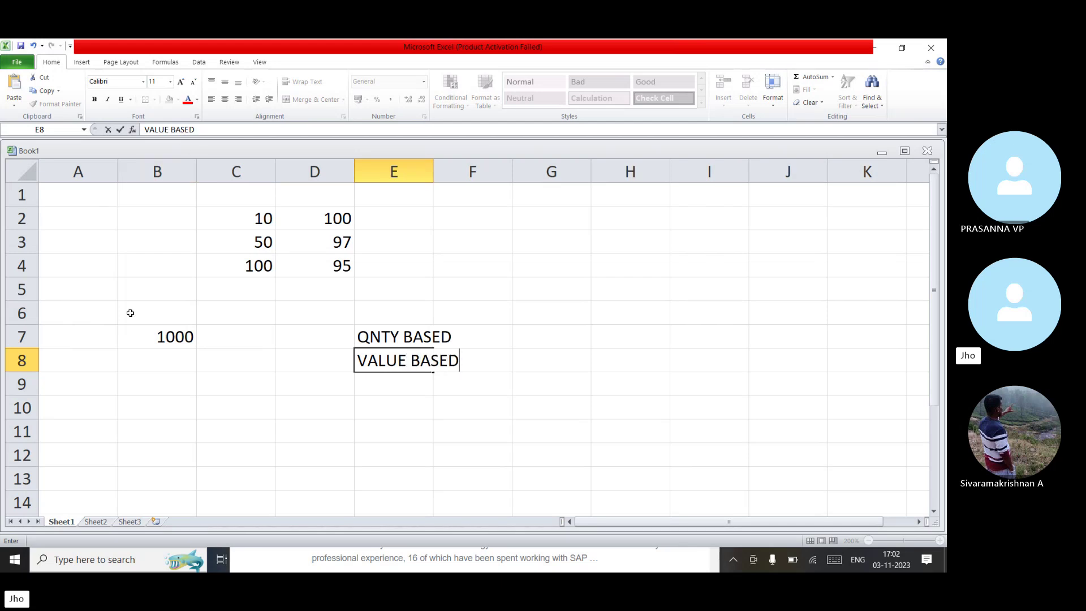
- Enter the unit "PCS" in cell C7, next to the 1000
click(148, 320)
click(228, 337)
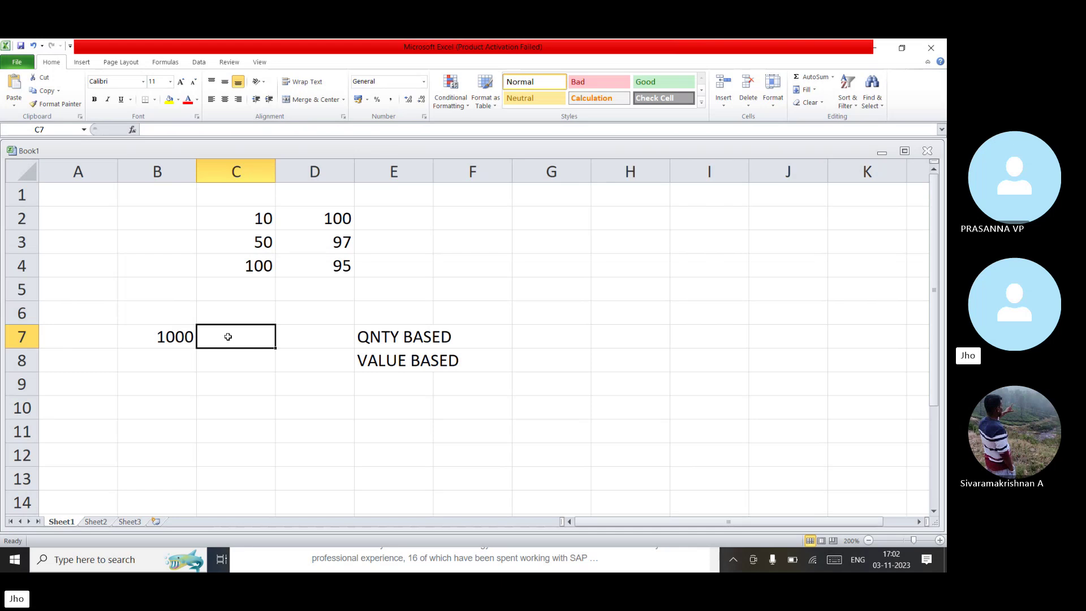
text(PCS)
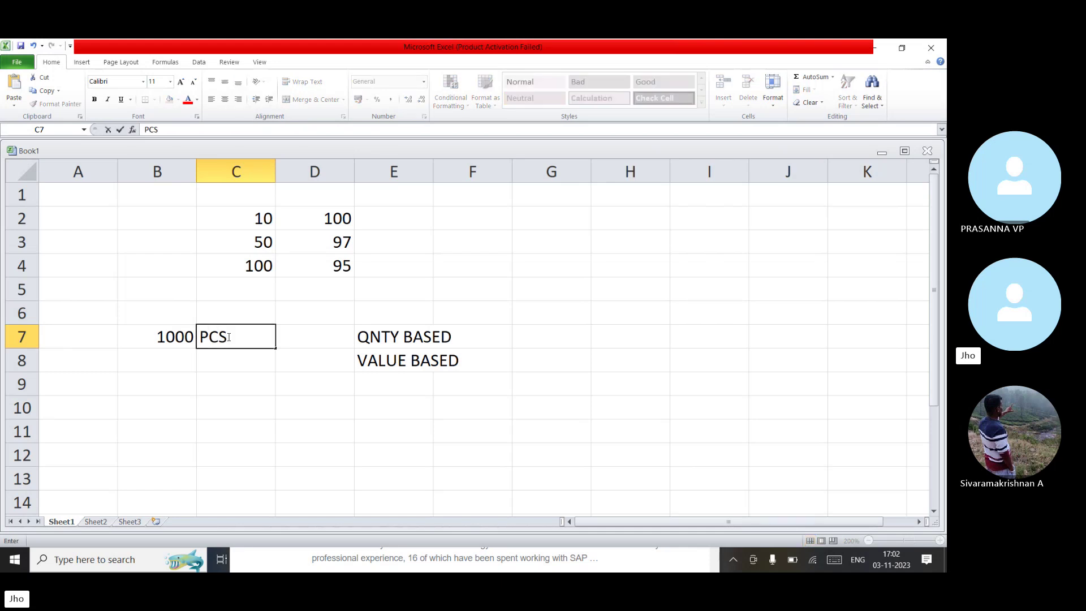
- Enter 95 in cell D7, in the same row as the 1000 PCS quantity
click(331, 225)
click(297, 337)
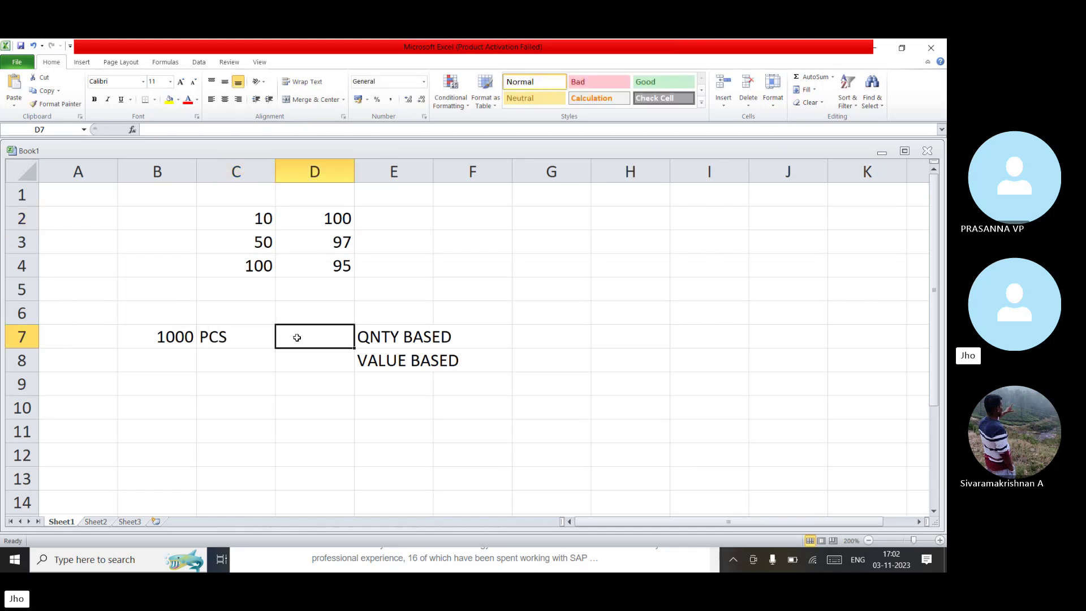
text(95)
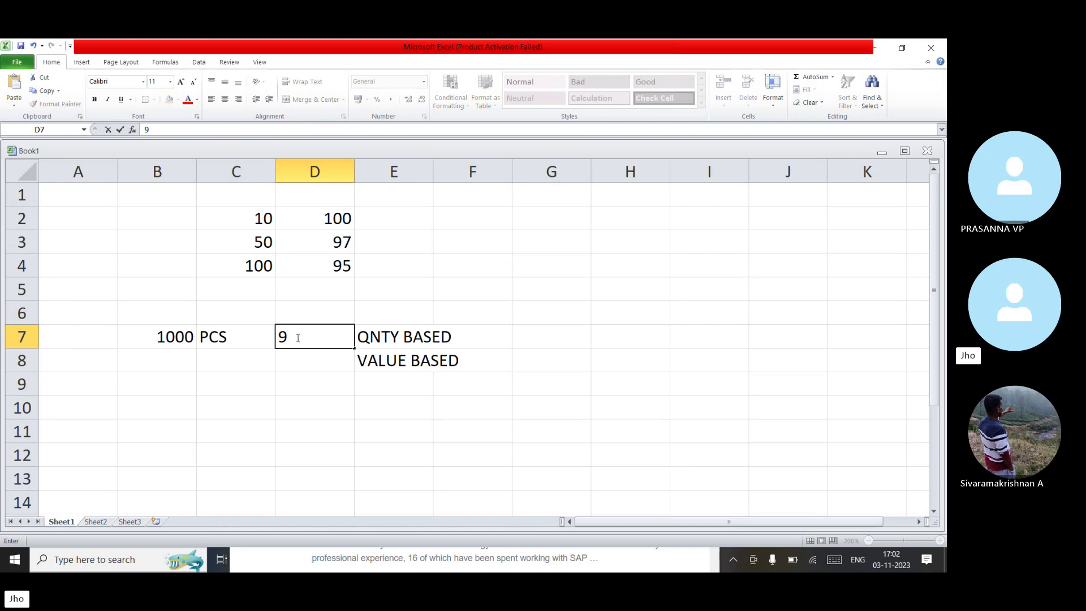
click(113, 335)
- Enter the start date 01.01.2023 in cell A6 and widen column A to fit it
click(90, 307)
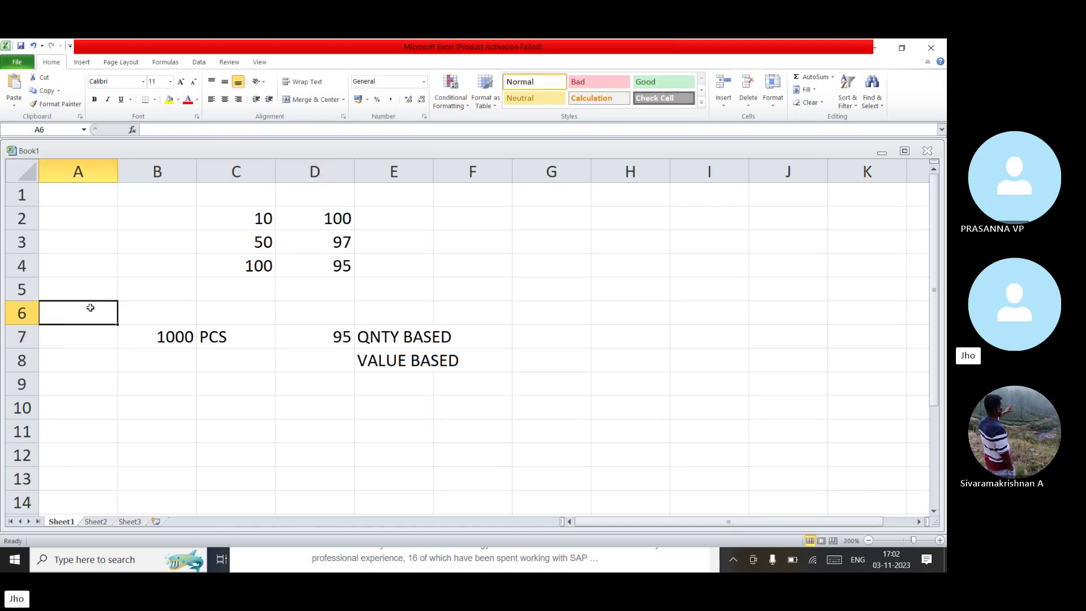
text(01.)
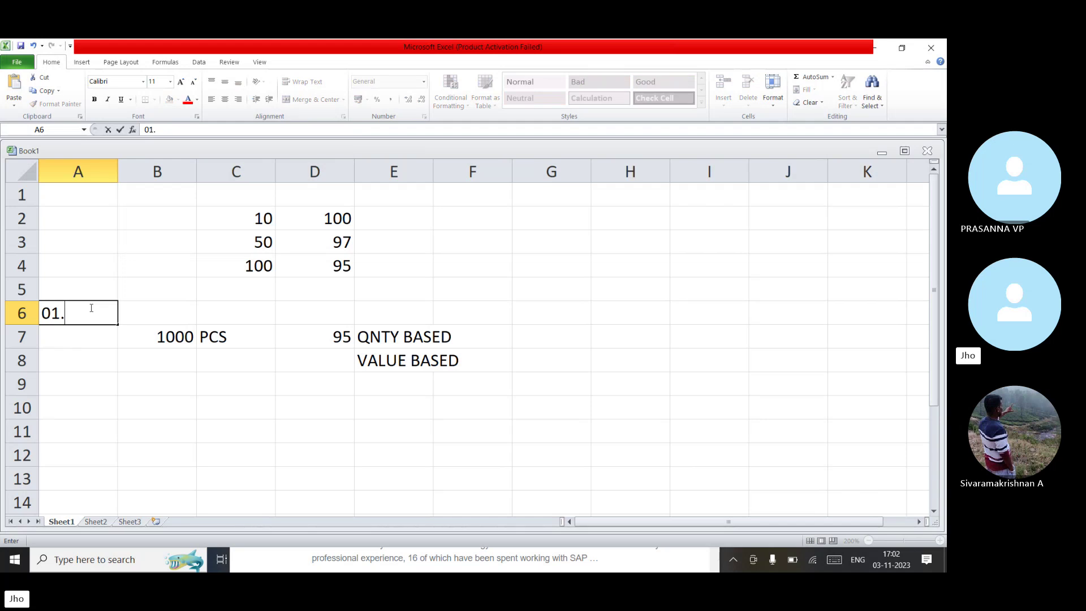
text(01.2023)
click(105, 393)
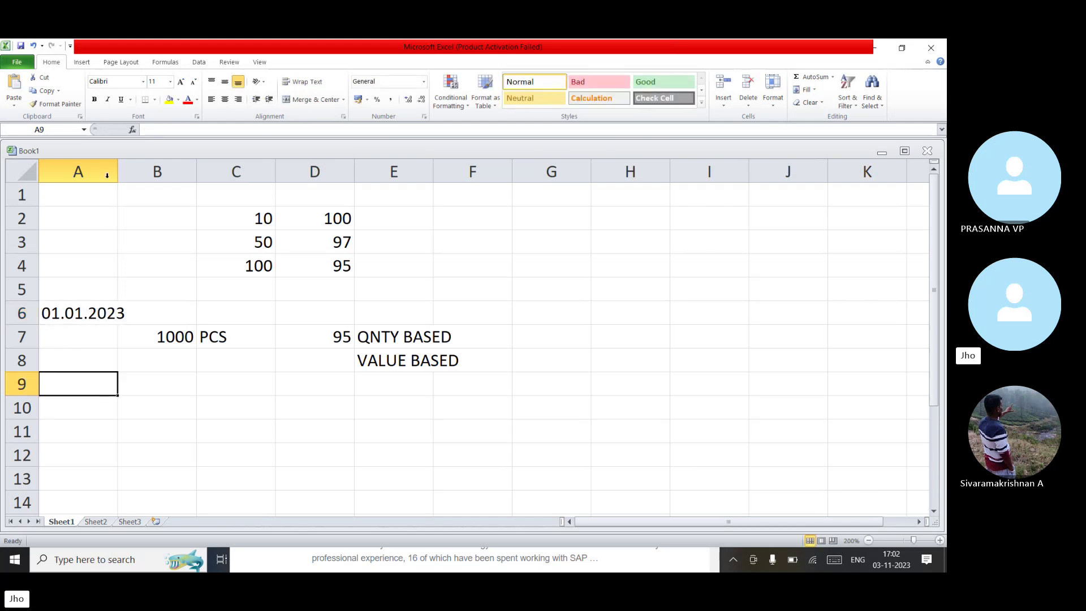
drag(116, 174, 129, 174)
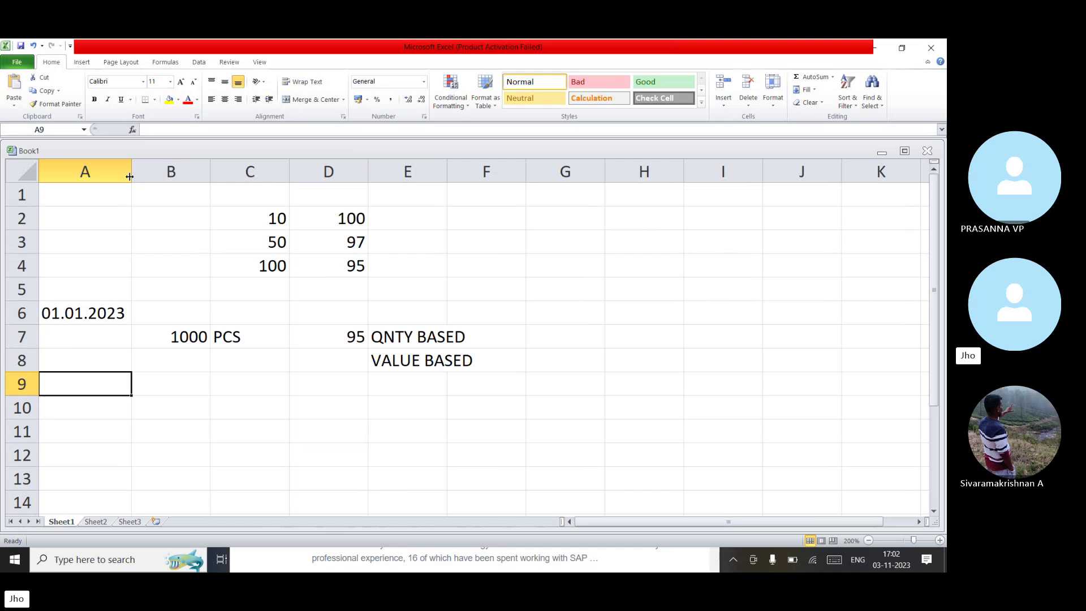
- Enter the end date 31.12.2023 in cell B6, beside the start date
click(161, 310)
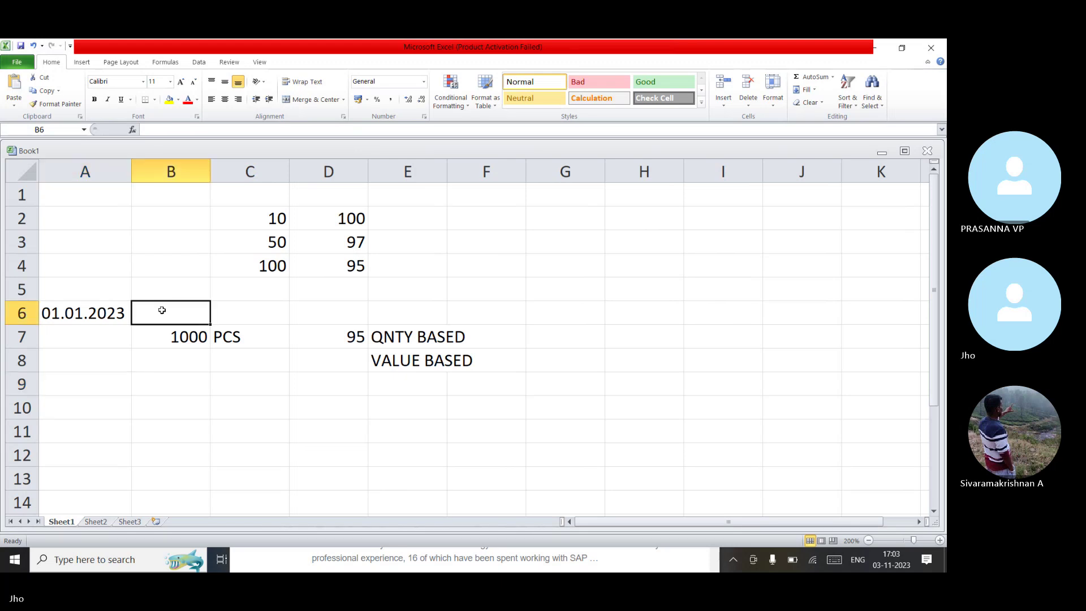
text(31)
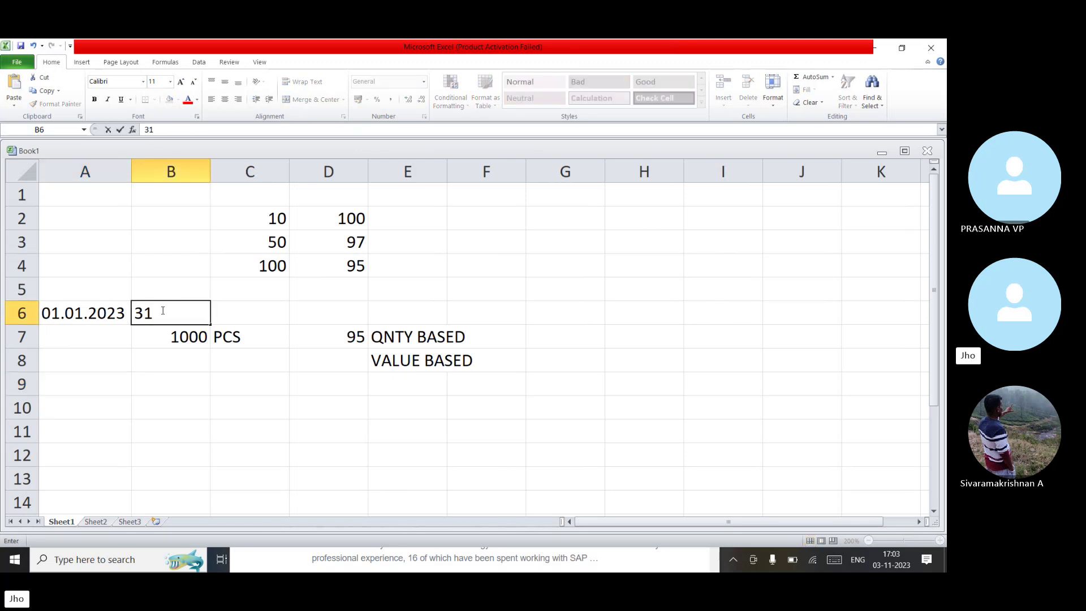
text(.12.2023)
click(172, 439)
- Highlight the prices in cells D2 and D7 with a yellow fill
click(178, 332)
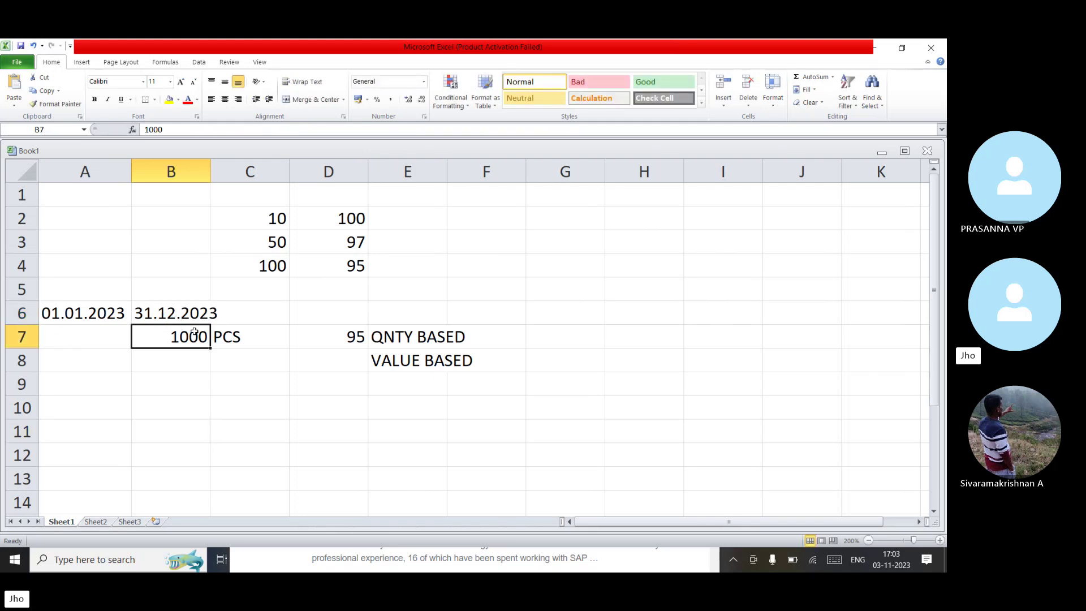
click(250, 337)
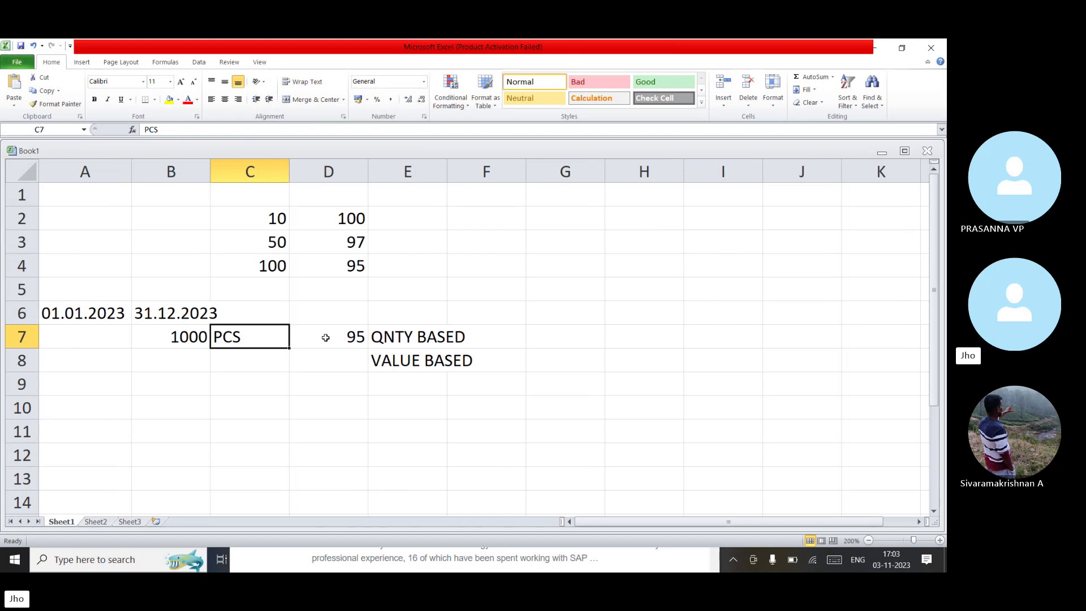
click(326, 338)
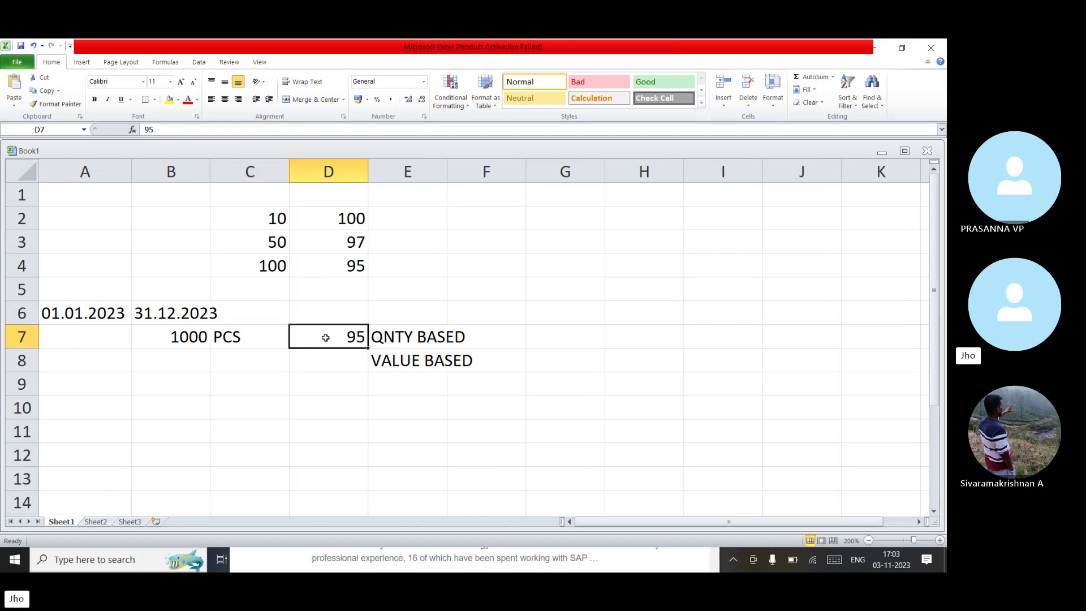
click(321, 225)
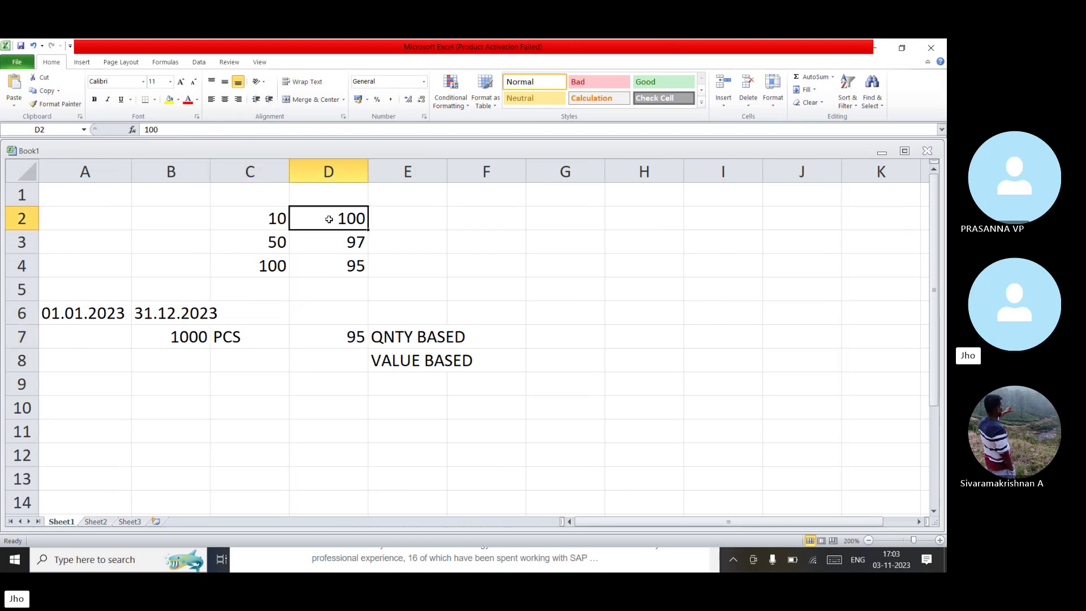
click(171, 103)
click(342, 340)
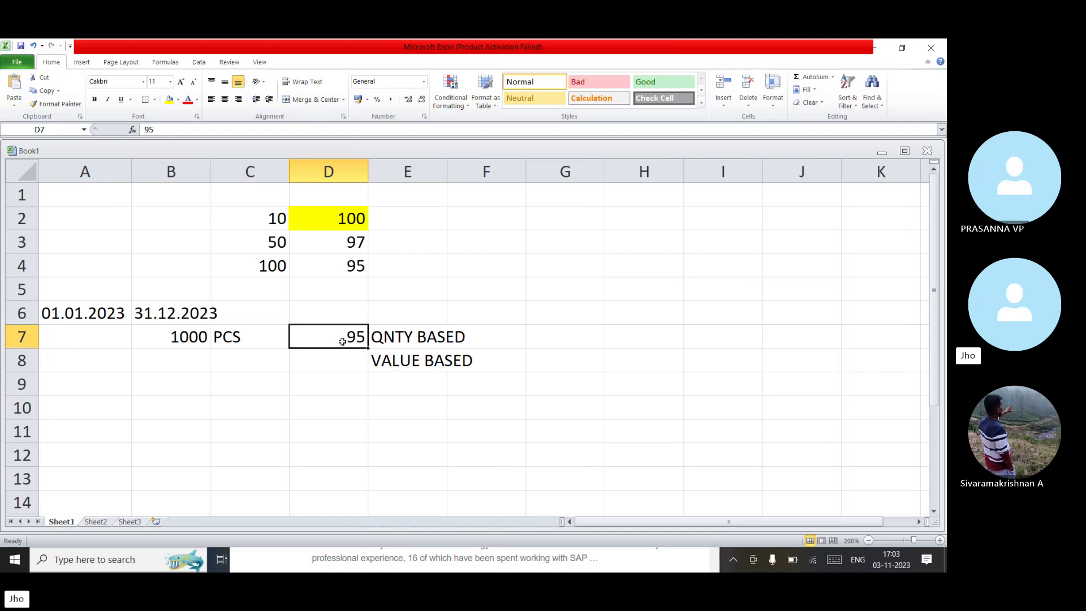
click(169, 100)
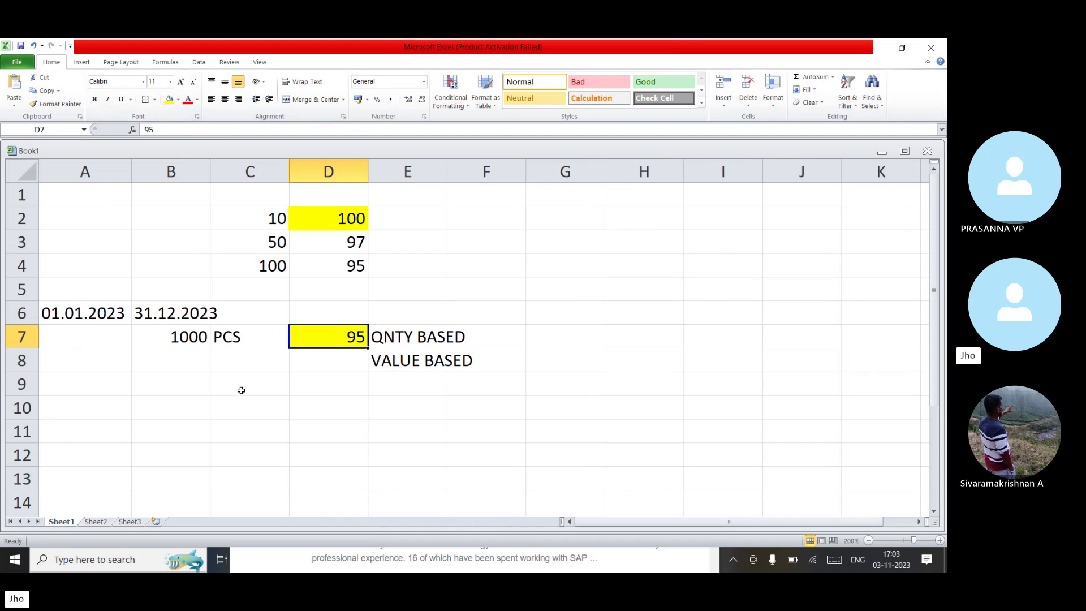
- Enter "500000 RS" in cell B9 as the value-based amount and widen column B to fit its contents
click(385, 341)
click(215, 336)
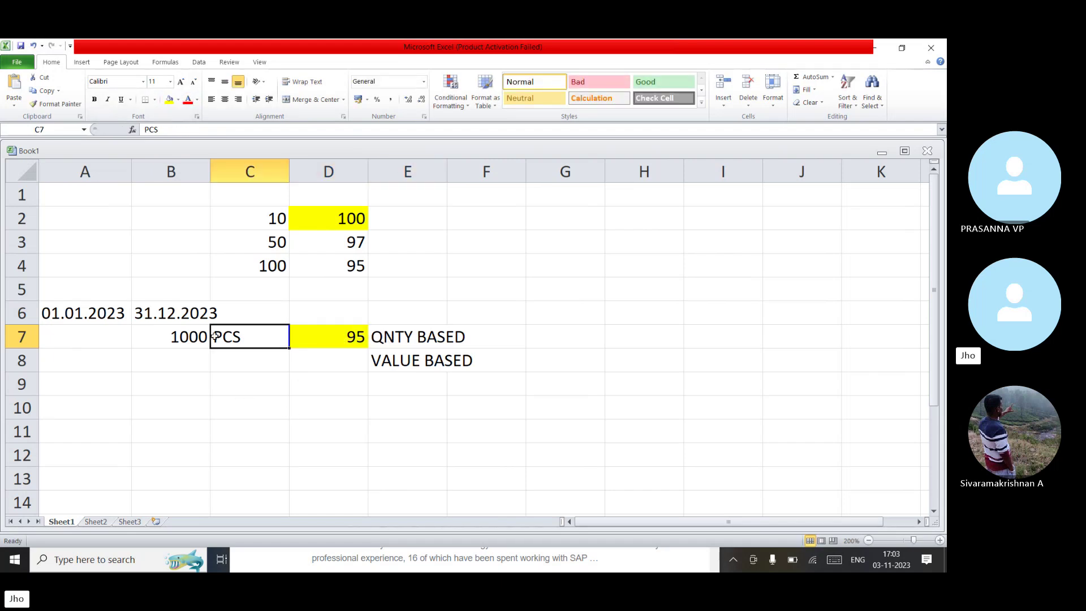
click(390, 369)
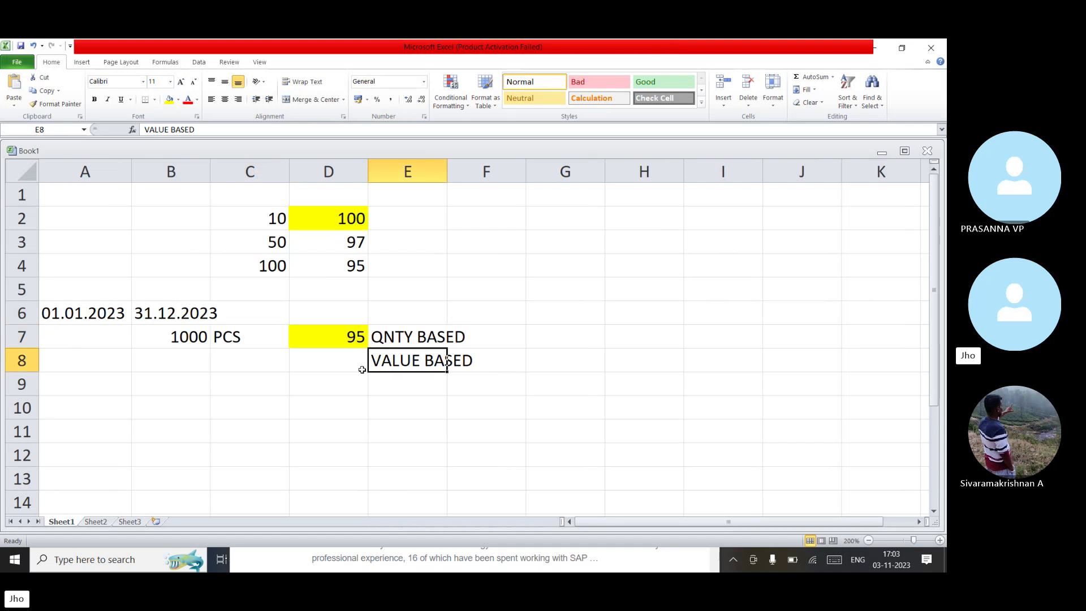
click(136, 387)
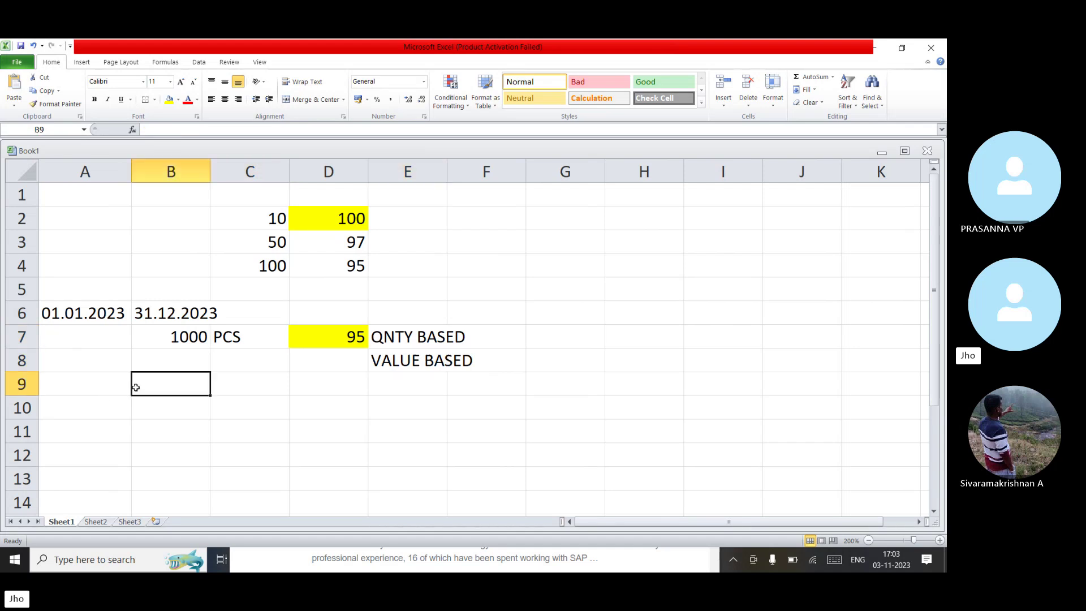
text(500000)
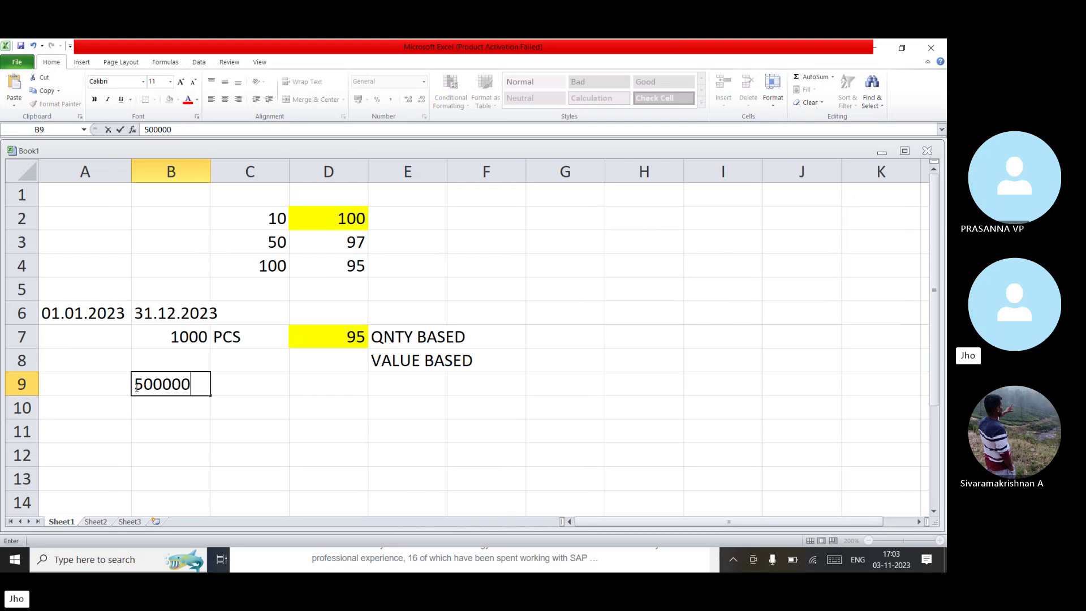
text( RS)
click(171, 503)
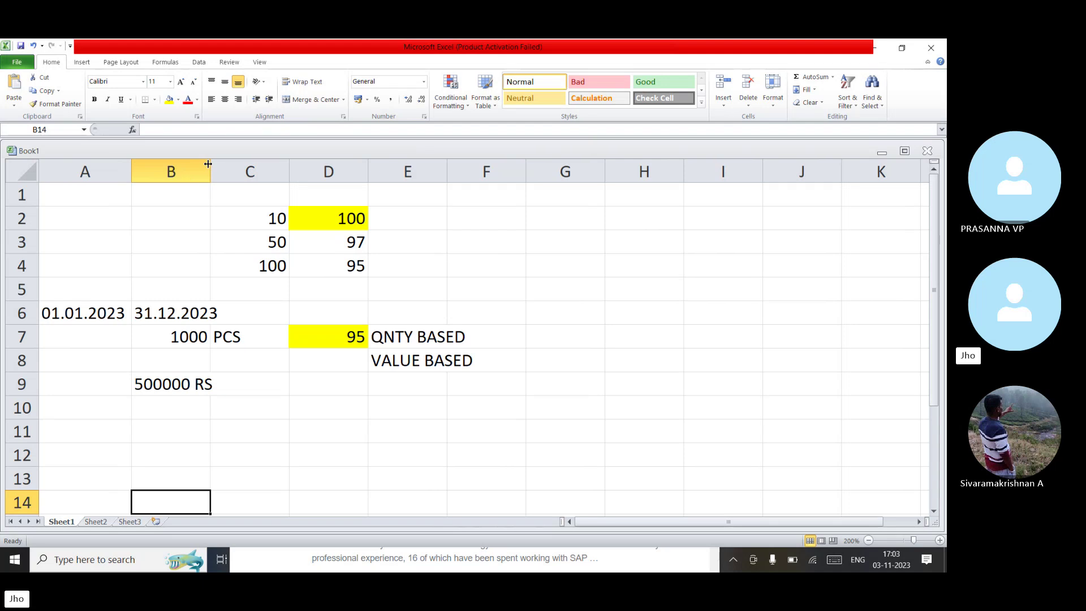
drag(209, 163, 230, 165)
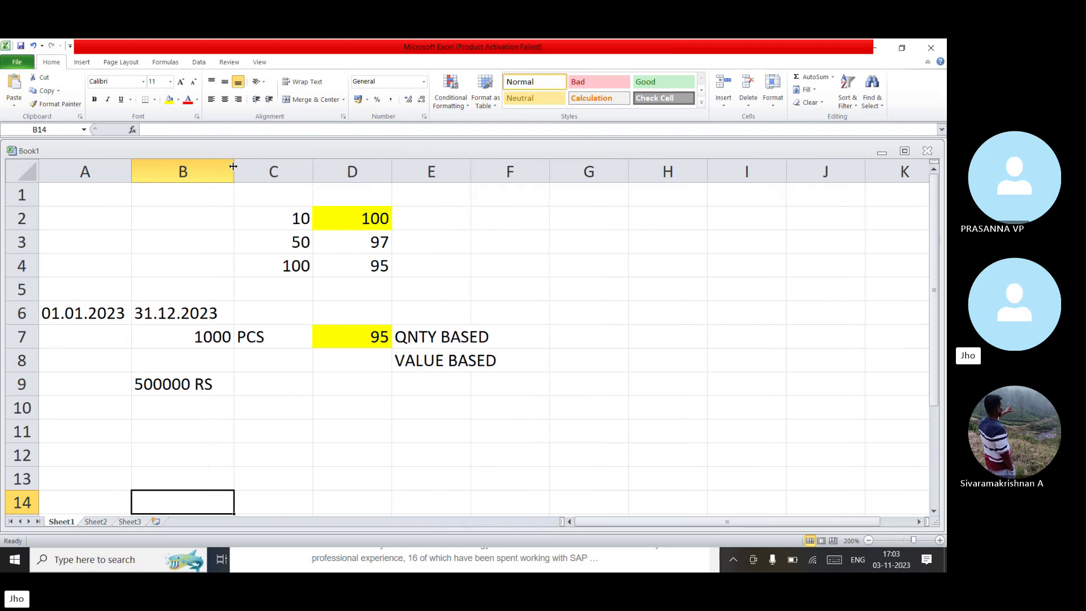
- Widen column E so that the QNTY BASED and VALUE BASED labels fit inside it
click(365, 392)
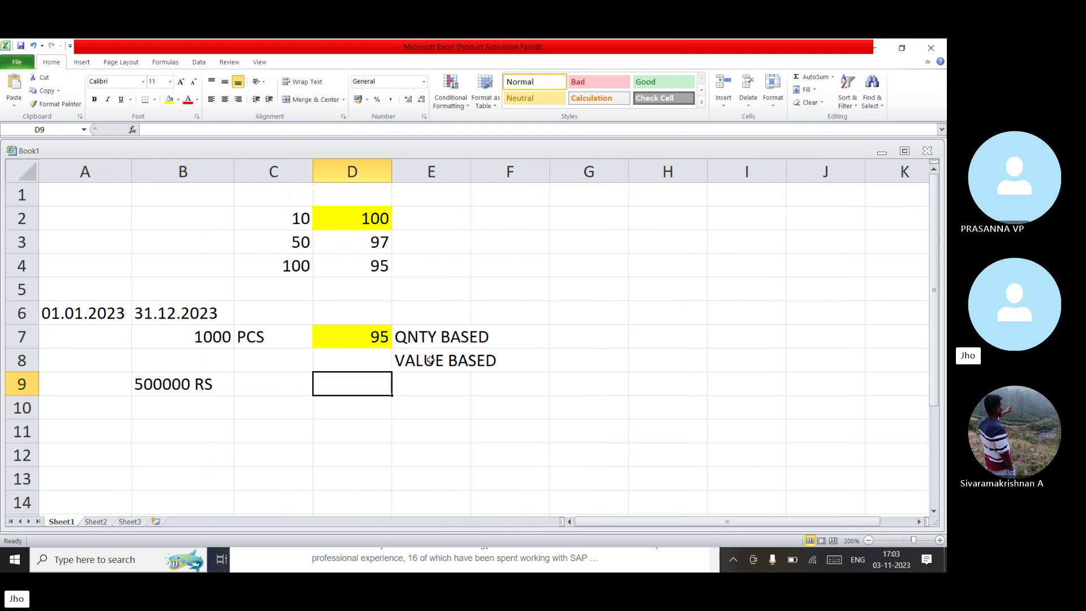
click(437, 334)
click(429, 368)
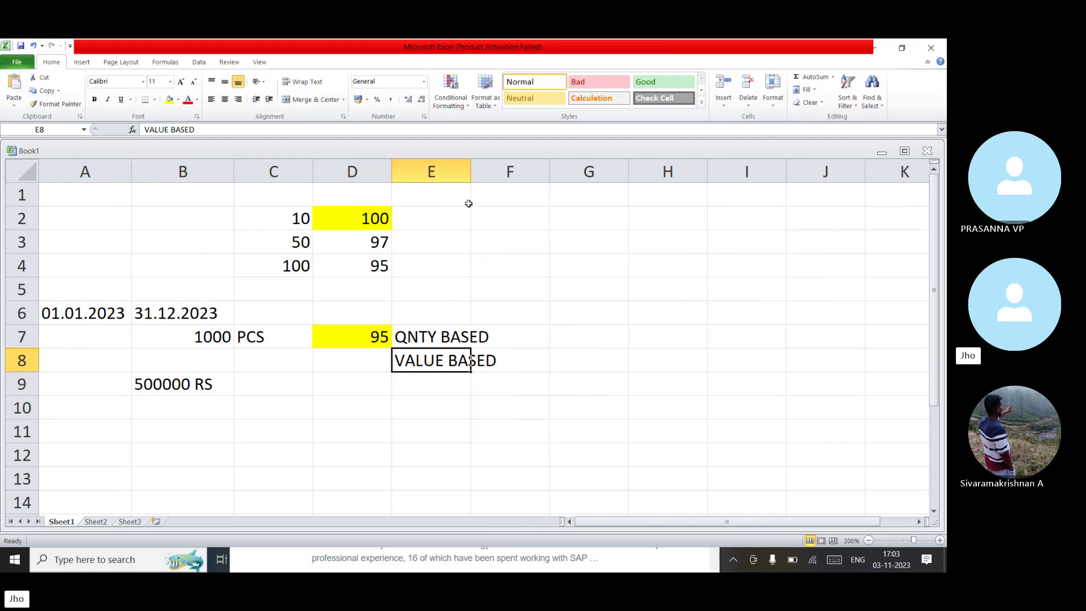
drag(469, 167, 519, 171)
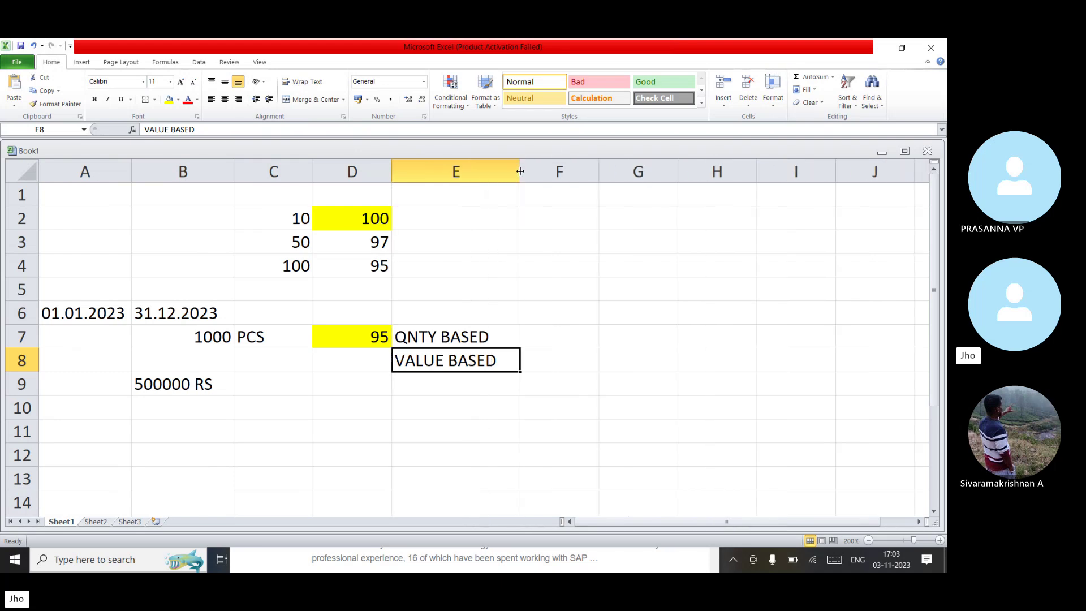
click(427, 405)
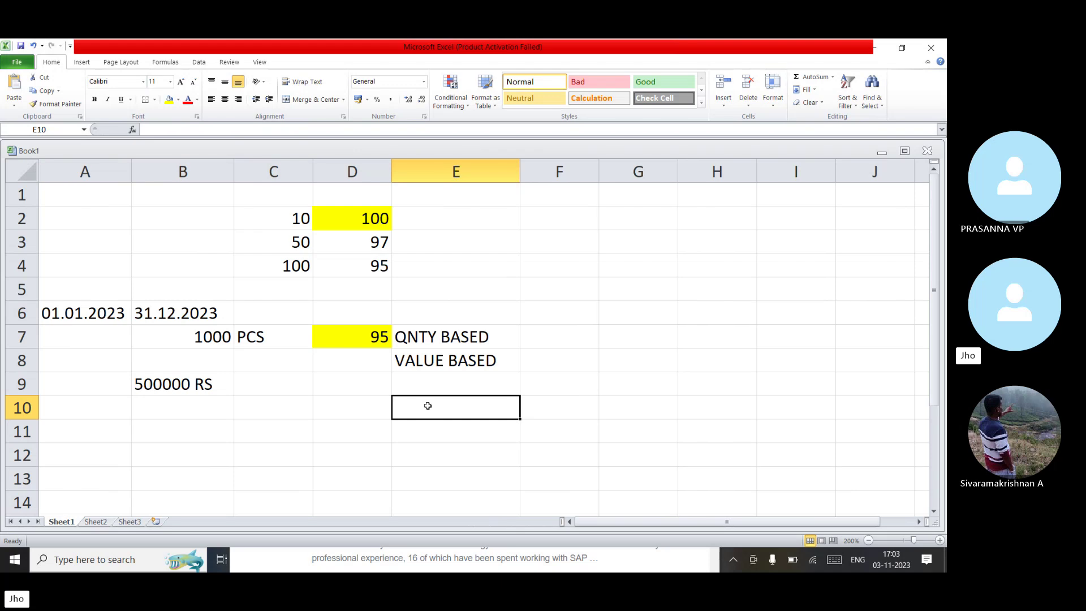
- Enter the text "SD" in cell G4, leaving cell G5 below it empty
click(634, 273)
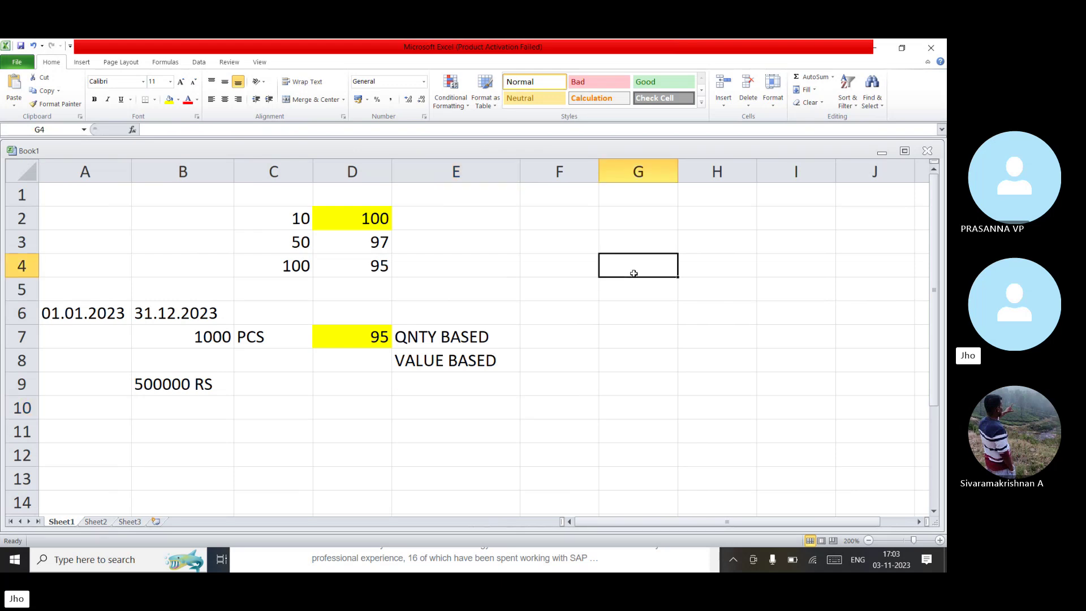
text(SD)
key(Return)
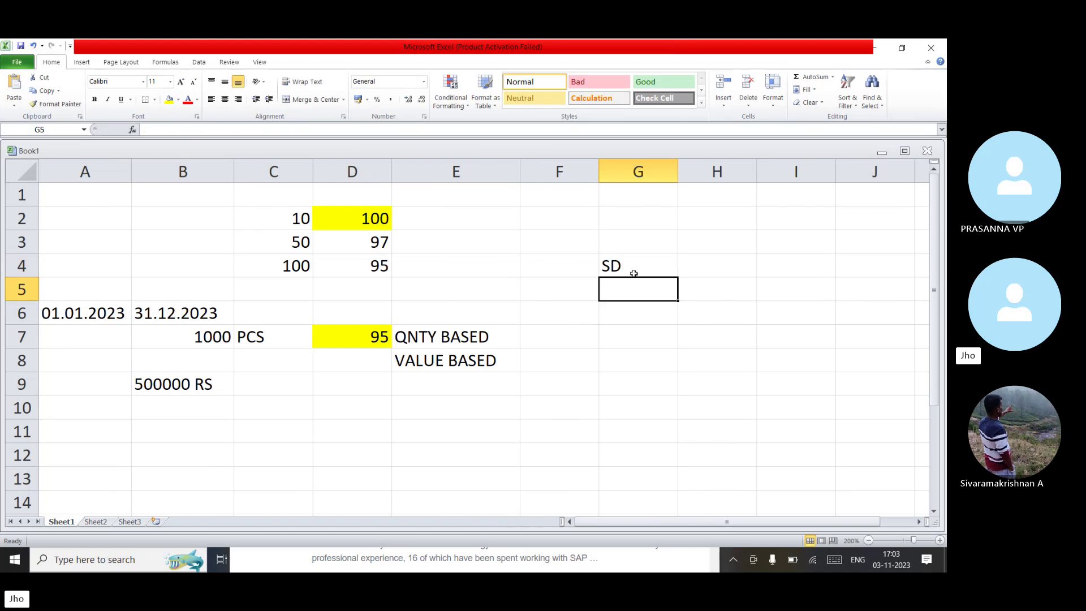
text(DI)
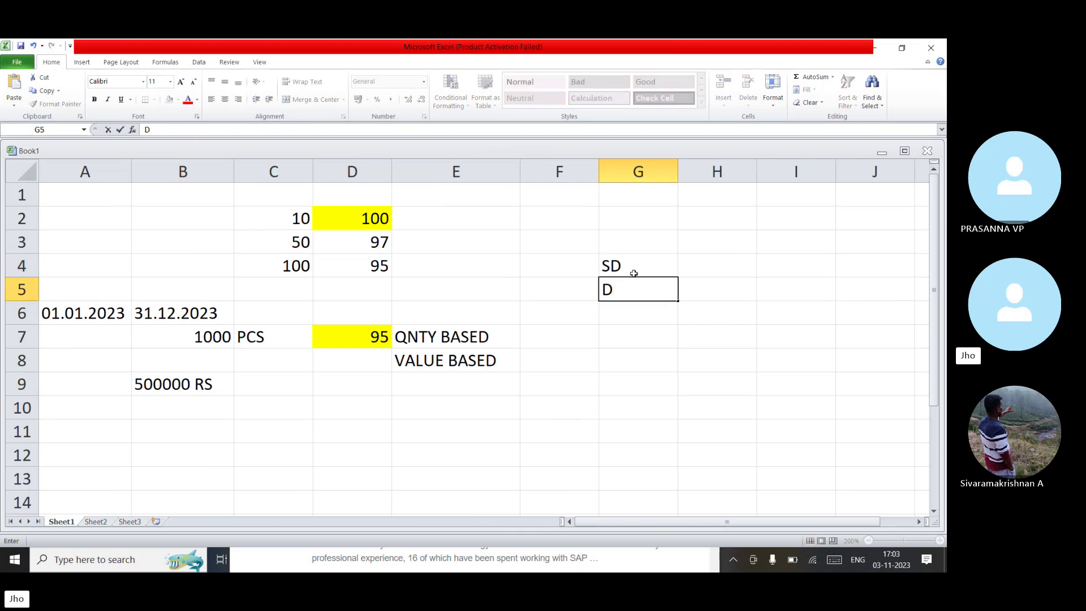
key(BackSpace)
click(619, 263)
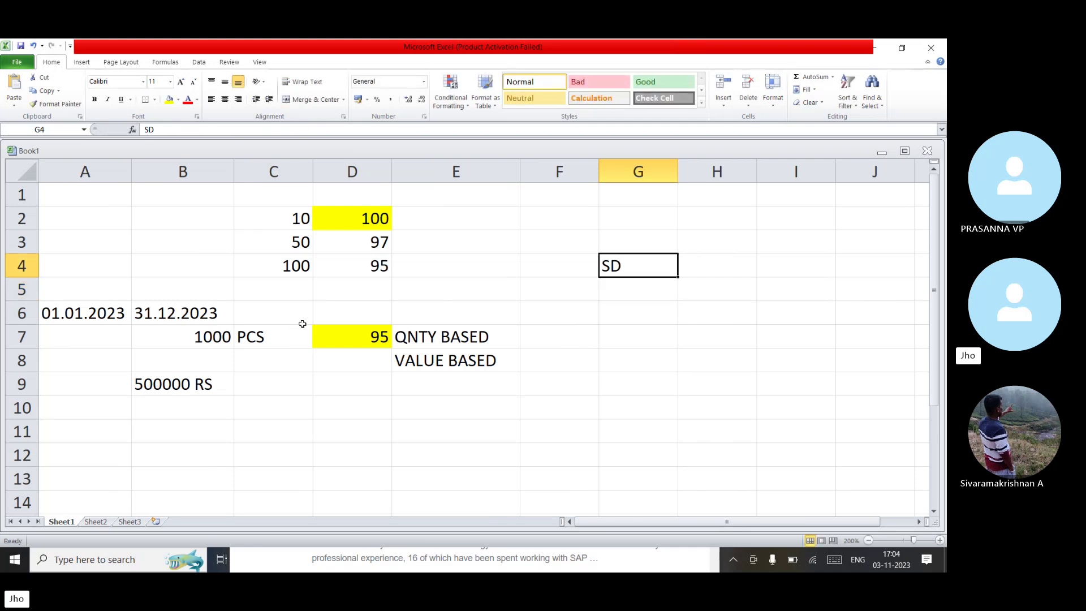
click(396, 293)
double_click(640, 291)
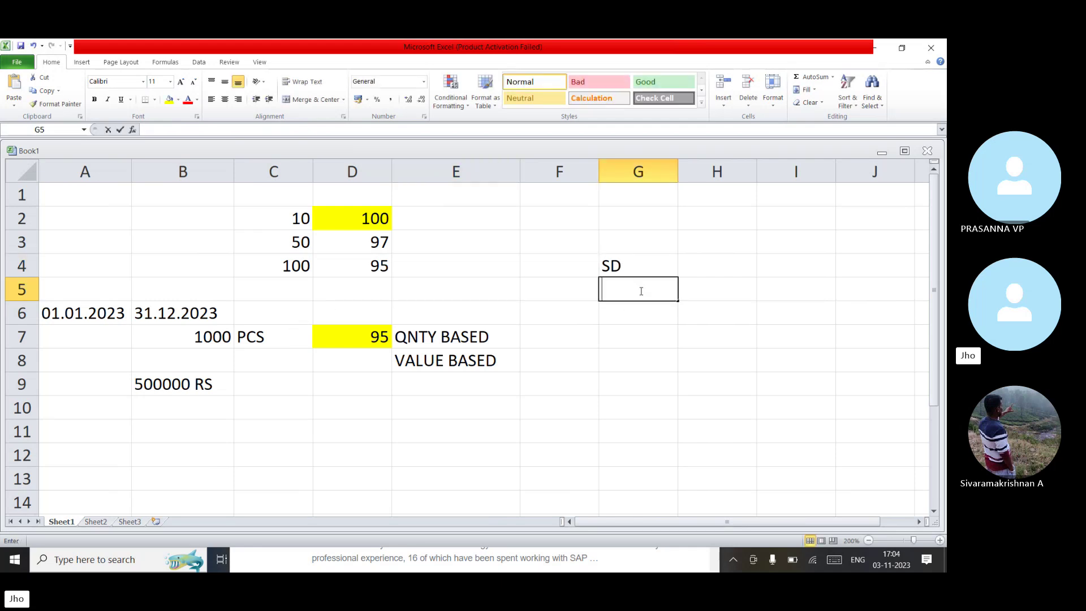
key(Escape)
click(701, 305)
key(ctrl+Up)
click(701, 288)
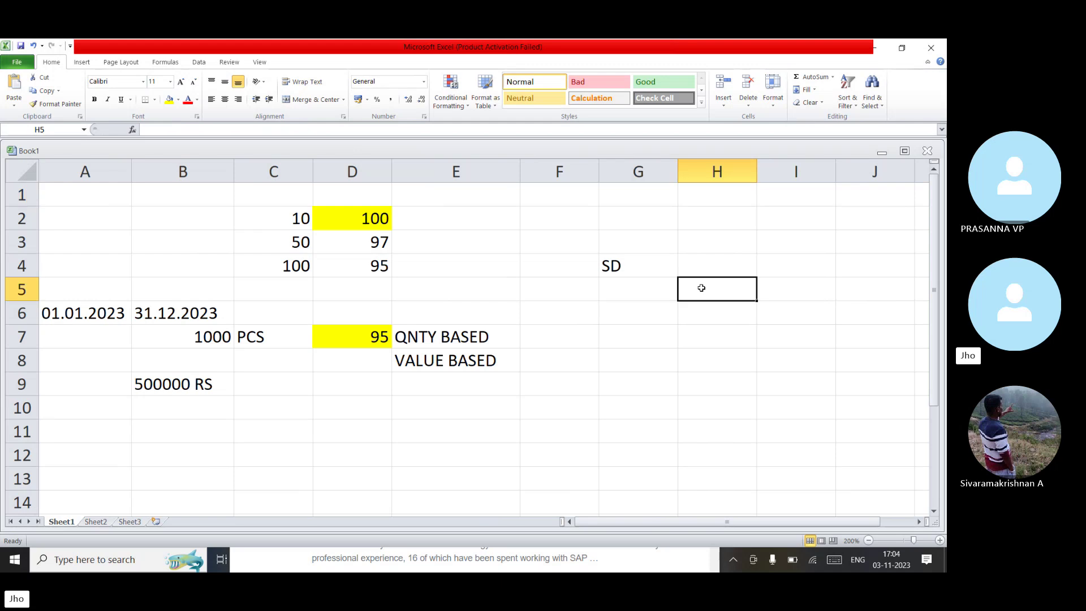
double_click(202, 335)
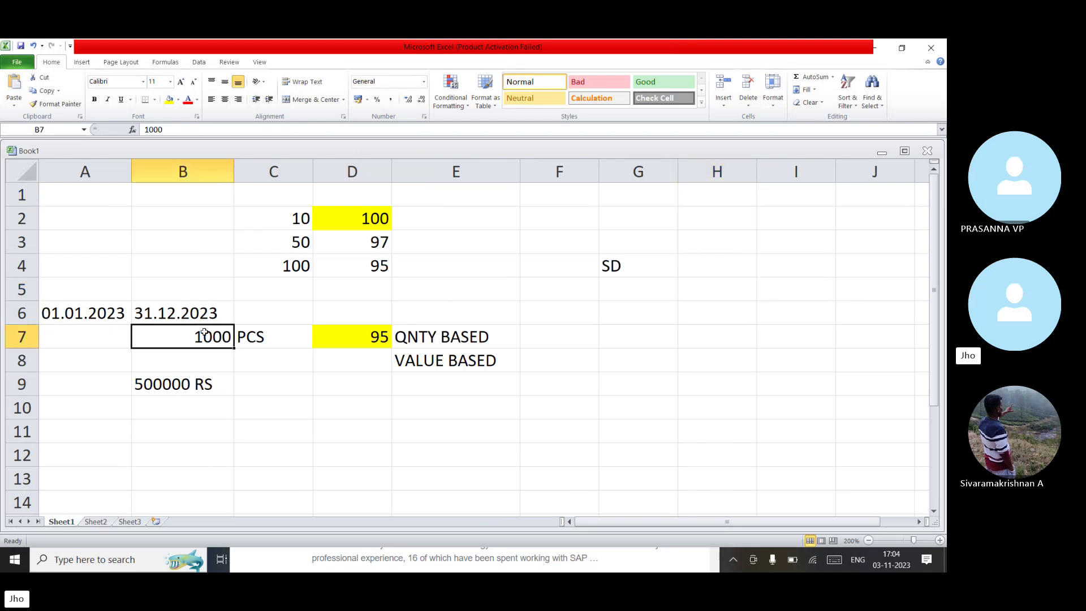
click(240, 334)
click(100, 310)
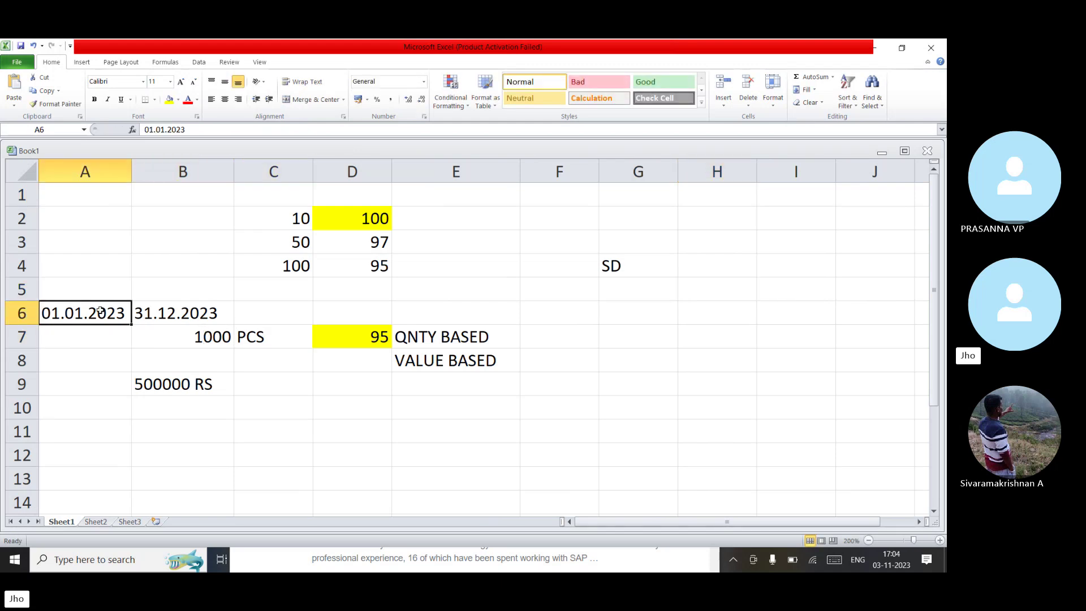
click(203, 309)
click(202, 337)
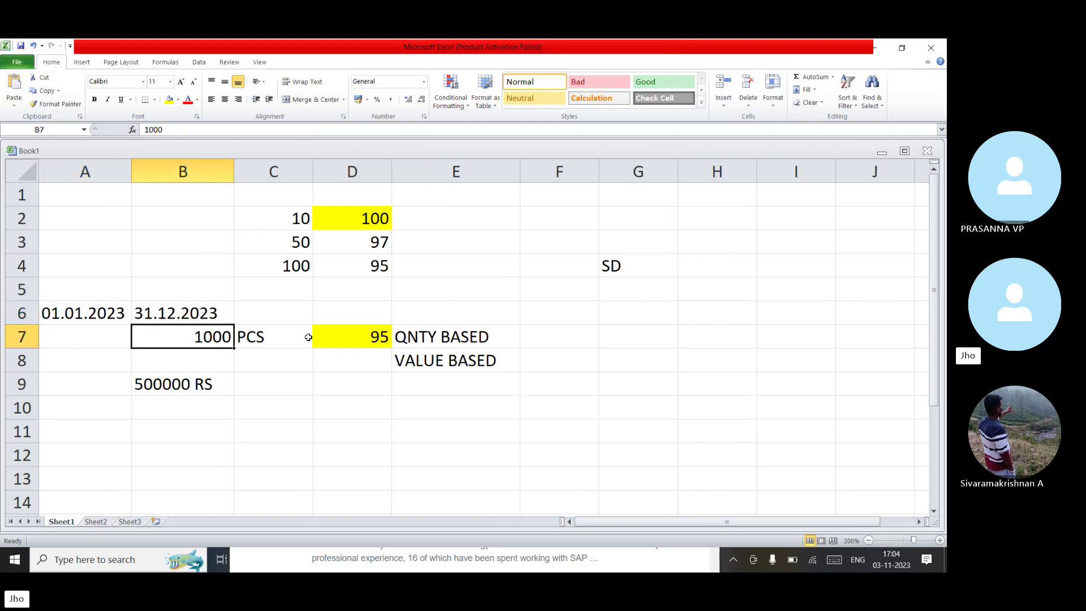
click(345, 336)
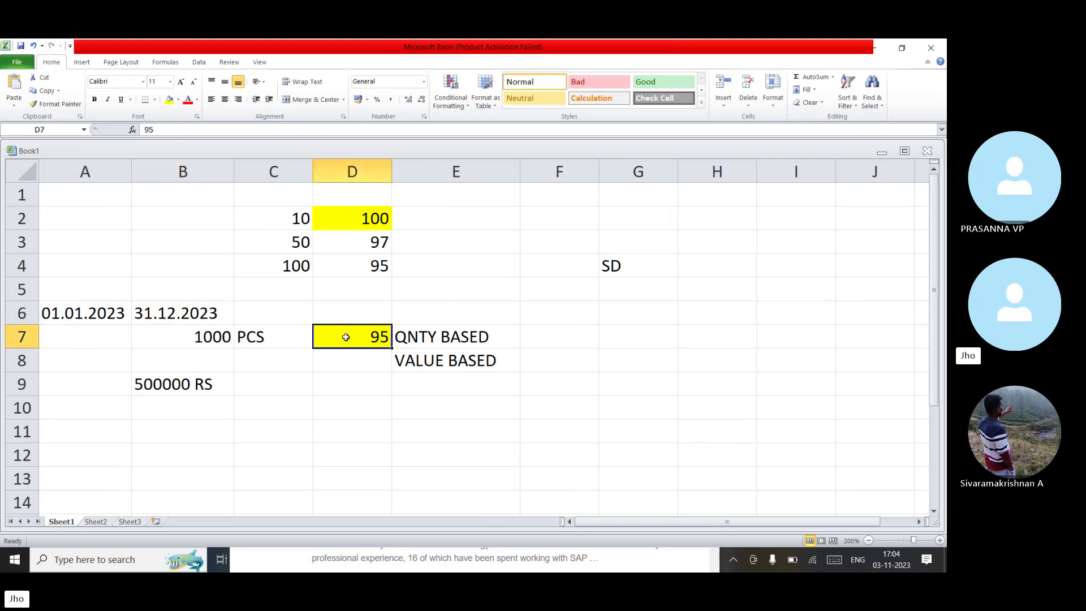
- Clear the SD entry from cell G4
click(601, 267)
key(Delete)
click(552, 383)
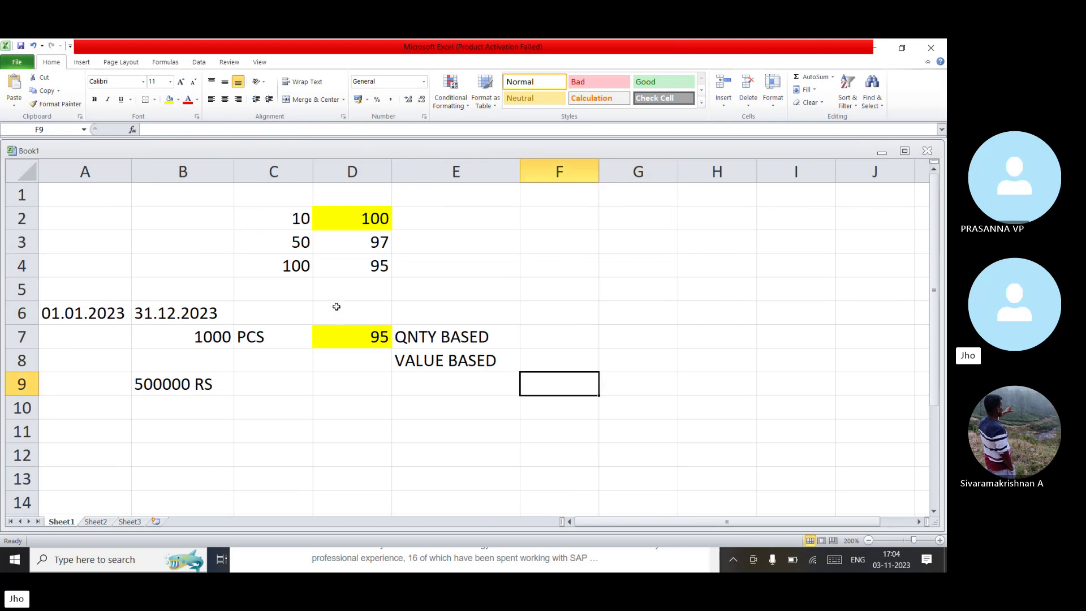
- Review the quantity-based contract's validity dates, quantity and price in rows 6 and 7, plus the two contract-type labels in column E
click(146, 336)
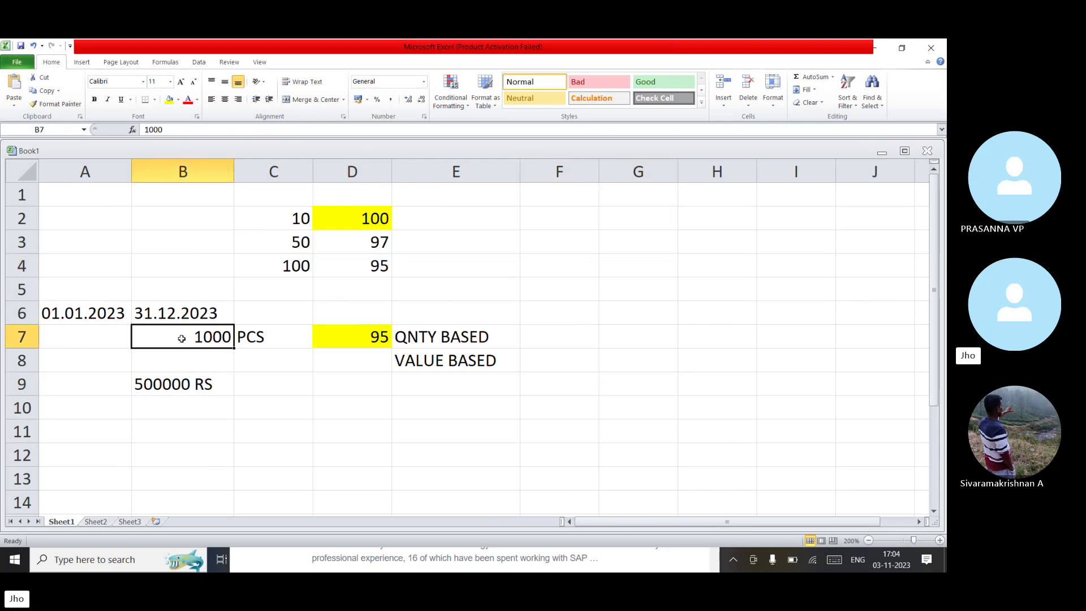
click(82, 318)
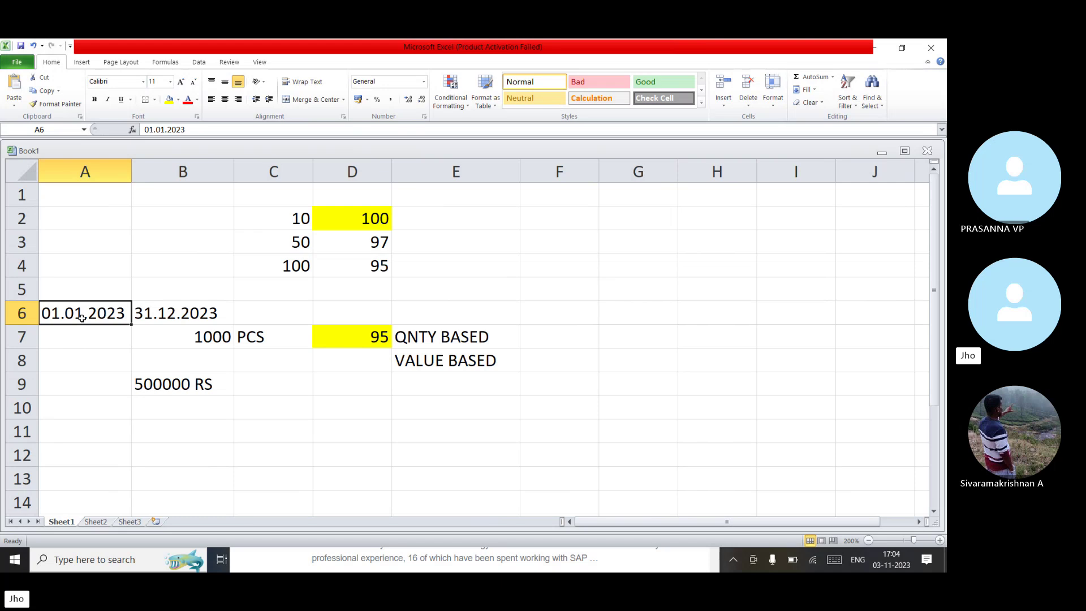
click(179, 313)
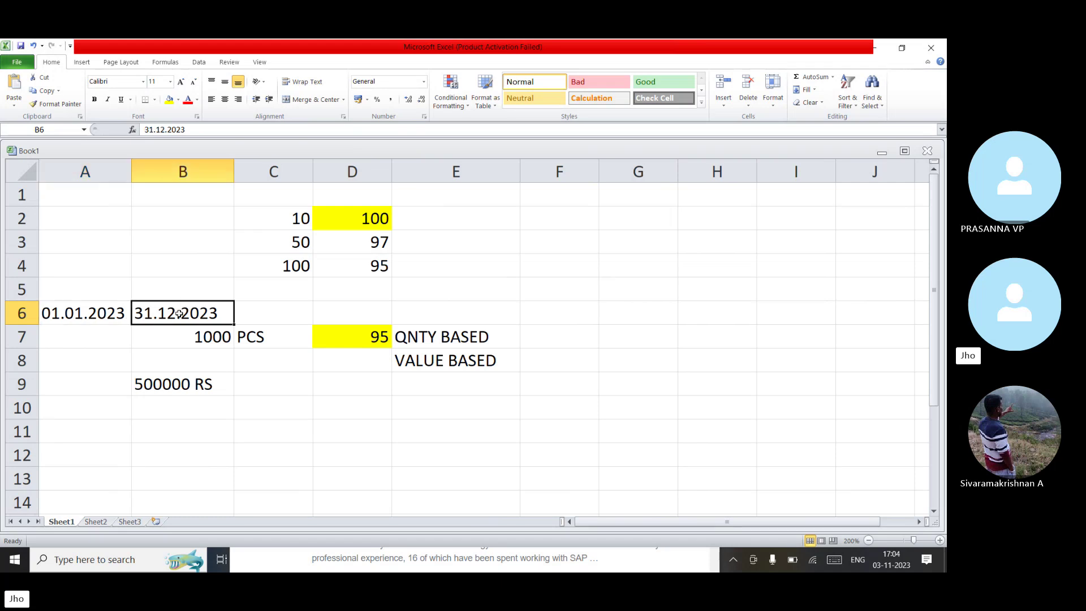
click(85, 313)
click(168, 313)
click(188, 339)
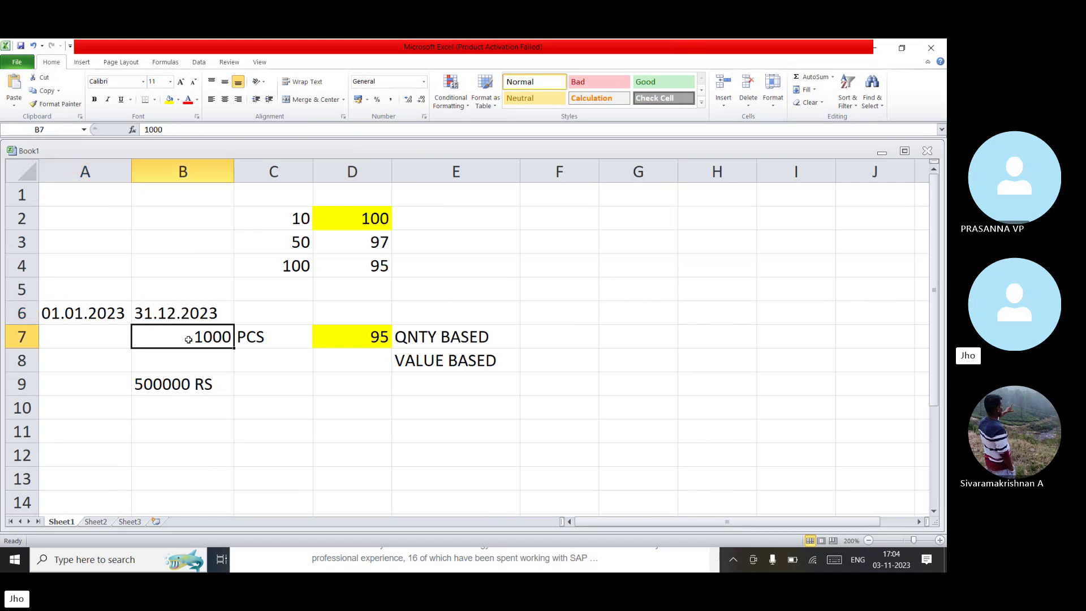
double_click(382, 338)
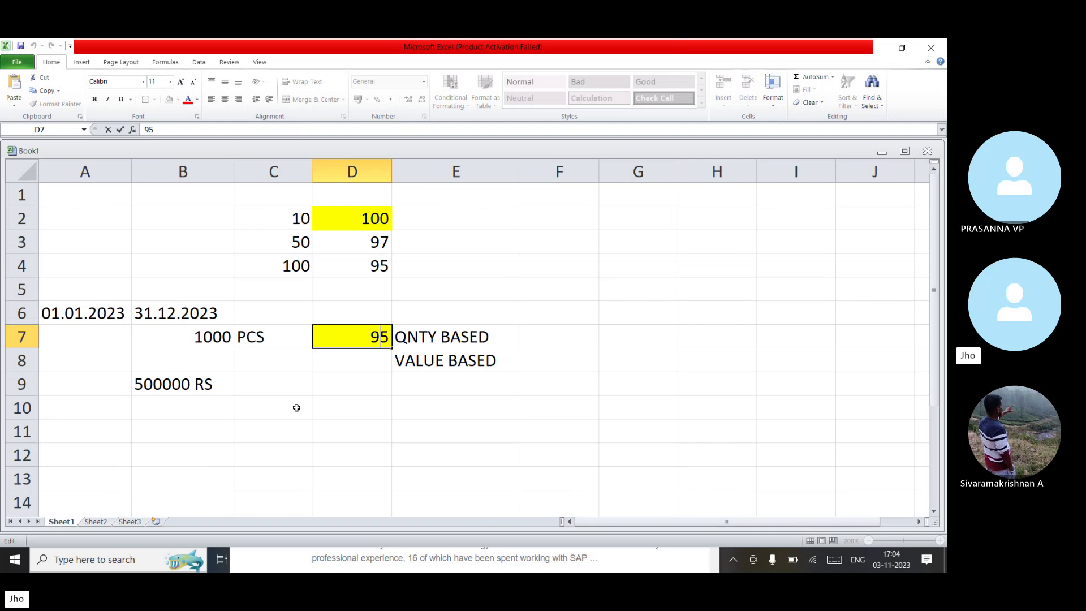
click(198, 338)
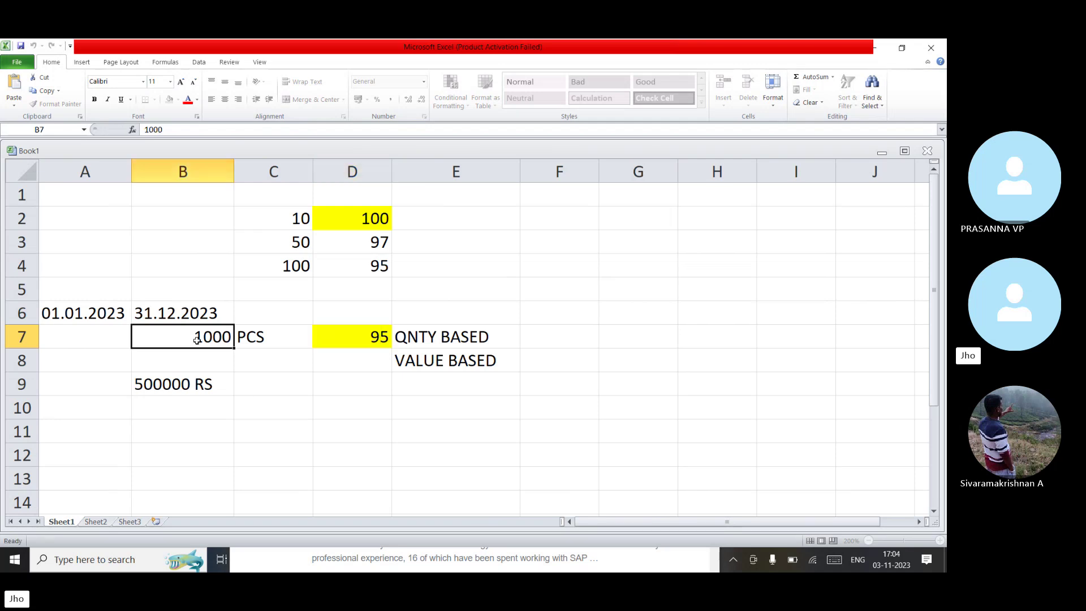
click(242, 417)
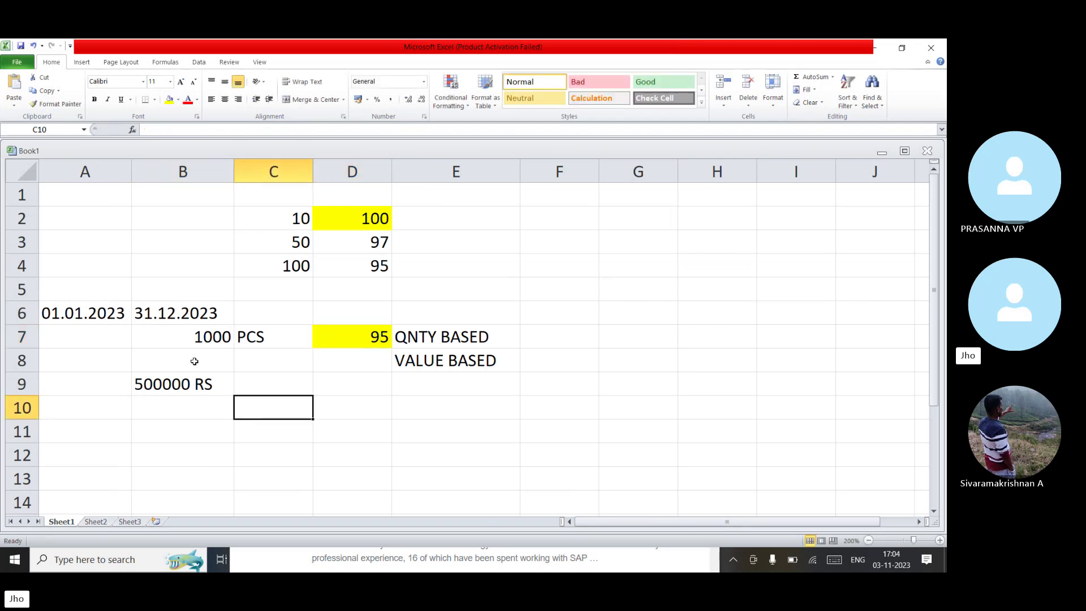
click(193, 341)
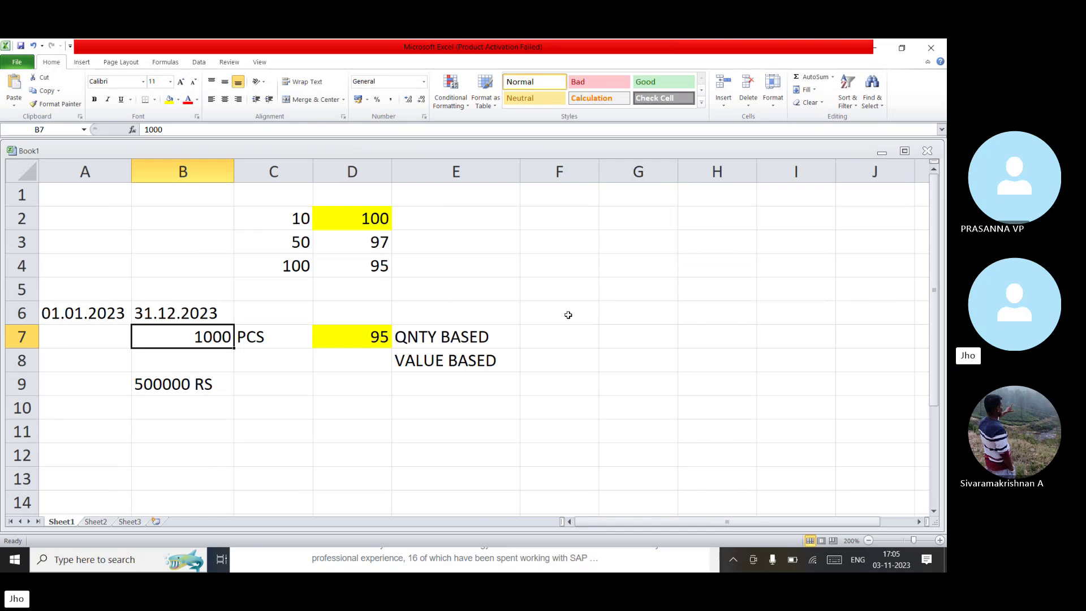
click(464, 342)
click(462, 360)
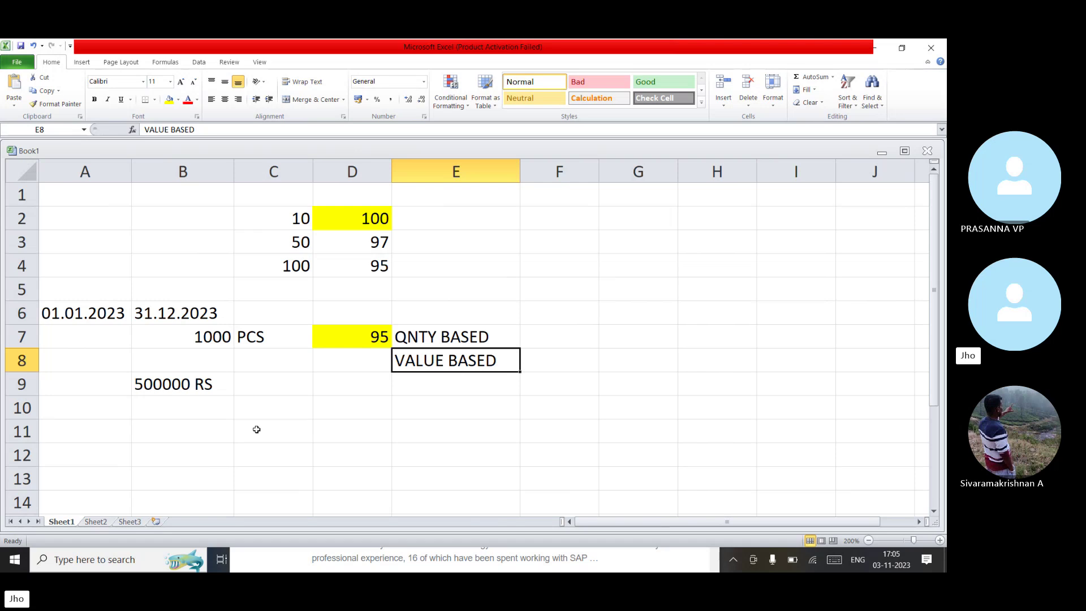
- Enter the heading "SCHEDULING AGREEMENT" in cell B11, below the contract example
click(199, 430)
text(SCHE)
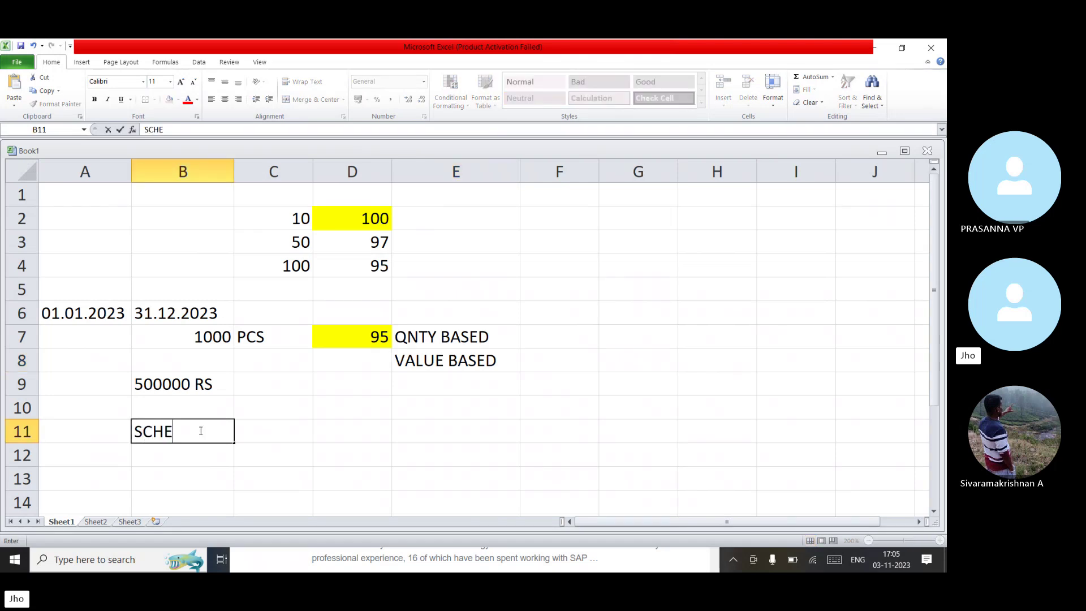
text(DULING AG)
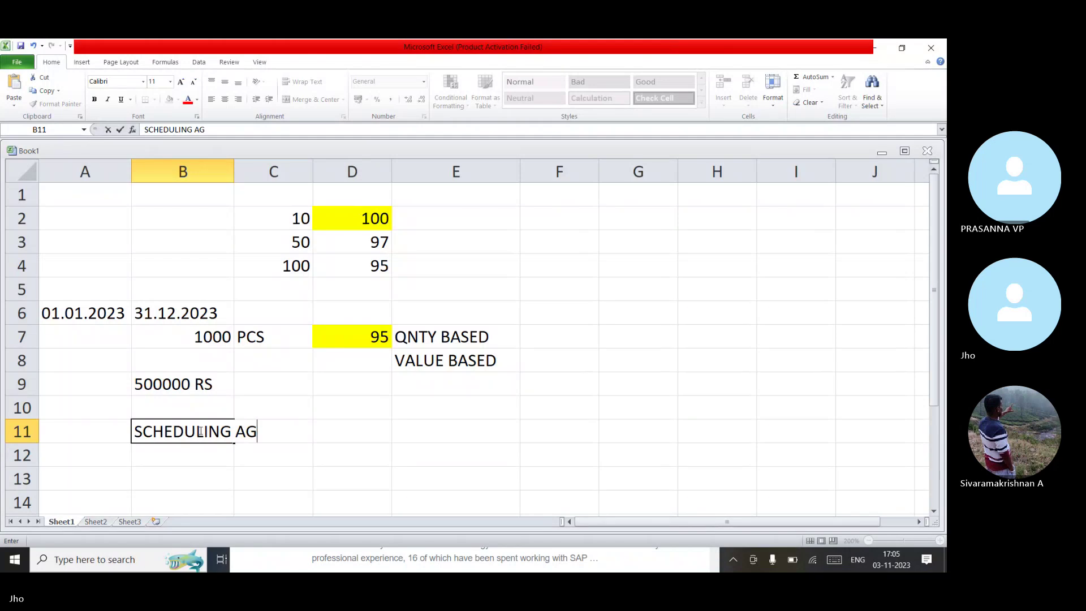
text(REEMENT)
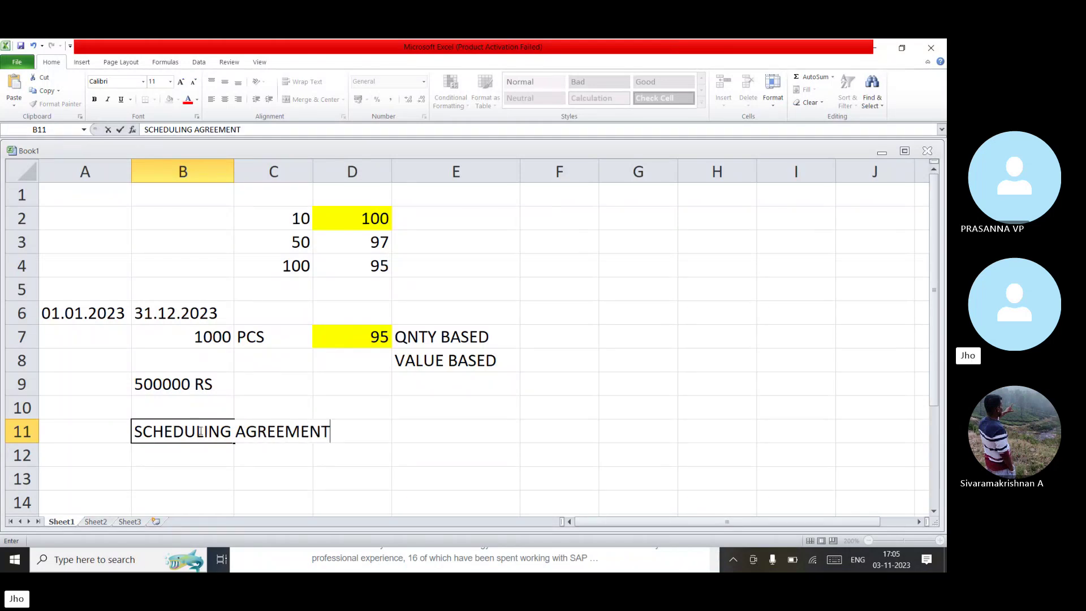
scroll(200, 432, down, 2)
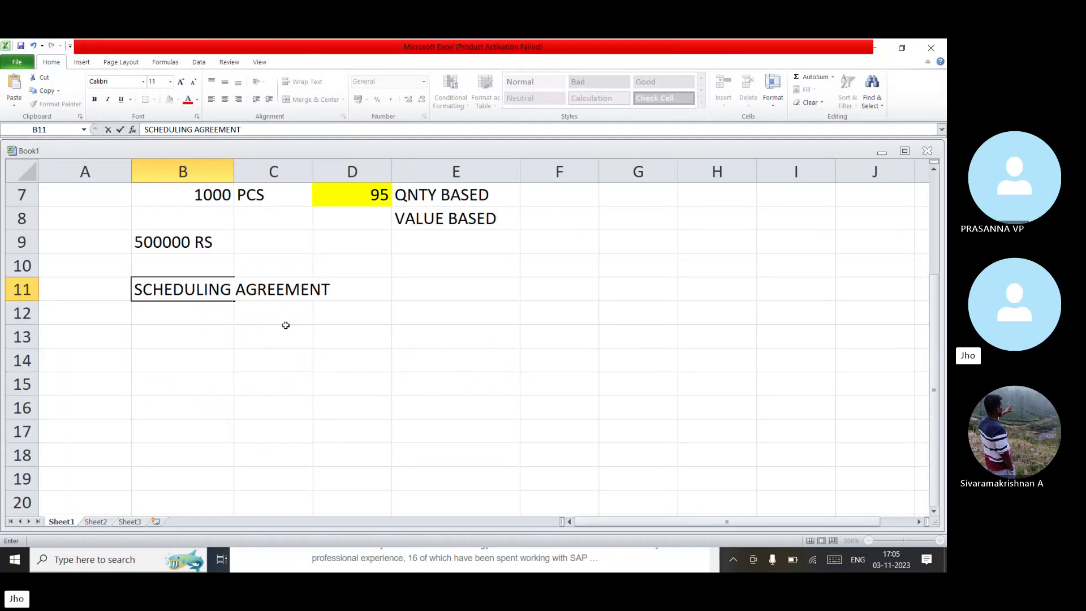
click(410, 289)
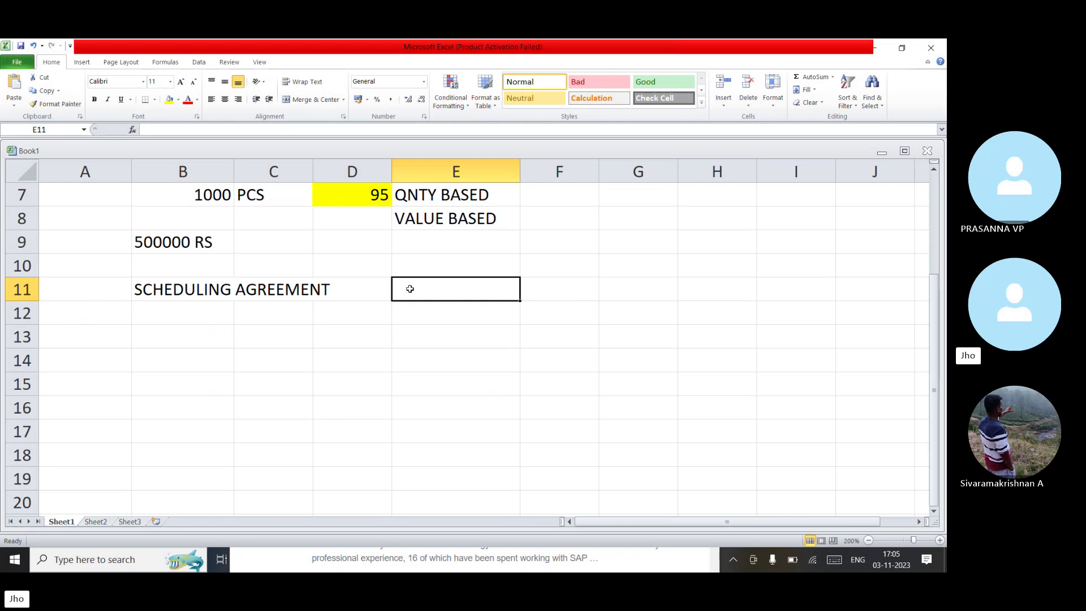
- Enter 1000 in cell B13 as the scheduling agreement's total quantity
click(174, 331)
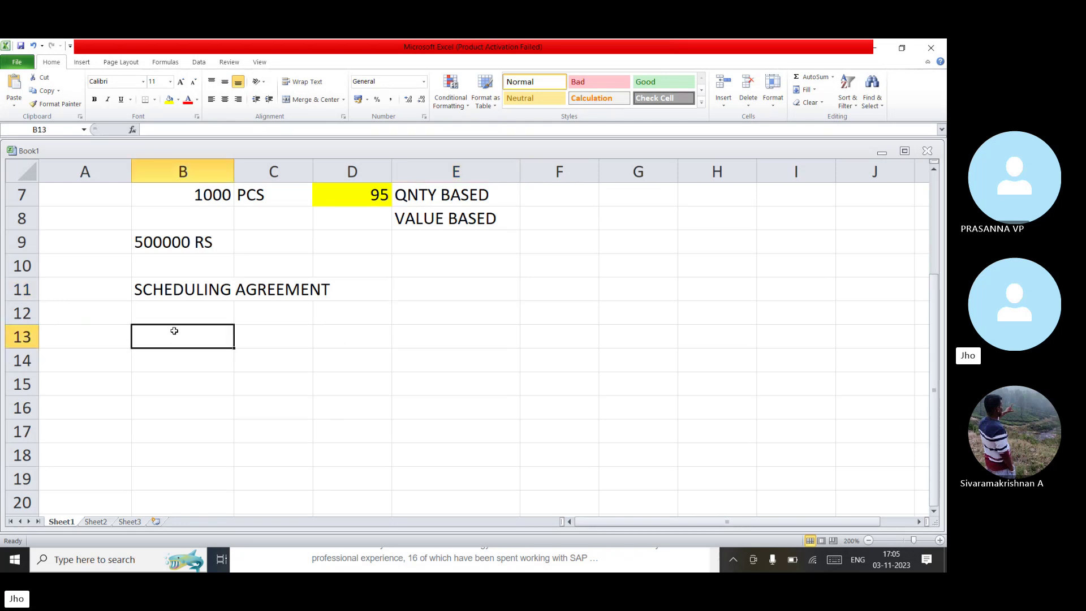
text(1000)
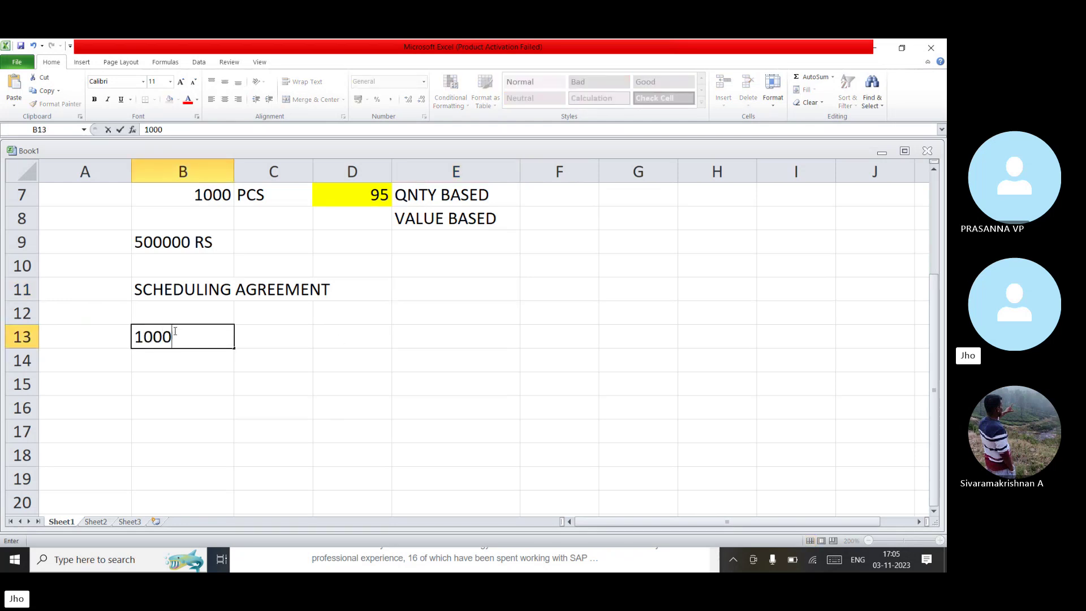
click(189, 373)
scroll(189, 374, down, 1)
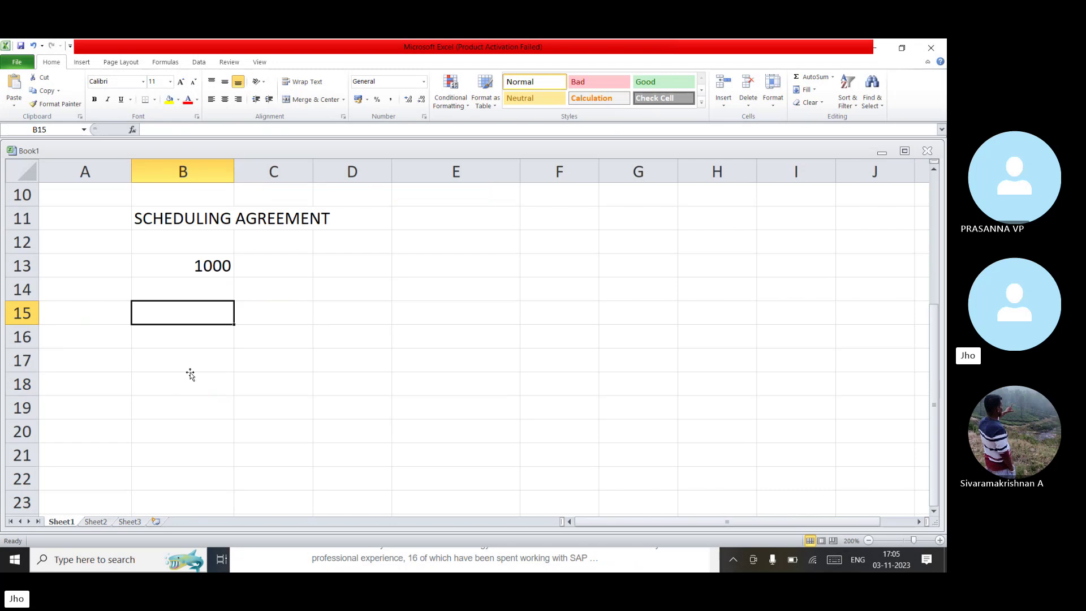
- Fill row 15 with the first delivery schedule line: 1ST in B15 and 250 in C15
click(257, 305)
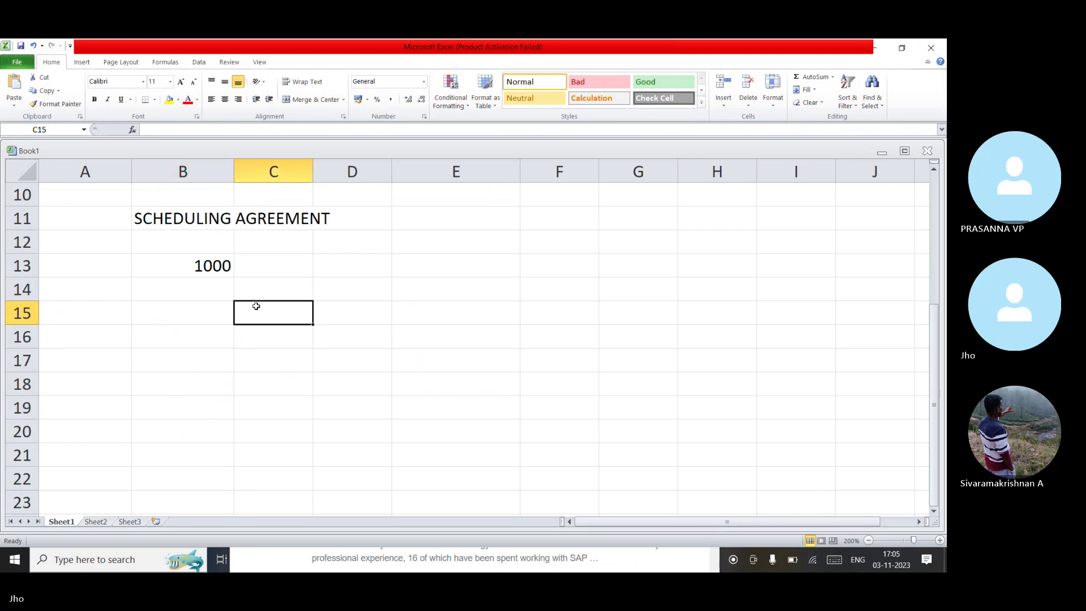
text(250)
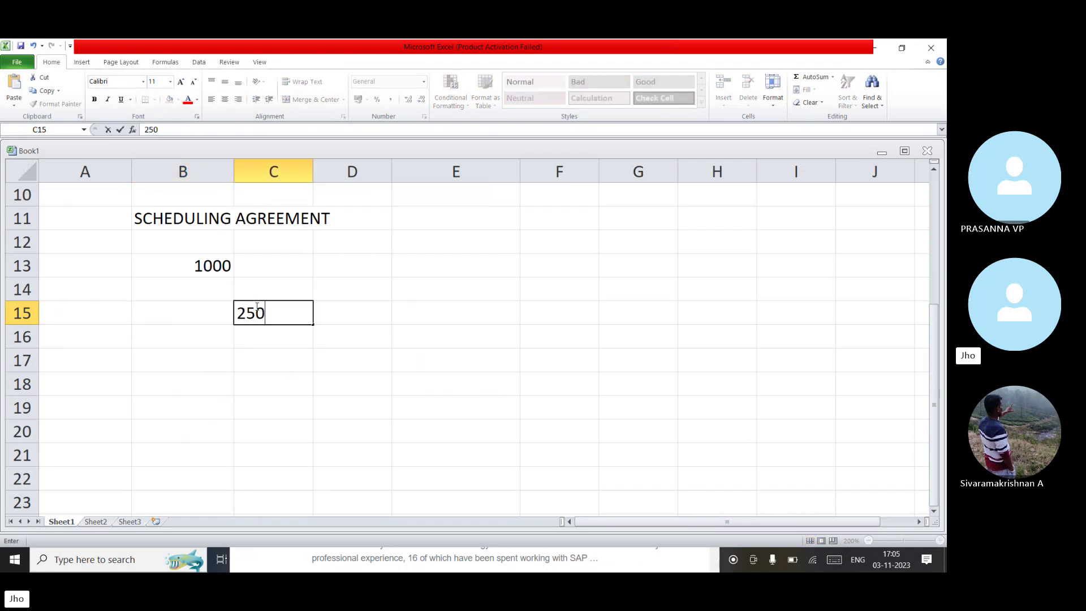
key(Left)
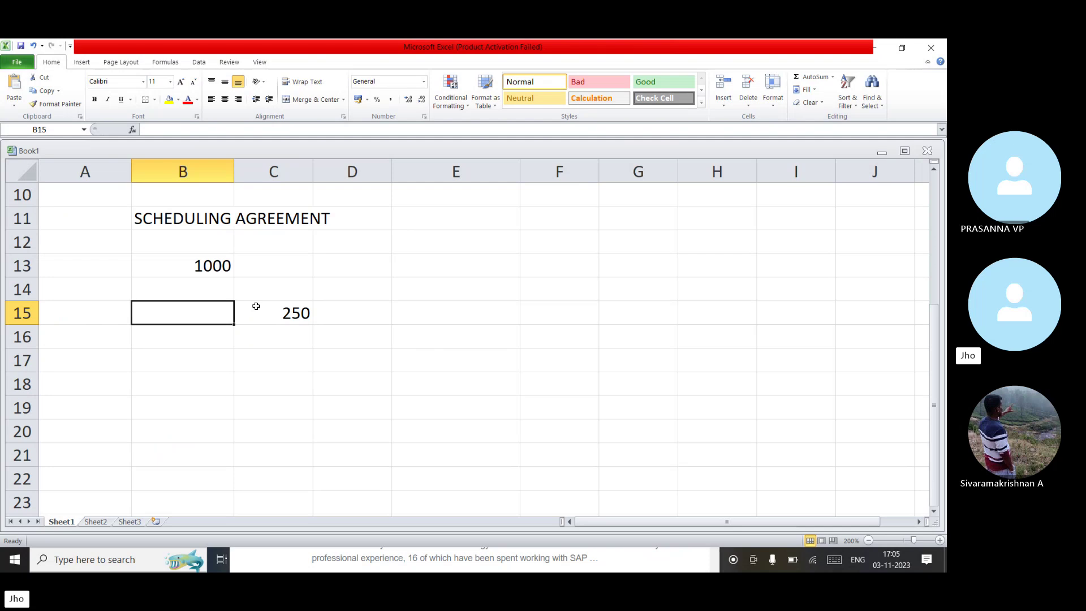
text(1ST)
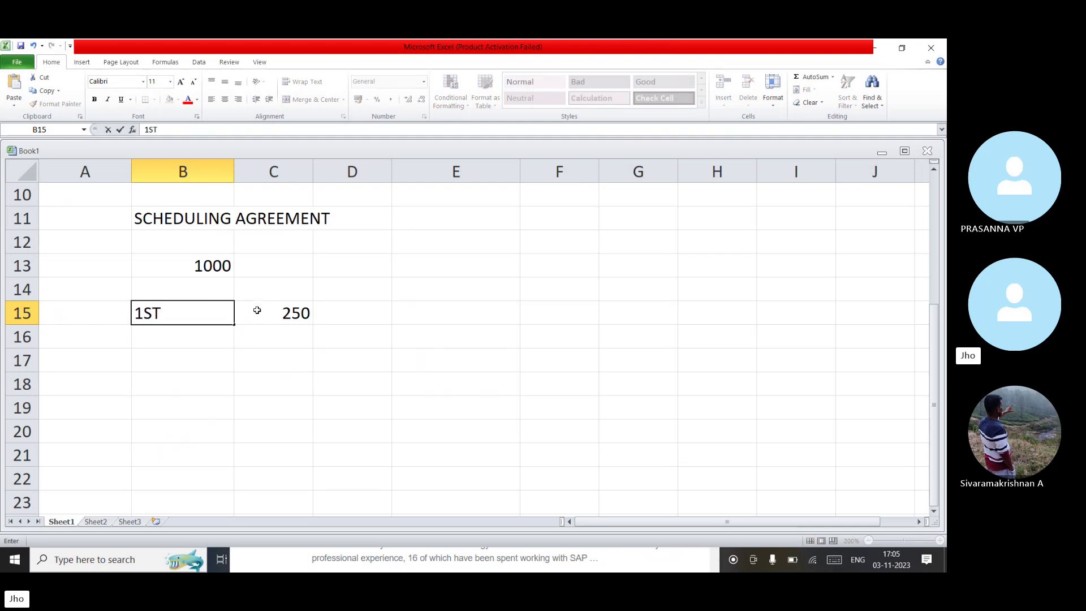
- Add the second delivery schedule line in row 16, with 3RD in B16 and 500 in C16
click(187, 339)
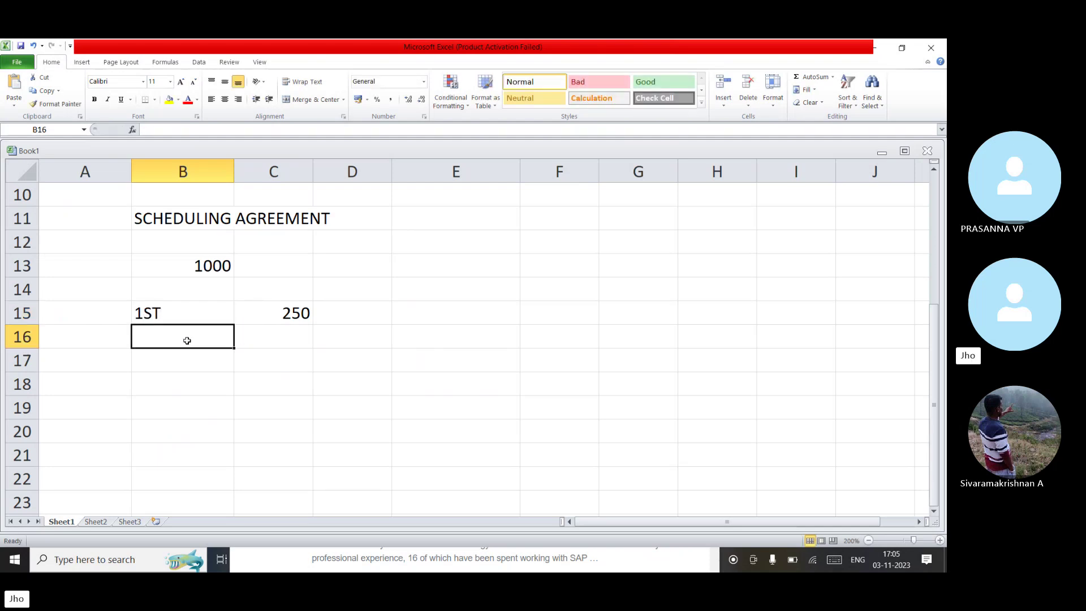
text(3RD)
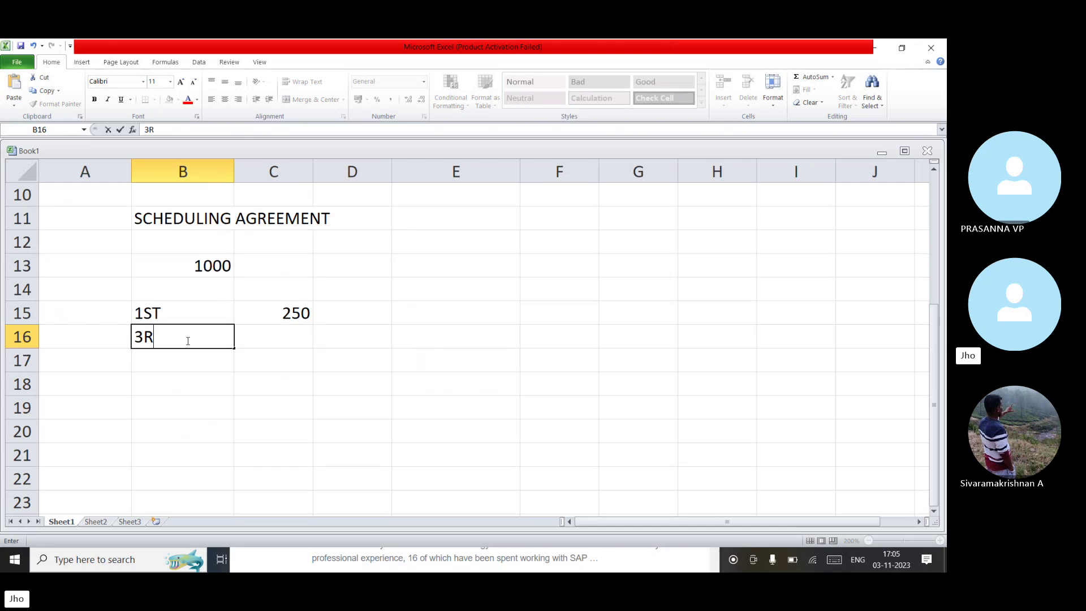
click(252, 334)
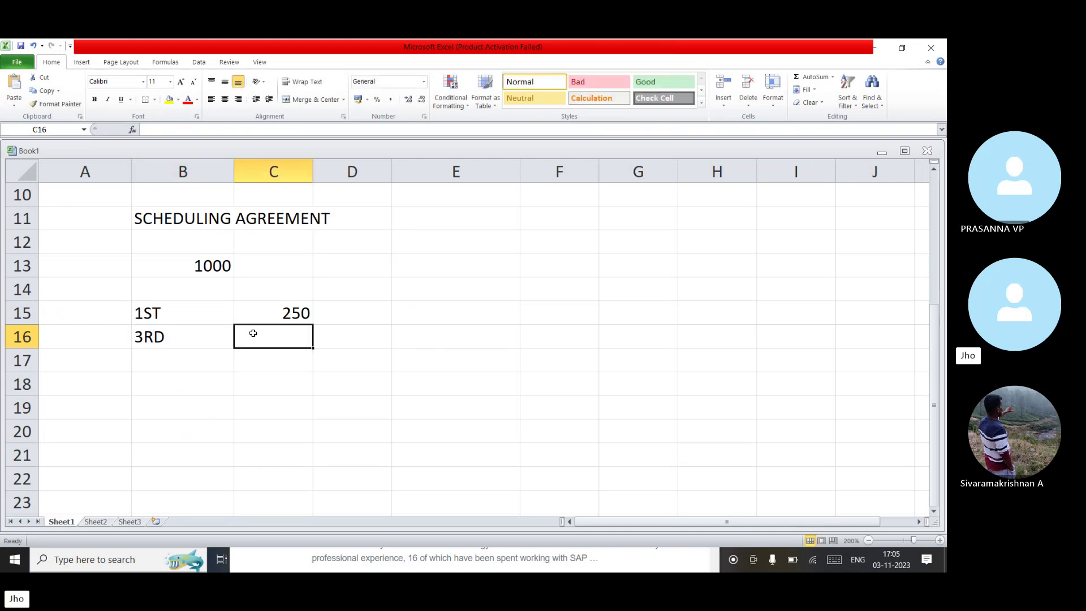
text(500)
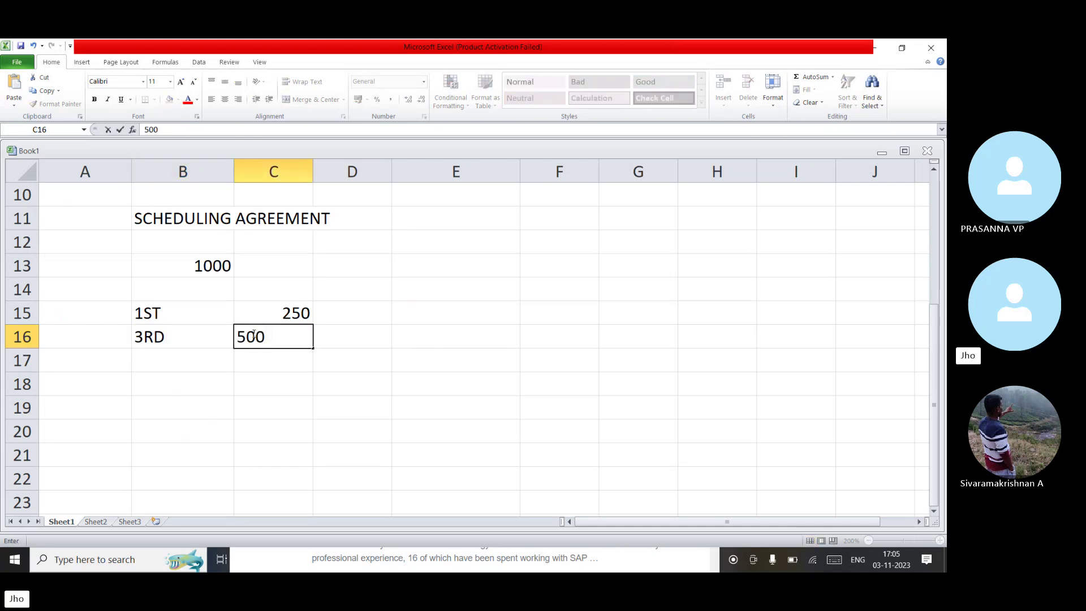
- Add the third delivery schedule line in row 17, with 5TH in B17 and 250 in C17
click(162, 360)
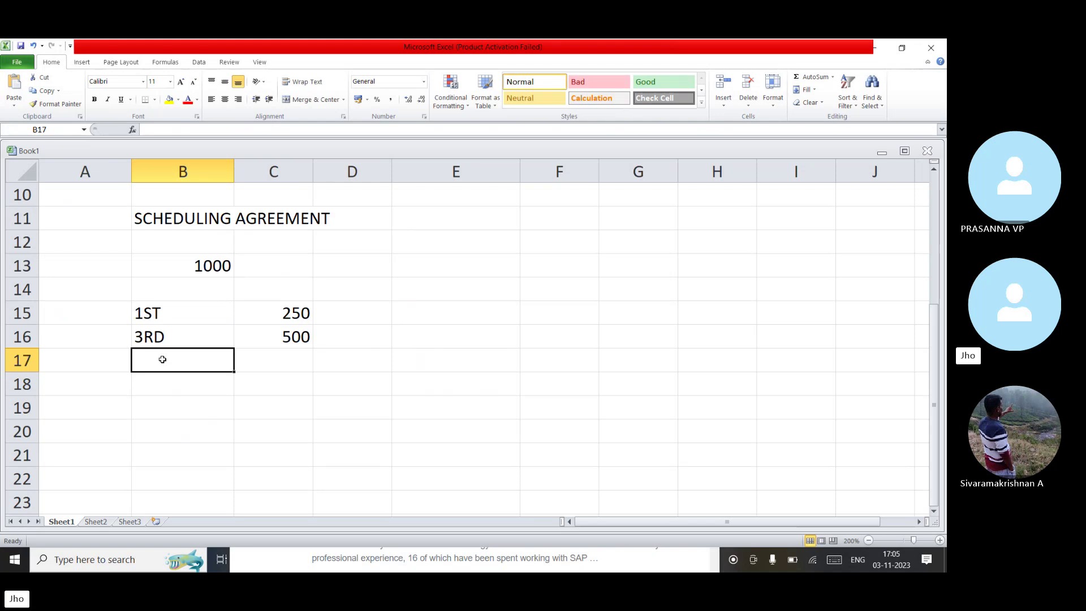
text(5TH)
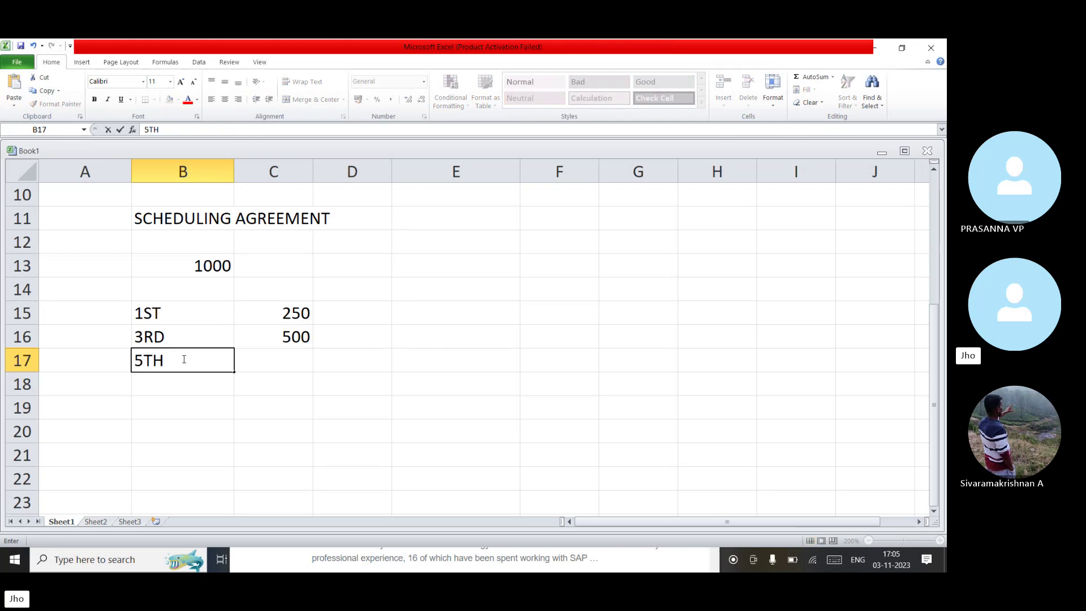
click(271, 355)
text(250)
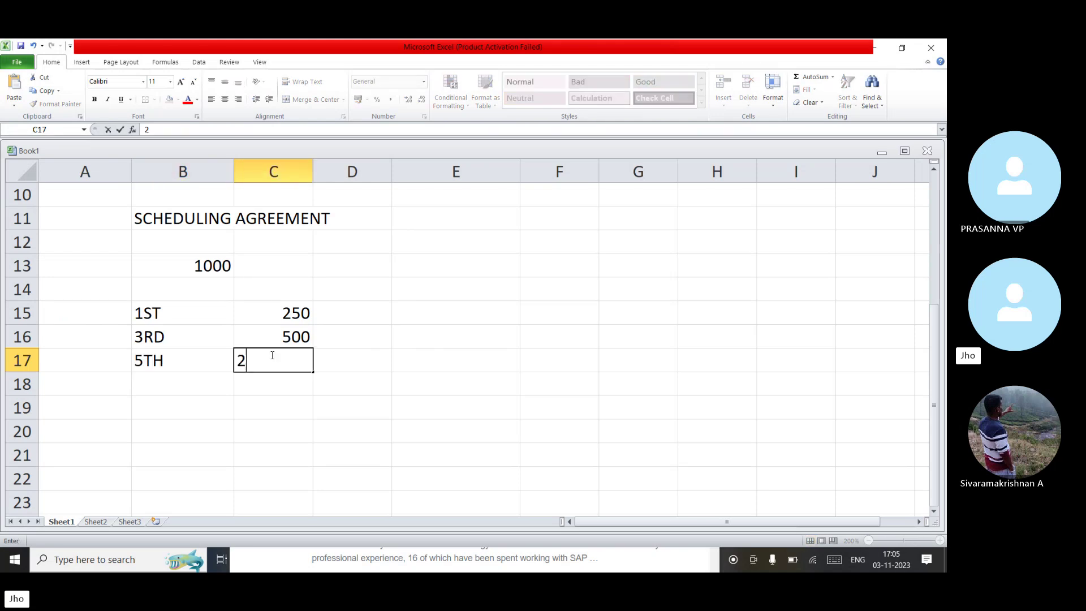
click(274, 421)
click(163, 218)
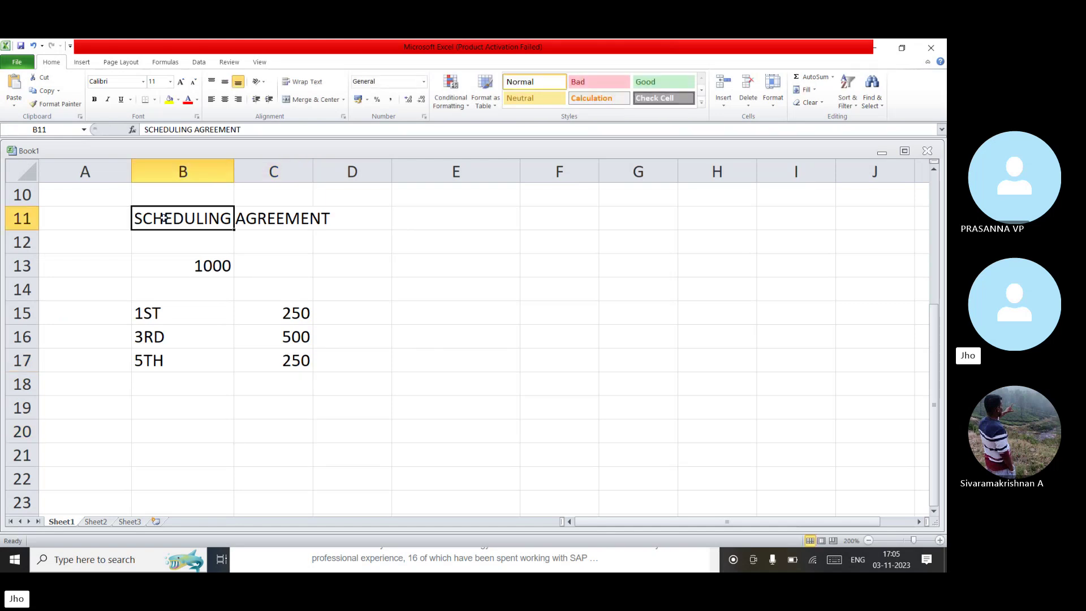
click(156, 291)
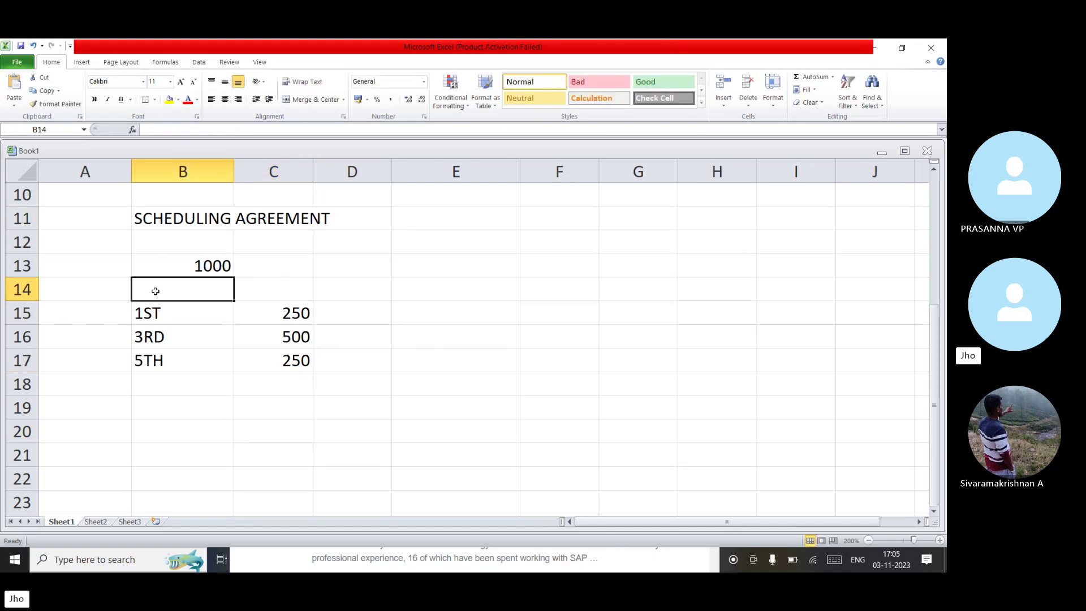
click(292, 321)
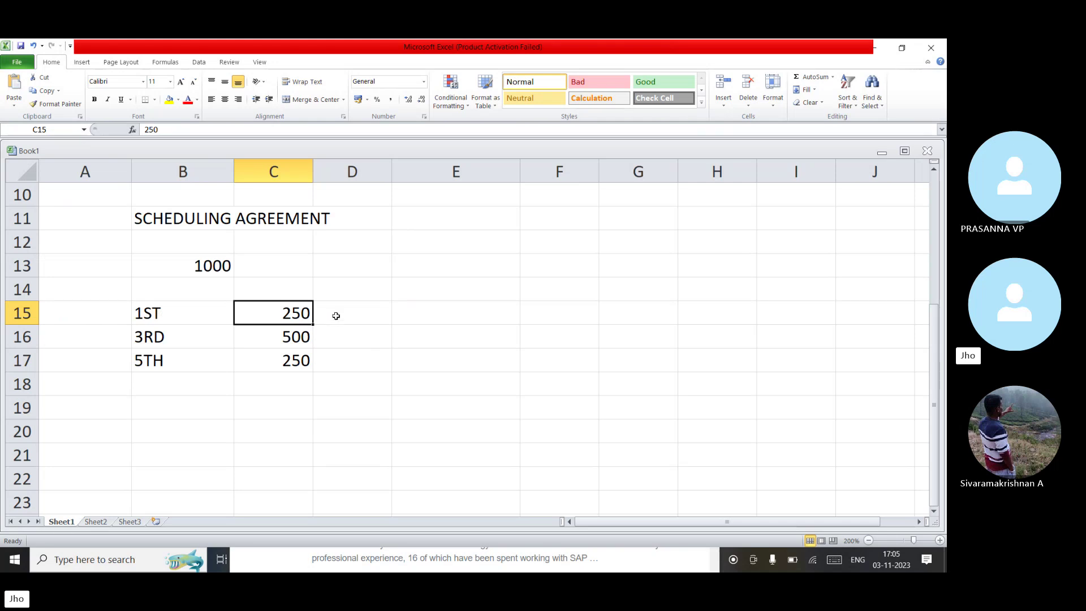
click(161, 405)
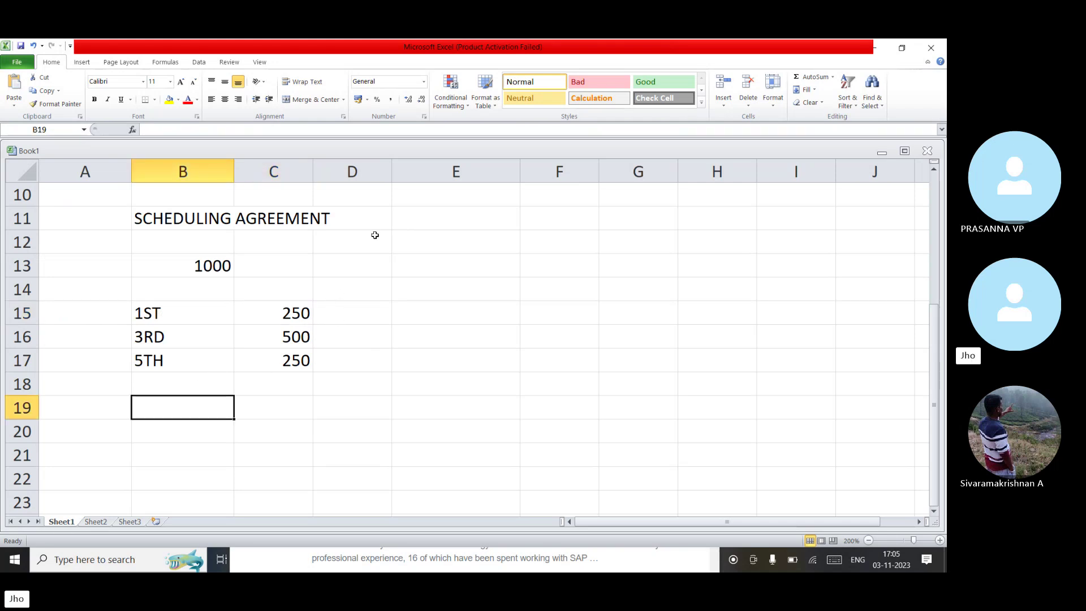
- Enter "VENDOR SEND" in cell E12 and select the schedule date cells B15 to B18
click(402, 240)
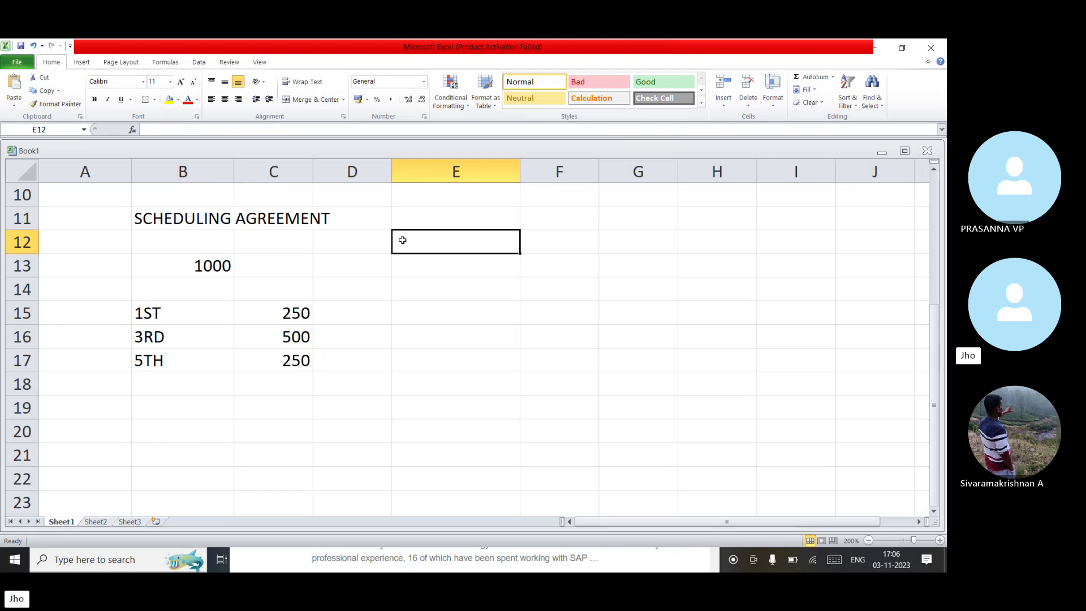
text(VENDOR)
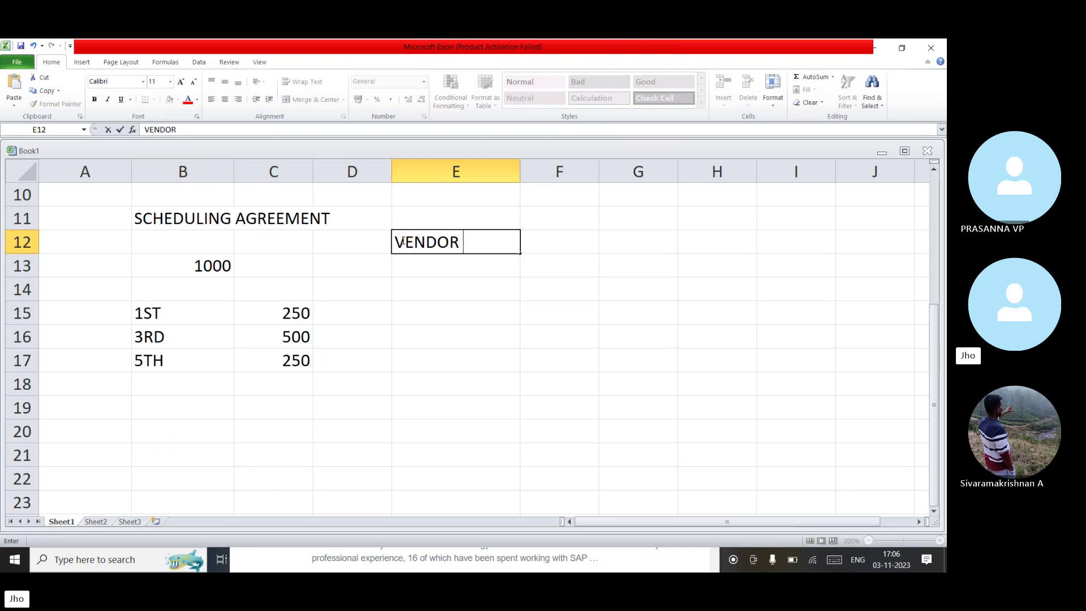
text( SEND)
drag(164, 312, 159, 388)
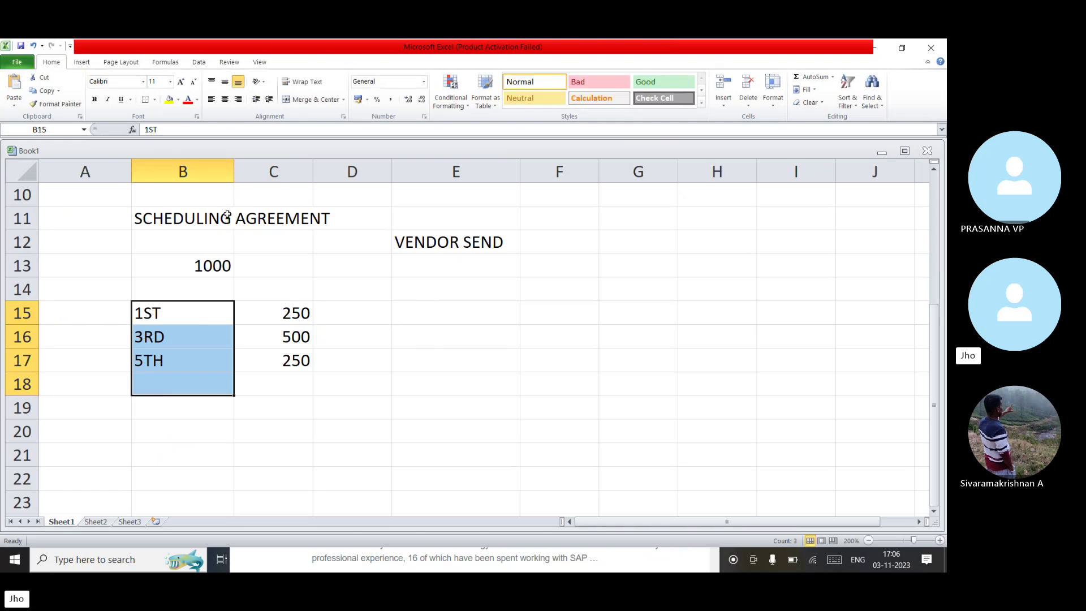
- Enter "WITH" in cell E14 beneath the VENDOR SEND label
click(549, 243)
click(429, 293)
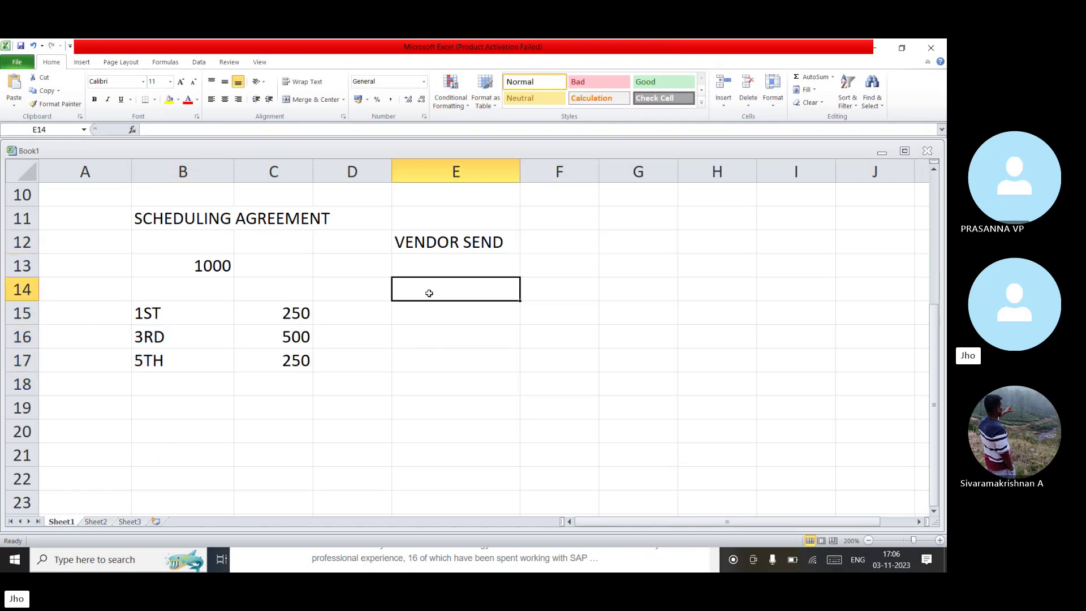
text(DATE)
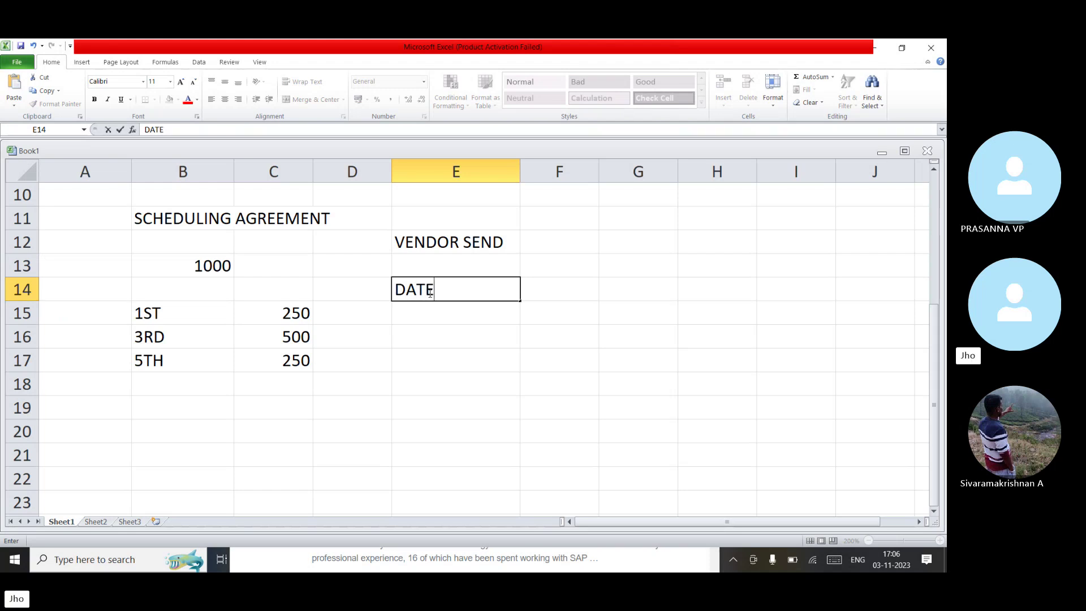
key(BackSpace)
key(BackSpace)
key(BackSpace)
key(BackSpace)
key(BackSpace)
text(WITH)
key(Return)
key(Return)
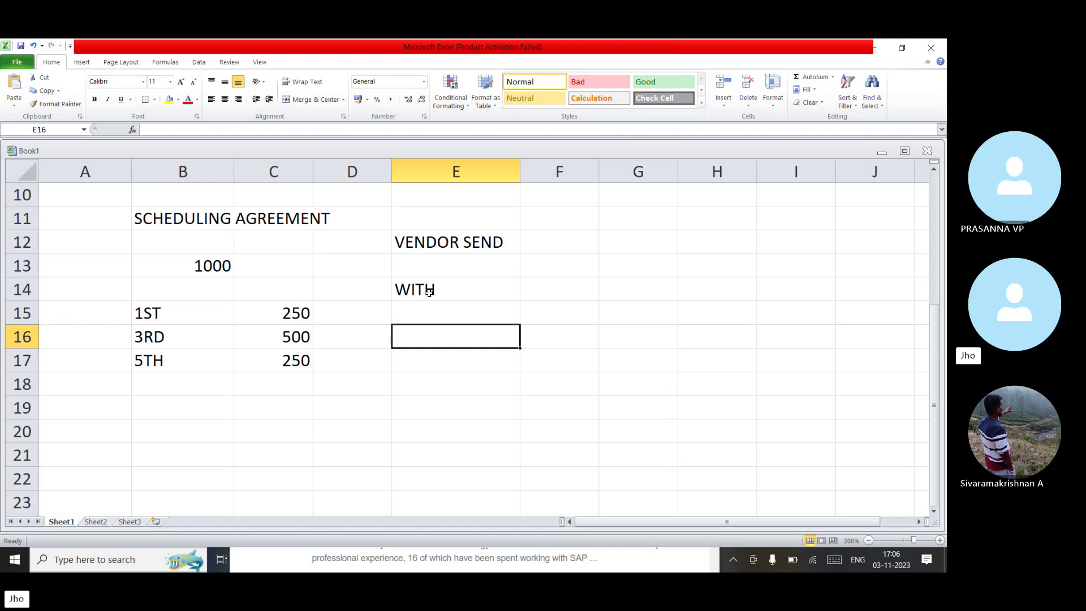
- Enter "VENDOR SEND" in cell E16 and return to the QNTY BASED label in E7
text(VENDOR)
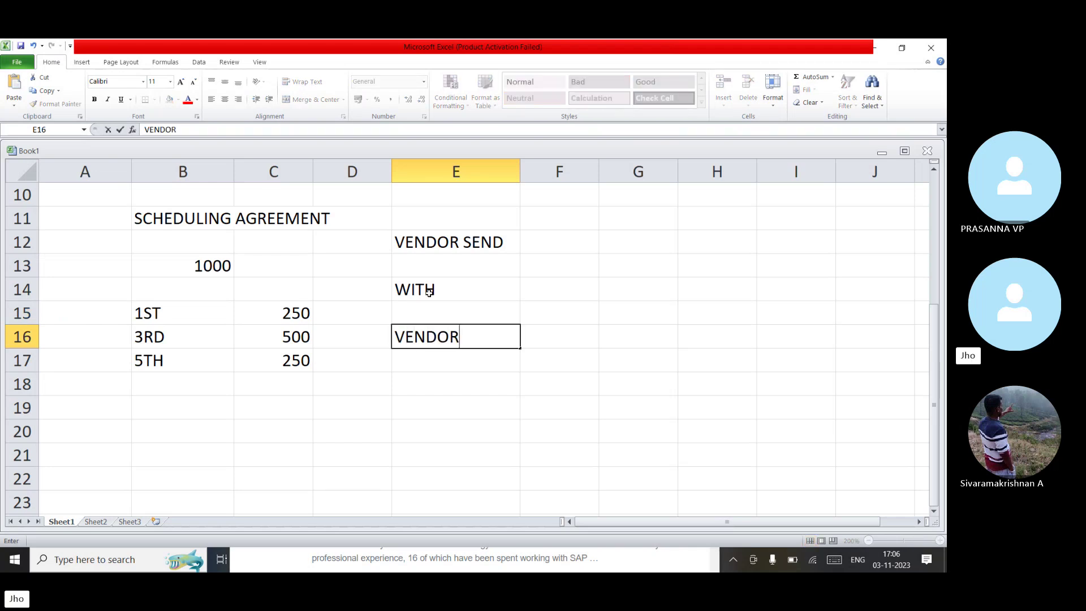
text( SEND)
scroll(376, 338, up, 3)
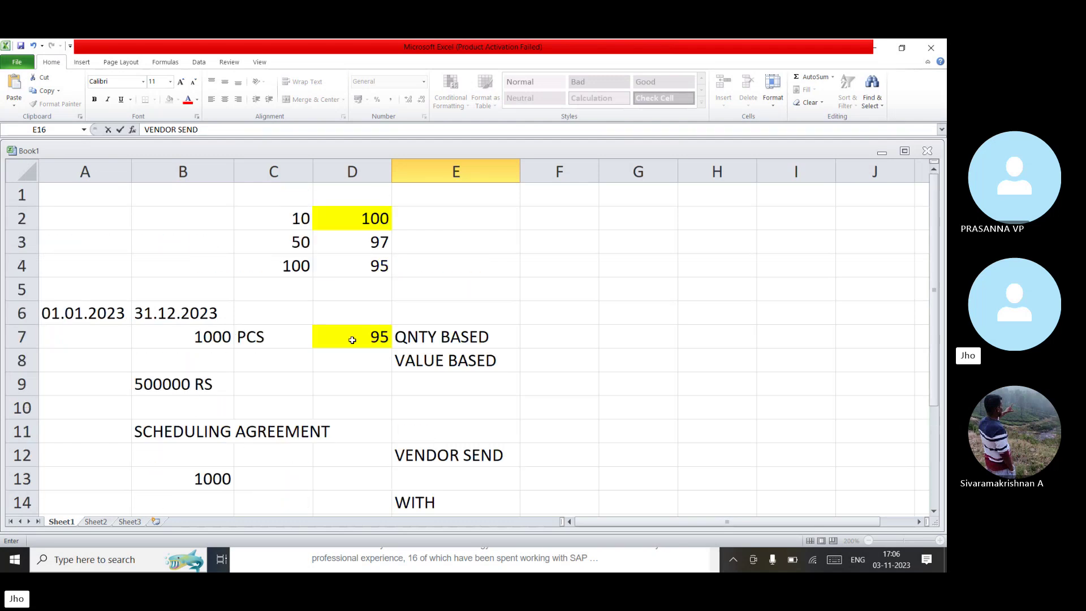
click(442, 337)
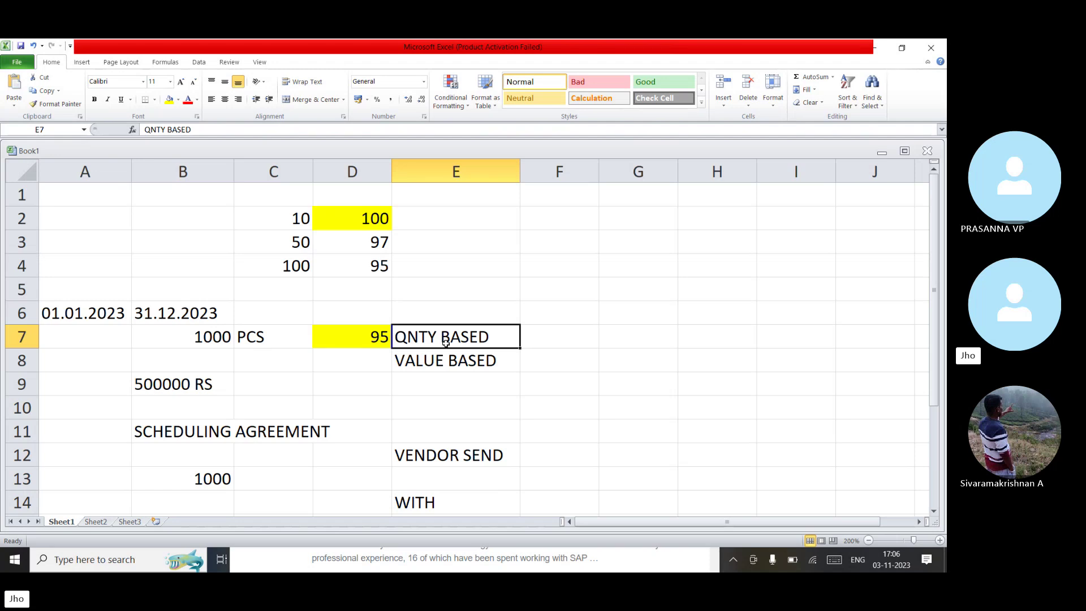
- Review the VALUE BASED label in E8 and the SCHEDULING AGREEMENT heading in row 11
click(443, 356)
scroll(445, 355, down, 1)
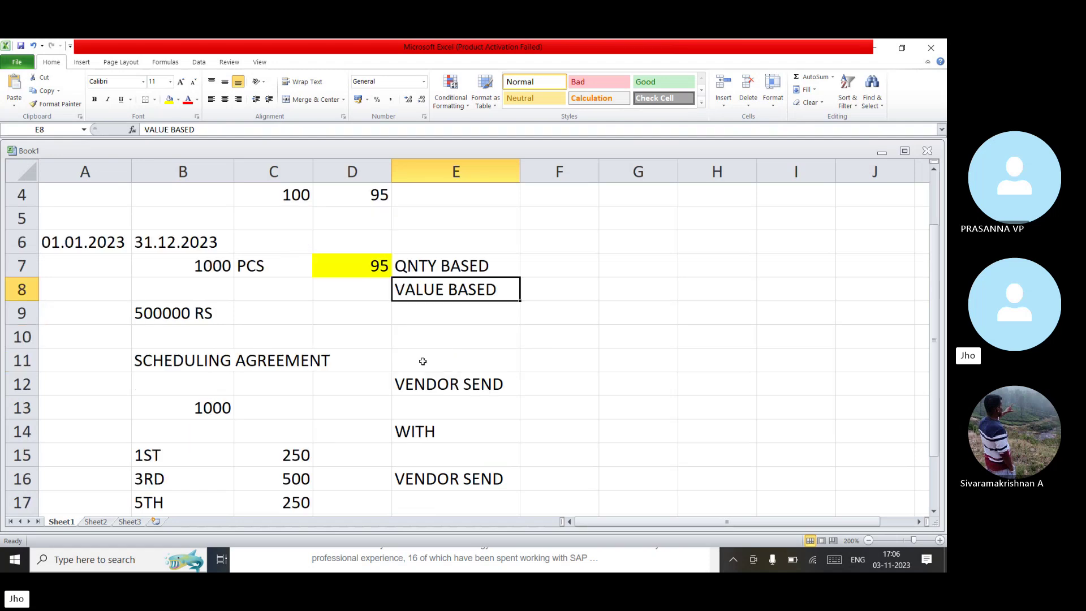
click(171, 364)
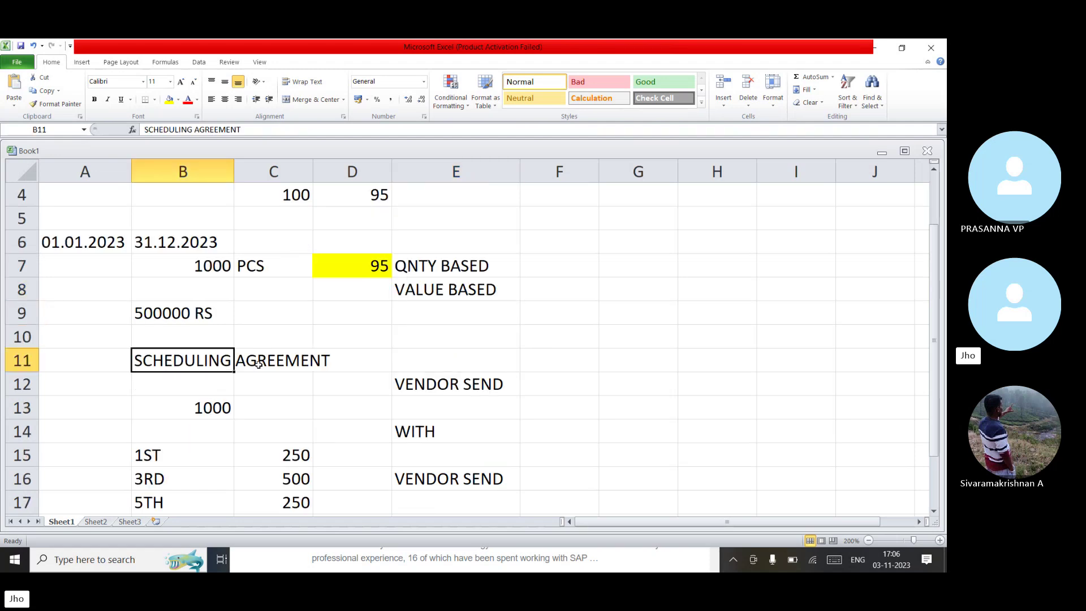
click(254, 363)
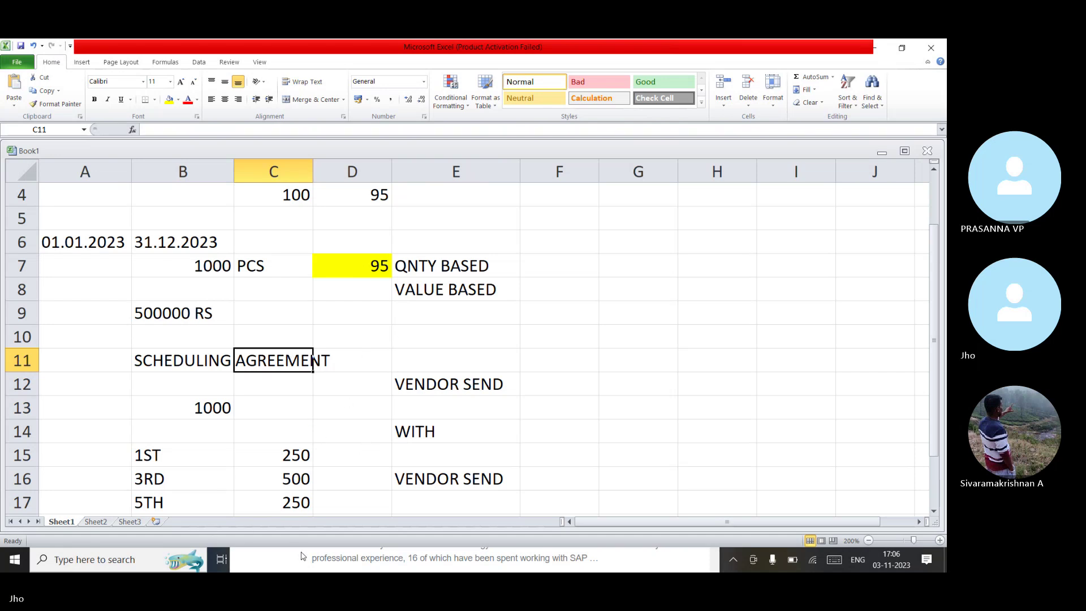
- Switch to the CONTRACT document in Word and review the scheduling agreement definition and the start of the quantity-based (MK) contract table
key(alt+Tab)
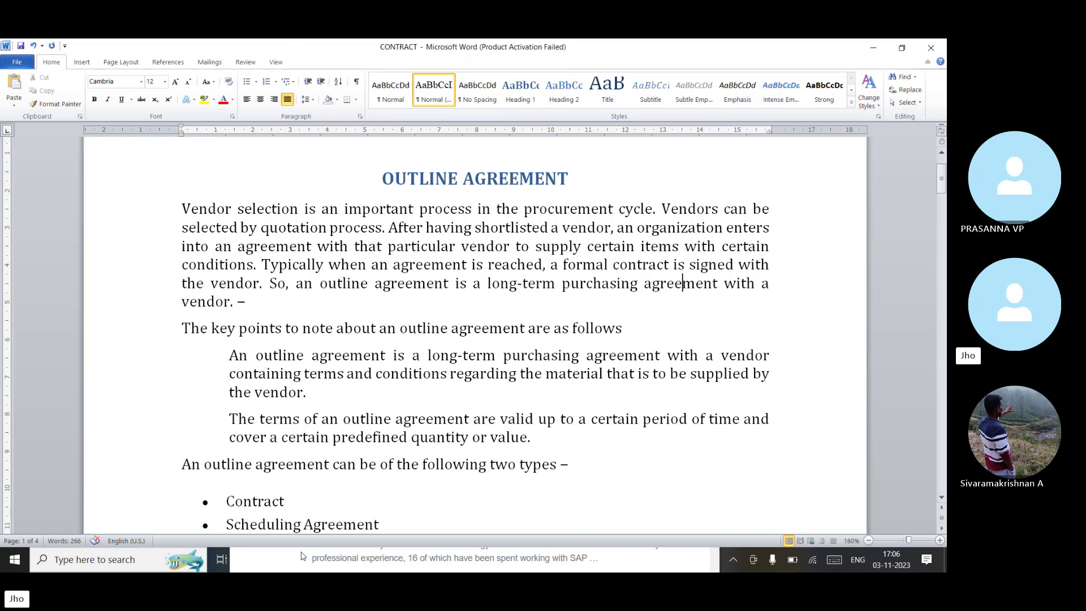
scroll(326, 416, down, 10)
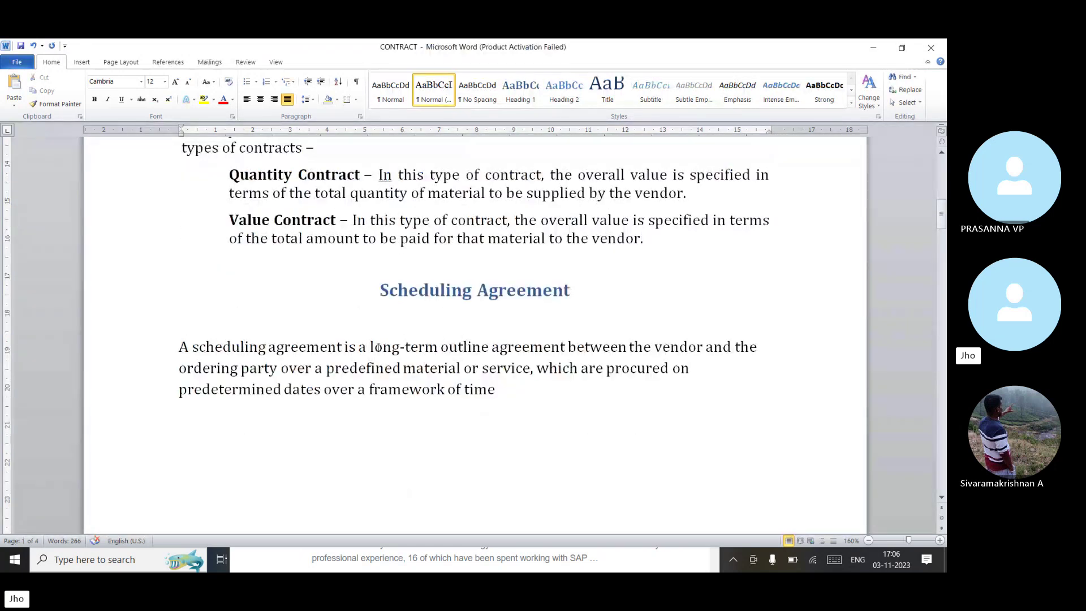
drag(368, 346, 490, 348)
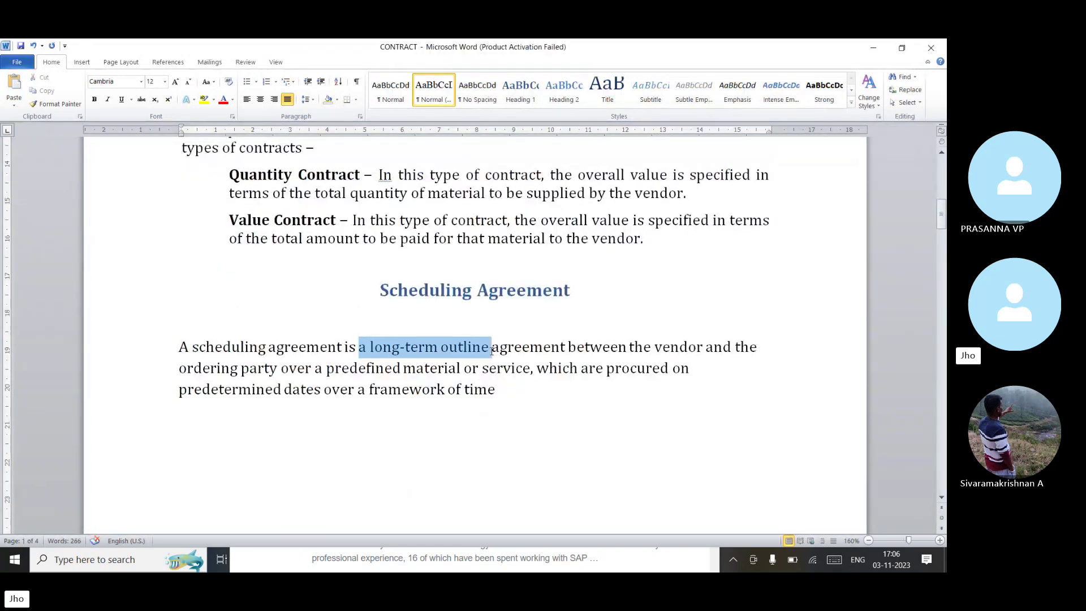
scroll(485, 419, down, 3)
scroll(485, 418, down, 7)
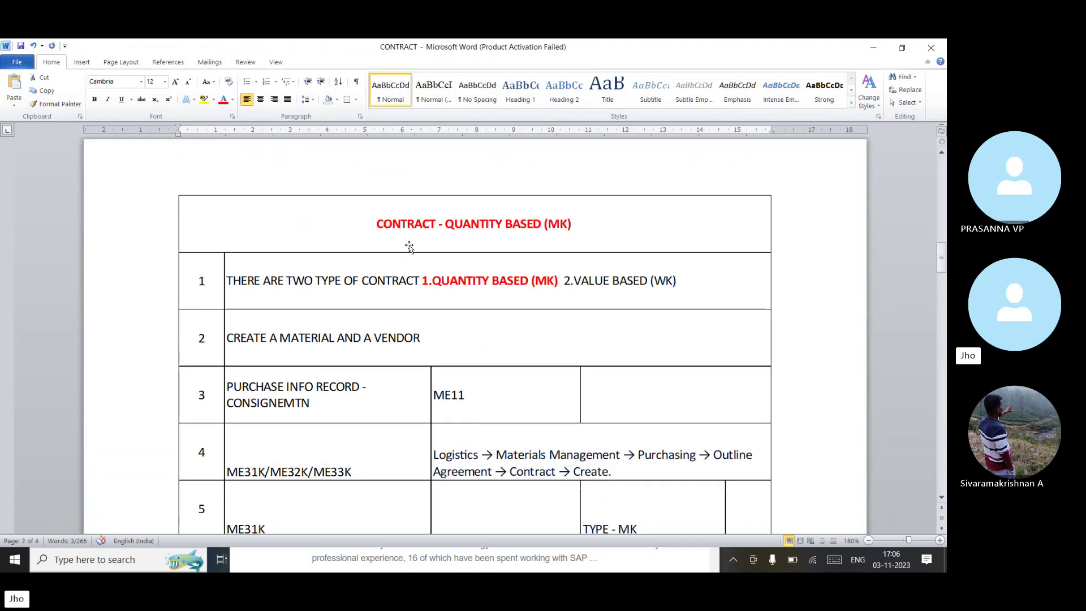
click(403, 228)
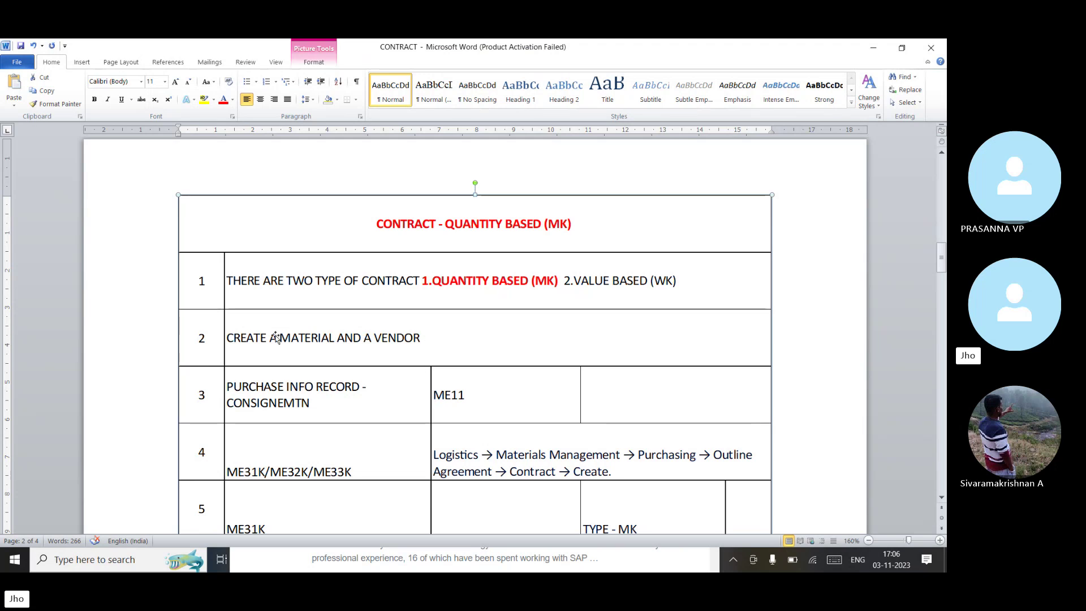
- Check the Excel example briefly, and return to the Word document to examine the remaining rows of the quantity-based contract procedure
key(alt+Tab)
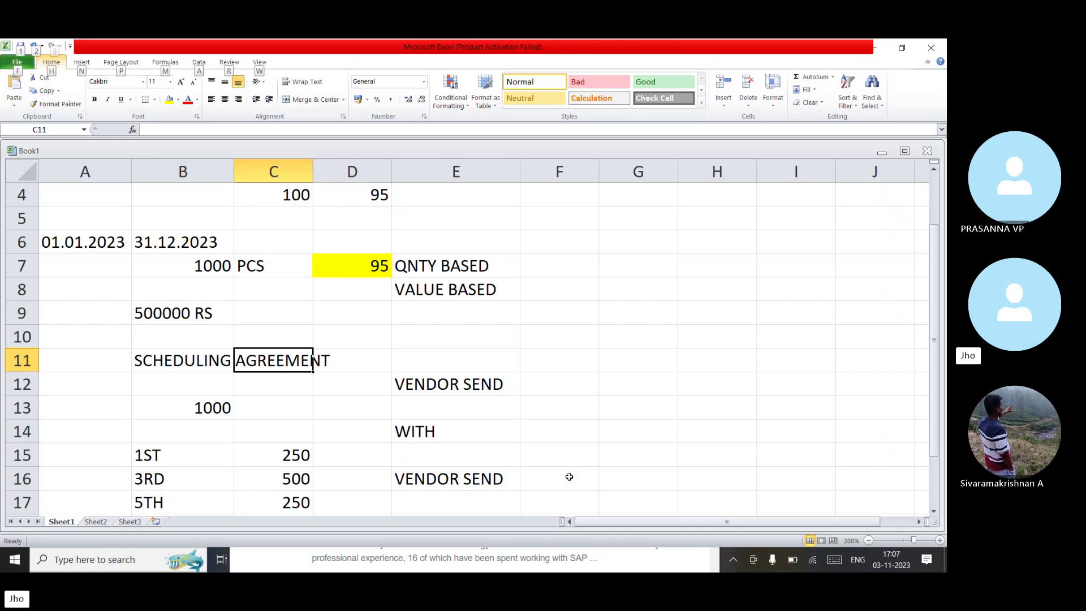
click(577, 401)
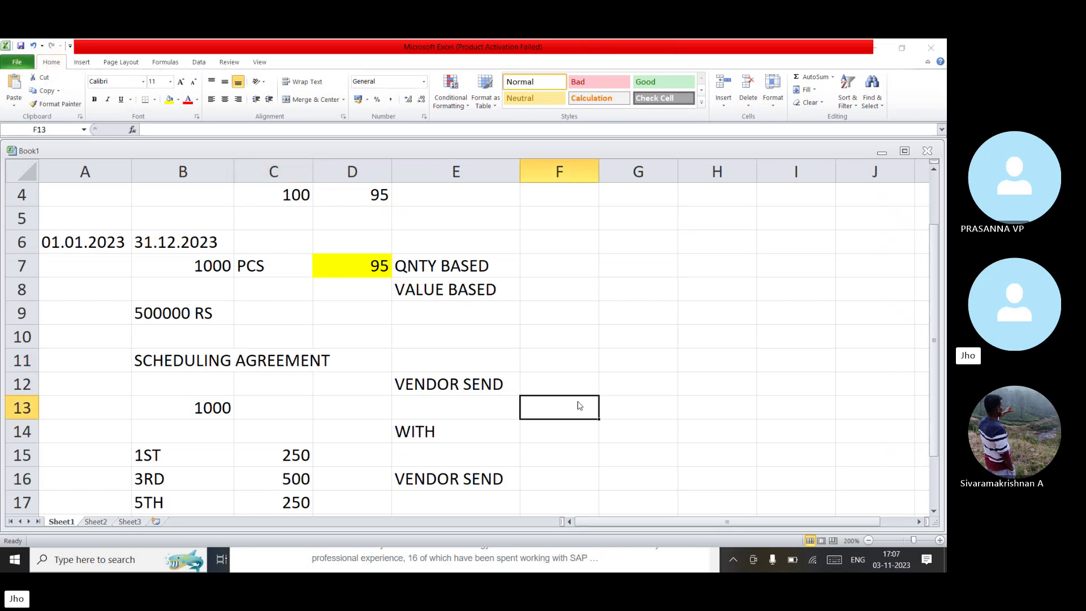
key(alt+Tab)
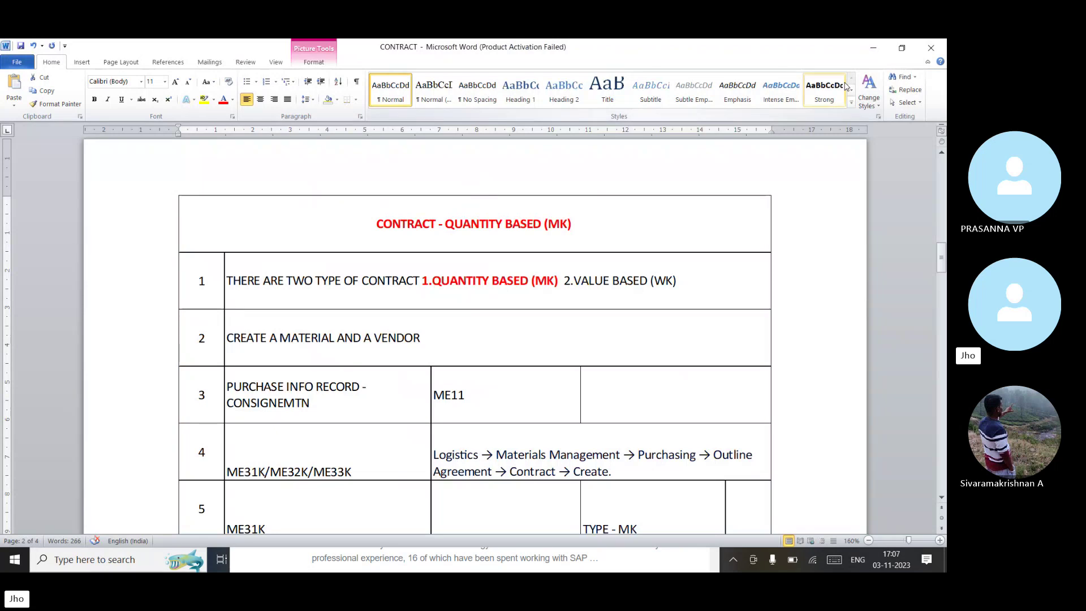
key(Page_Down)
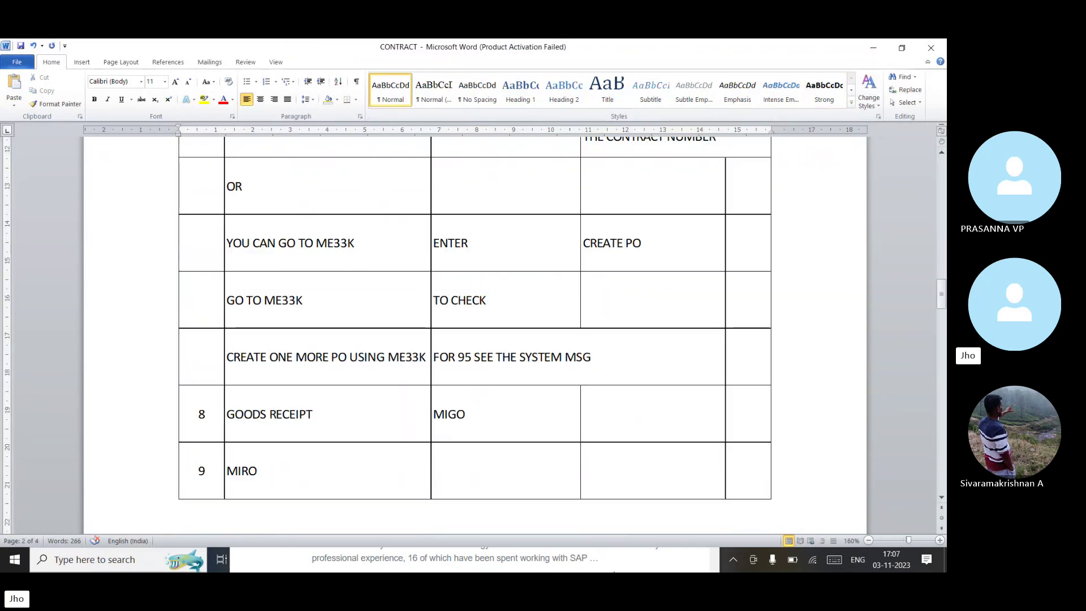
text(`)
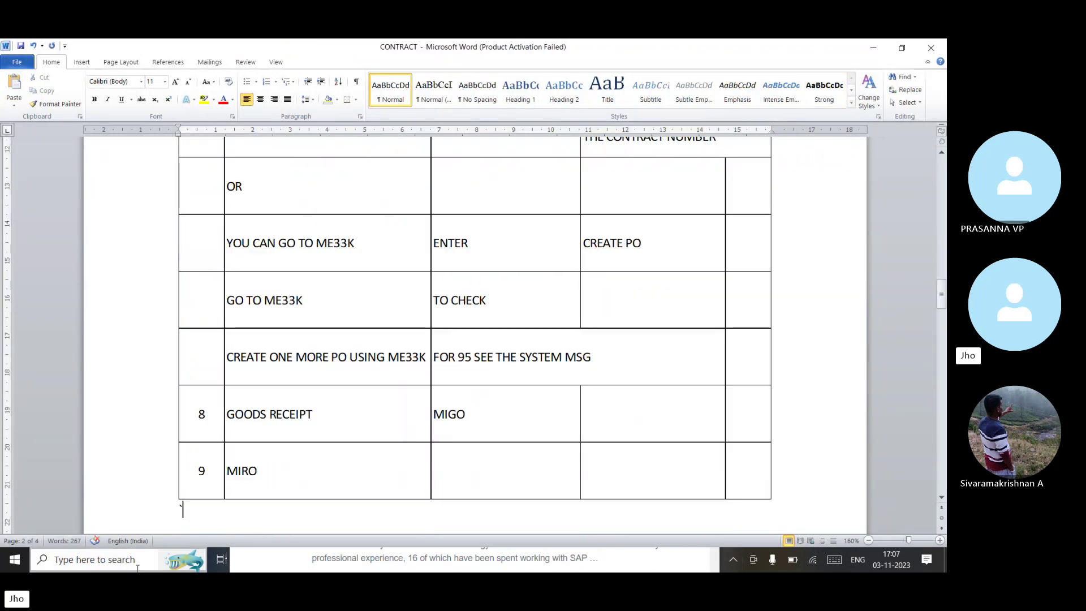
- Launch SAP Logon and close the Bing search browser window
click(137, 567)
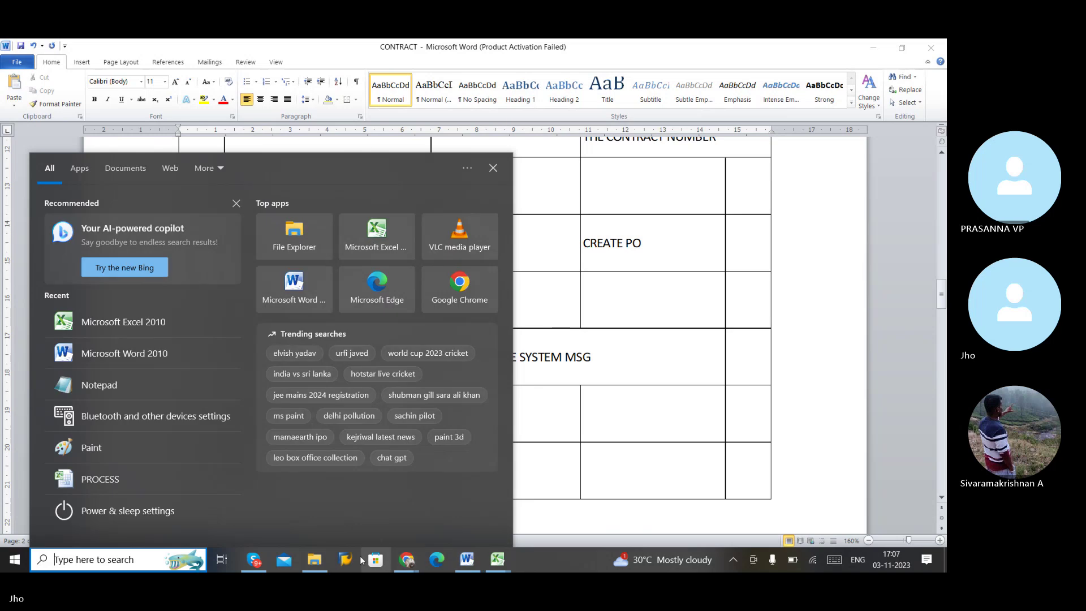
key(Escape)
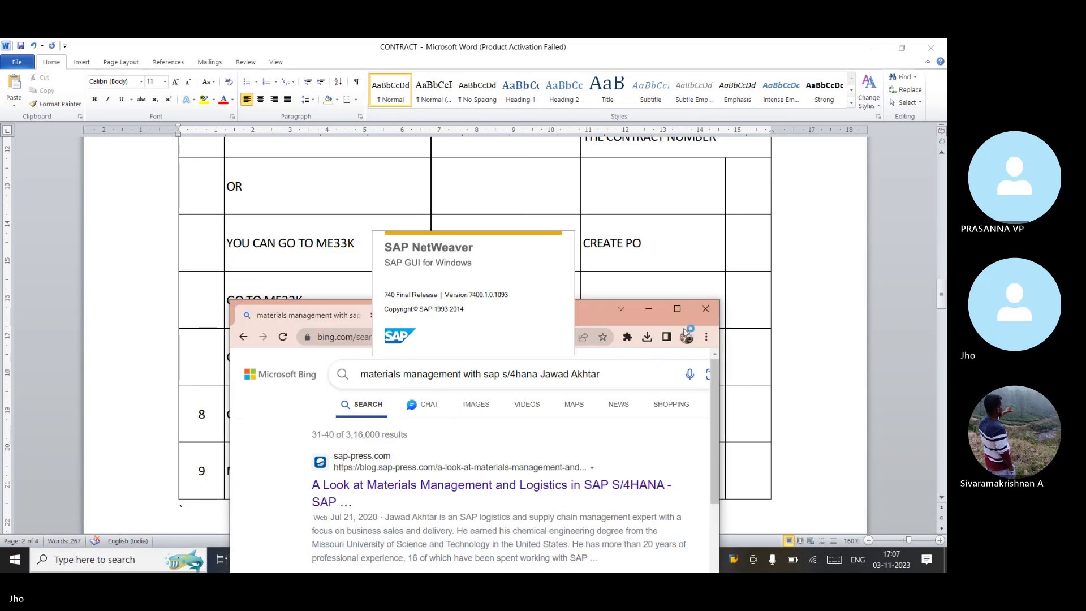
click(701, 313)
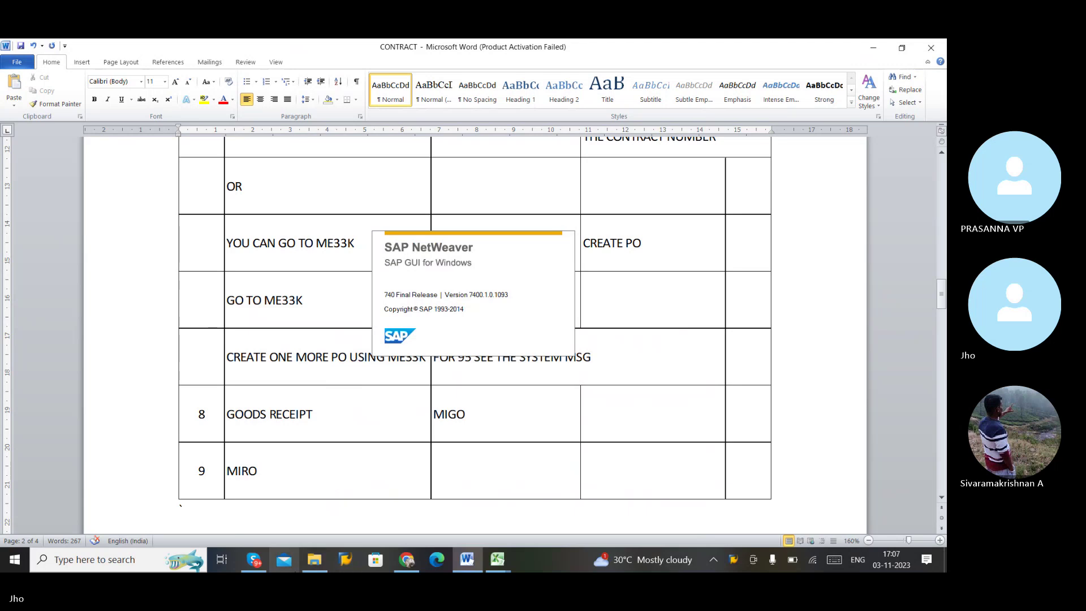
click(344, 559)
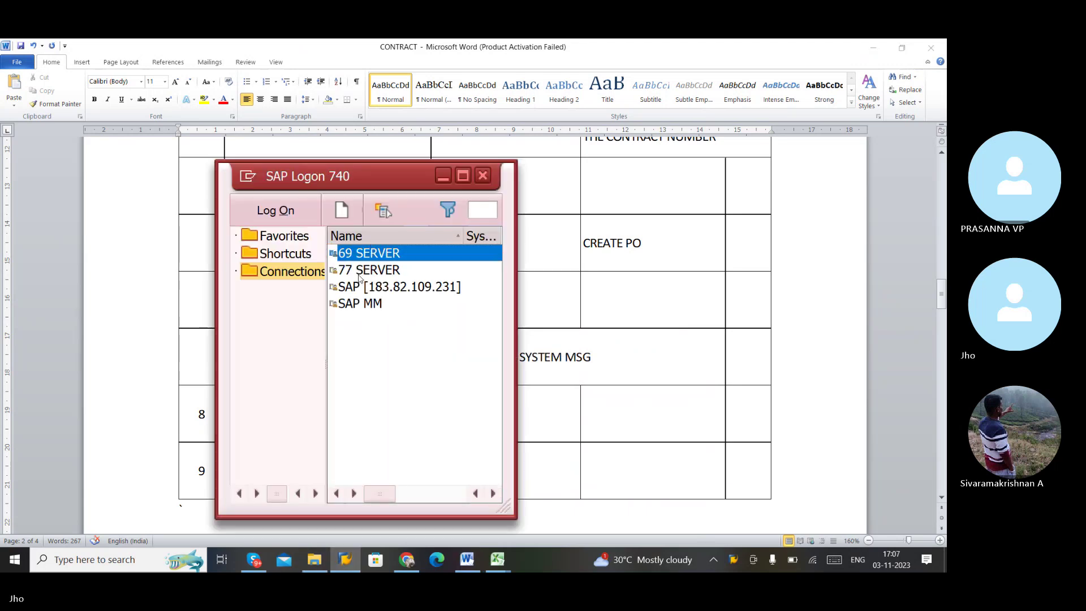
- Connect to 77 SERVER and log on to client 800 with the user ID and account password
click(359, 271)
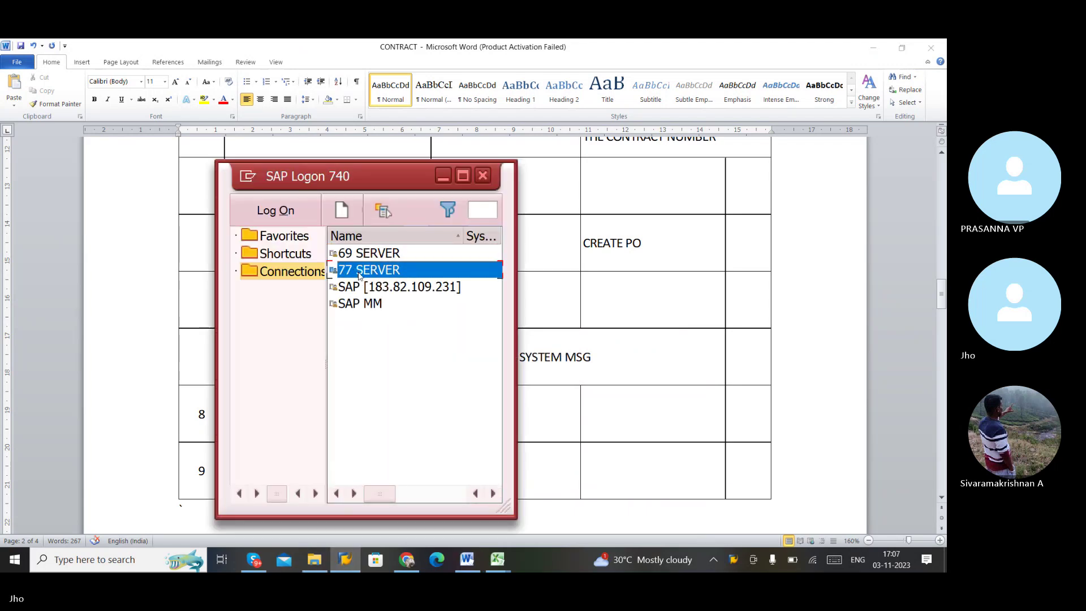
double_click(359, 275)
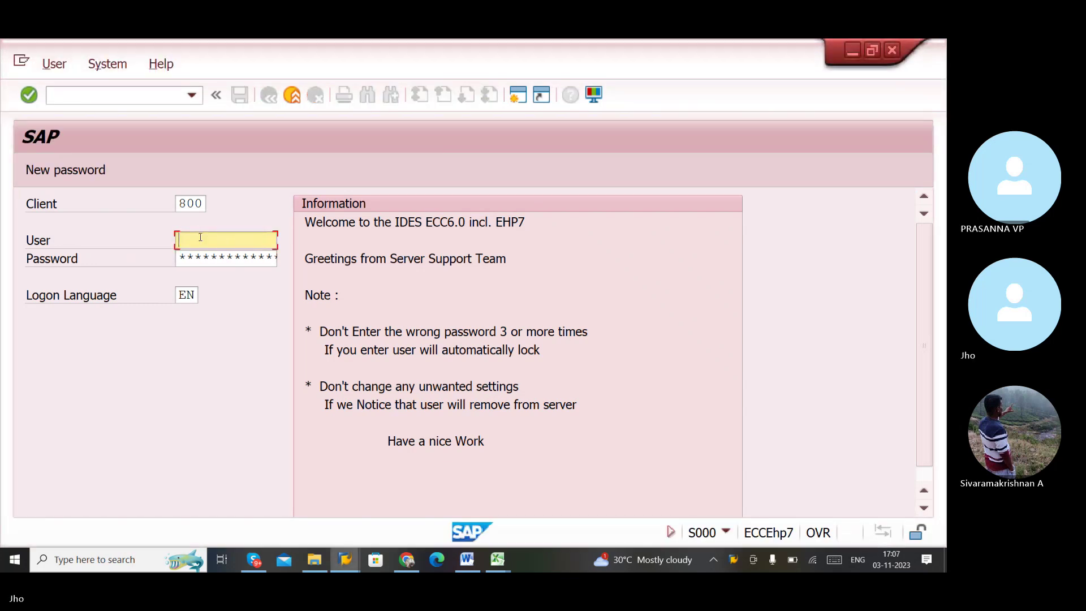
text(77)
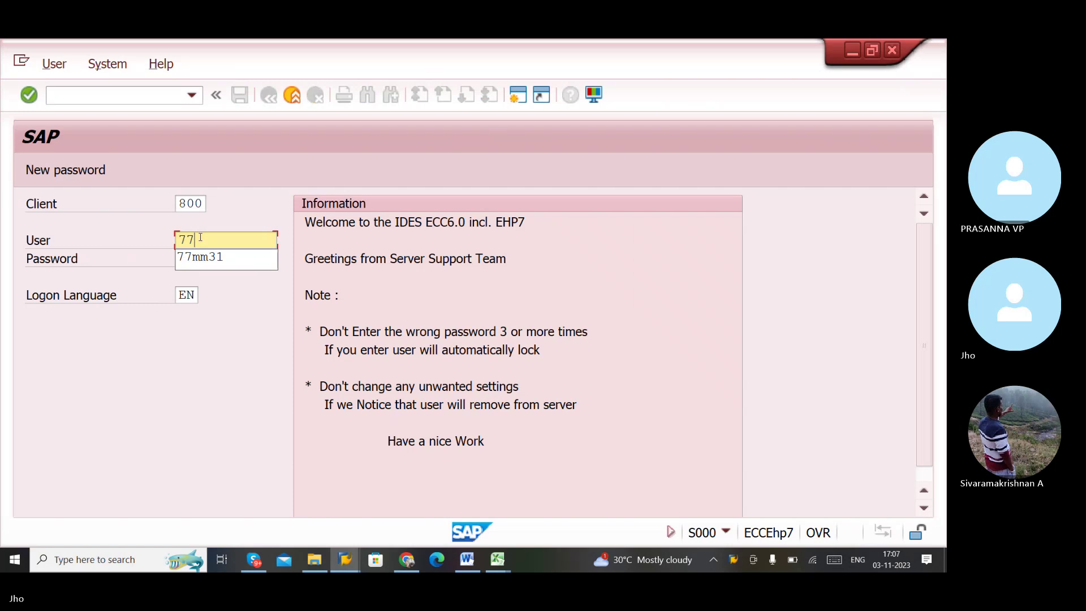
key(Down)
key(Return)
key(Tab)
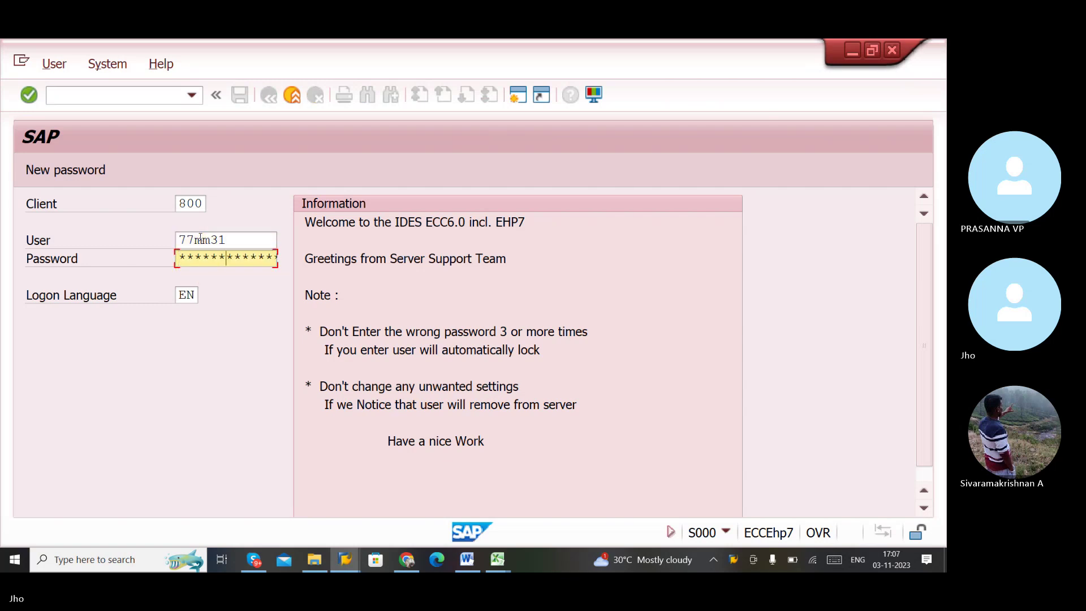
key(Return)
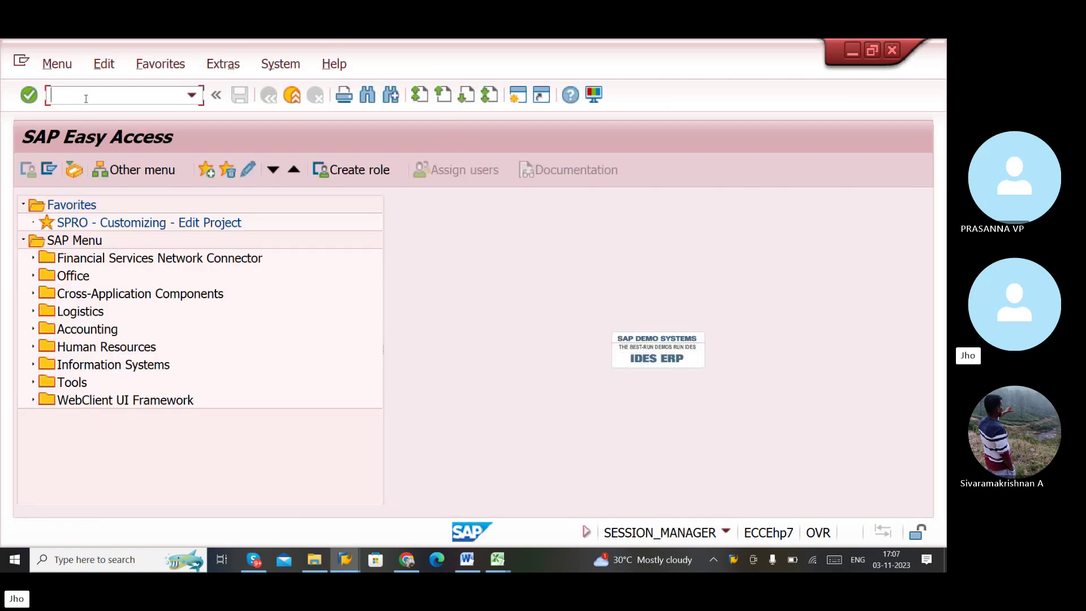
- Start creating a vendor with transaction XK01, using AQAS as the company code, purchasing organization and account group
text(xk01)
key(Return)
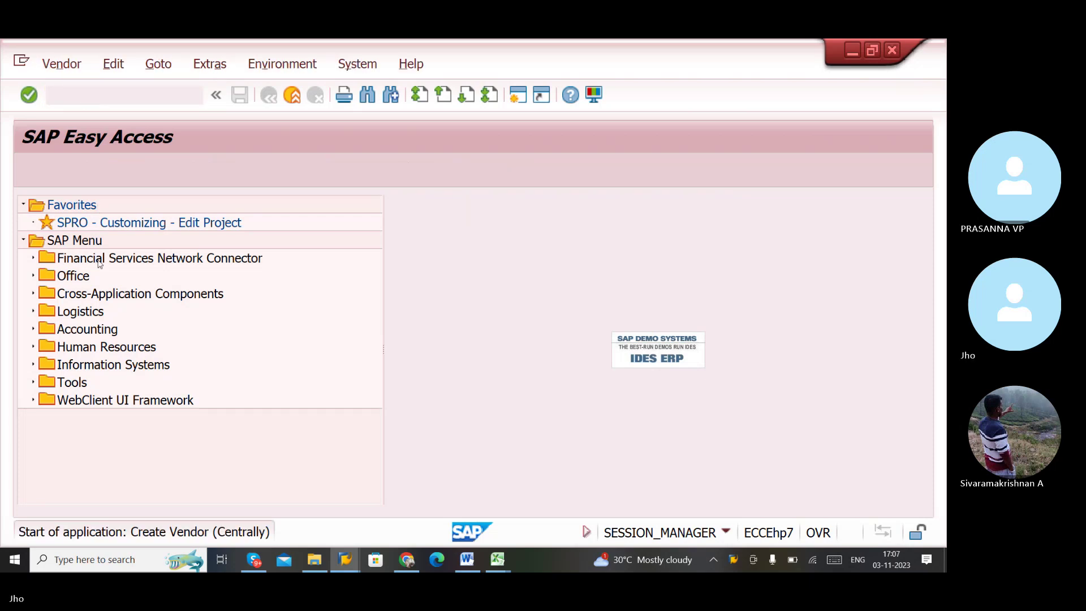
click(235, 262)
text(a)
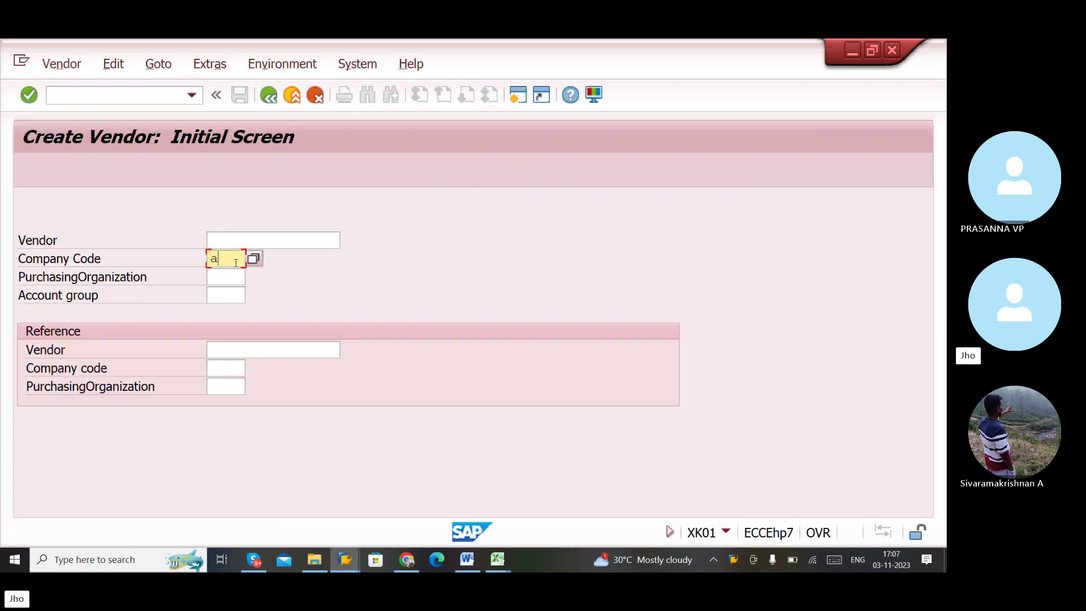
text(qas)
key(Tab)
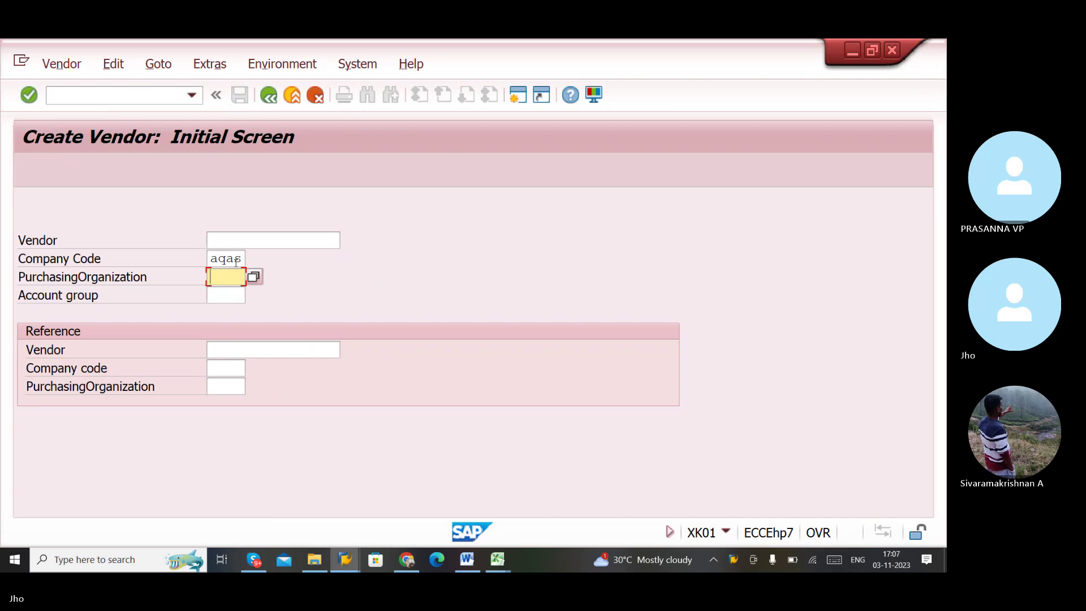
text(AQAS)
key(Tab)
text(AQ)
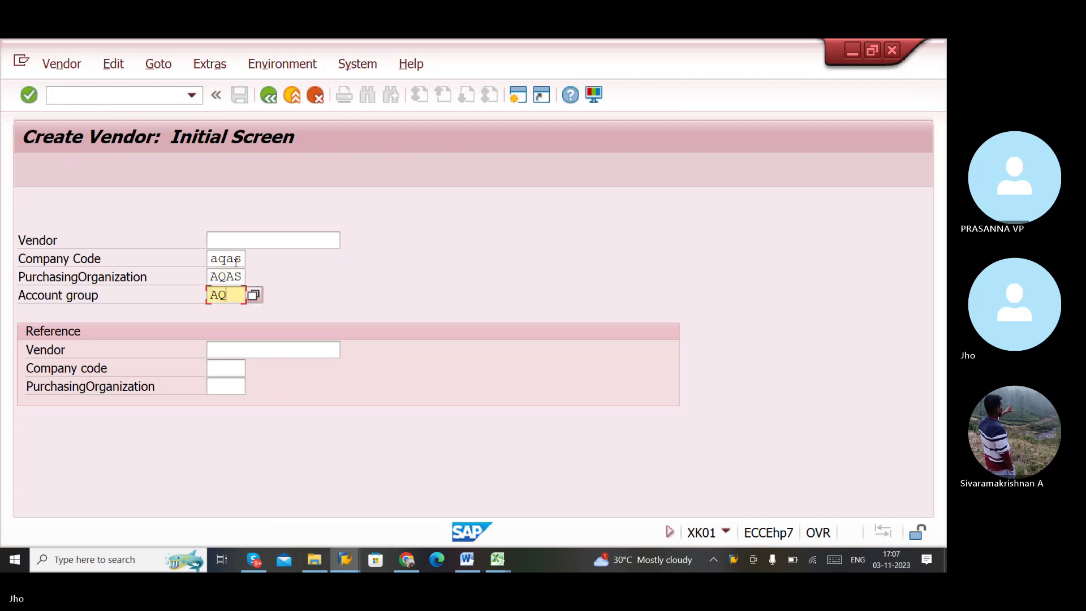
text(AS)
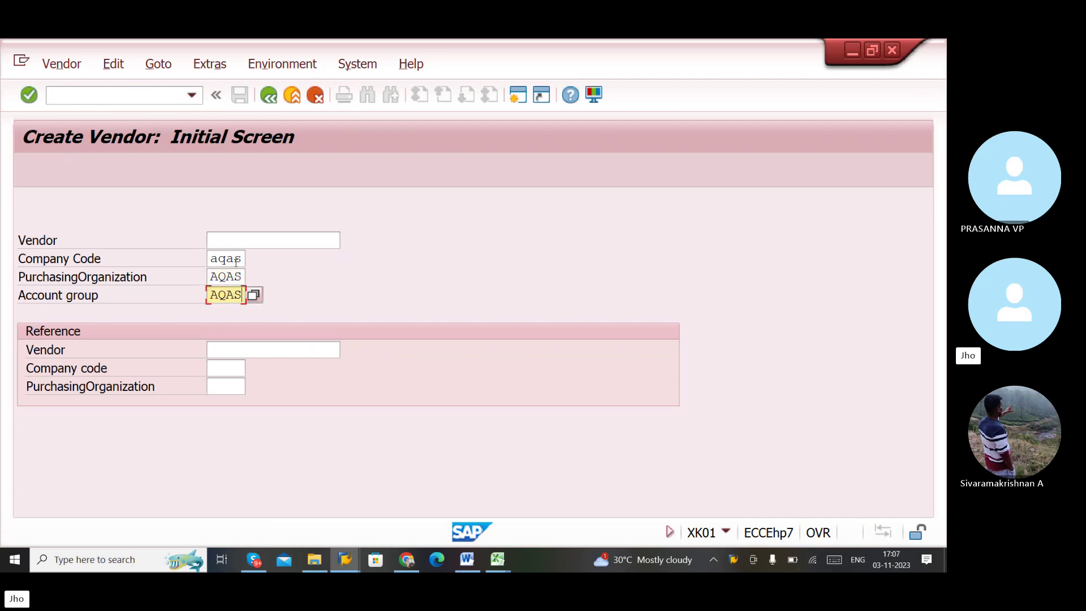
key(Return)
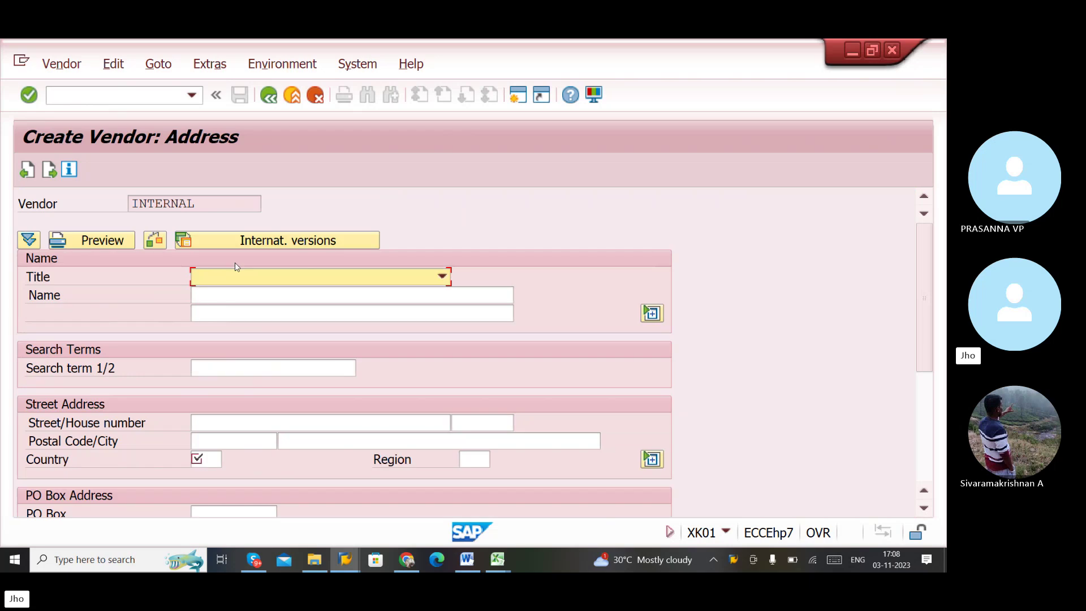
- Set the vendor's title to Ms. and its name to FLARE TRADERS
key(Down)
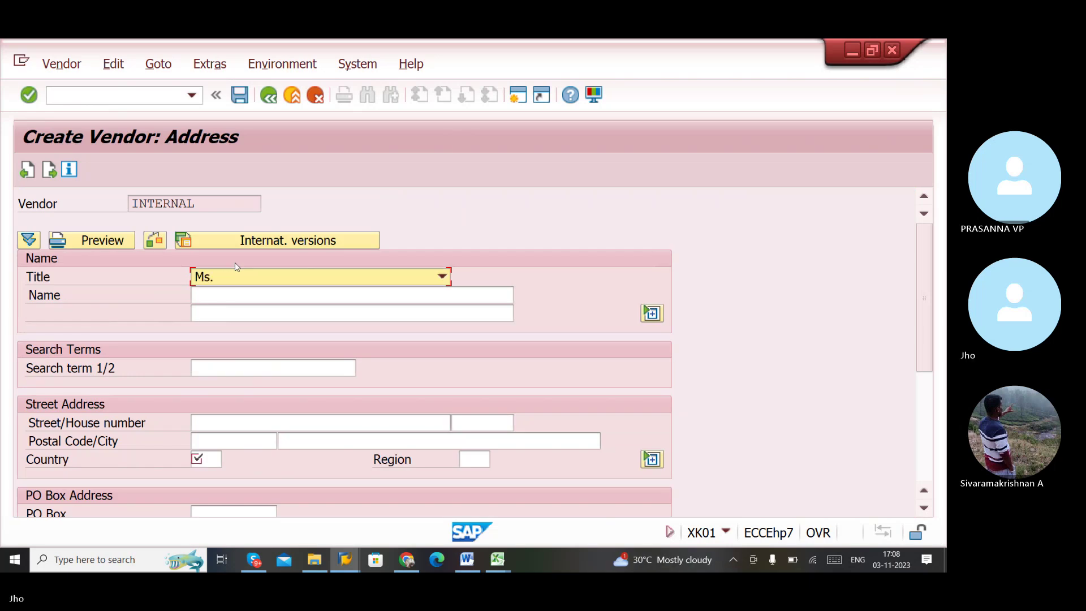
key(Tab)
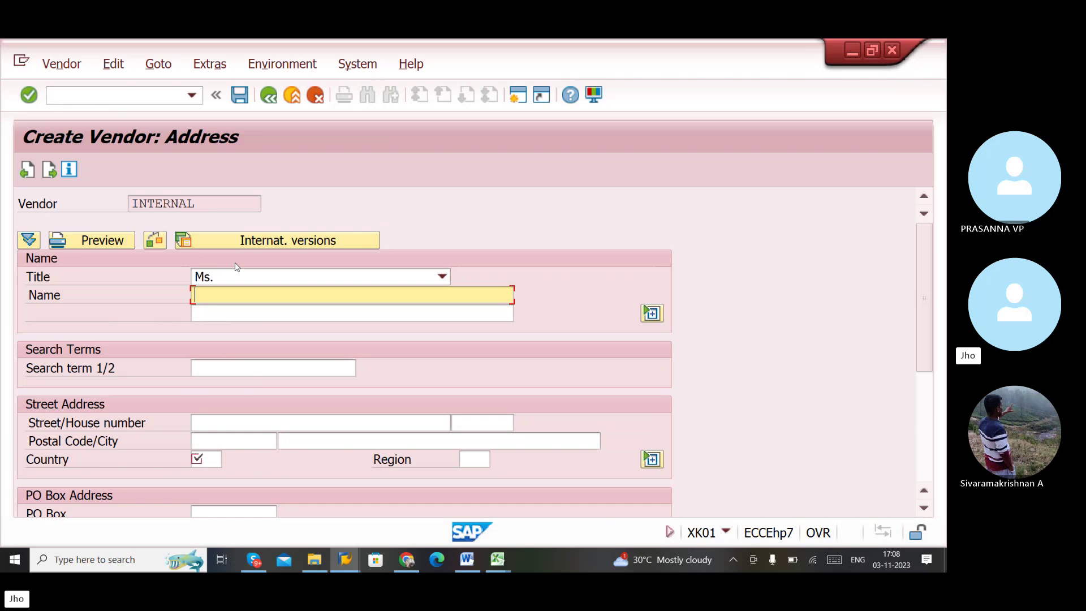
text(i)
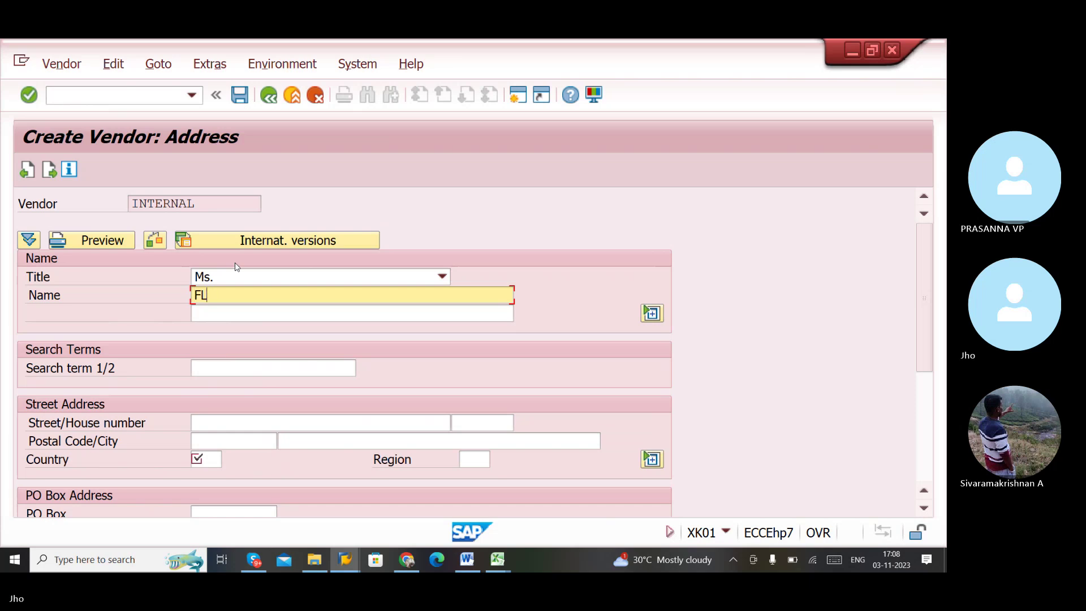
text(AIR)
key(BackSpace)
key(BackSpace)
text(ARE TRADERS)
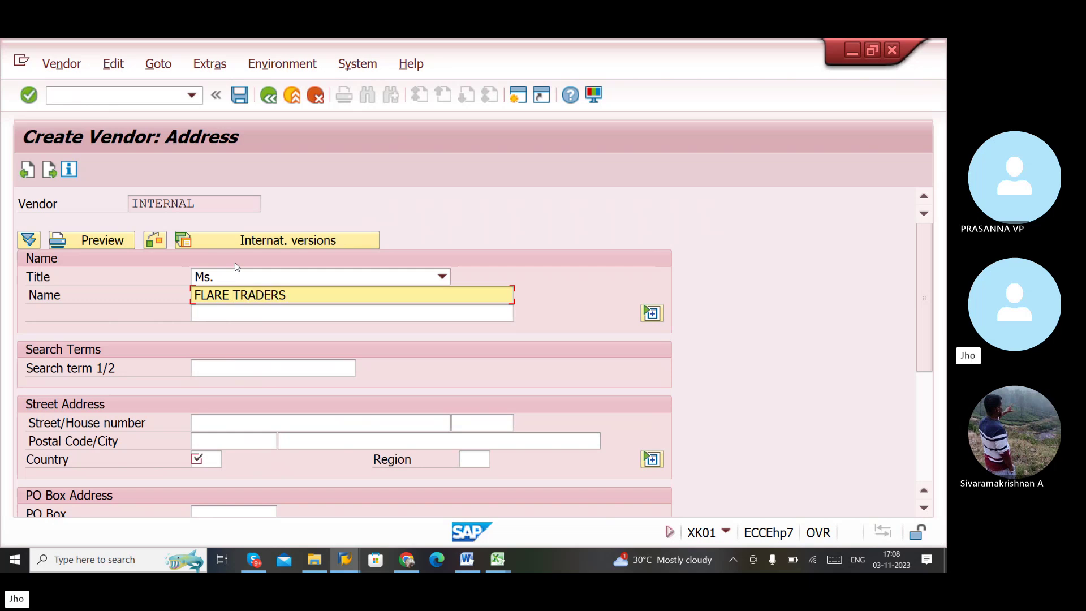
- Set the vendor's country to IN and continue to the accounting information, leaving the tax, bank and contact person data empty
key(Tab)
key(Tab)
key(Tab)
key(Tab)
key(Tab)
key(Tab)
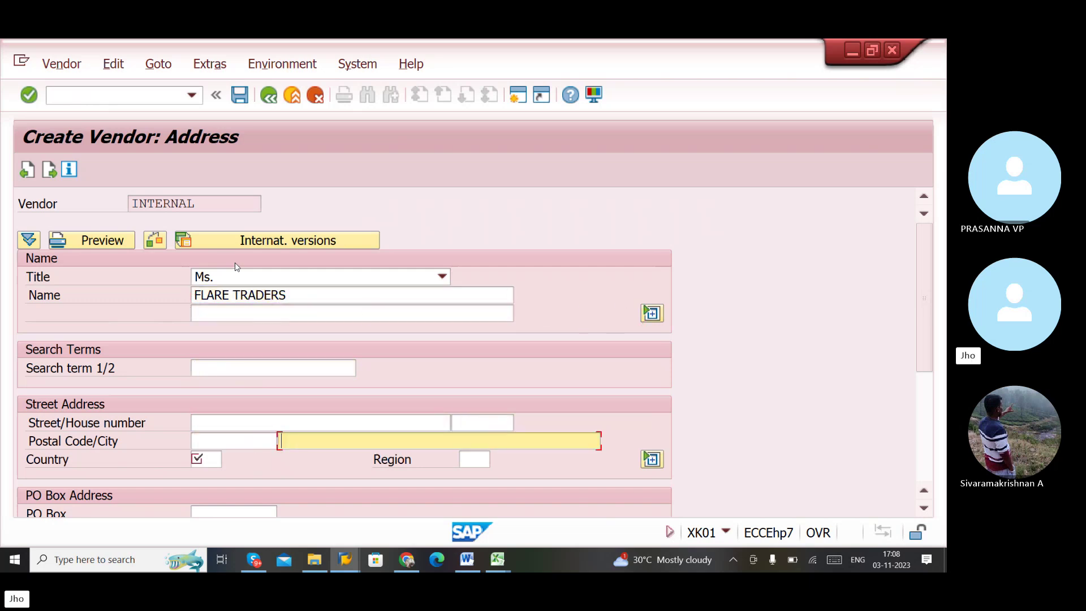
key(Tab)
text(IN)
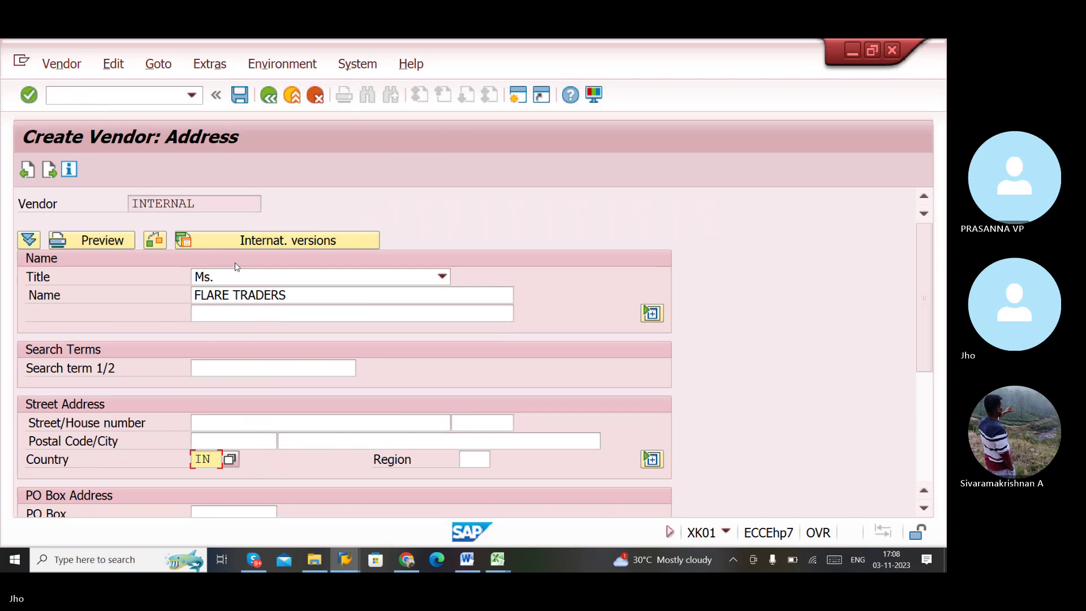
key(Return)
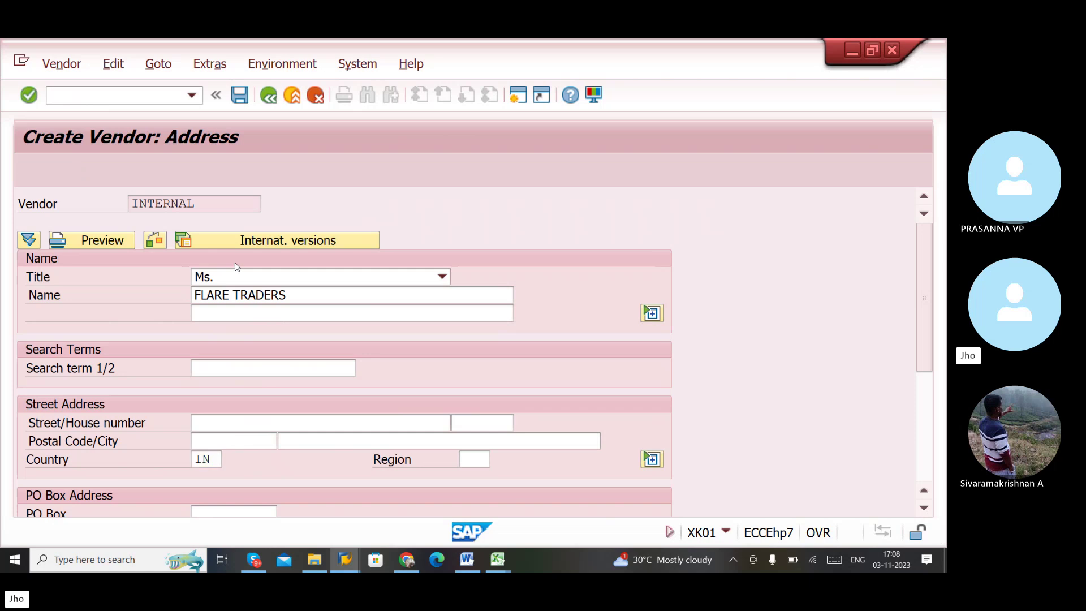
key(Return)
key(Return)
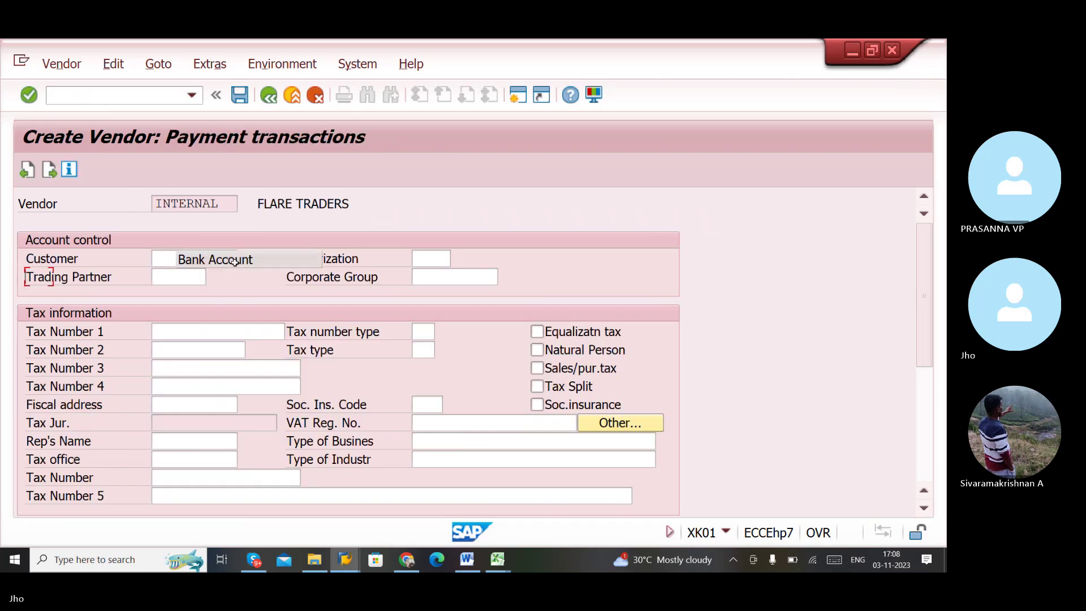
key(Return)
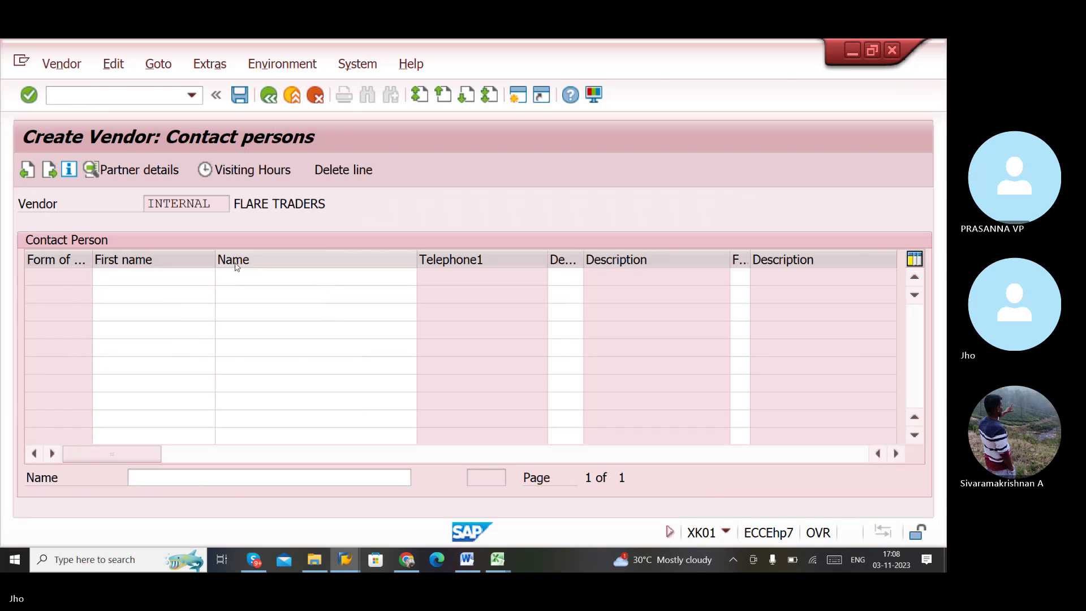
key(Return)
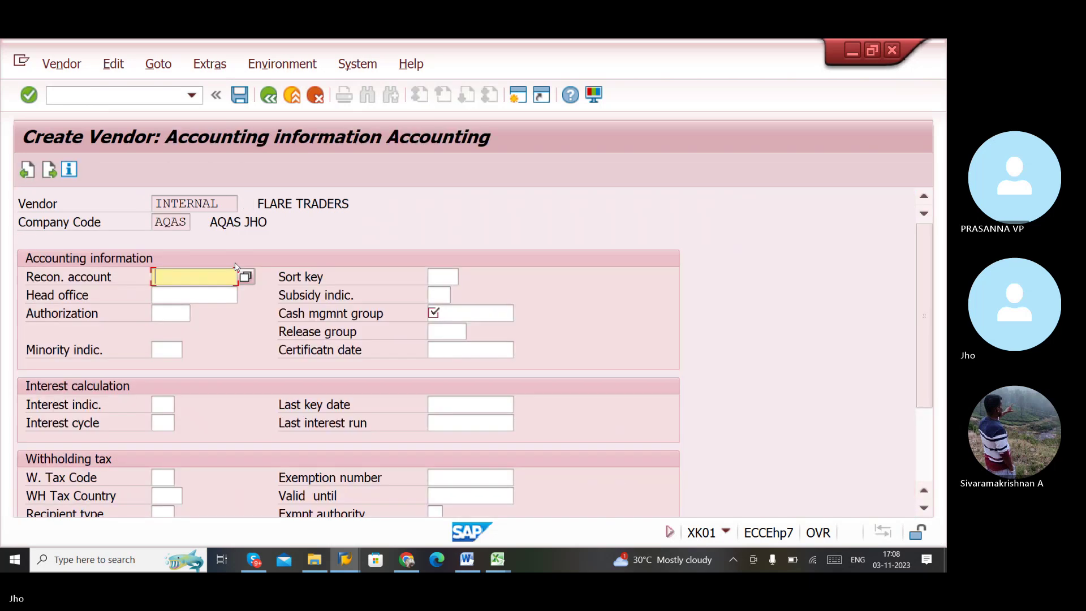
- Set the vendor's reconciliation account to 160000 and its cash management group to A1, and accept the accounting information
text(18)
key(BackSpace)
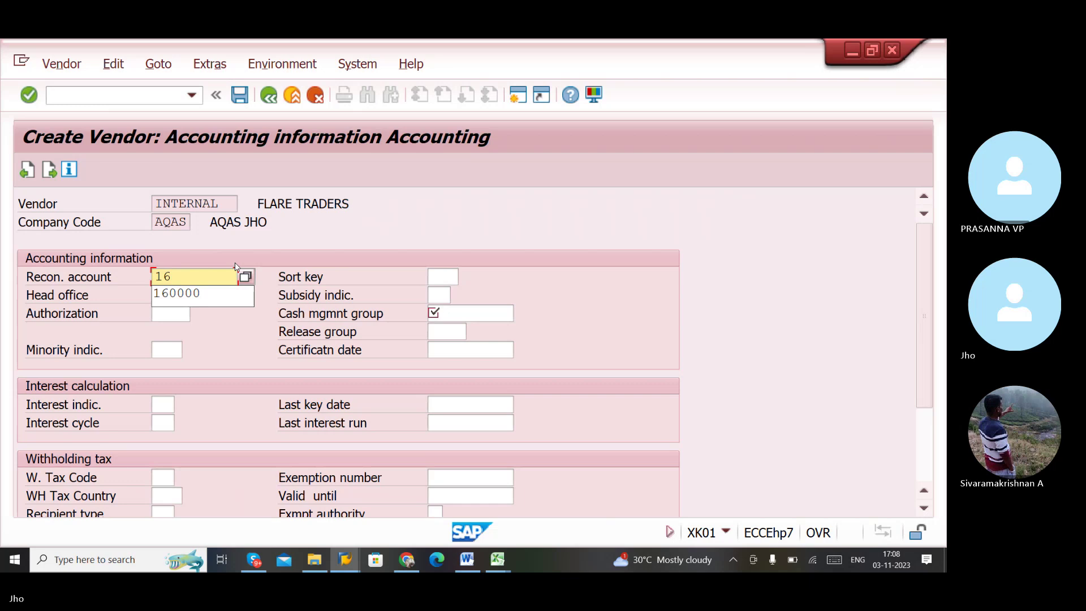
click(201, 294)
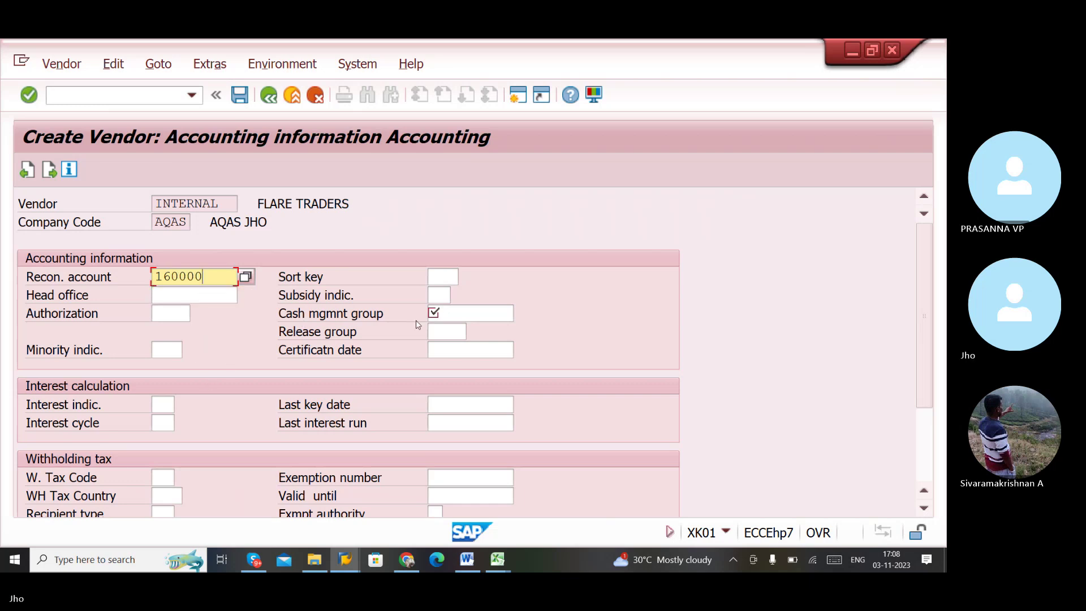
click(443, 316)
text(A1)
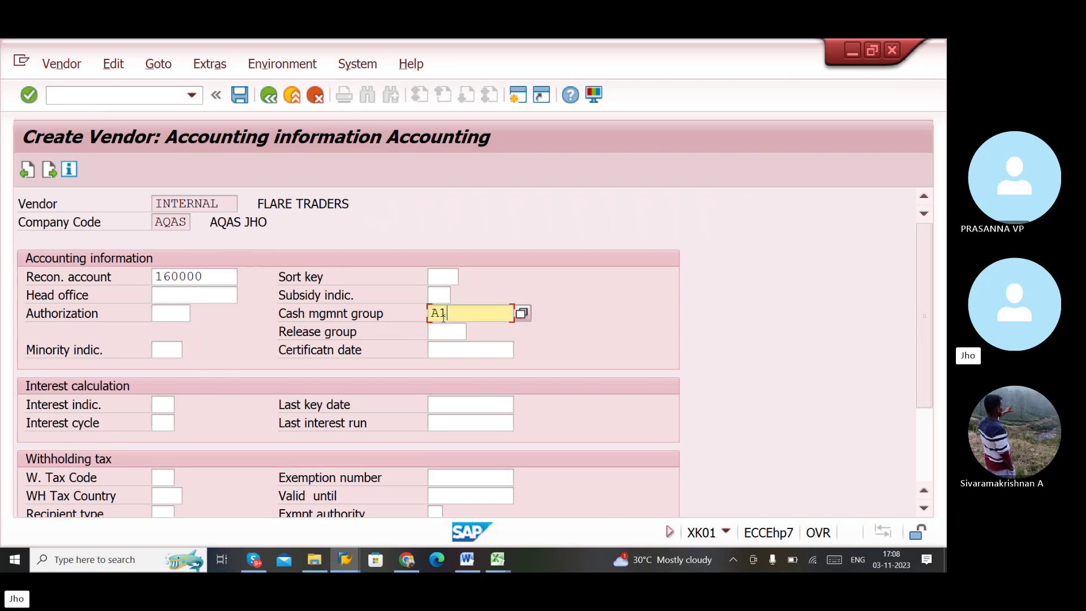
key(Return)
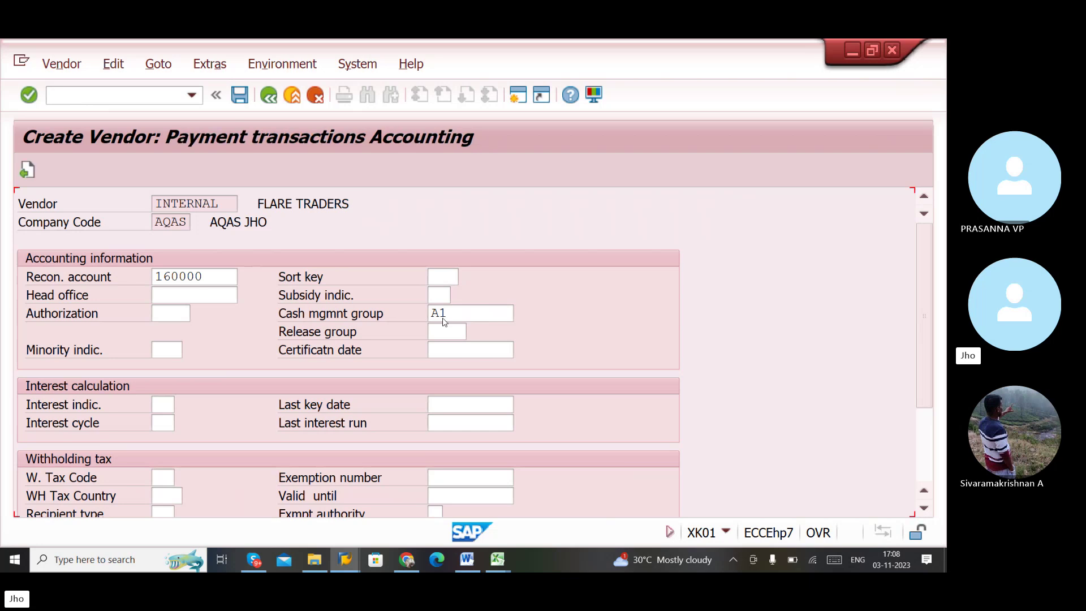
- Pass the payment and correspondence data unfilled, set the order currency to INR, and save the vendor
key(Return)
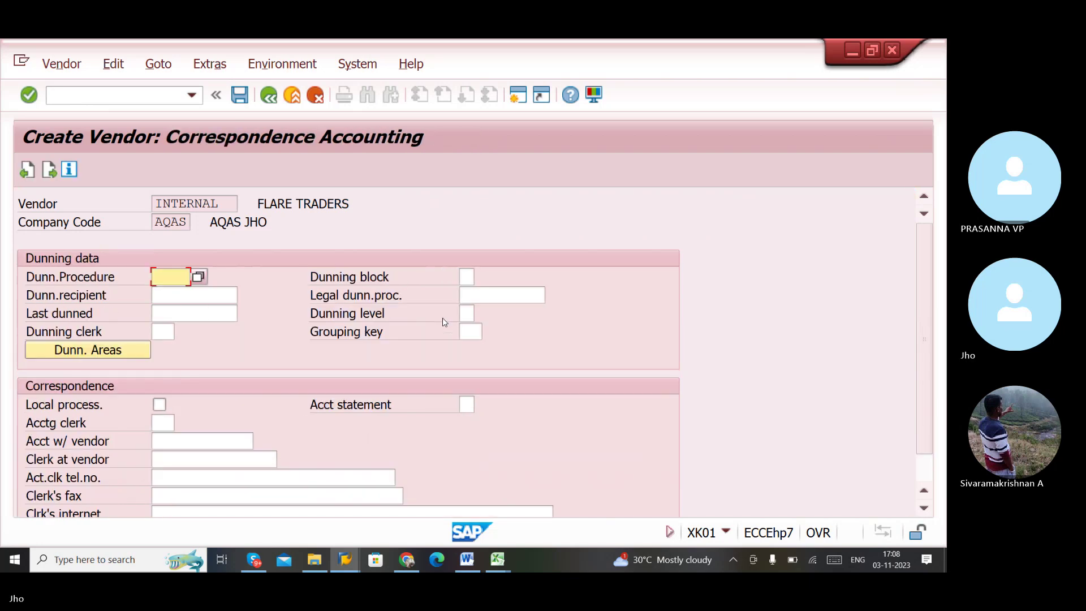
key(Return)
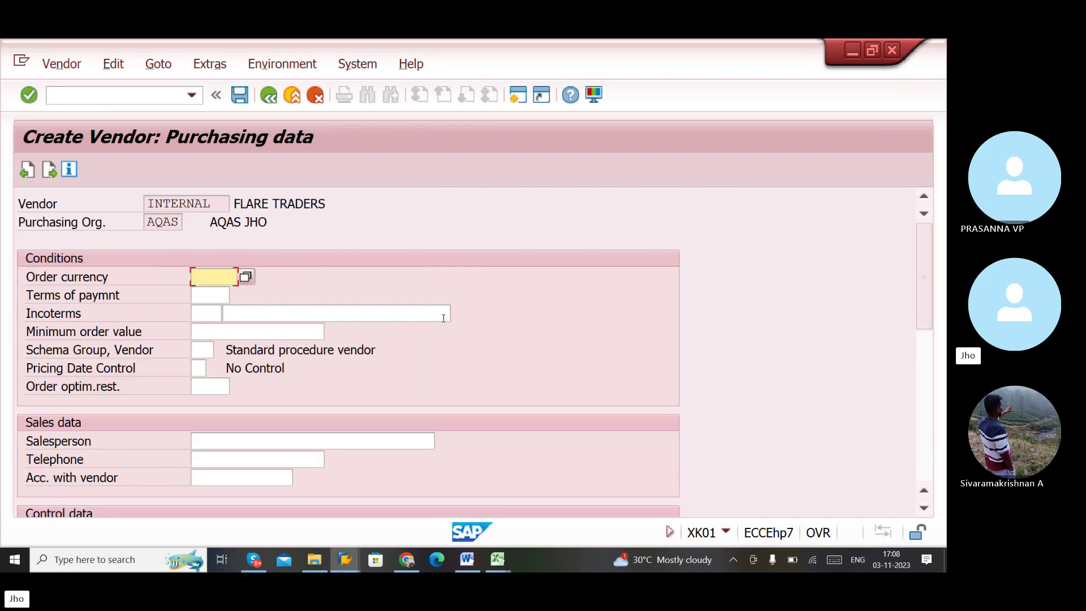
text(INR)
key(Return)
key(ctrl+s)
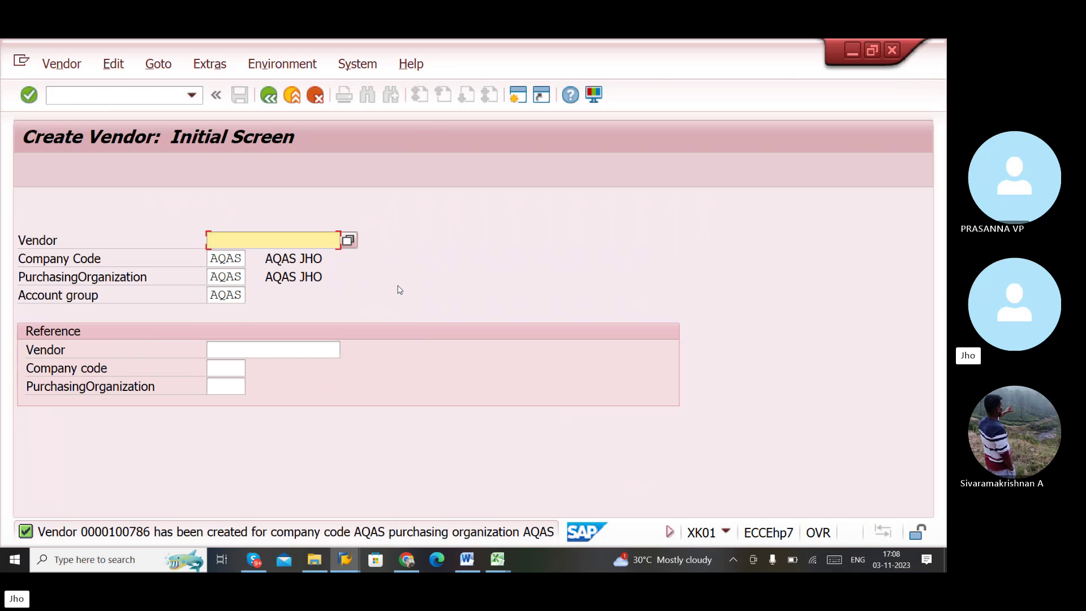
- Display the detailed text of the vendor creation message and highlight the vendor number in it
click(125, 535)
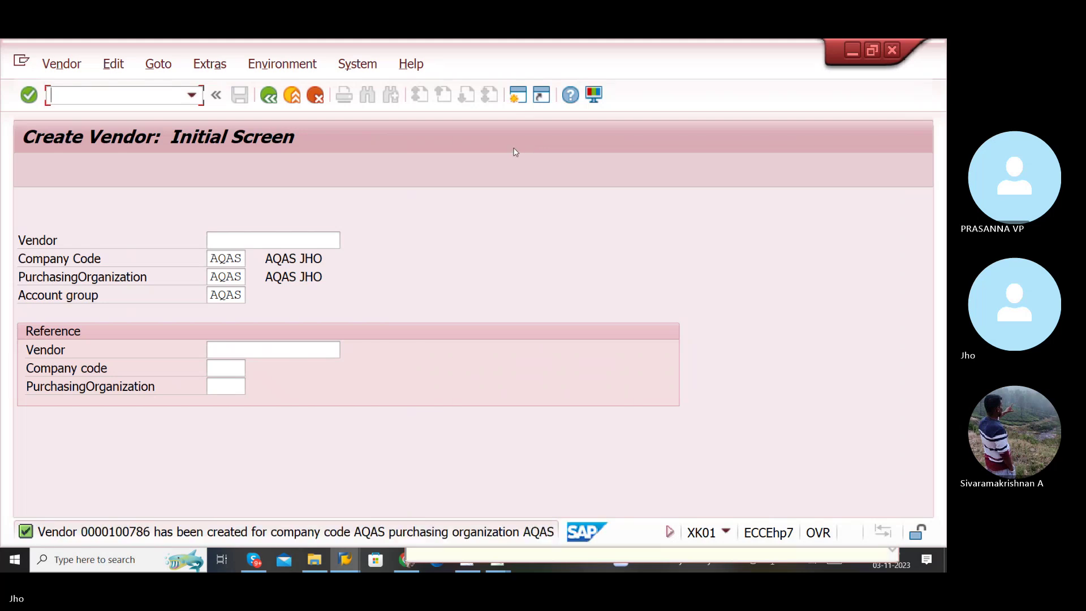
click(267, 535)
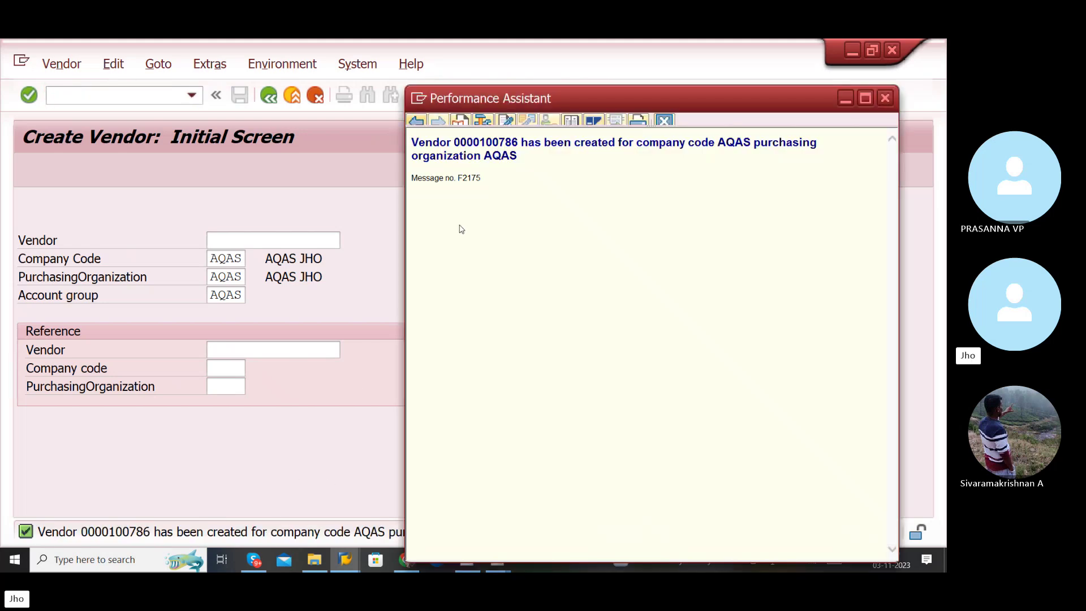
drag(485, 143, 519, 142)
- Switch to the blank Book1 workbook in Excel, dismiss the Office activation wizard and check the vendor number in the message again
click(146, 562)
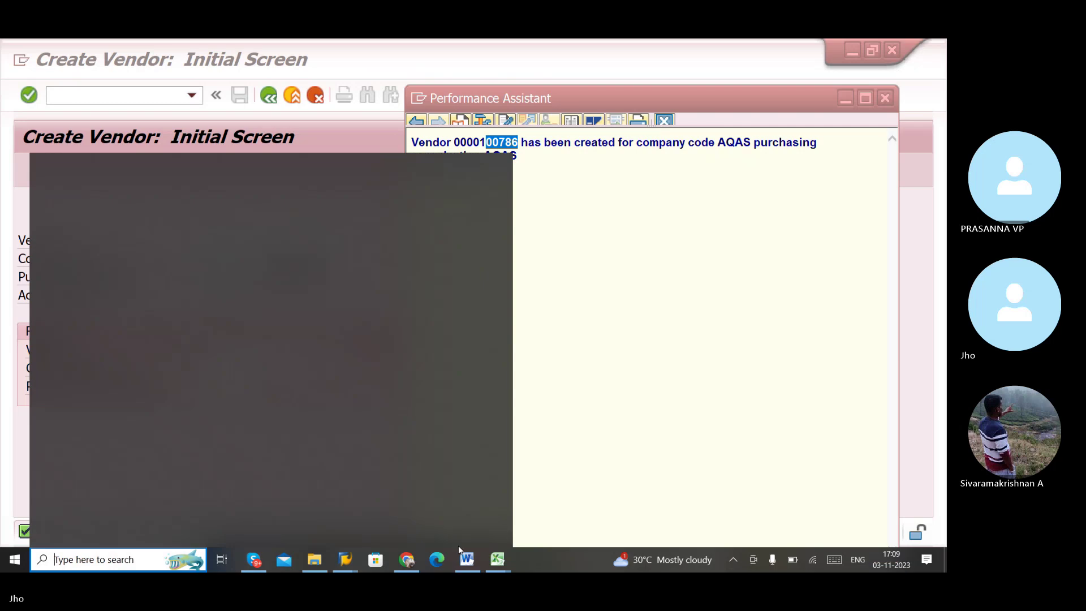
click(497, 560)
click(508, 524)
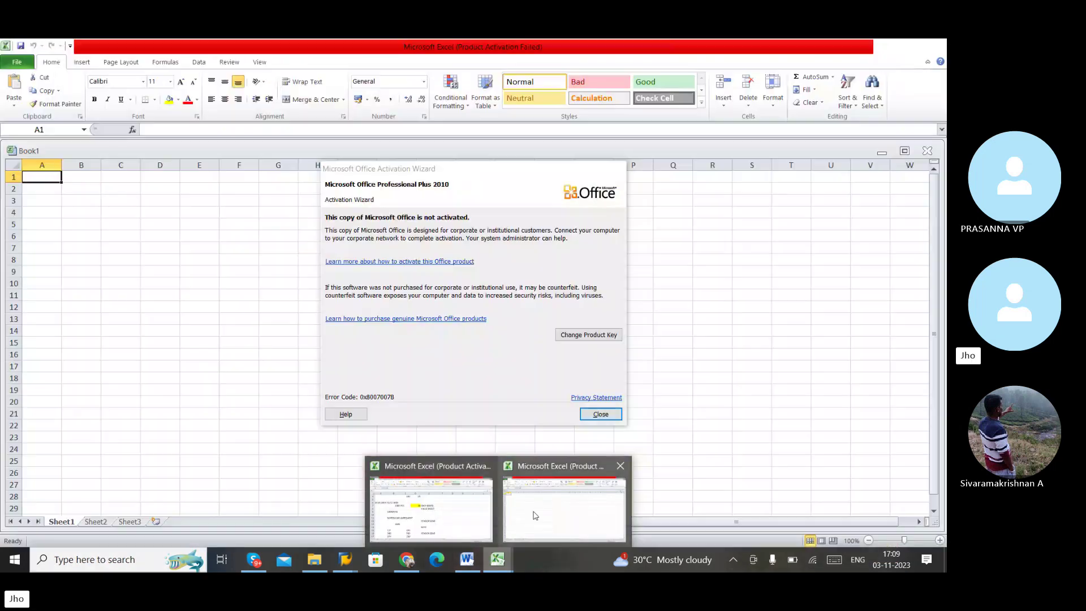
click(587, 413)
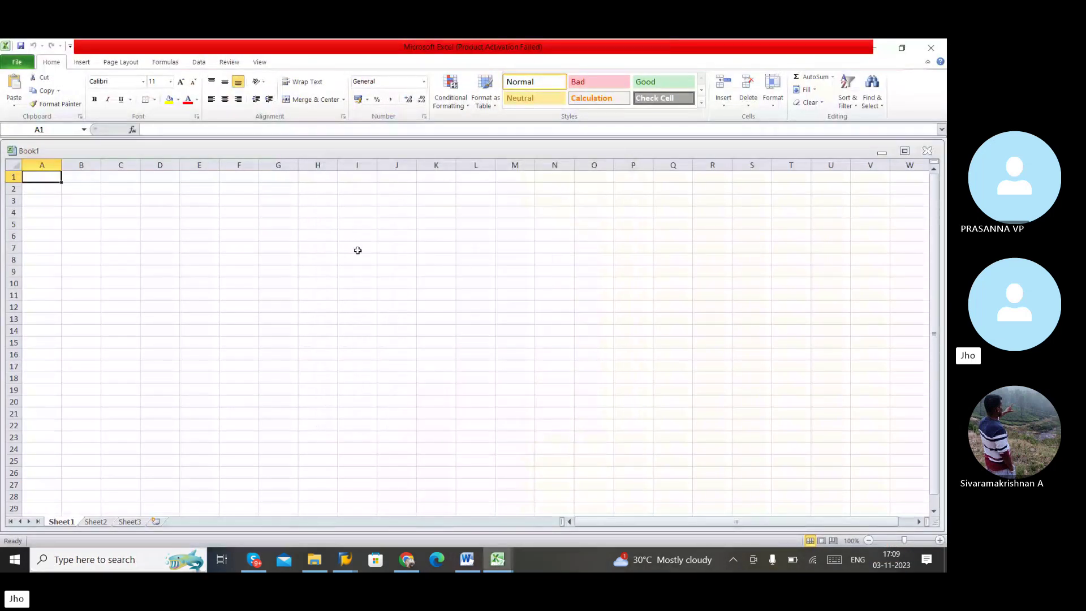
click(358, 249)
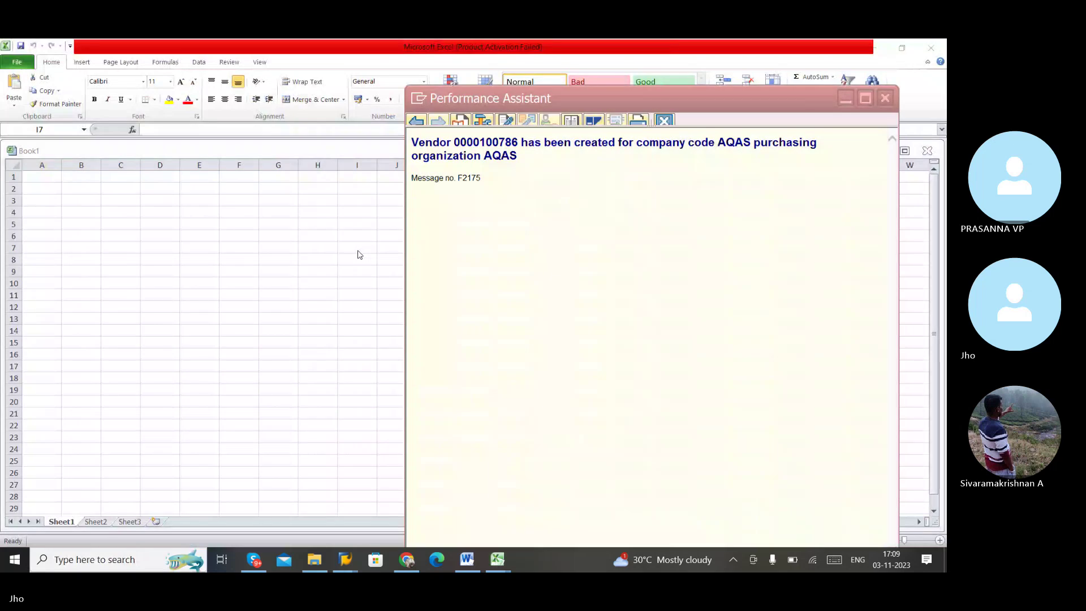
click(358, 250)
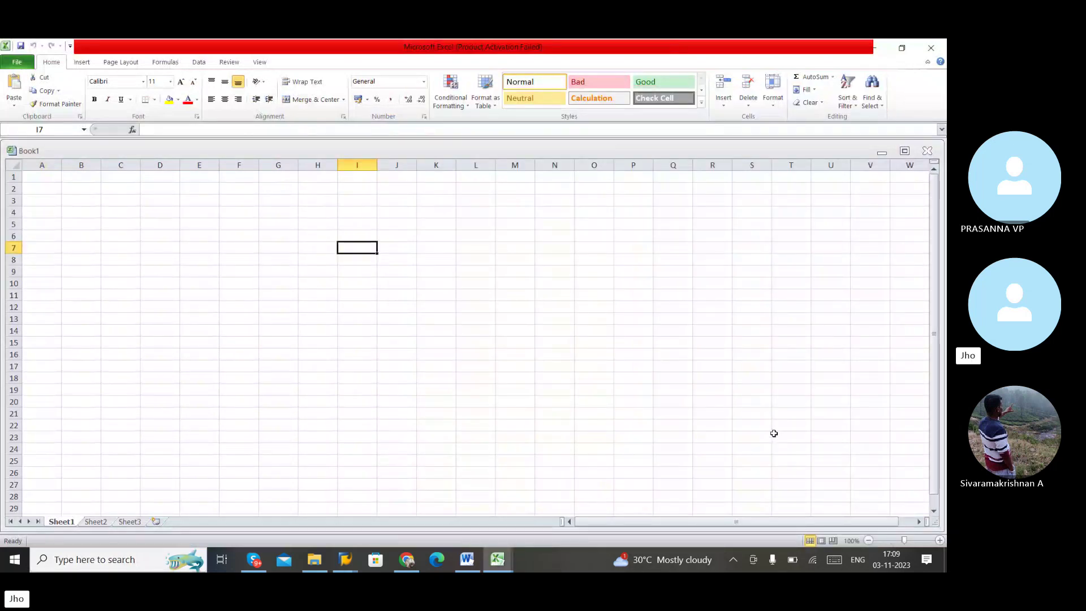
ctrl+scroll(601, 263, up, 5)
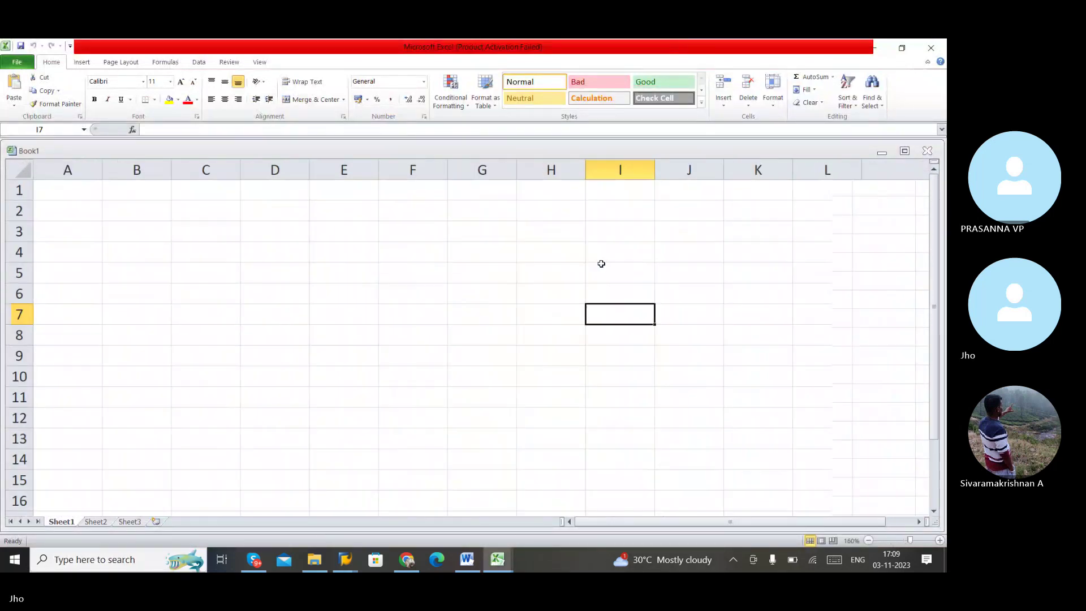
- Record the new vendor number in cell D3 with the label V in C3, and enter the label M in C5
click(250, 225)
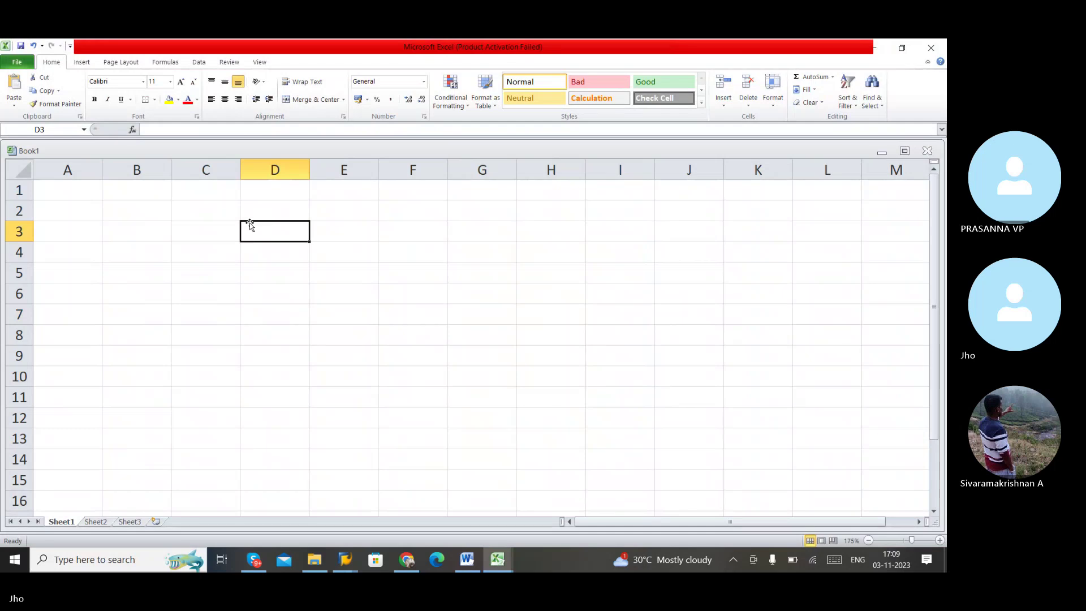
text(10078)
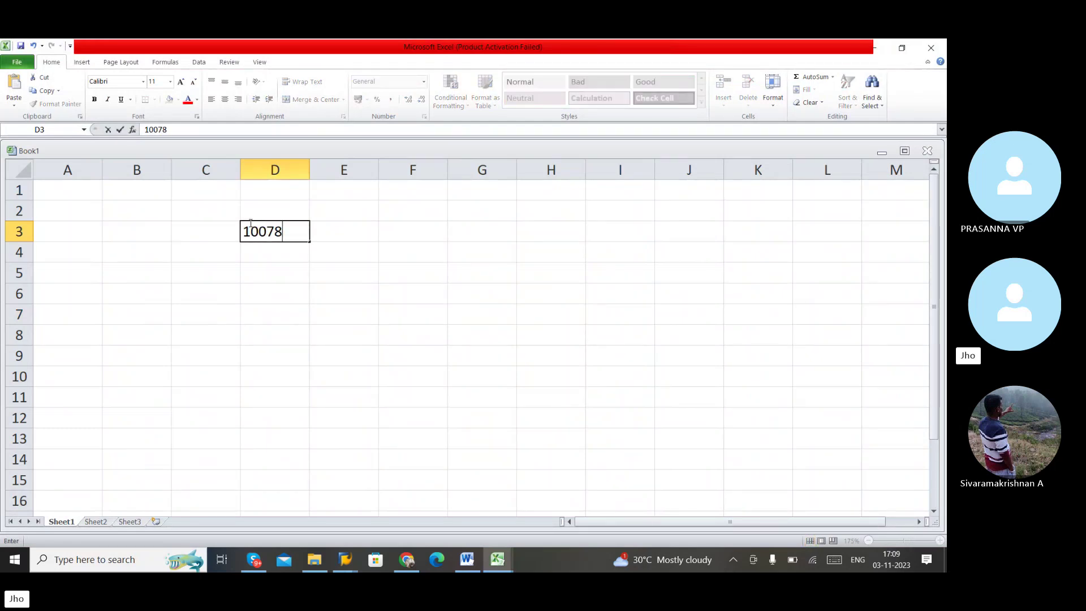
text(6)
key(Left)
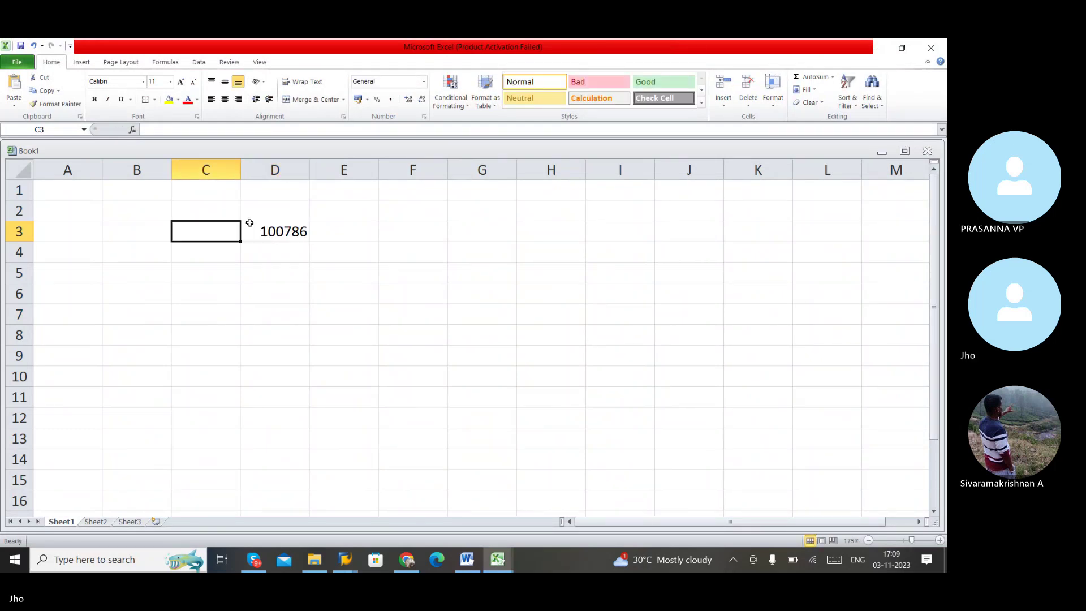
text(V)
key(Down)
key(Down)
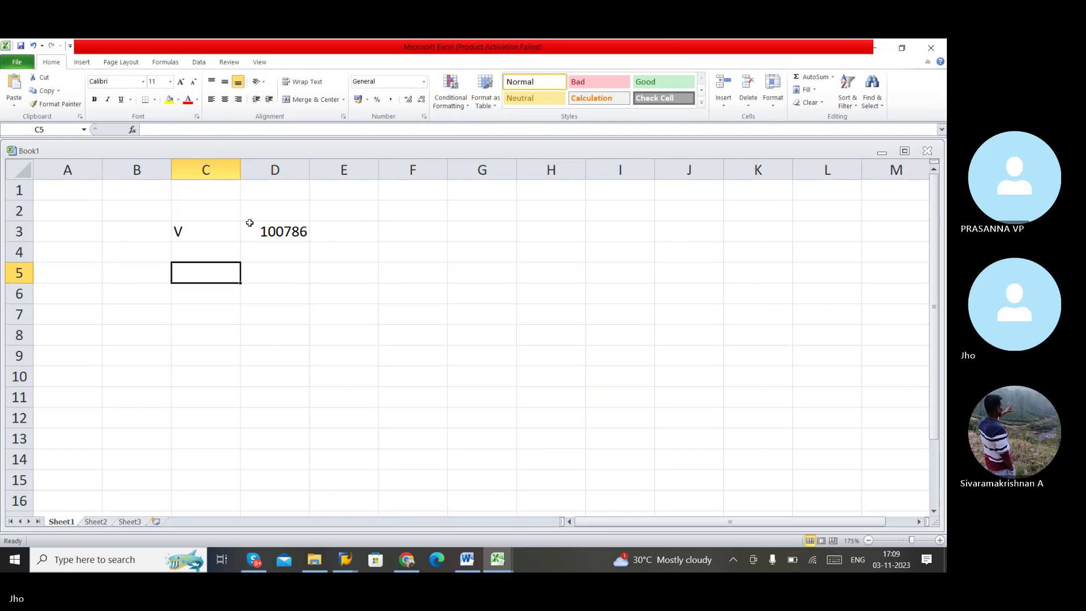
text(M)
key(Right)
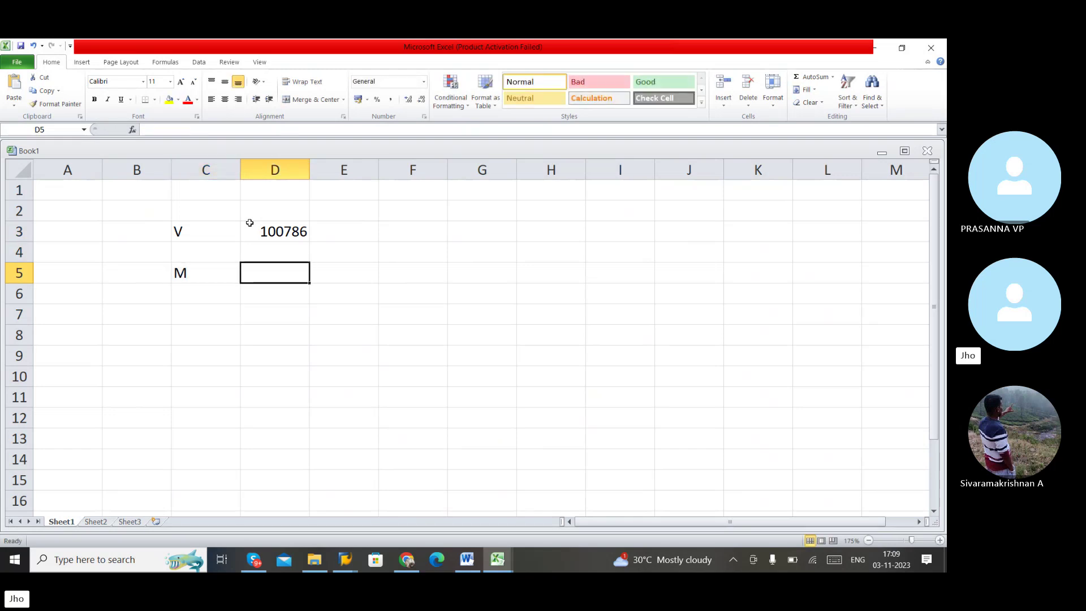
- Close the message details, return to the SAP vendor screen, and start creating a material with transaction MM01
key(alt+Tab)
click(453, 195)
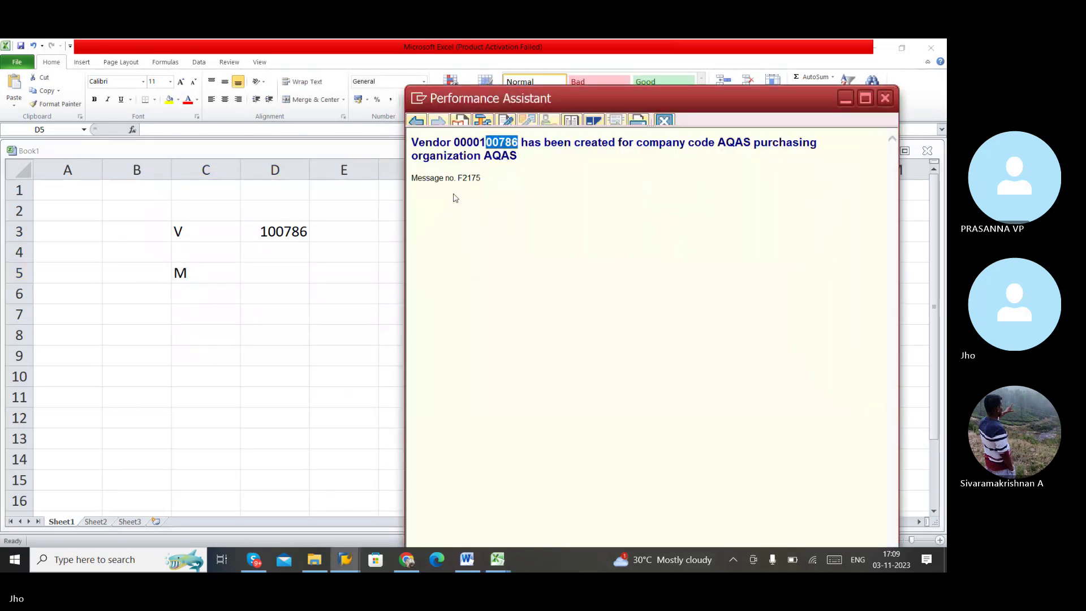
click(885, 100)
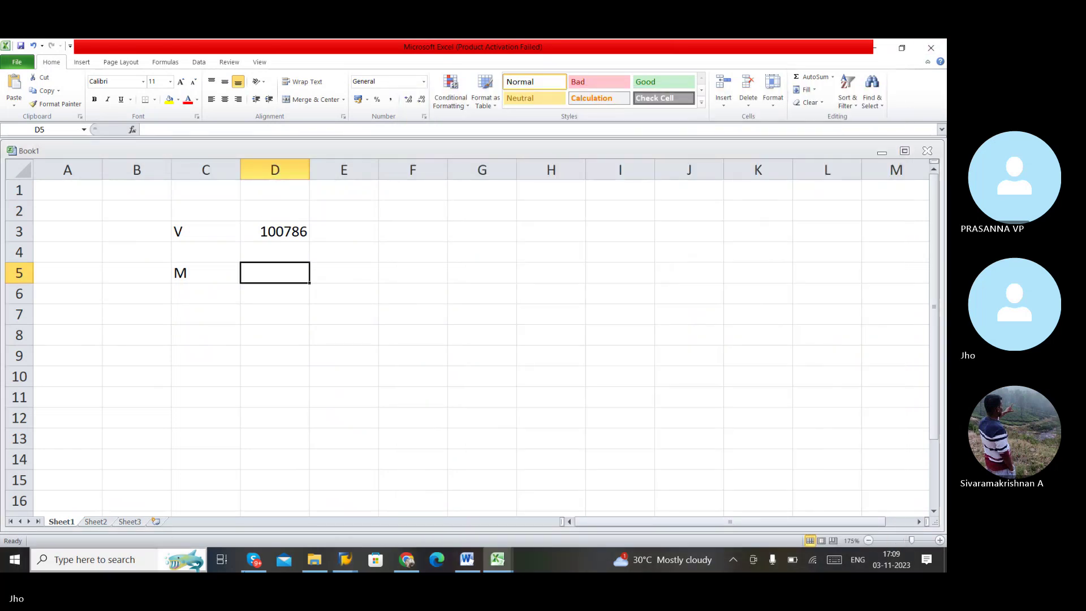
click(345, 559)
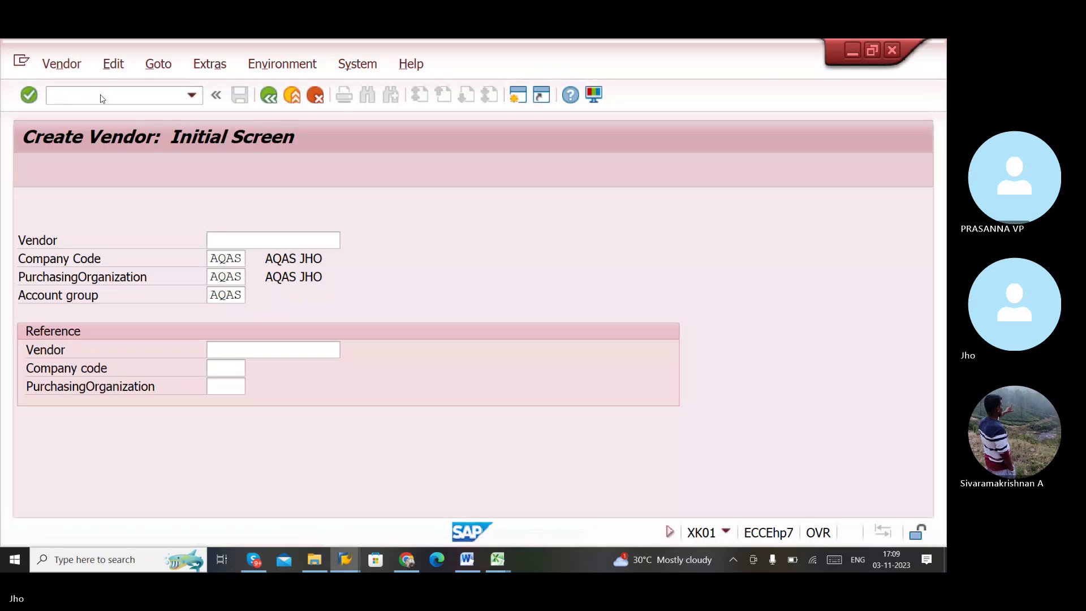
click(101, 95)
text(/NMM01)
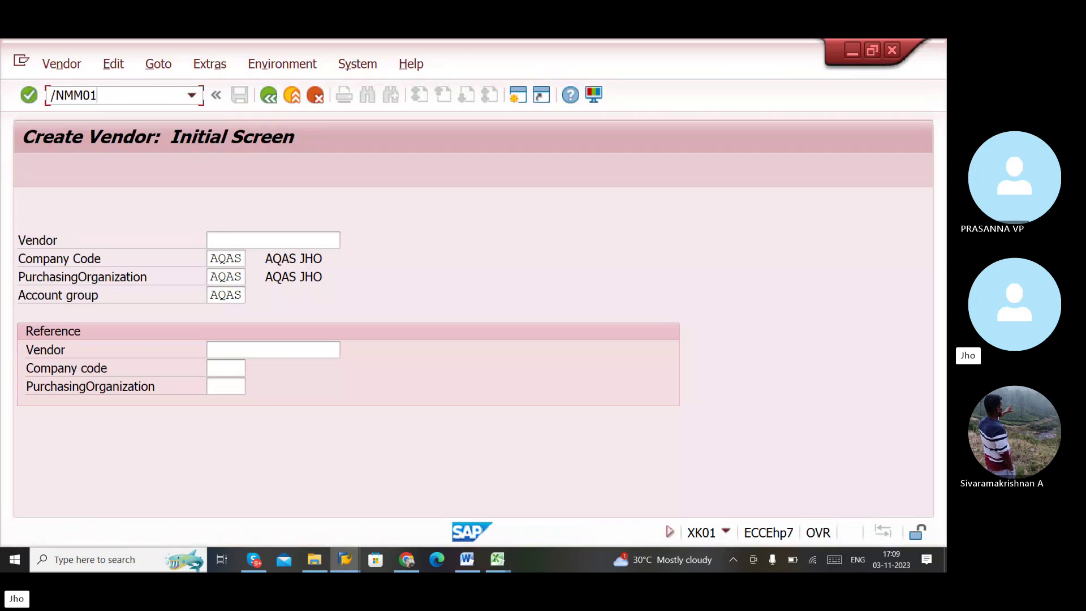
key(Return)
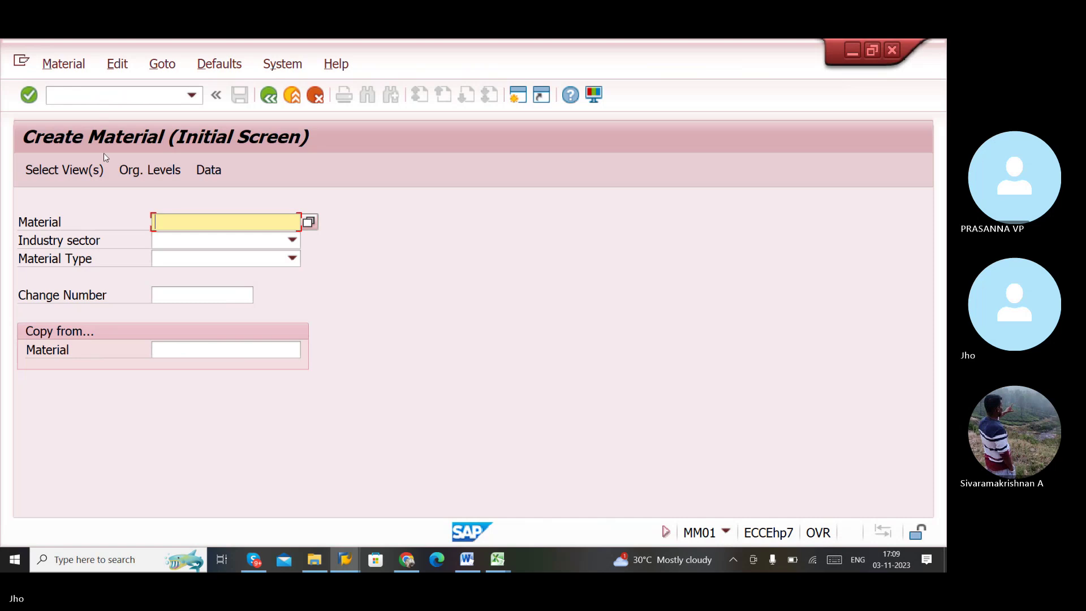
- Set the material type to 00000000Rawmaterrial AQAS and the industry sector to Mechanical Engineering, and accept the view selection
click(292, 258)
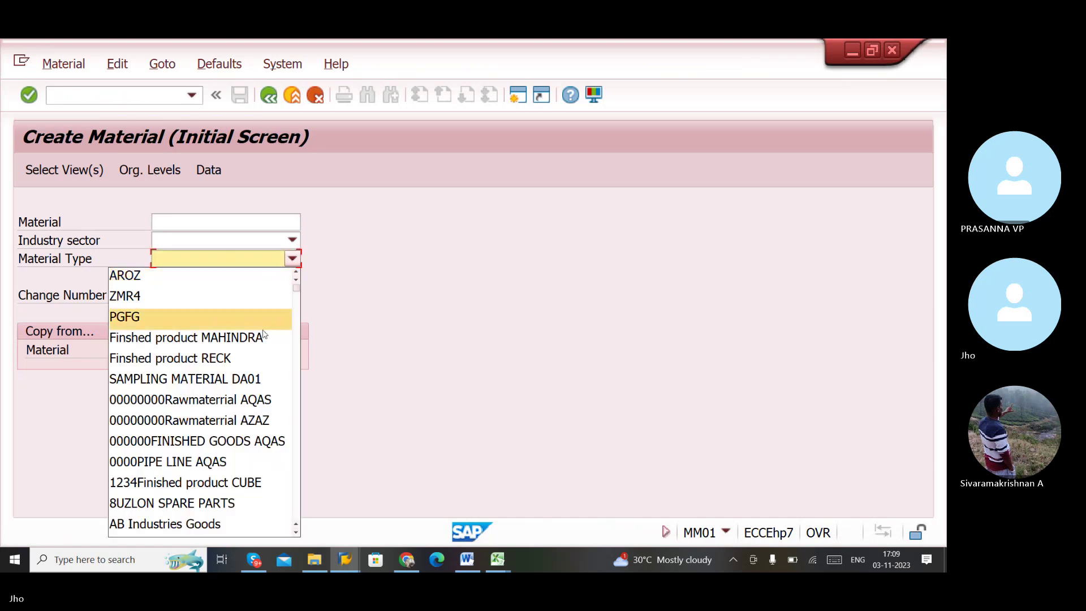
click(254, 413)
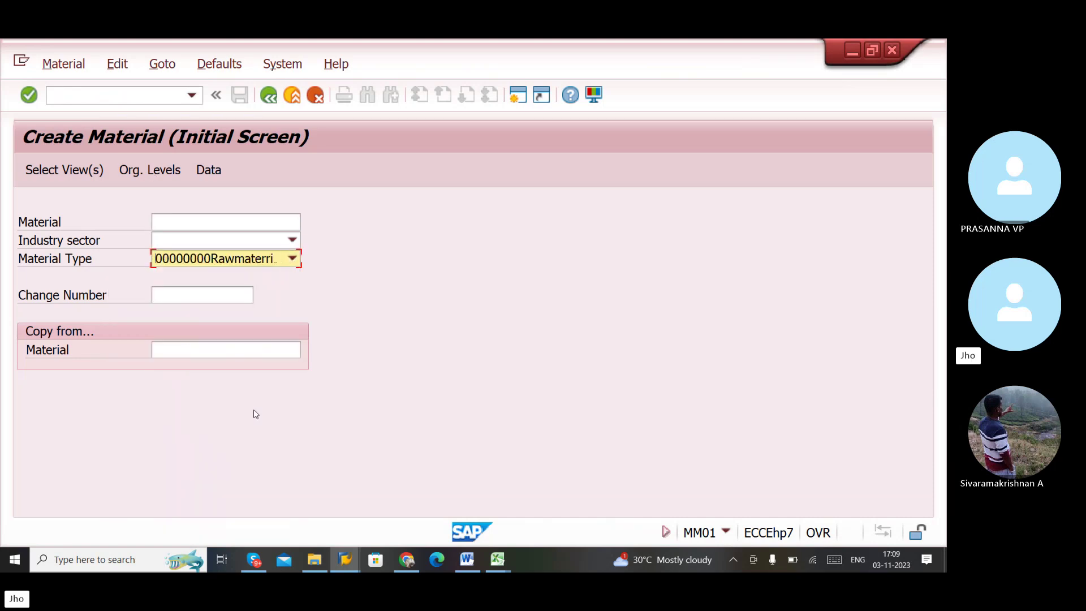
click(281, 241)
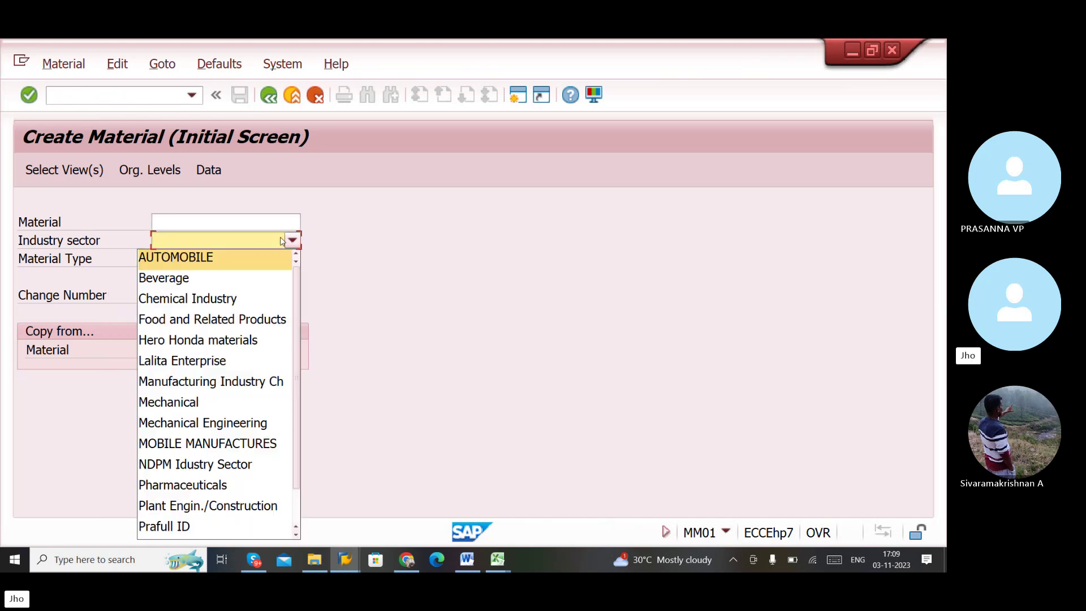
click(207, 425)
key(Return)
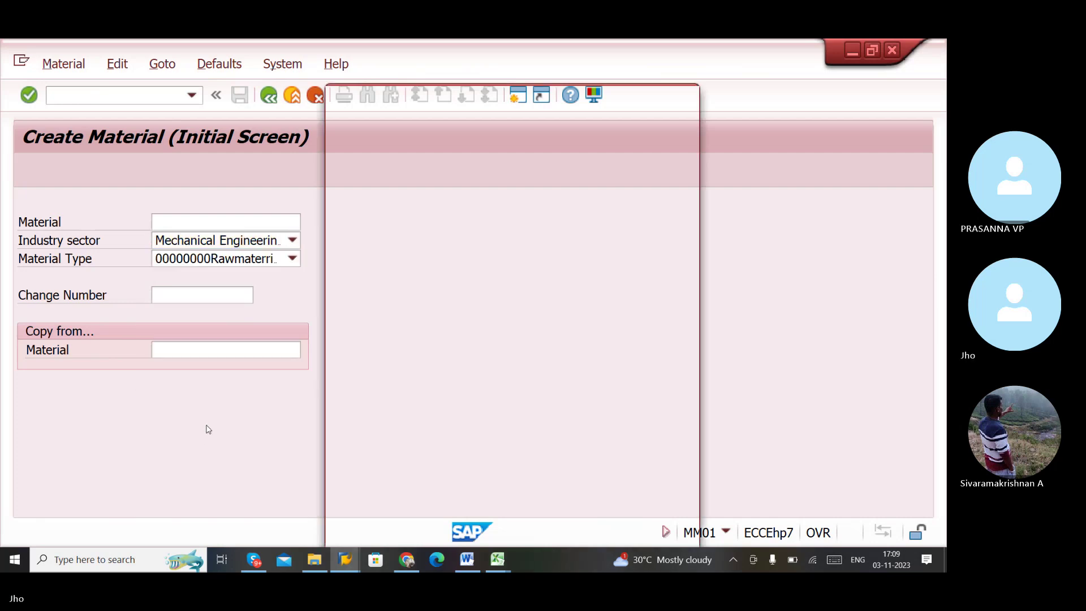
key(Return)
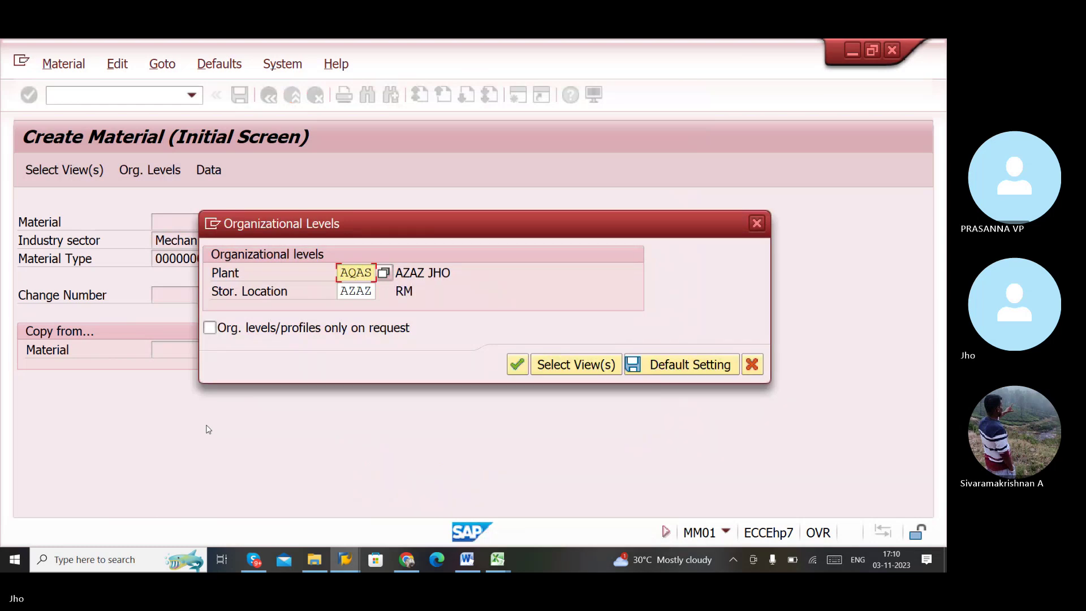
- Set the organizational levels to plant AQAS and storage location A100, save them as the default setting, and continue to the material data
key(Tab)
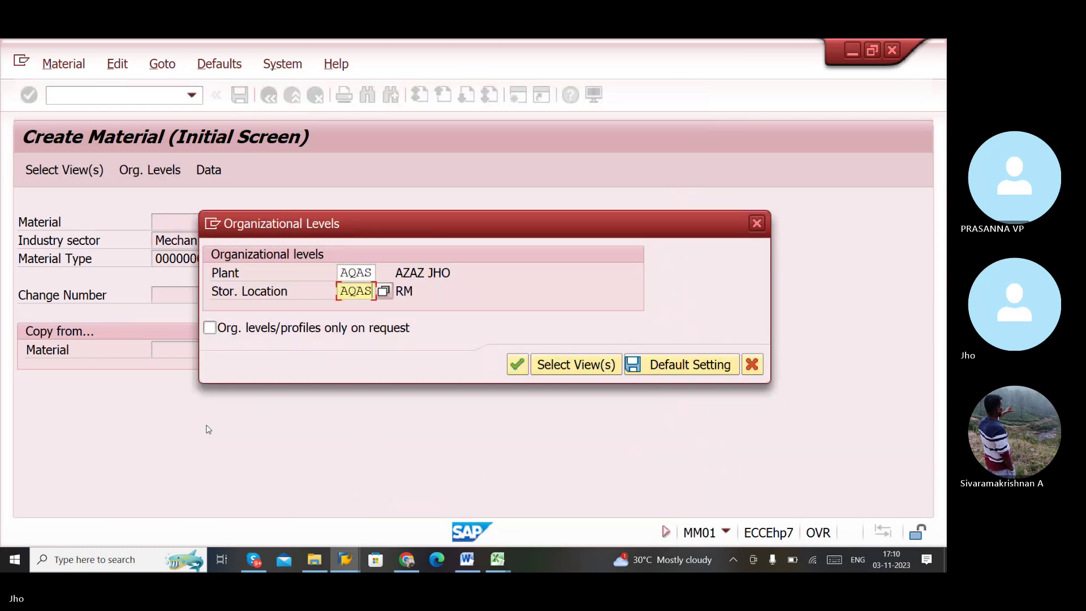
click(711, 364)
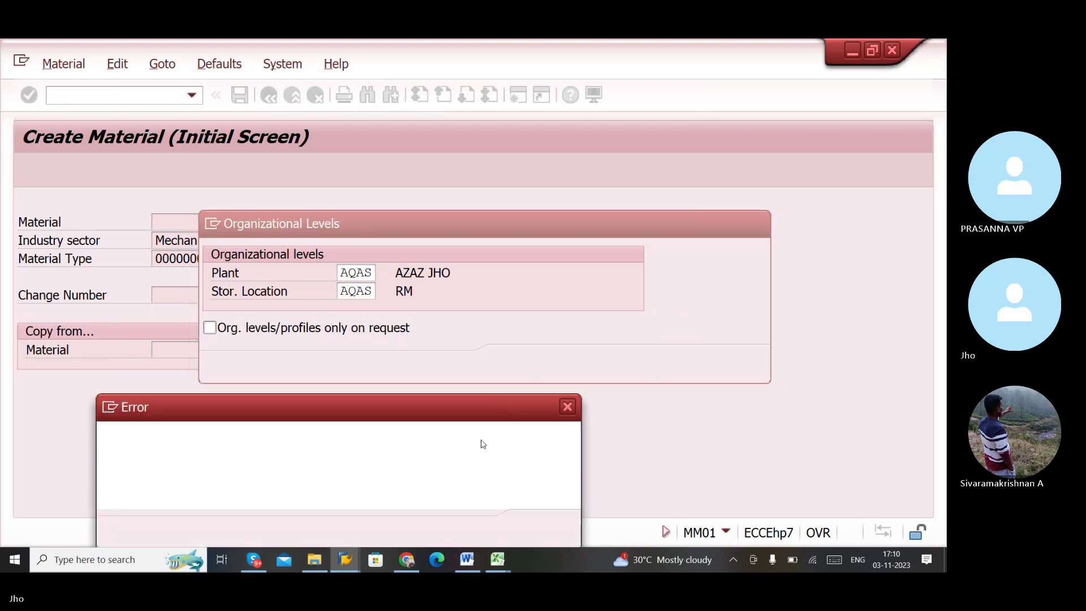
click(537, 530)
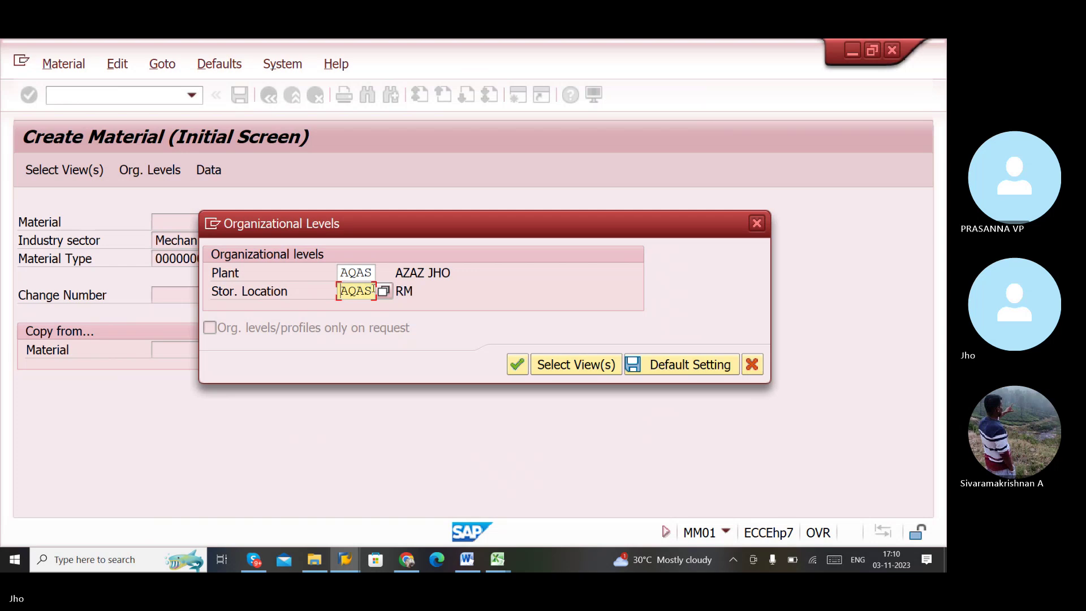
key(BackSpace)
key(BackSpace)
key(BackSpace)
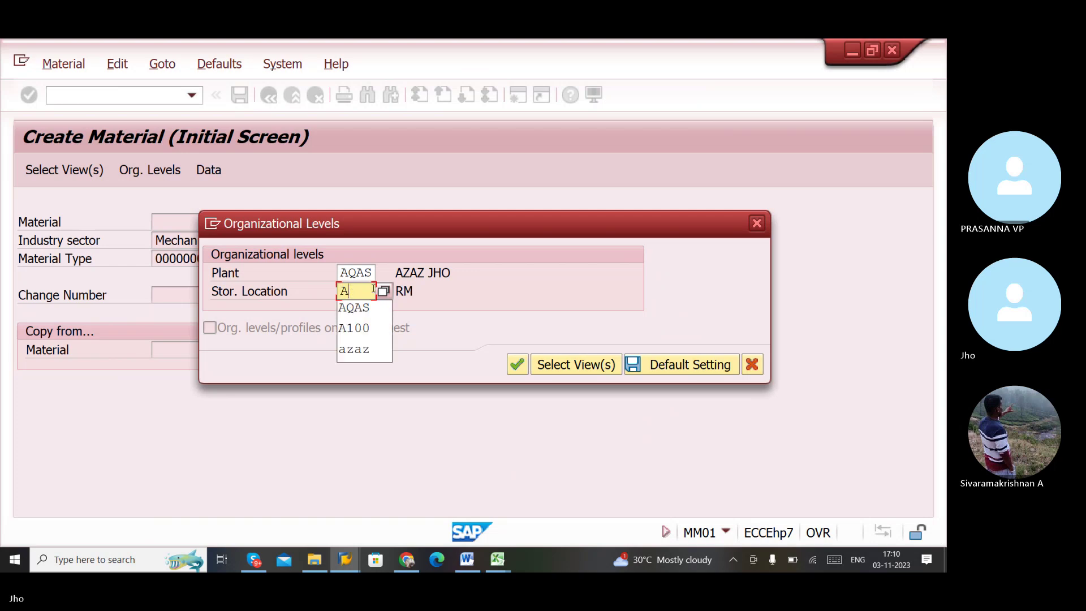
text(100)
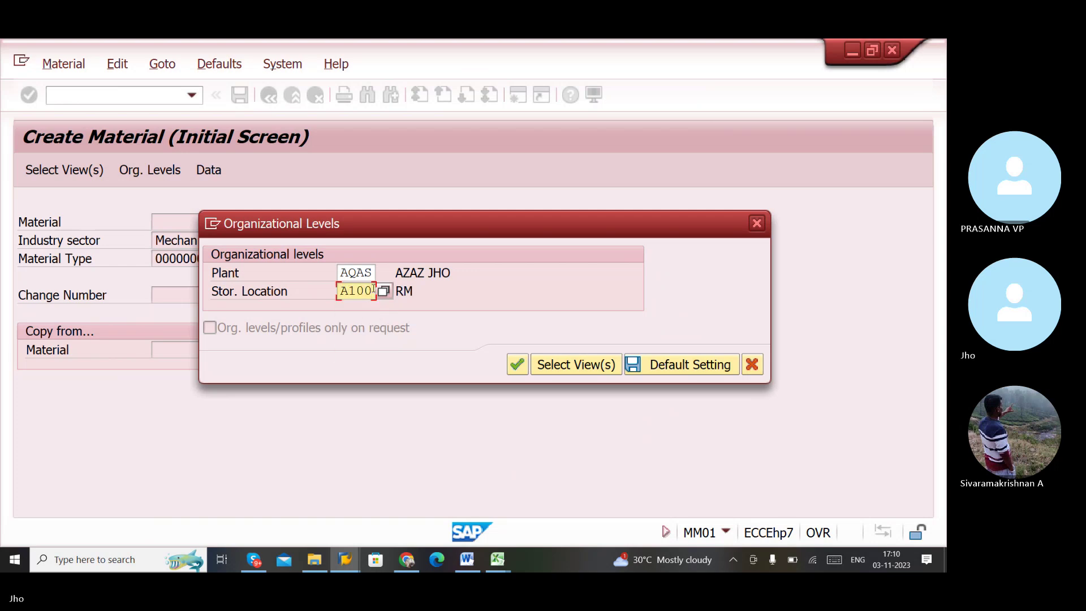
click(706, 364)
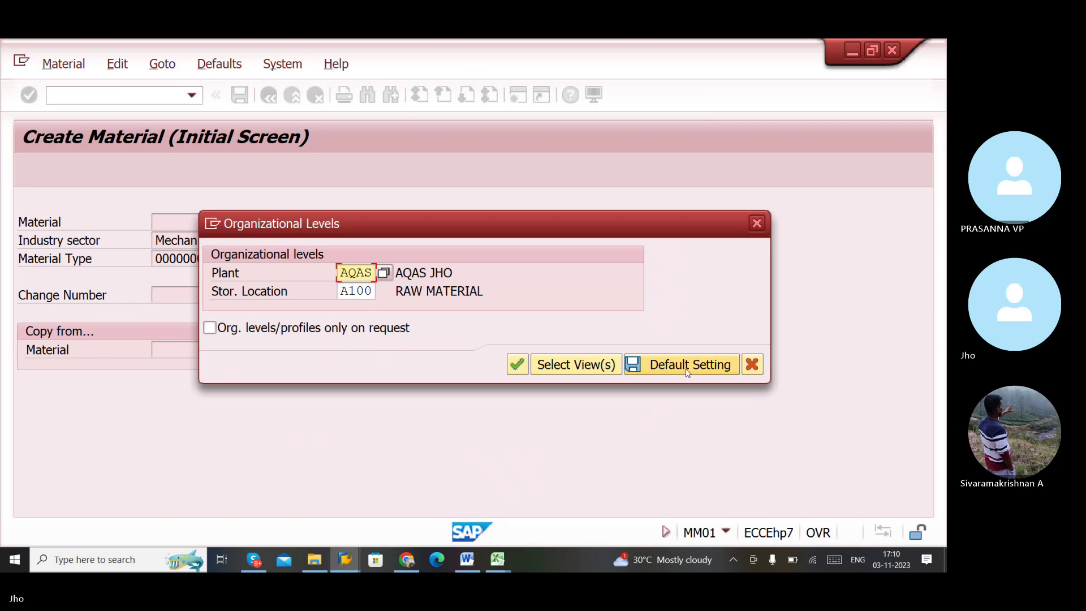
click(517, 364)
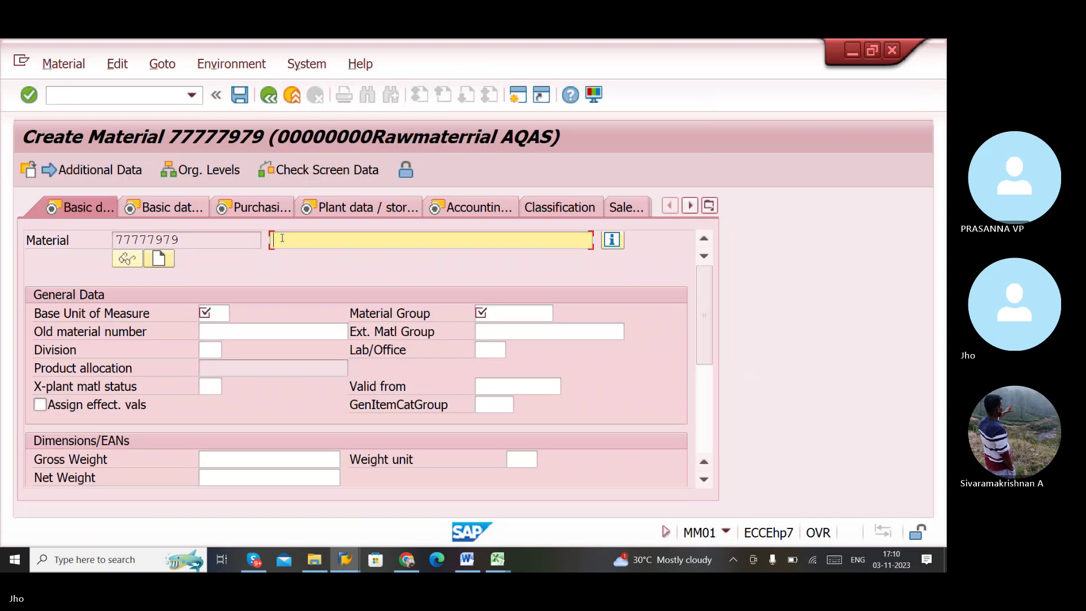
- Enter COPPER BRACKETS as the material description in the basic data
text(CO)
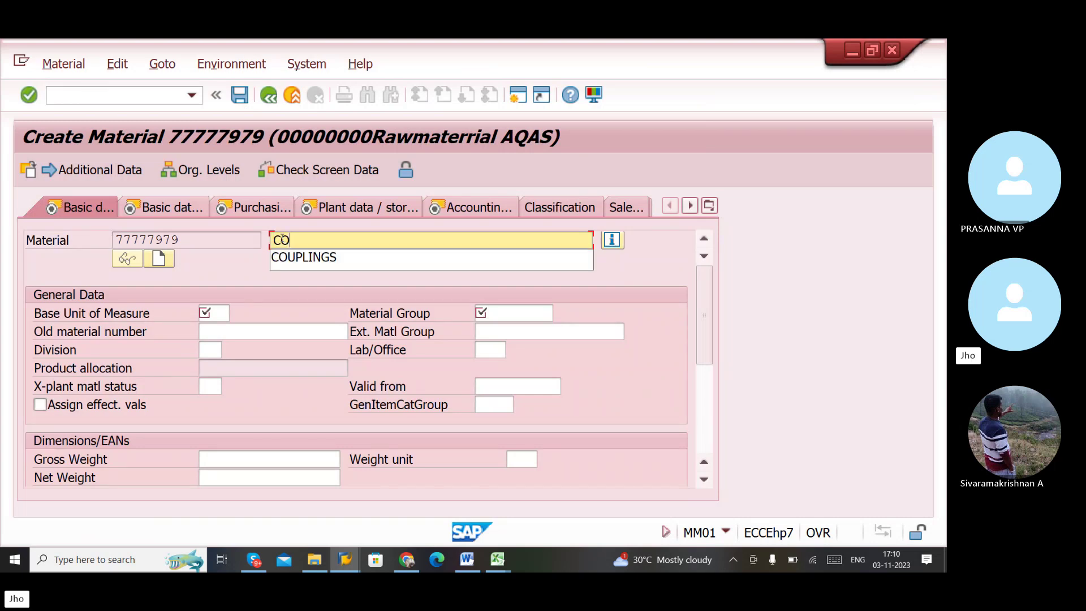
text(PPER)
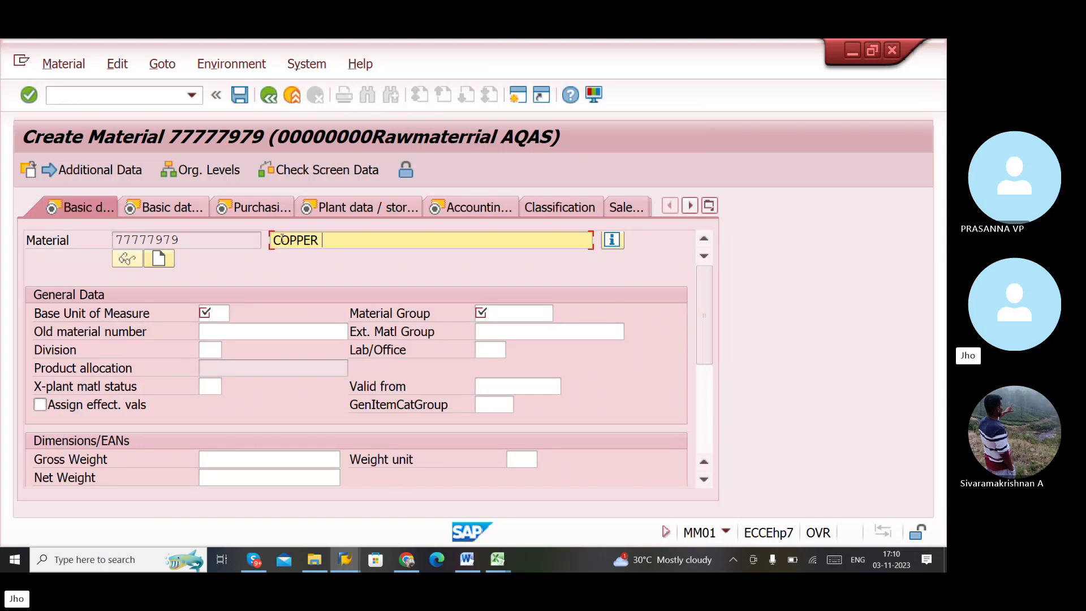
text( BRAC)
text(KETS)
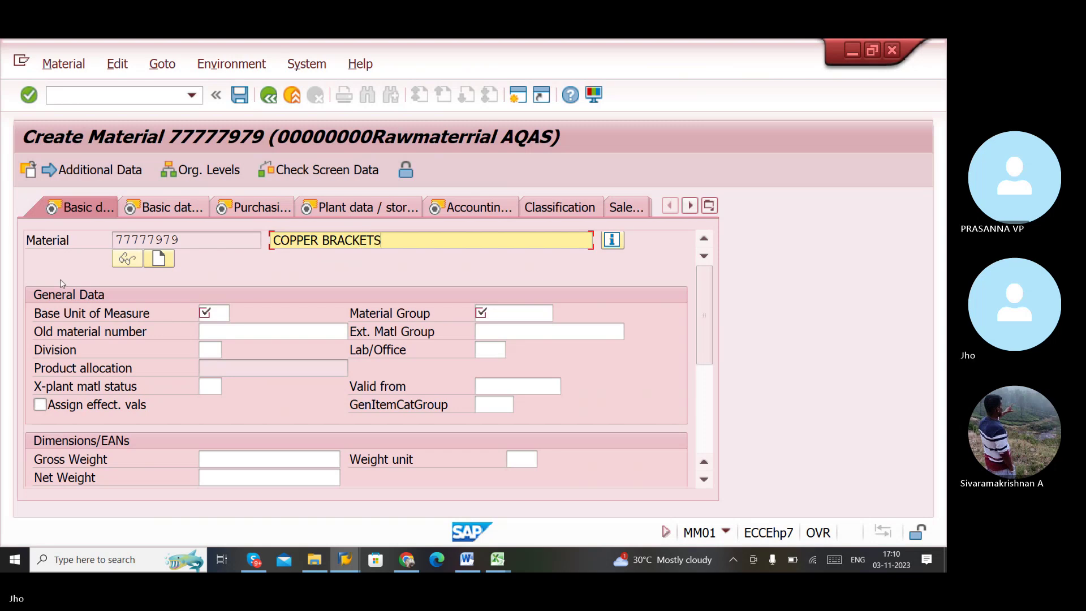
- Set the base unit of measure to EA and the material group to AQAS, and proceed to the purchasing data
click(211, 315)
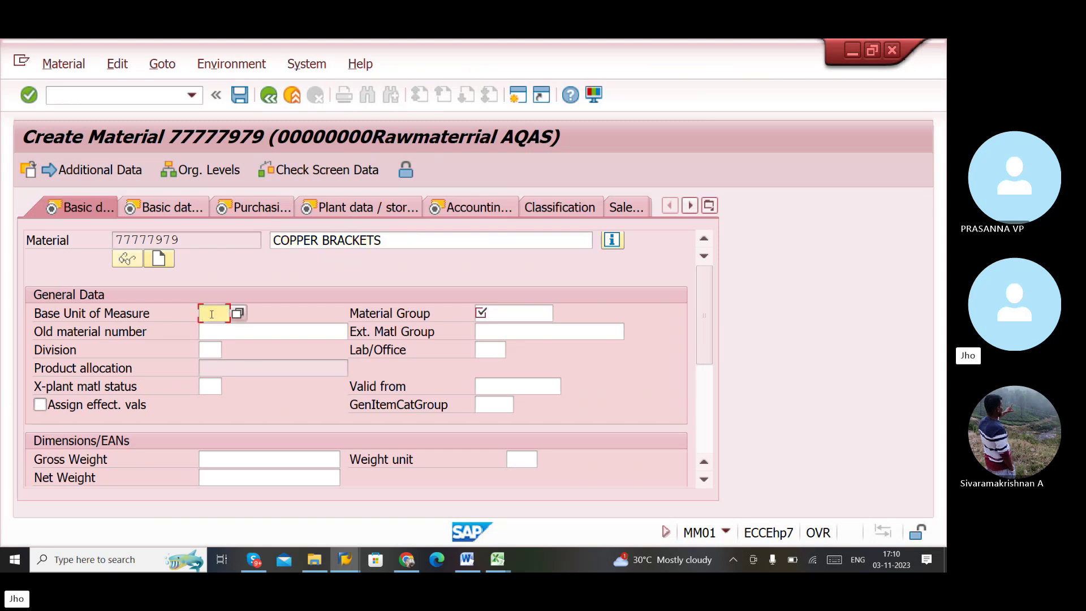
text(EA)
key(Tab)
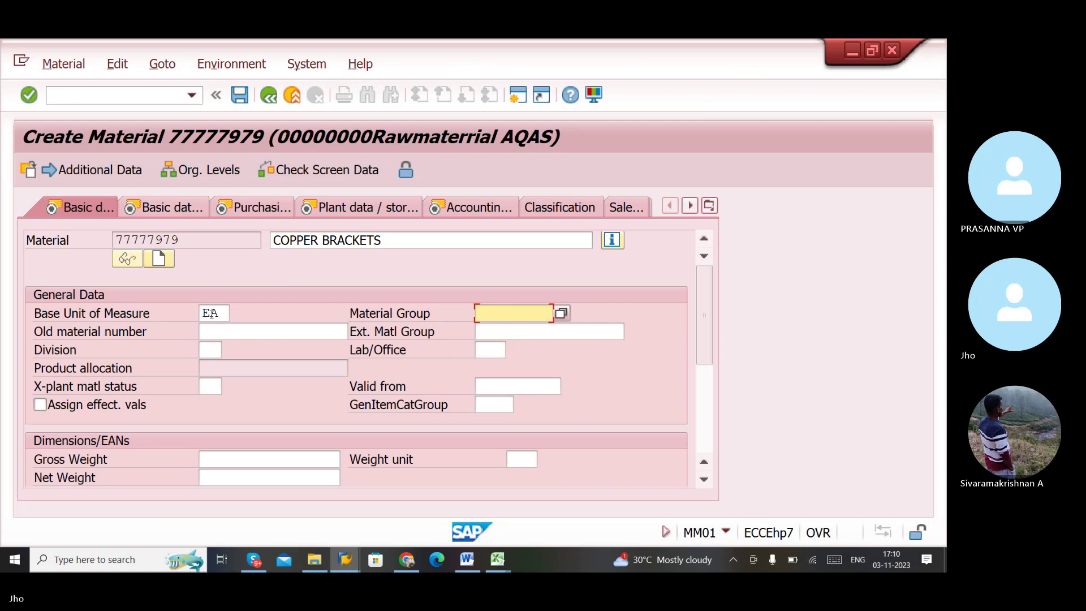
text(AQAS)
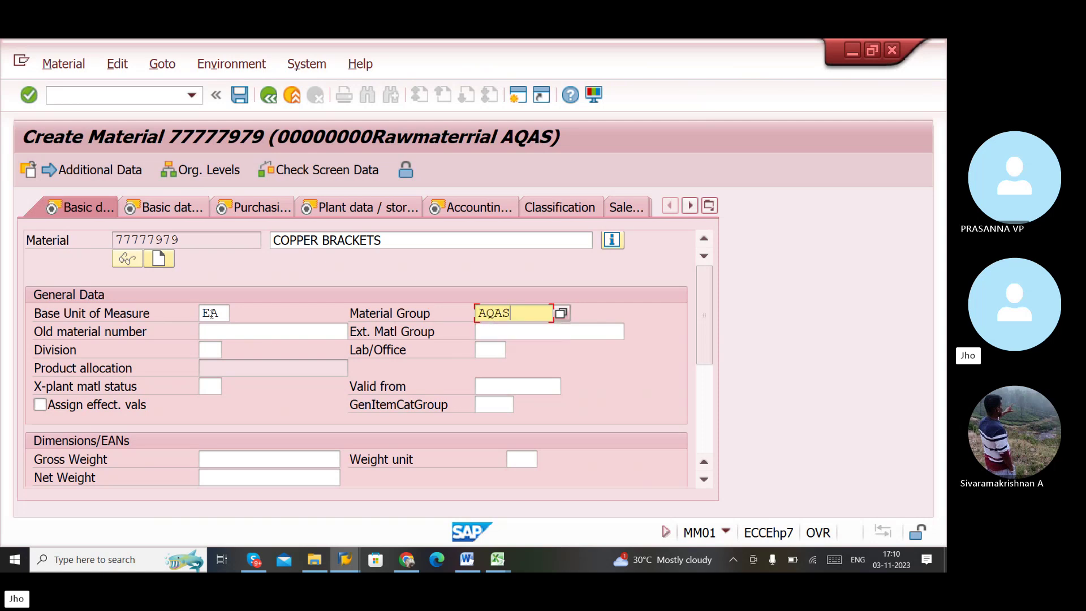
key(Return)
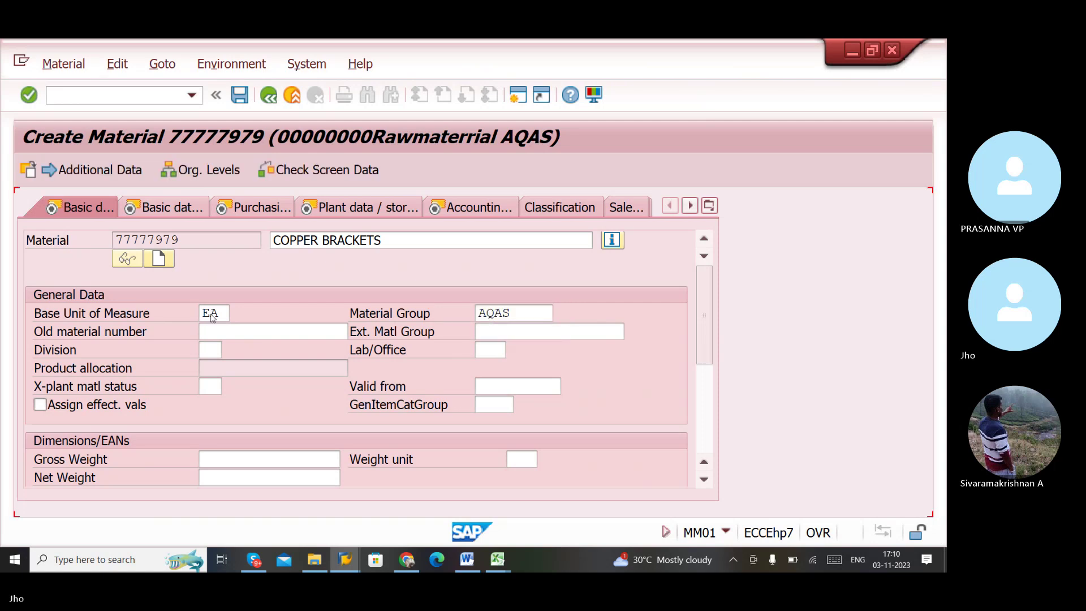
key(Return)
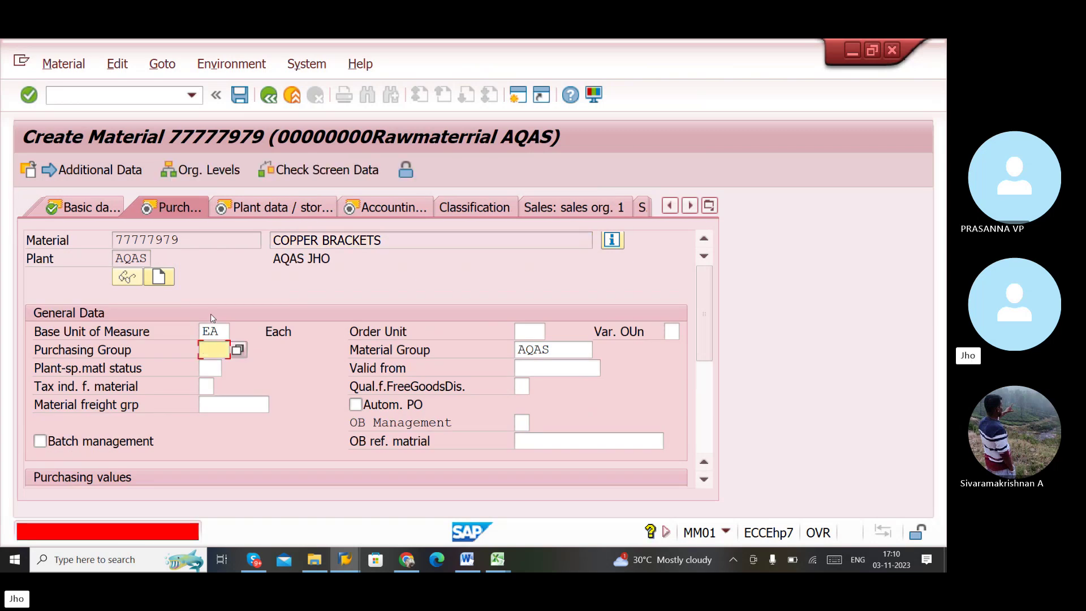
- Enter the purchasing group AQ and proceed through the plant and storage data to the accounting view
text(AQ)
key(Return)
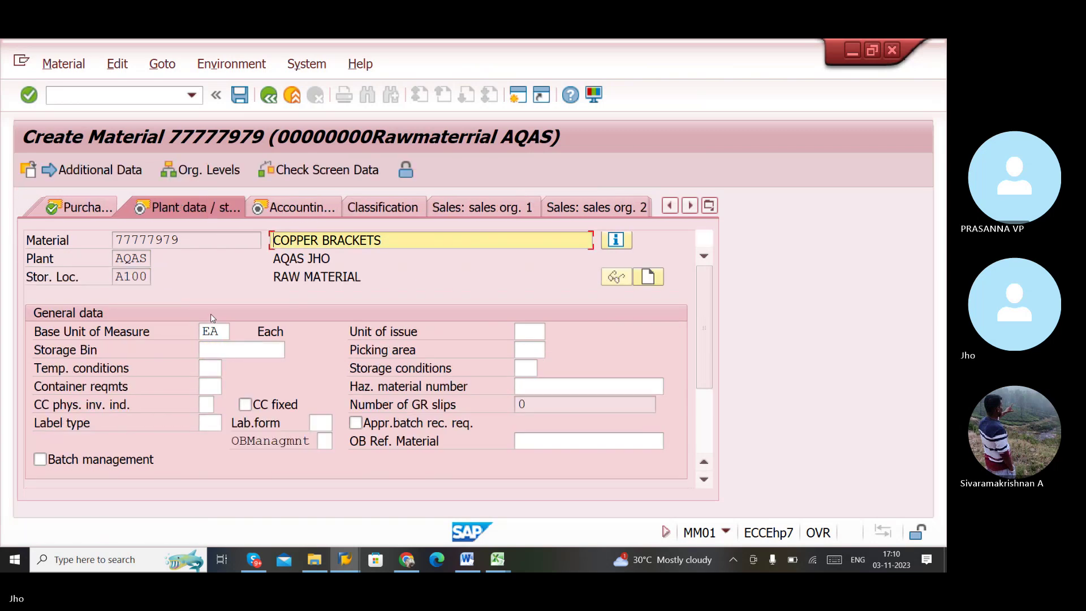
key(Return)
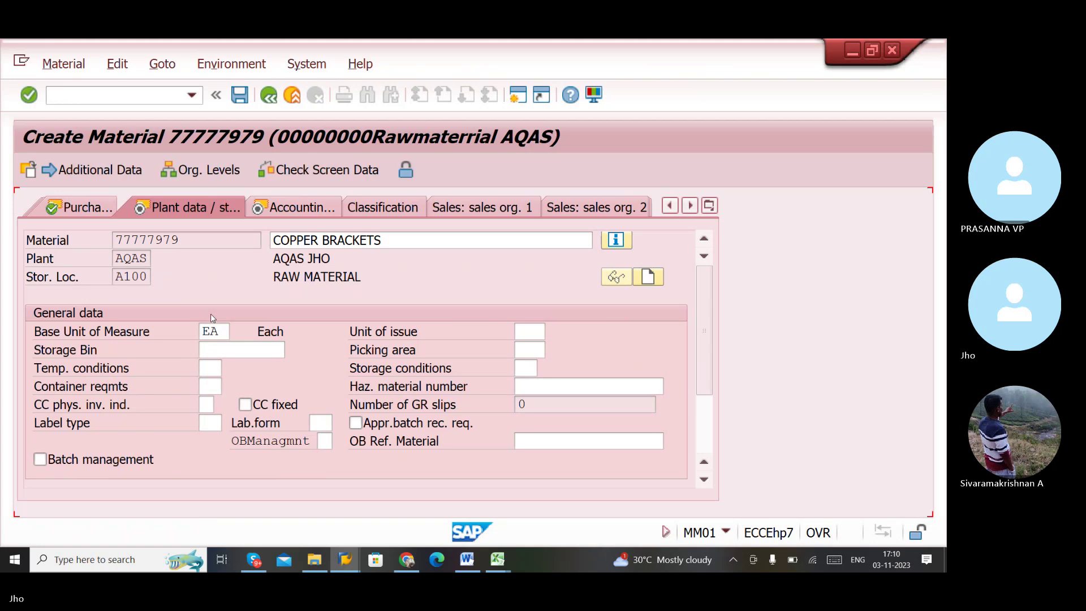
- Set the material's moving price to 100 in the current valuation and save the new material
scroll(160, 421, down, 2)
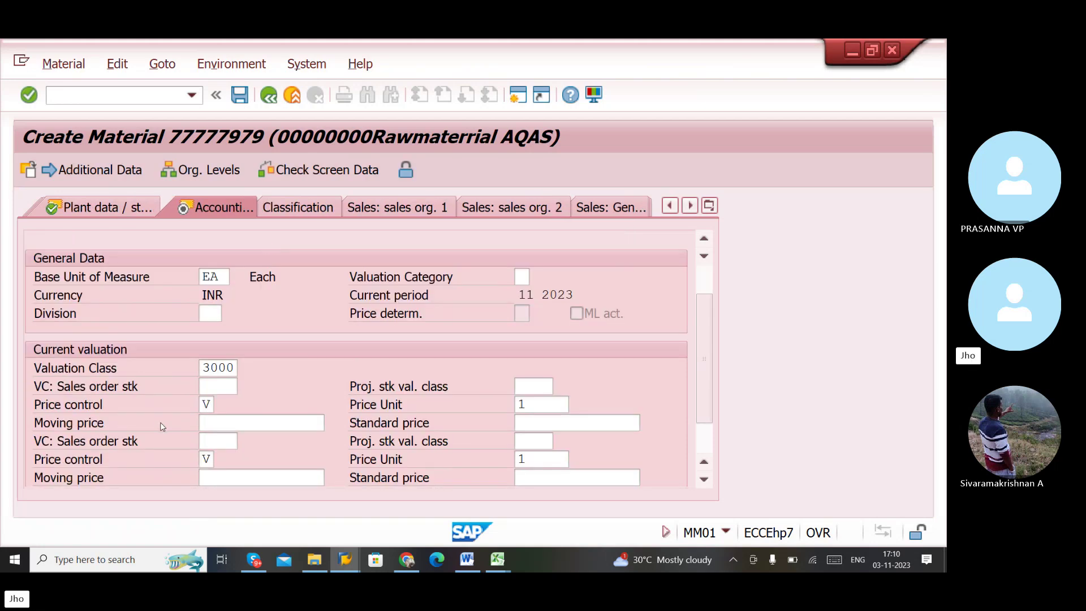
click(216, 367)
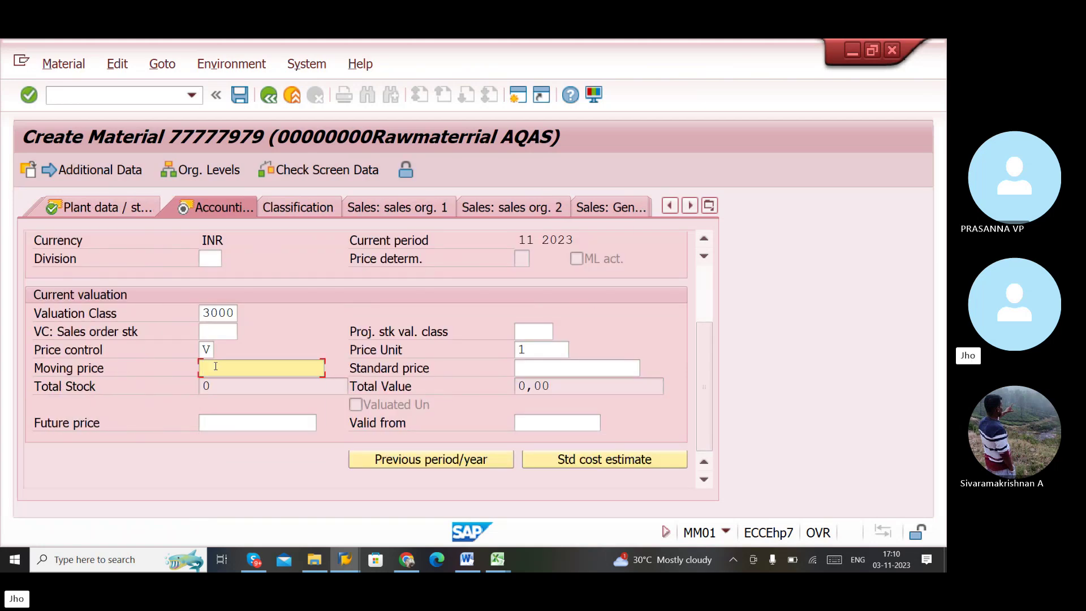
text(100)
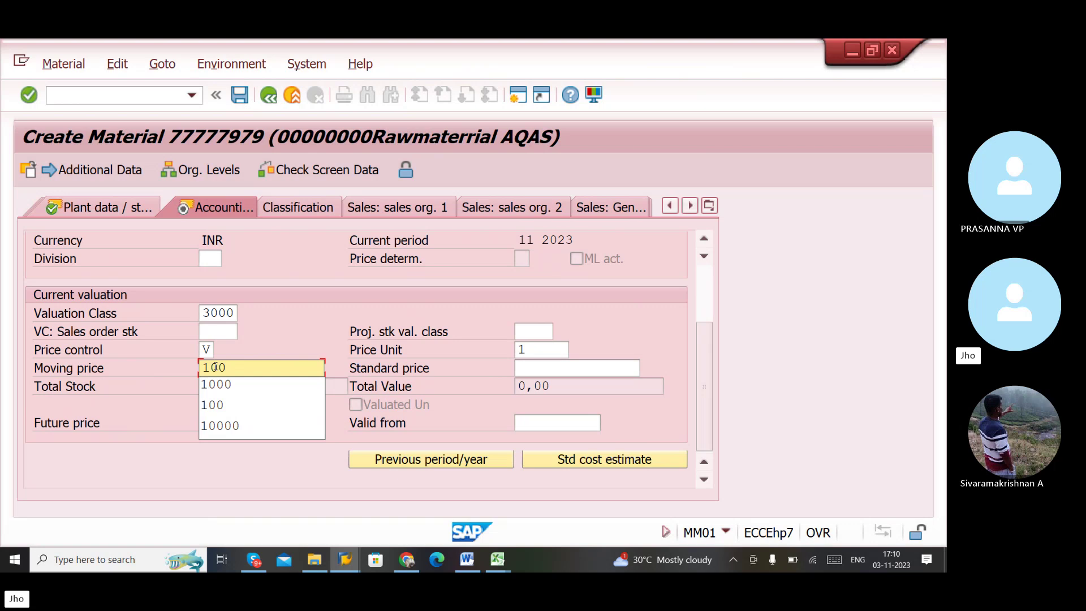
key(ctrl+s)
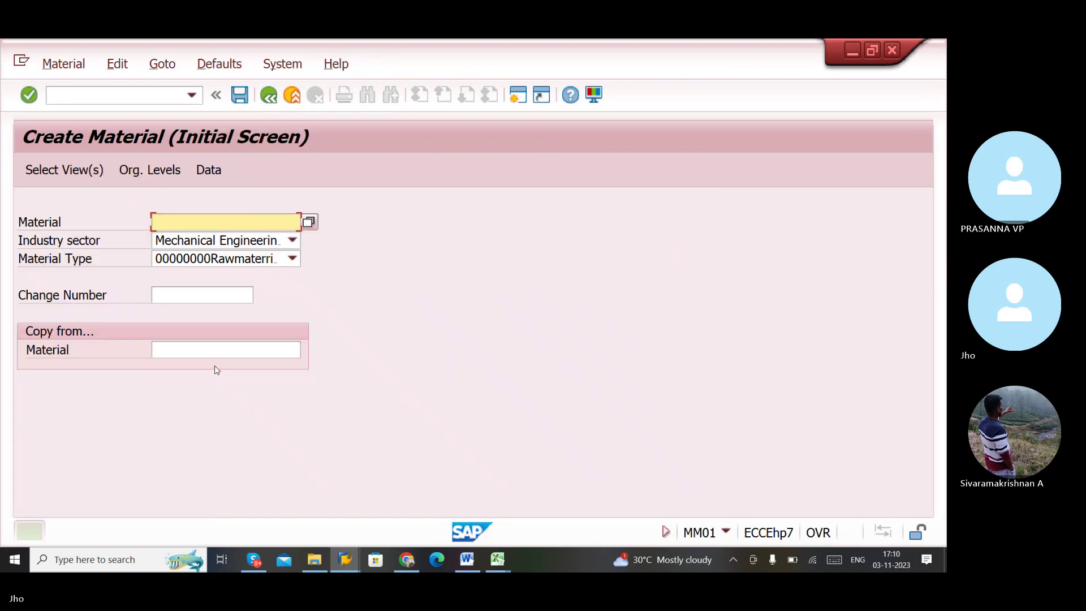
- Start creating an info record with transaction ME11 and set its plant to AQAS
click(167, 97)
text(/)
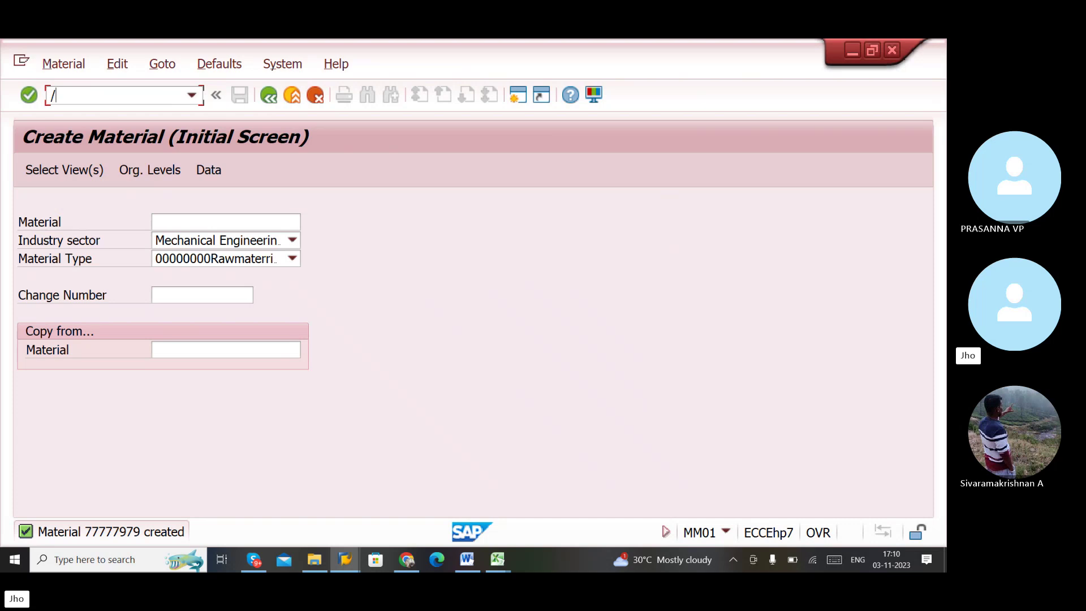
text(NME11)
key(Return)
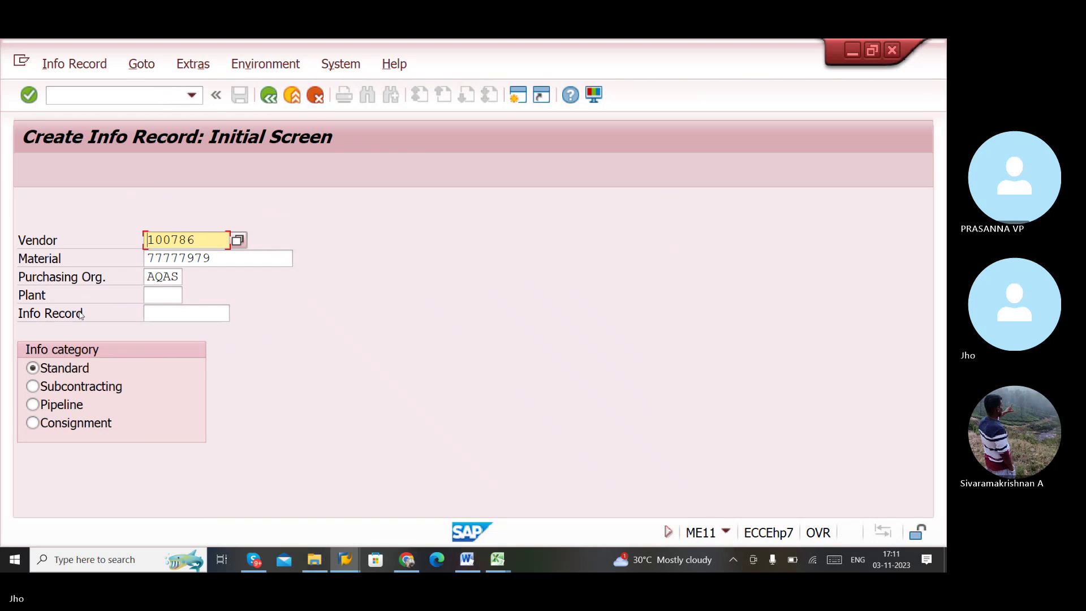
click(162, 294)
text(A)
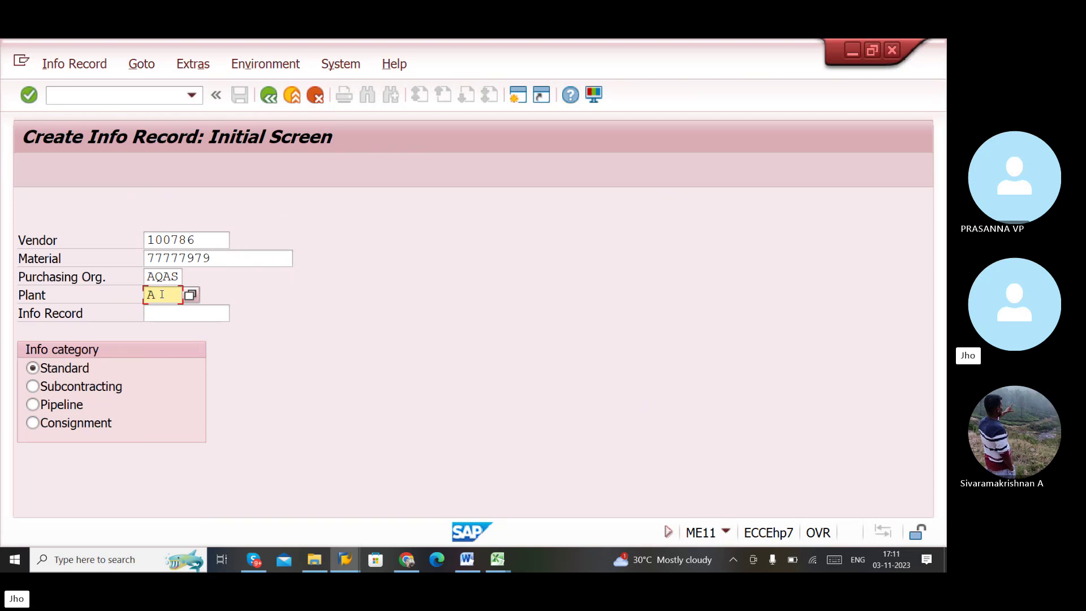
text(QAS)
- Open transaction MM02 in a separate session to check the material number, and return to the info record's initial screen
click(96, 100)
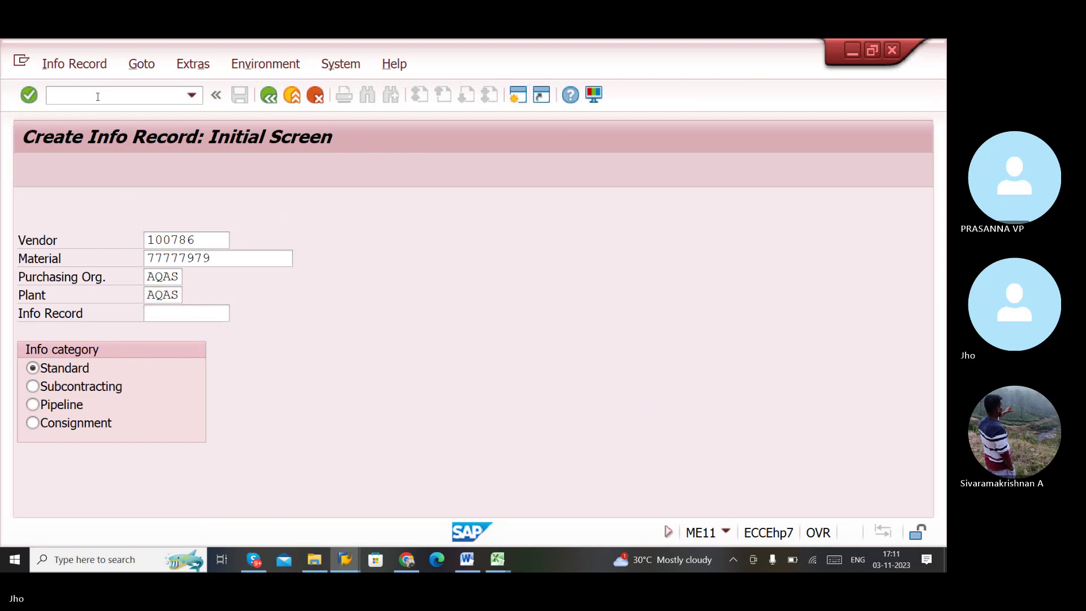
key(F3)
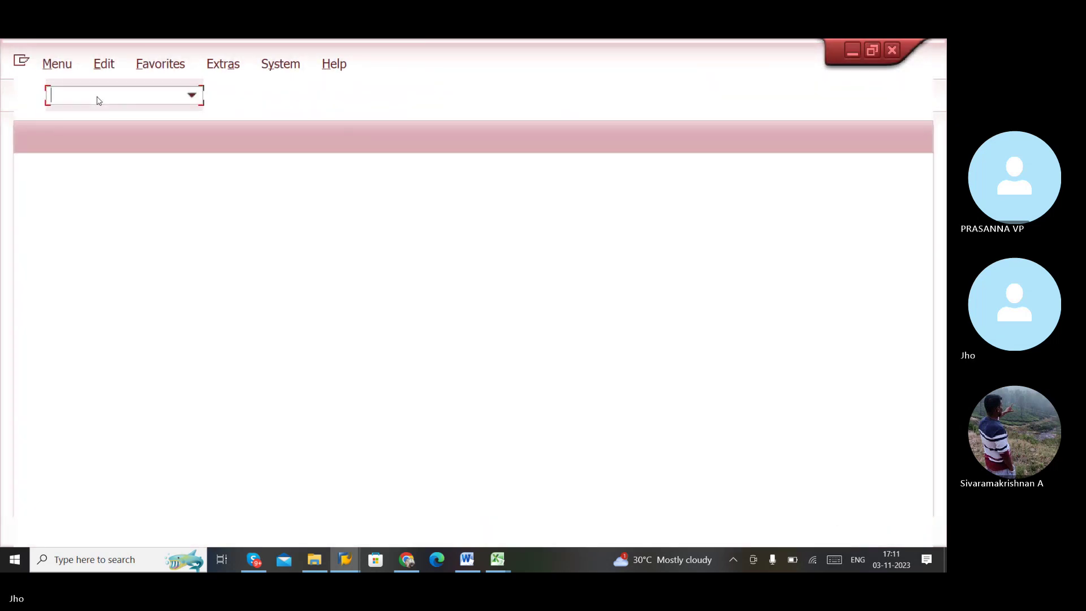
text(MM02)
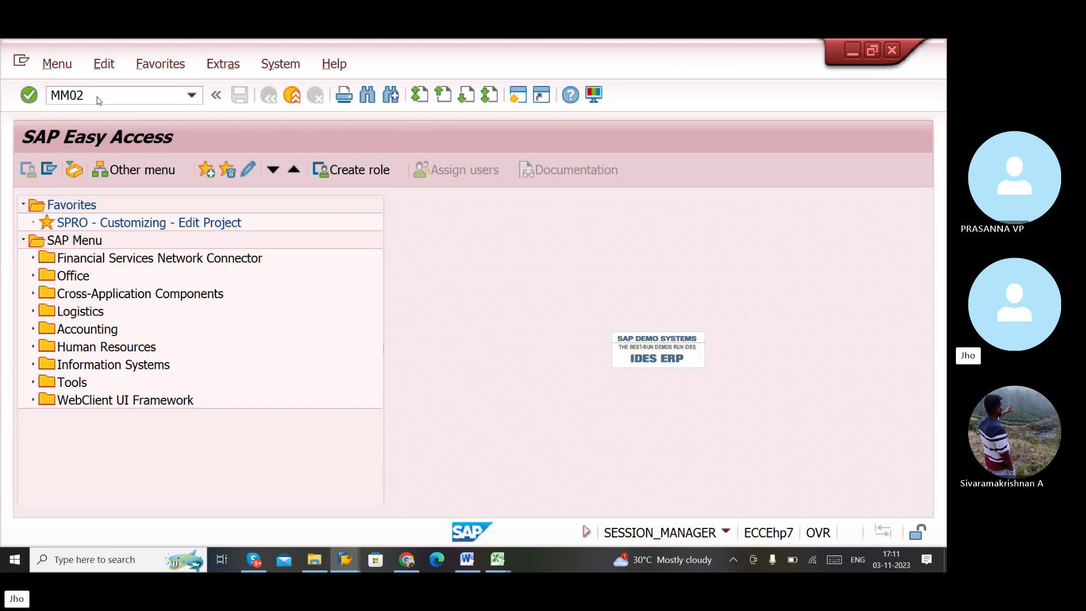
key(Return)
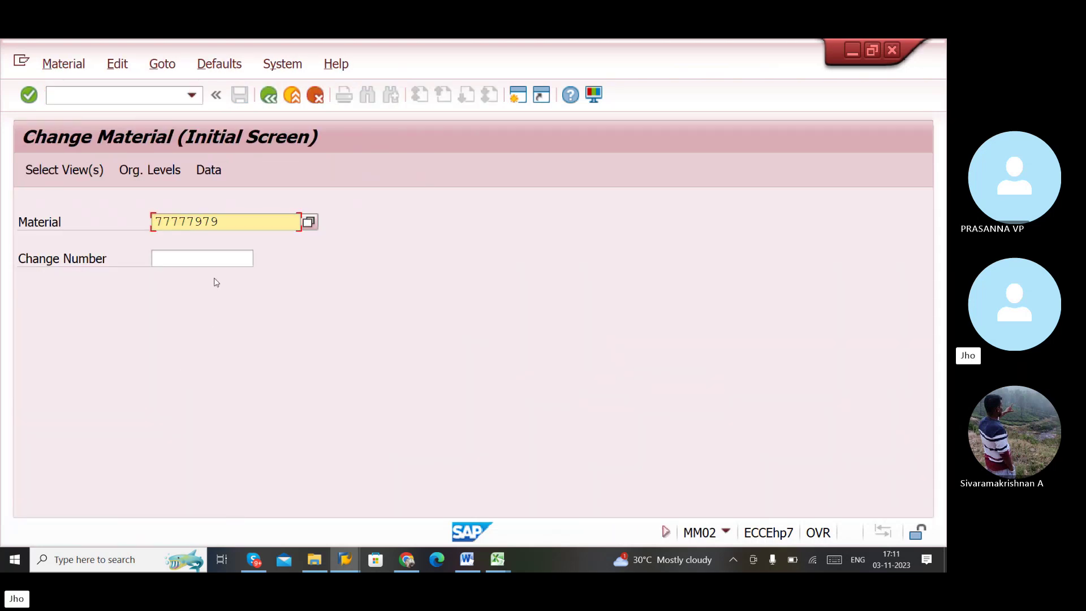
key(alt+Tab)
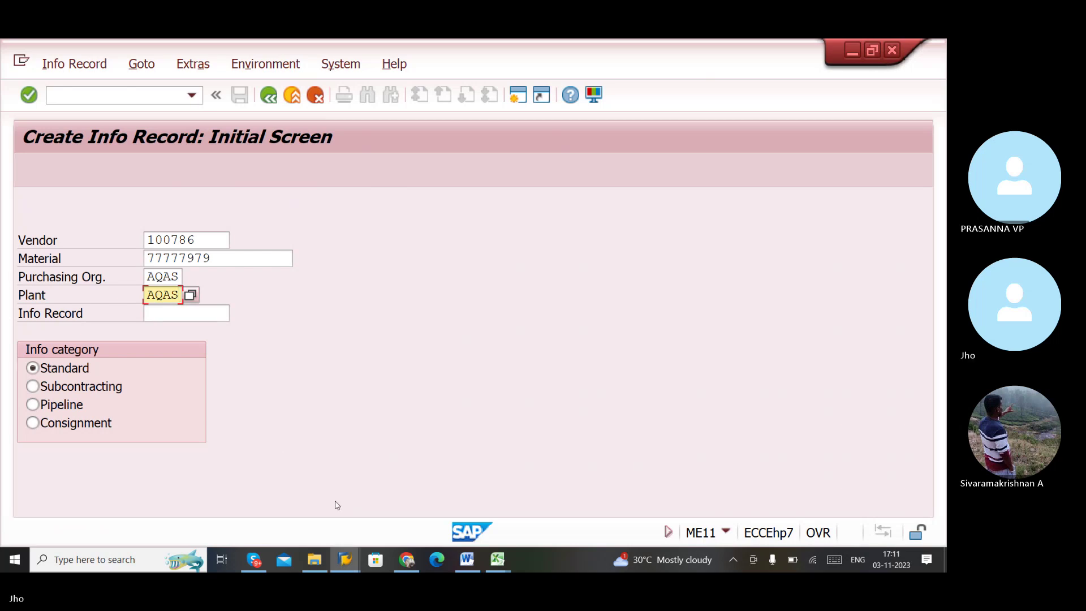
- Switch to the CONTRACT document in Word to check the process steps around the info record, and return to SAP
click(467, 558)
scroll(472, 388, up, 3)
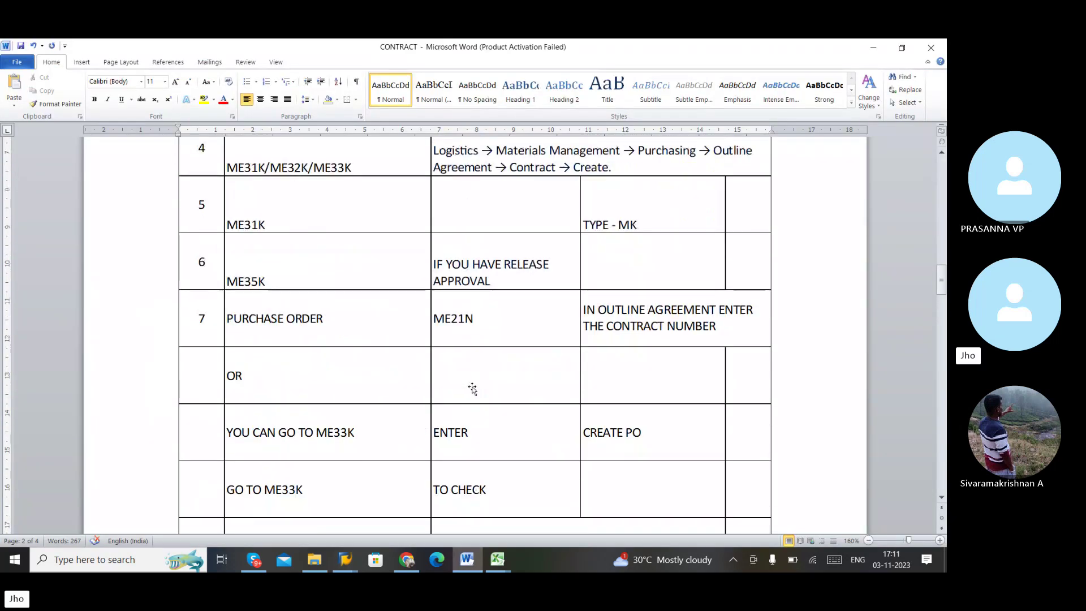
scroll(401, 333, up, 3)
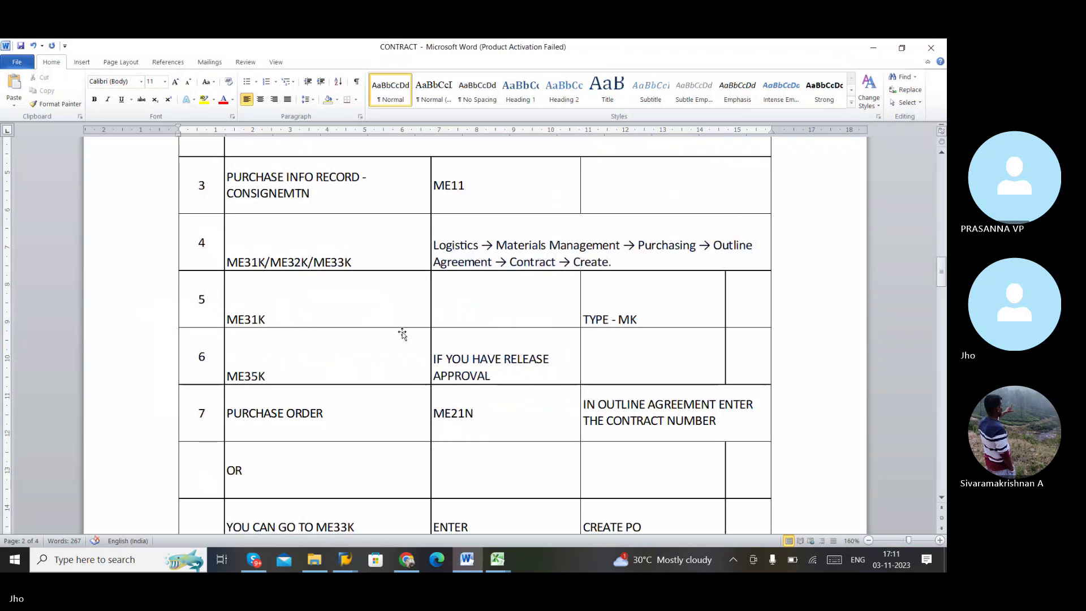
key(alt+Tab)
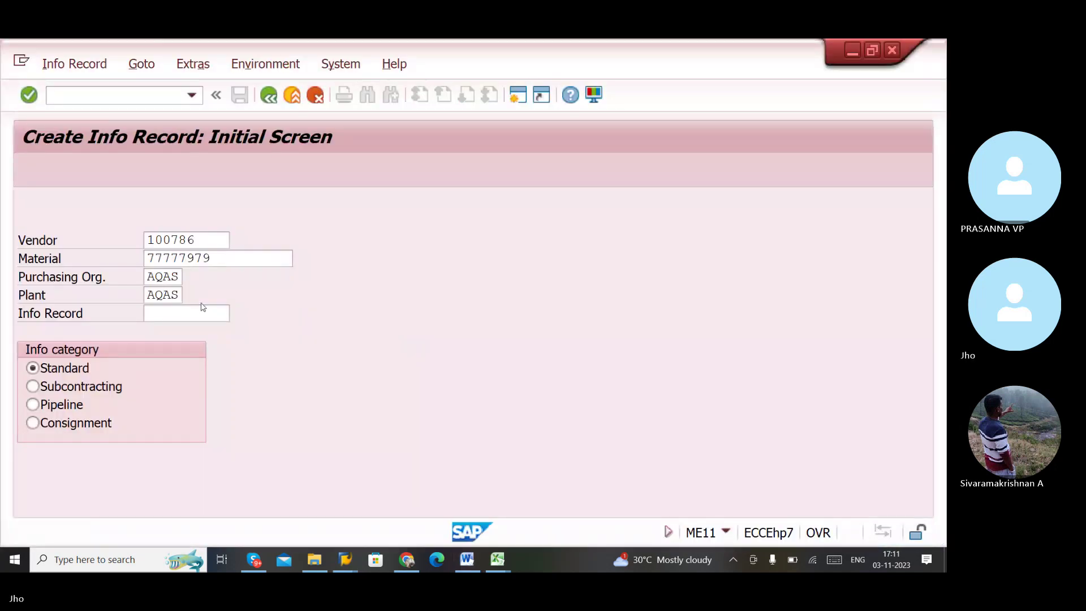
- Proceed to the info record's general data, enter the text COPPER BRACKET, and continue to Purch. Org. Data 1
key(Return)
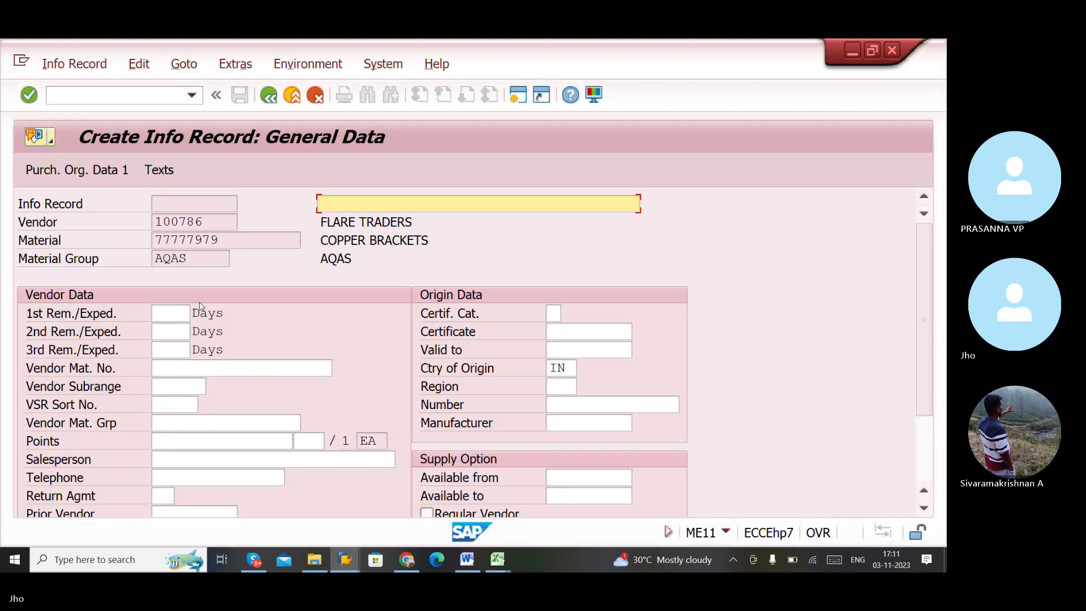
text(CO)
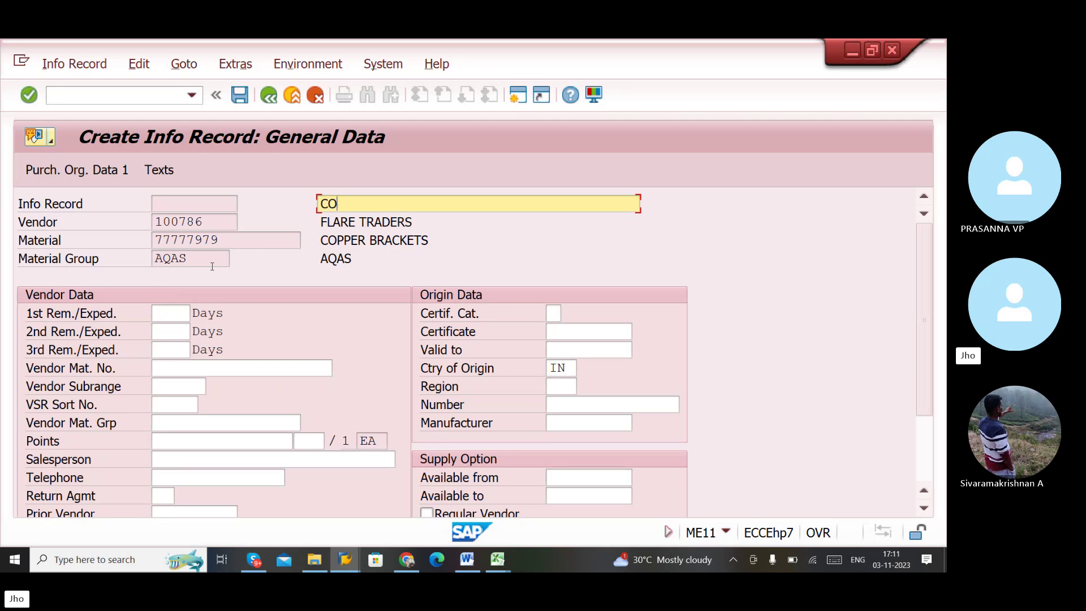
text(PPERBR)
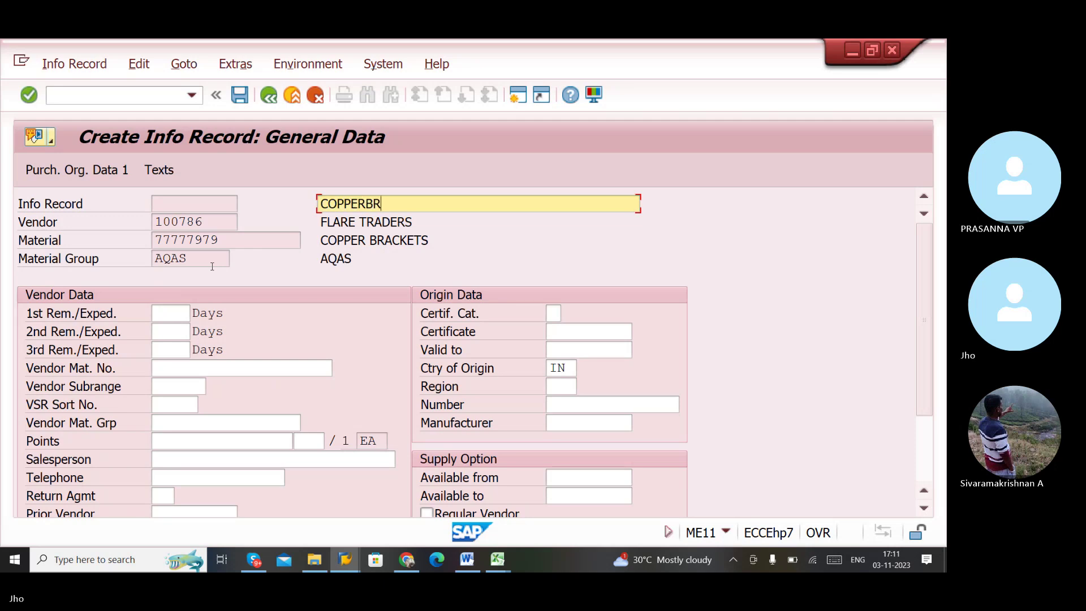
text(ck)
key(BackSpace)
key(BackSpace)
key(BackSpace)
key(BackSpace)
key(BackSpace)
text(RACKET)
key(Tab)
key(Tab)
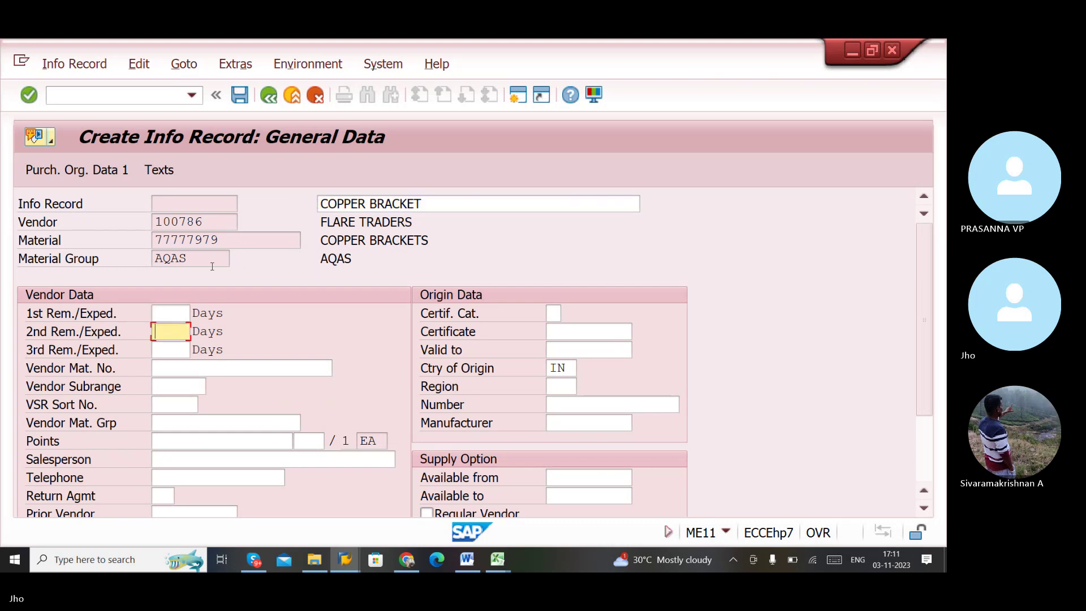
click(173, 314)
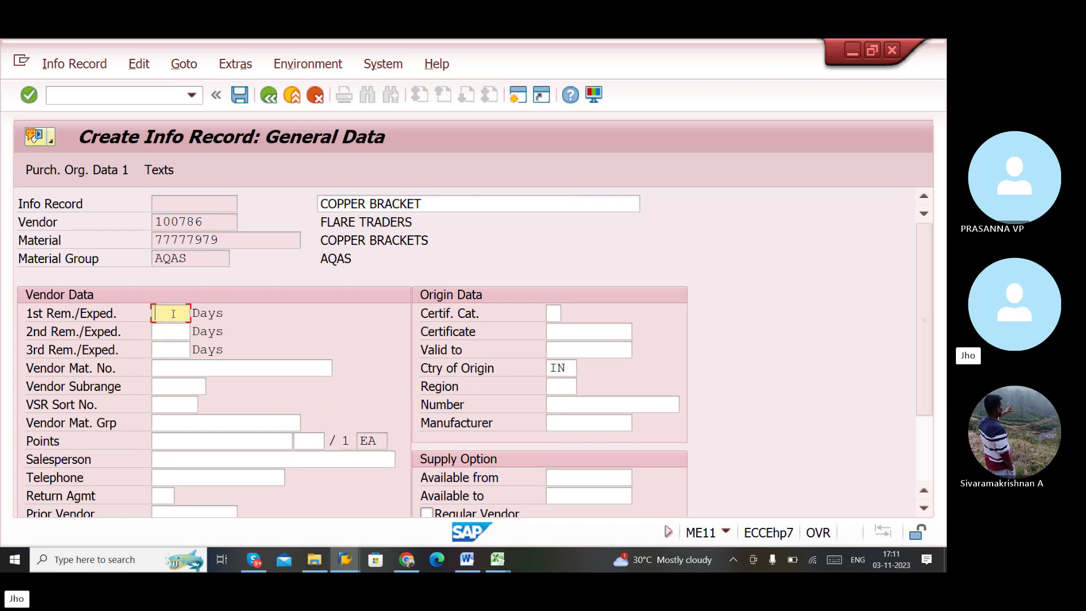
click(93, 174)
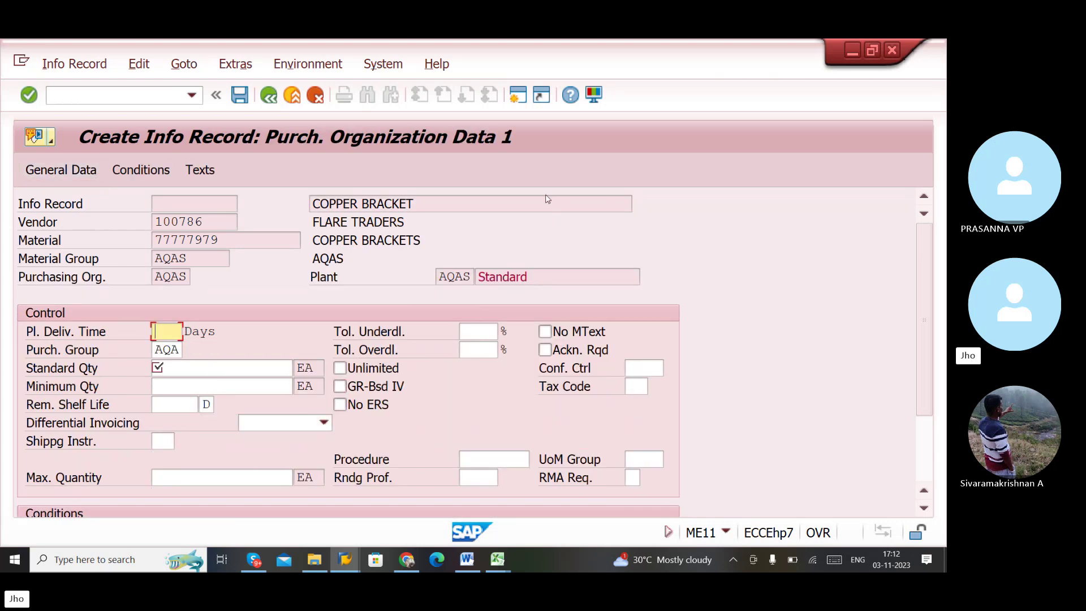
- Open transaction OBBG in a separate session to maintain the country's tax calculation procedure
click(521, 98)
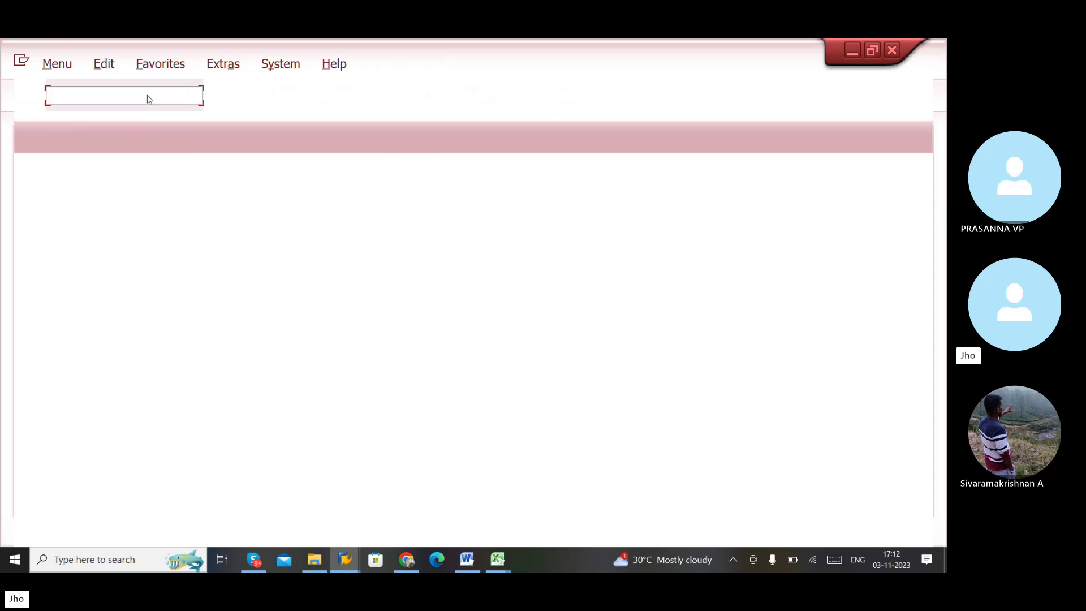
text(OBB)
key(Return)
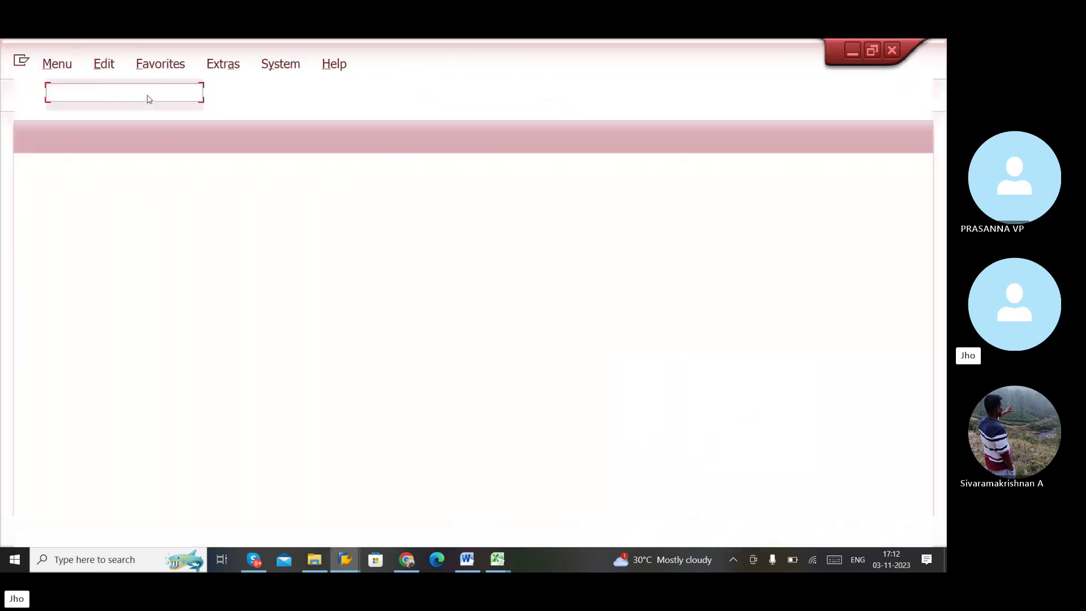
text(G)
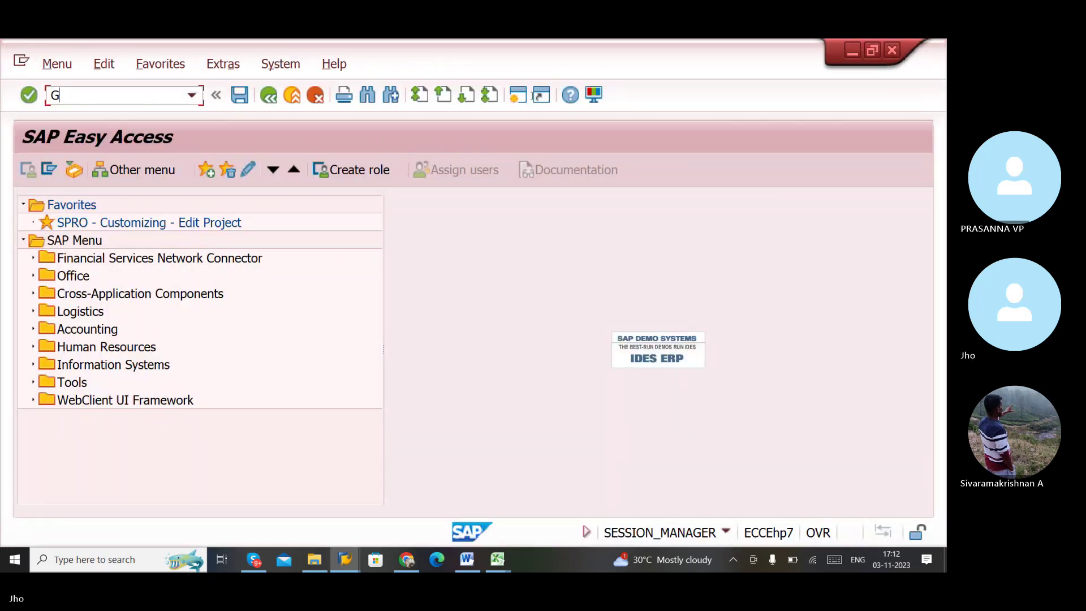
key(Return)
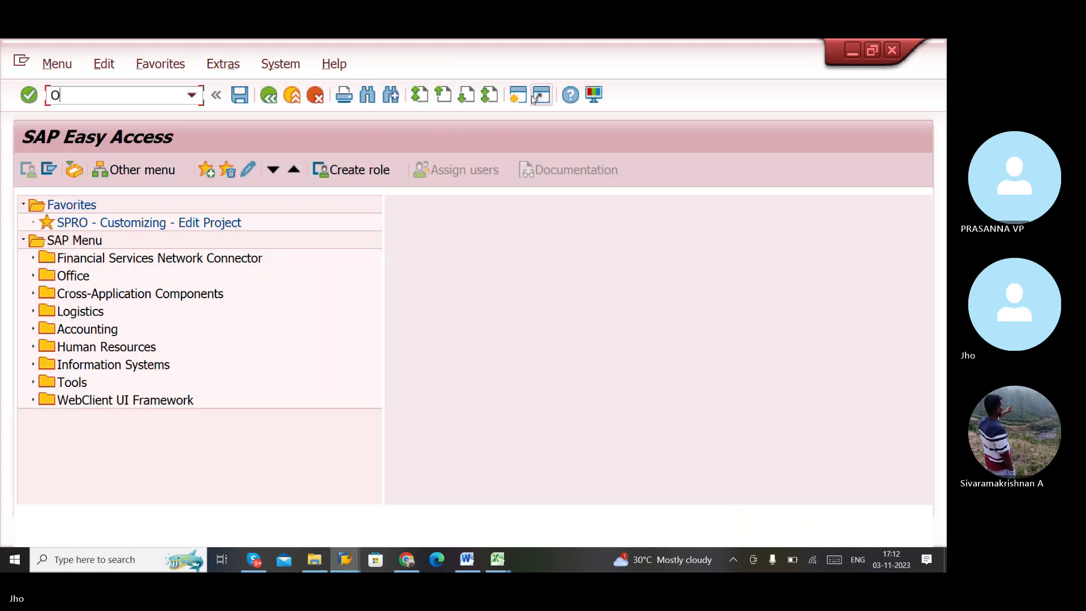
text(OBB)
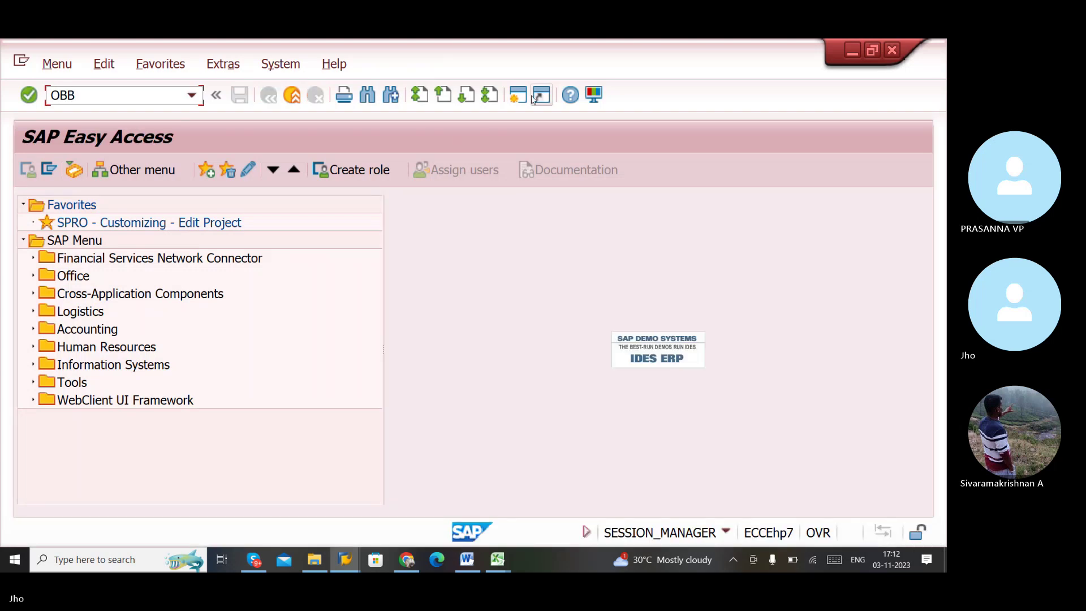
text(G)
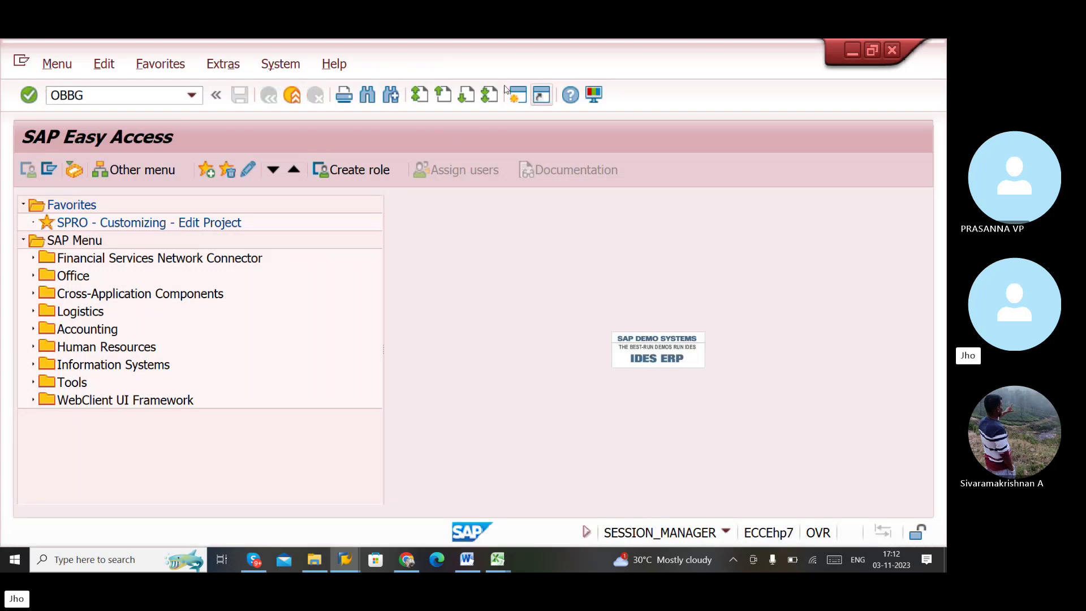
key(Return)
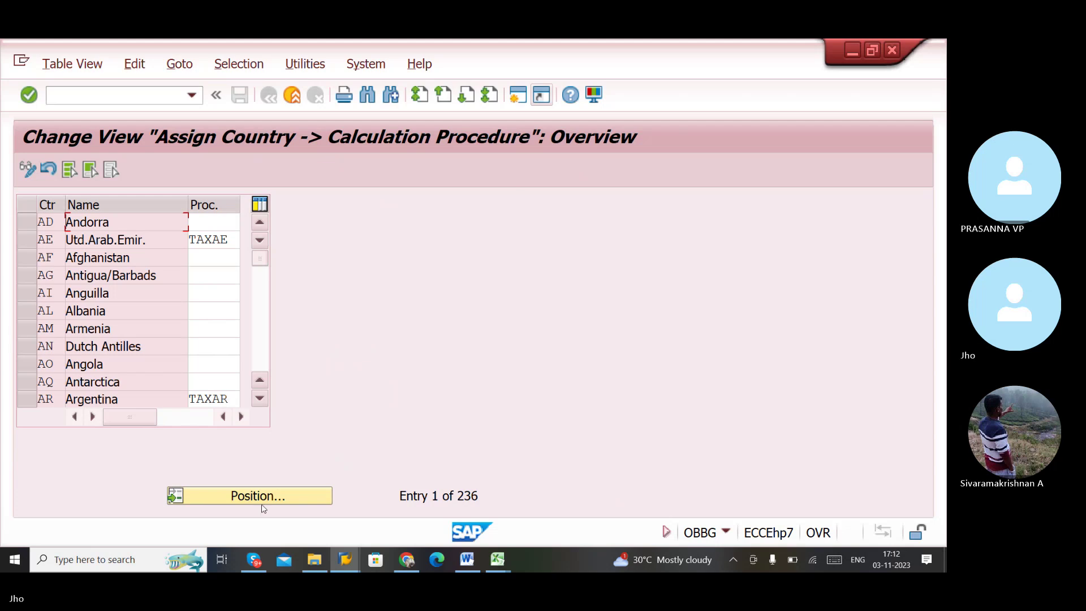
- Locate country IN, assign calculation procedure AQASTX to India, and save the change with the customizing request
click(266, 501)
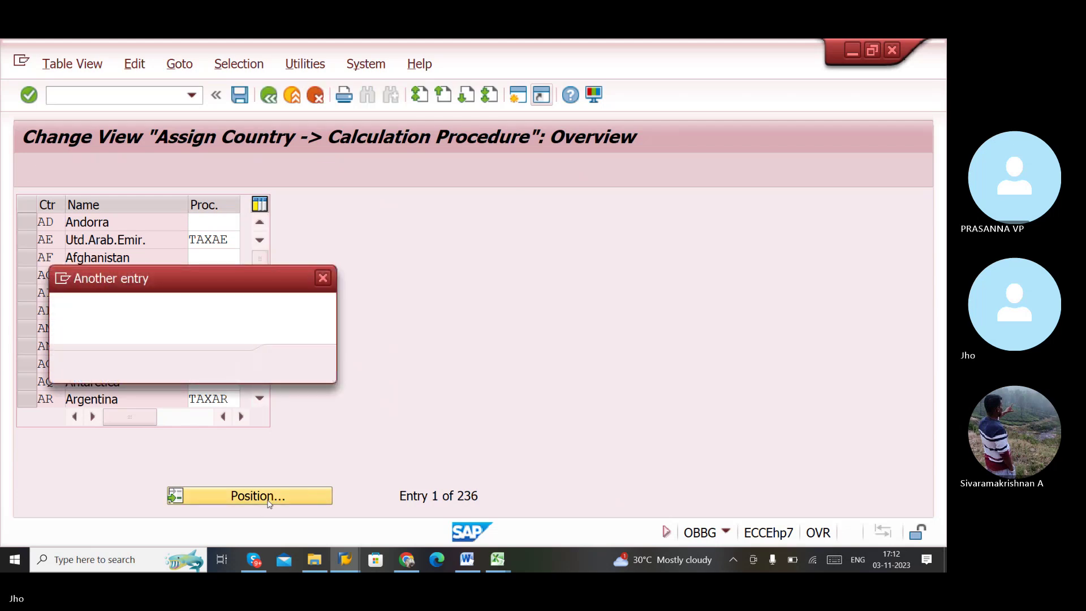
text(IN)
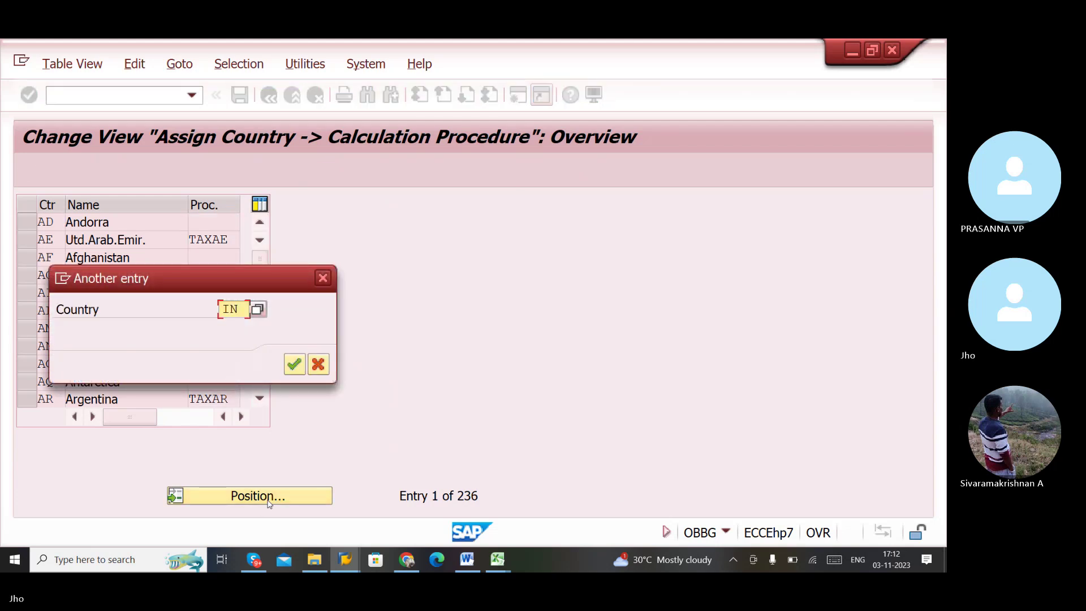
key(Return)
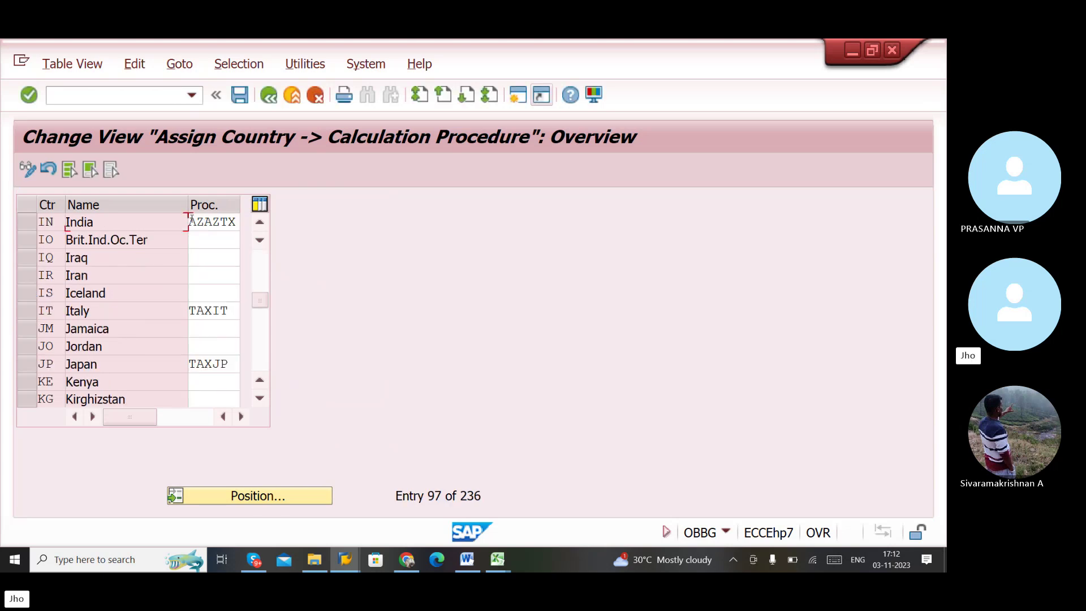
drag(197, 221, 310, 221)
key(Delete)
text(AQAS)
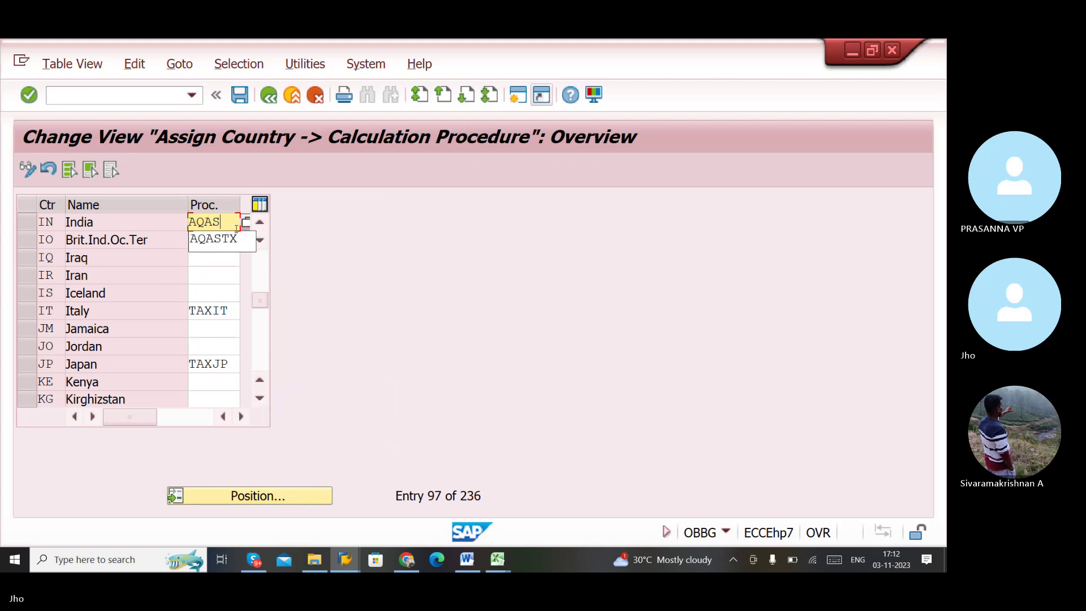
click(226, 238)
key(Return)
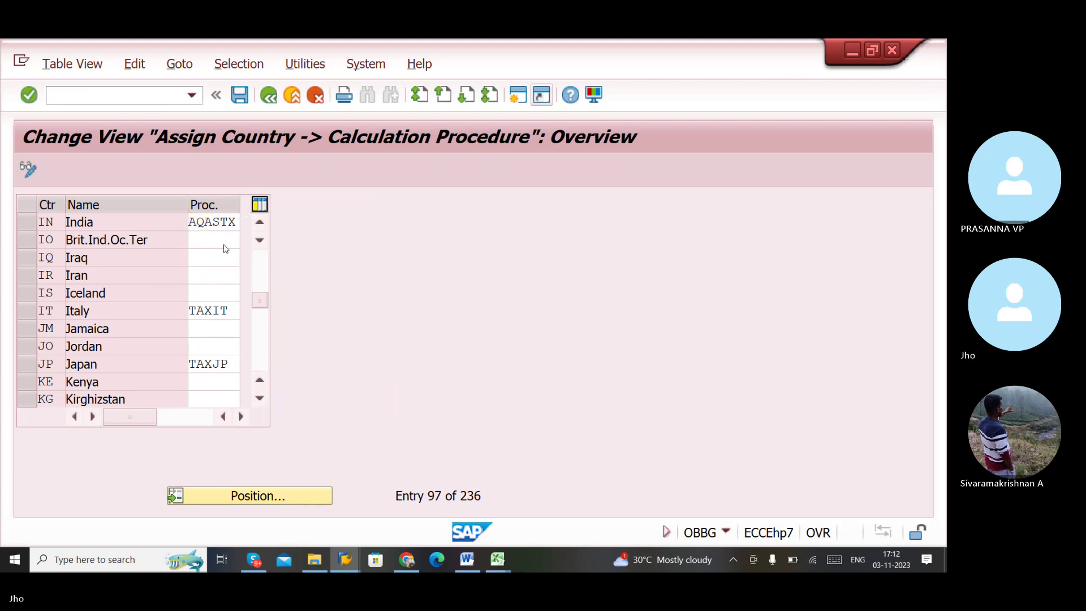
key(ctrl+s)
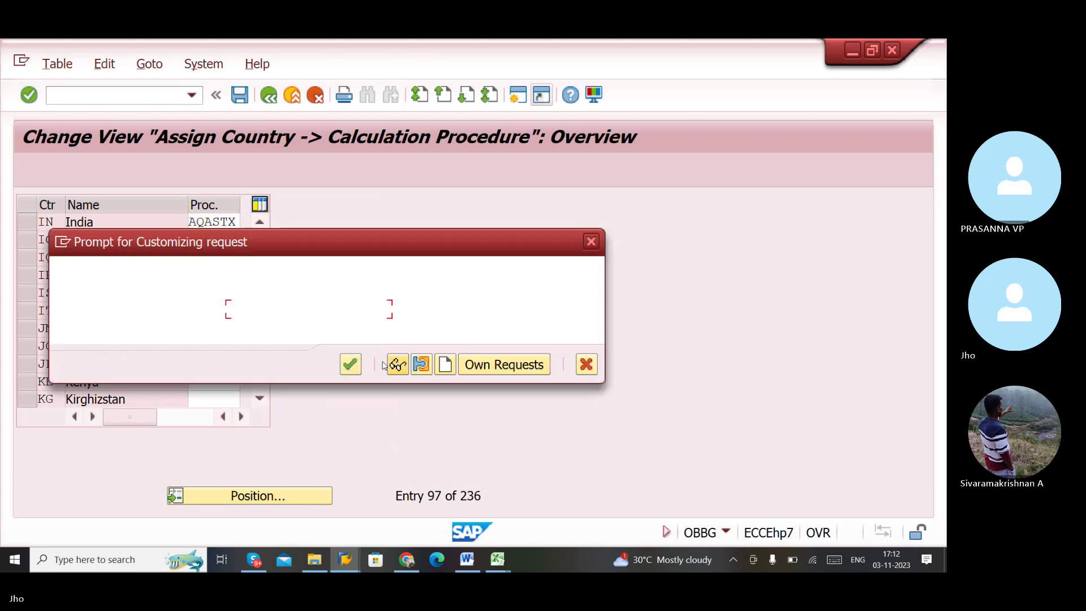
click(350, 364)
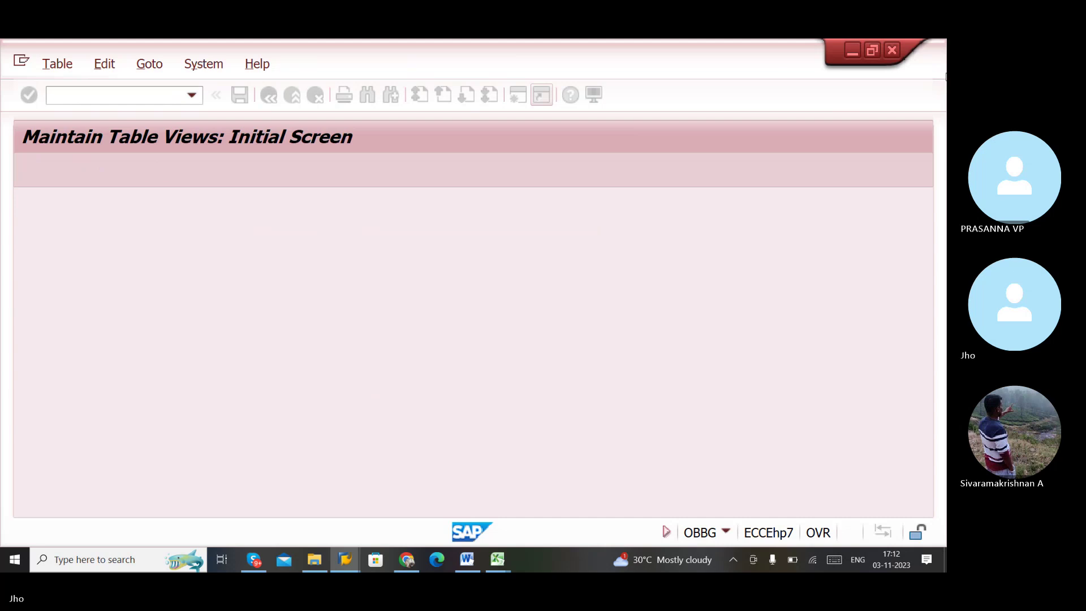
- Close the OBBG and MM02 sessions and return to the info record's purchasing organization data
click(893, 48)
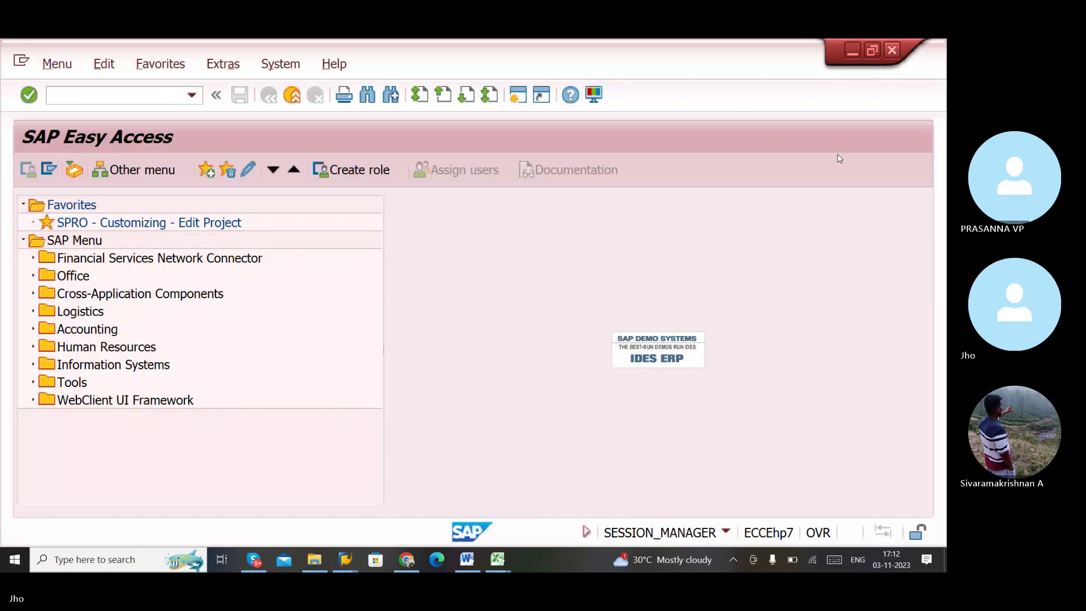
click(345, 560)
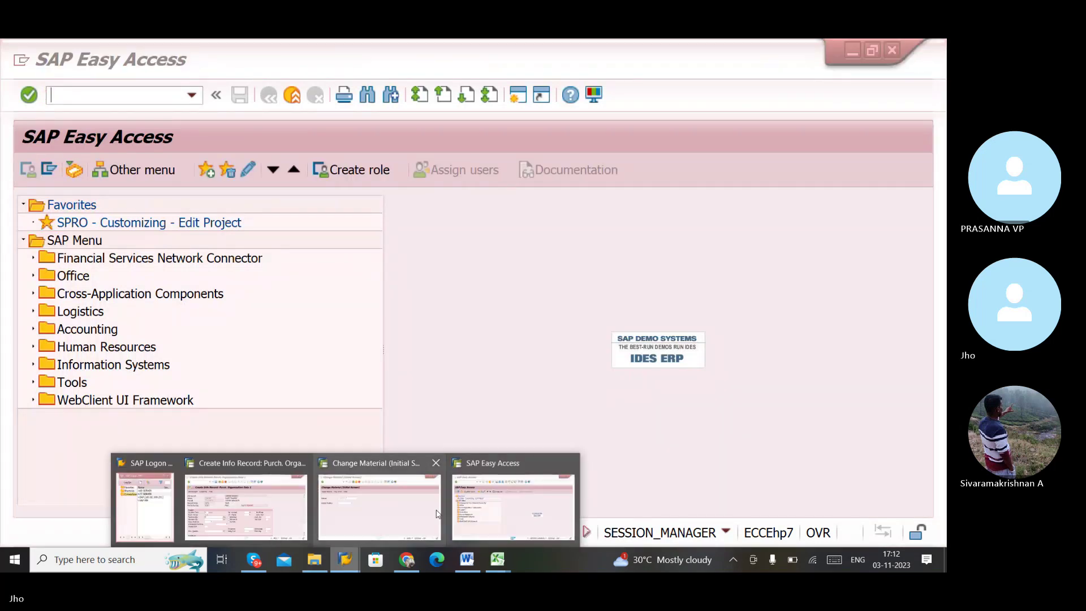
click(380, 494)
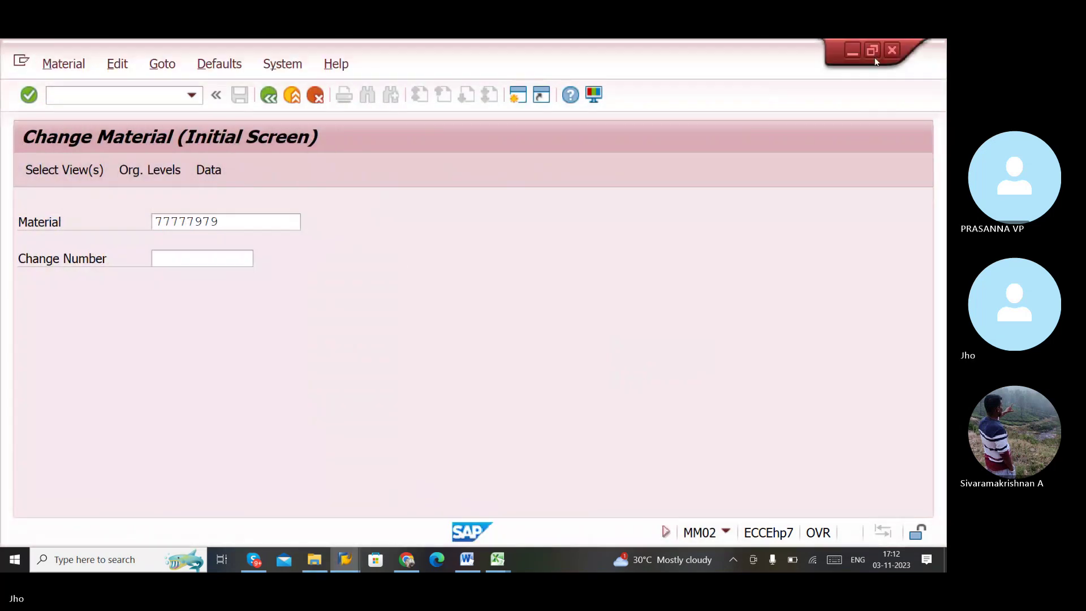
click(891, 50)
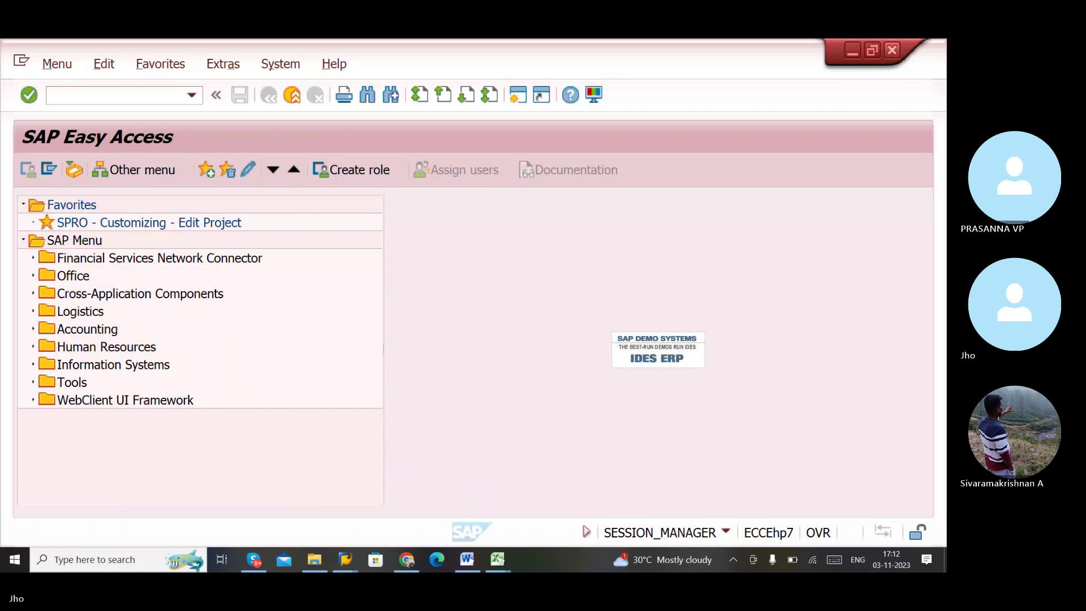
click(341, 560)
click(312, 504)
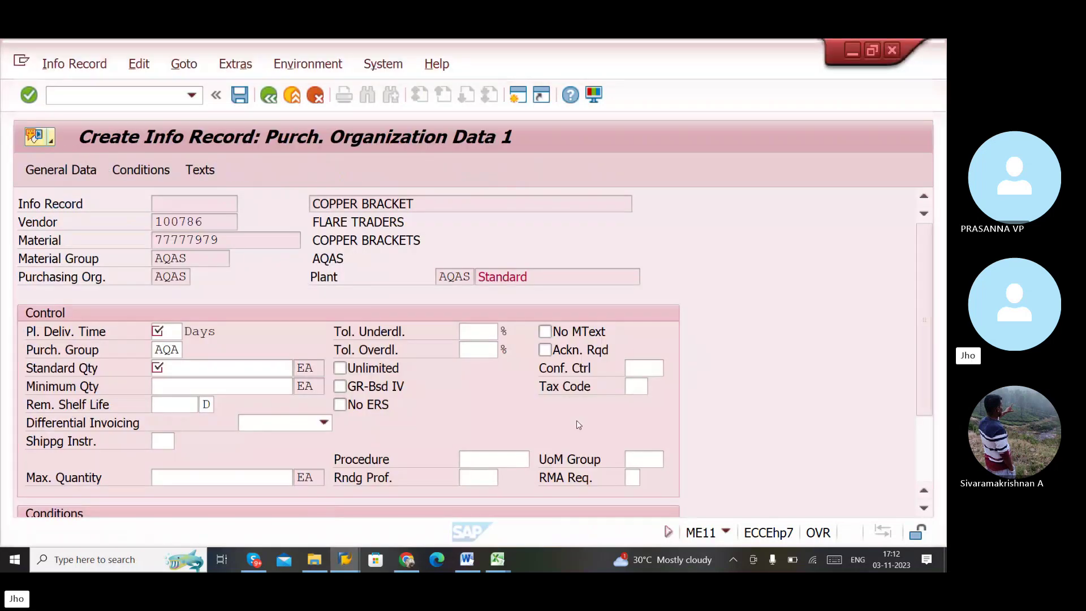
- Set the info record's tax code to QI (AQAS) from the list of possible entries
click(638, 387)
click(655, 389)
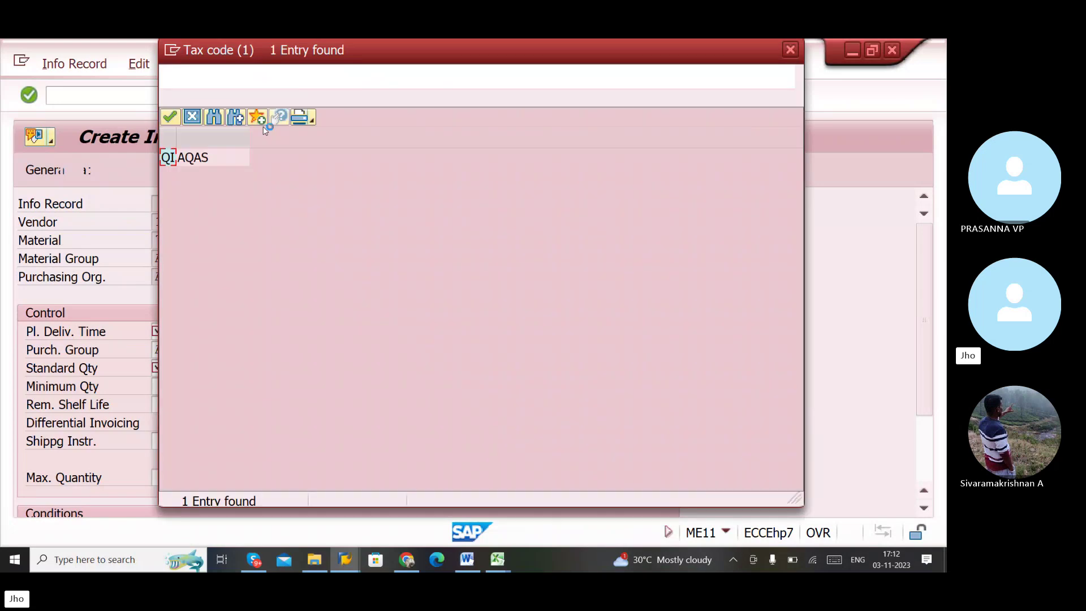
click(194, 158)
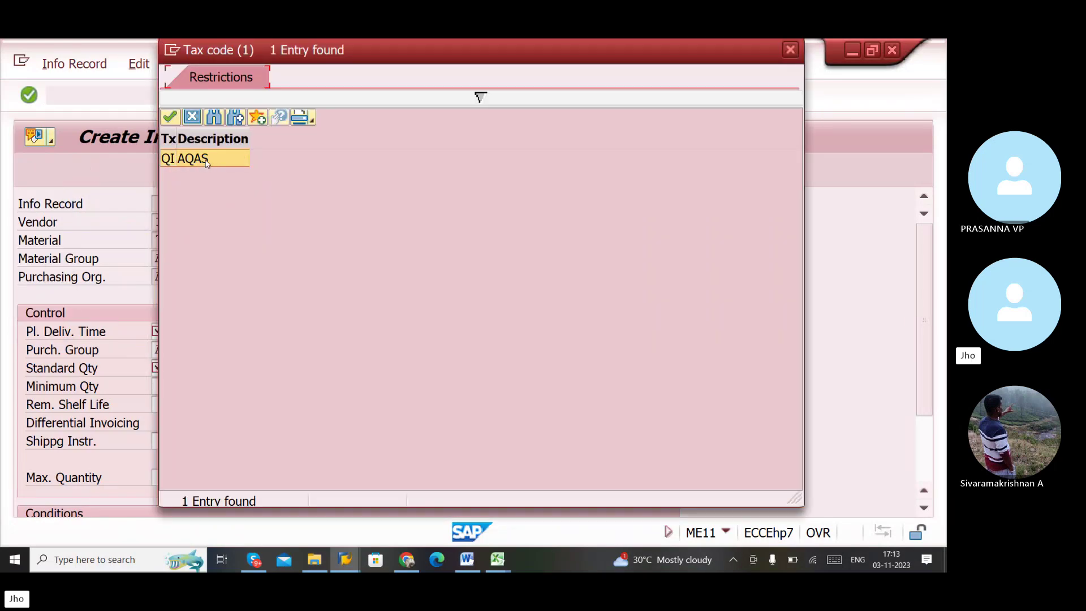
double_click(202, 164)
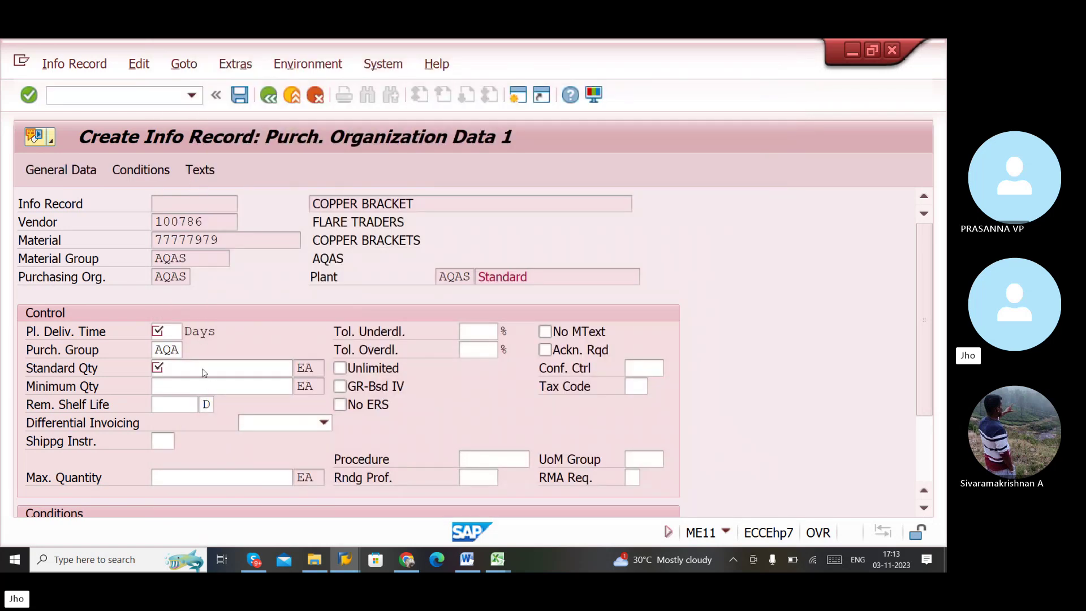
- Enter a standard quantity of 100 EA and a net price of 100 INR per 1 EA in the info record
click(204, 368)
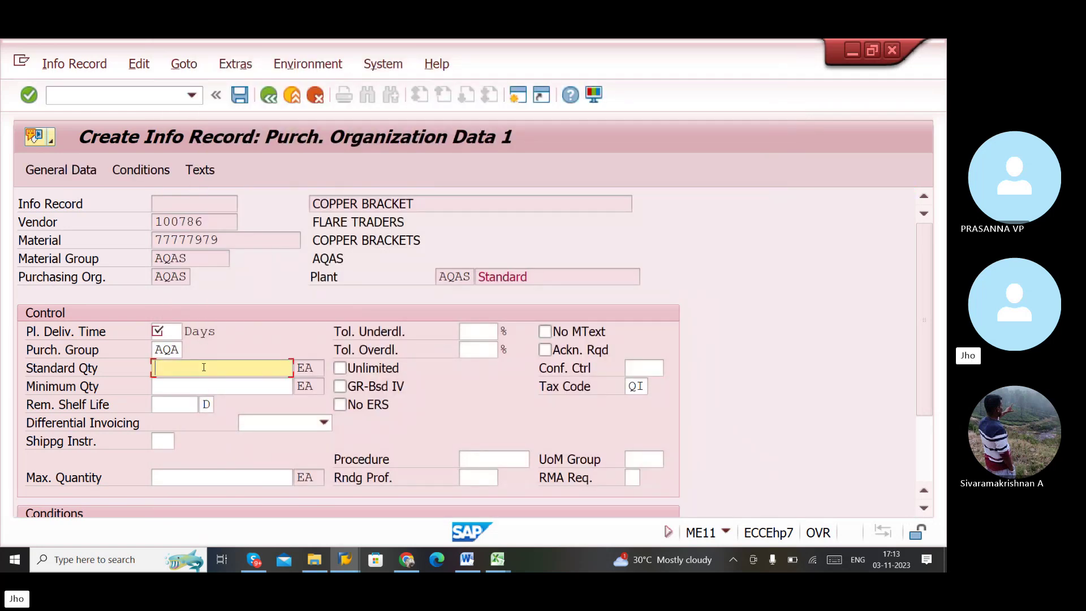
text(100)
scroll(209, 478, down, 1)
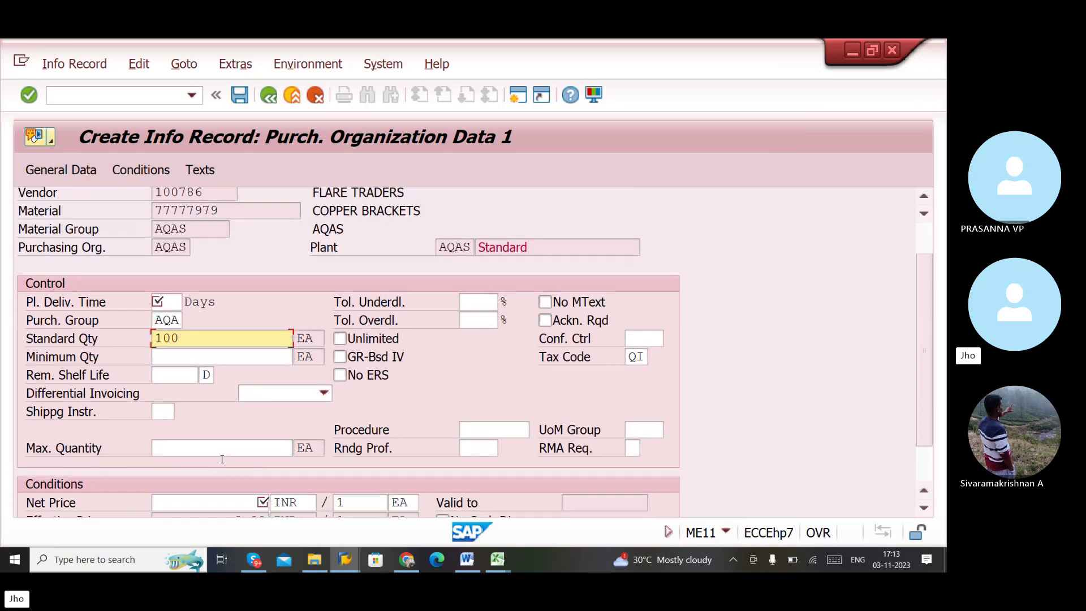
scroll(226, 478, down, 1)
click(230, 481)
text(1)
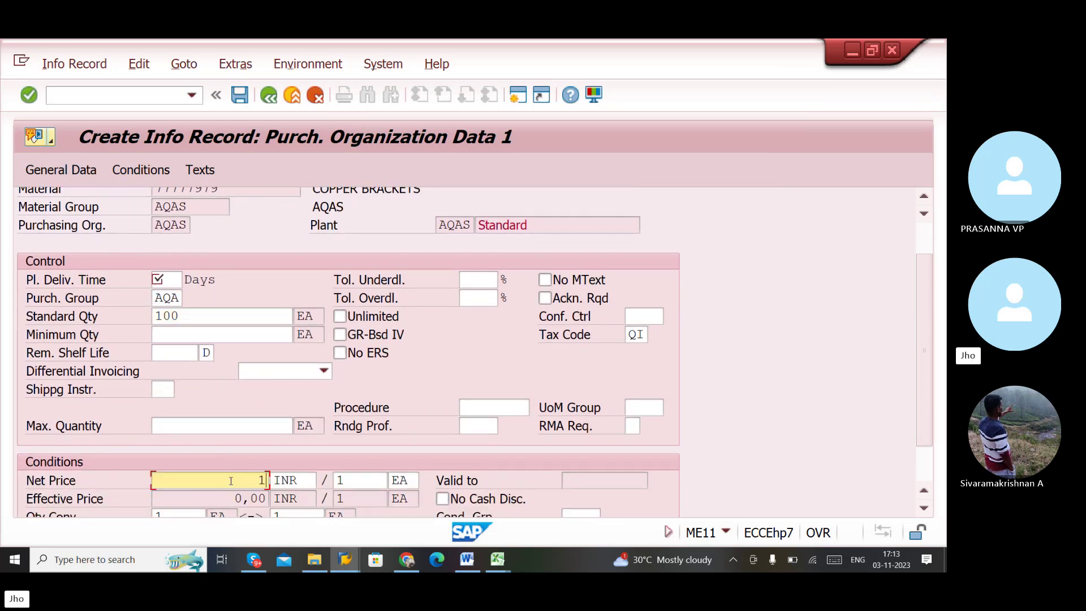
text(00)
key(Return)
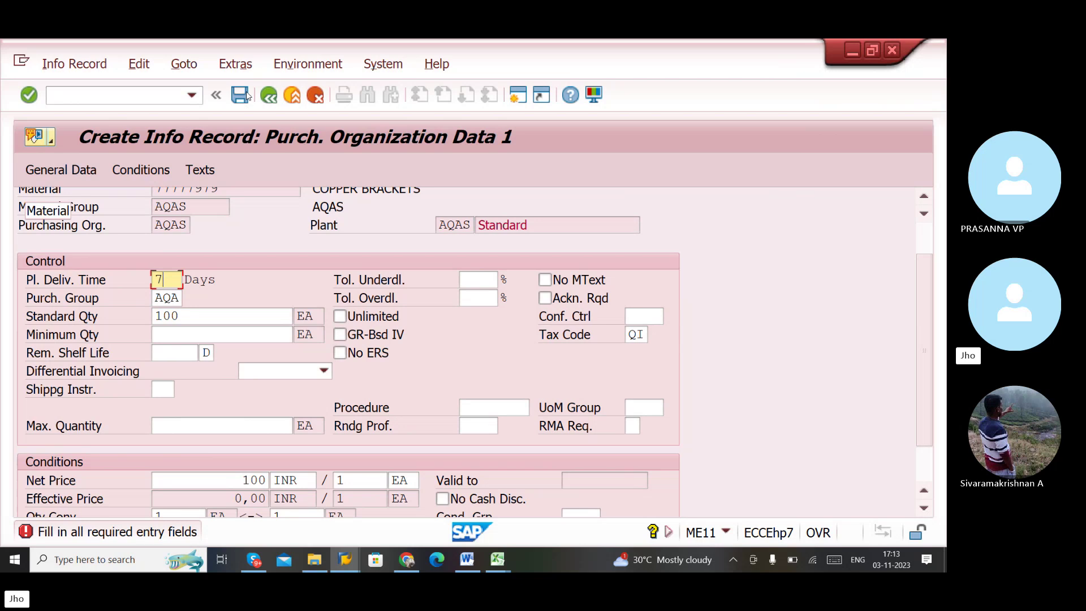
- Confirm the info record with a planned delivery time of 7 days and switch to the SAP Easy Access session
key(Return)
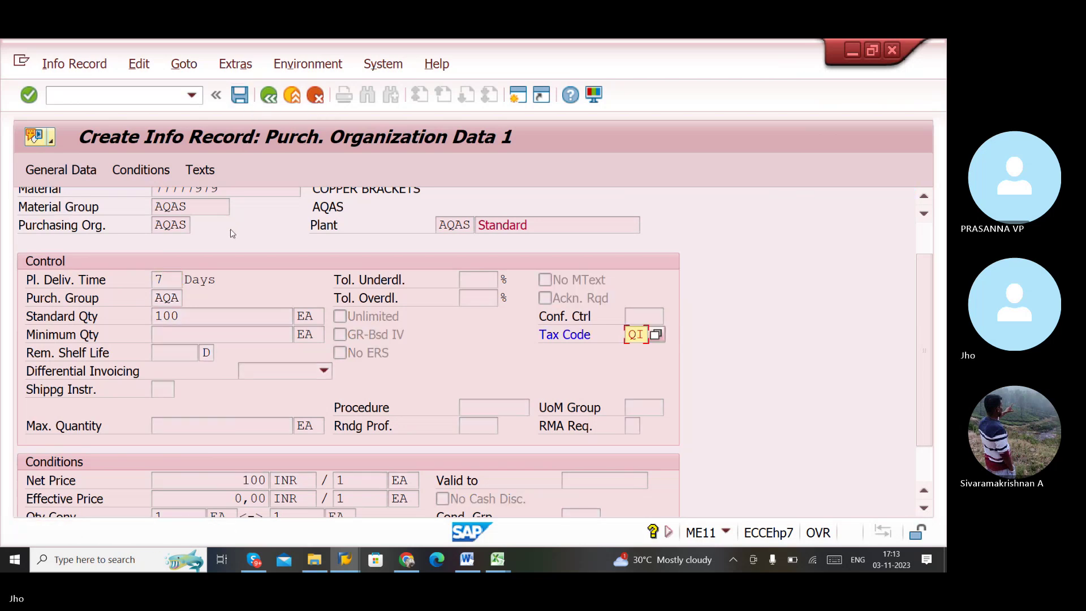
mouse_move(346, 563)
click(446, 480)
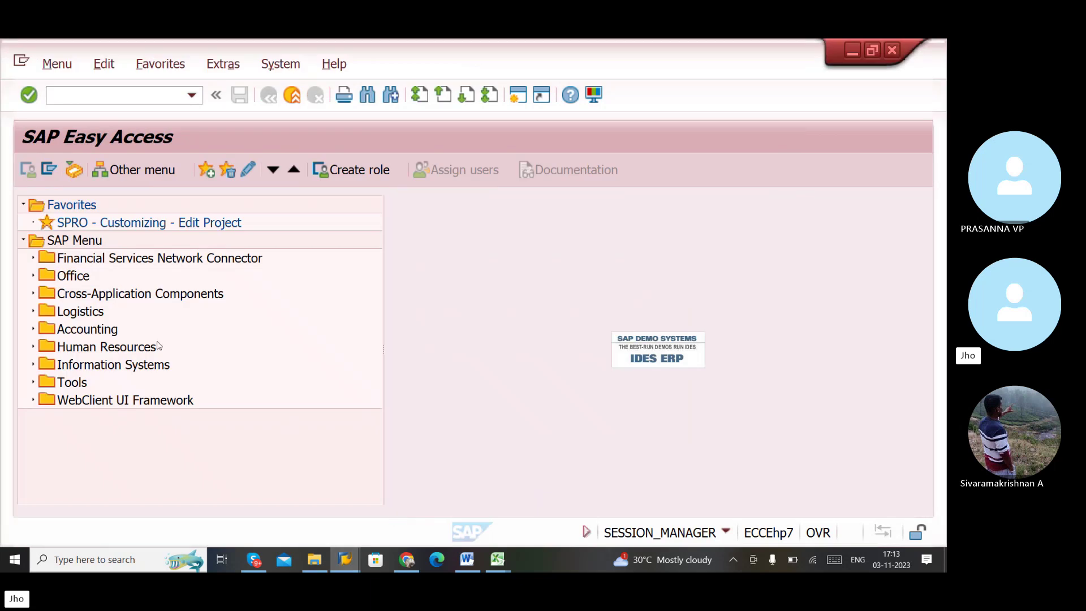
- Open the contract creation transaction ME31K from the purchasing outline agreements under Logistics, Materials Management
click(34, 312)
click(43, 329)
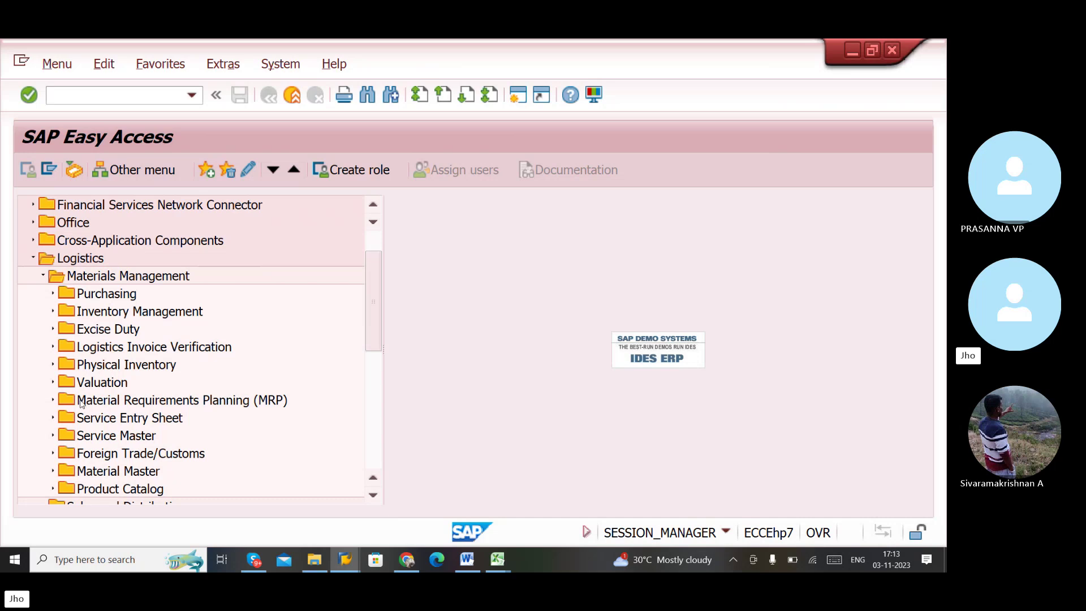
scroll(80, 389, down, 1)
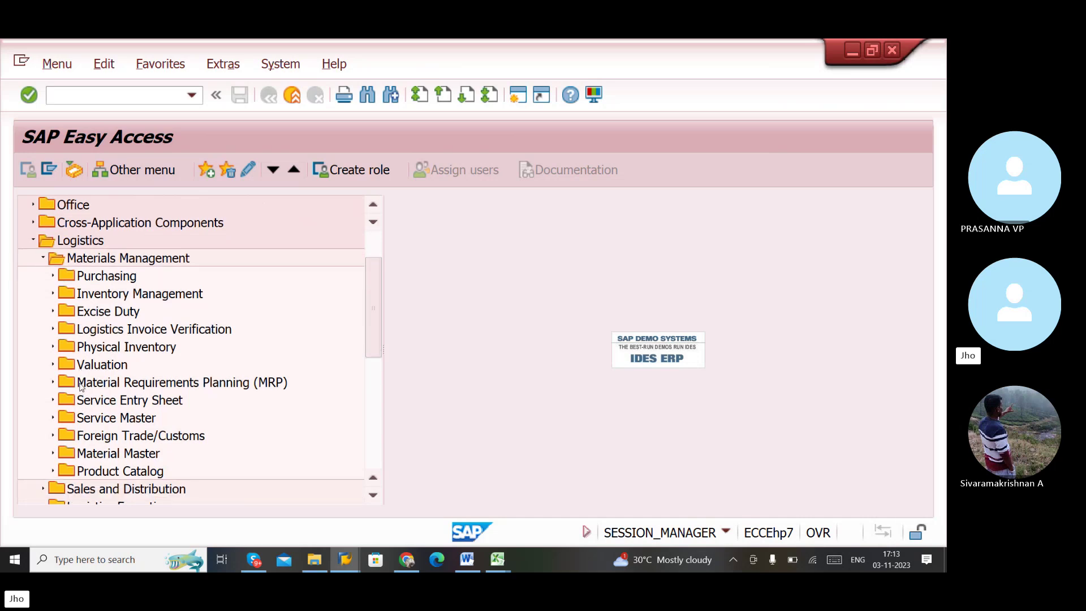
click(53, 277)
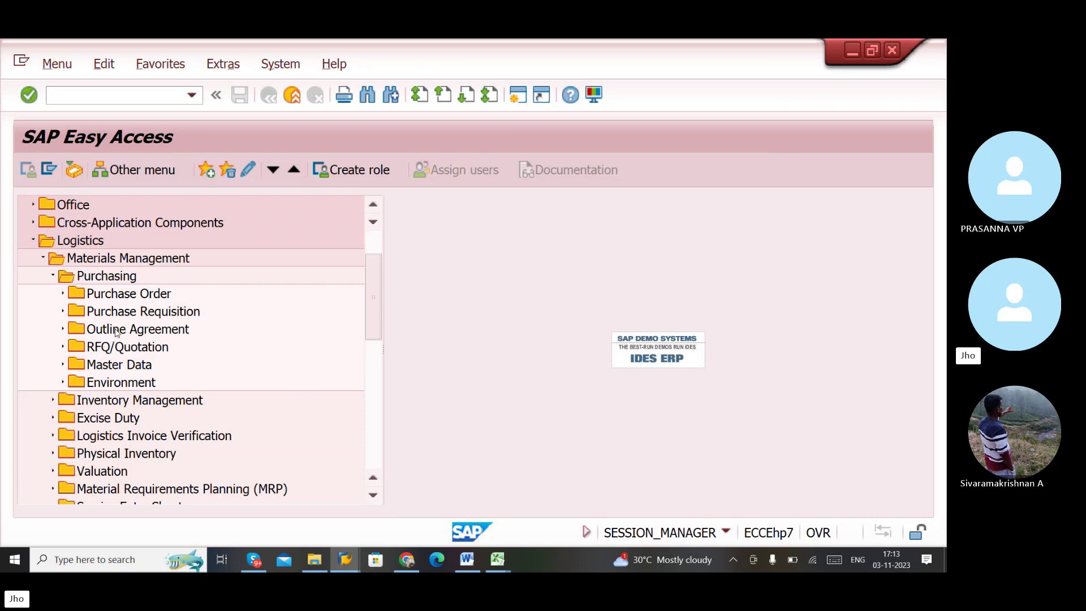
click(63, 330)
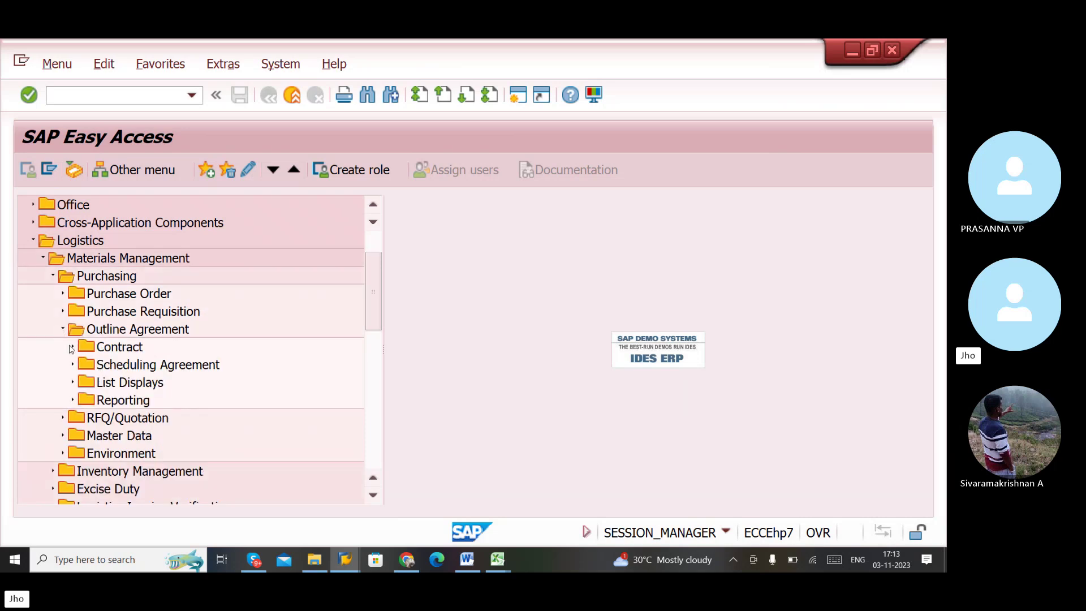
click(72, 348)
scroll(229, 345, down, 1)
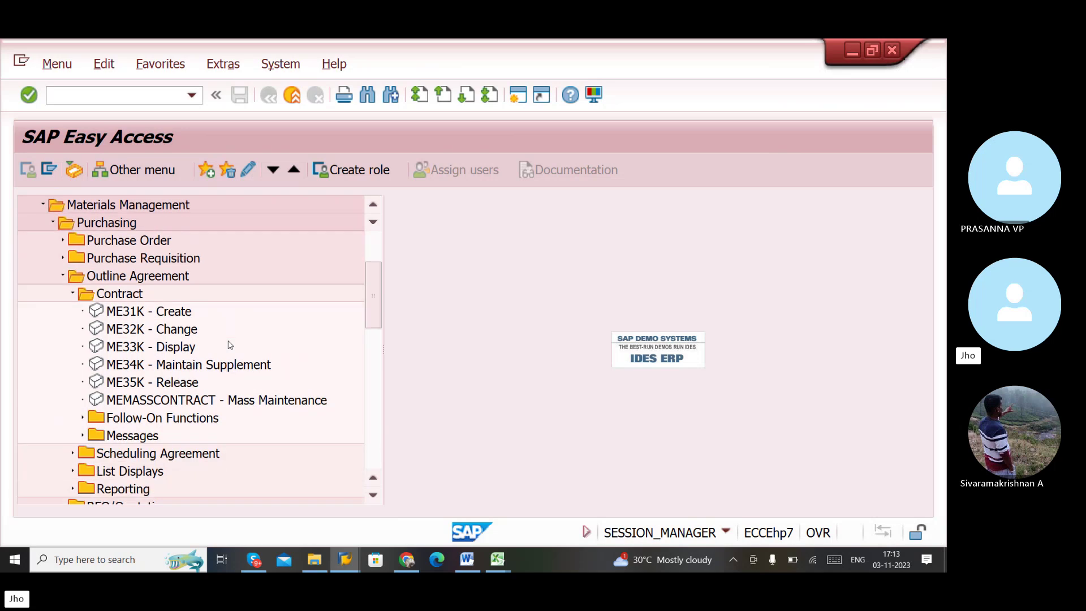
double_click(97, 312)
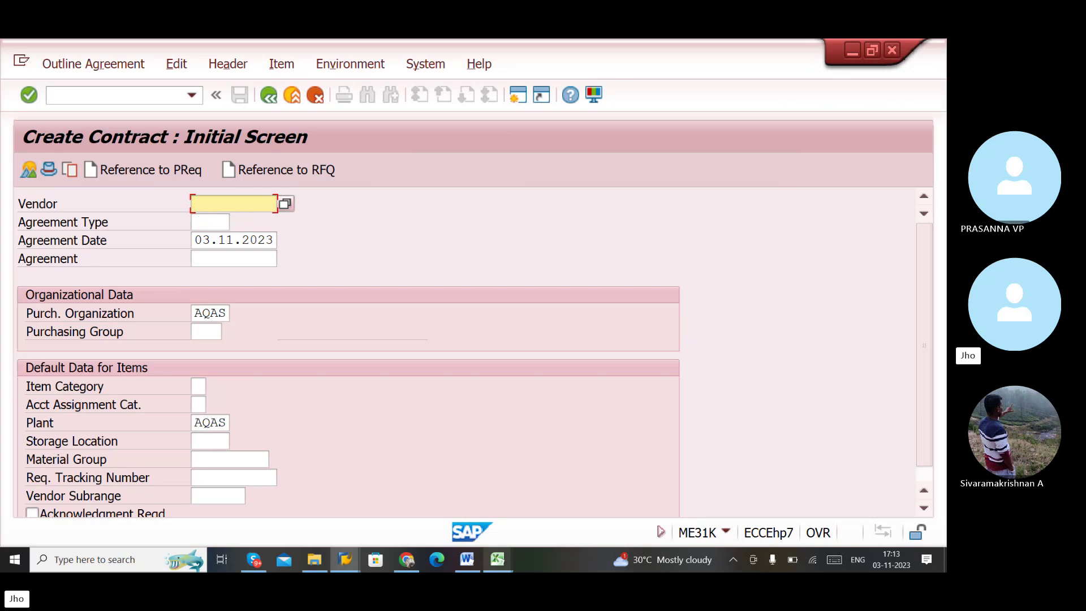
- Copy the vendor number from cell D3 of the Excel workbook Book1 into the SAP contract's vendor field
mouse_move(503, 561)
click(530, 517)
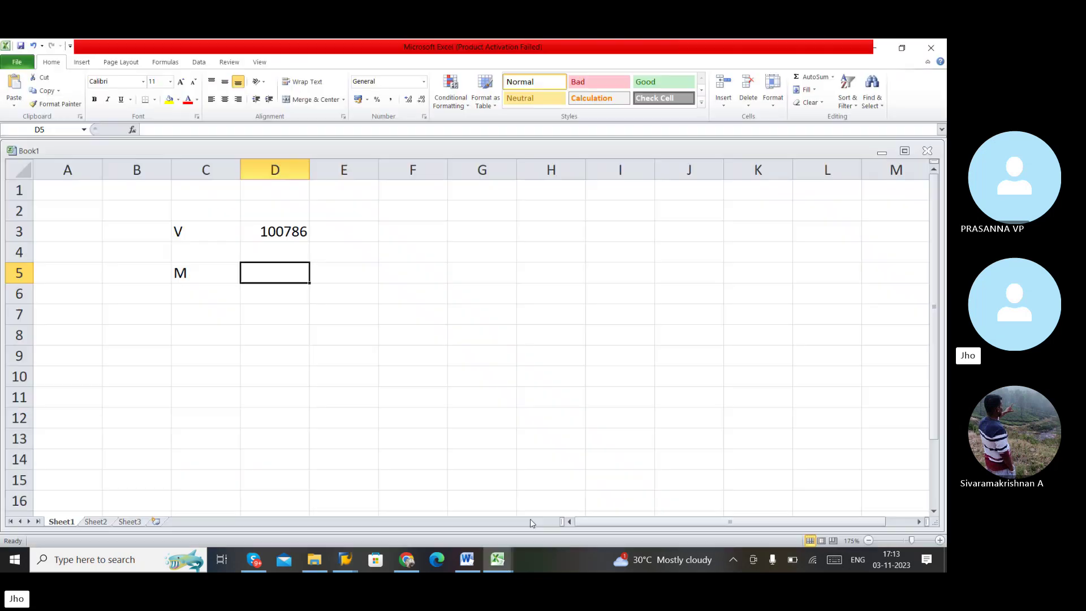
click(278, 226)
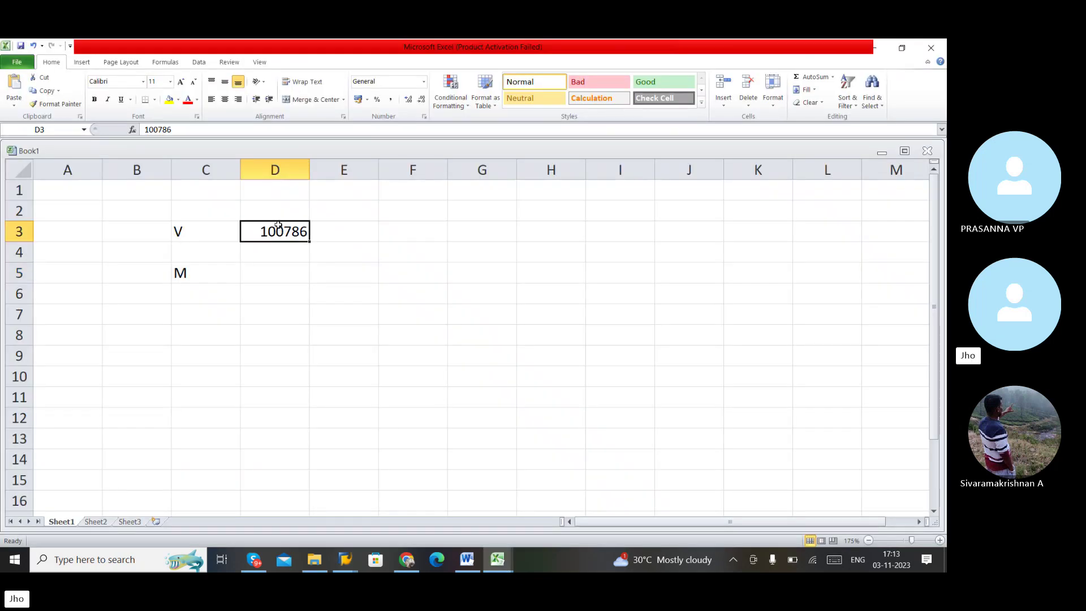
key(ctrl+c)
key(alt+Tab)
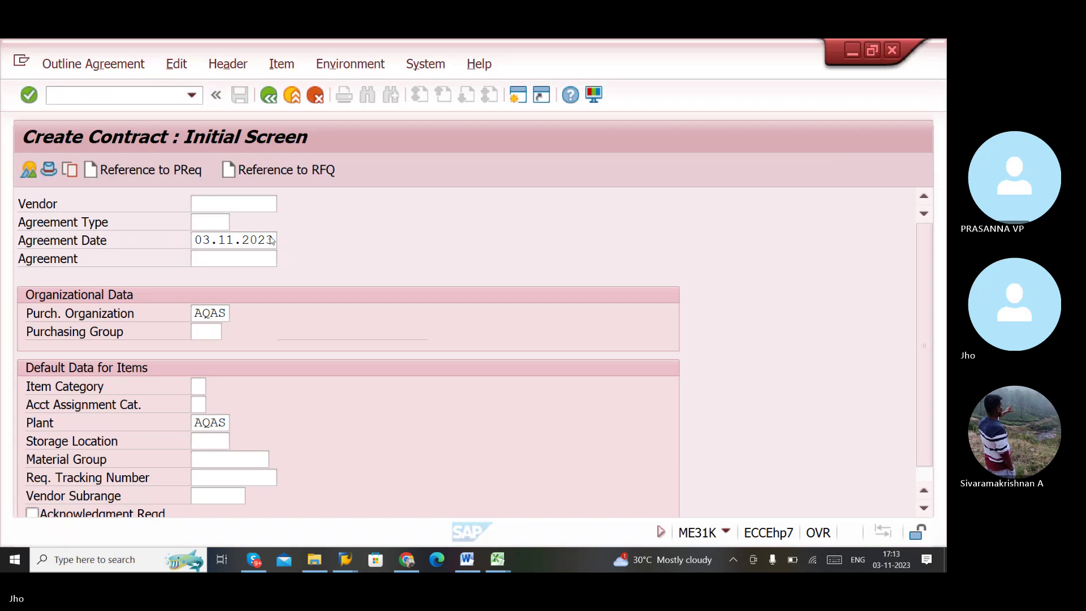
click(253, 204)
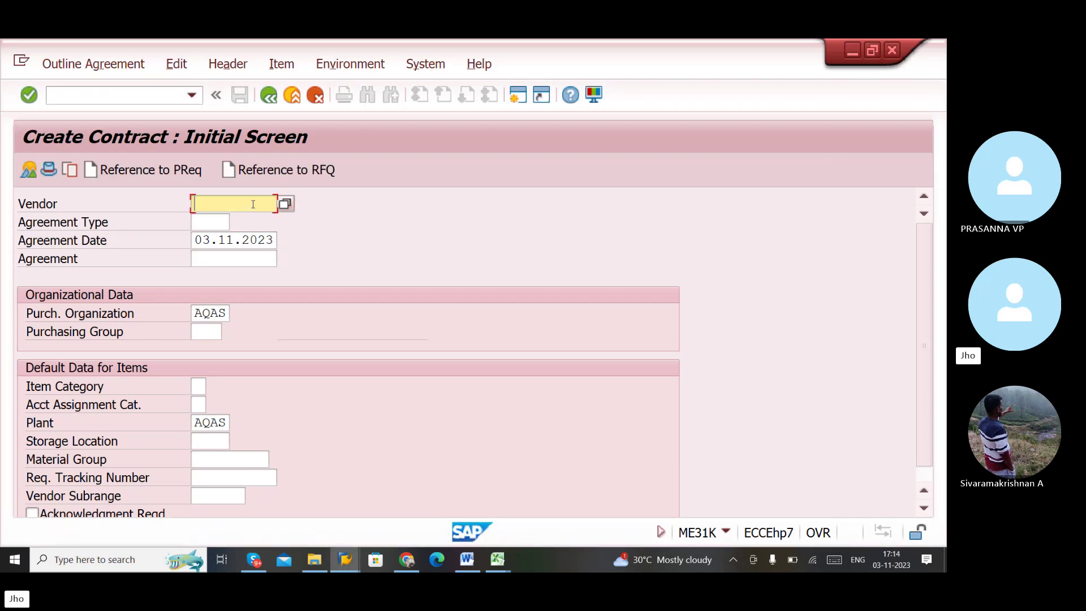
key(ctrl+v)
- Set the agreement type to MK (Quantity contract) from the possible entries and the purchasing group to AQA
click(210, 236)
click(209, 225)
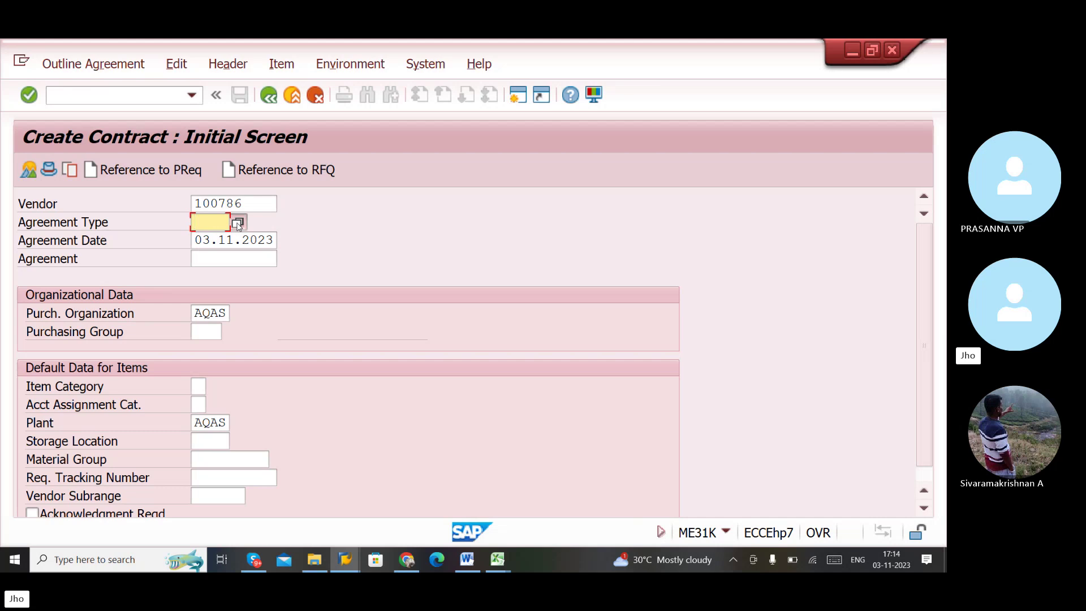
key(Return)
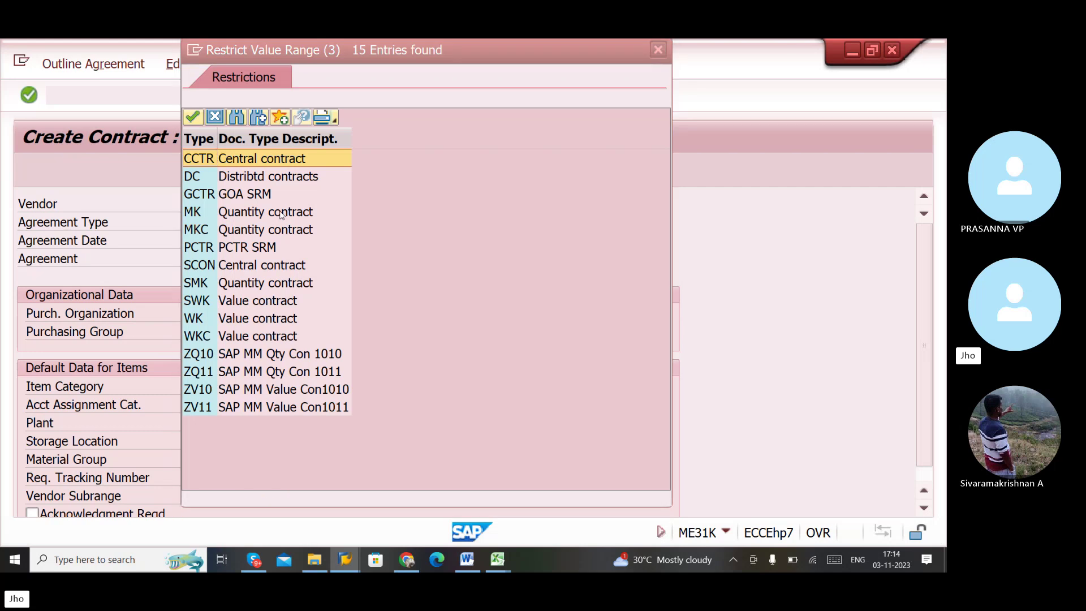
click(232, 212)
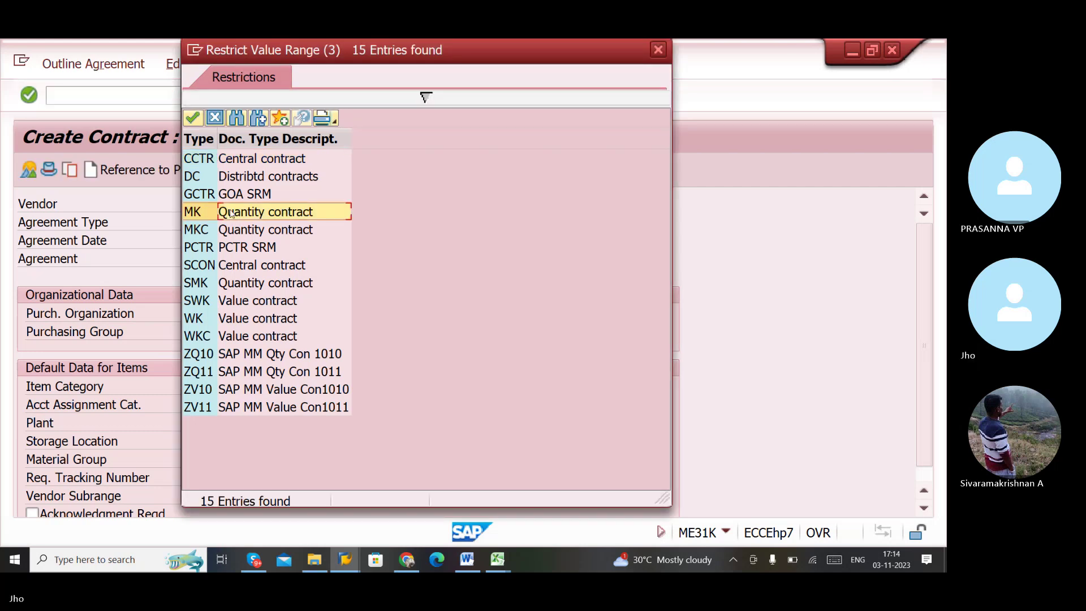
double_click(231, 213)
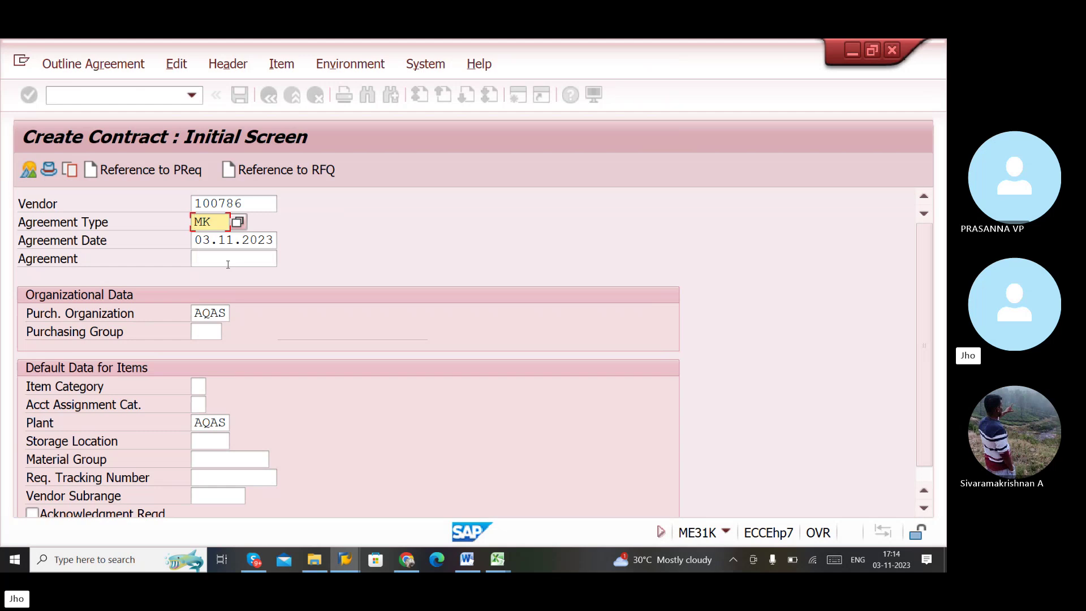
click(211, 335)
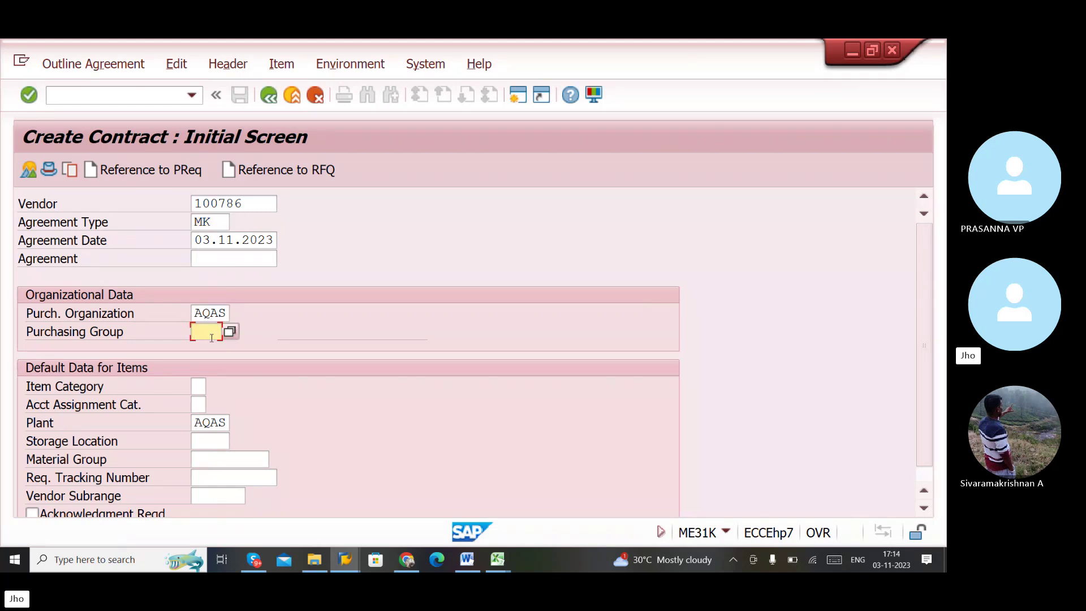
text(AQA)
click(299, 408)
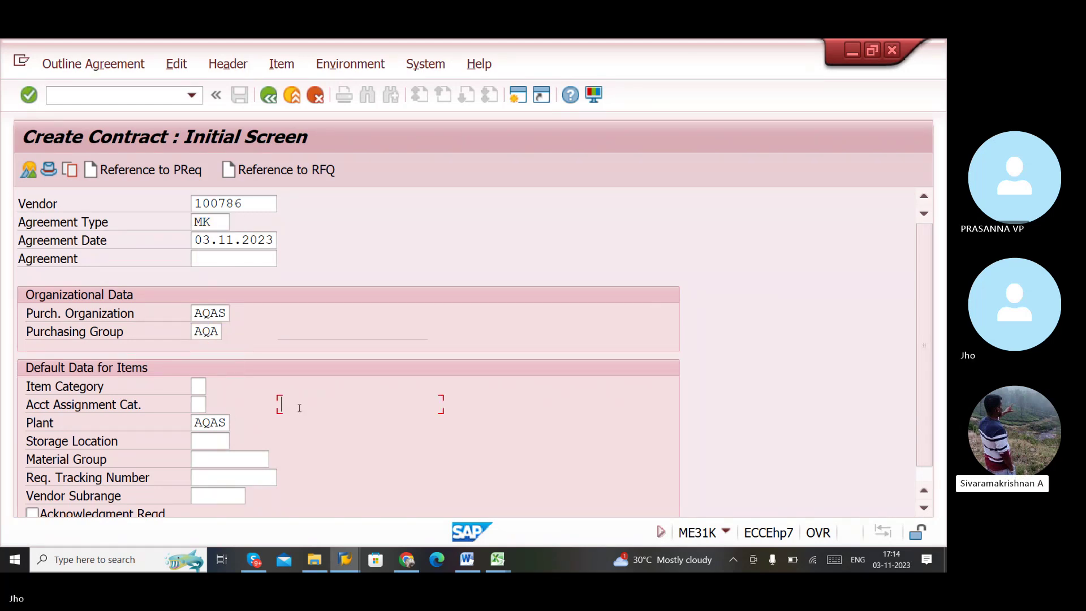
- Review the possible agreement types for the contract and pick MK (Quantity contract) again
click(238, 222)
click(243, 226)
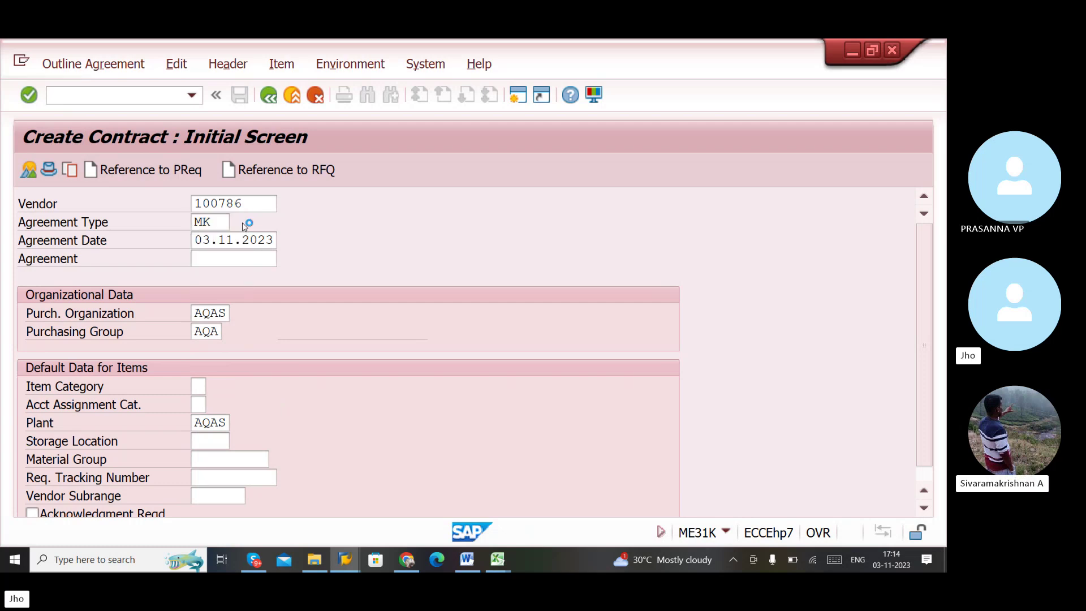
click(242, 222)
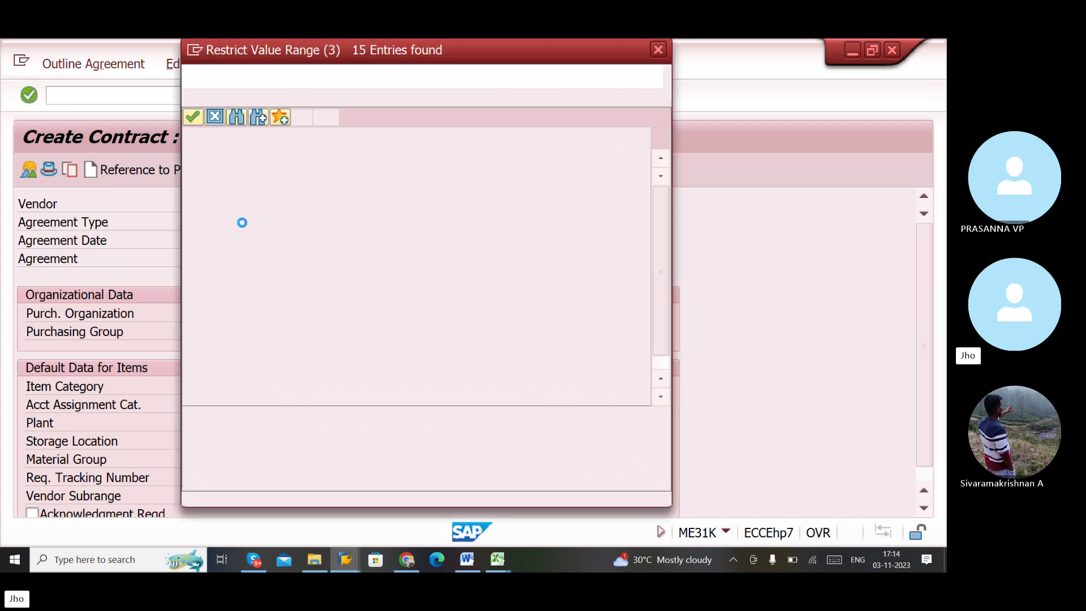
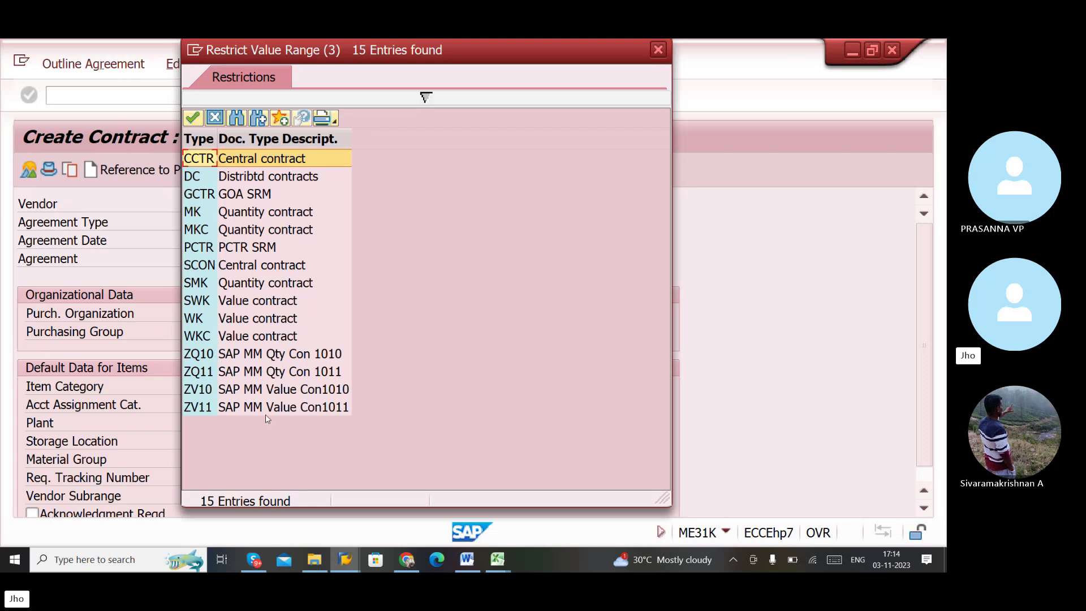
double_click(199, 211)
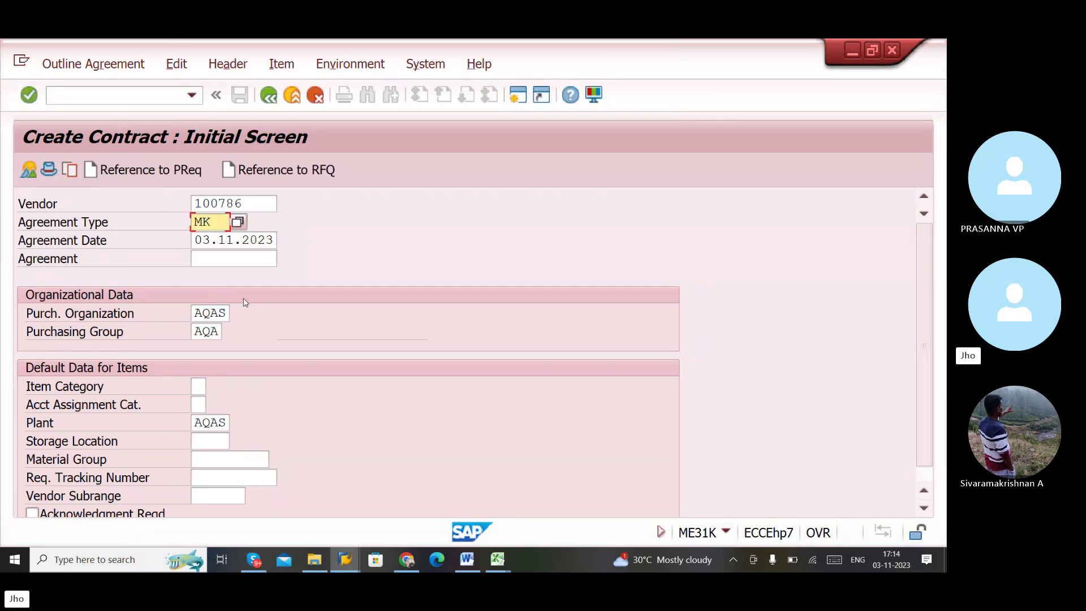
- Set the default storage location to A100 and continue to the contract's header data
click(209, 444)
text(A100)
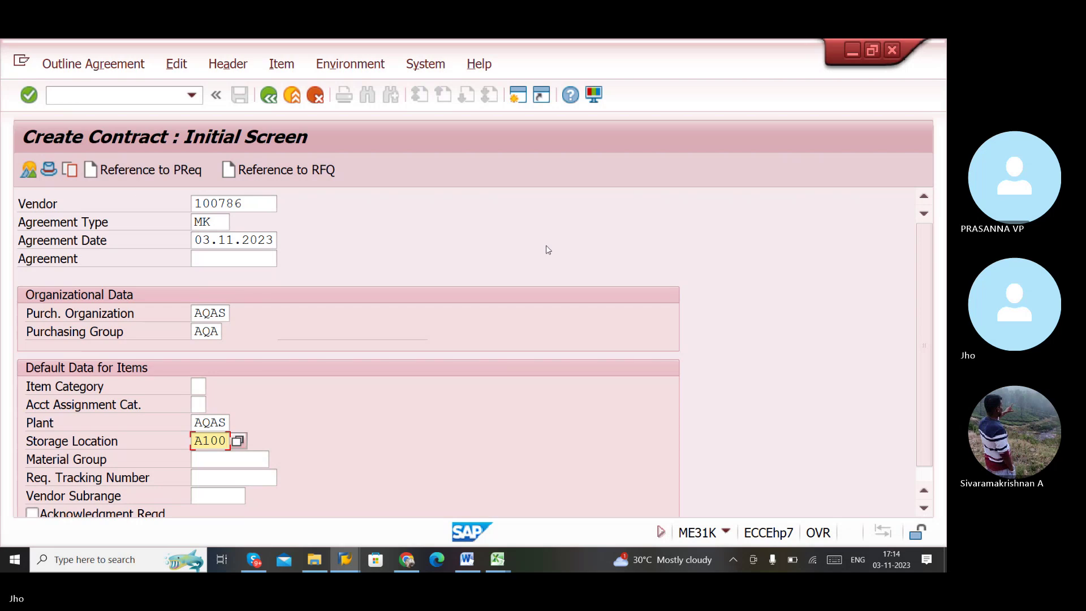
key(Return)
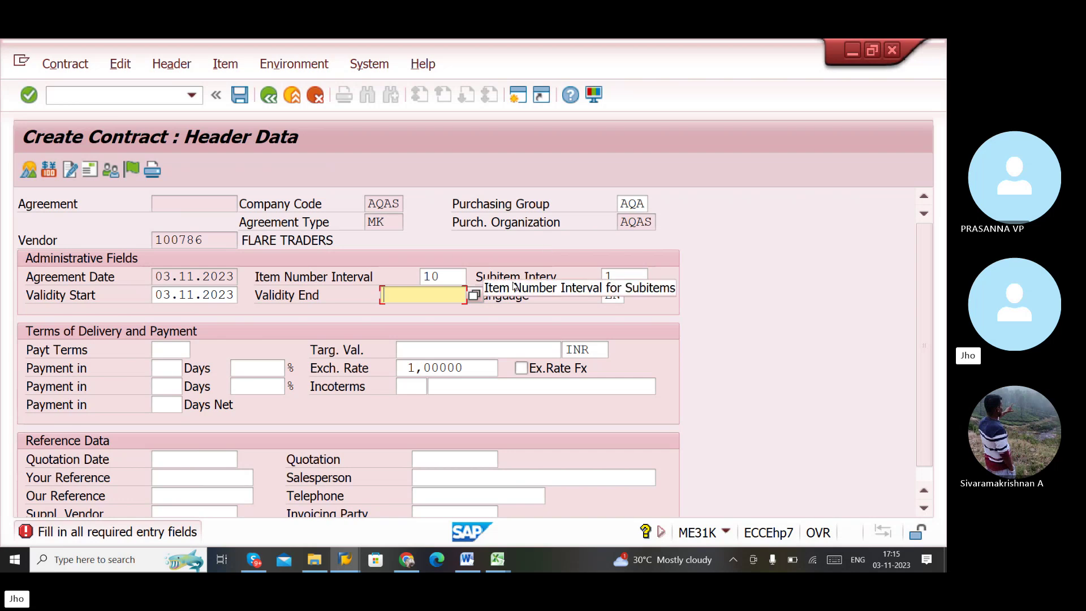
- Set the contract's validity end to 28.08.2024 and continue to the item overview
click(474, 295)
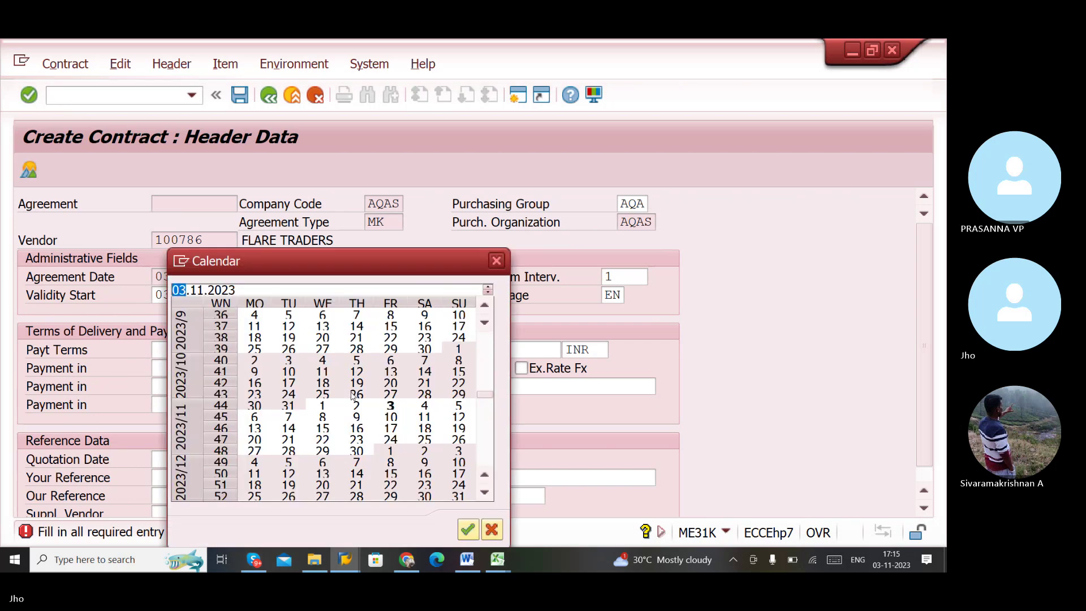
scroll(351, 396, down, 1)
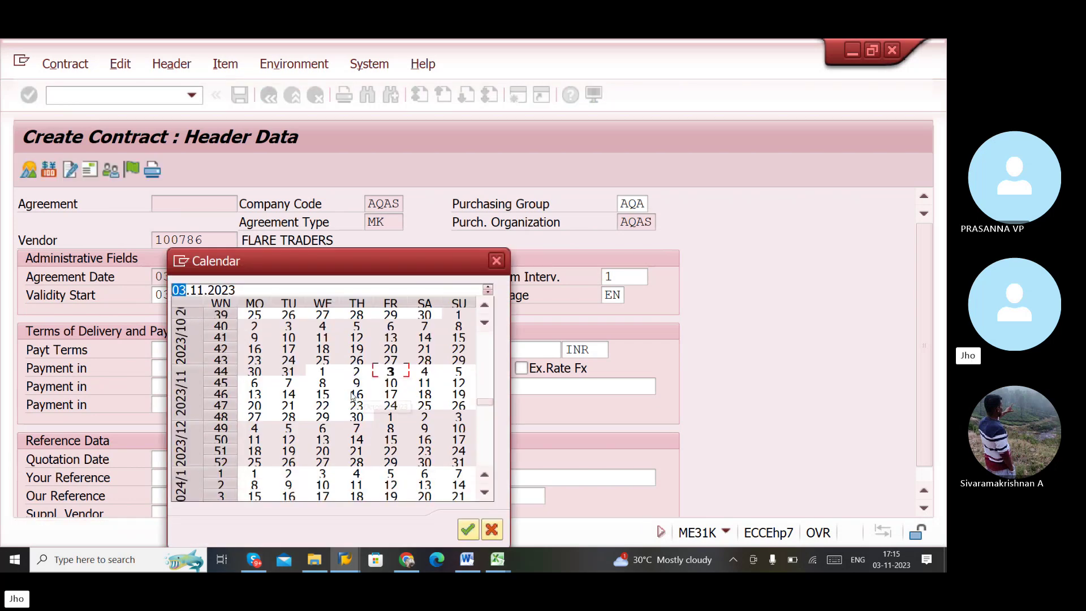
scroll(352, 396, down, 11)
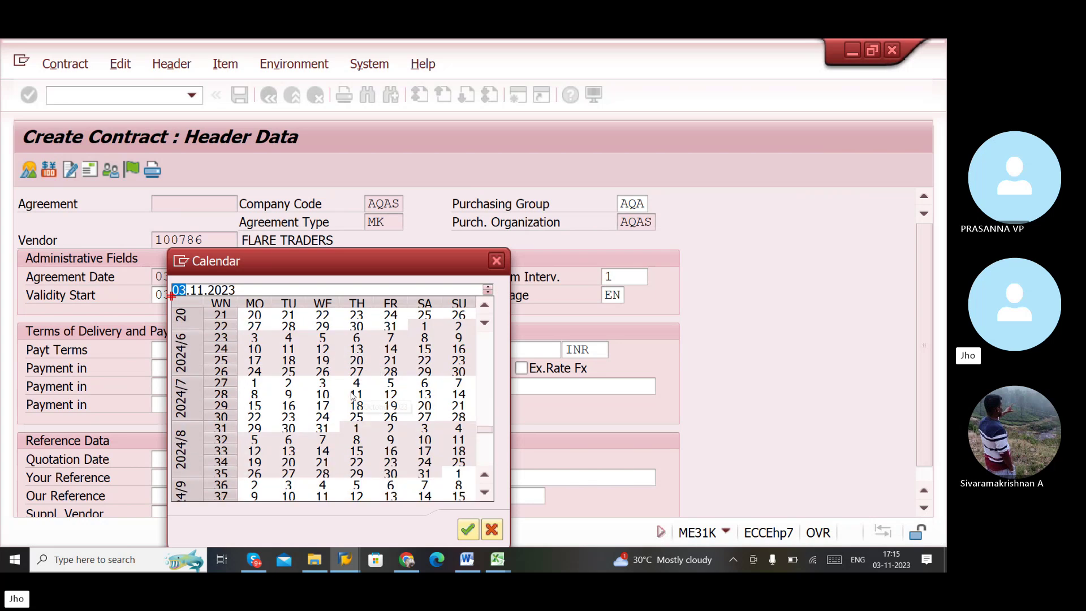
scroll(351, 396, down, 12)
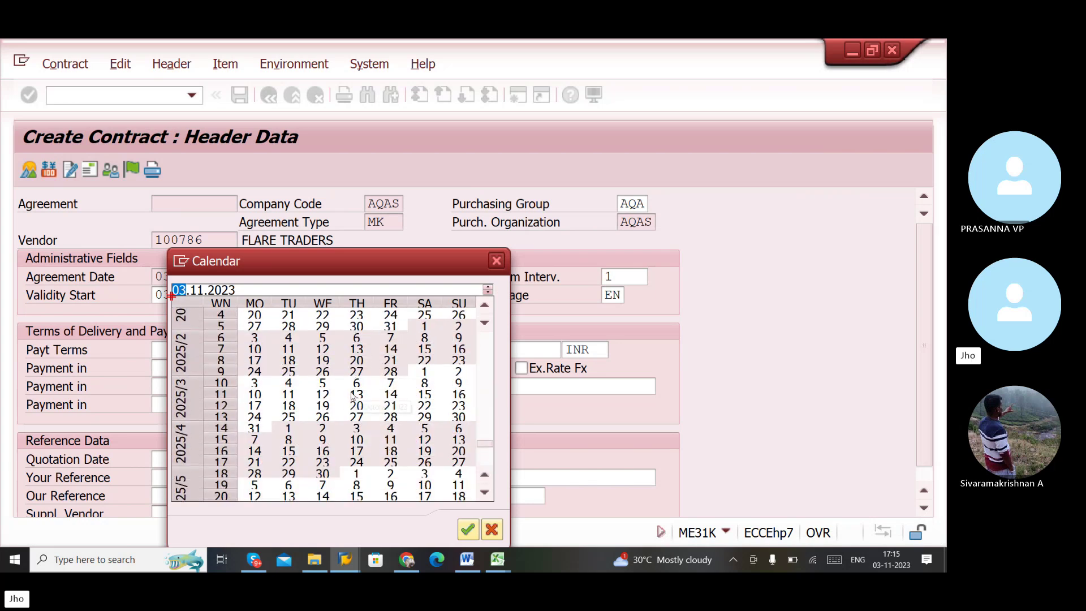
scroll(352, 395, down, 20)
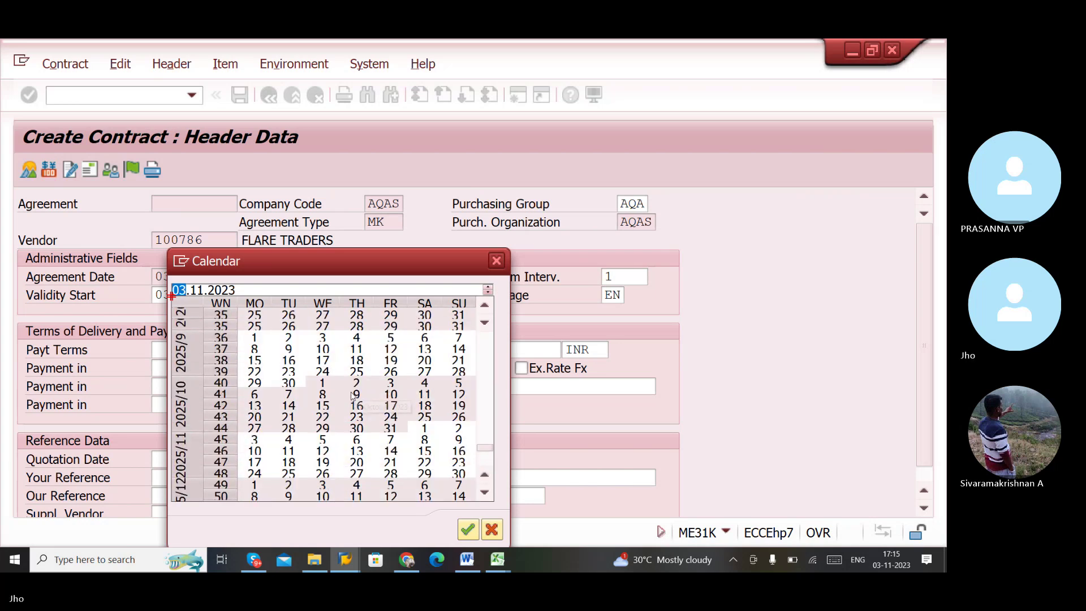
scroll(352, 396, up, 2)
double_click(351, 395)
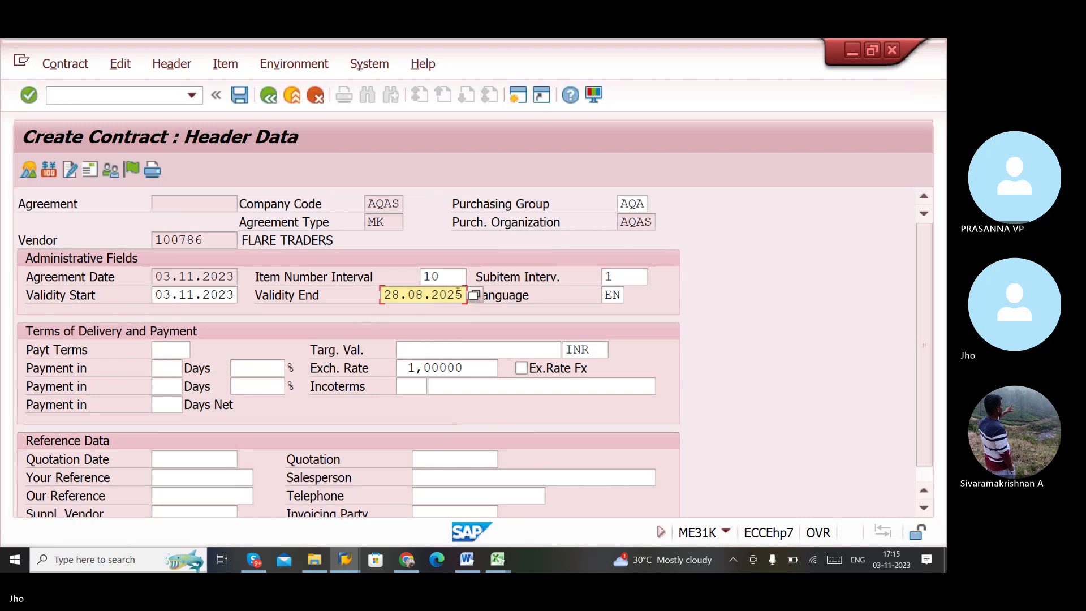
click(457, 293)
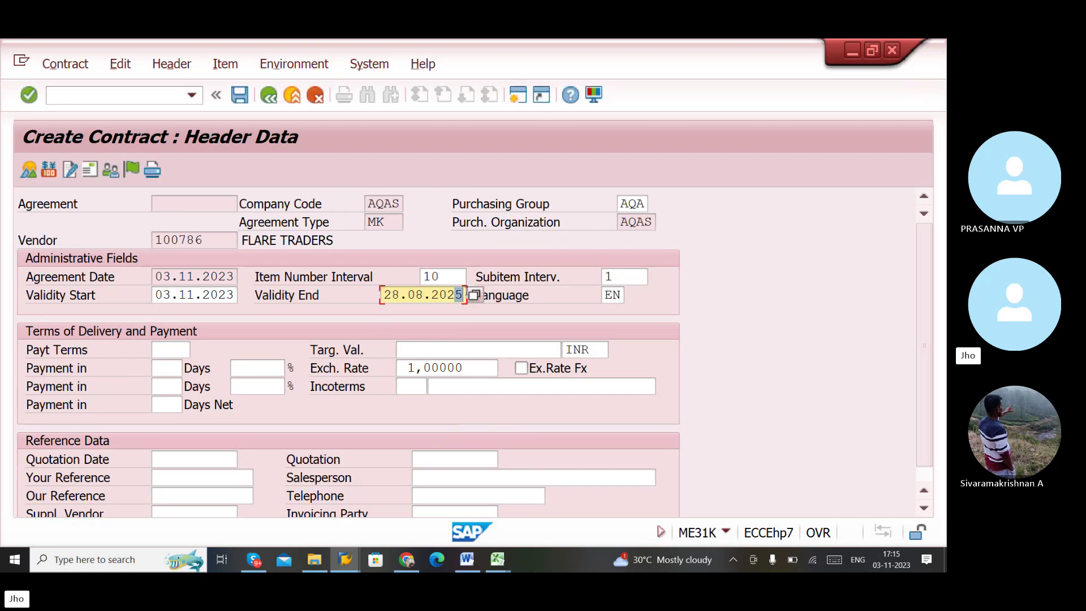
text(4)
key(Return)
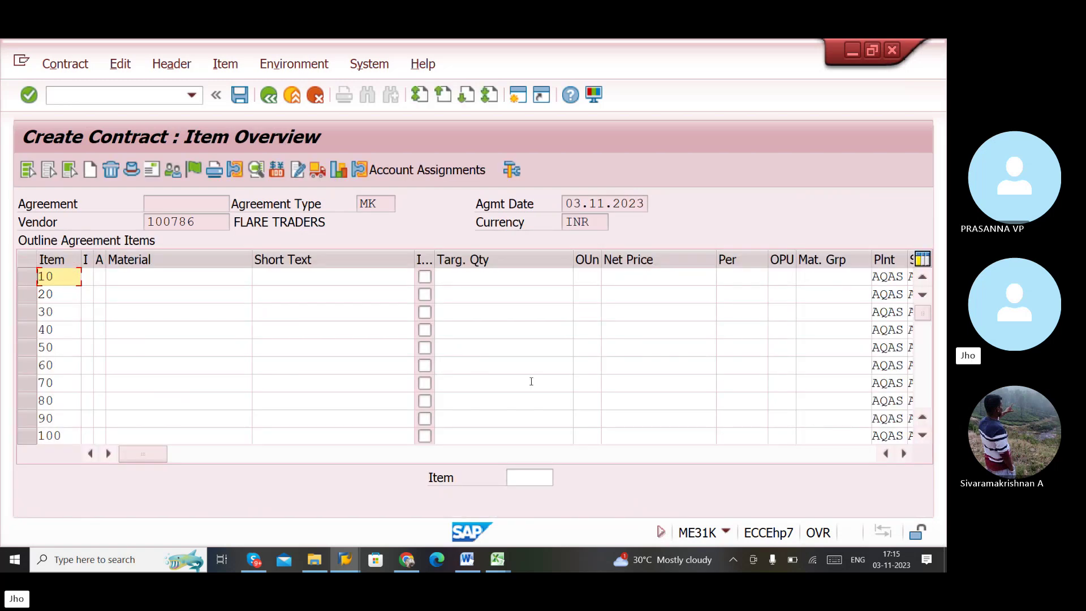
- Enter material 77777979 for item 10 of the contract
click(202, 279)
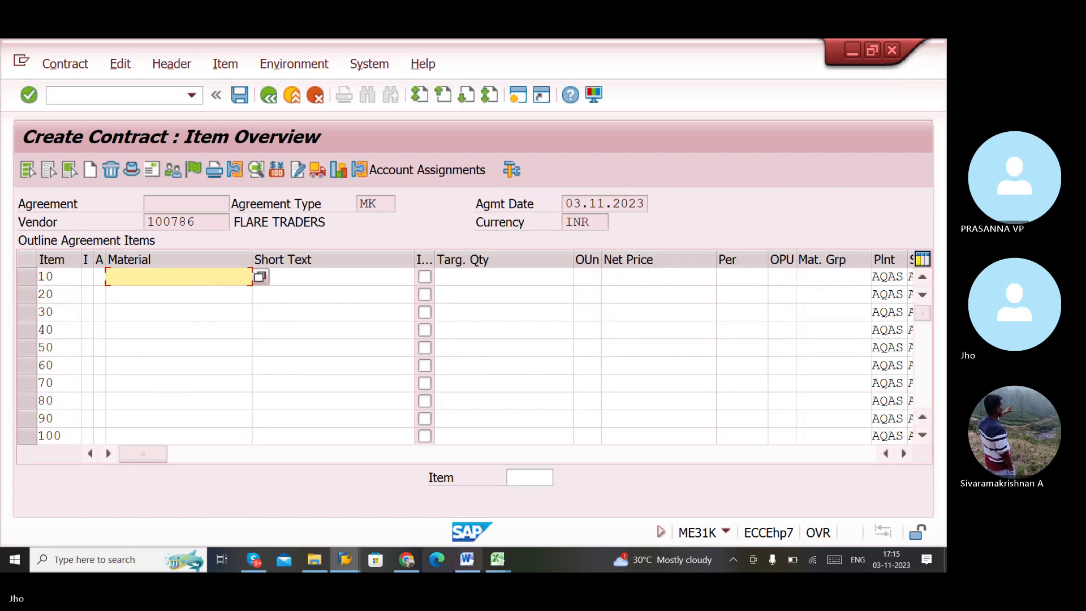
mouse_move(481, 558)
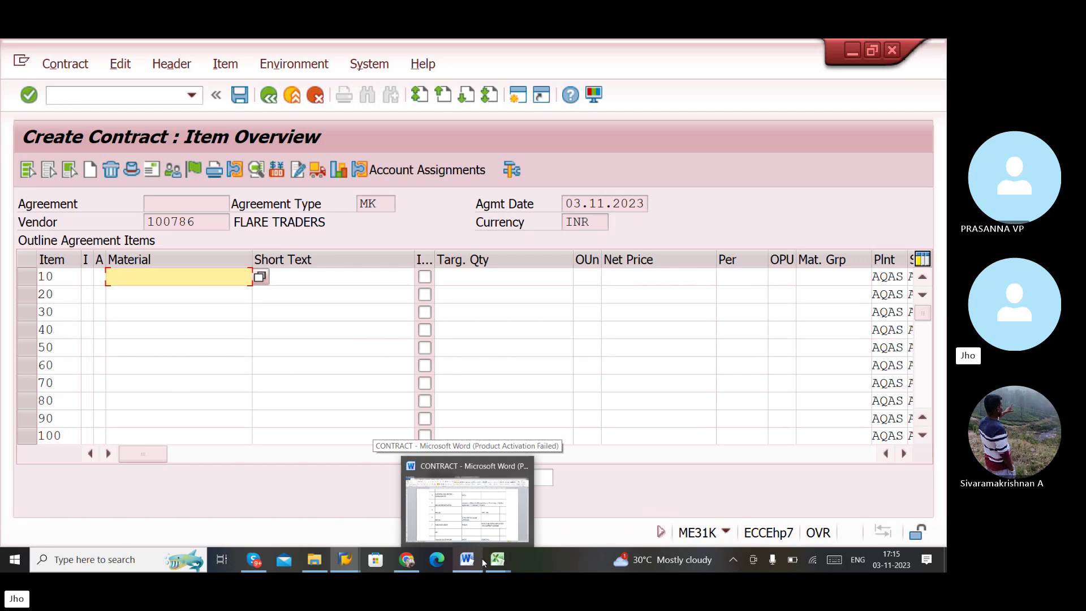
text(7)
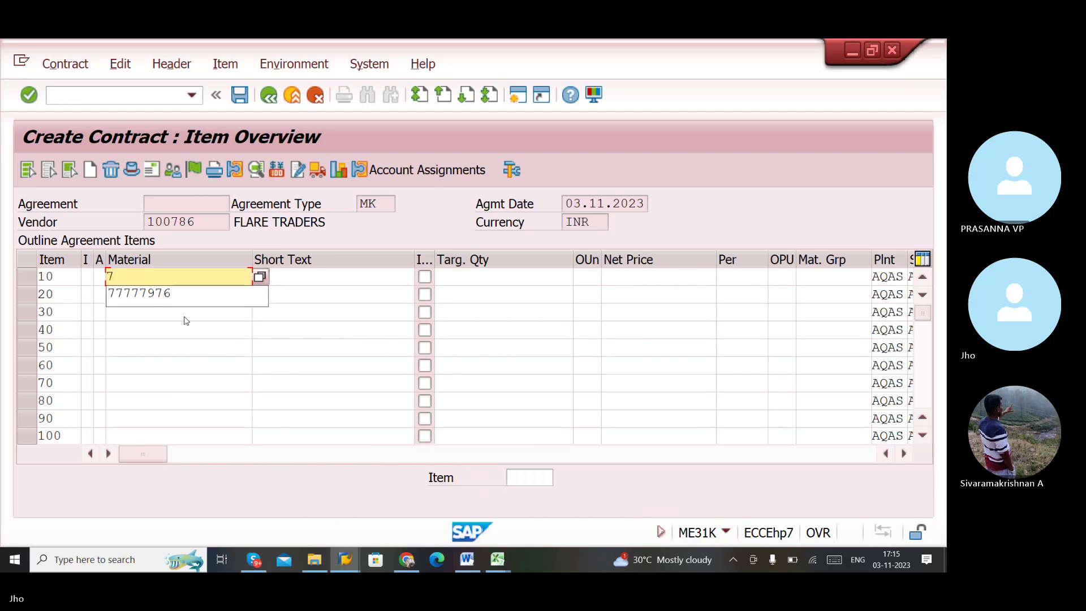
click(160, 293)
key(BackSpace)
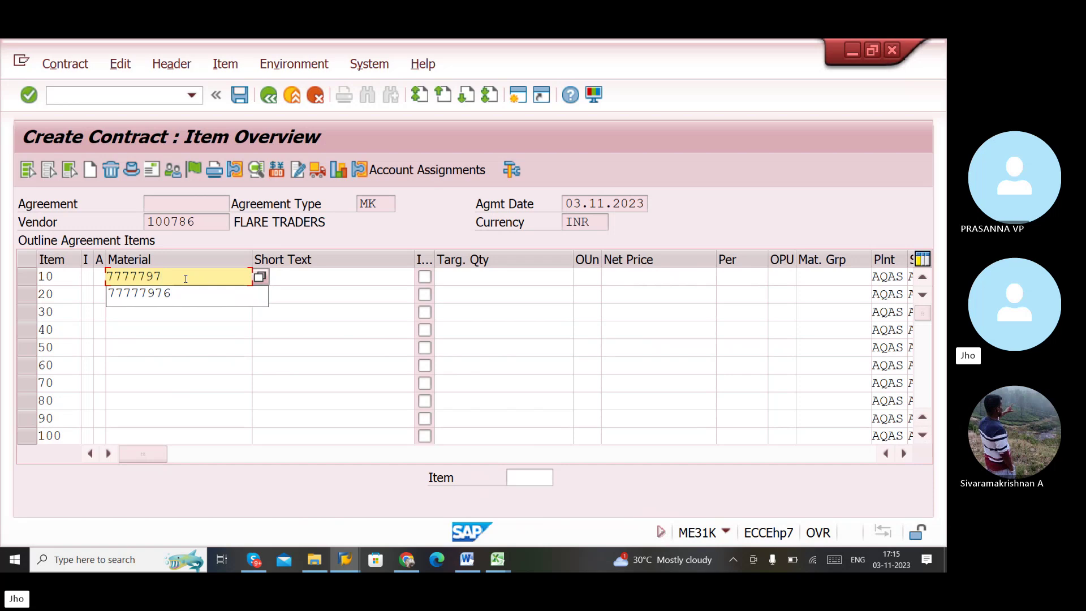
text(9)
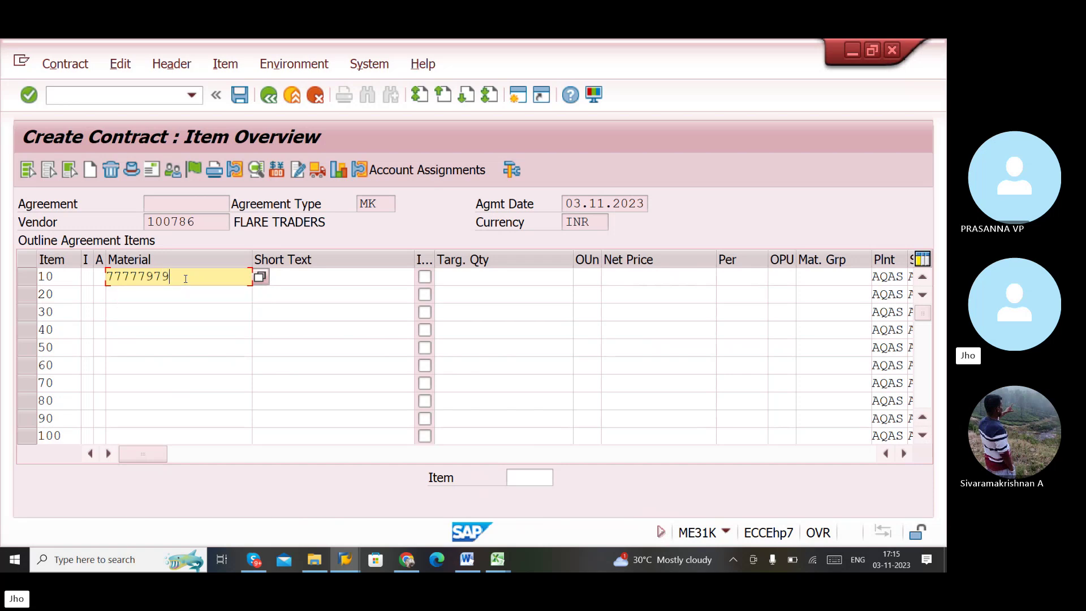
- Set the target quantity of item 10 to 100 and confirm the line
click(483, 276)
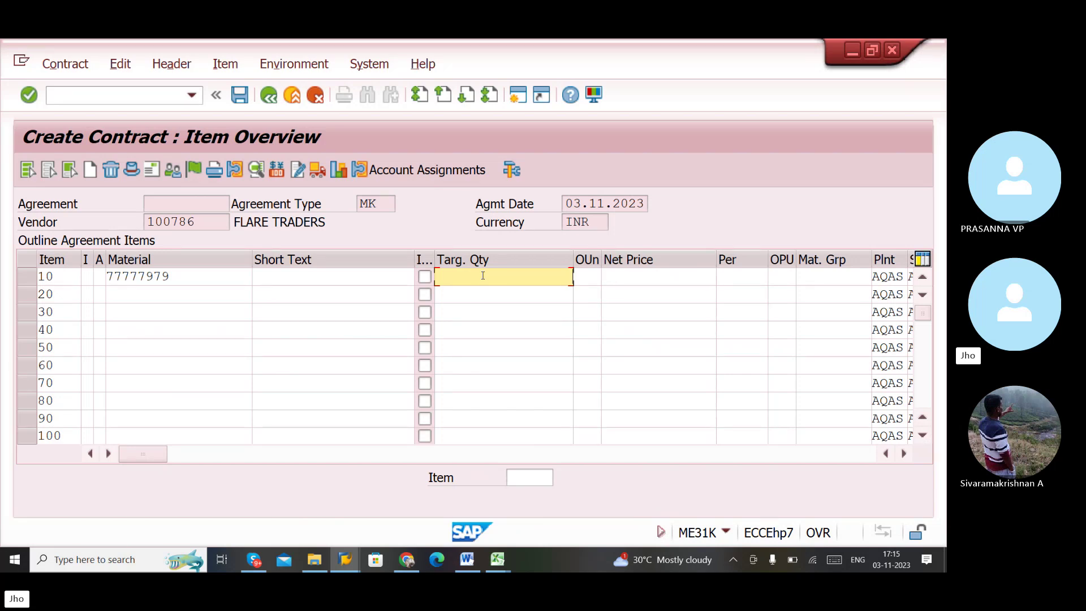
text(2)
key(BackSpace)
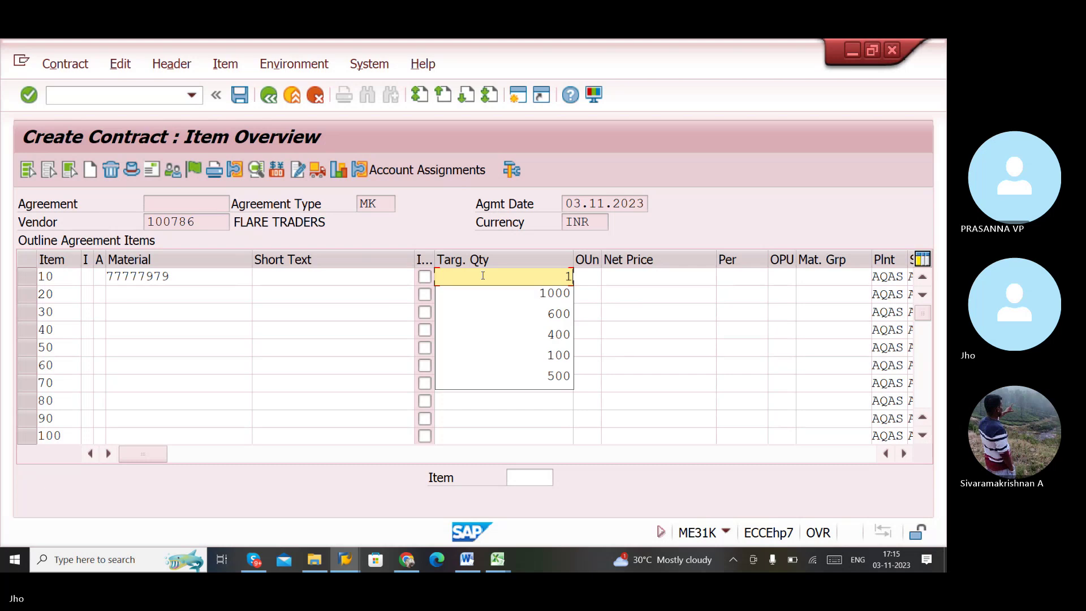
text(10)
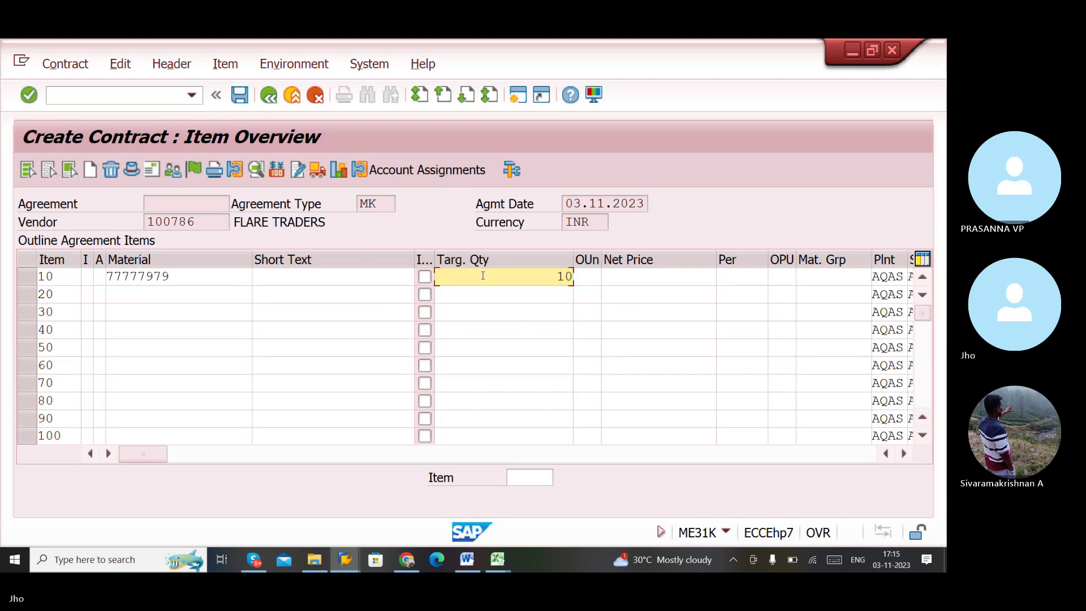
text(0)
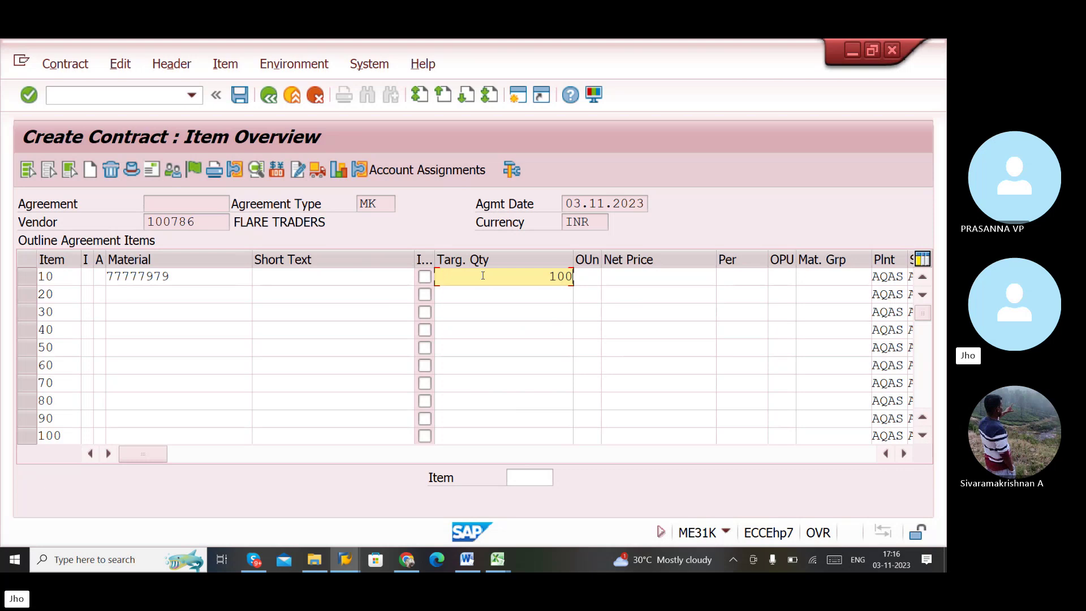
key(Return)
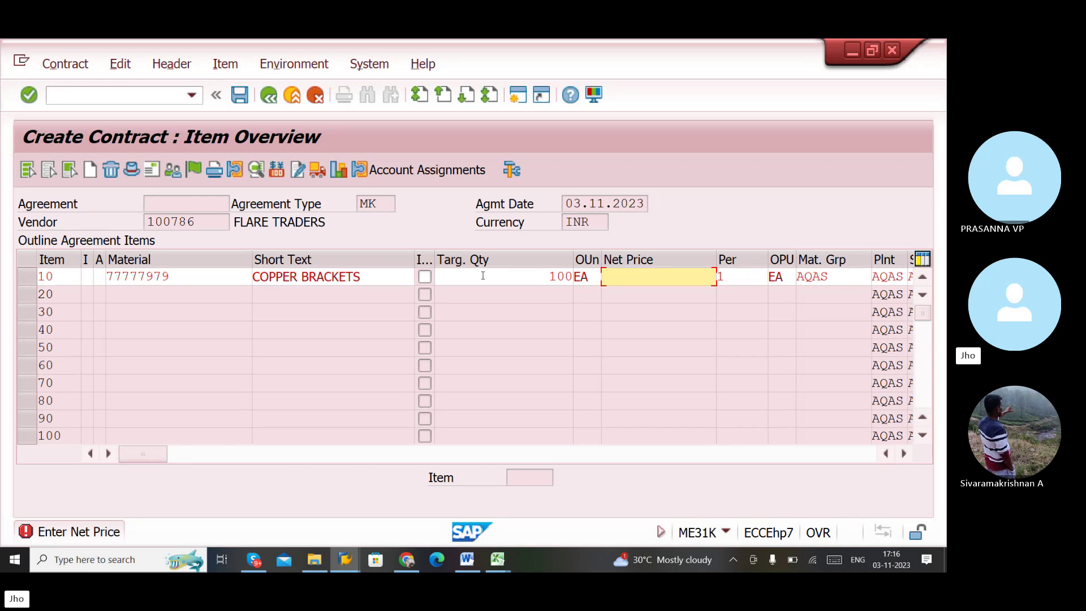
- Set the net price of item 10 to 95 and save the quantity contract
text(5)
key(Return)
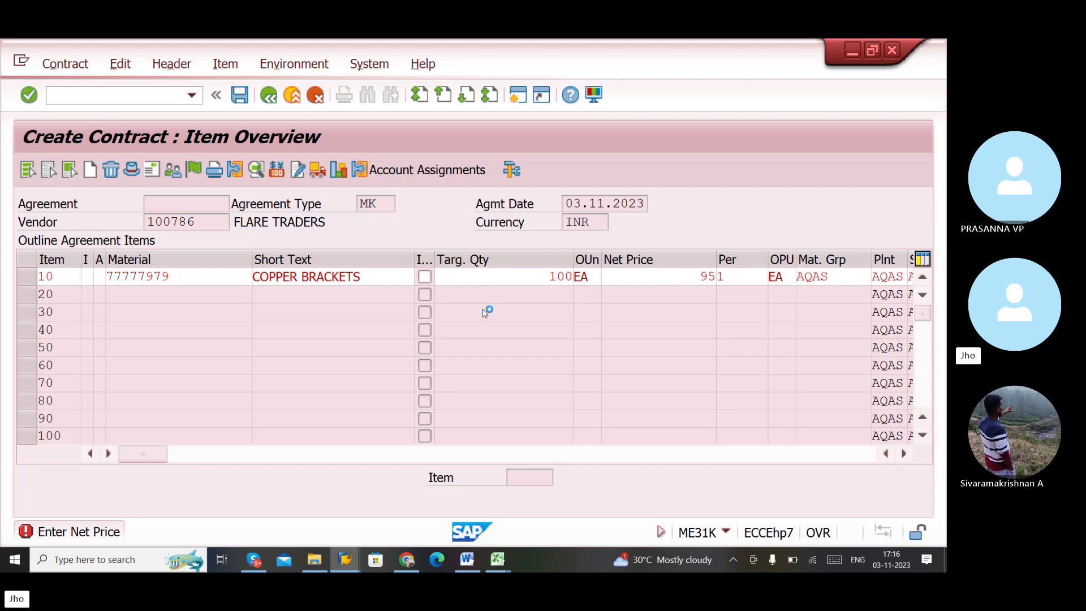
key(ctrl+s)
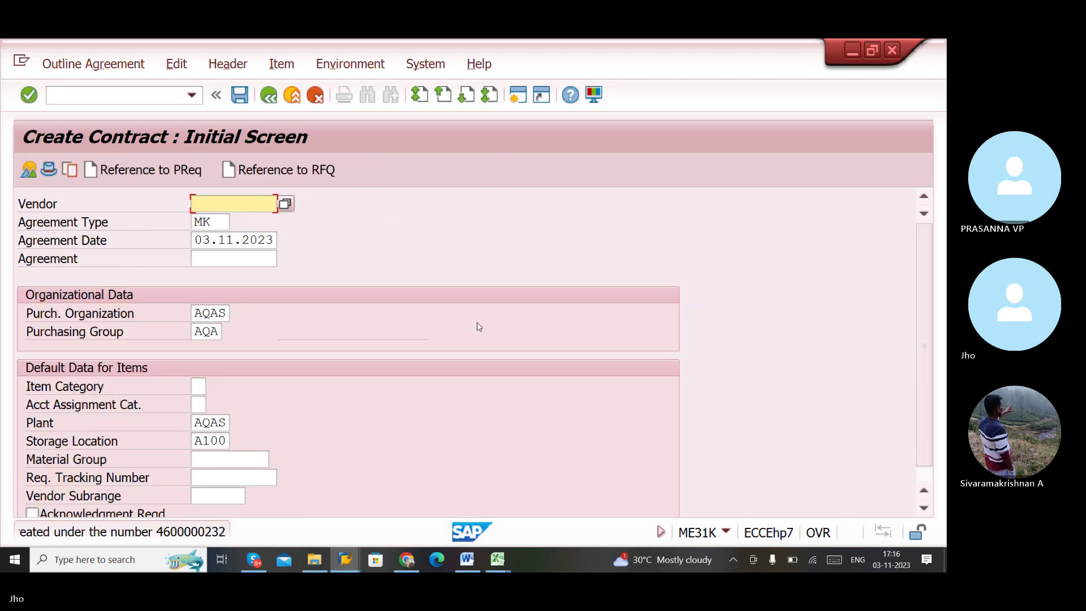
- Copy the contract creation message from its detail view into cell D7 of Book1 in Excel
double_click(183, 534)
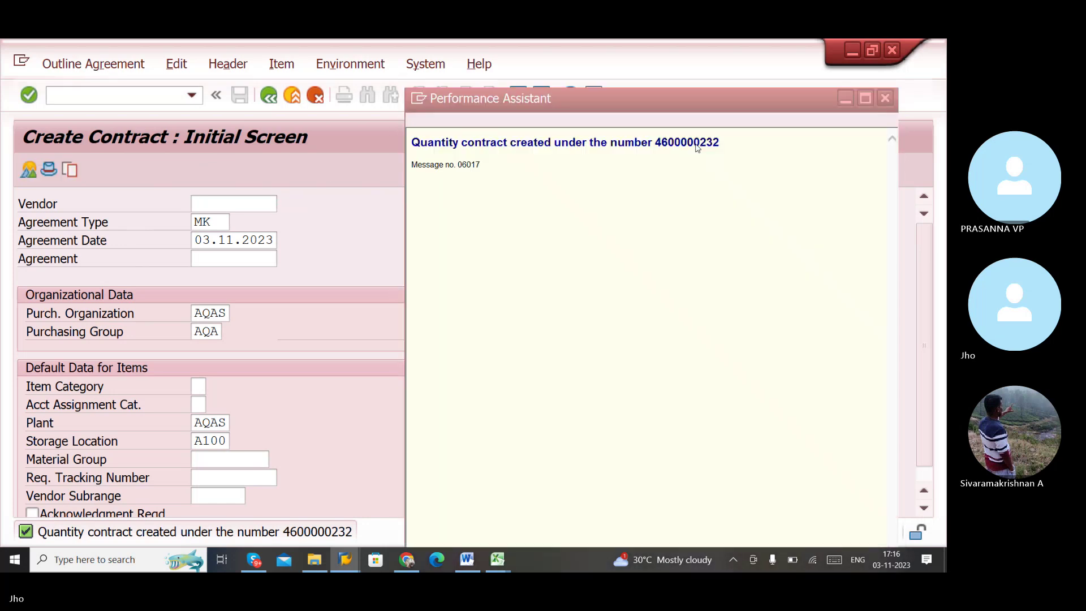
drag(736, 150, 385, 149)
key(ctrl+c)
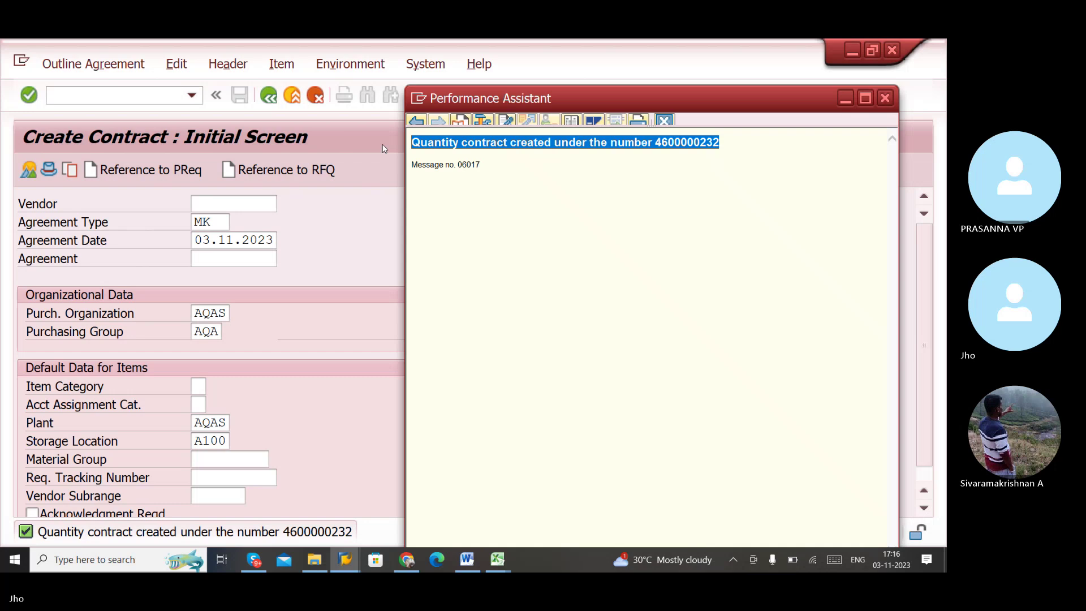
click(497, 559)
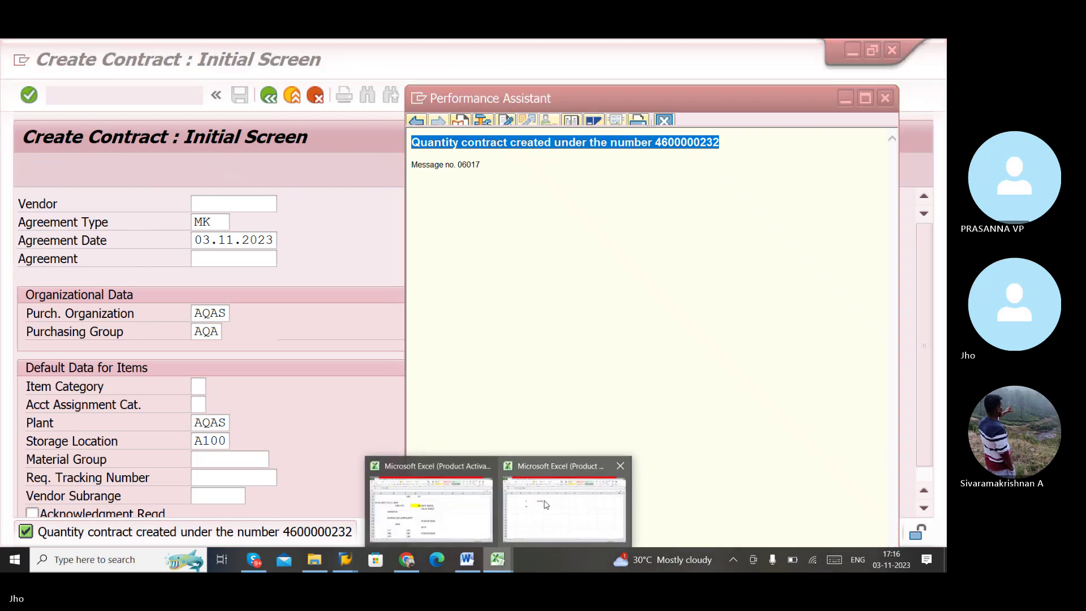
click(511, 466)
click(266, 308)
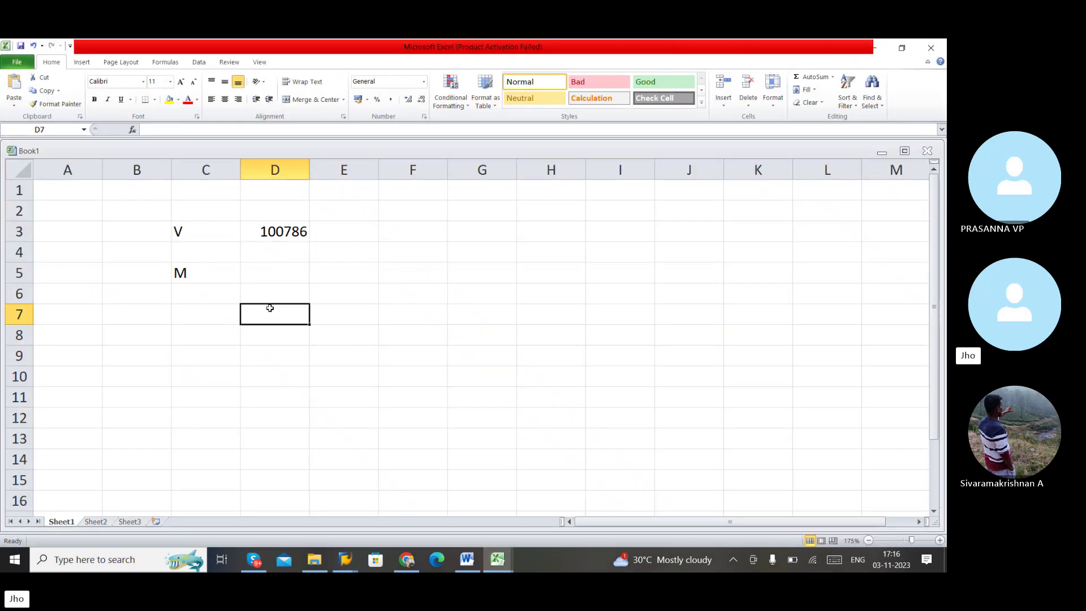
key(ctrl+v)
click(390, 399)
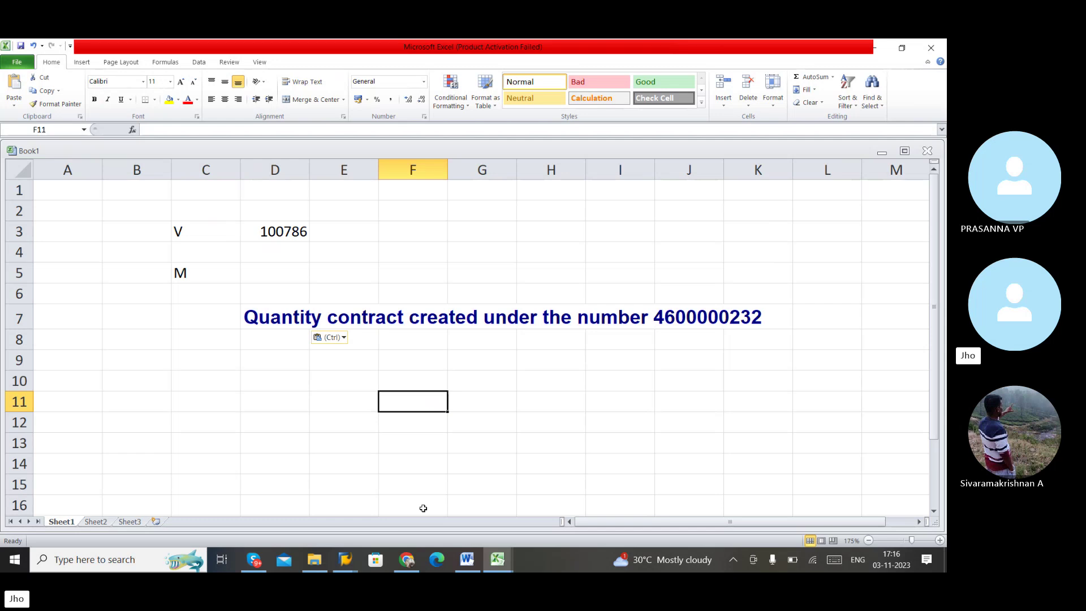
- Check the purchase order step in the CONTRACT Word document and start transaction ME21N from the SAP contract session
click(465, 561)
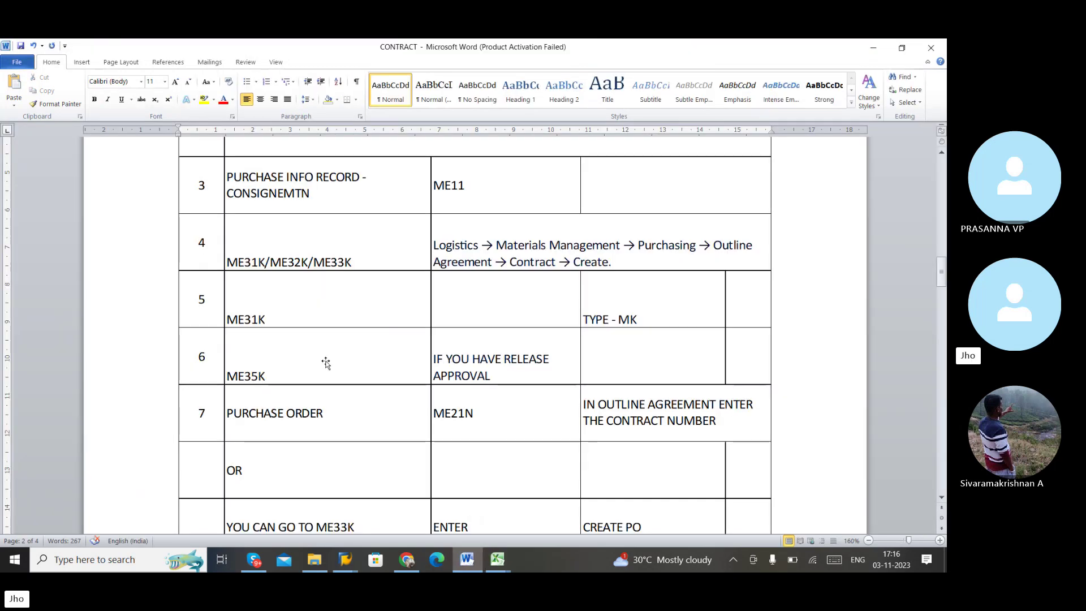
click(338, 399)
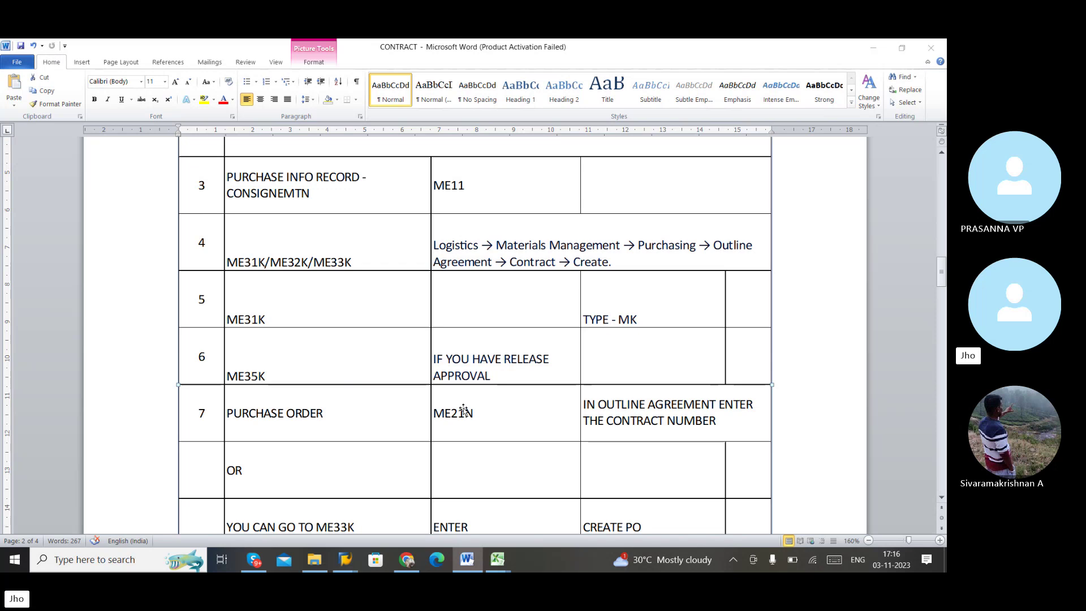
key(alt+Tab)
mouse_move(345, 560)
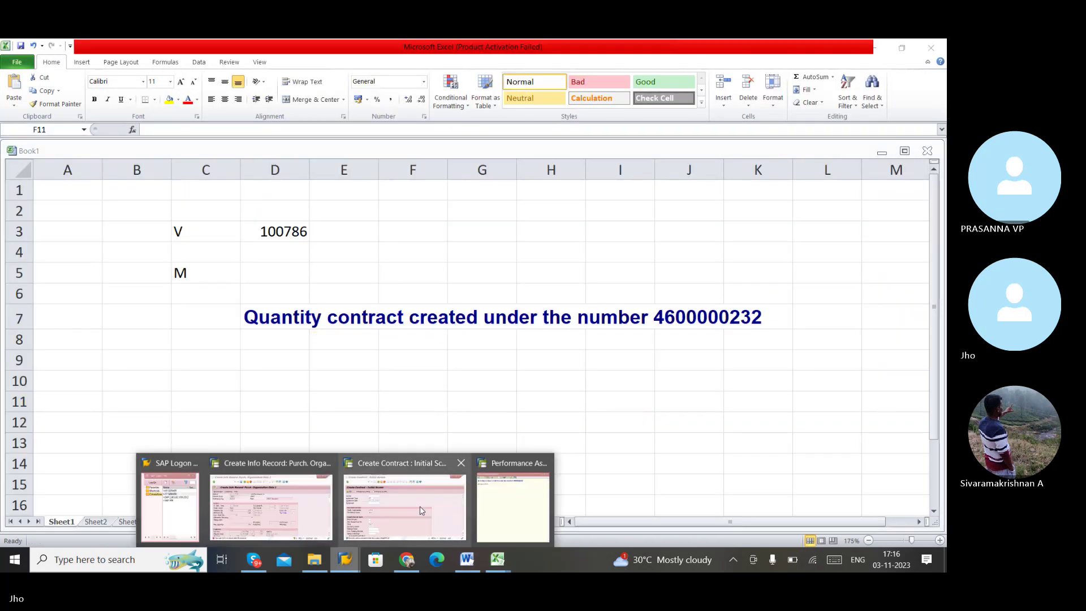
click(421, 510)
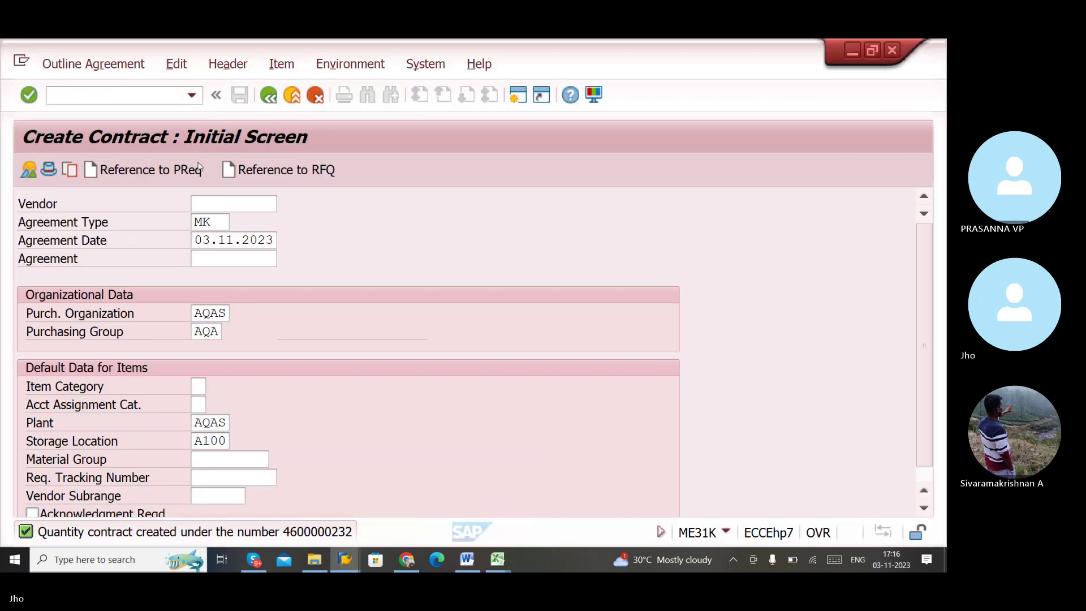
click(137, 95)
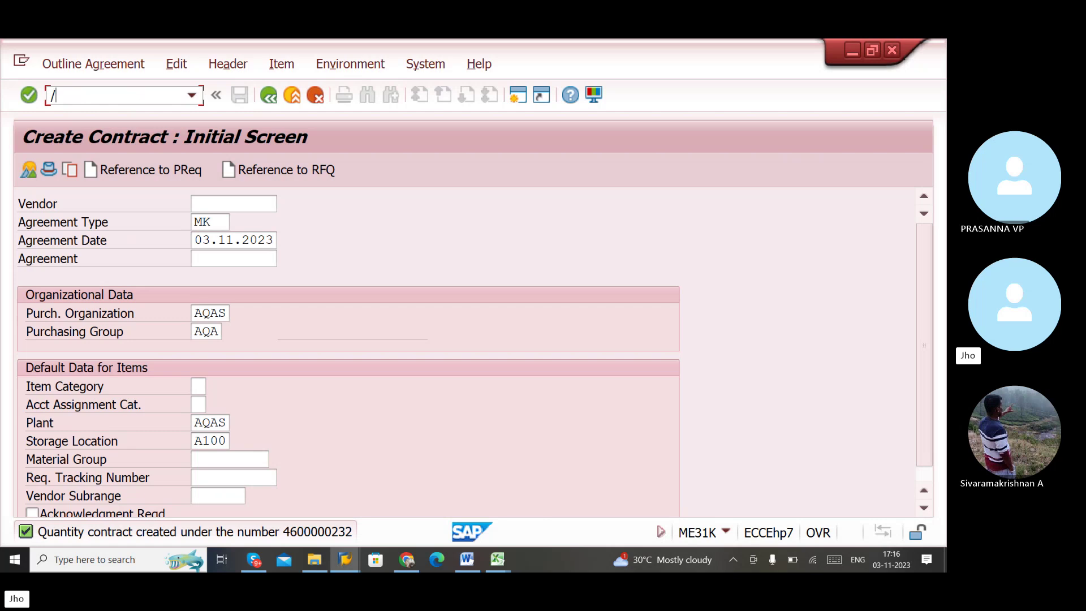
text(/NME21N)
key(Return)
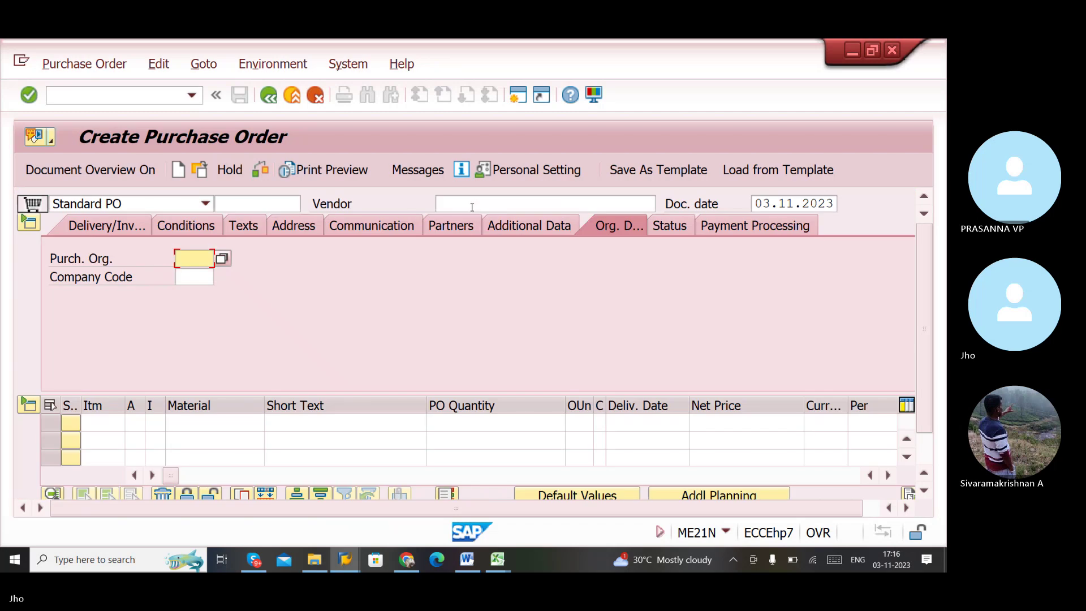
- Go to the Outline Agreement field in the first line of the purchase order's item overview
click(514, 425)
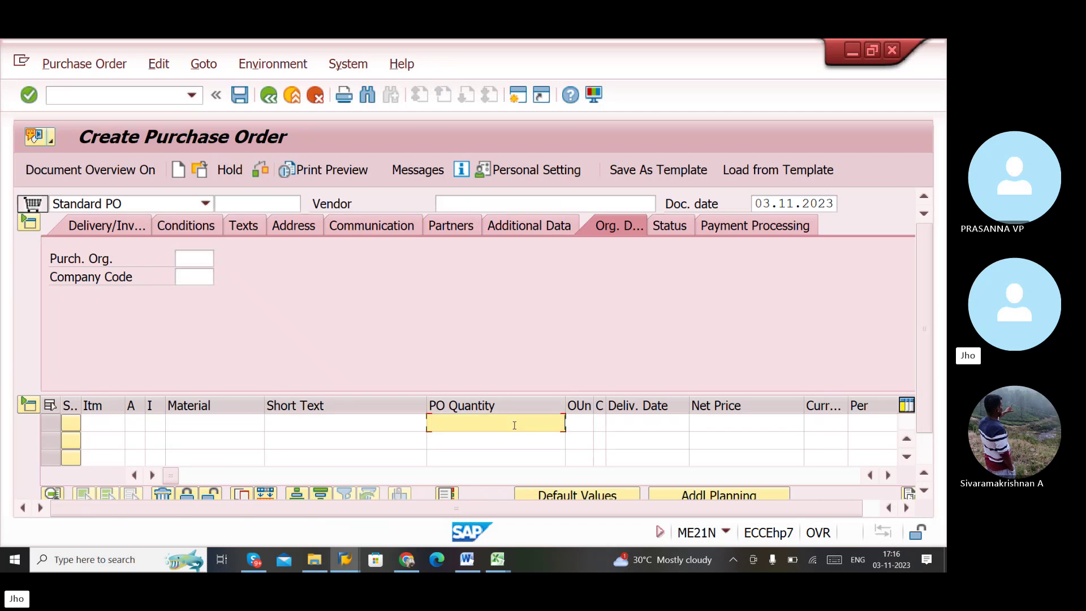
key(Tab)
key(Tab)
key(Tab)
key(Tab)
key(Tab)
key(Tab)
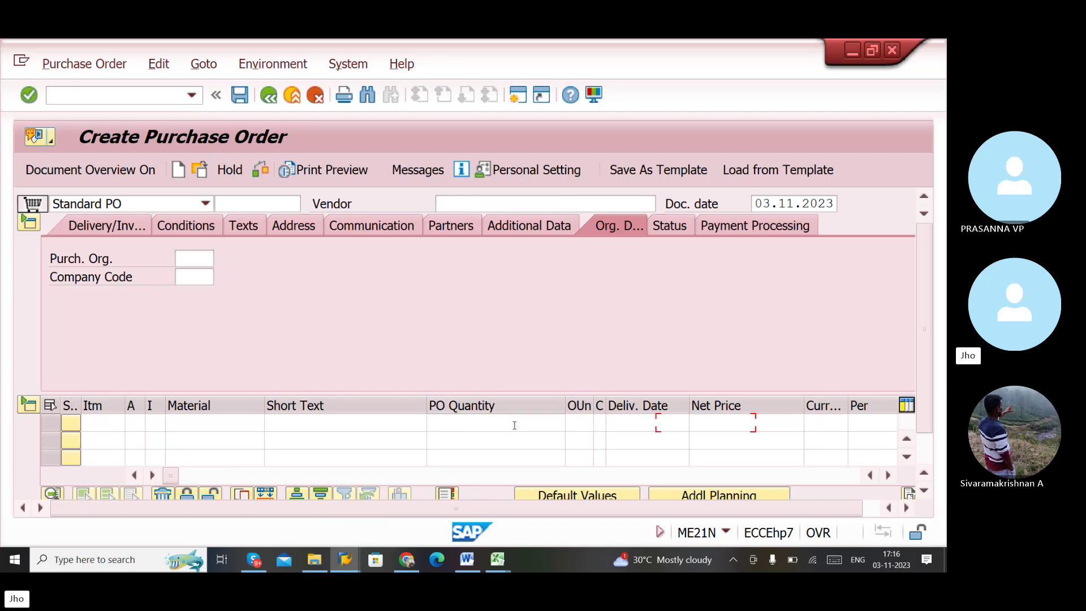
key(Tab)
key(Tab)
key(Tab)
key(Tab)
key(Tab)
key(Tab)
key(Tab)
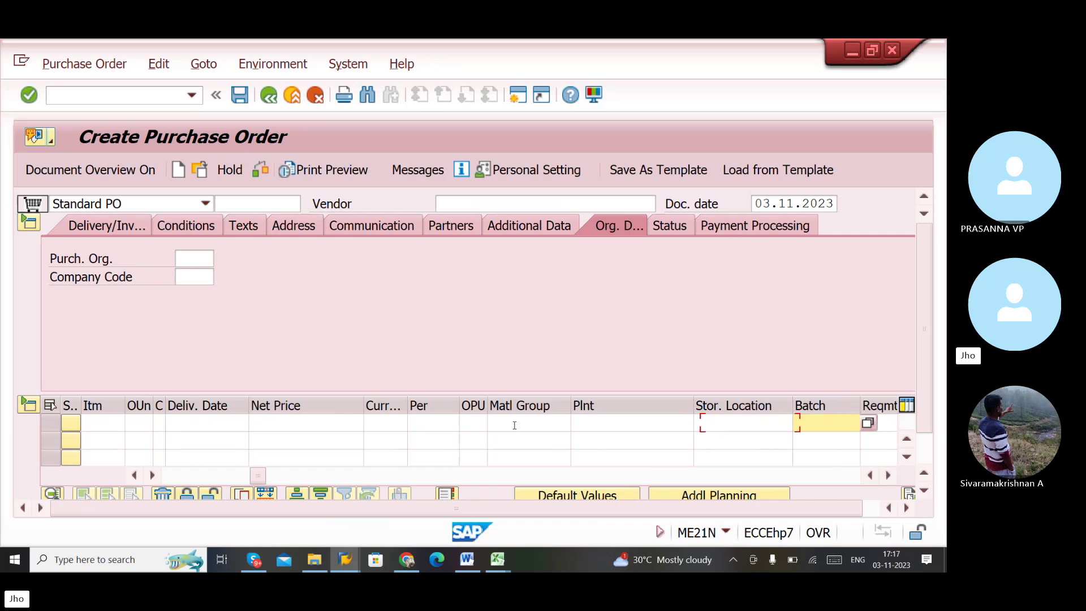
key(Tab)
key(Tab)
key(Tab)
key(Tab)
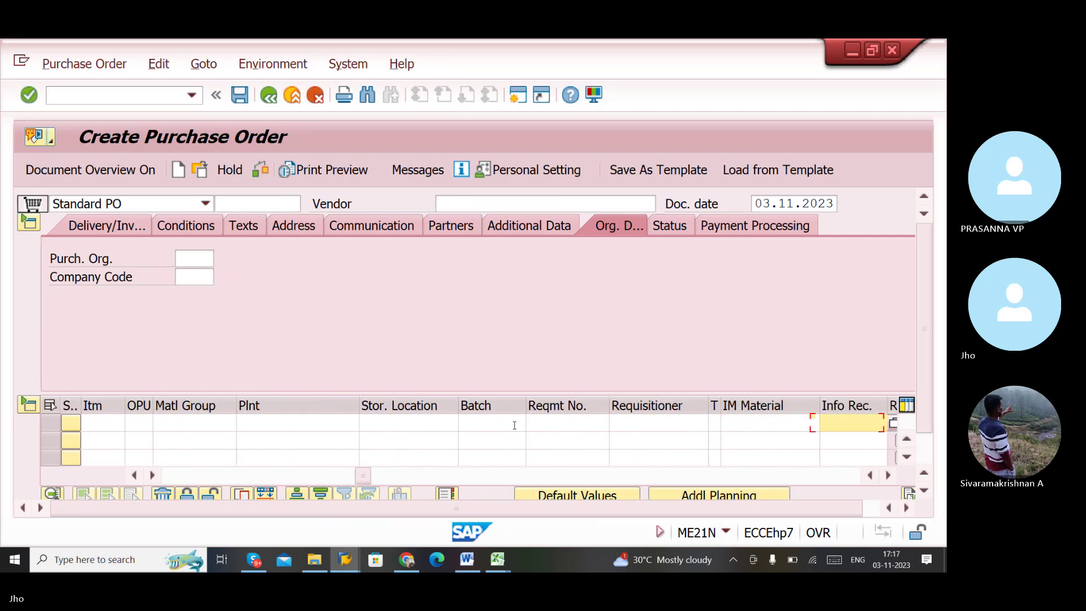
key(Tab)
key(Tab)
key(Tab)
key(Tab)
key(Tab)
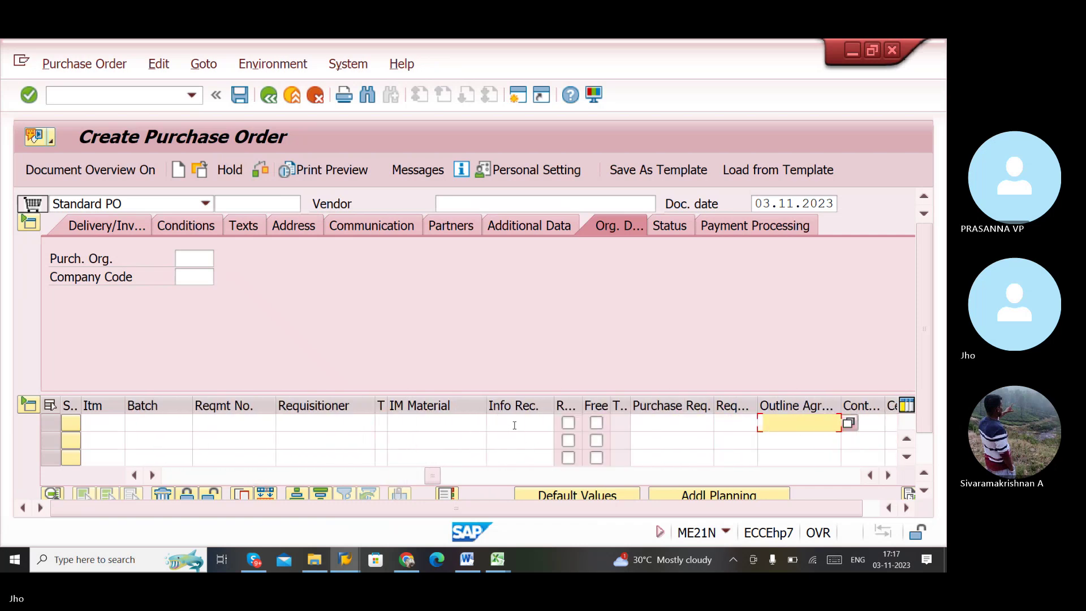
key(Tab)
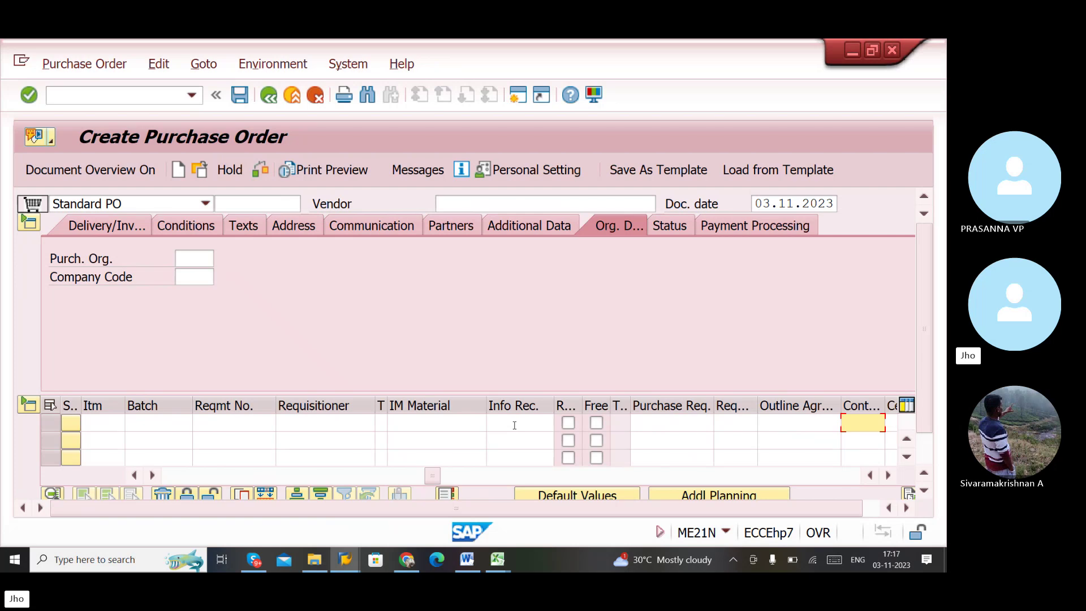
click(780, 424)
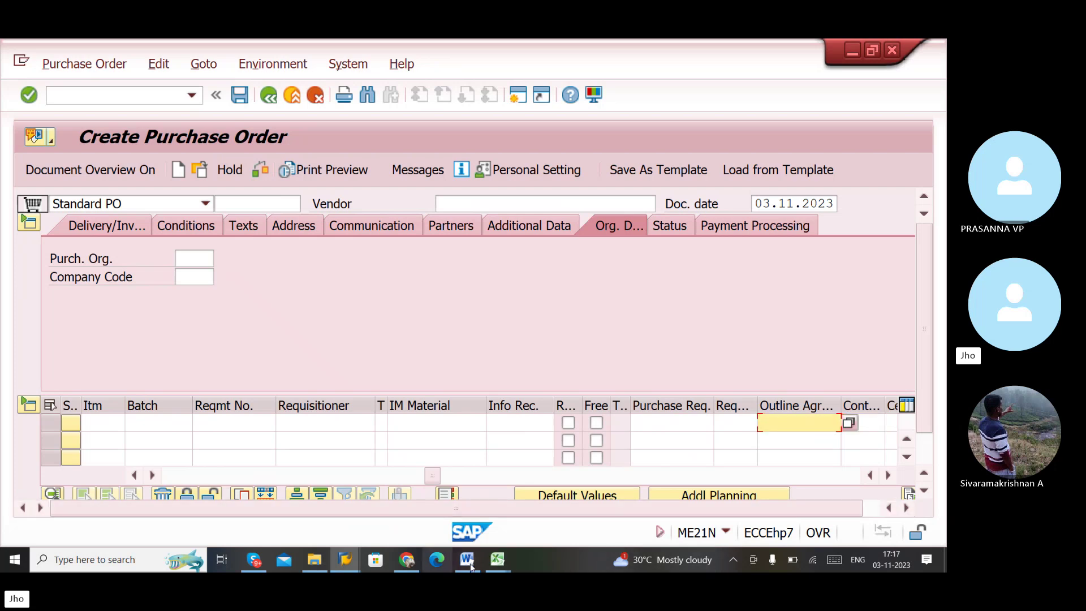
- Copy only the contract number from cell D7 in Excel into the first purchase order item's Outline Agreement field in SAP
mouse_move(497, 560)
click(560, 509)
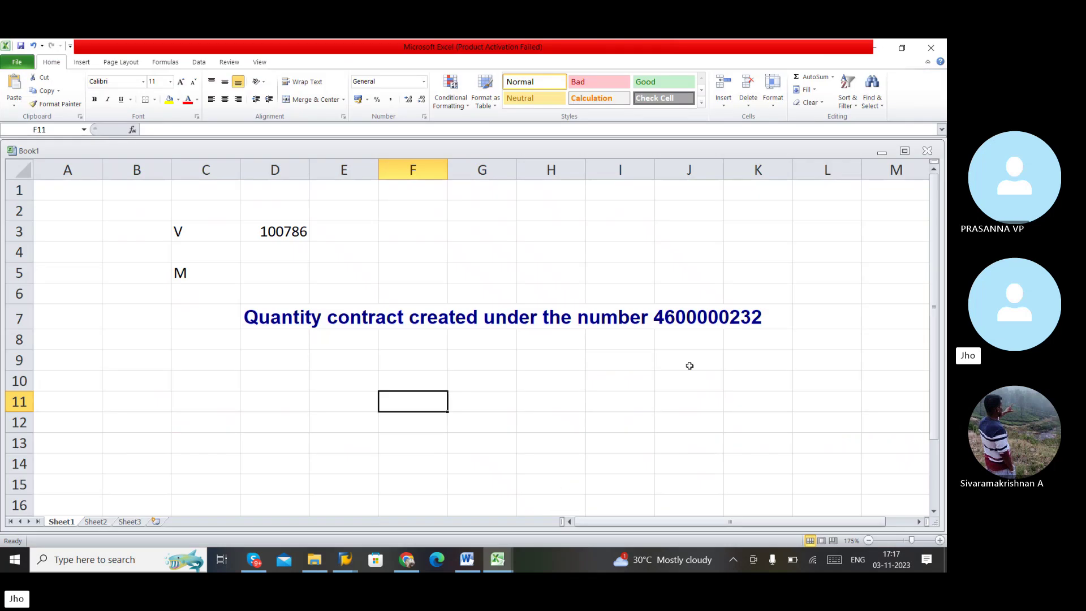
click(635, 316)
click(297, 317)
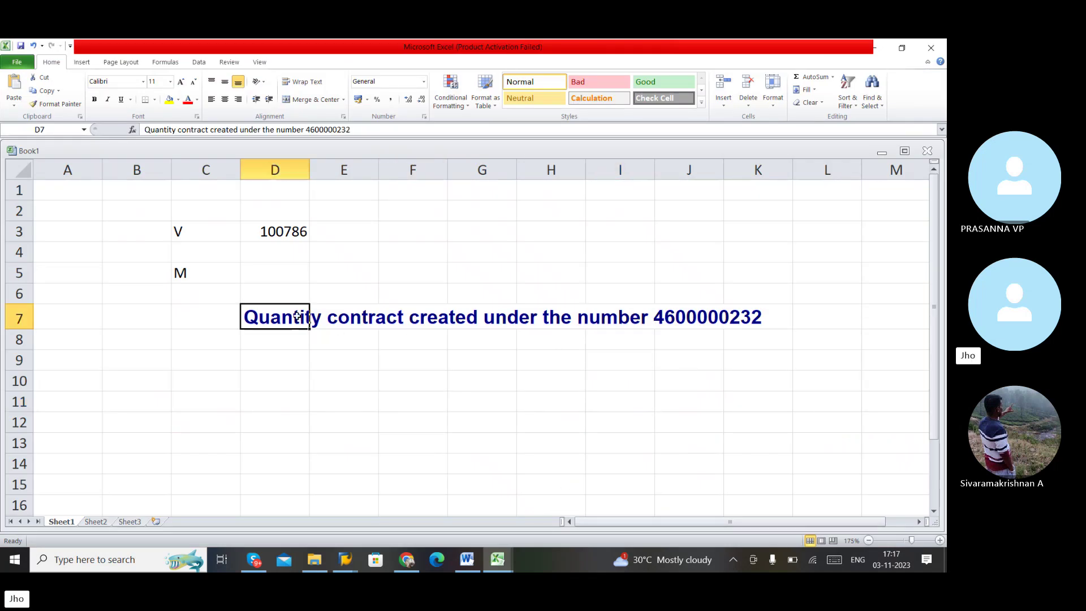
drag(358, 129, 306, 130)
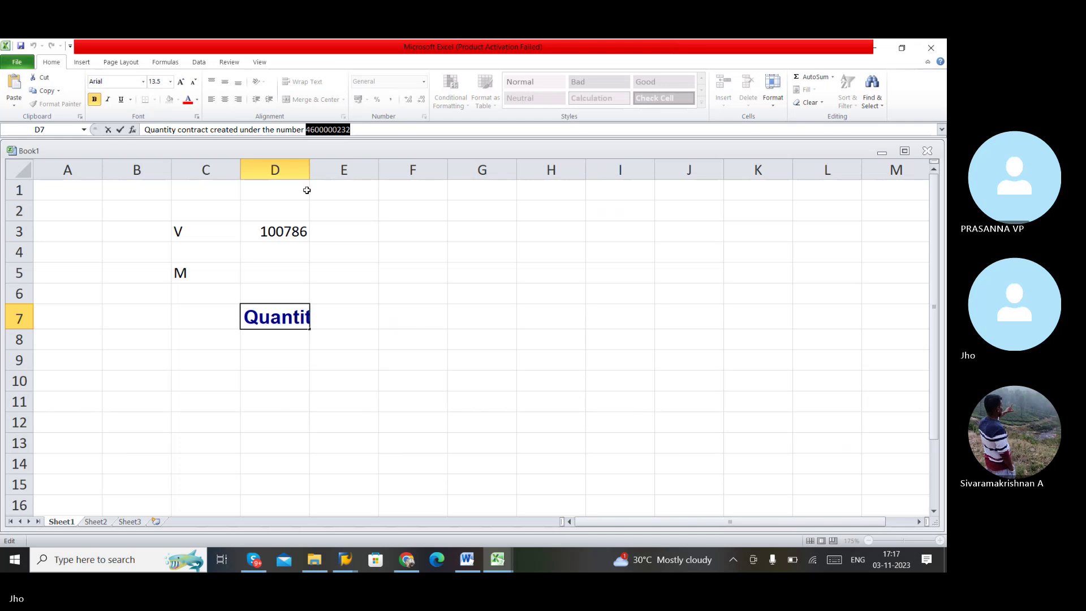
key(alt+Tab)
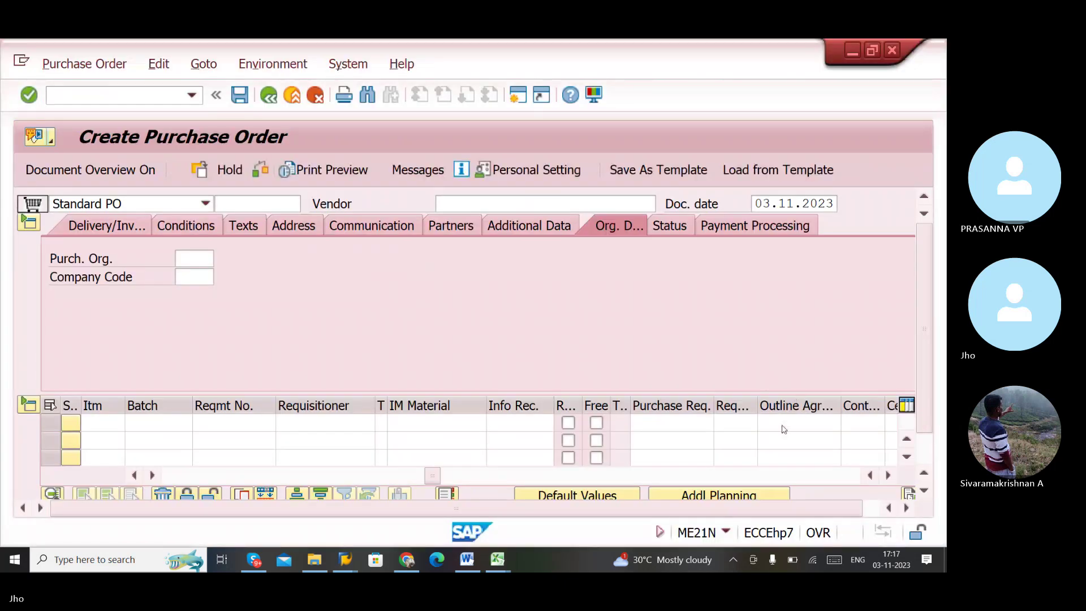
click(782, 425)
key(ctrl+v)
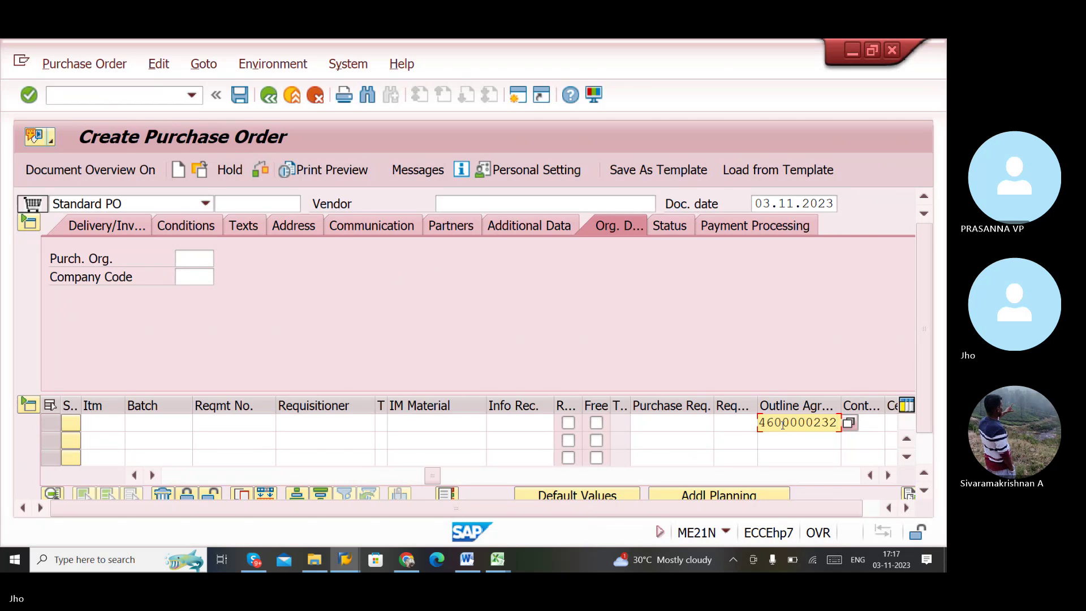
- Load the contract's data into the purchase order item and check its net price, plant and outline agreement
key(Return)
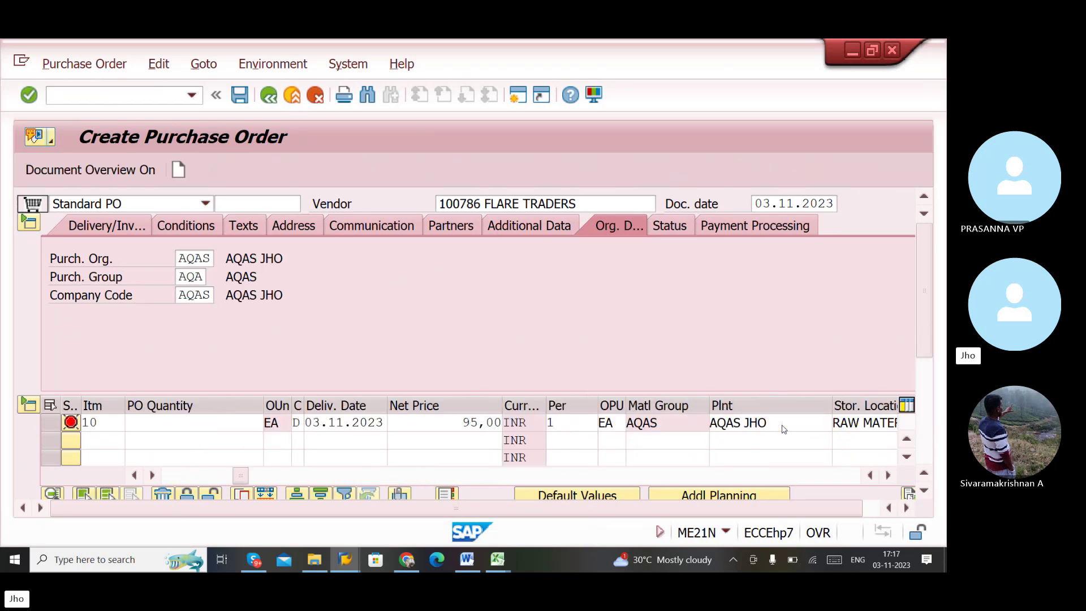
double_click(453, 423)
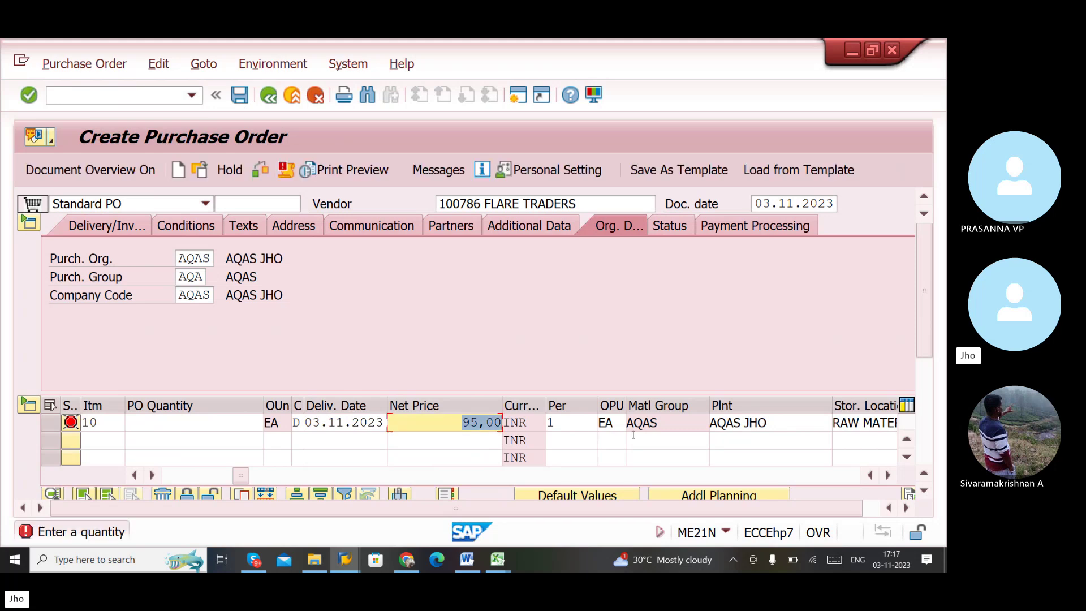
click(772, 422)
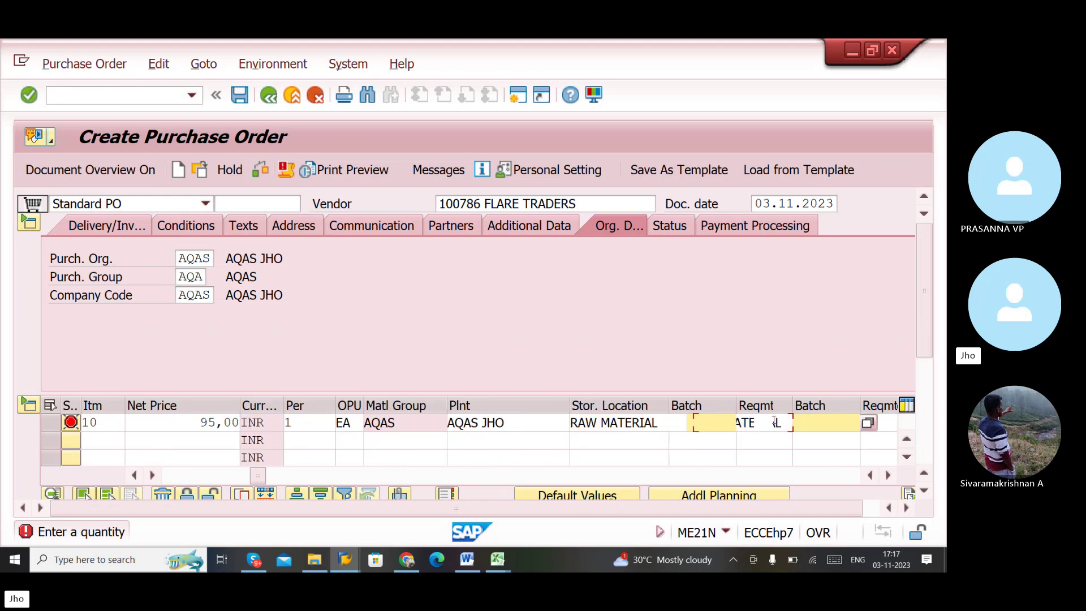
key(Tab)
key(Tab)
key(Tab)
key(Tab)
key(Tab)
key(Tab)
key(Tab)
key(Tab)
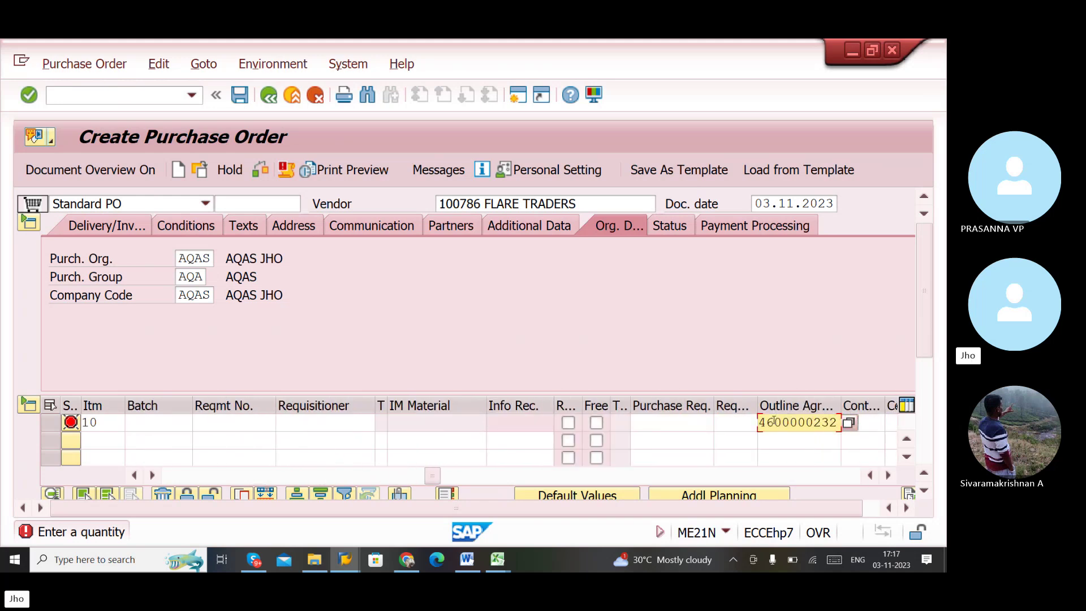
- Try to clear the contract number from item 10's Outline Agreement field
key(shift+Right)
key(shift+Right)
key(shift+Right)
key(shift+Right)
key(shift+Right)
key(shift+Right)
key(shift+Right)
key(shift+Right)
key(shift+Right)
key(shift+Right)
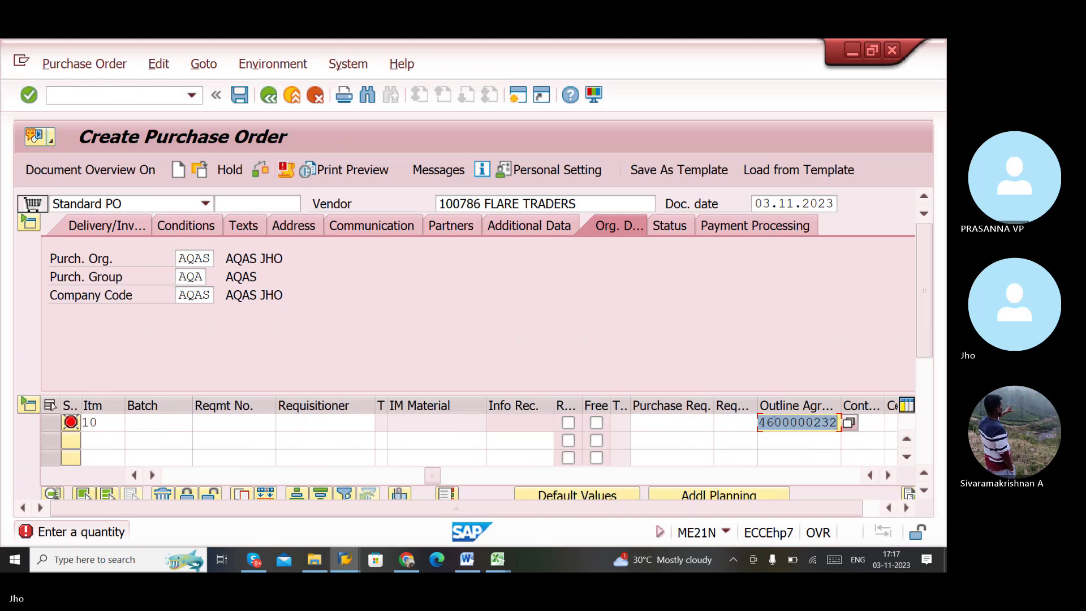
key(Right)
key(BackSpace)
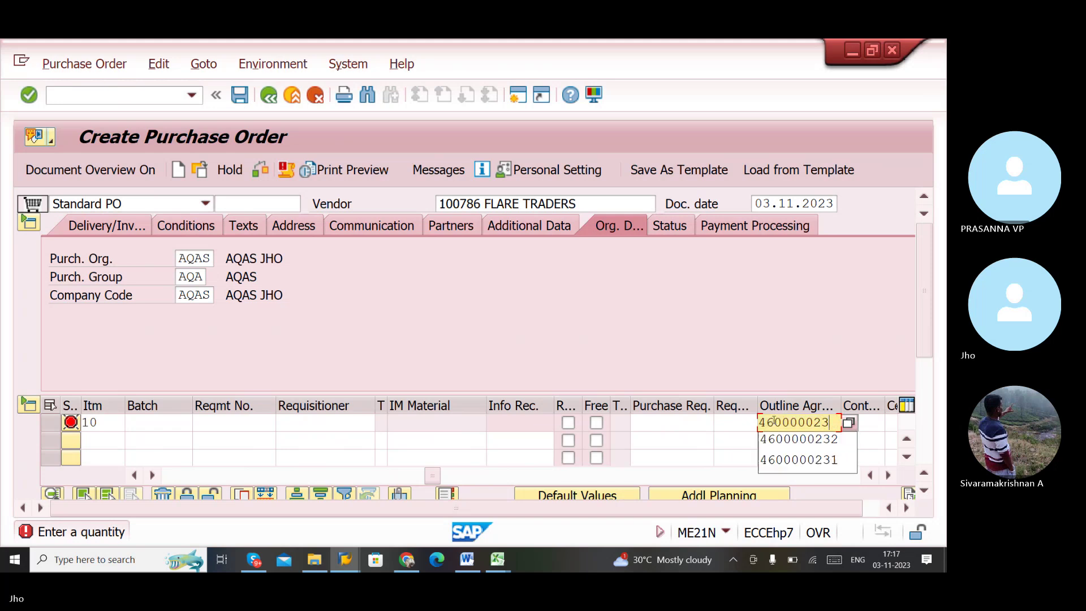
key(BackSpace)
key(BackSpace)
key(BackSpace)
key(BackSpace)
key(BackSpace)
key(BackSpace)
key(BackSpace)
key(BackSpace)
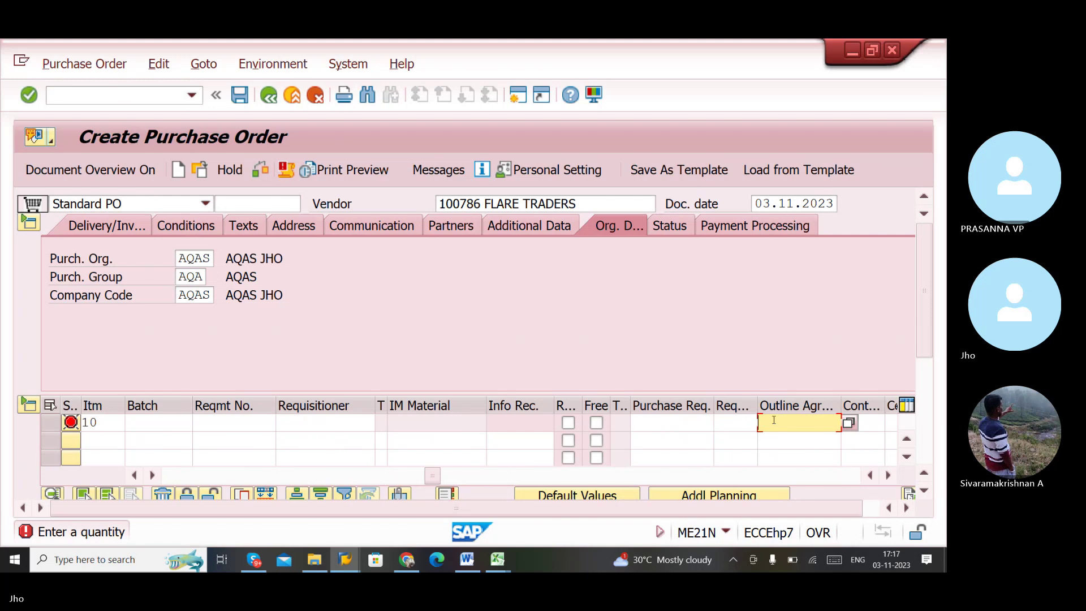
key(Return)
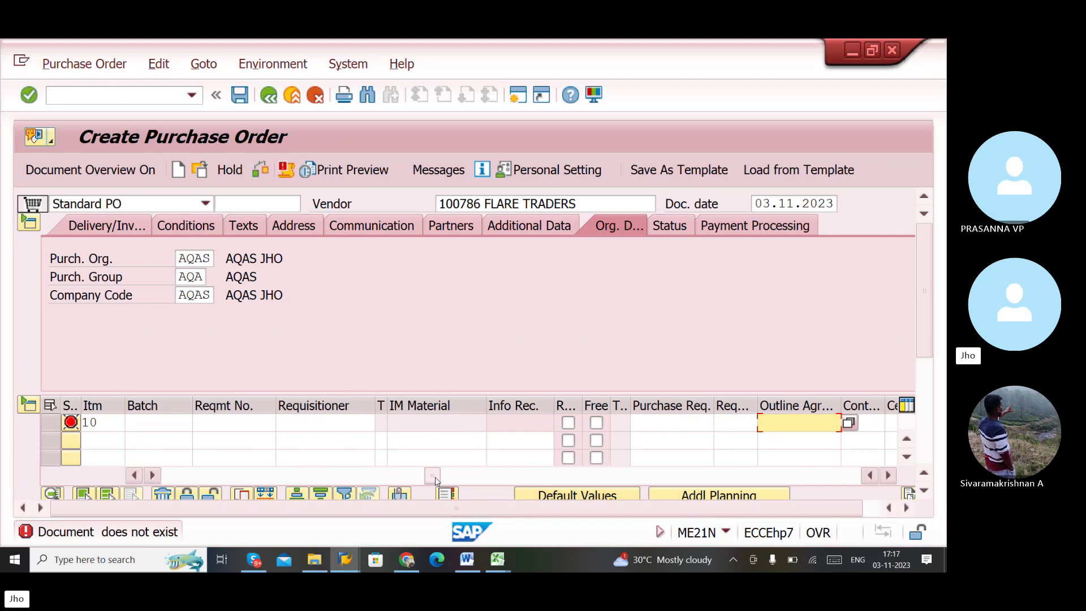
- Set the scheduled quantity to 50 in the delivery schedule of item 10, COPPER BRACKETS
drag(436, 479, 261, 476)
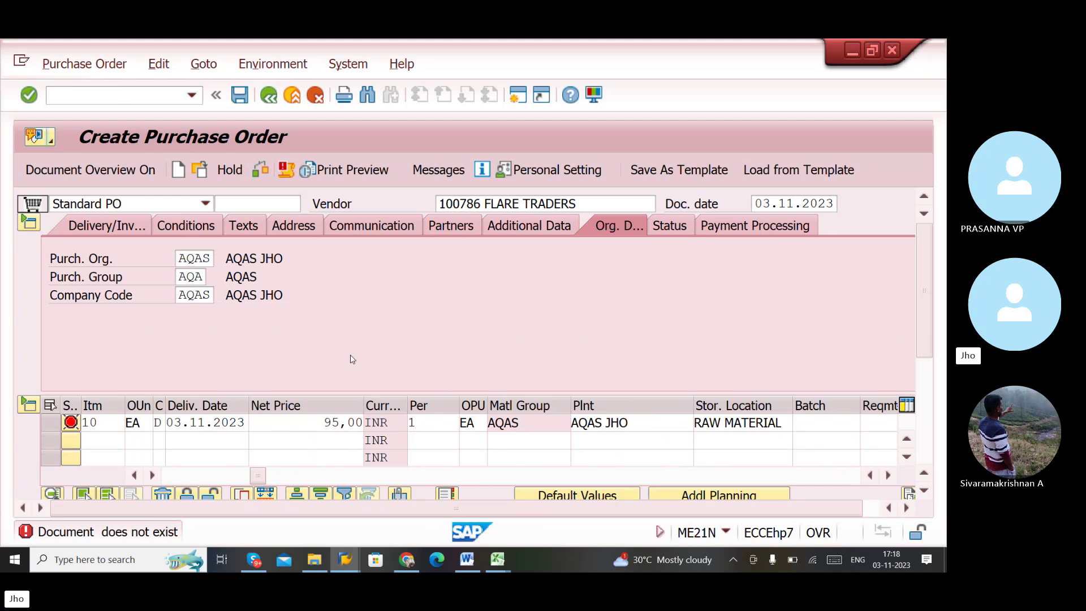
scroll(352, 359, down, 3)
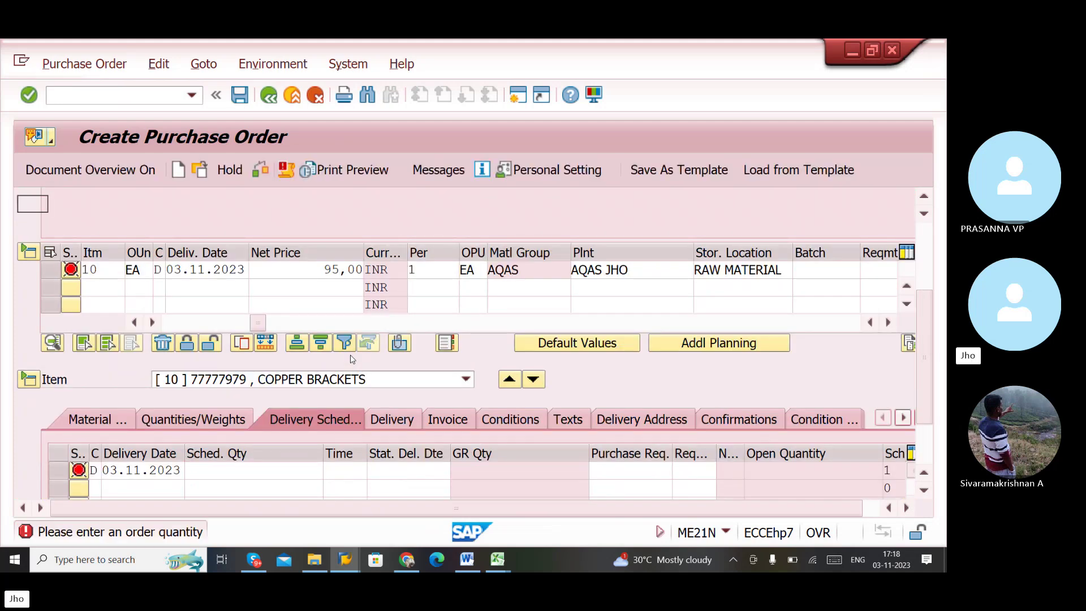
key(Return)
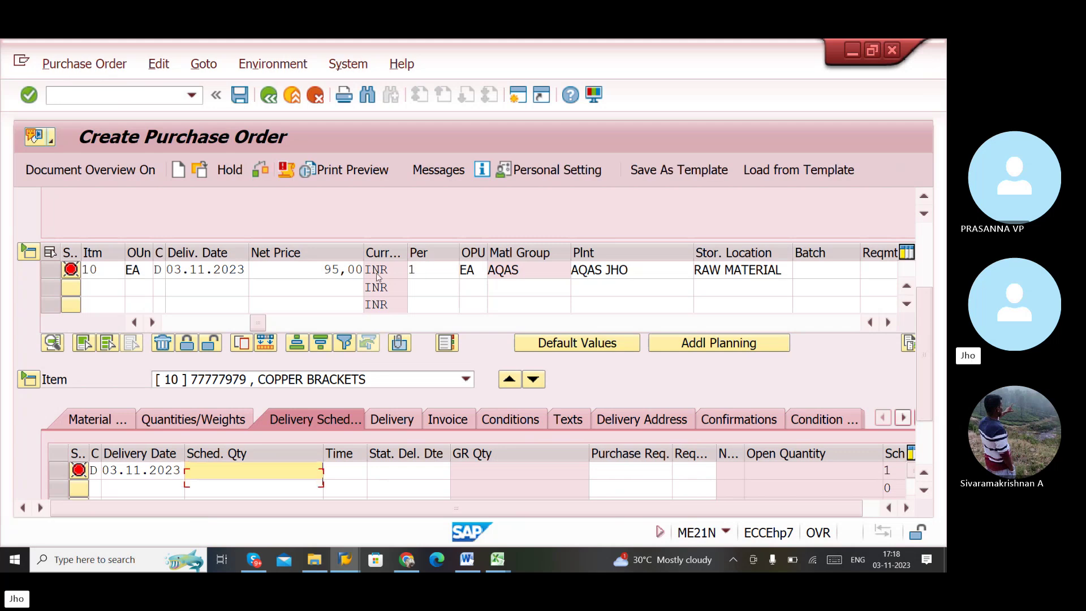
scroll(463, 232, up, 3)
scroll(454, 240, up, 3)
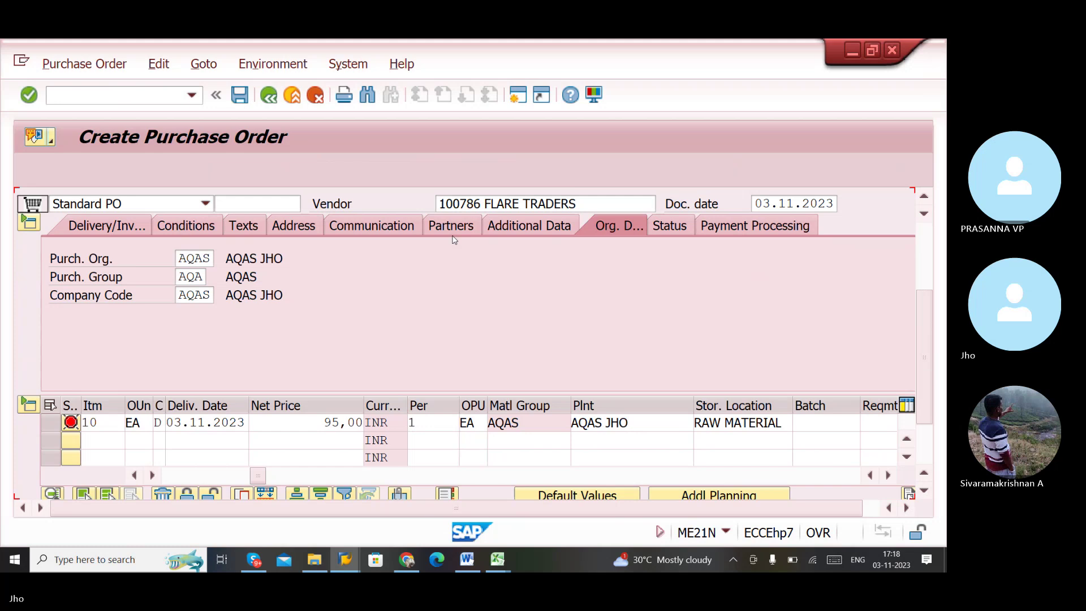
scroll(557, 380, down, 5)
click(255, 469)
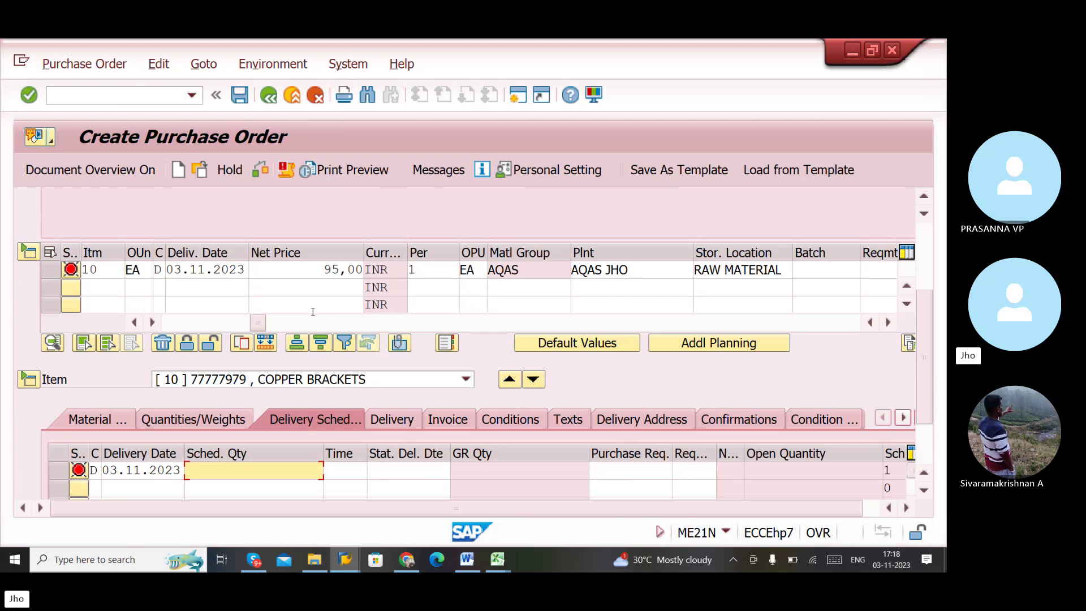
text(50)
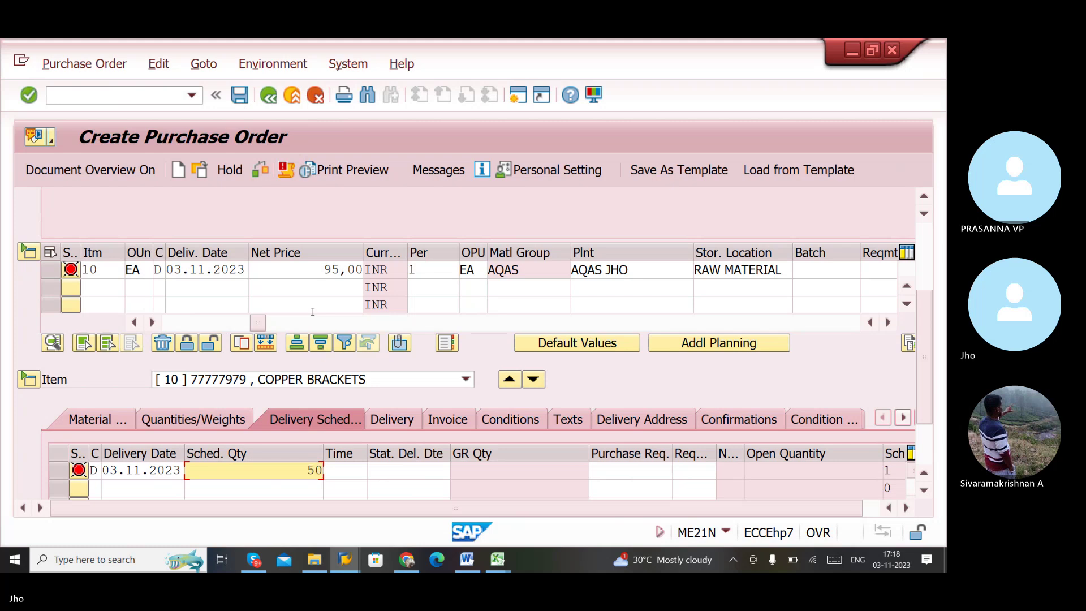
key(Return)
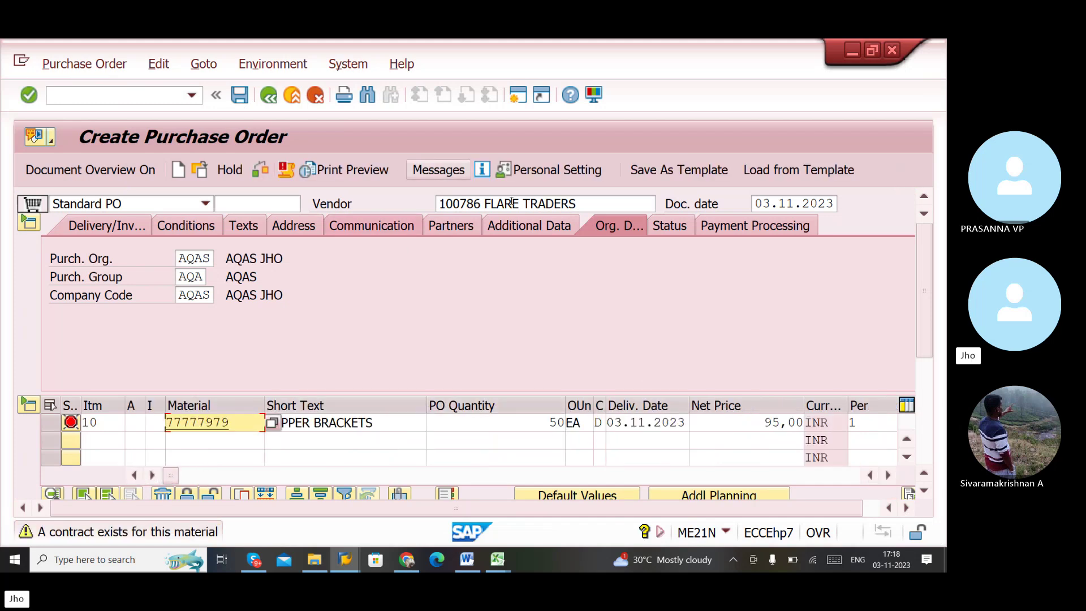
- Restart transaction ME21N and enter the vendor number of FLARE TRADERS in the blank purchase order
click(192, 95)
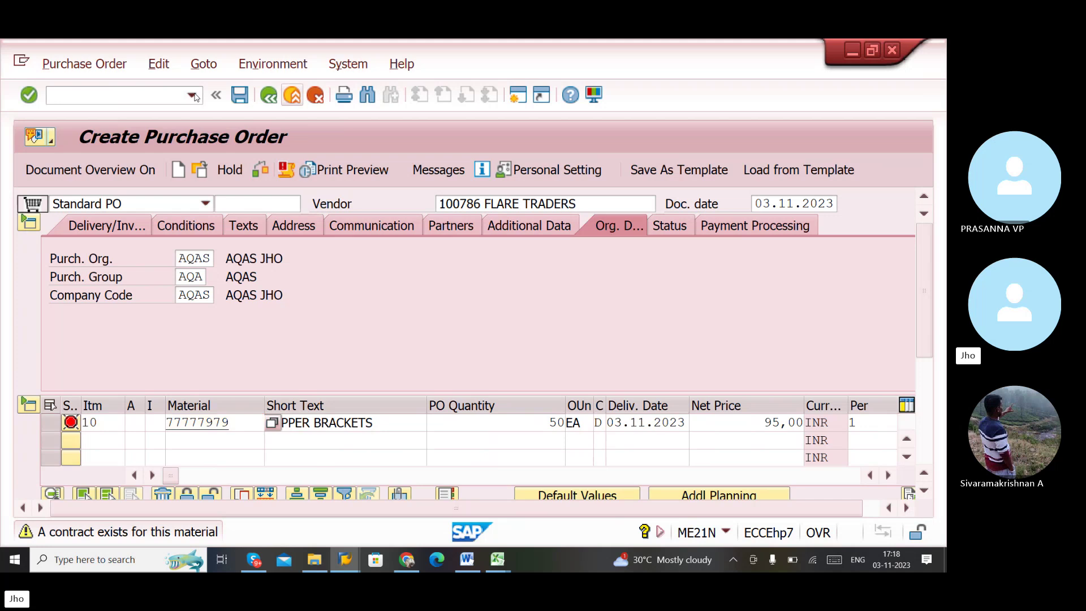
click(103, 113)
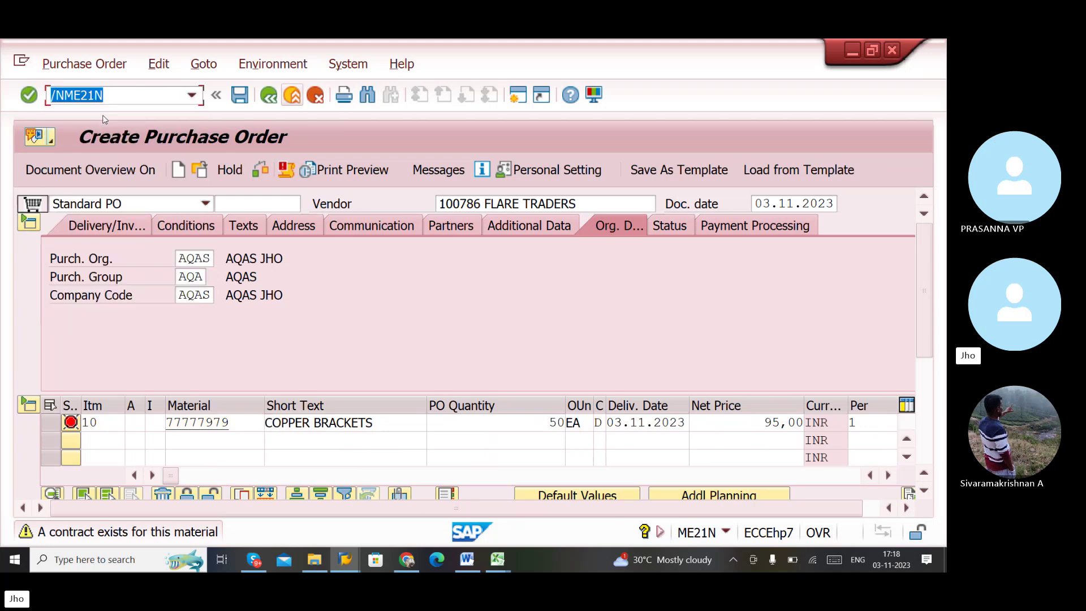
key(Return)
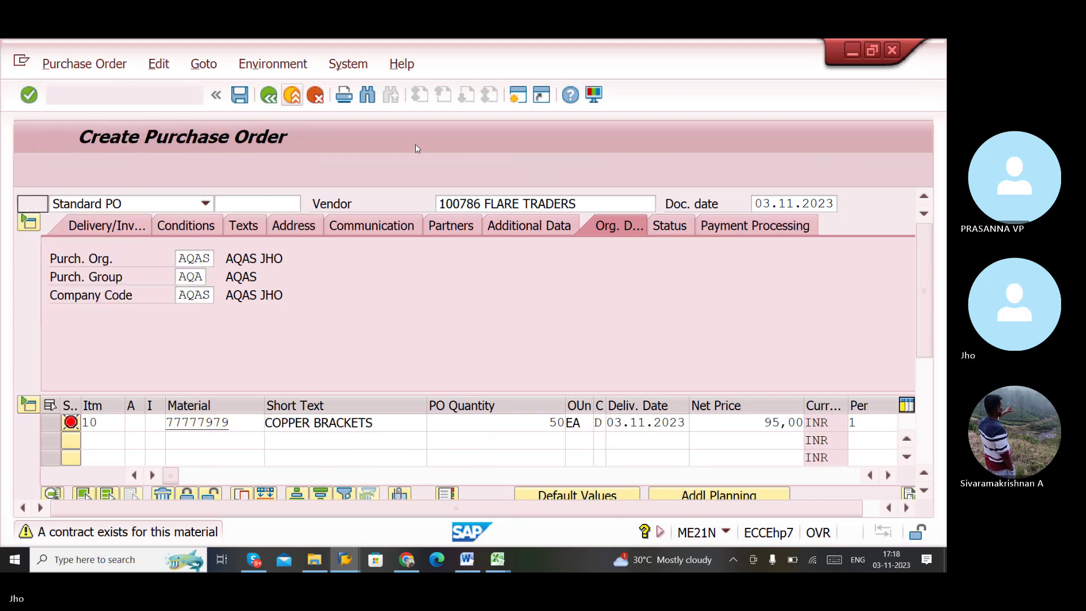
click(451, 206)
text(100)
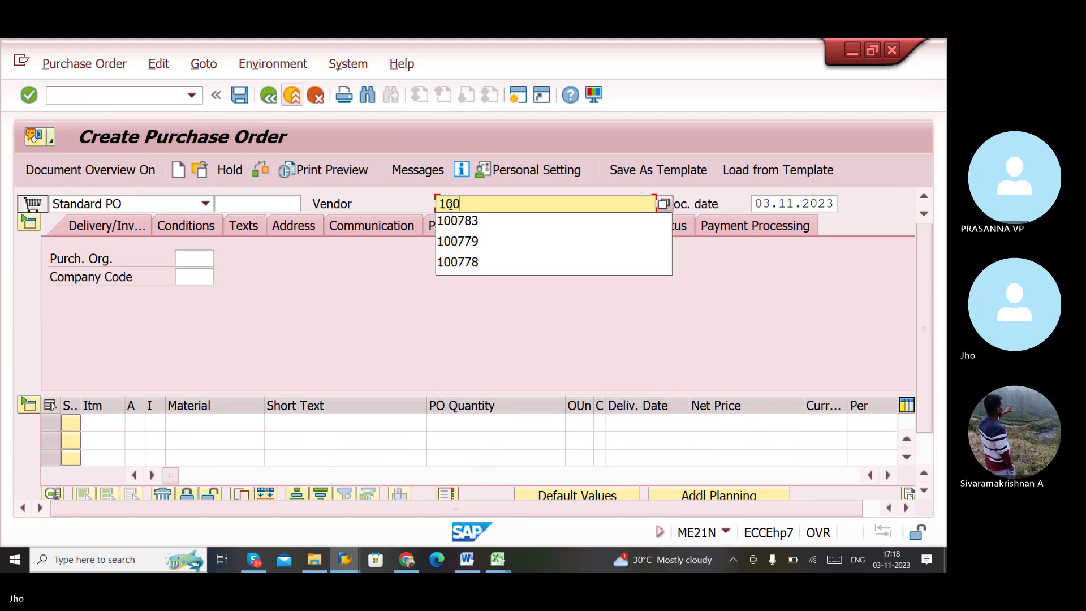
text(786)
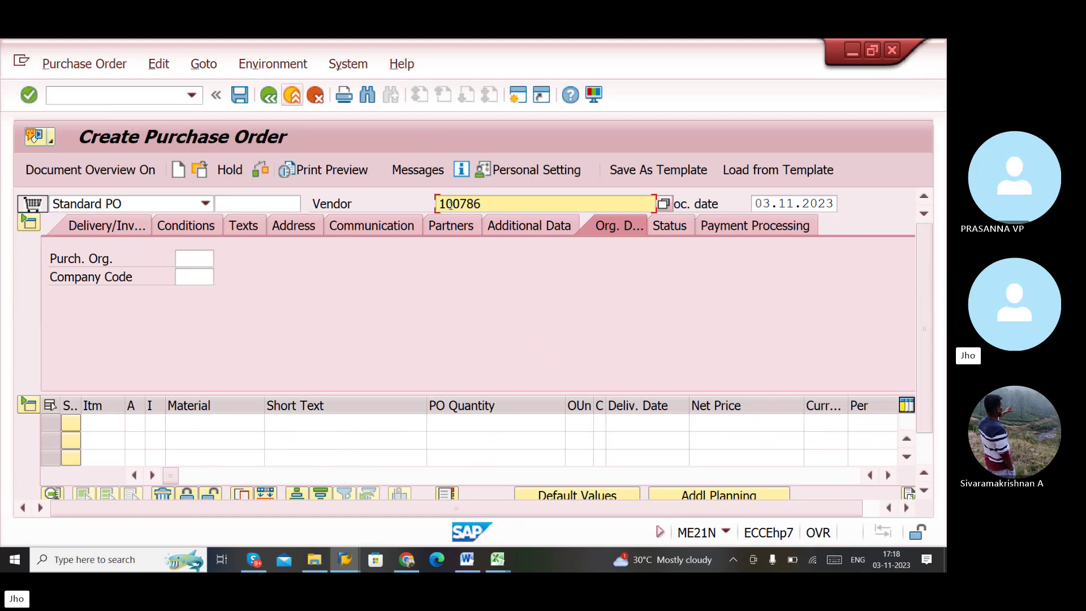
key(Return)
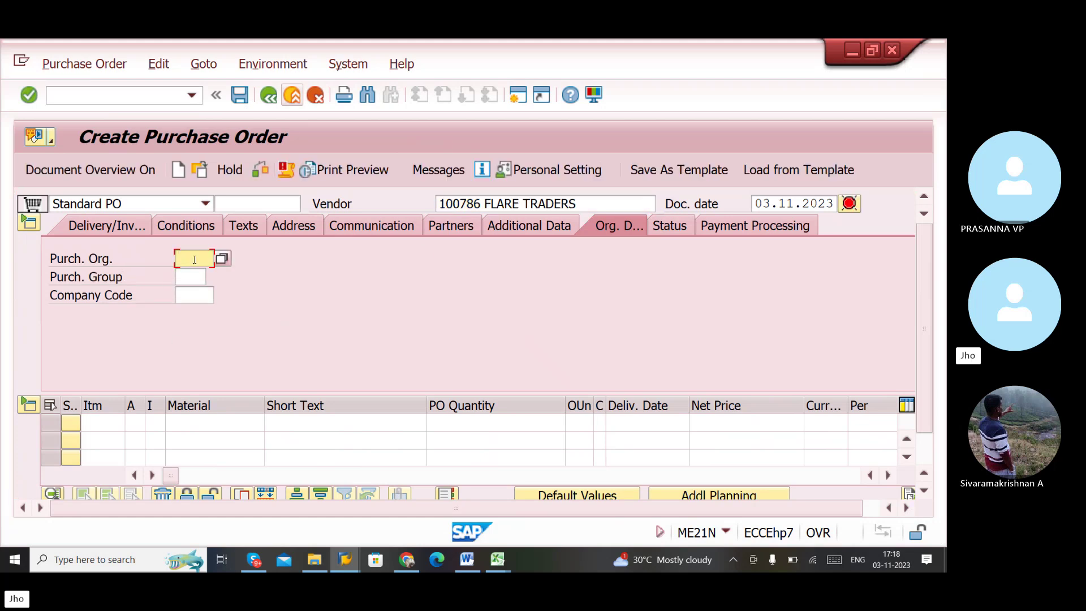
- Enter purchasing organization AQAS, purchasing group AQA and company code AQAS in the order's organizational data
text(AQAS)
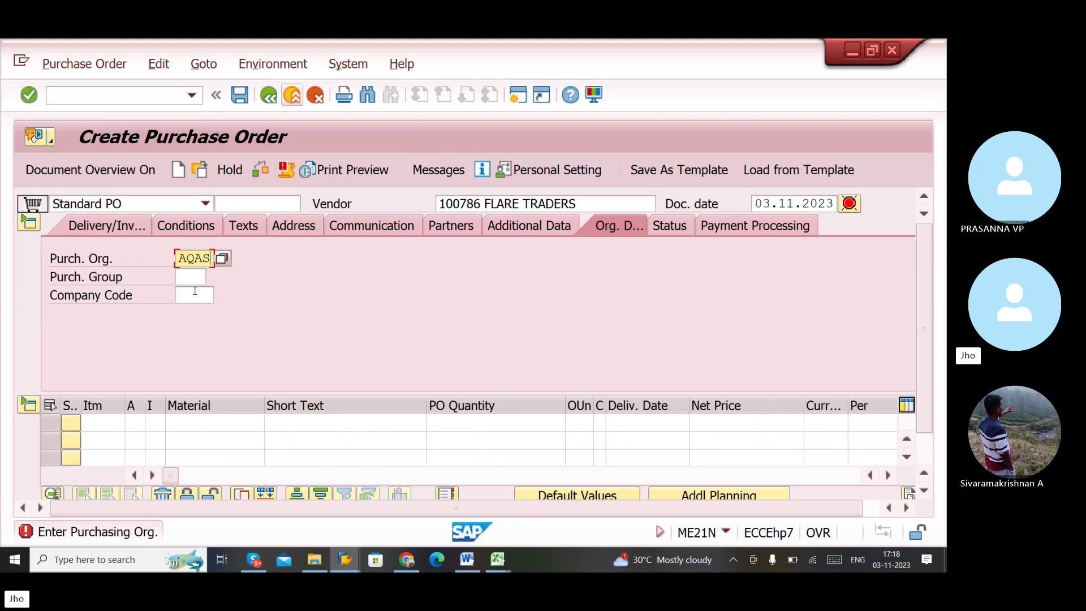
click(192, 277)
text(AQA)
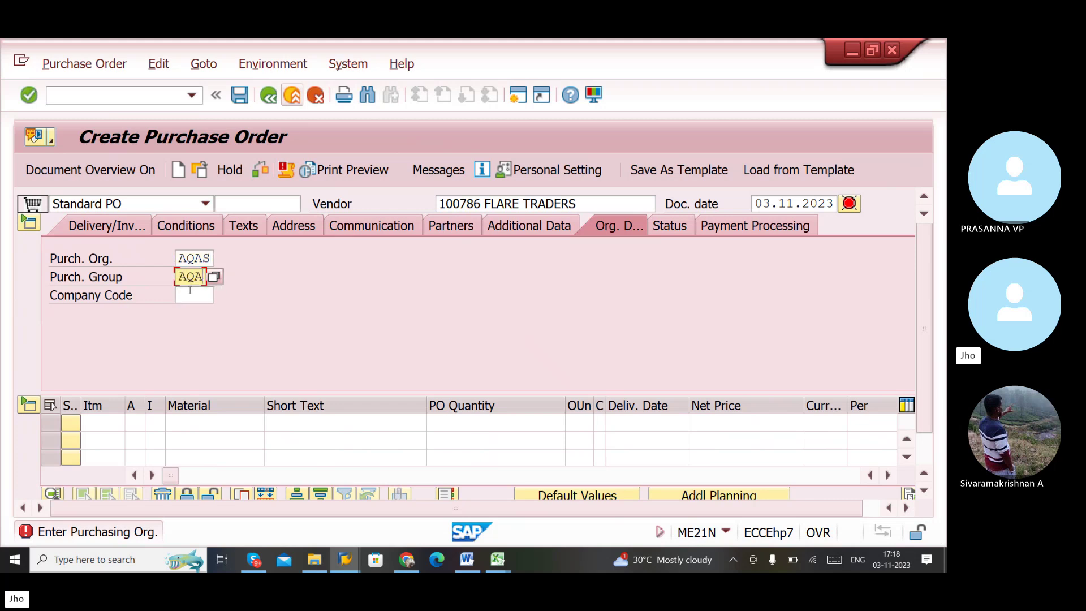
click(190, 294)
text(AQA)
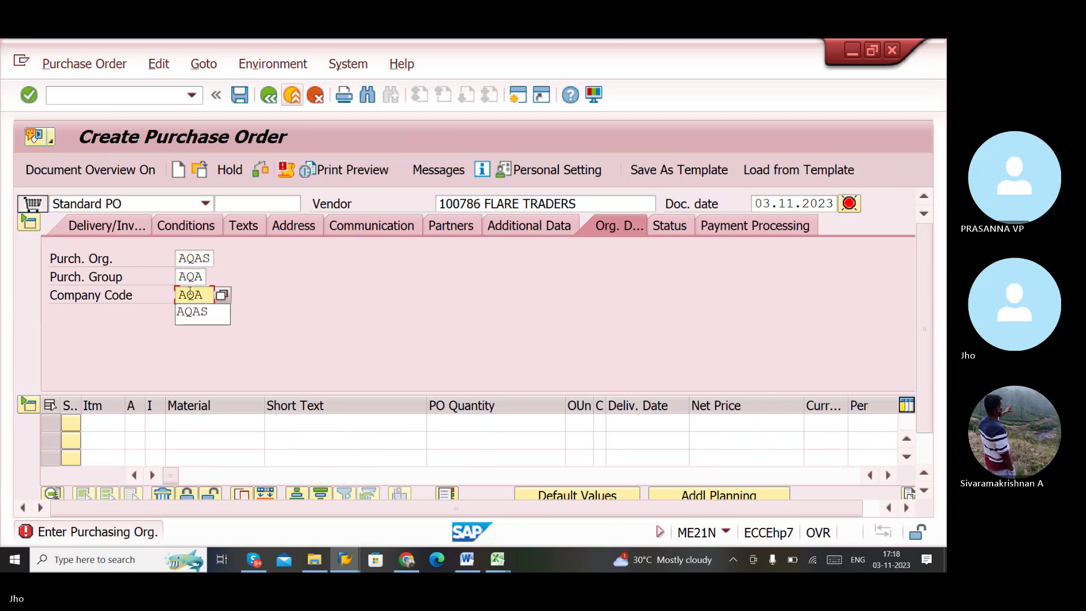
- Complete the company code as AQAS and enter material 77777969 in the first purchase order item
text(S)
click(229, 424)
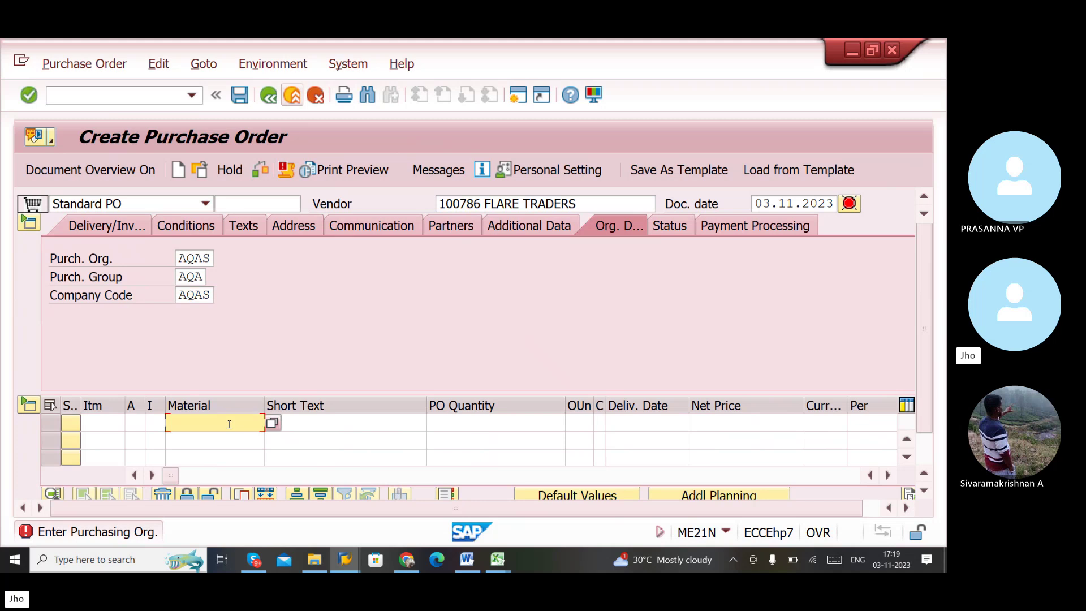
text(7)
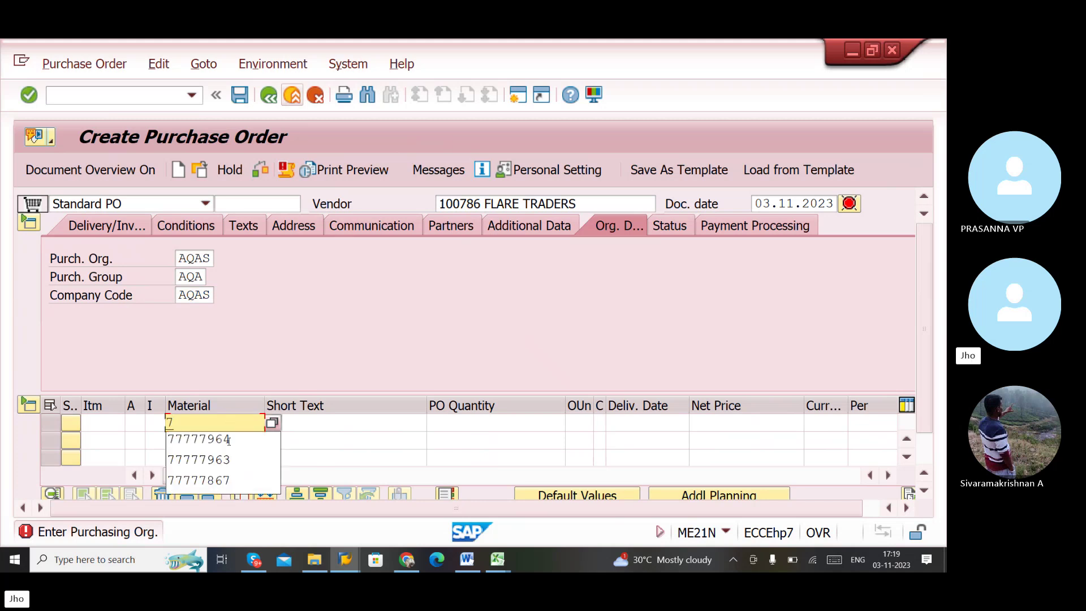
click(229, 440)
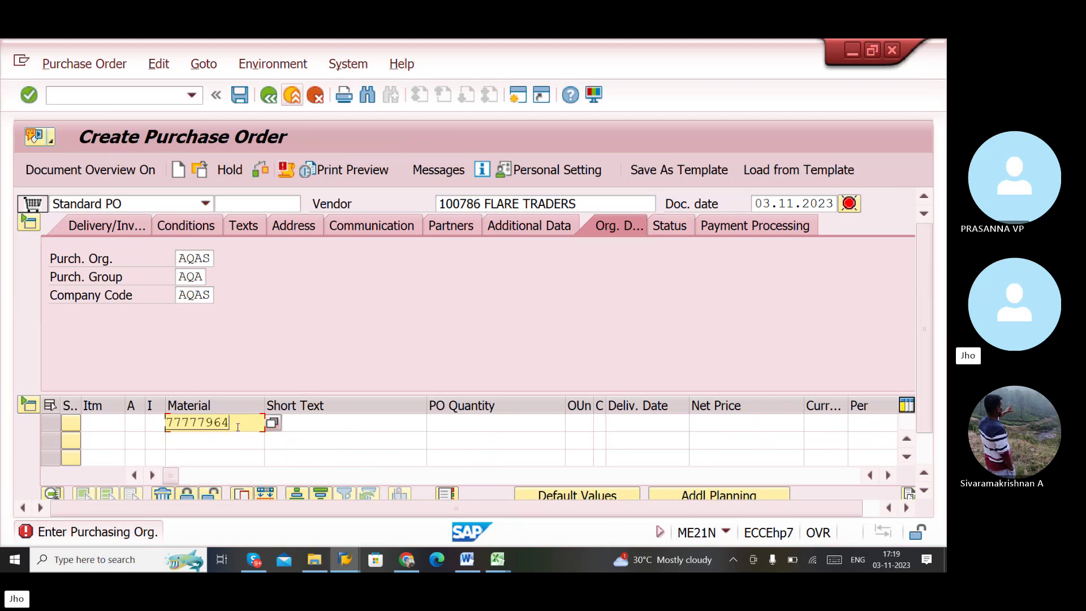
key(BackSpace)
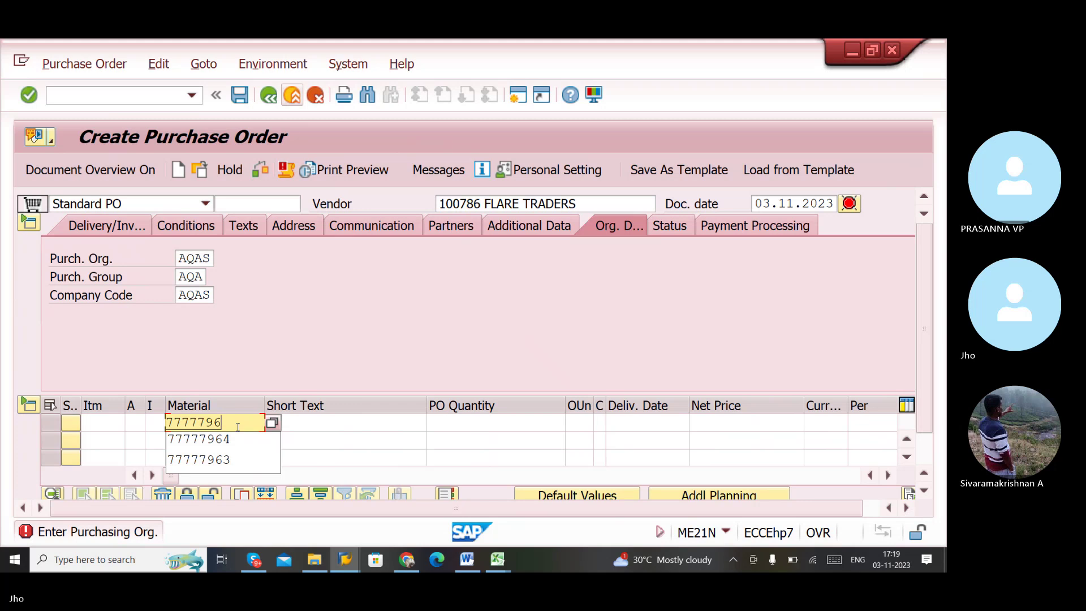
text(9)
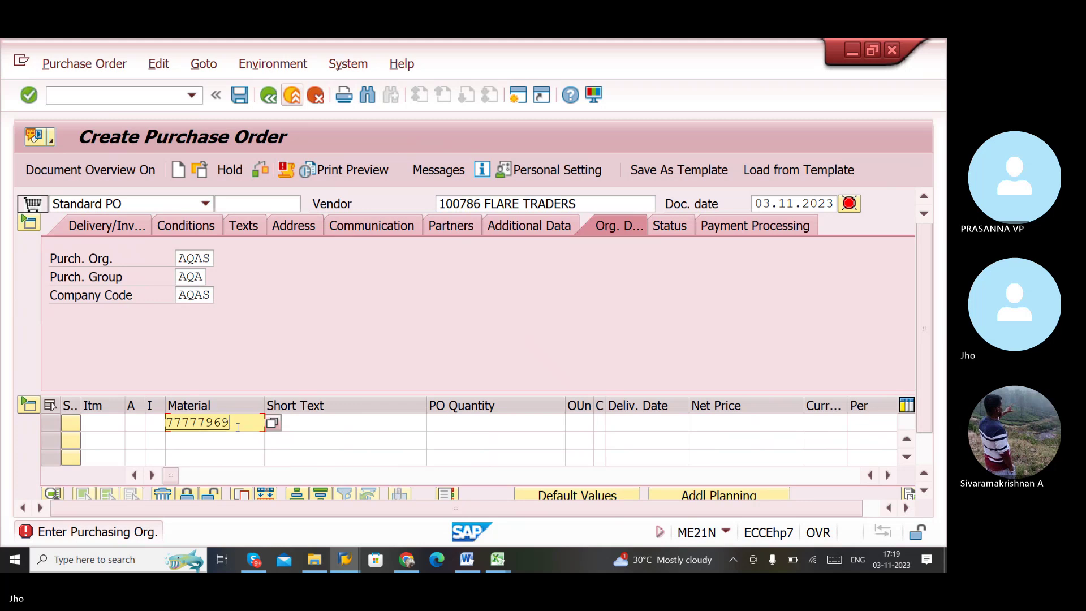
key(Return)
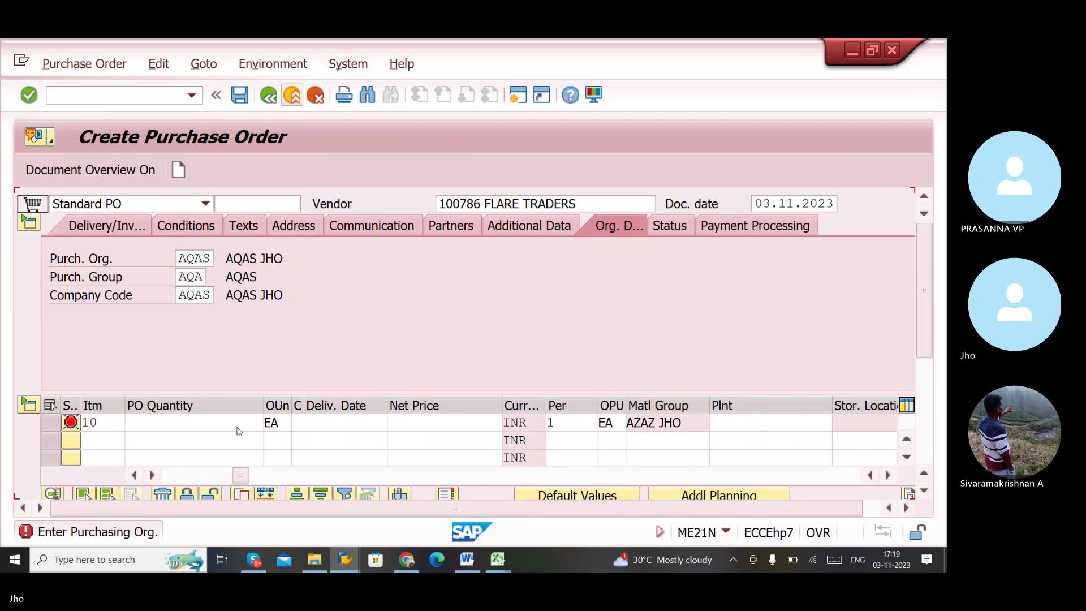
drag(240, 476, 100, 476)
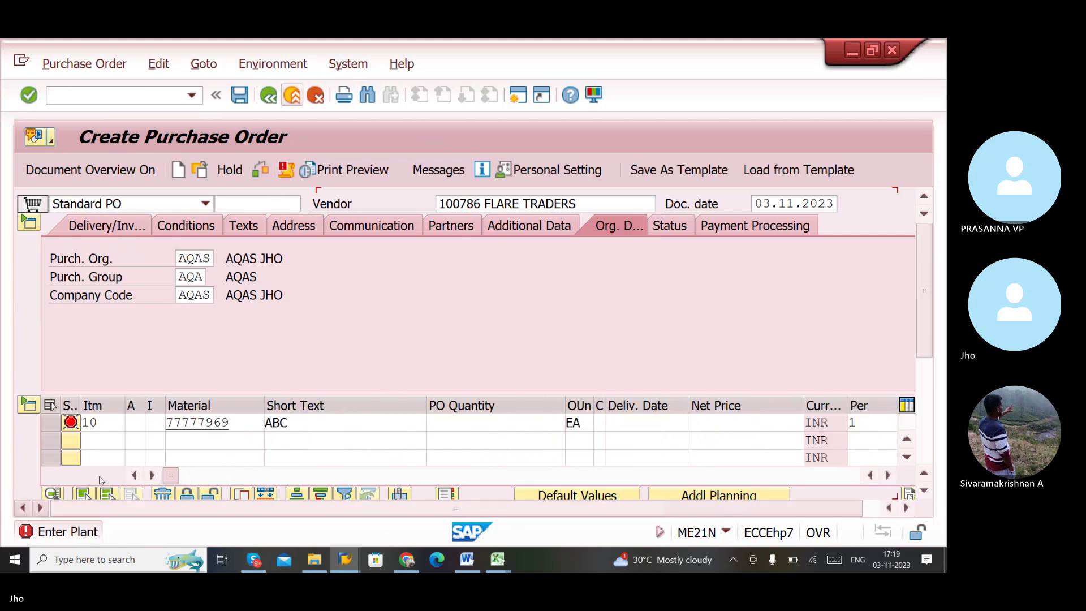
- Replace the material in item 10 with 77777979 and validate the item
click(242, 423)
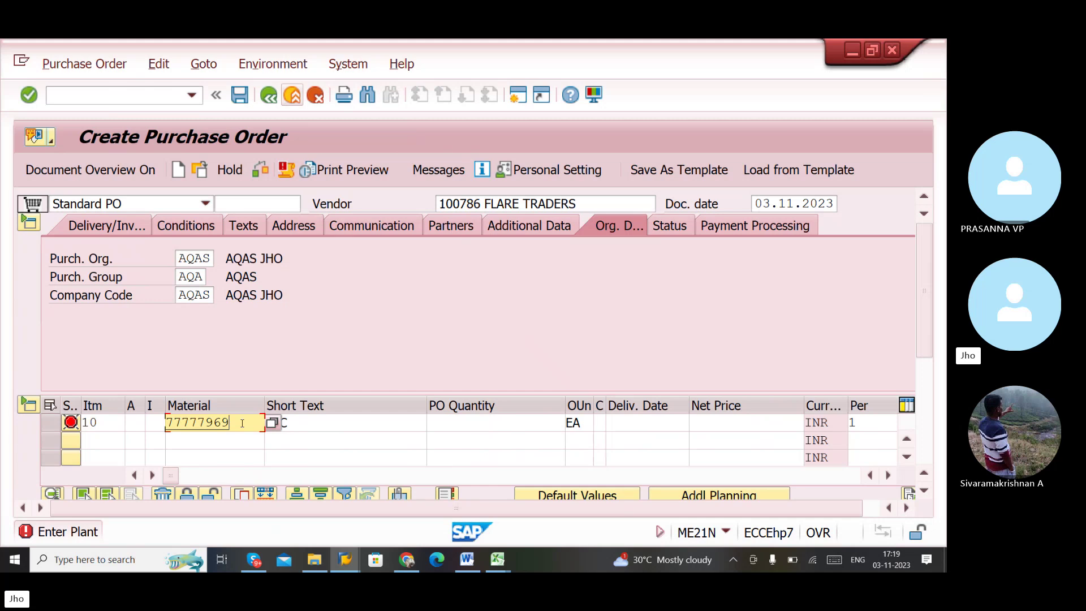
key(BackSpace)
key(BackSpace)
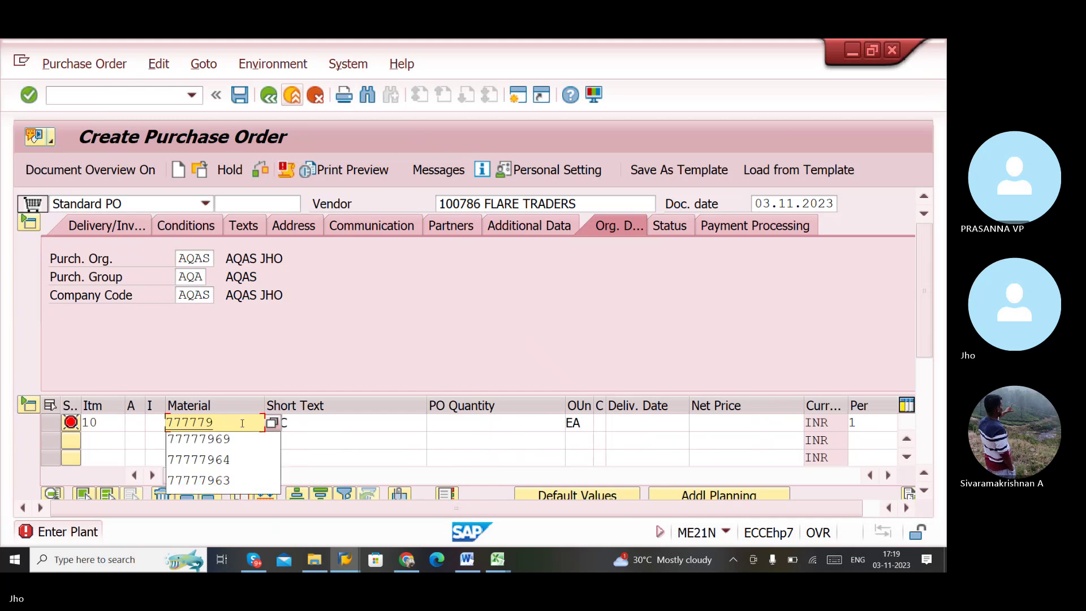
text(7)
key(BackSpace)
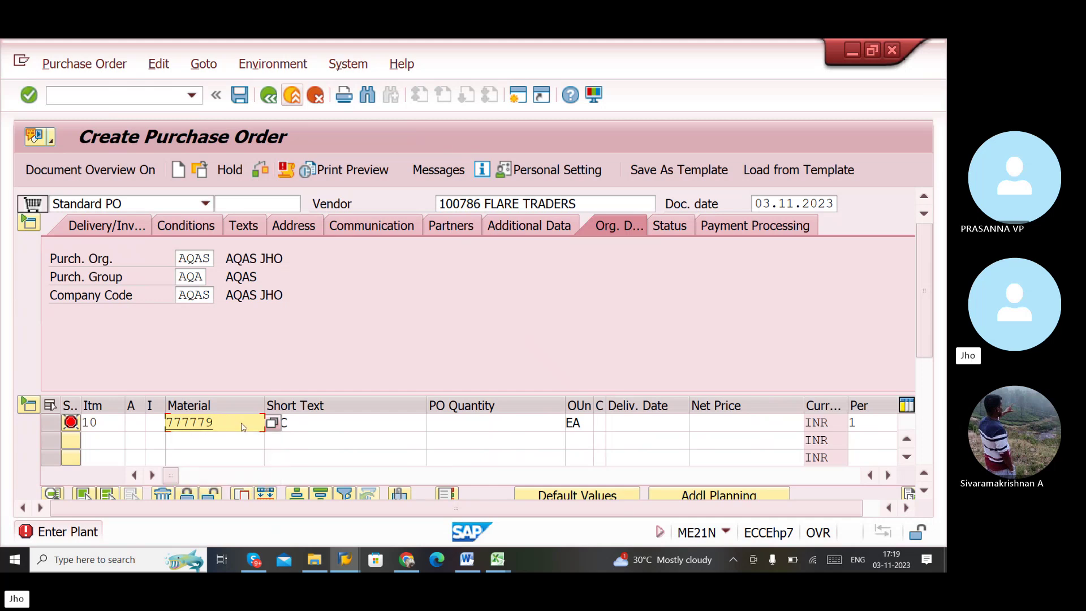
text(79)
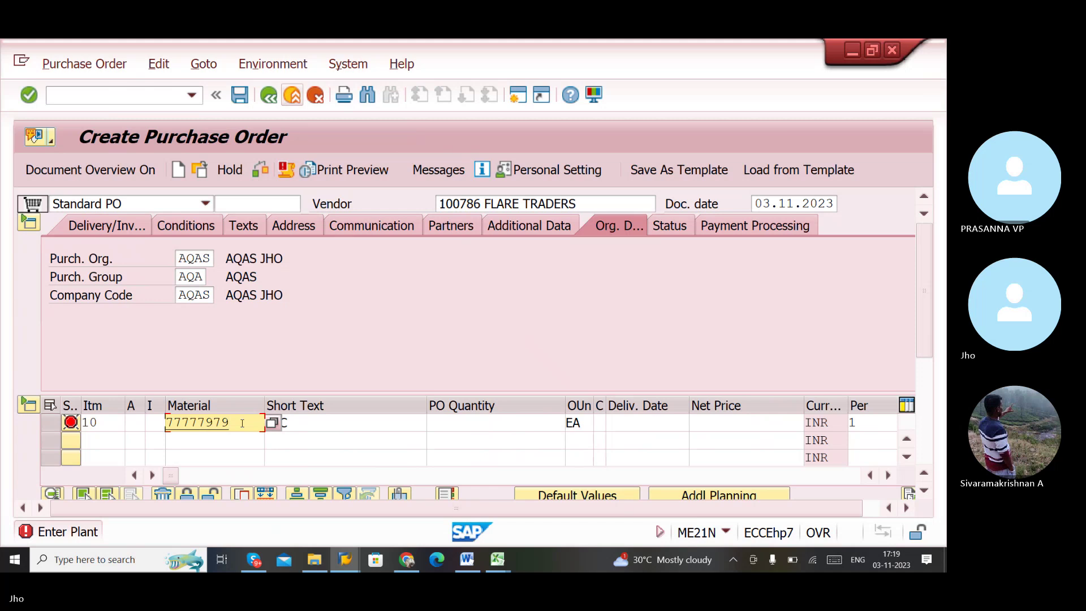
key(Return)
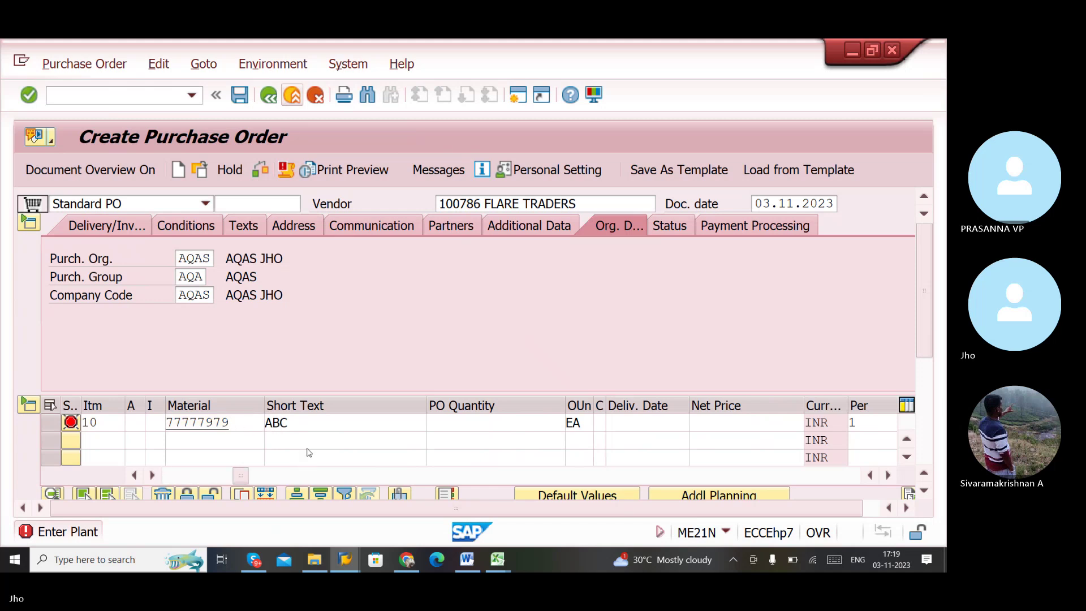
key(Return)
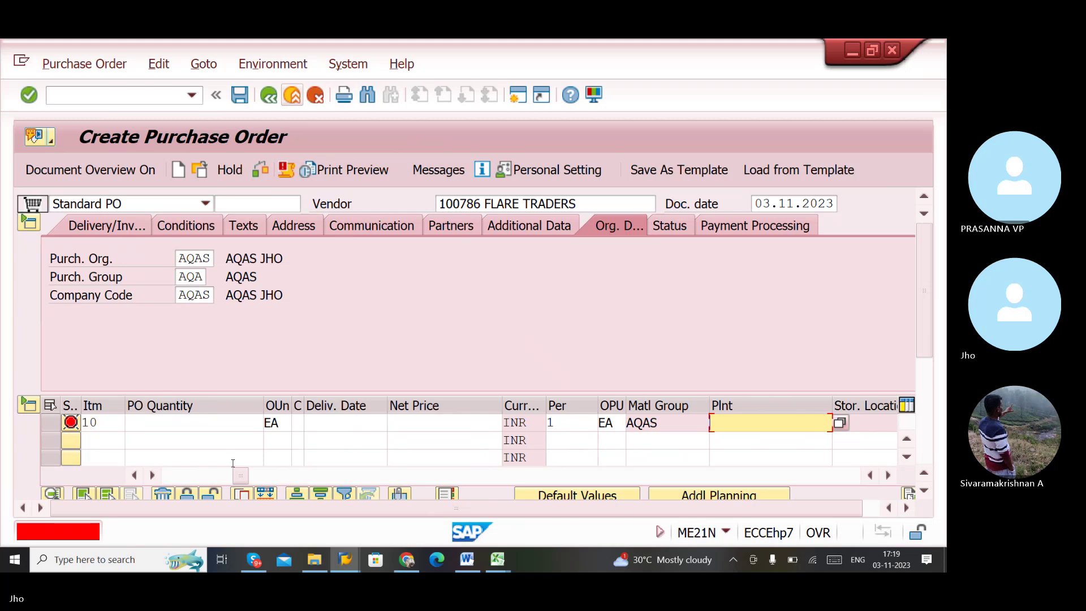
drag(240, 475, 167, 476)
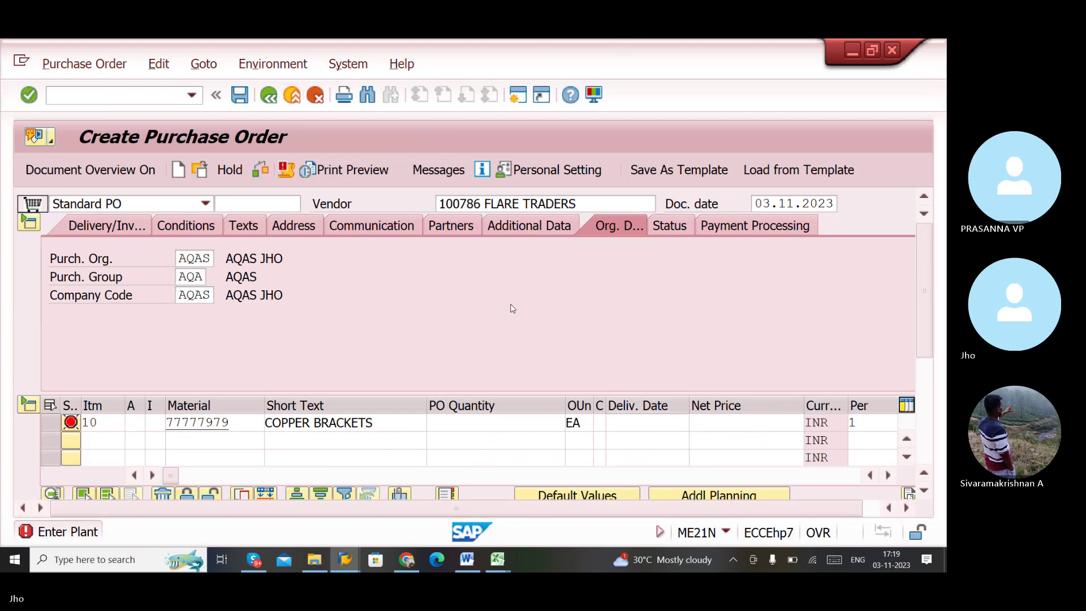
- Set the delivery date of item 10 to 10.11.2023 and its plant to AQAS
key(Return)
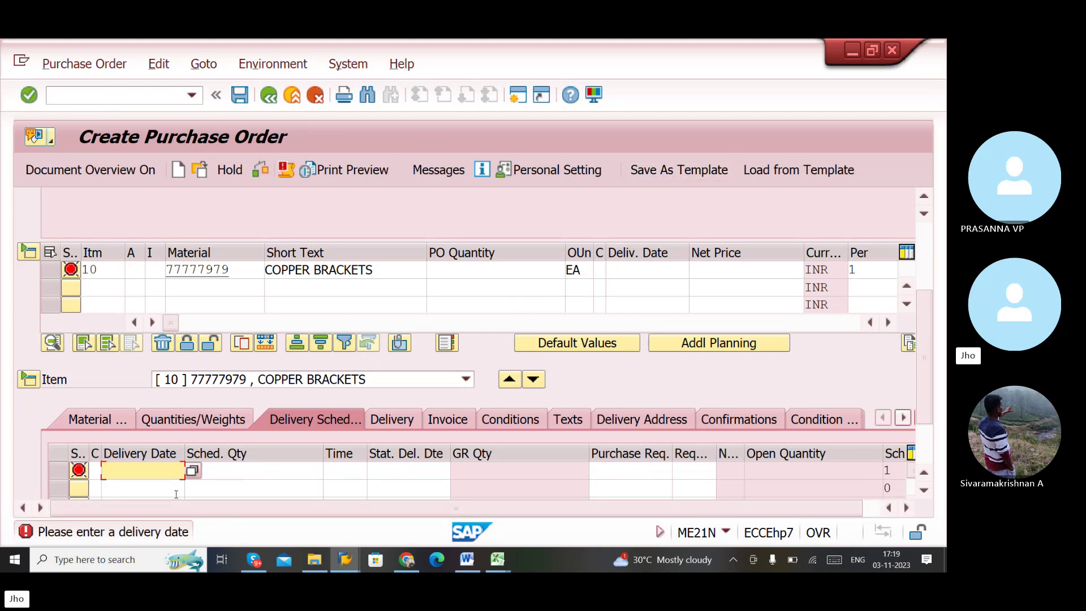
click(192, 473)
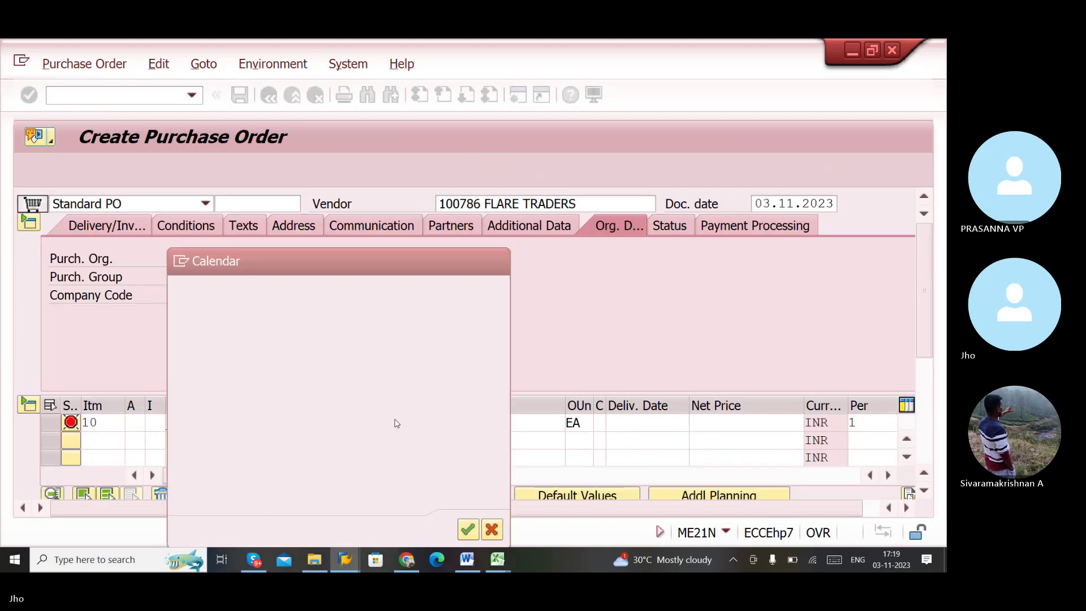
double_click(397, 423)
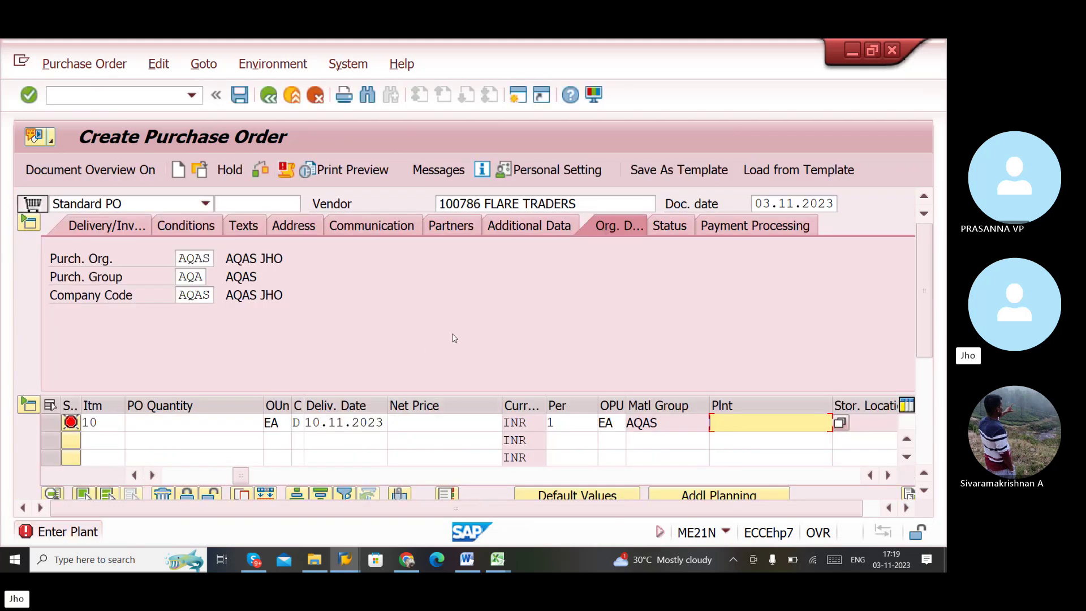
text(AQ)
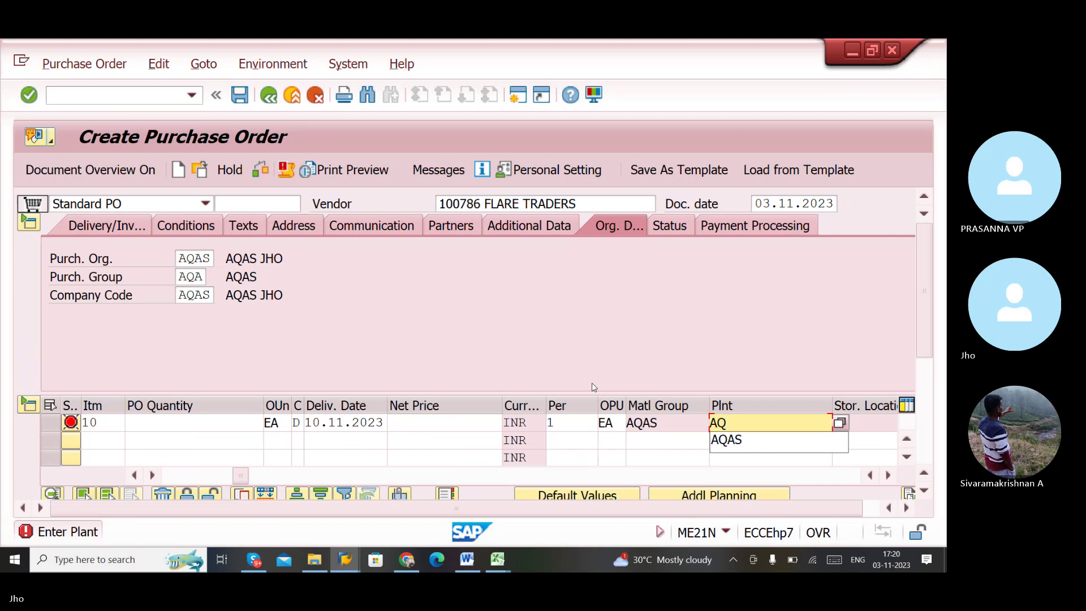
text(AS)
key(Return)
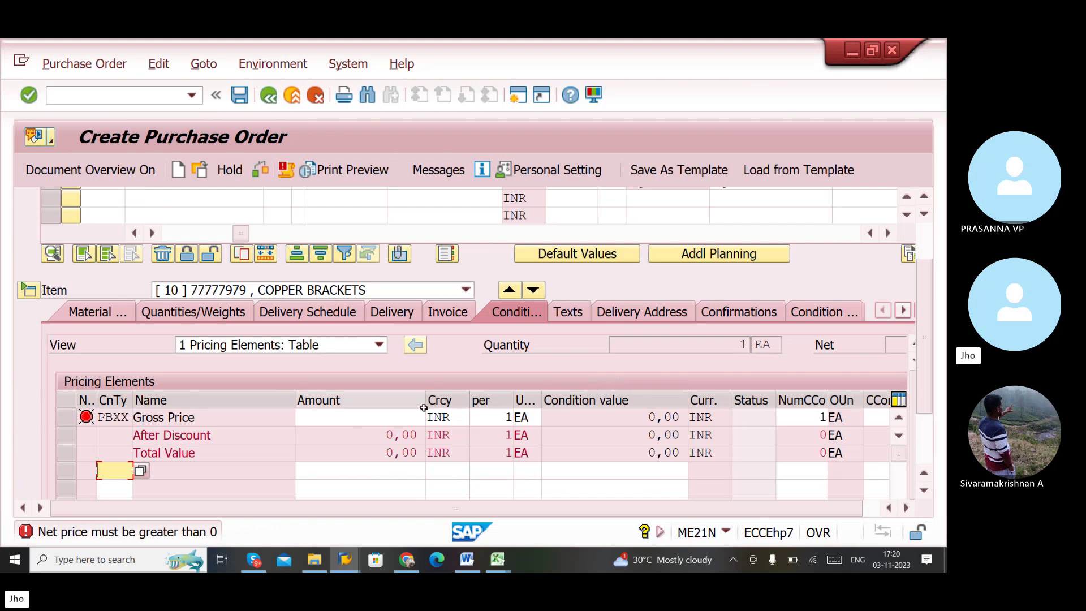
- Enter storage location A100 for item 10 and validate the purchase order
scroll(526, 416, up, 3)
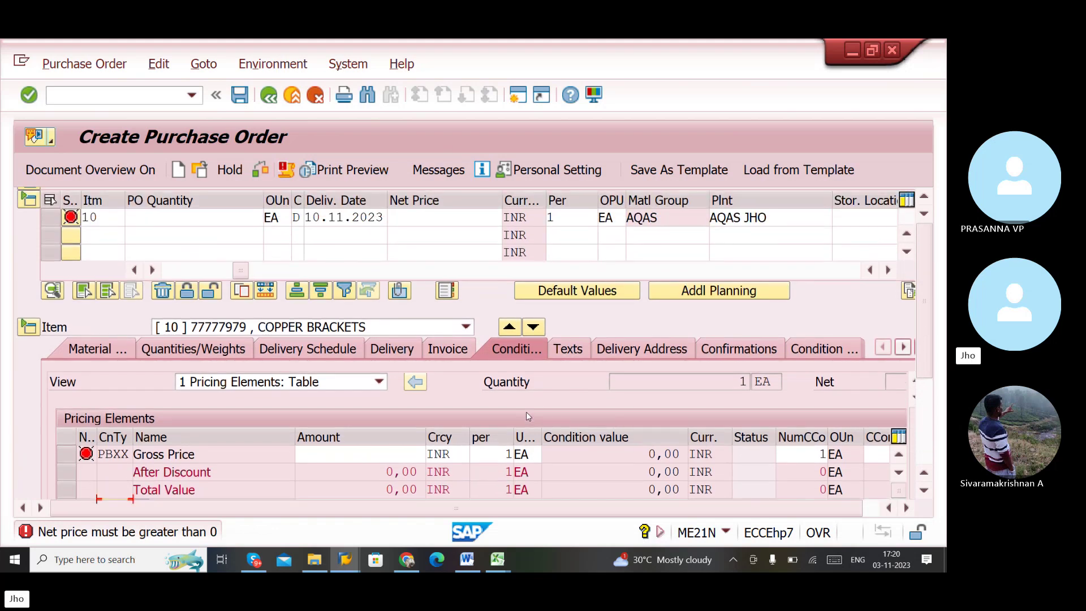
scroll(526, 412, up, 1)
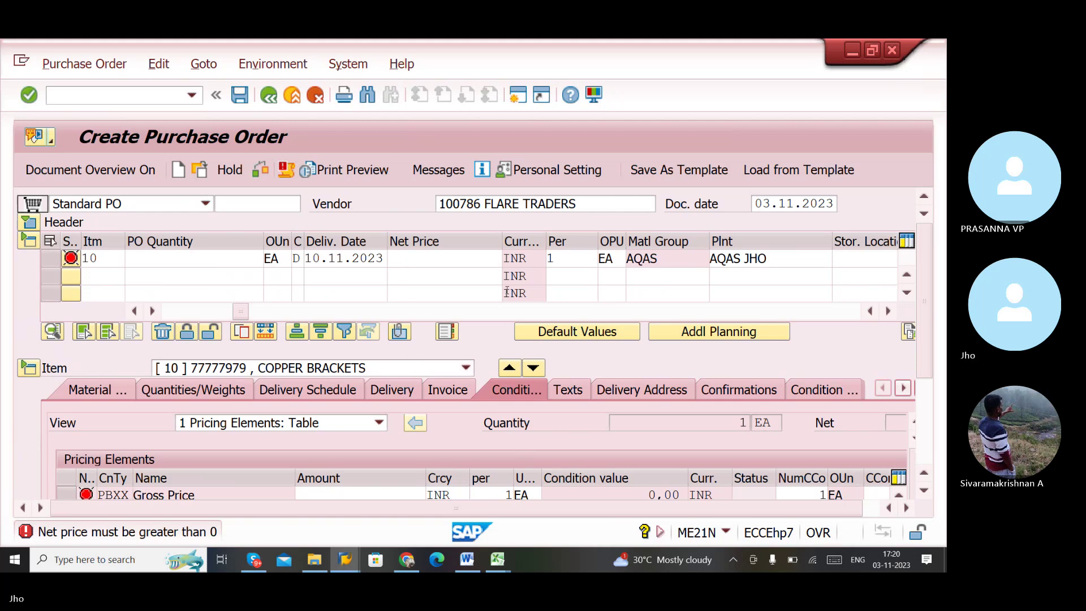
click(843, 257)
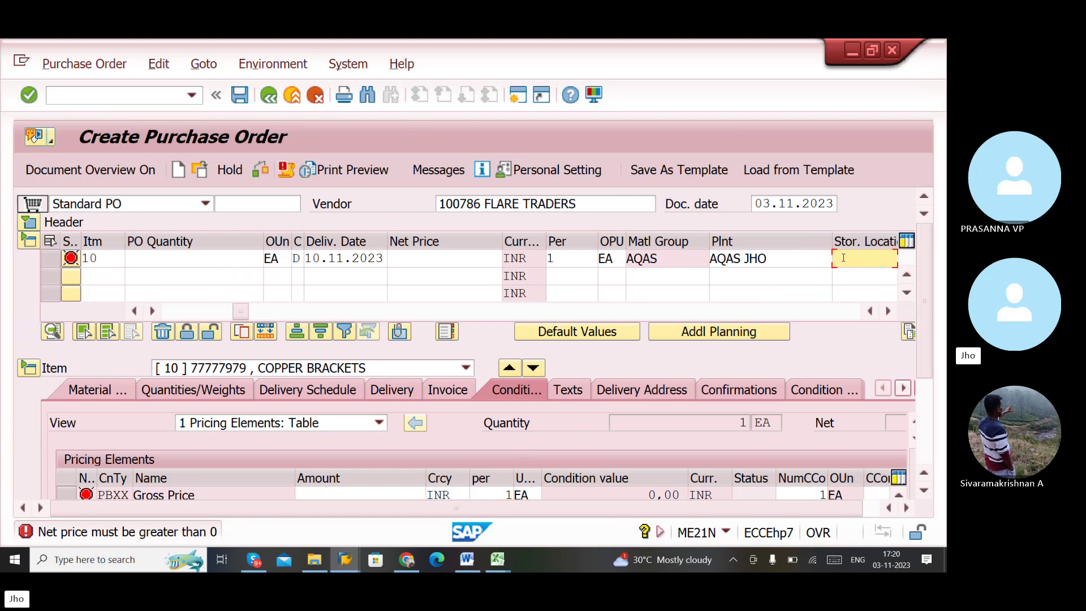
text(A10)
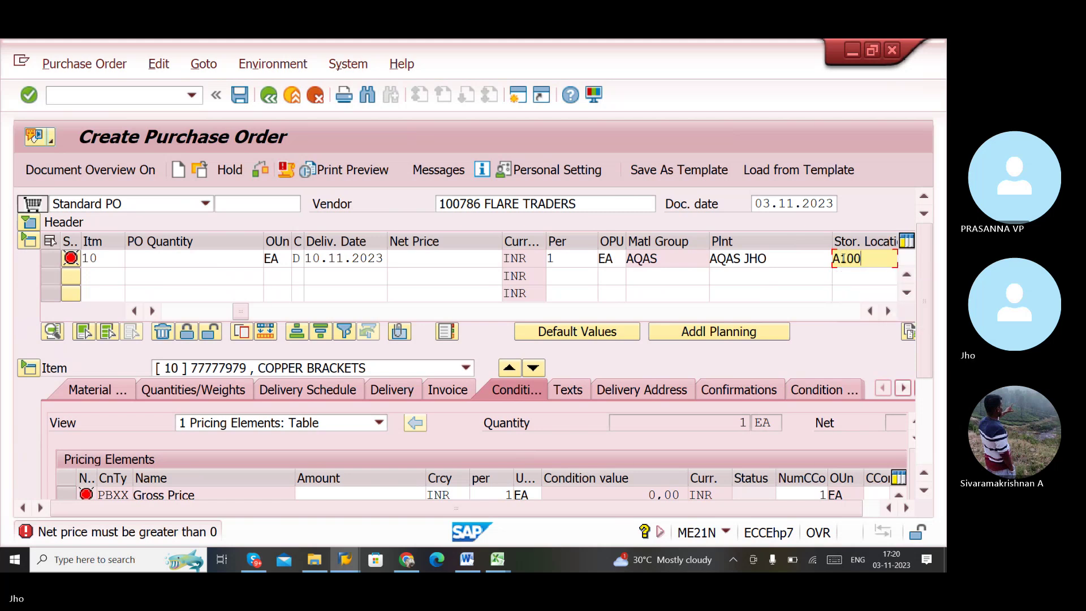
text(0)
key(Return)
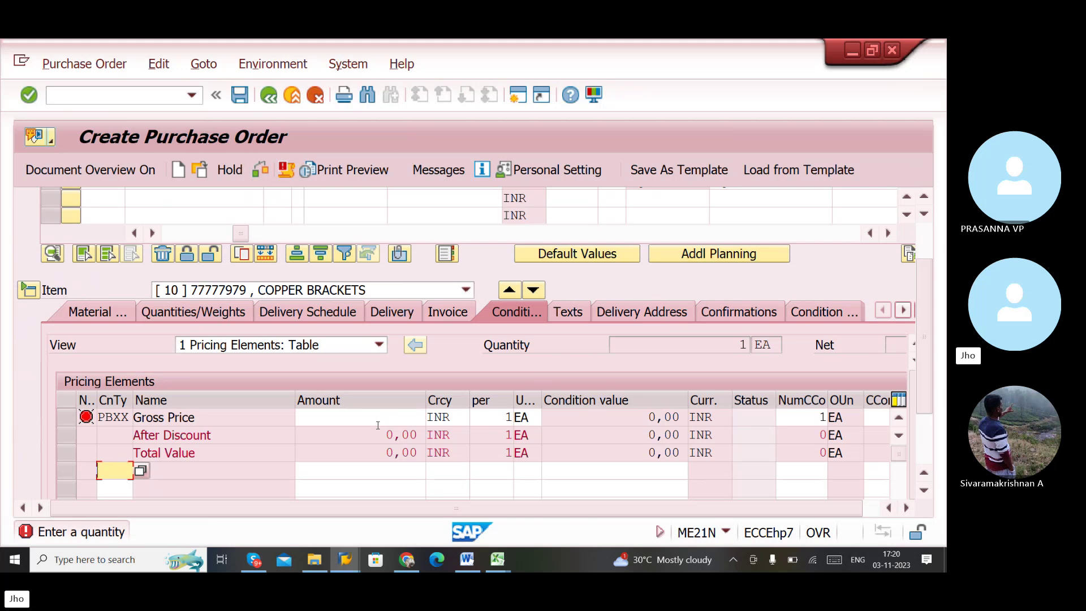
scroll(378, 425, up, 3)
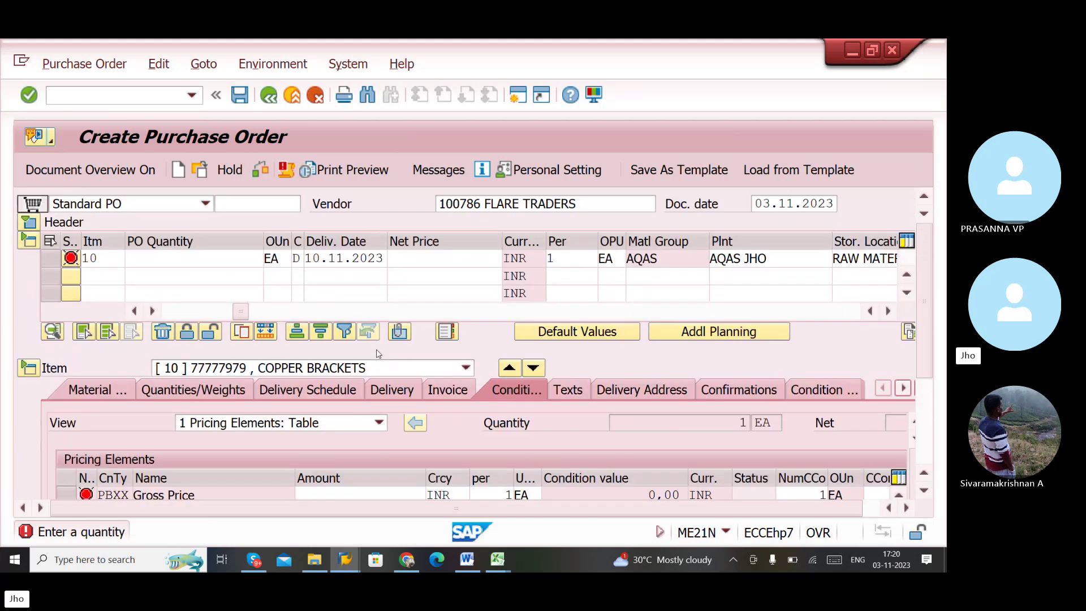
- Open a new session and start transaction ME12 to change an info record
click(518, 97)
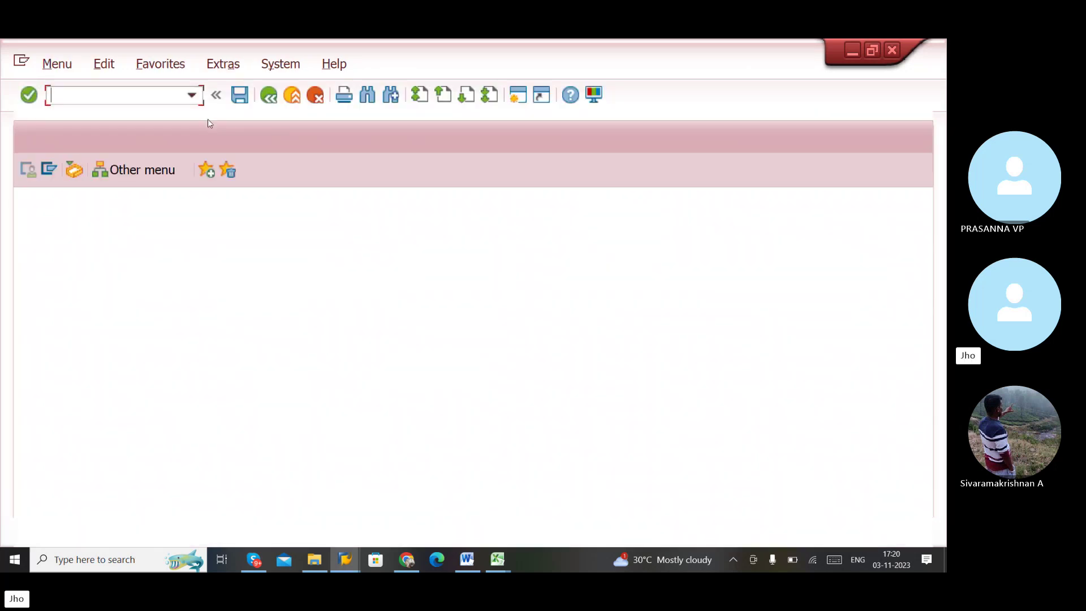
text(E)
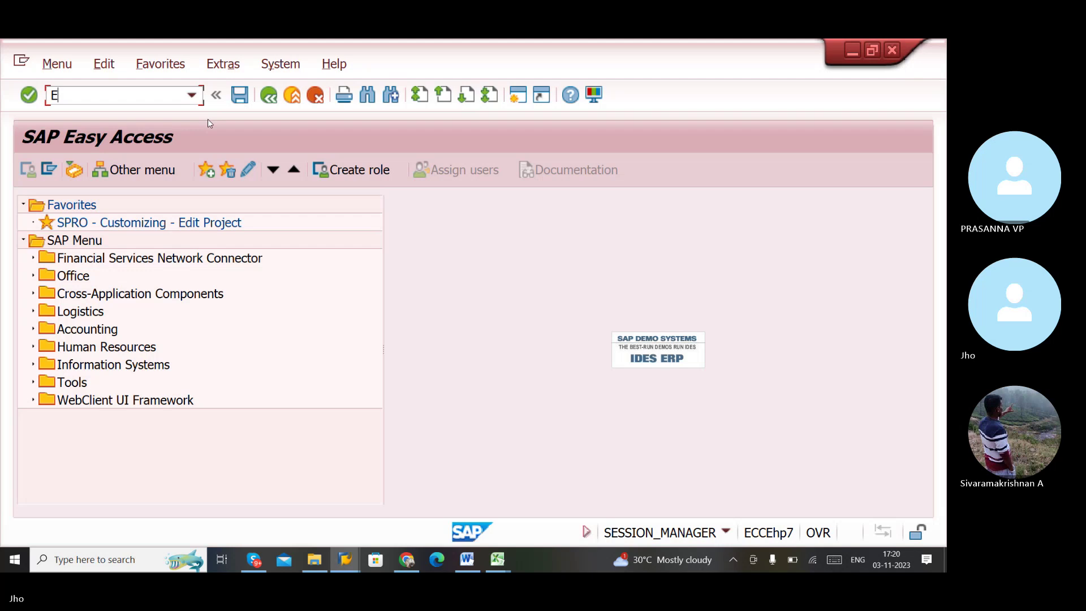
text(12)
key(Return)
text(ME1)
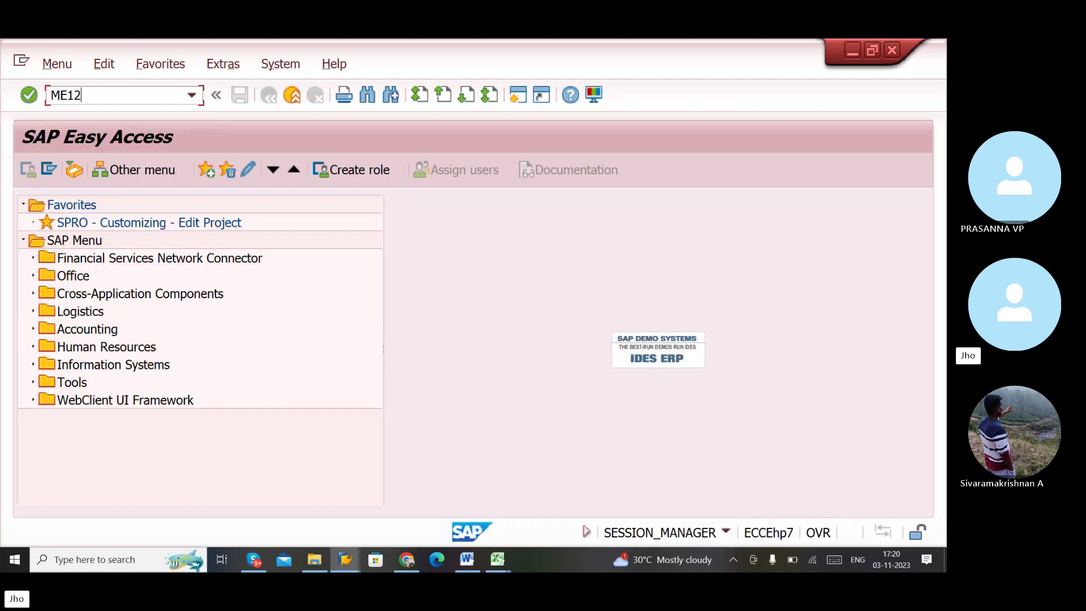
text(2)
key(Return)
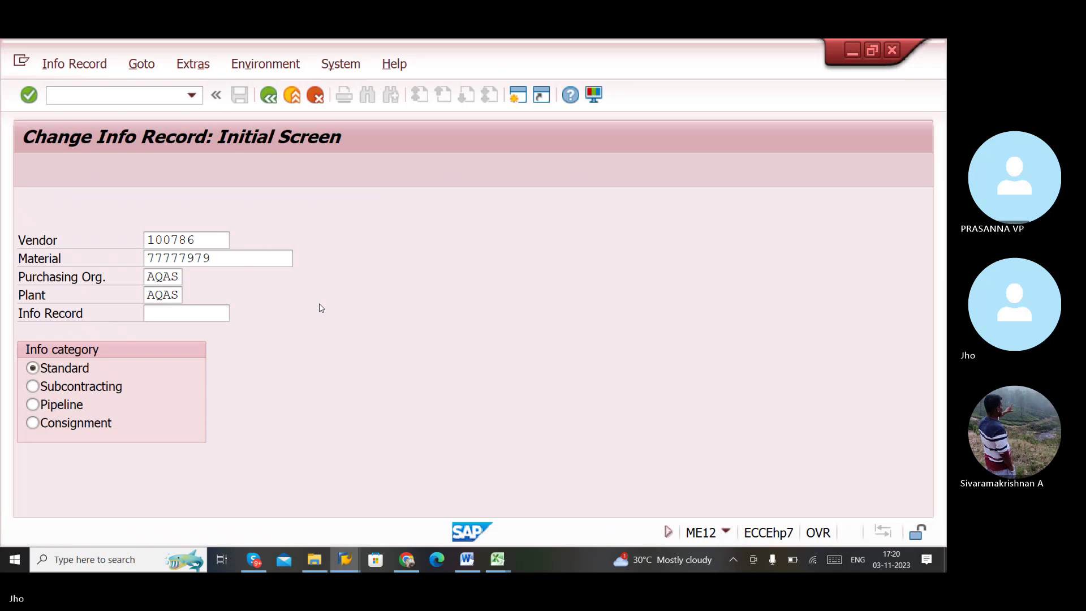
- Try to open the standard info record for FLARE TRADERS and material 77777979 in purchasing organization AQAS, plant AQAS
key(Return)
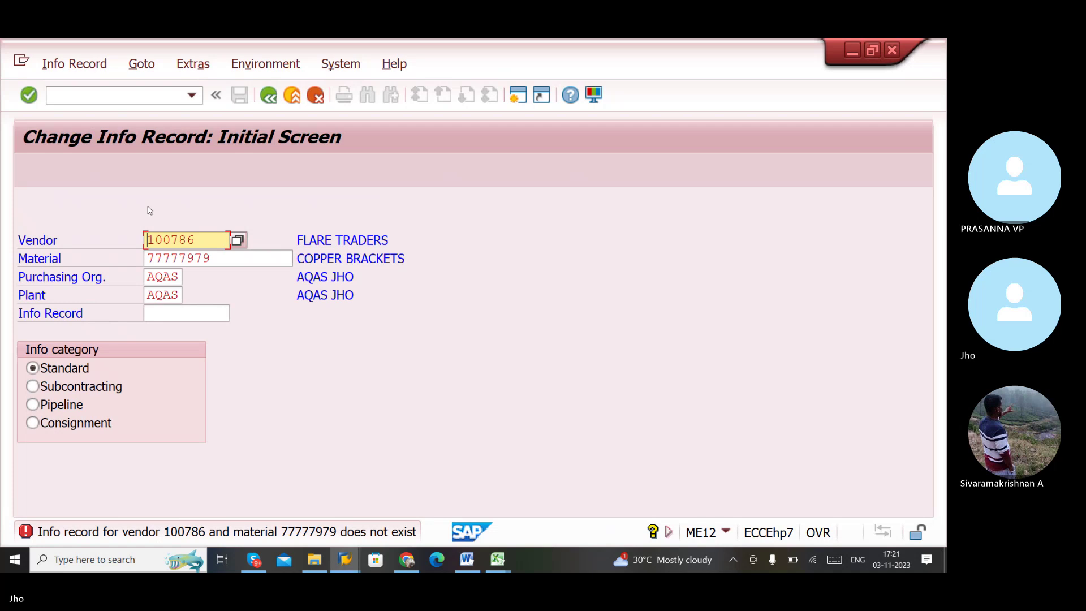
drag(216, 254, 61, 273)
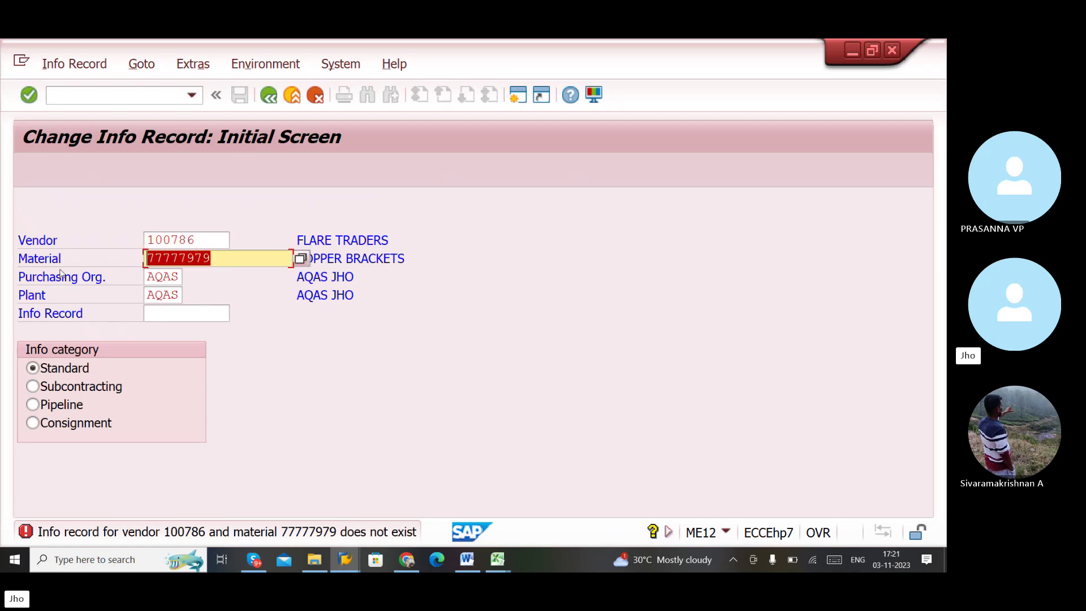
key(Home)
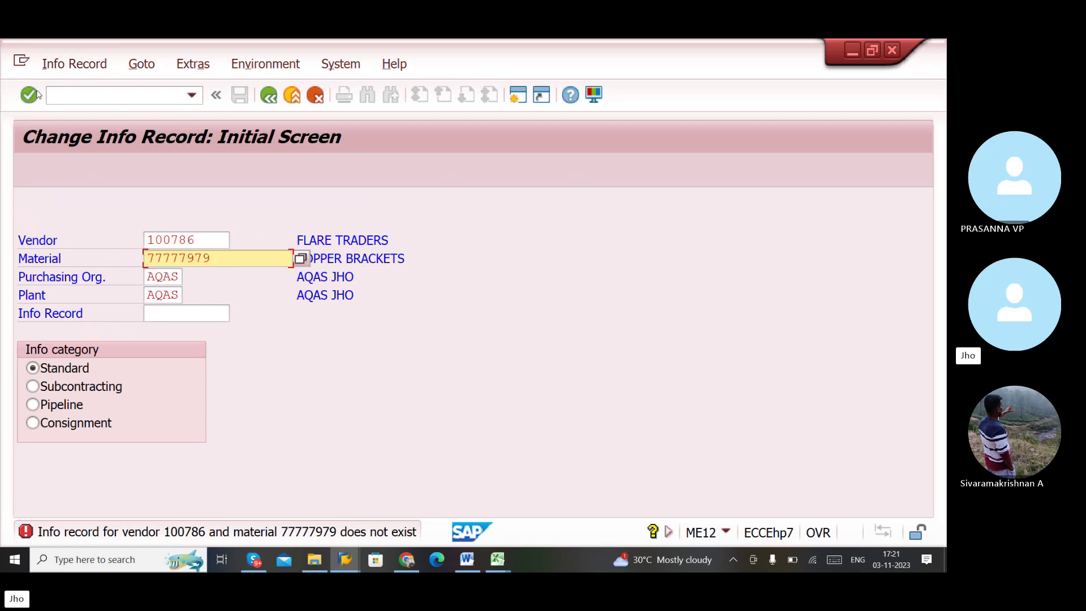
- Leave the change transaction, start ME11 and try to create the standard info record for FLARE TRADERS and material 77777979
click(269, 95)
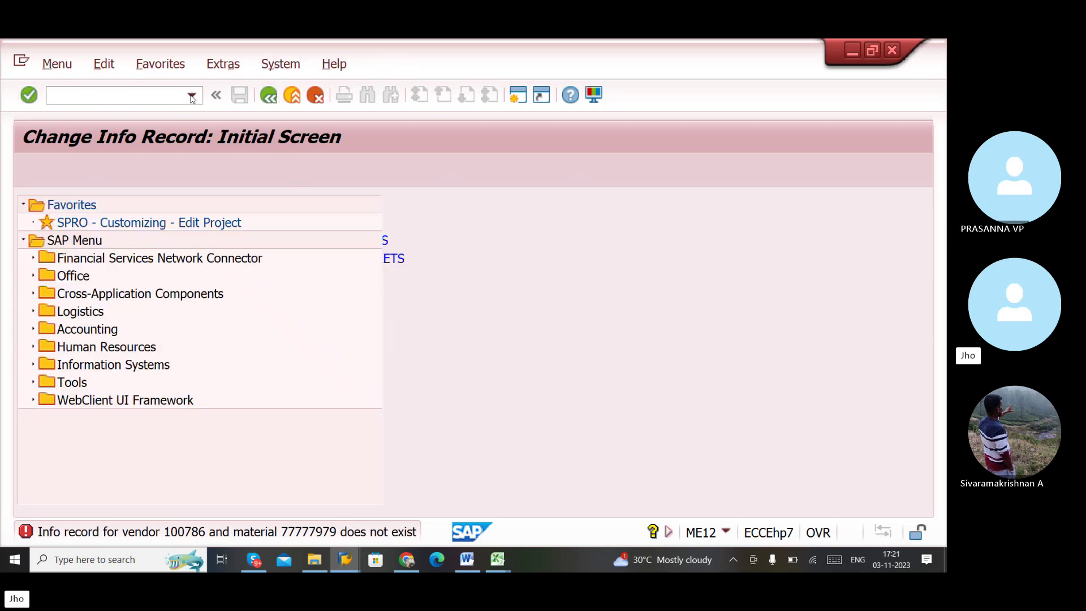
click(192, 98)
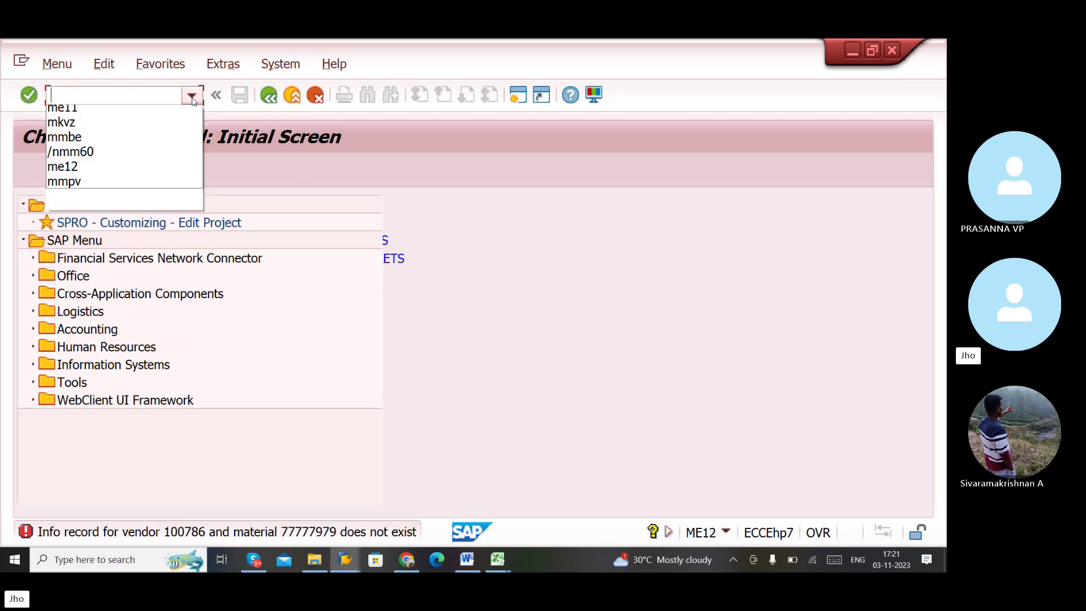
click(96, 172)
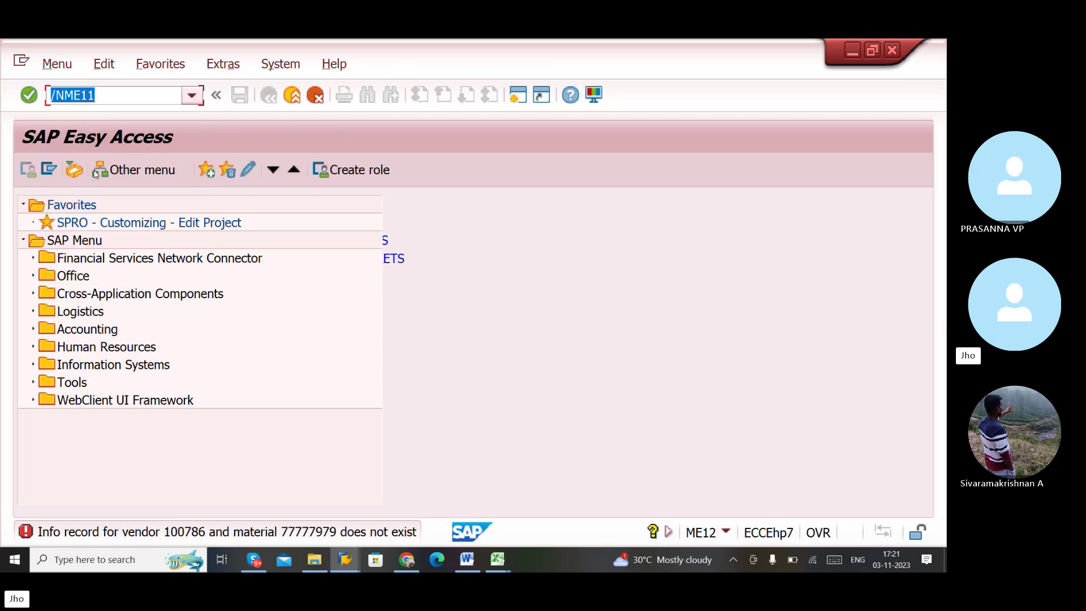
key(Return)
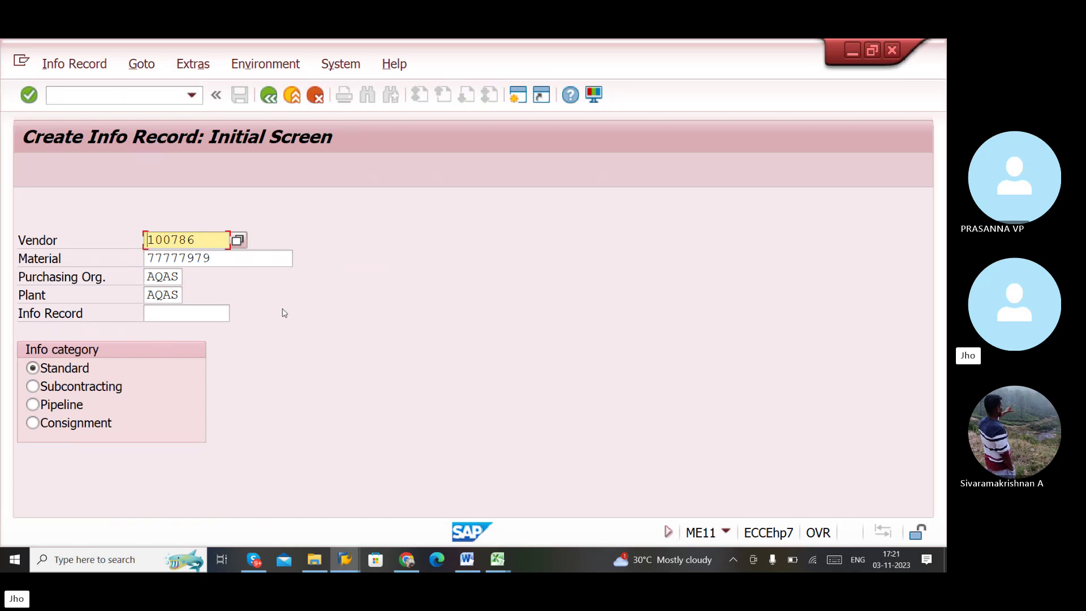
key(Return)
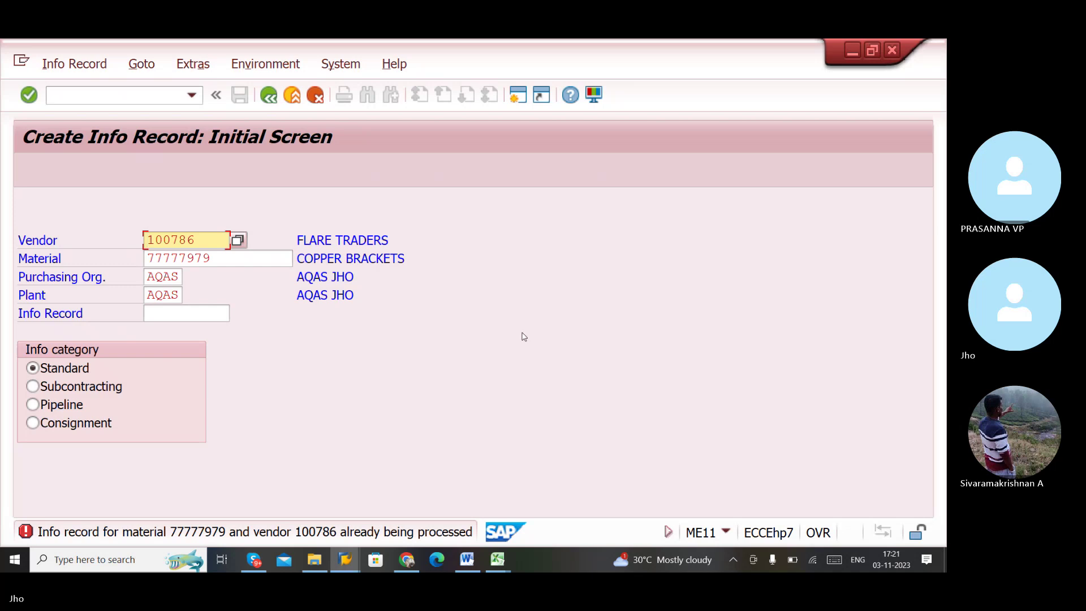
- Close the open Create Purchase Order session and retry creating the info record for the copper brackets
click(349, 560)
click(325, 512)
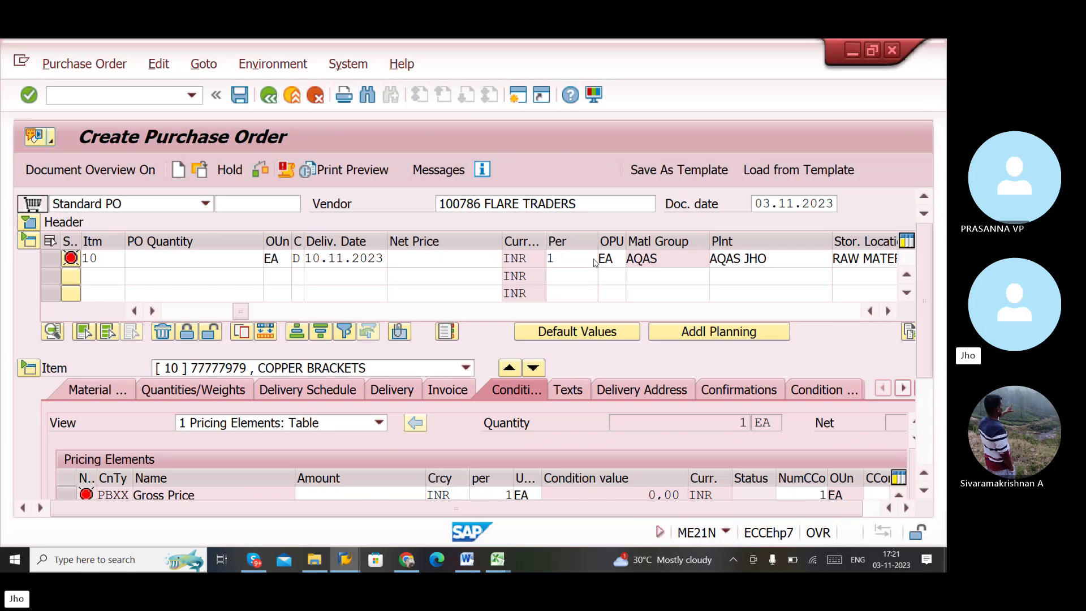
click(892, 50)
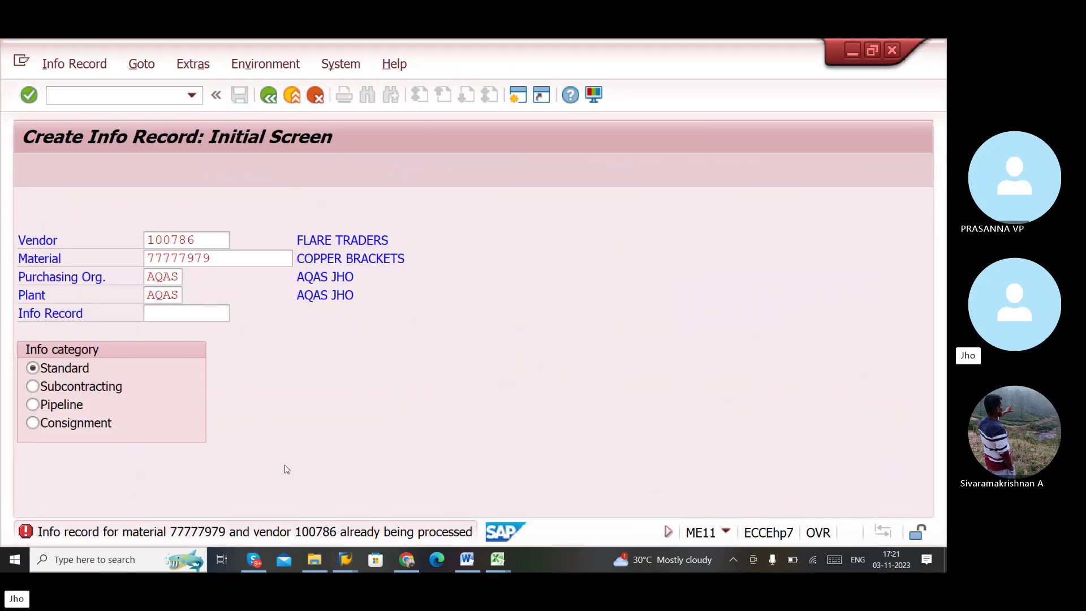
click(446, 358)
key(Return)
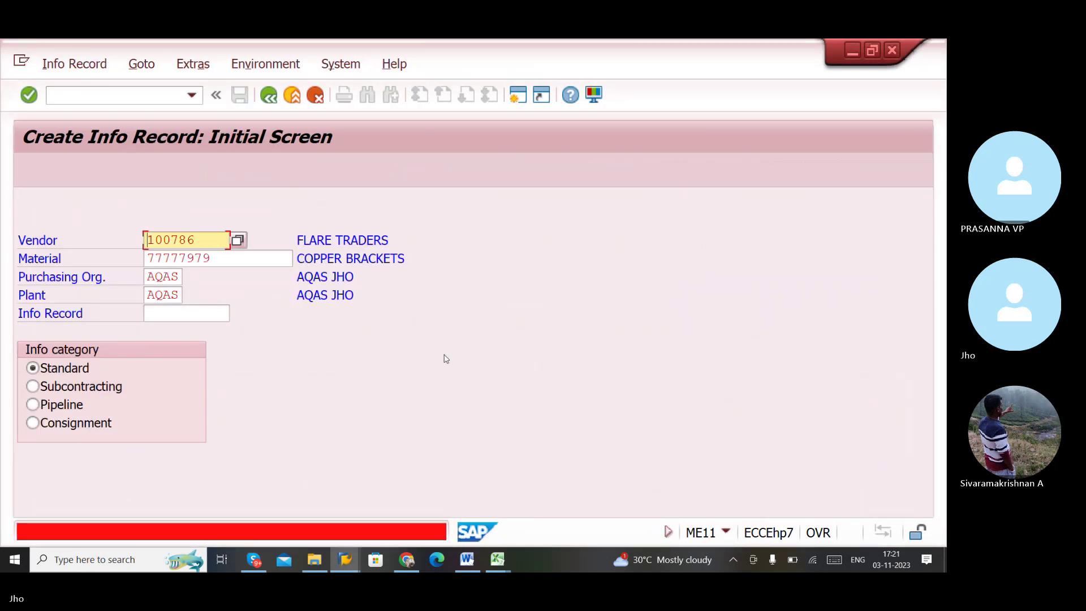
- Close the other session holding the unfinished info record and open the new info record's general data from the remaining session
click(345, 559)
click(243, 509)
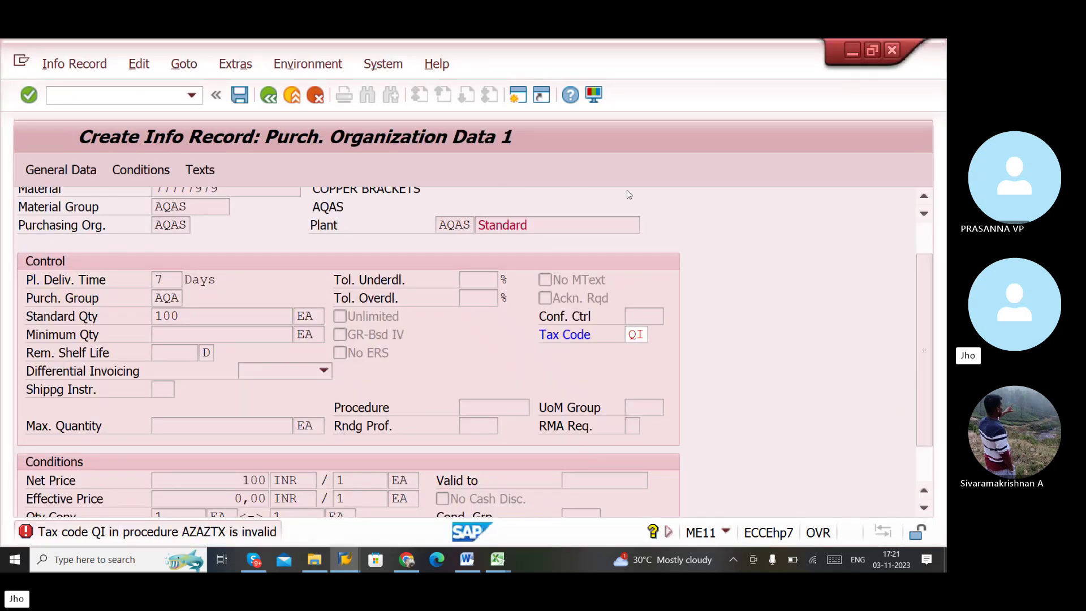
click(891, 51)
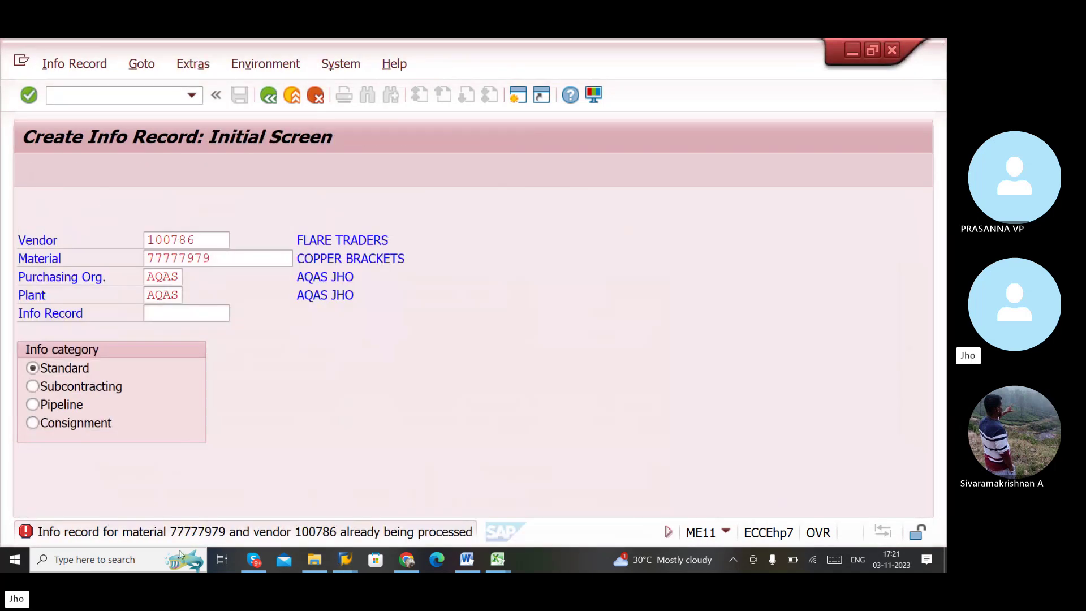
click(344, 559)
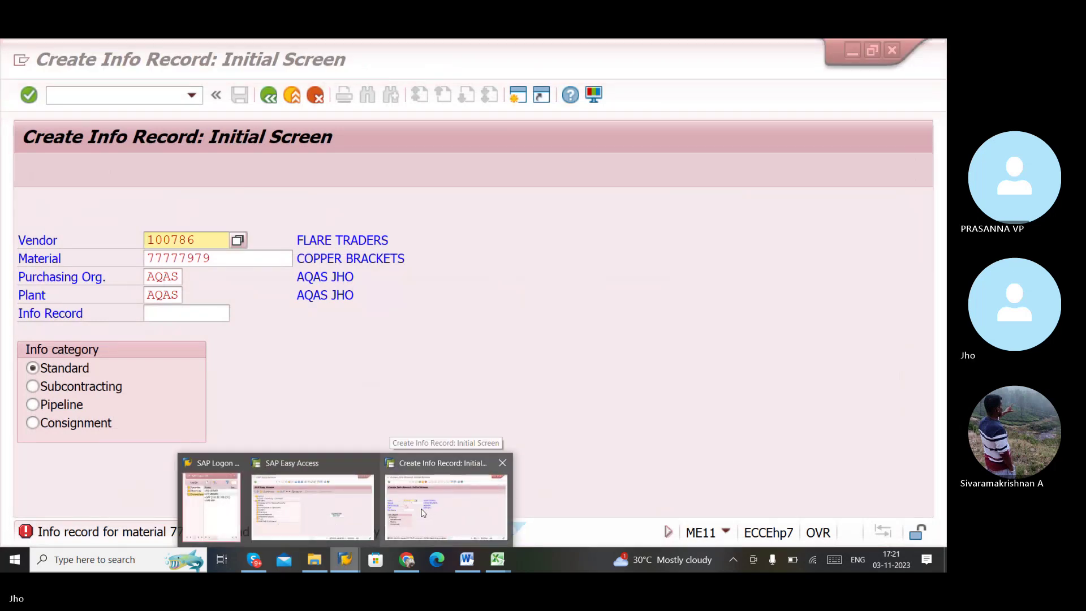
click(423, 518)
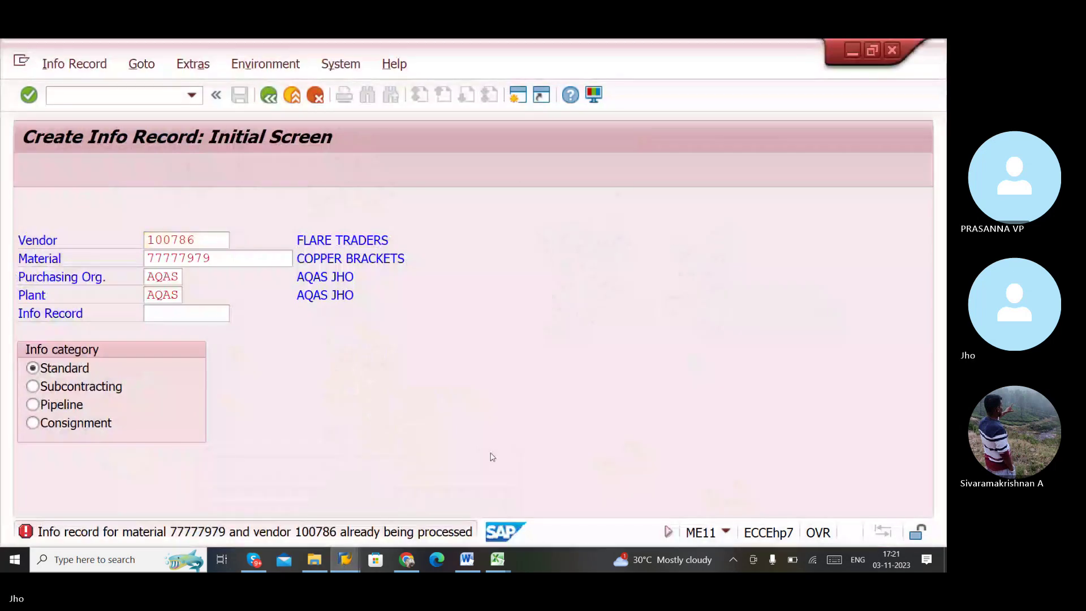
key(Return)
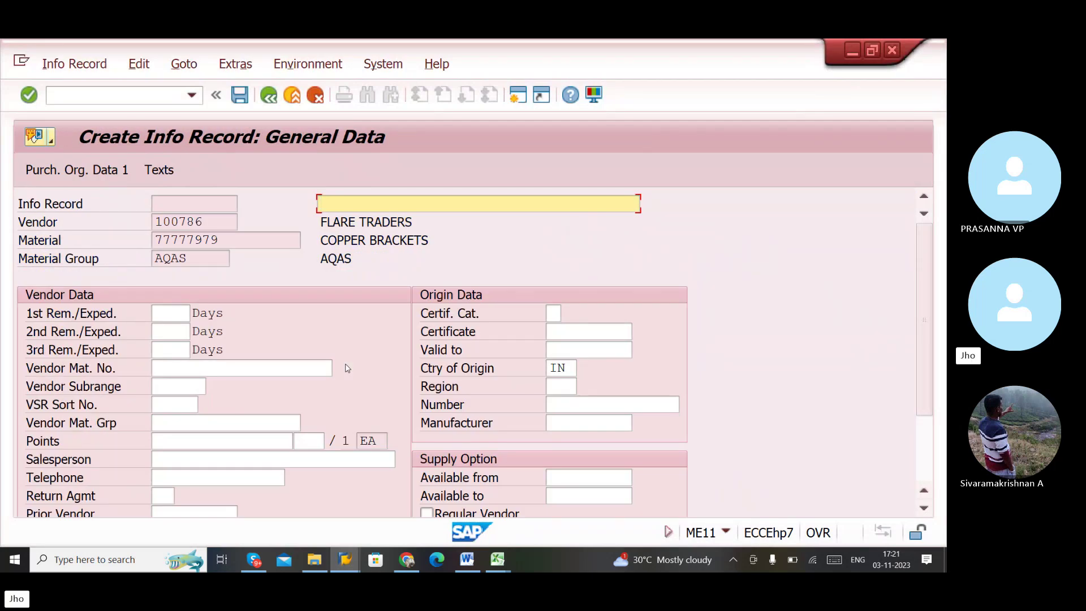
- Set the info record's first reminder to 7 days and open Purchasing Organization Data 1
click(189, 313)
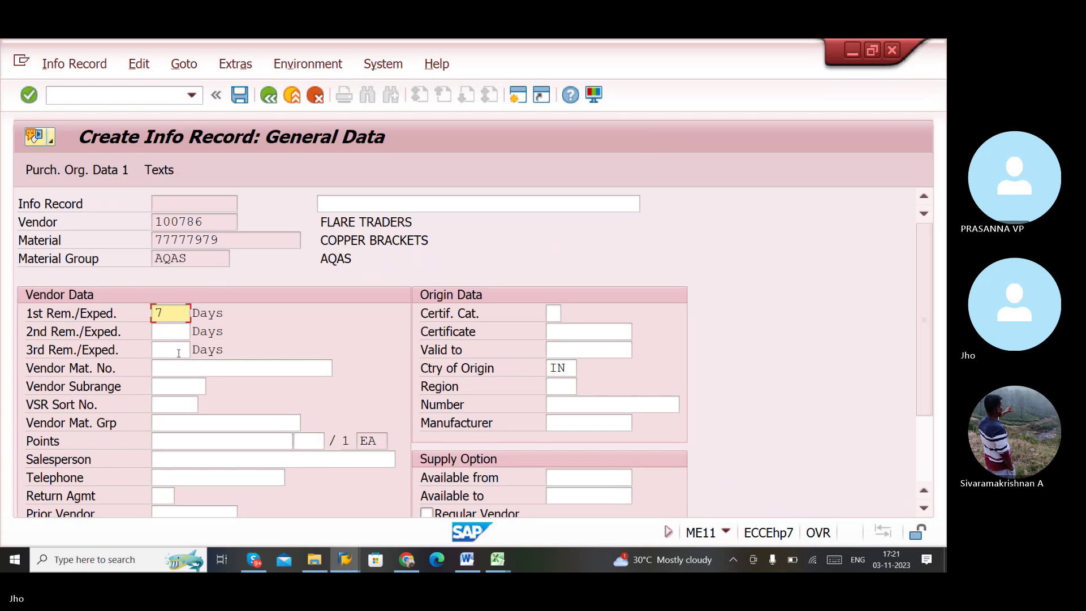
scroll(249, 342, down, 1)
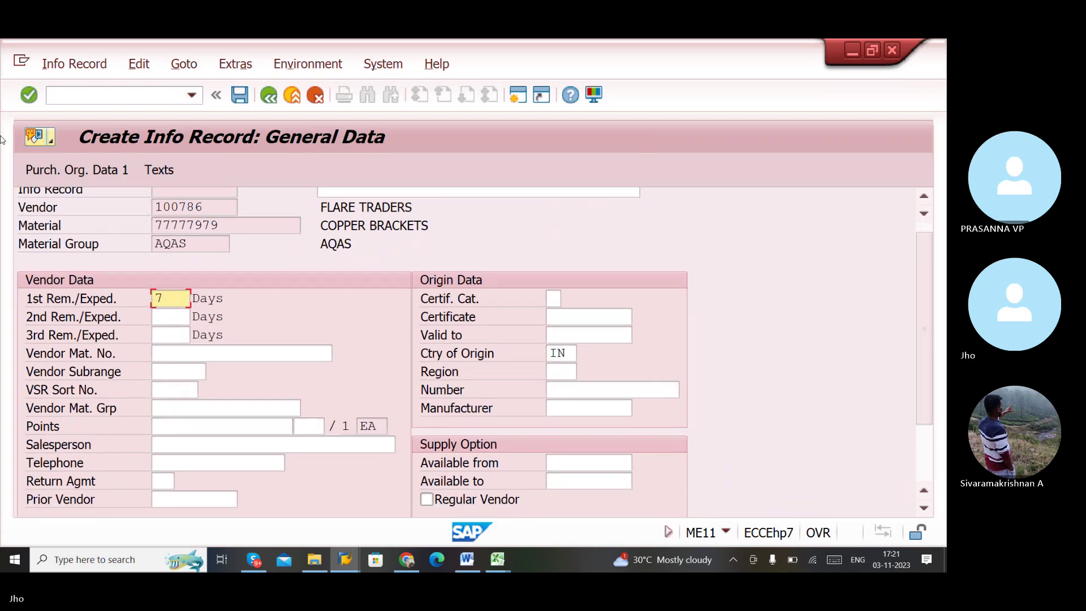
click(65, 177)
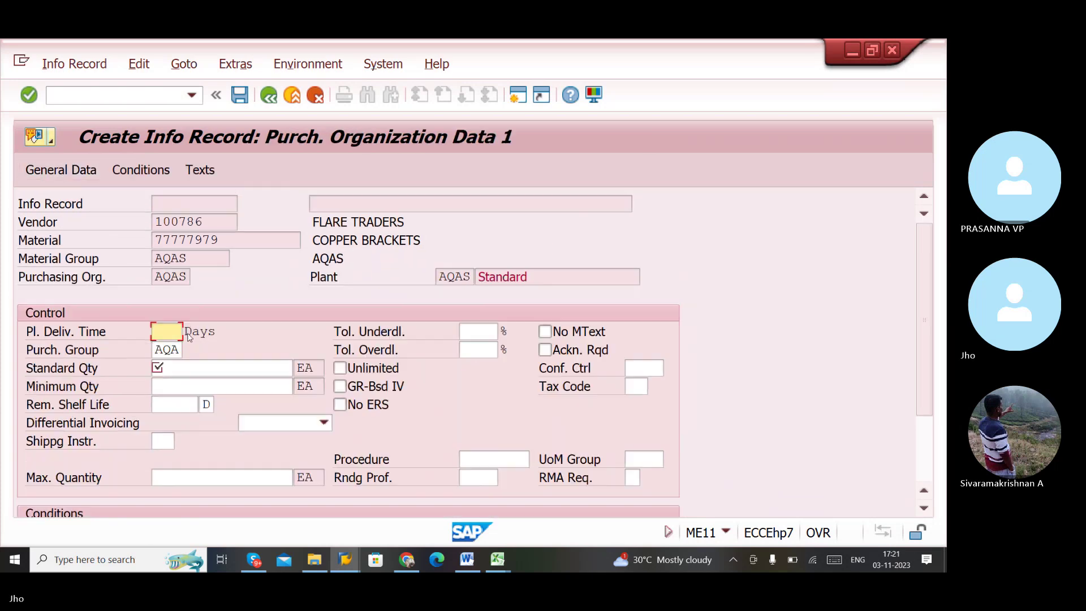
- Set the planned delivery time to 7 days, the standard quantity to 10 EA and the tax code to QI
click(170, 369)
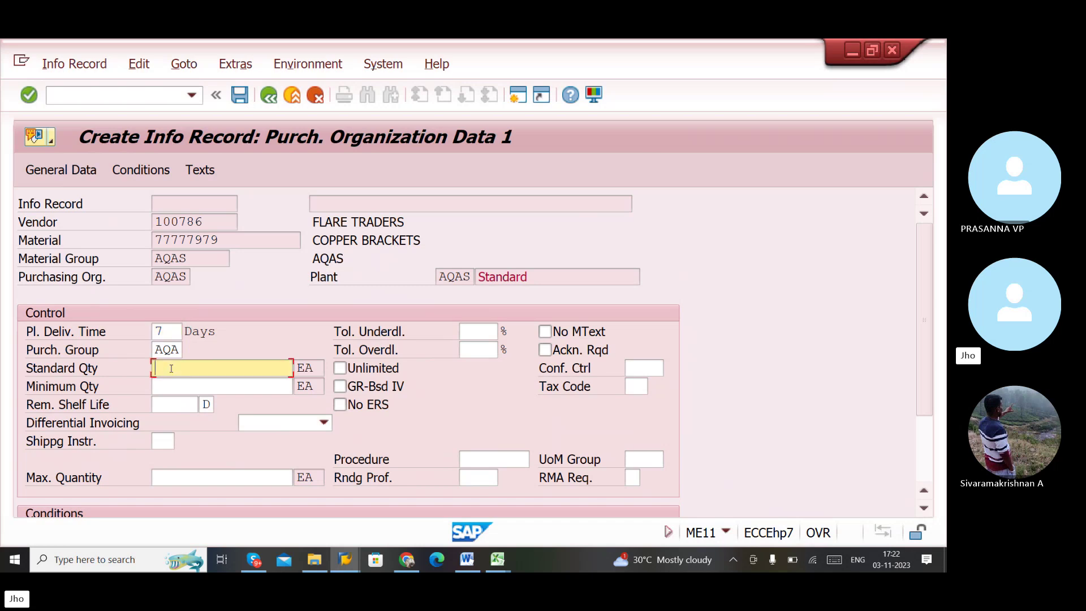
text(10)
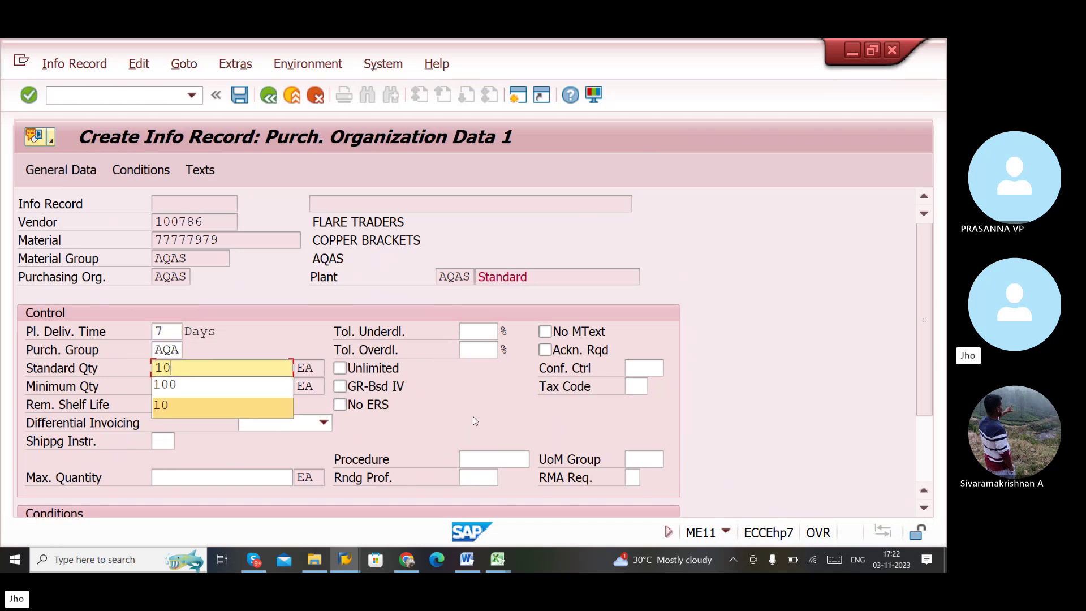
click(634, 387)
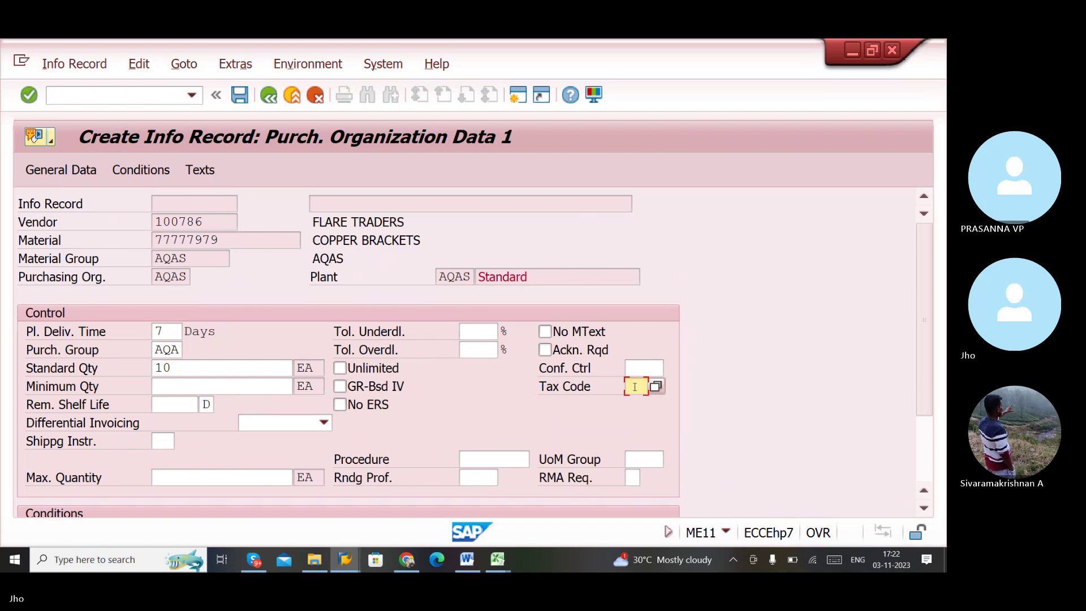
text(Q)
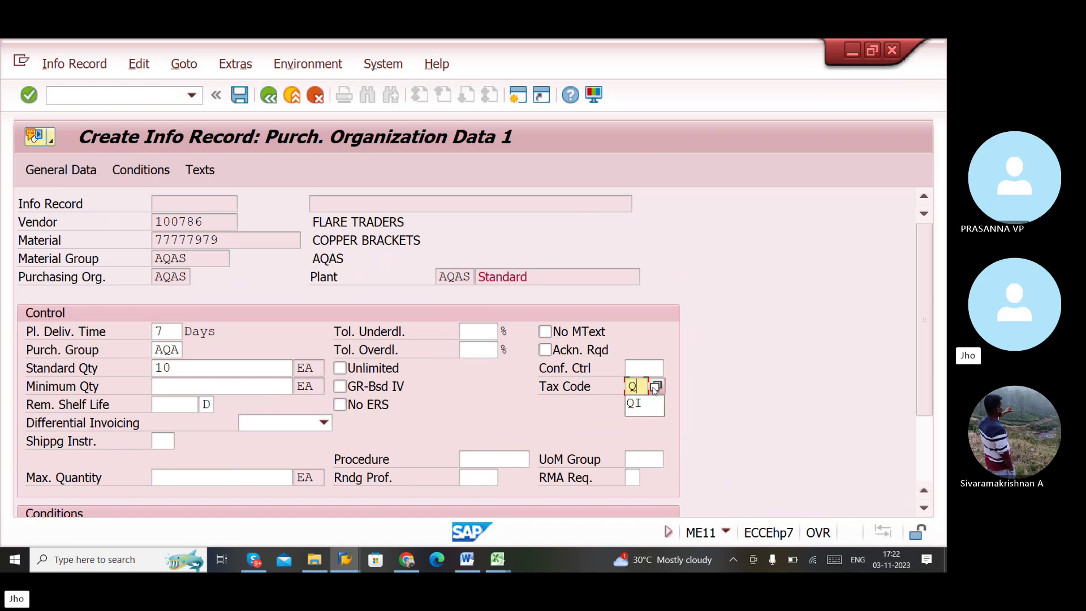
click(649, 407)
scroll(204, 476, down, 4)
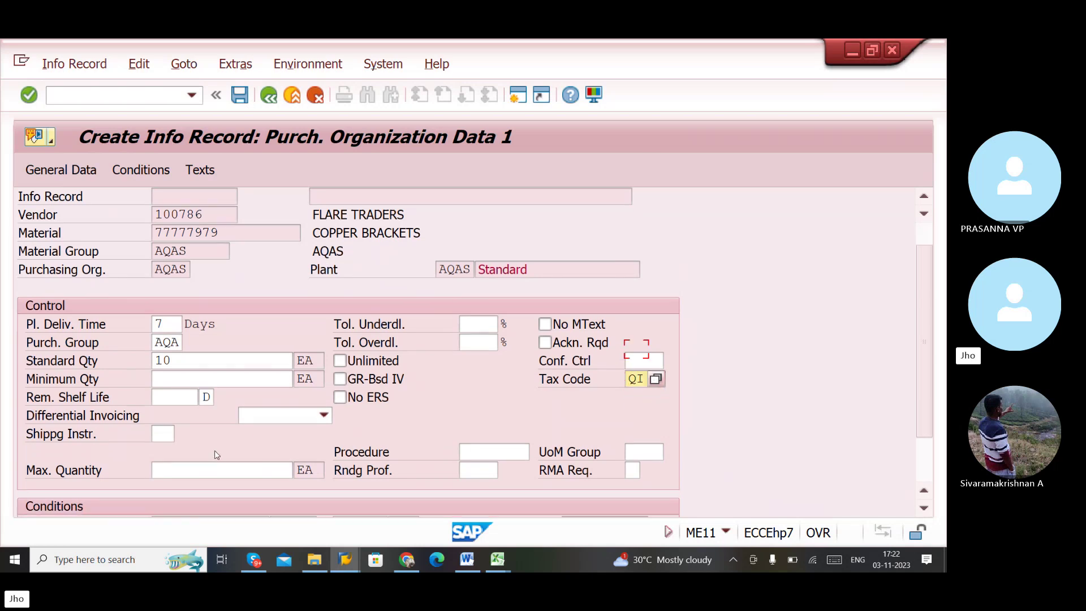
- Set the net price to 100 INR per 1 EA and save the purchasing info record
click(218, 467)
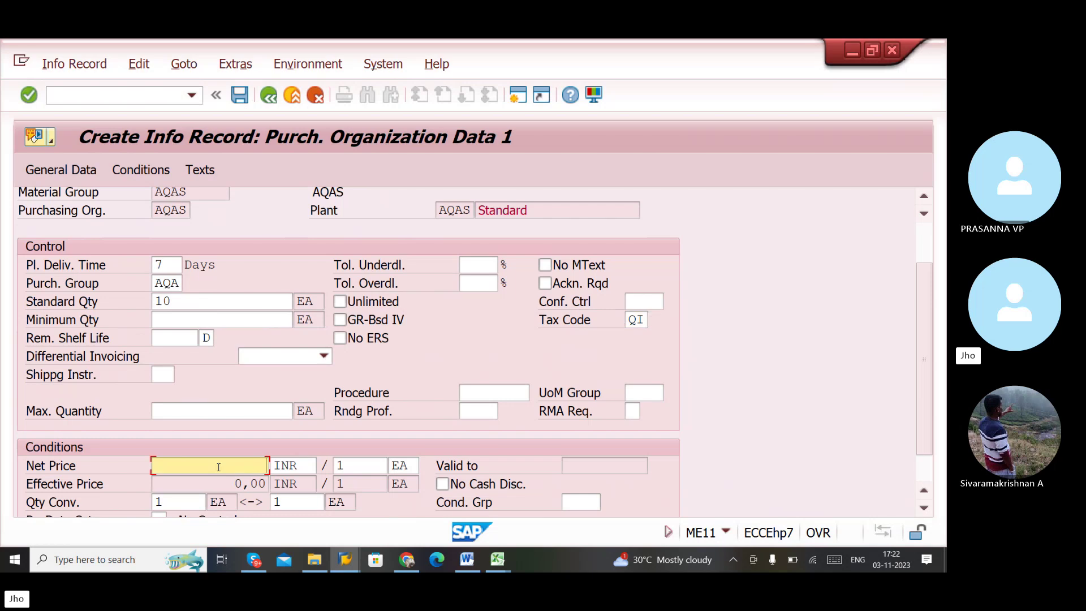
text(100)
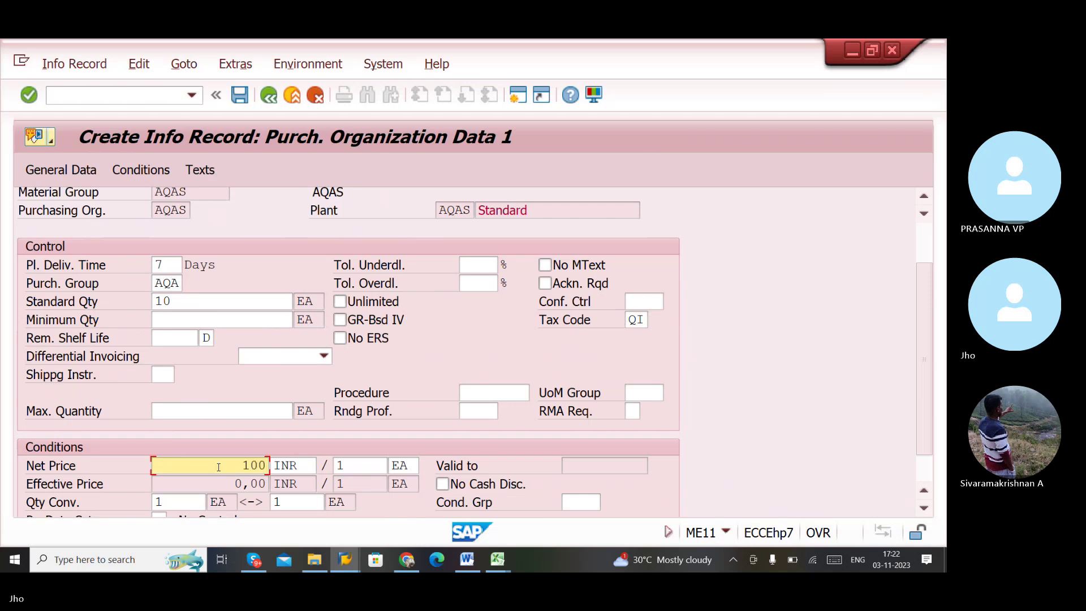
key(Return)
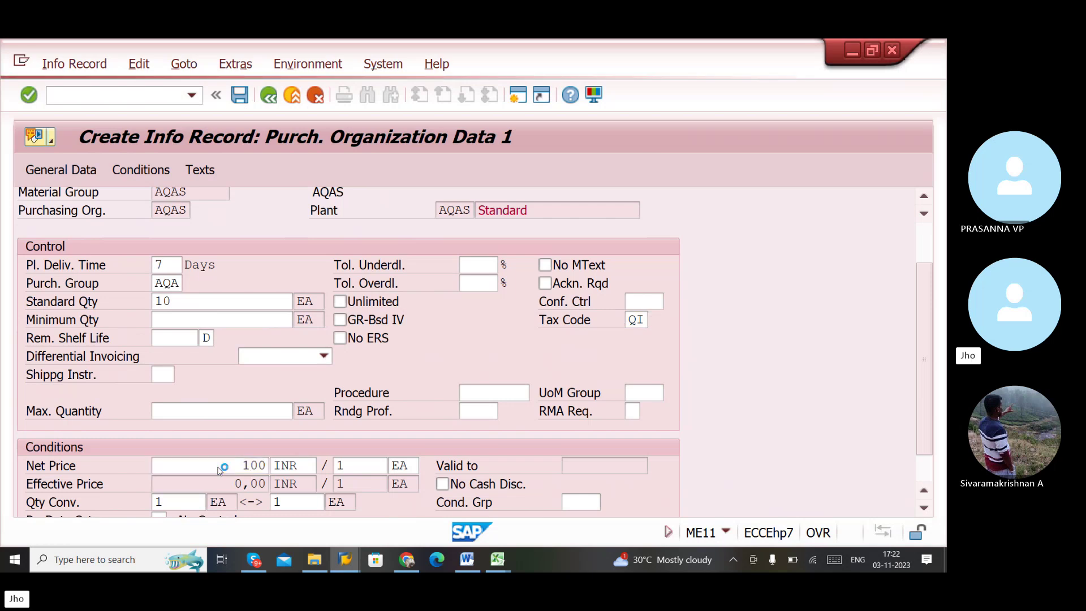
key(ctrl+s)
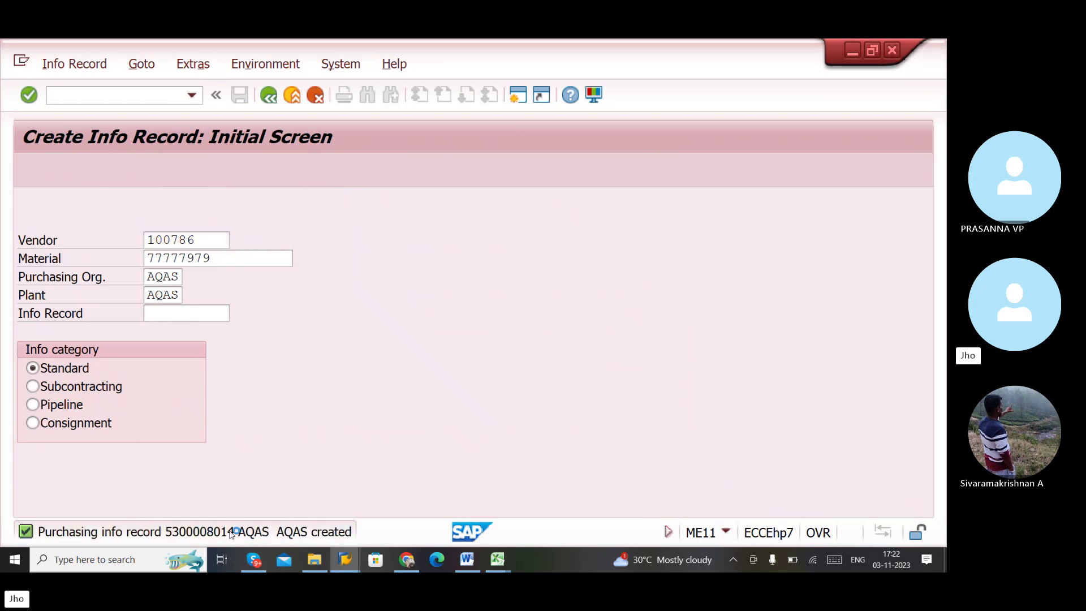
double_click(231, 534)
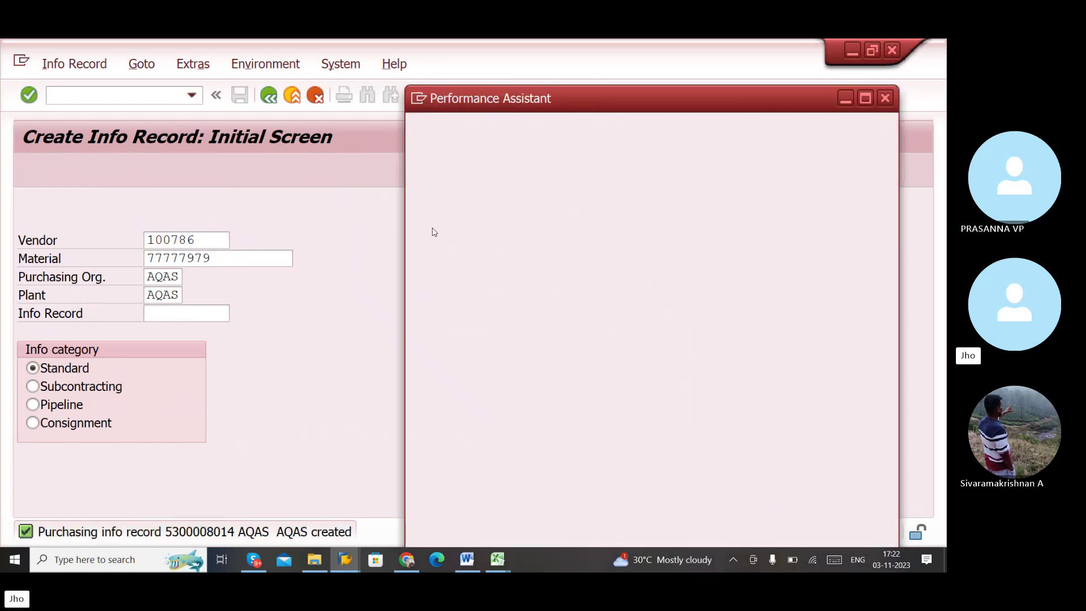
key(Escape)
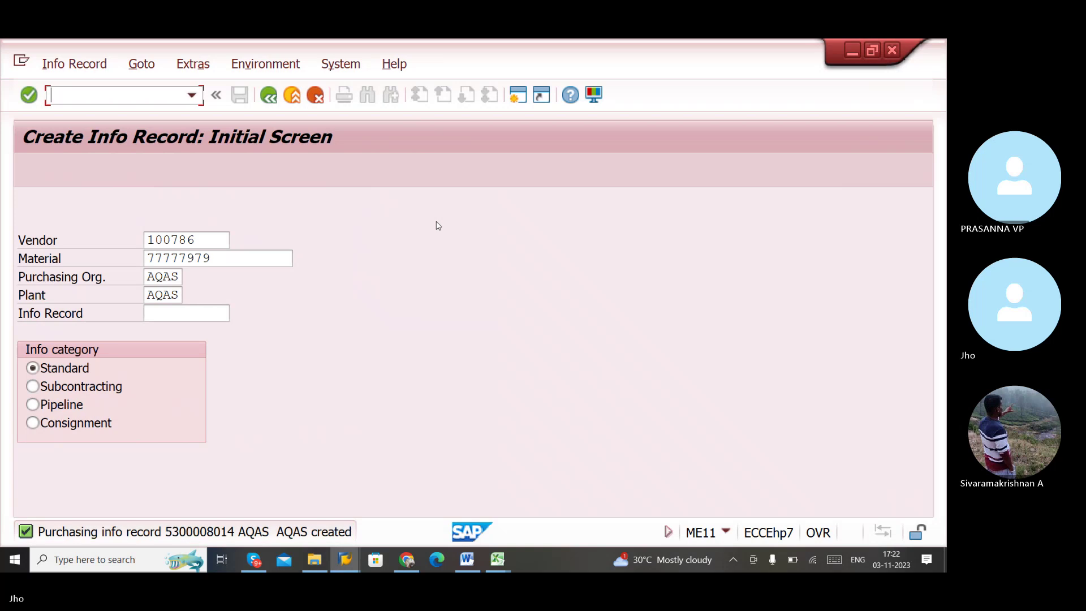
- Copy the material number 77777979 from the info record into cell D5 of the Excel sheet in Book1
drag(213, 264, 124, 262)
key(ctrl+c)
click(124, 262)
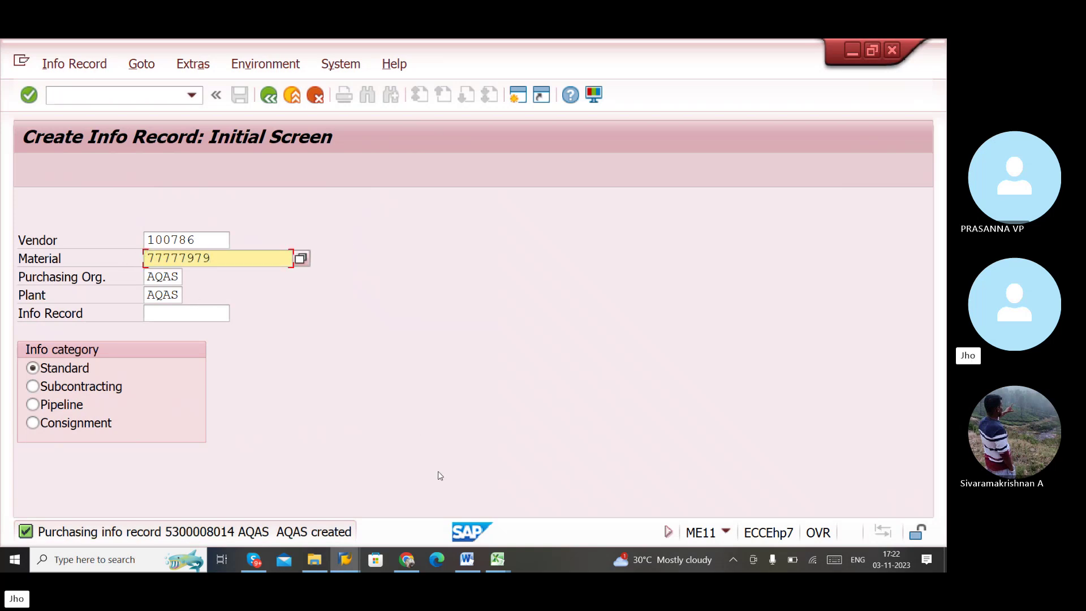
mouse_move(504, 557)
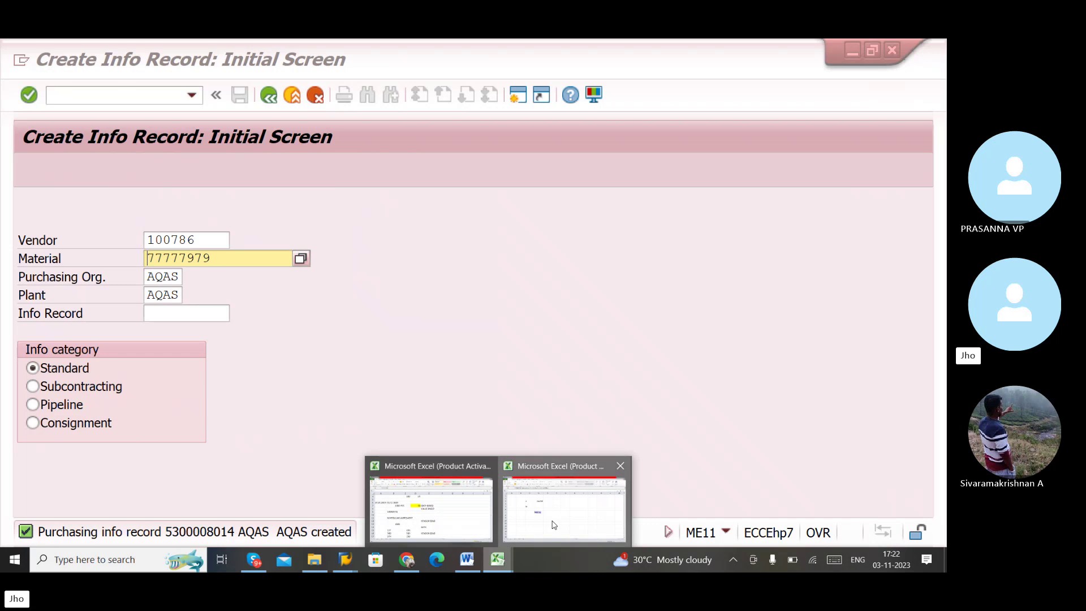
click(531, 503)
click(262, 270)
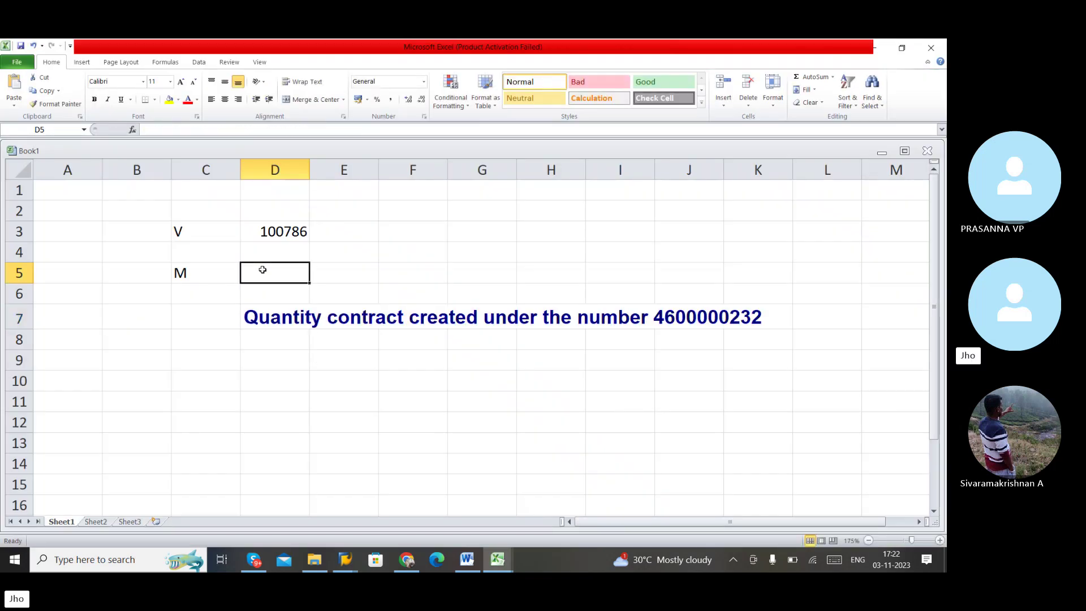
key(ctrl+v)
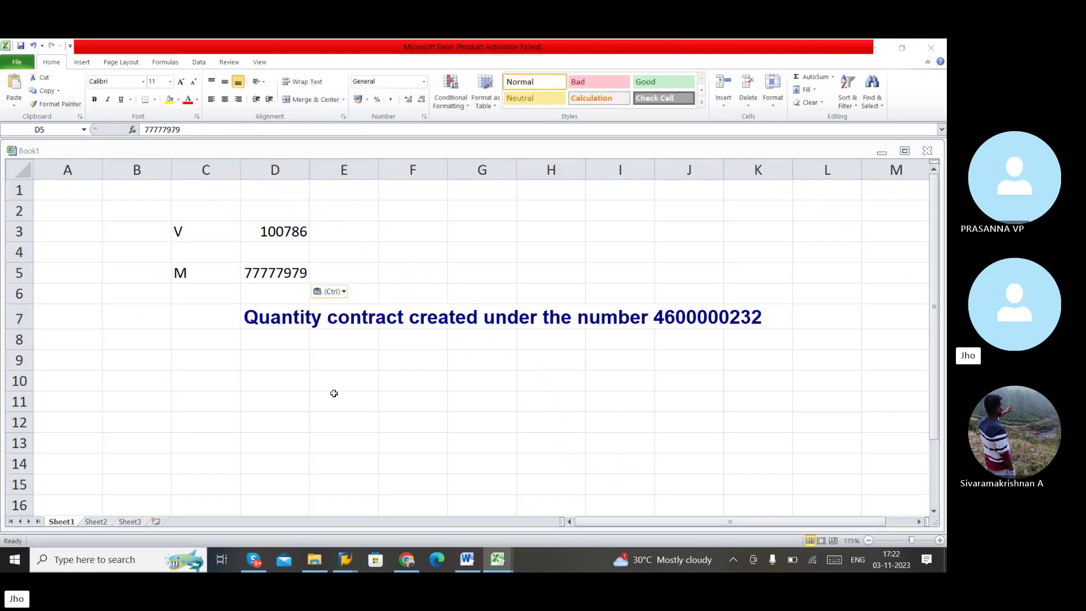
- Switch back to SAP and exit ME11 to the SAP Easy Access screen with the command /n
key(alt+Tab)
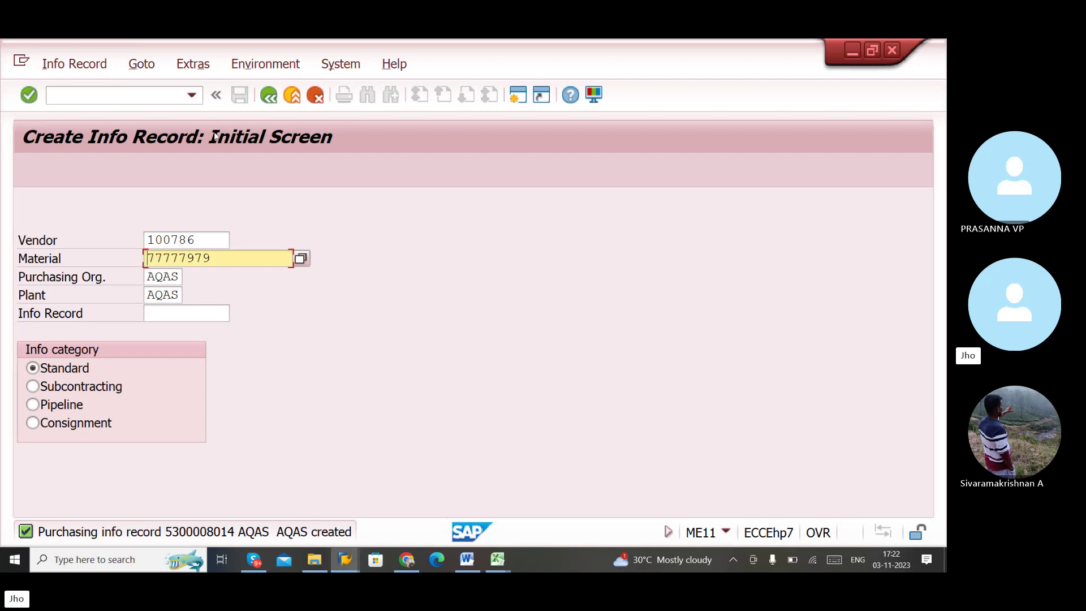
click(191, 95)
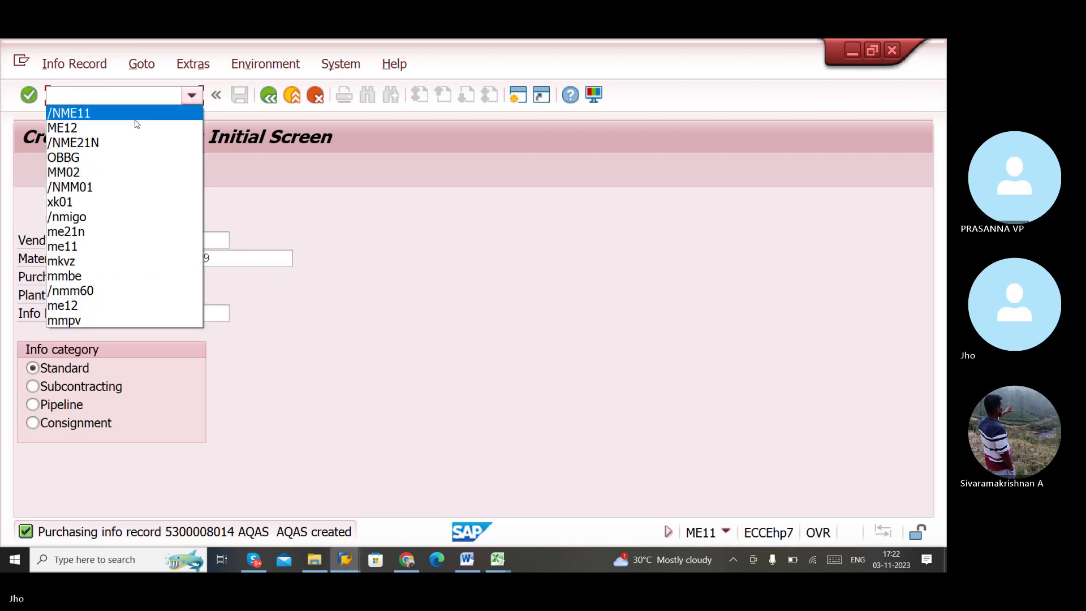
click(123, 97)
text(/n)
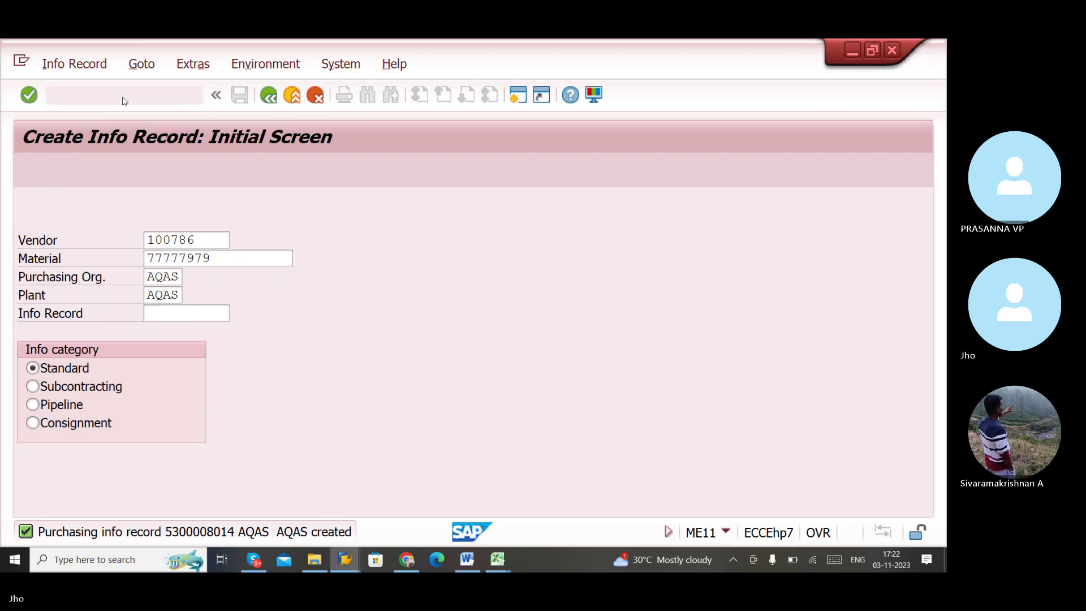
key(Return)
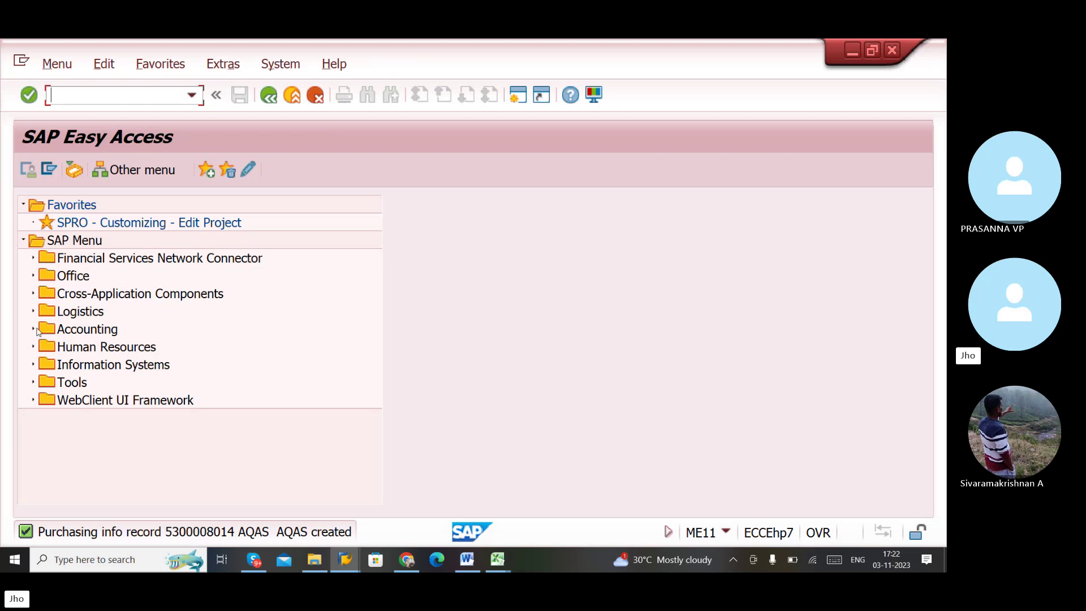
click(33, 329)
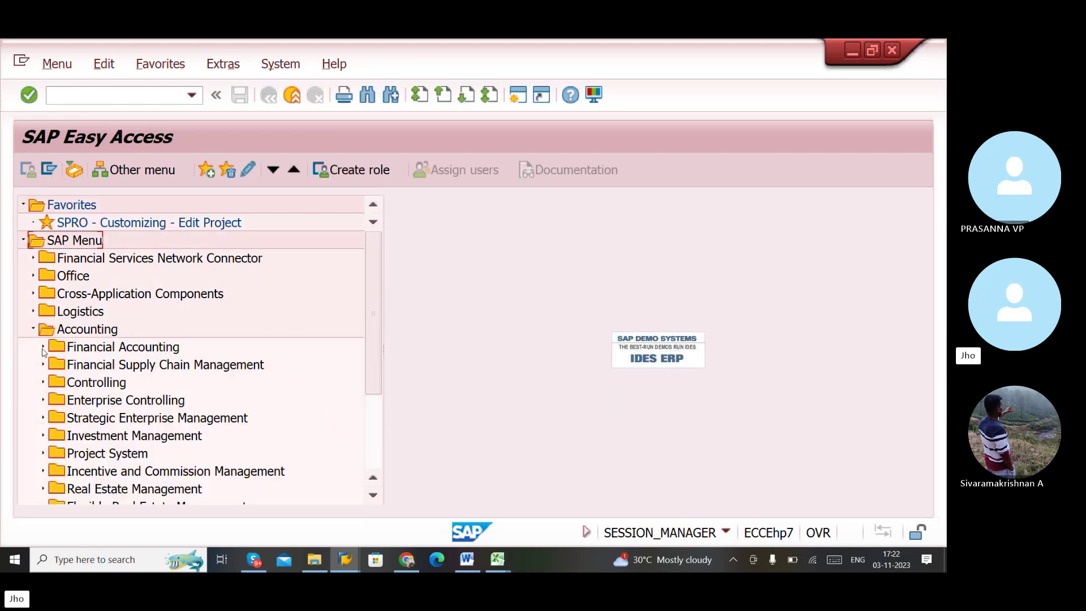
click(43, 347)
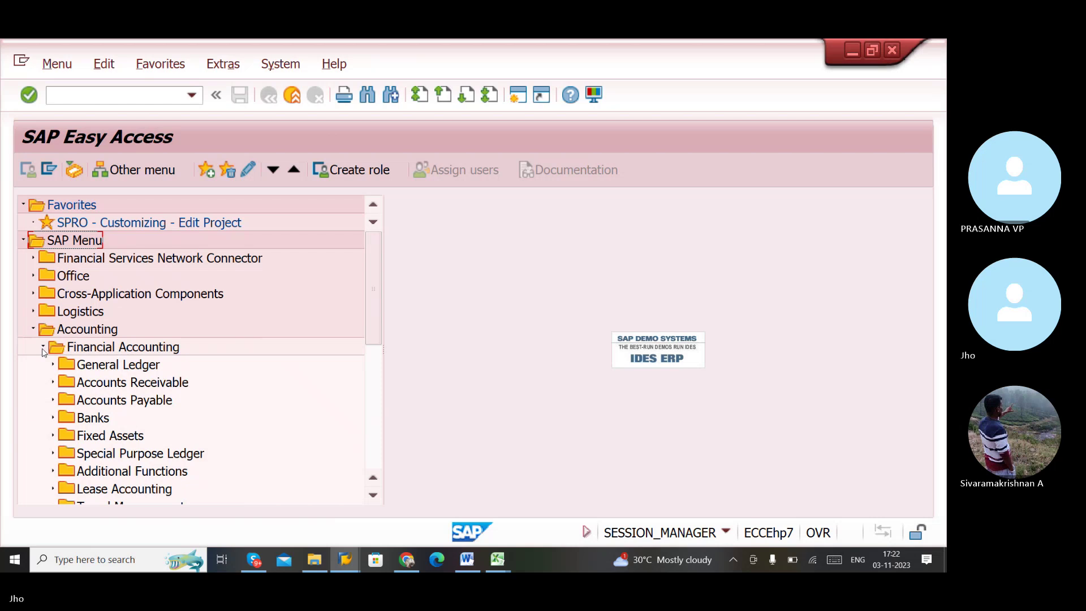
click(33, 329)
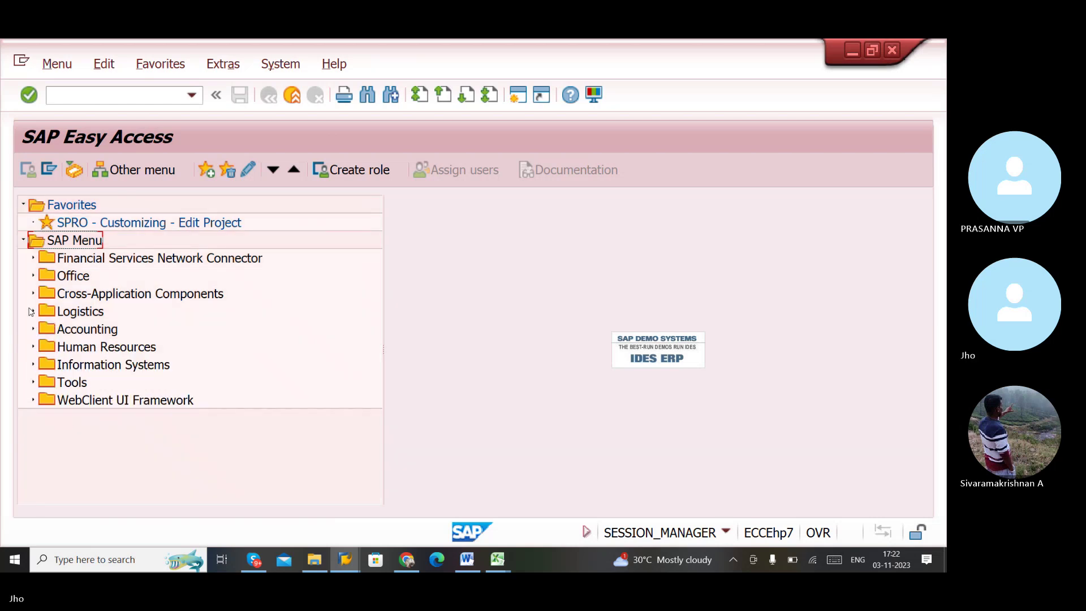
click(33, 311)
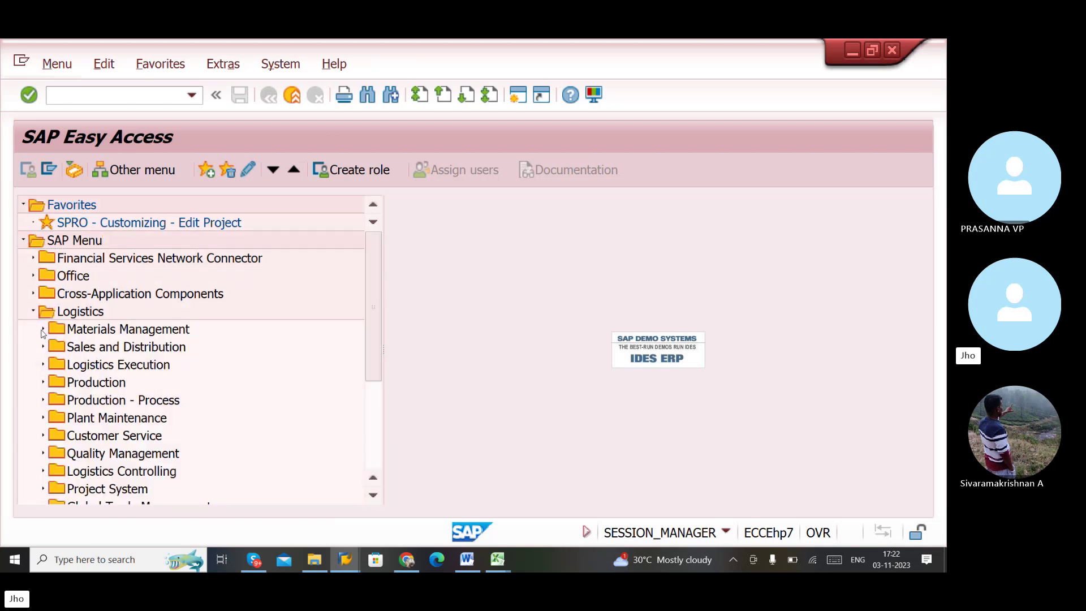
click(43, 329)
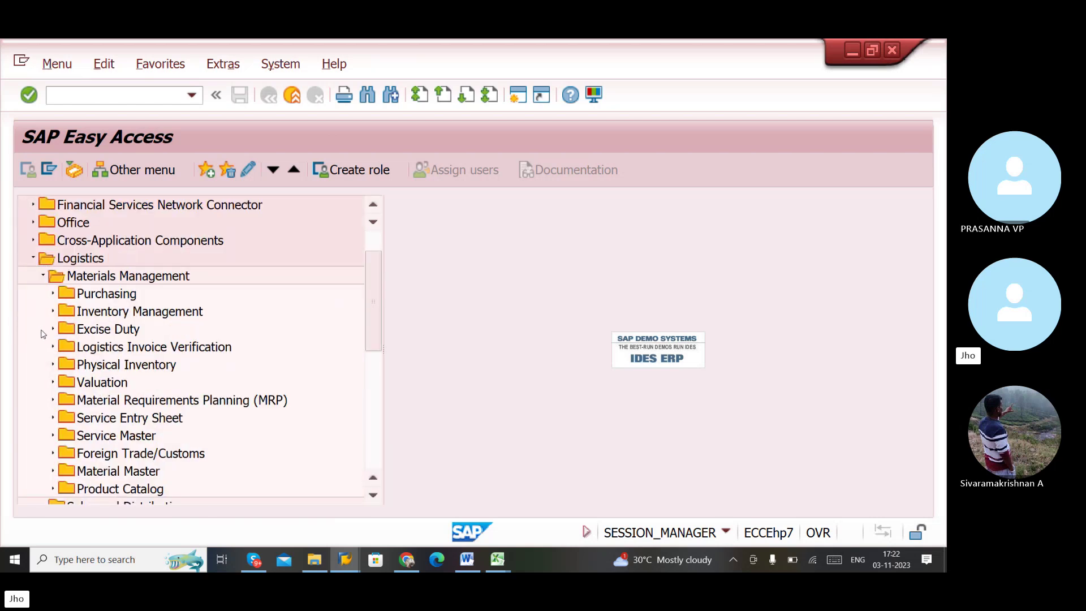
click(52, 293)
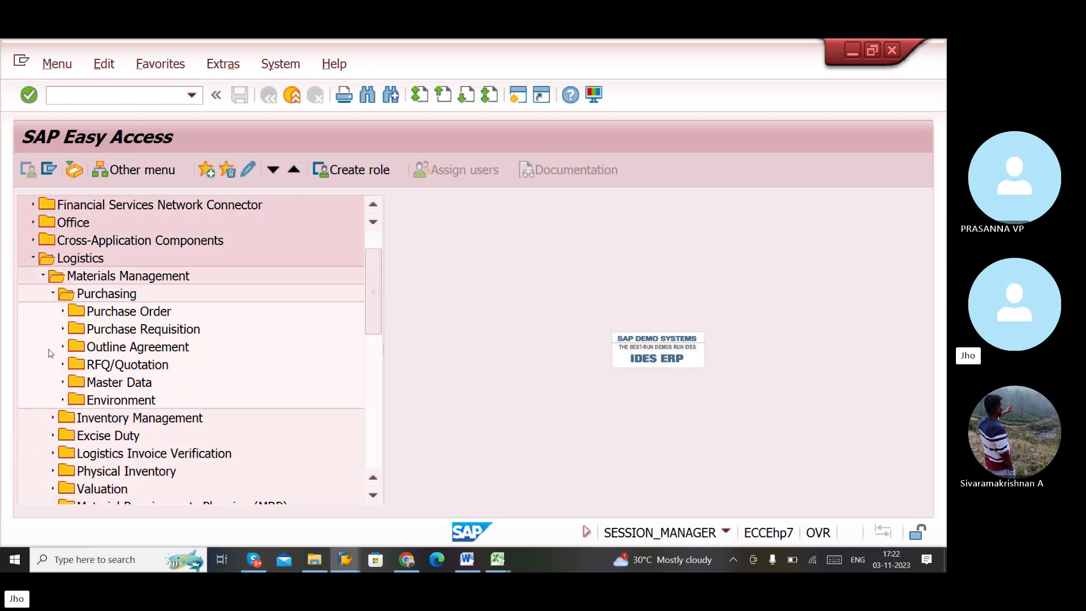
click(63, 347)
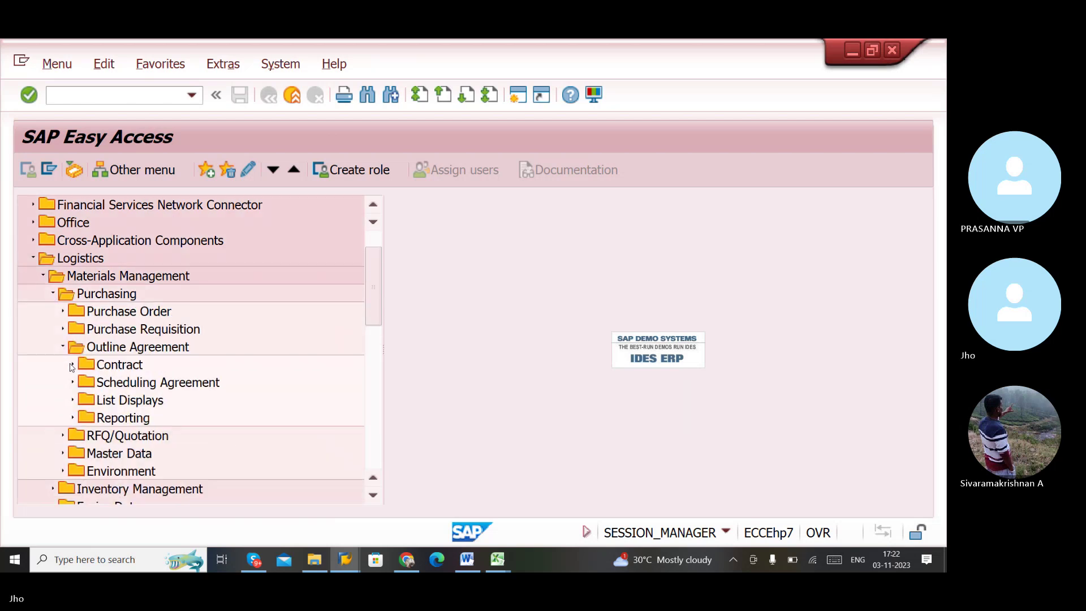
click(72, 367)
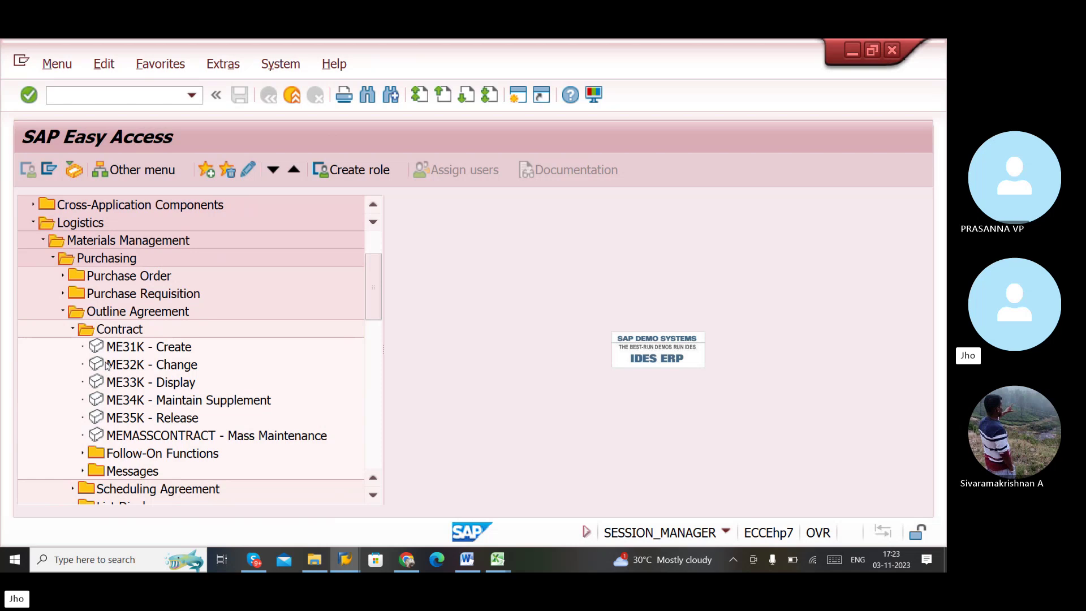
double_click(107, 385)
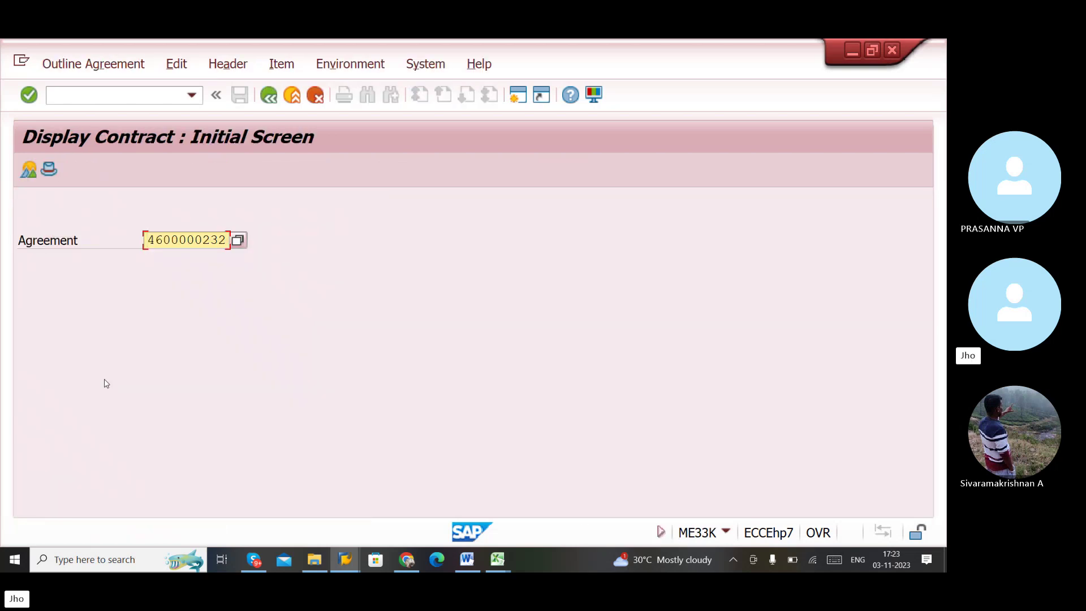
key(Return)
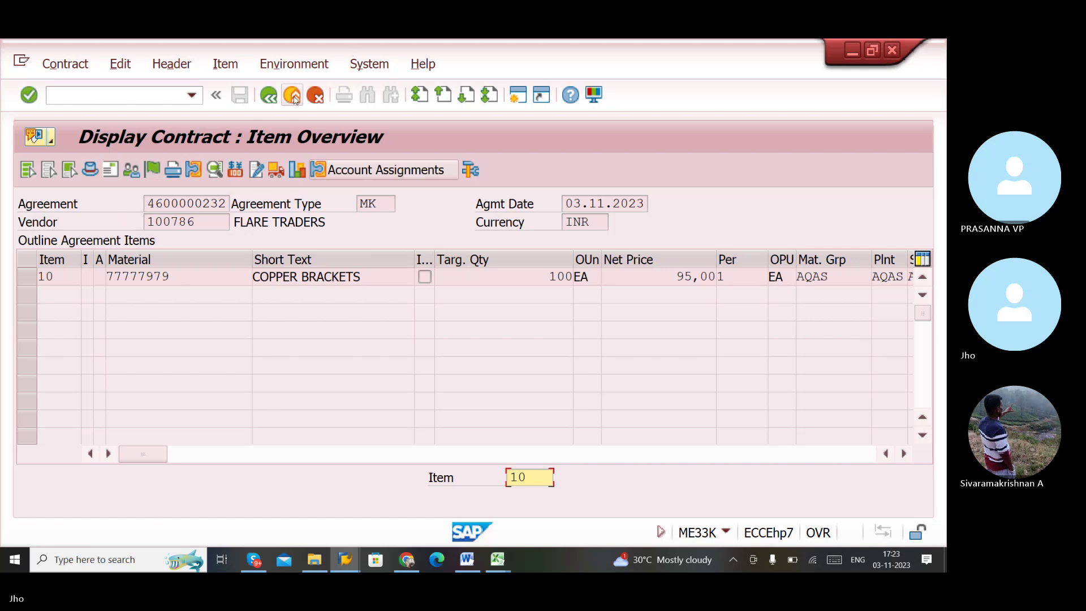
key(shift+F3)
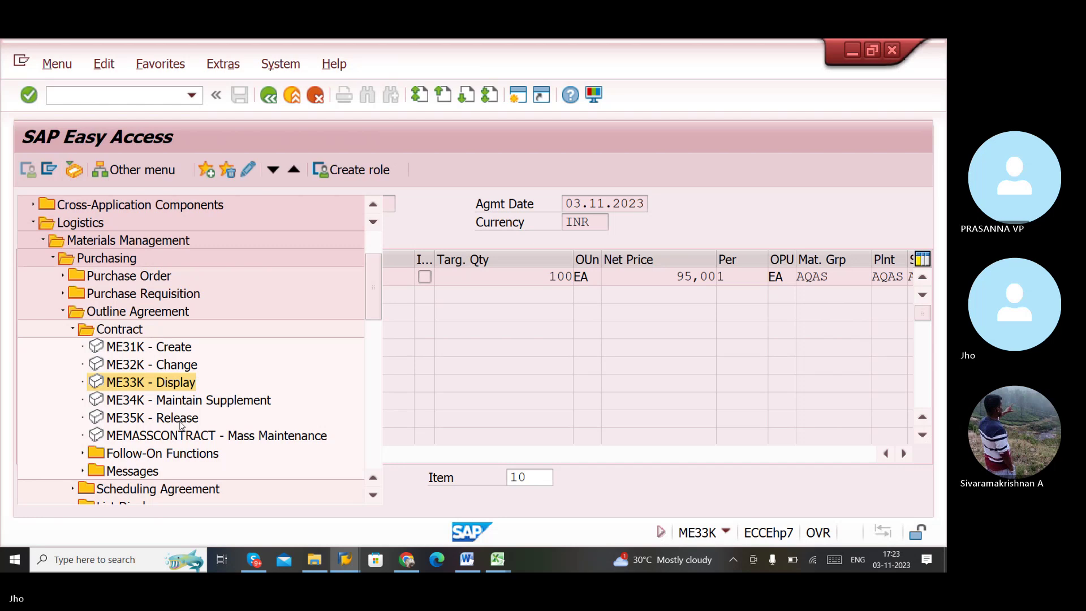
- Open the Create Purchase Order transaction with the command /NME21N
click(115, 99)
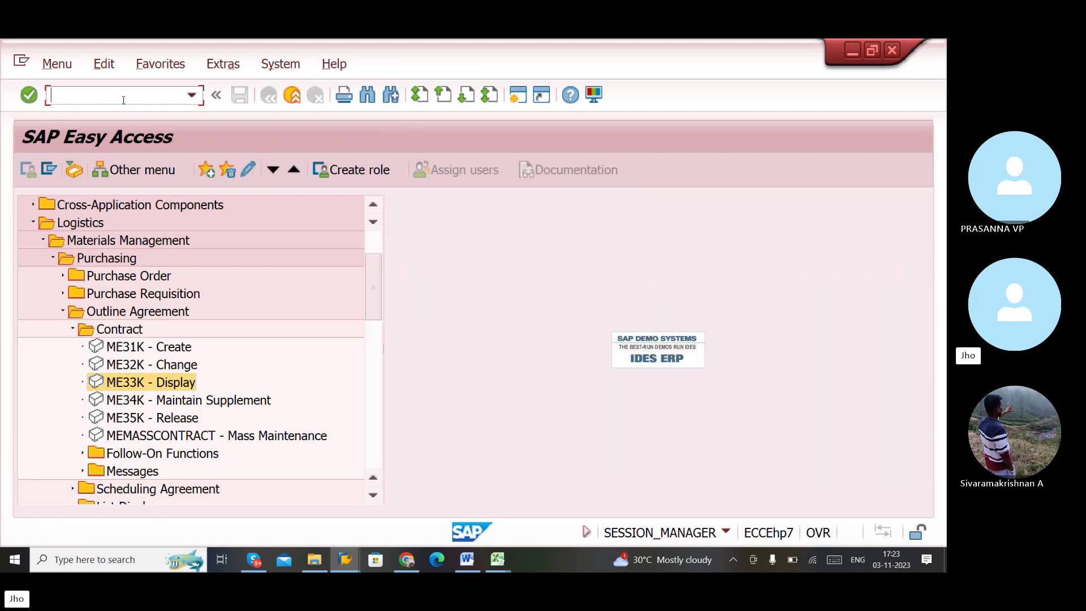
text(/NM)
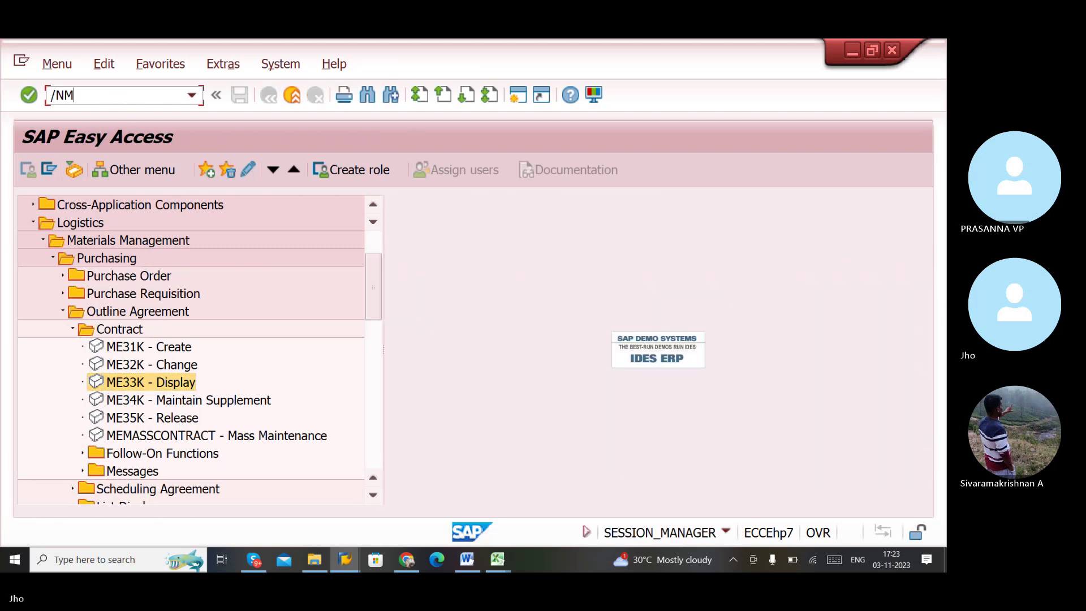
text(E21N)
key(Return)
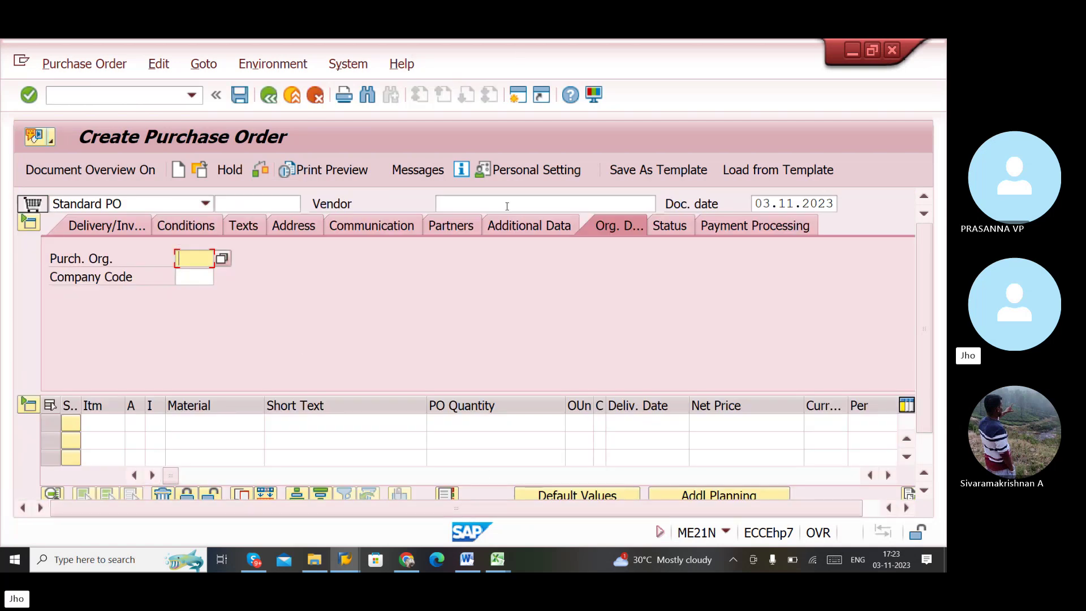
key(Tab)
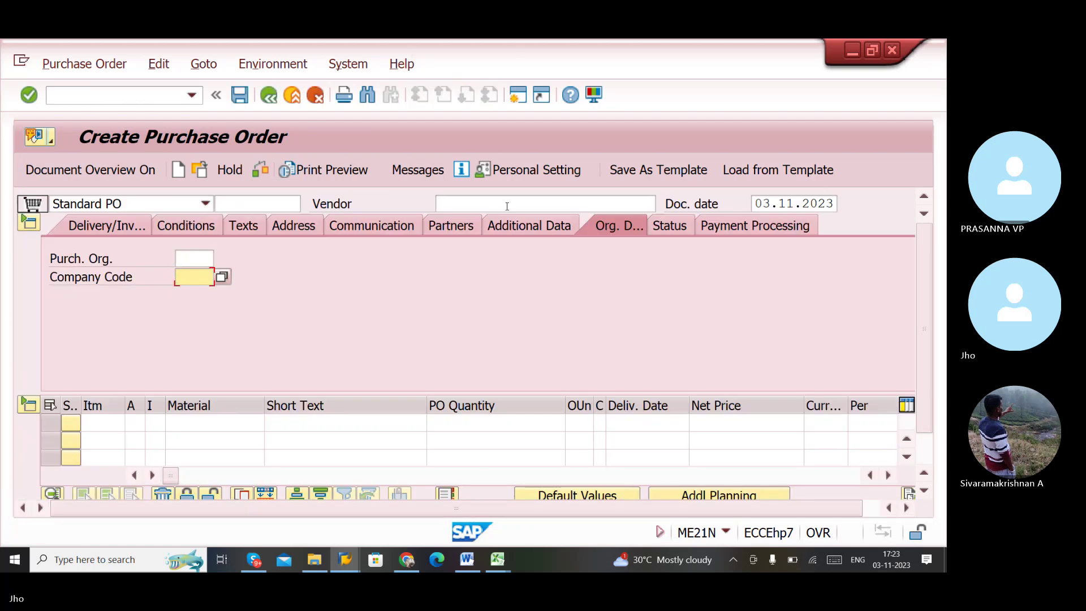
- Switch to Book1 in Excel to check the recorded quantity contract number
key(alt+Tab)
click(623, 308)
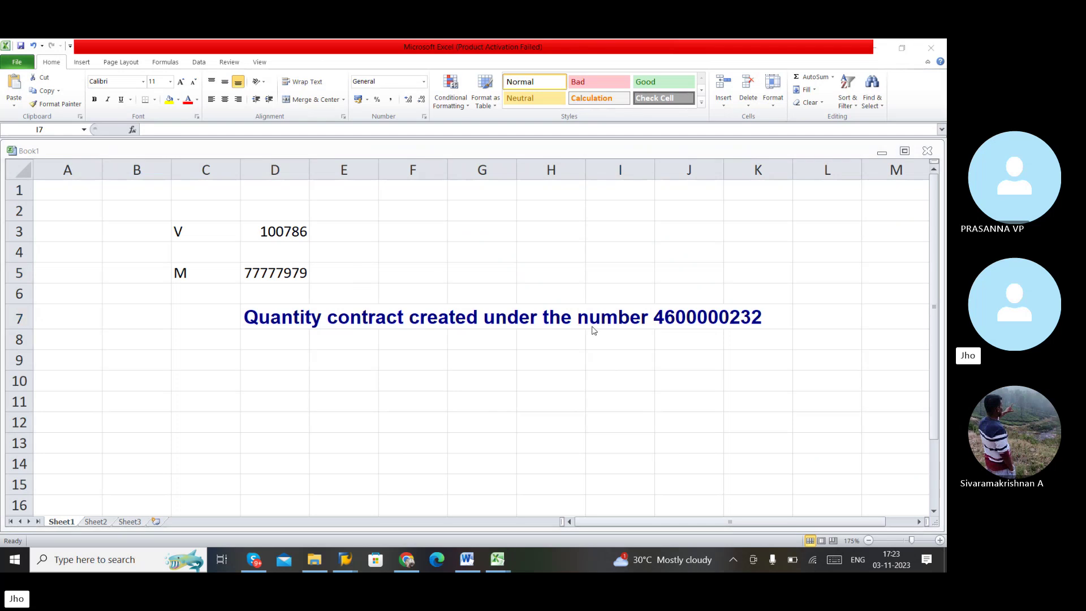
key(alt+Tab)
- Switch to the second SAP session and open the Change Contract transaction ME32K under Outline Agreement
click(345, 559)
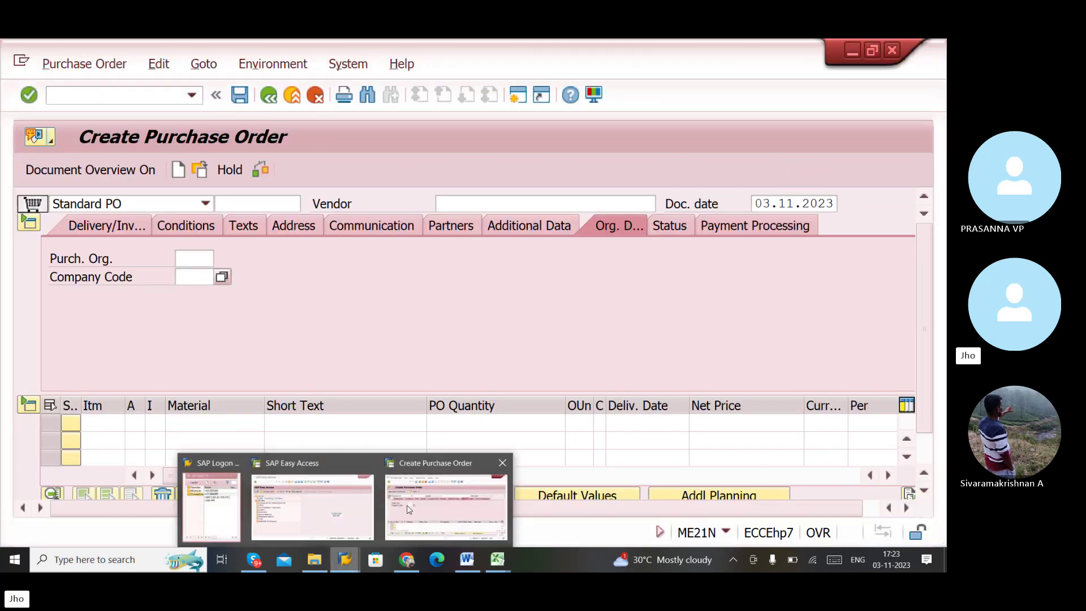
click(333, 511)
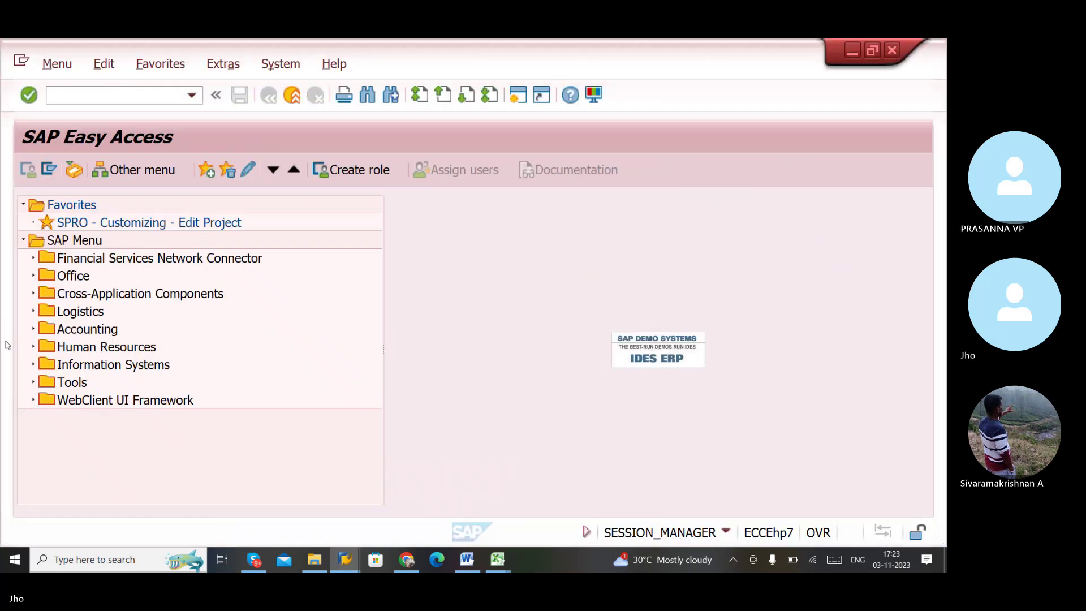
click(32, 311)
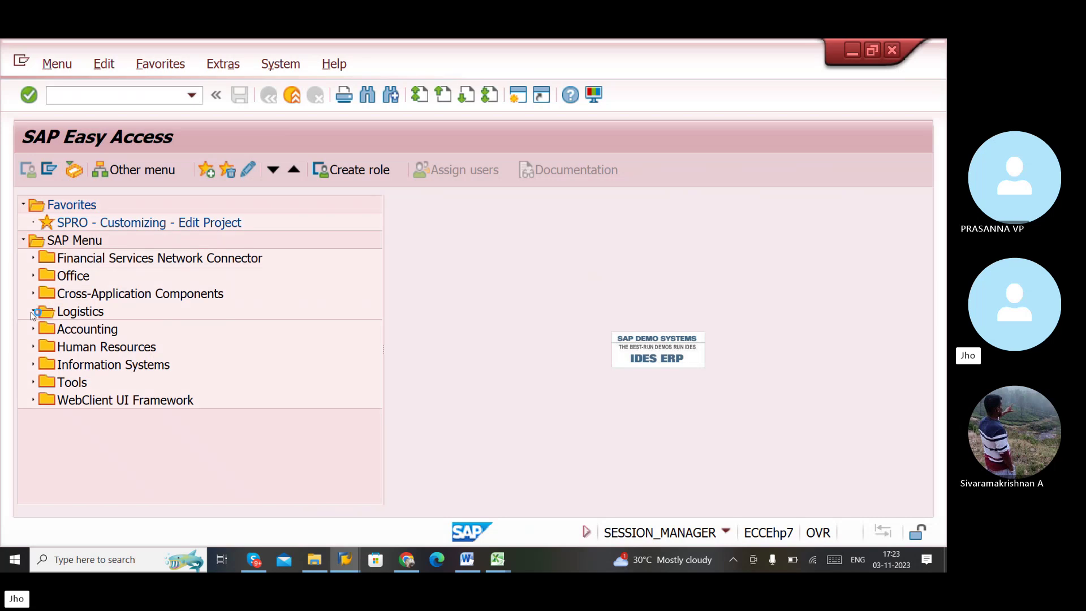
click(44, 328)
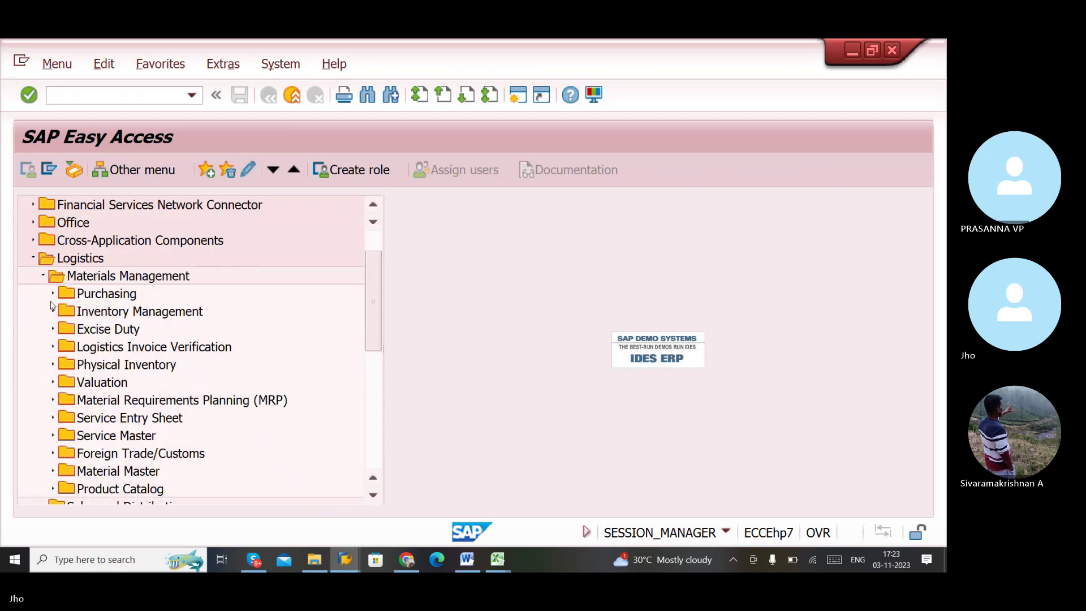
click(53, 293)
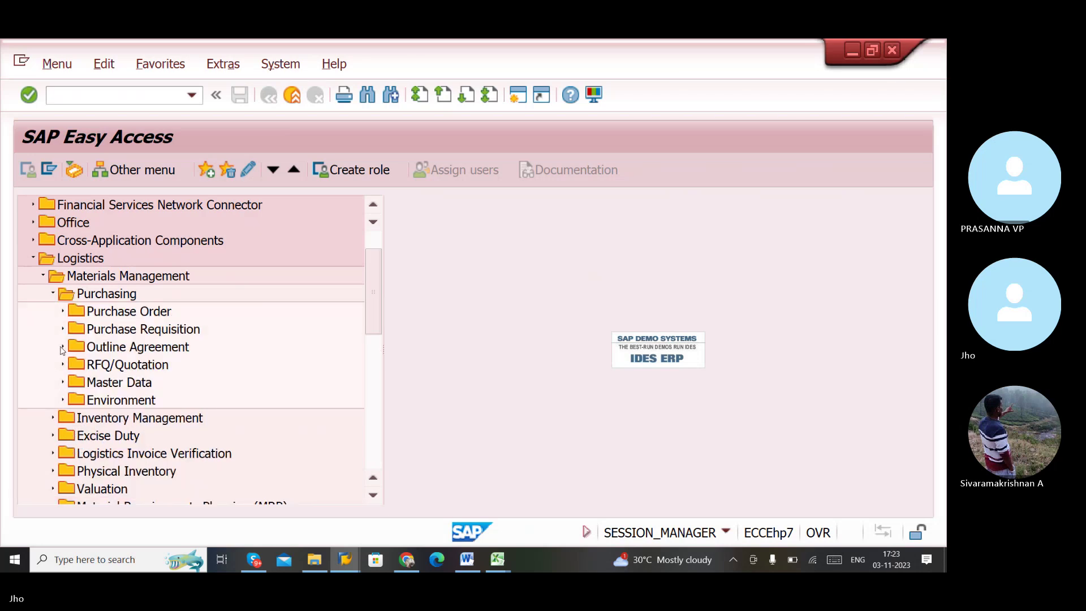
click(62, 347)
click(72, 365)
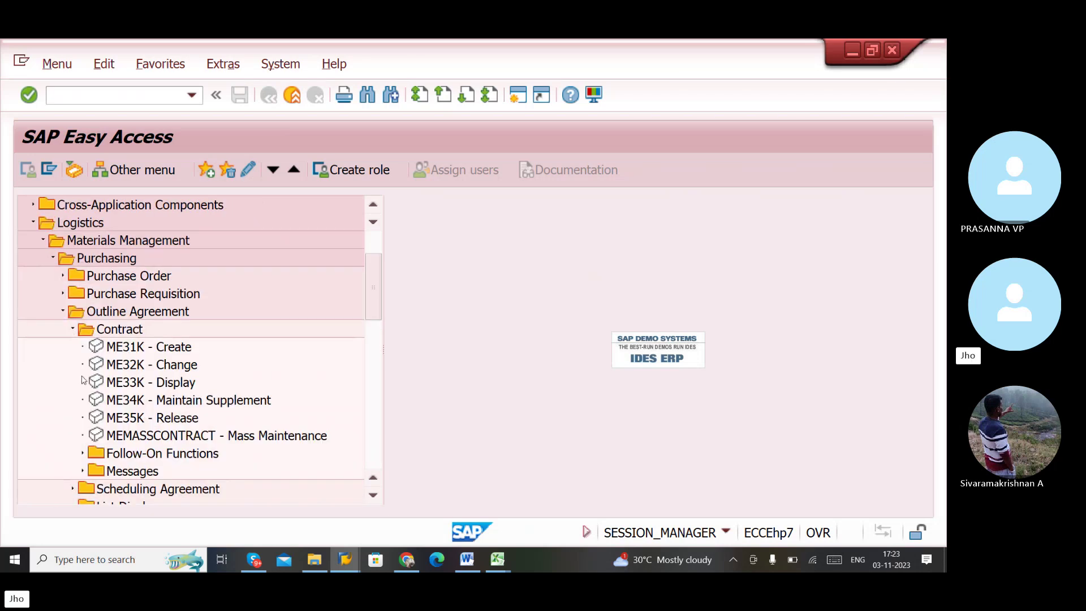
click(109, 368)
double_click(110, 368)
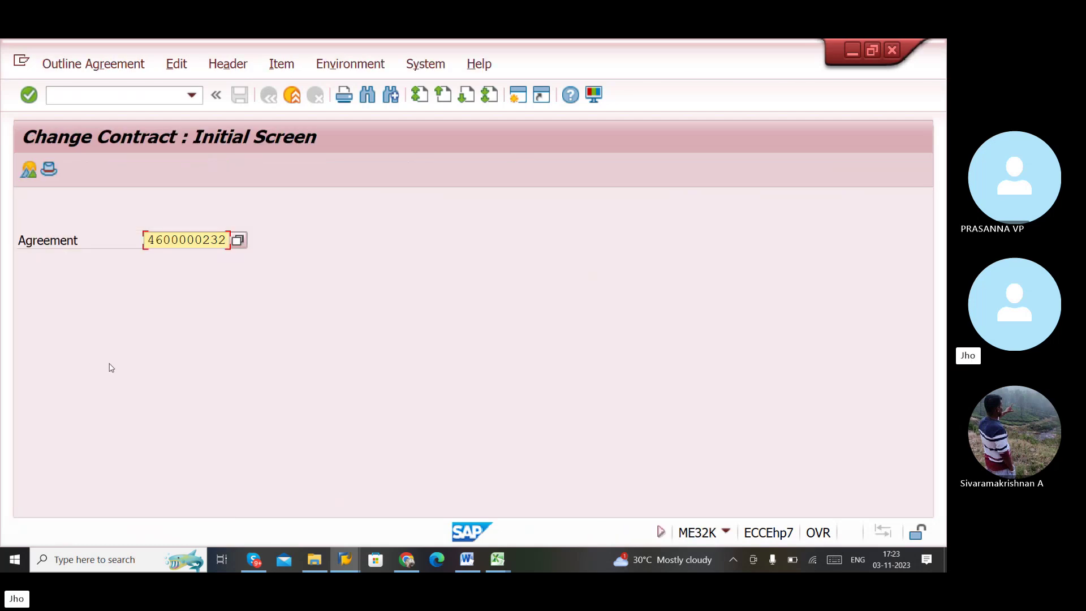
drag(150, 241, 235, 241)
key(ctrl+c)
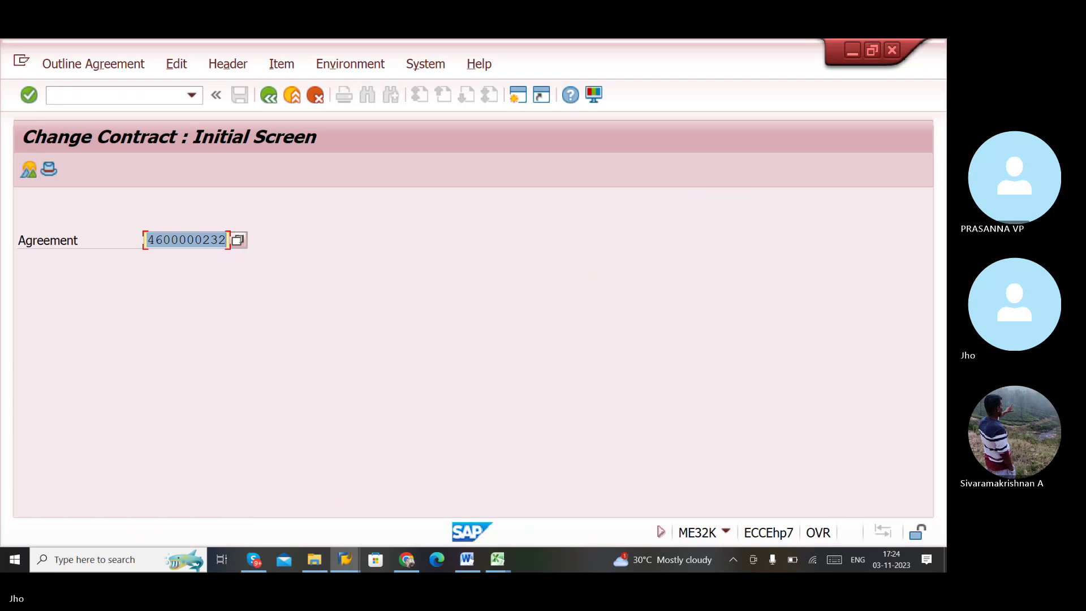
click(235, 240)
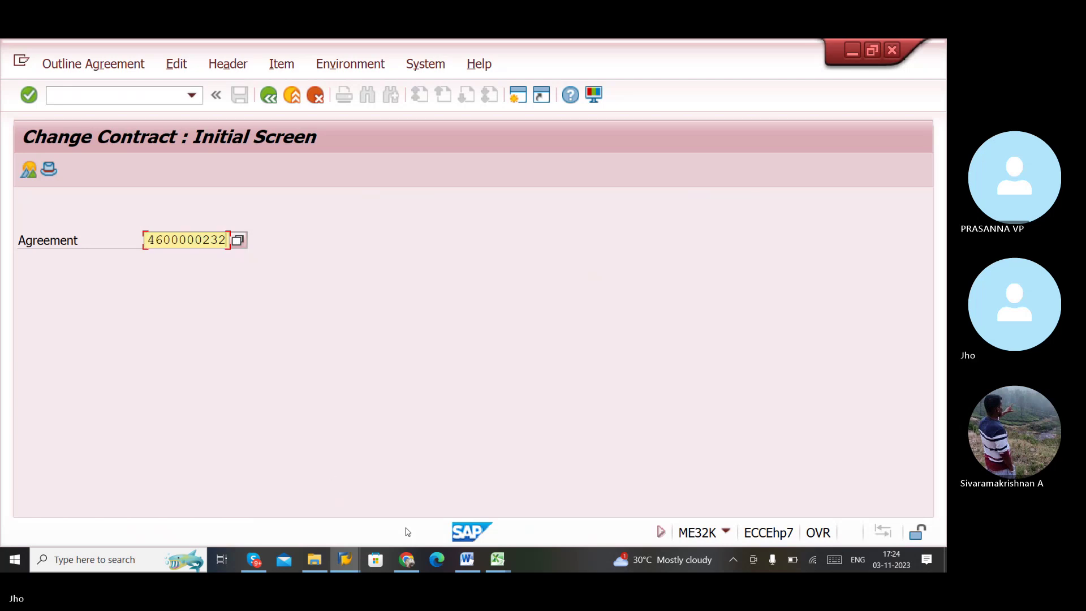
click(497, 559)
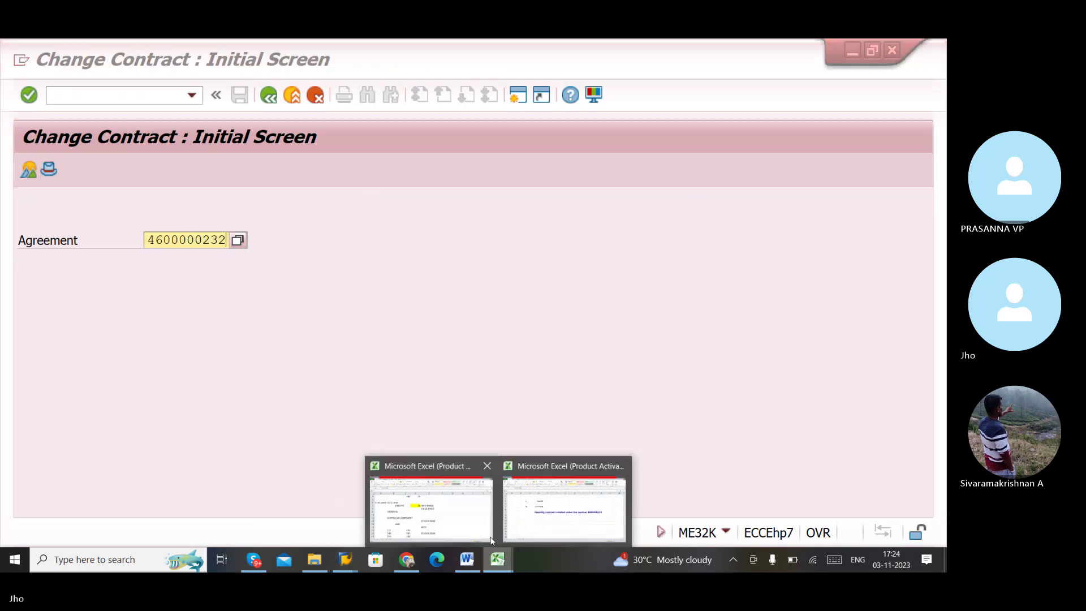
click(527, 519)
click(260, 360)
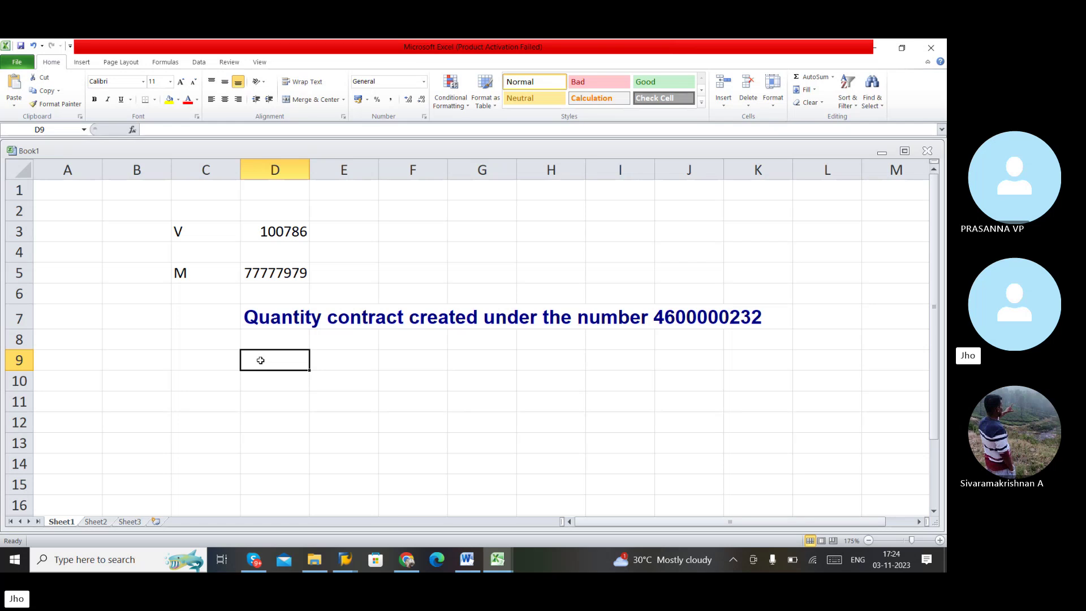
key(ctrl+v)
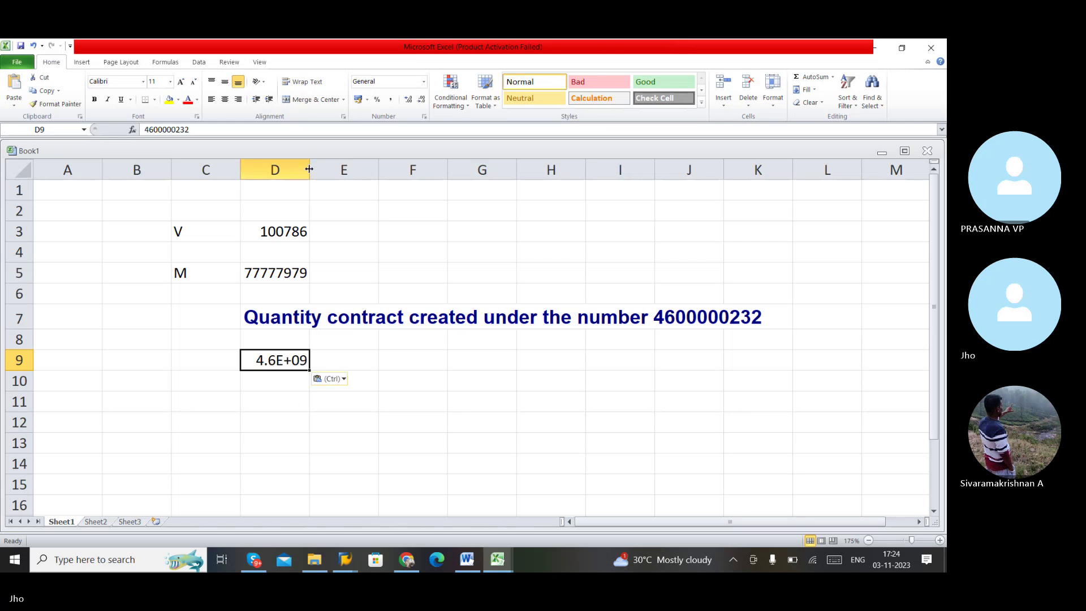
drag(310, 169, 463, 169)
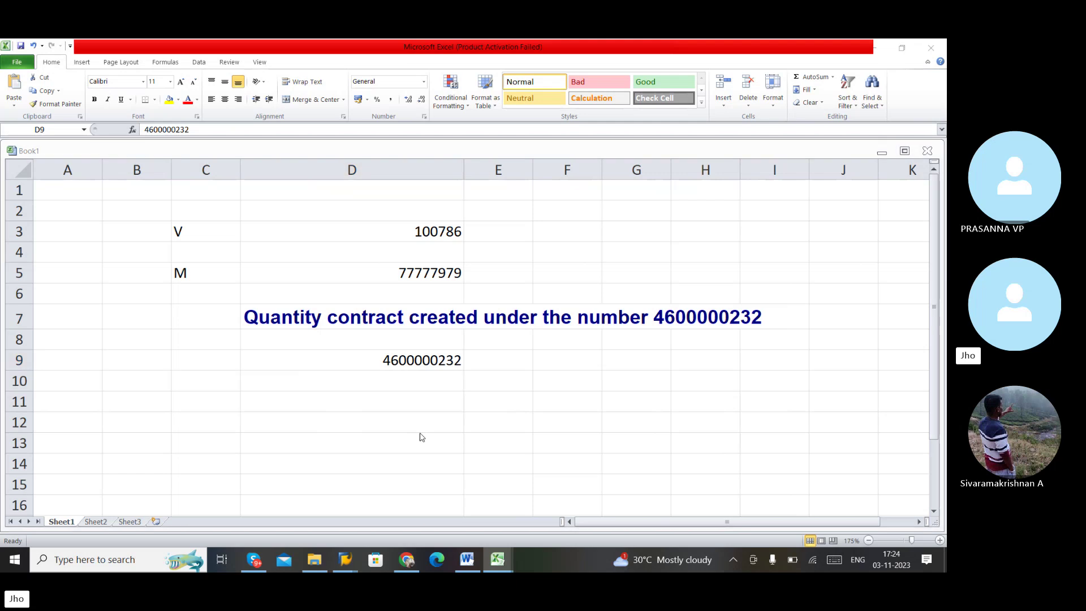
key(alt+Tab)
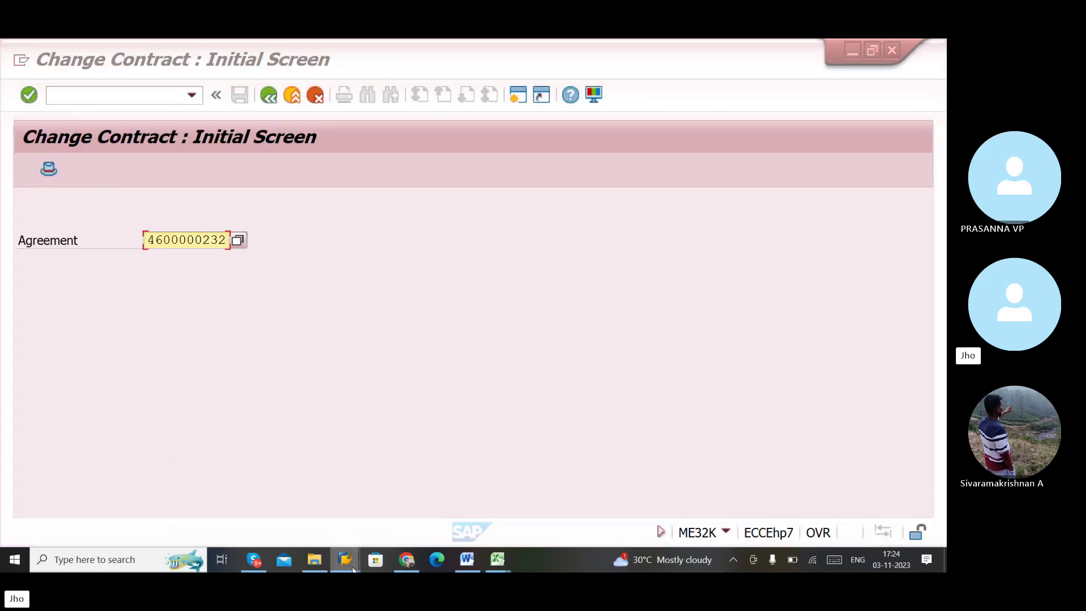
mouse_move(345, 559)
click(445, 495)
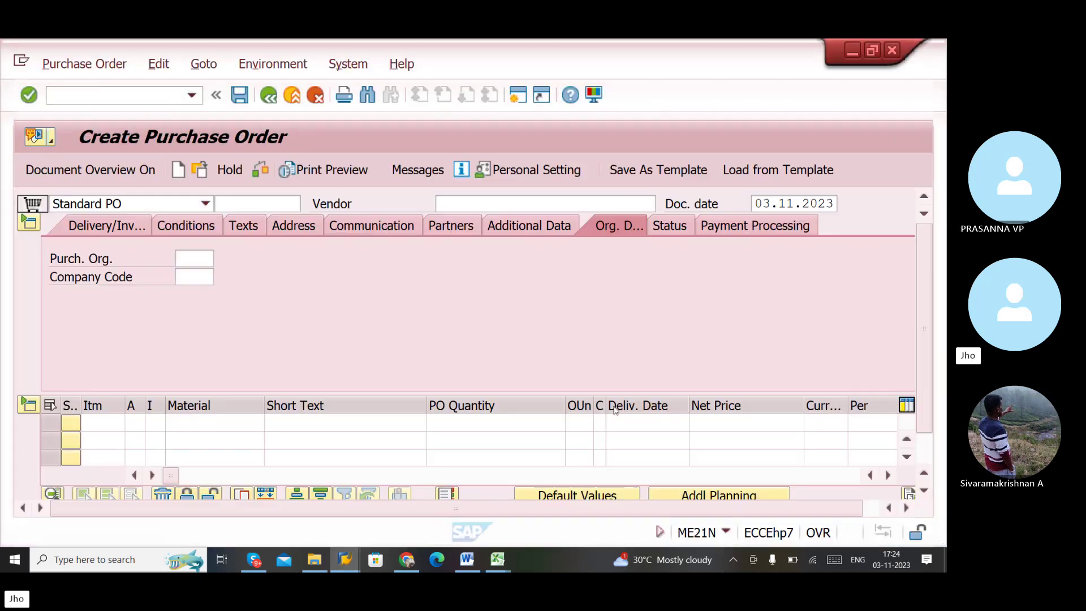
click(713, 427)
key(Tab)
key(Tab)
key(Tab)
key(Tab)
key(Tab)
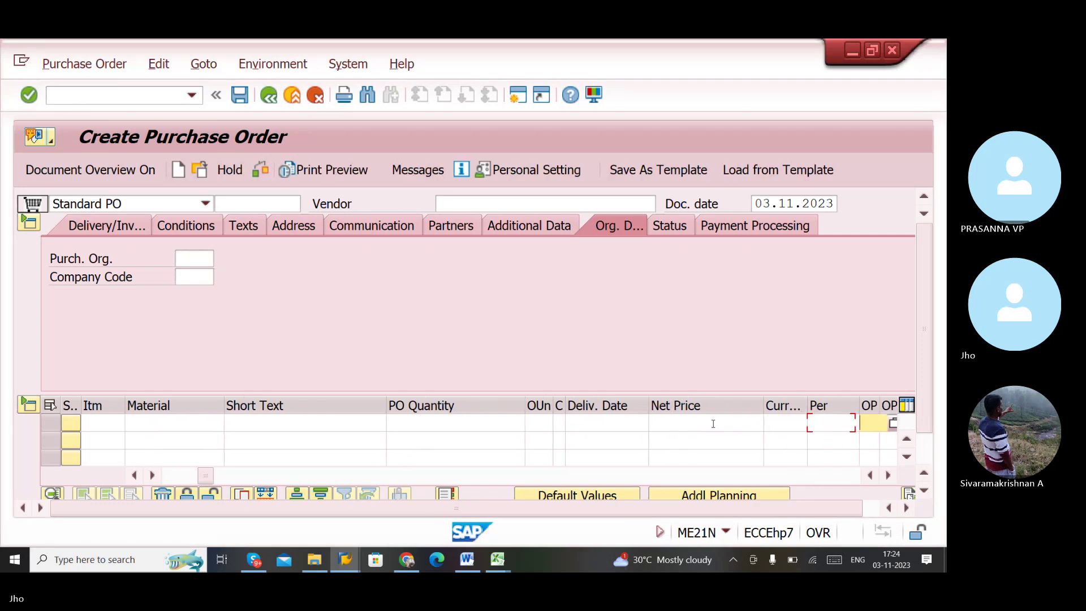
key(Tab)
key(Tab)
key(Tab)
key(Tab)
key(Tab)
key(Tab)
key(Tab)
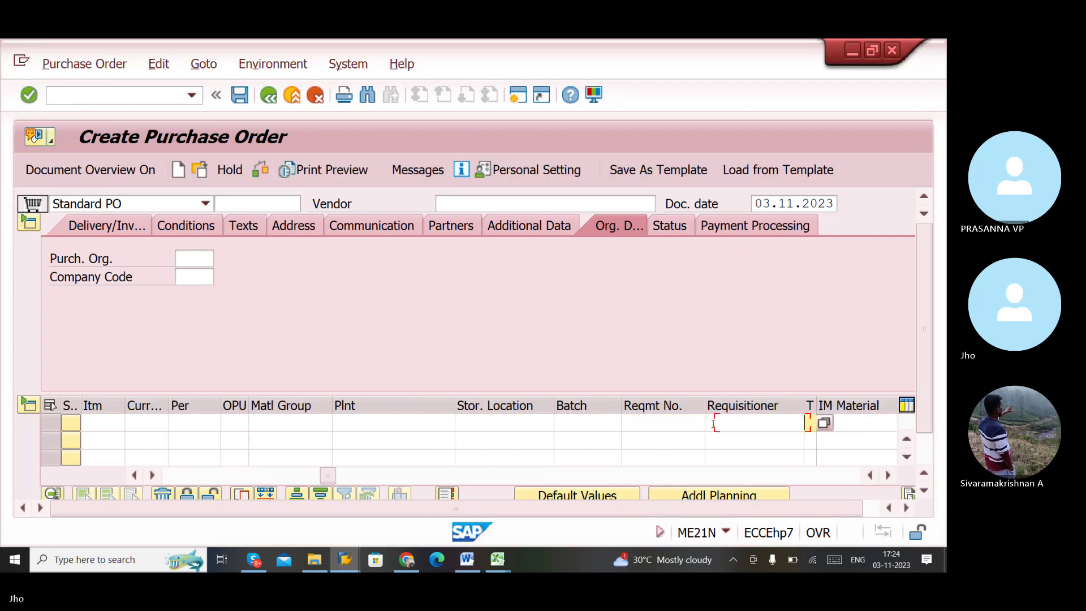
key(Tab)
key(Tab)
key(Tab)
key(Tab)
key(Tab)
key(Tab)
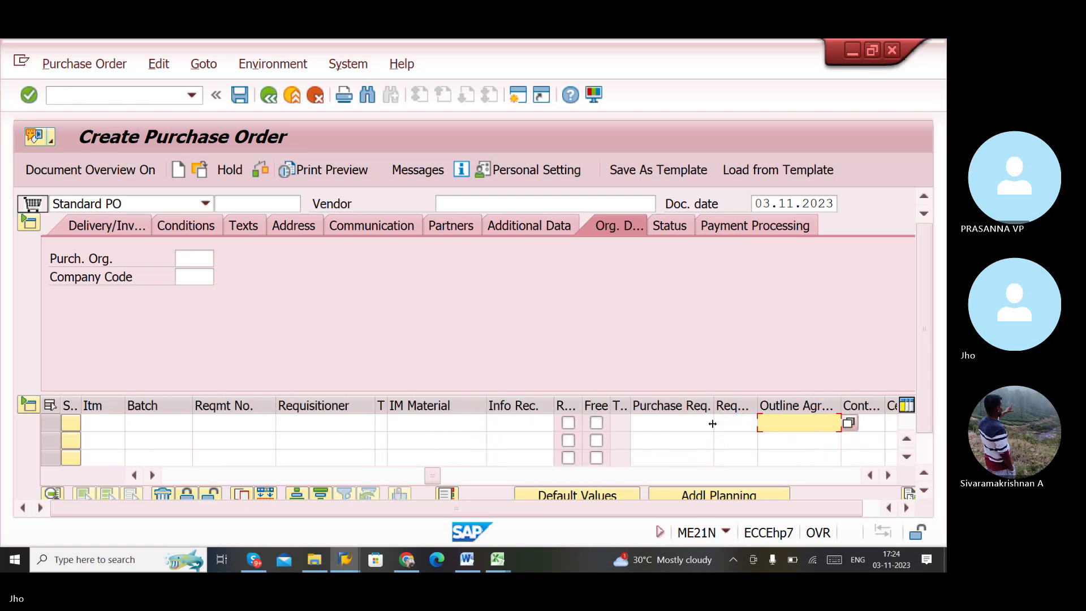
key(ctrl+v)
key(Return)
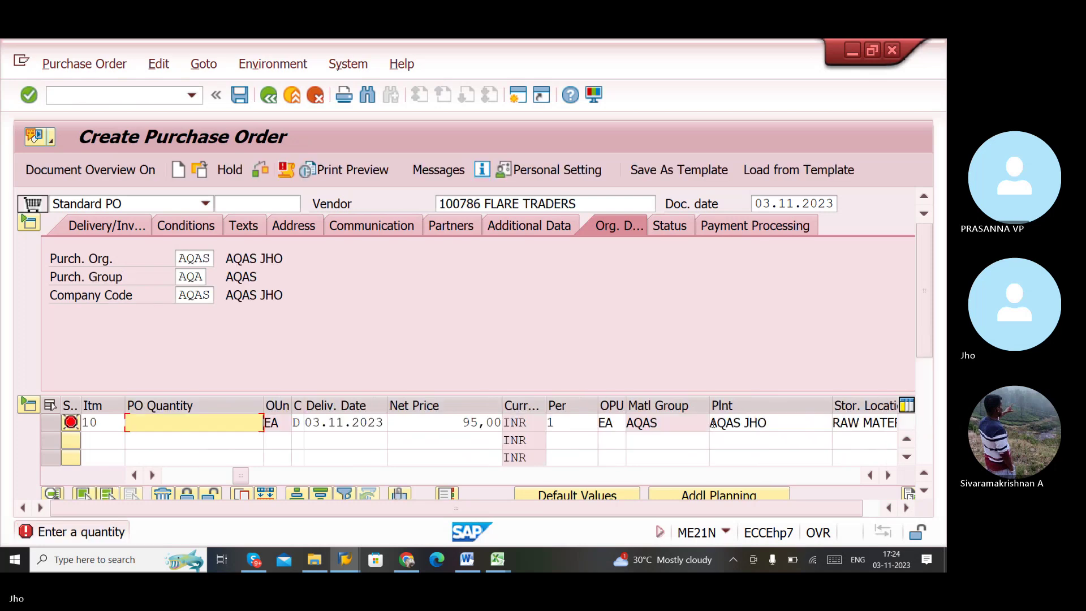
- Set the first item's PO quantity to 100
text(100)
key(Return)
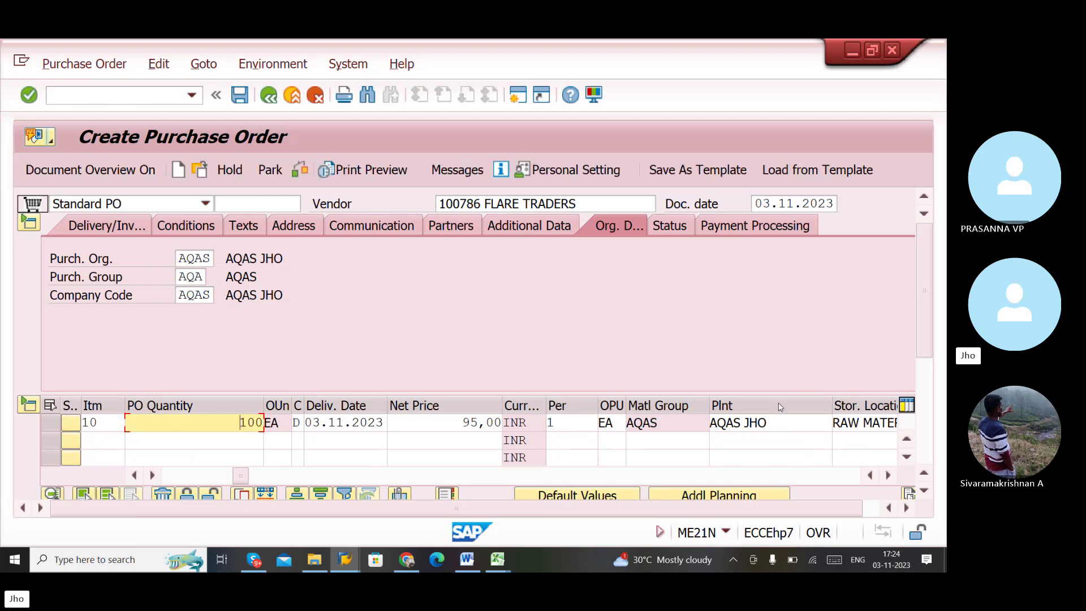
click(466, 420)
key(Tab)
key(Tab)
key(Tab)
key(Tab)
key(Tab)
key(Tab)
key(Tab)
key(Tab)
key(Tab)
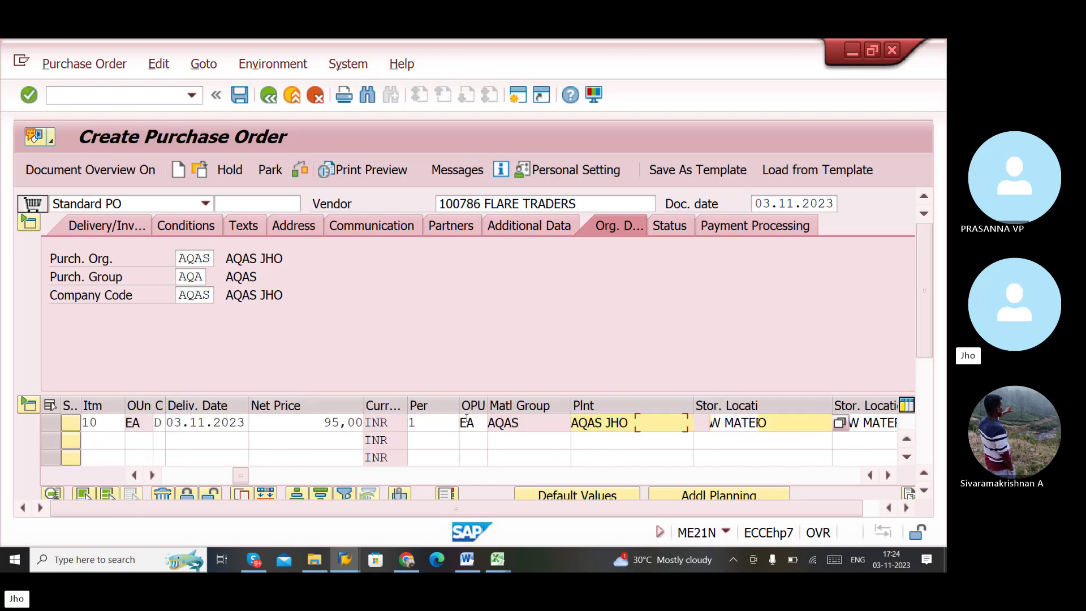
key(Tab)
key(Tab)
key(Tab)
key(Tab)
key(Tab)
key(Tab)
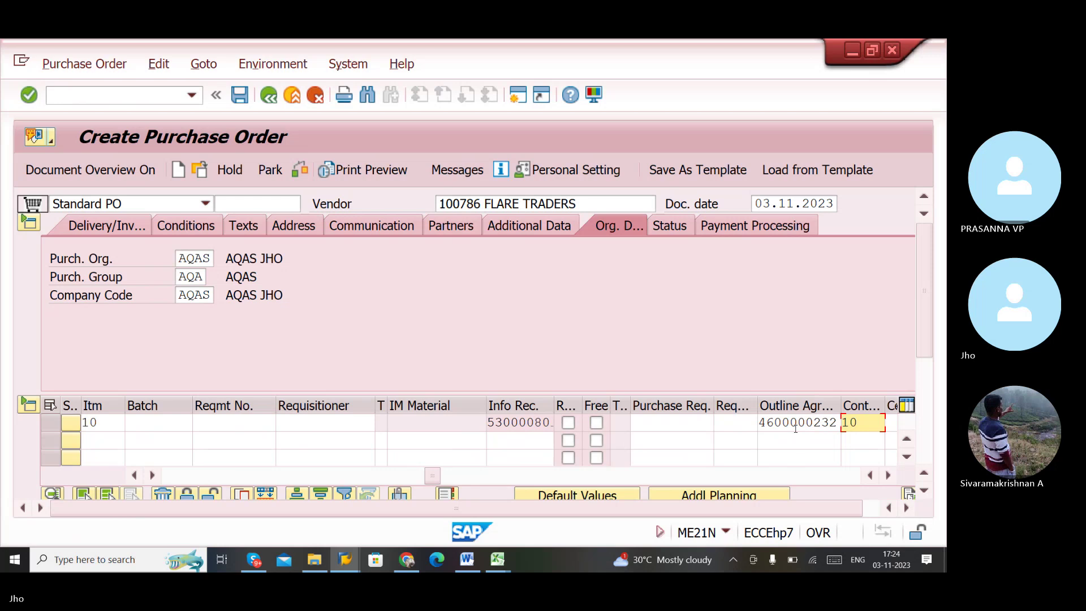
click(763, 422)
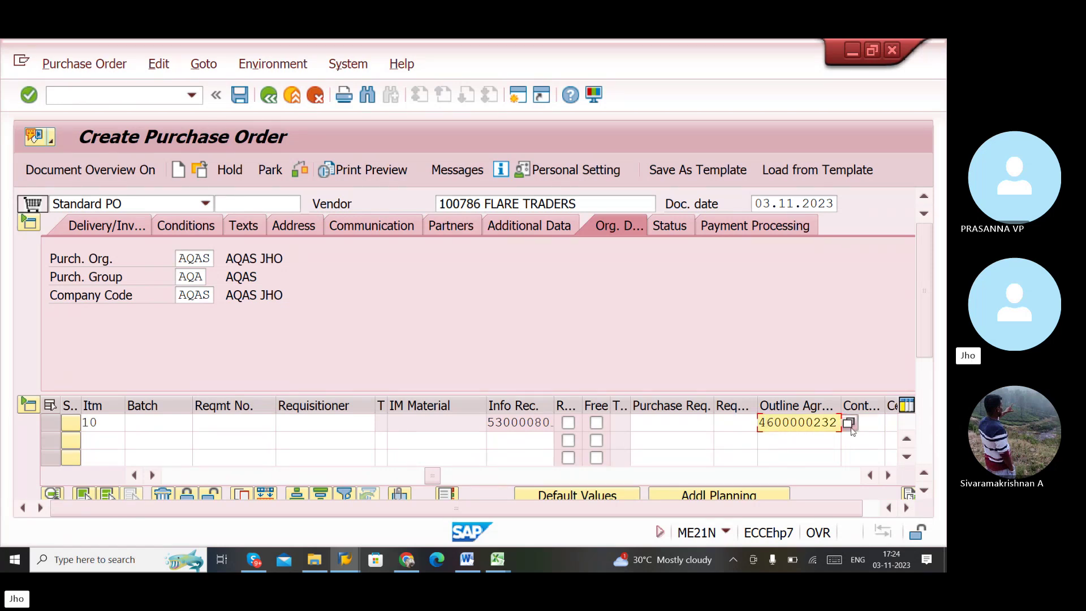
drag(764, 422, 819, 423)
click(819, 424)
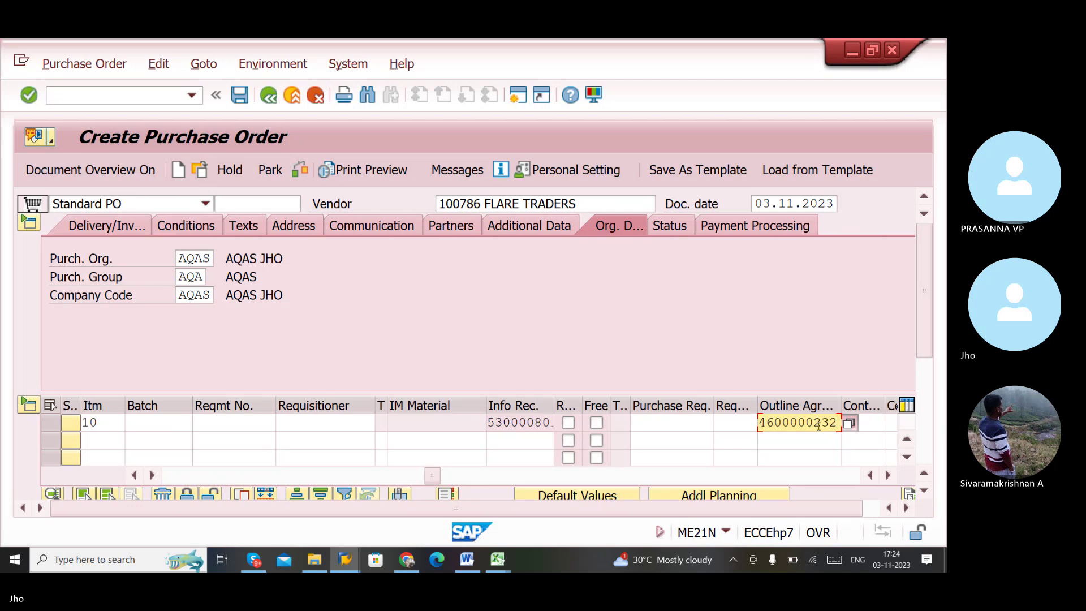
key(shift+Left)
key(shift+Left)
key(shift+Left)
key(shift+Left)
key(shift+Left)
key(shift+Left)
key(shift+Left)
key(shift+Left)
key(shift+Left)
key(shift+Left)
key(ctrl+c)
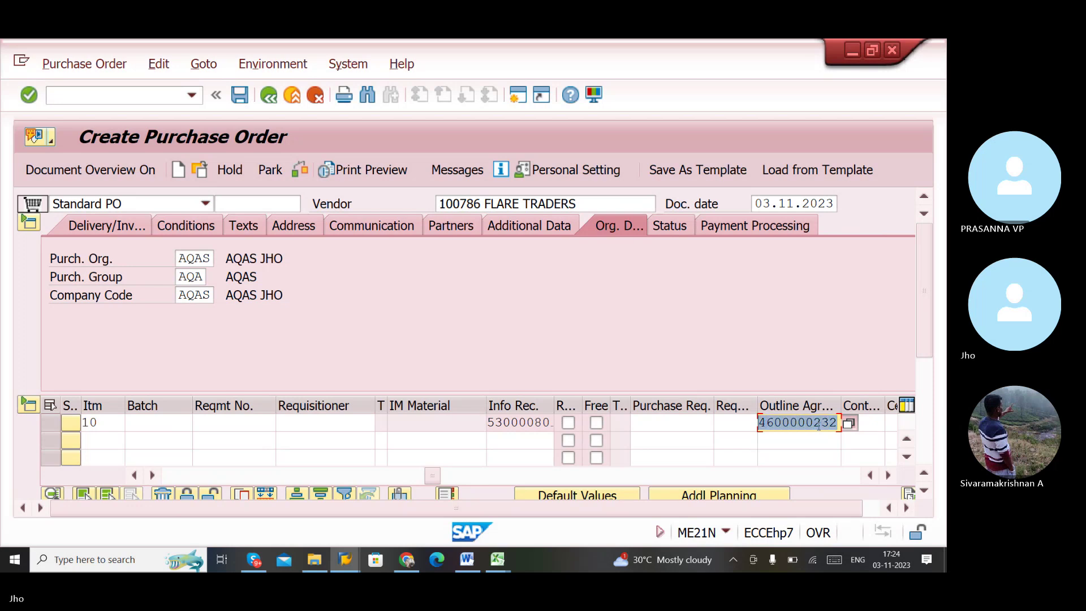
key(Delete)
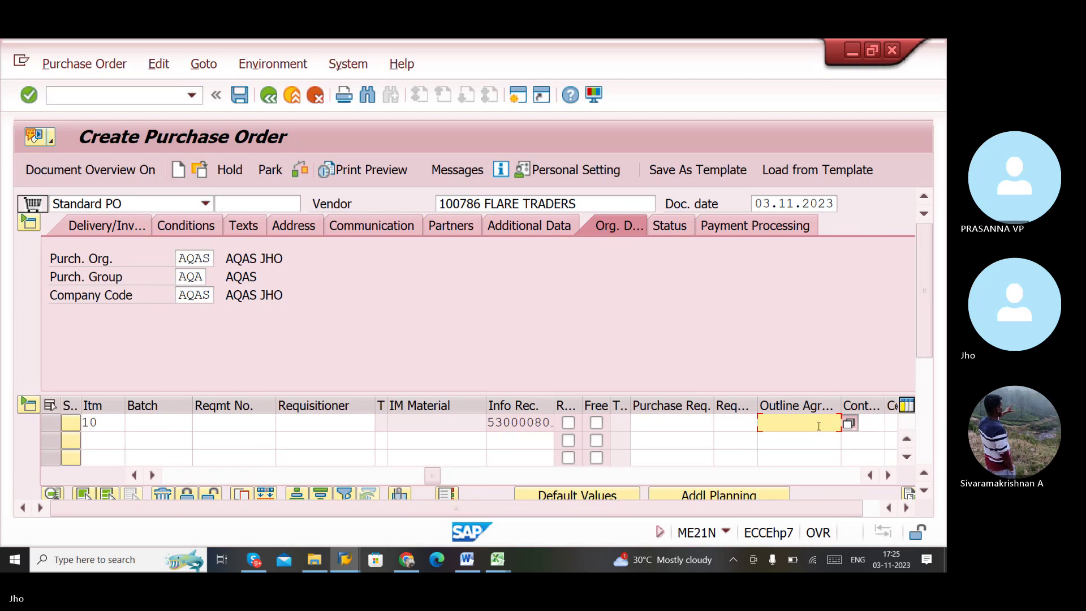
key(Return)
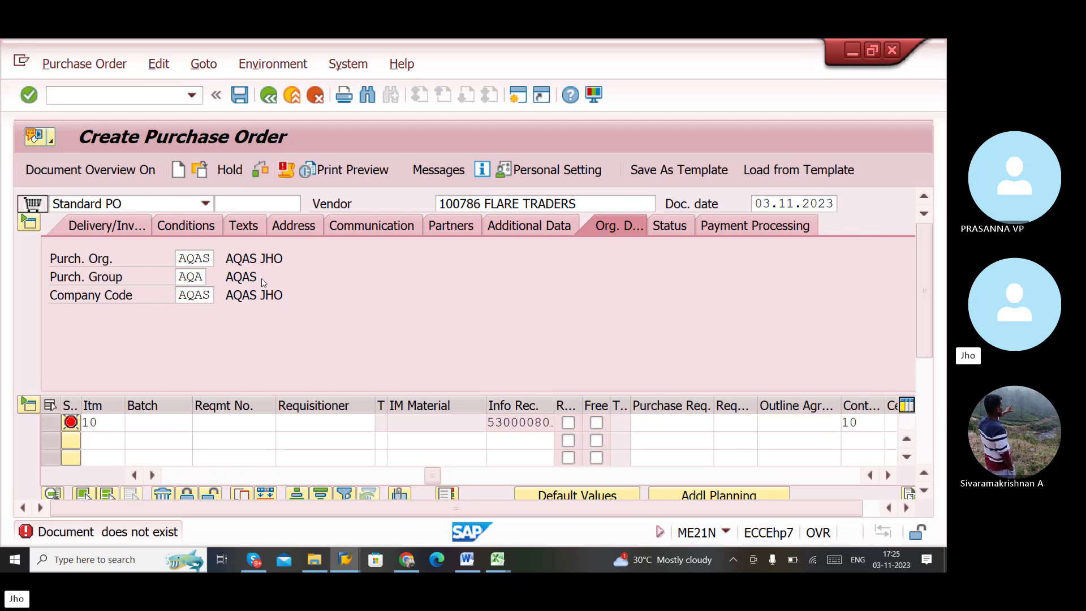
key(Return)
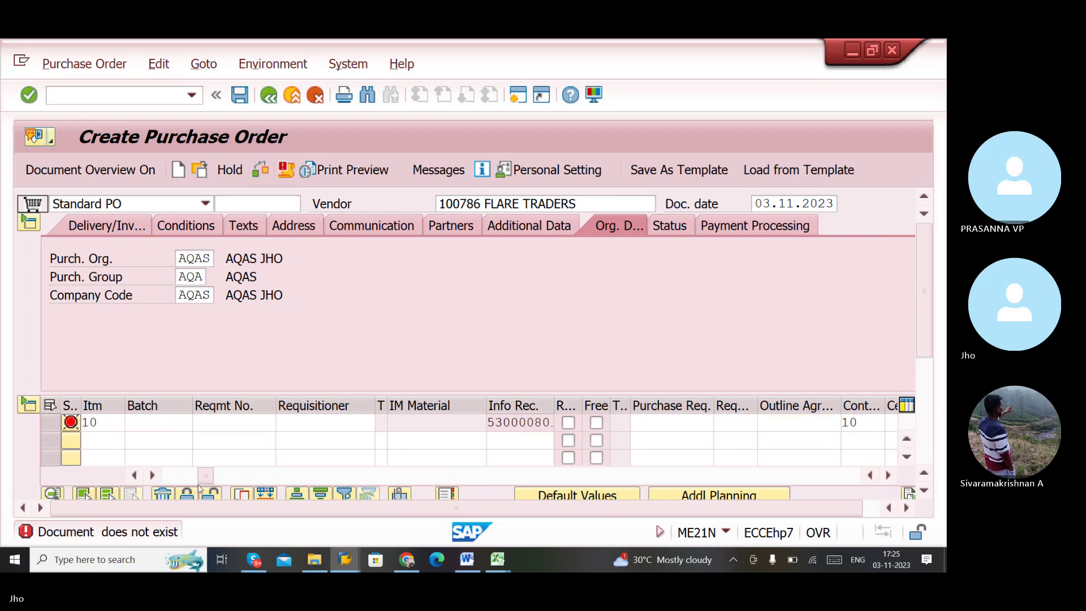
- Check the copper brackets item's net price without the contract reference
click(181, 475)
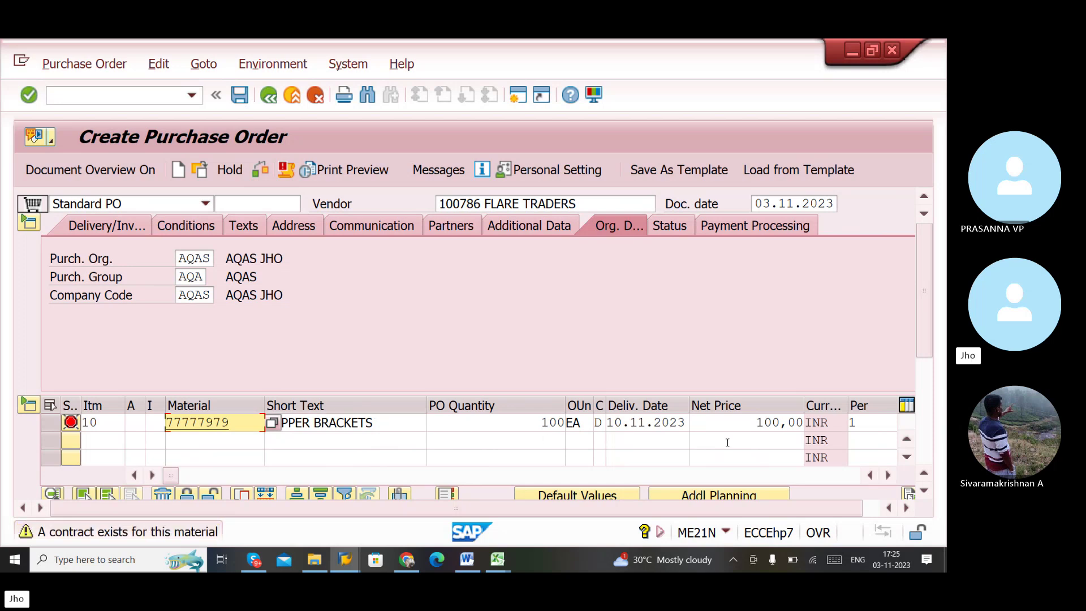
drag(747, 425, 851, 424)
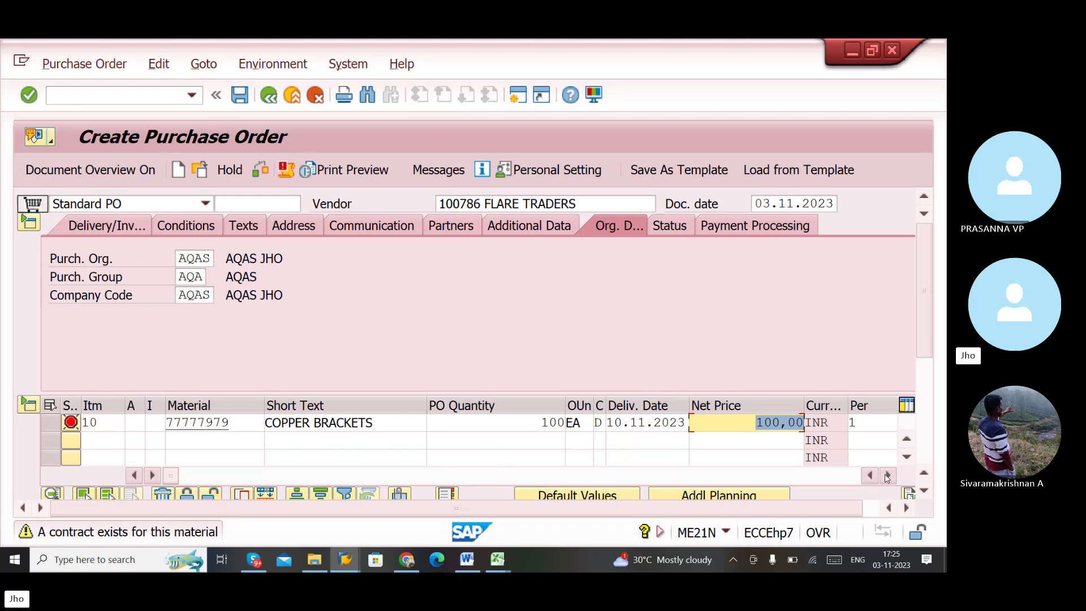
click(777, 421)
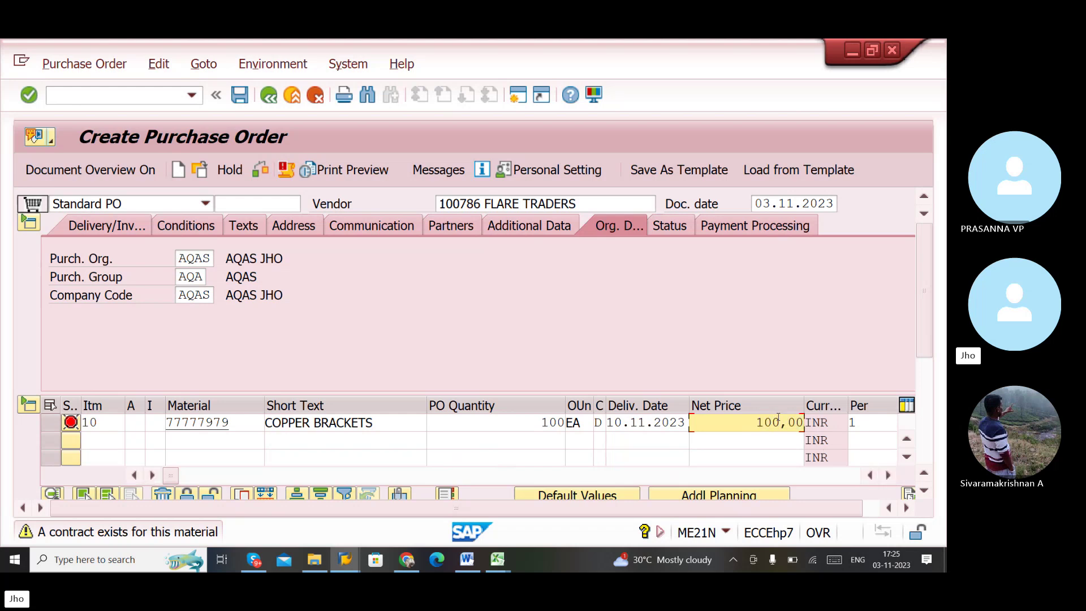
key(Tab)
key(Tab)
key(Tab)
key(Tab)
key(Tab)
key(Tab)
key(Tab)
key(Tab)
key(Tab)
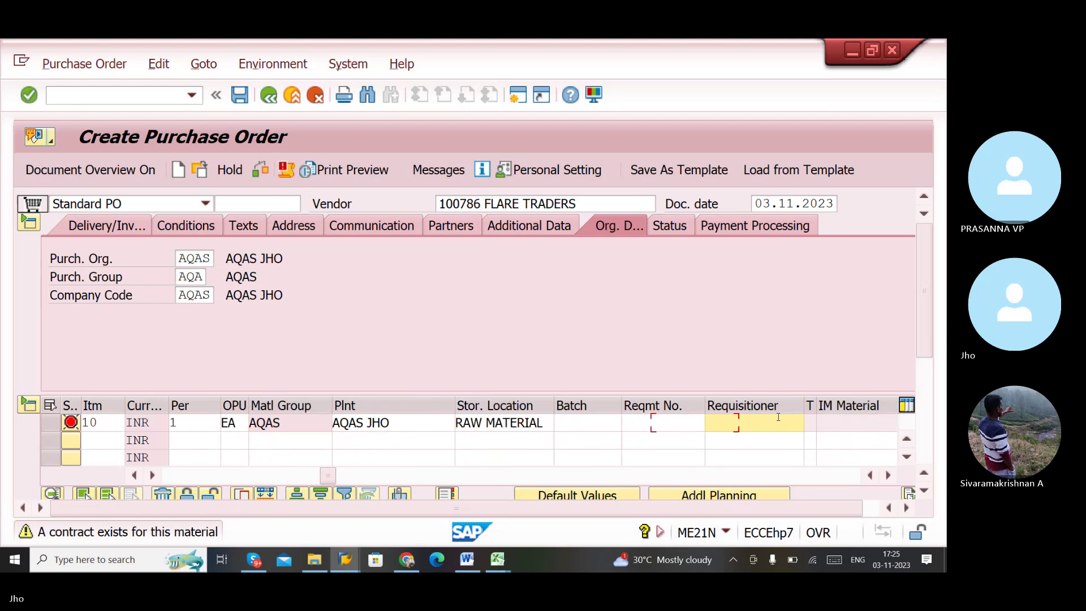
key(Tab)
key(Tab)
key(Tab)
key(Tab)
key(Tab)
key(Tab)
key(Tab)
key(Tab)
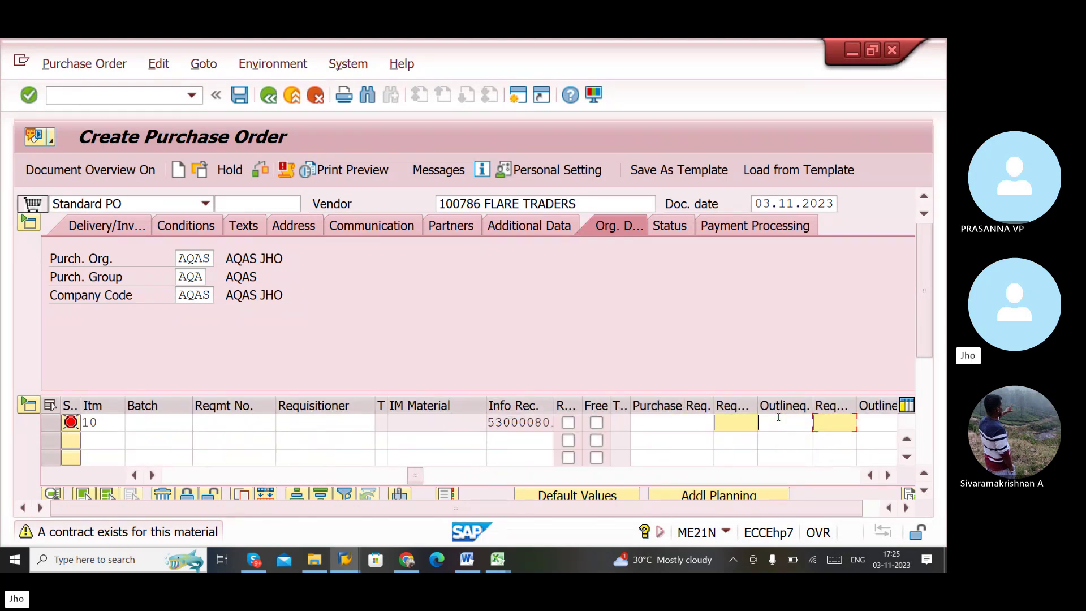
key(Tab)
key(ctrl+v)
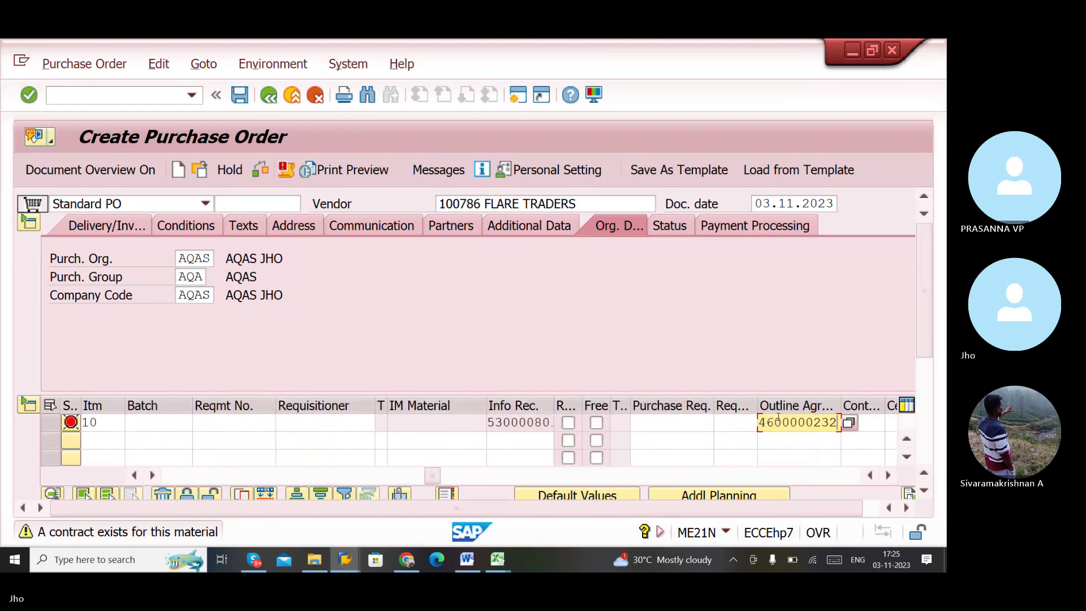
key(Return)
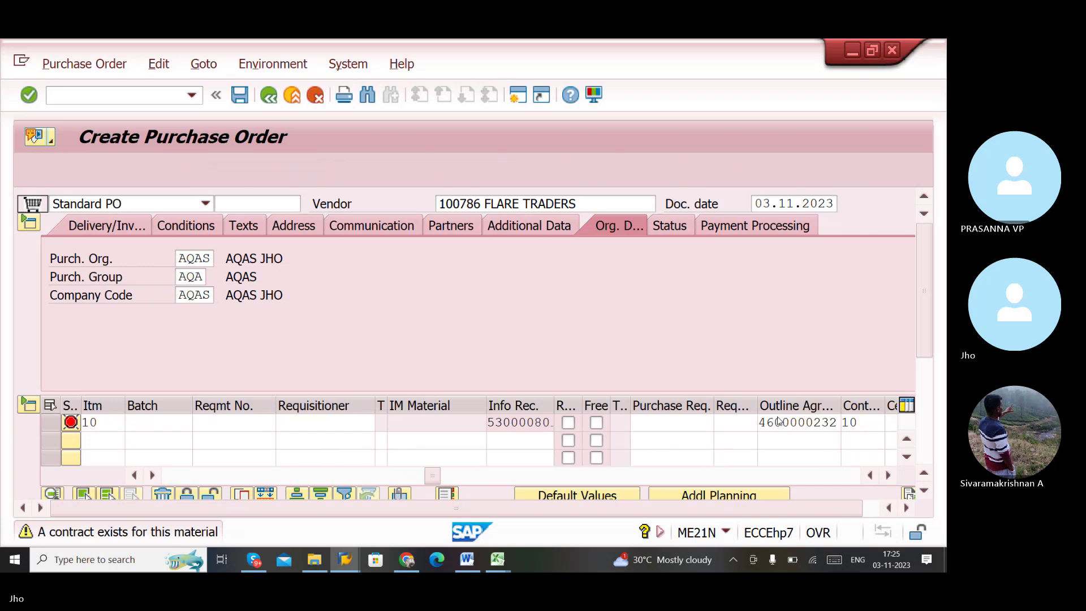
- Review the recorded material, vendor and contract numbers in Book1 in Excel, then return to the purchase order in SAP
mouse_move(497, 557)
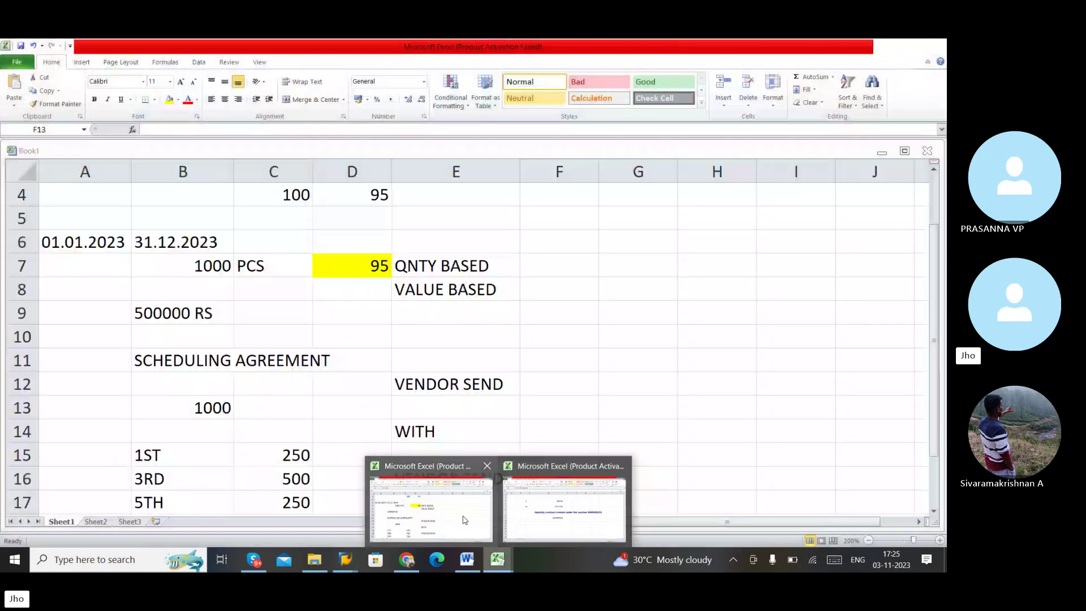
click(515, 511)
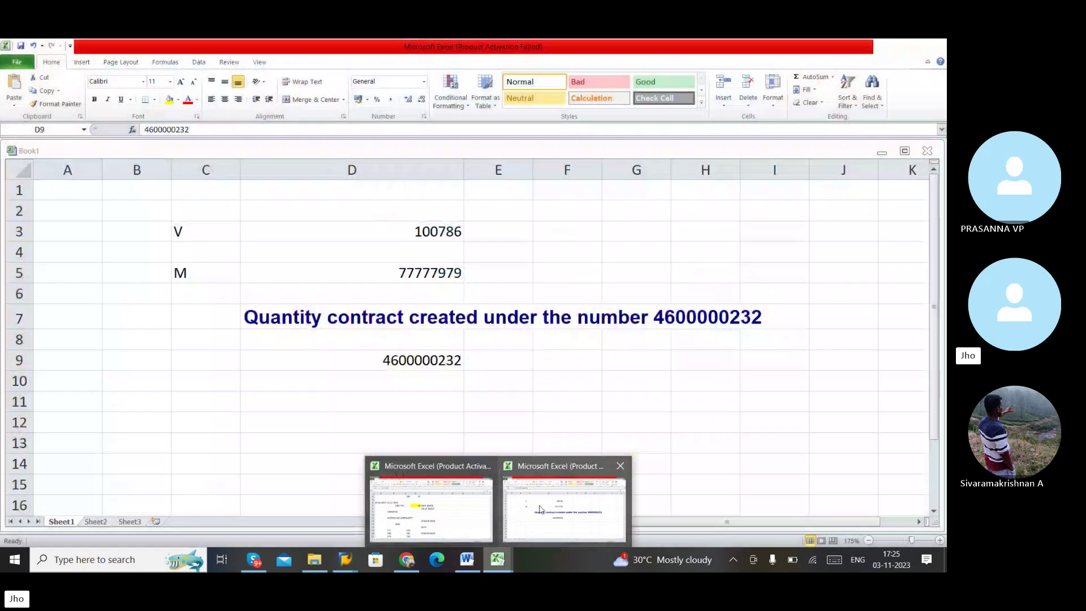
click(370, 271)
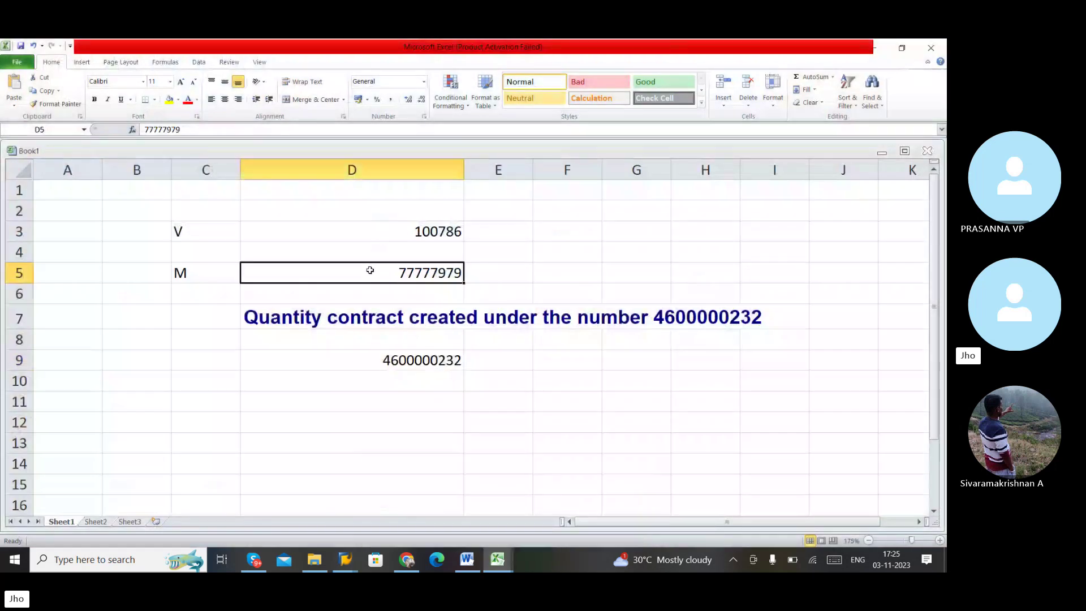
click(376, 223)
click(367, 362)
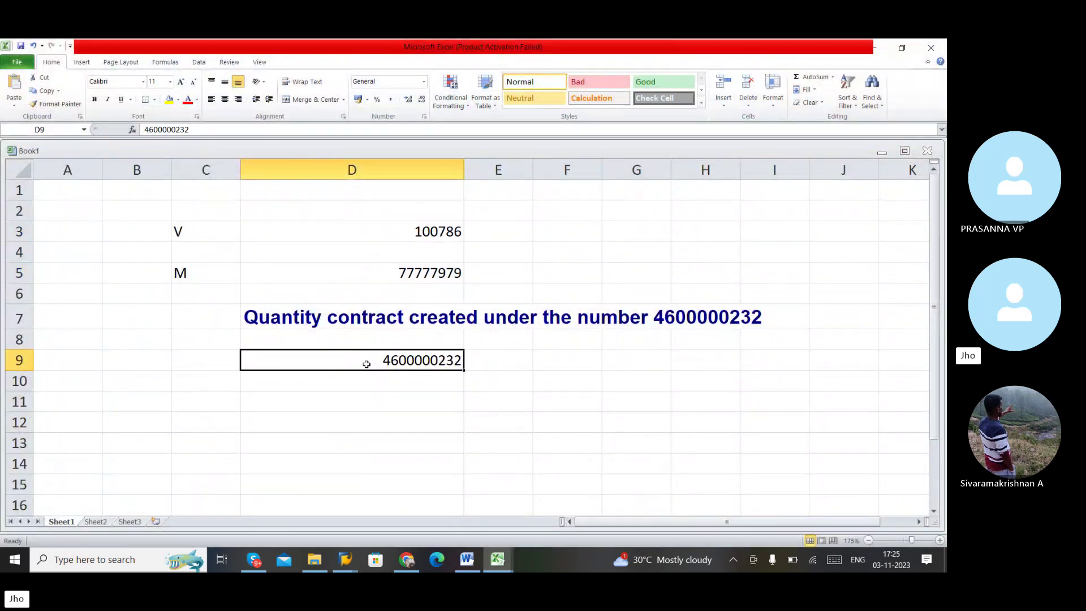
key(alt+Tab)
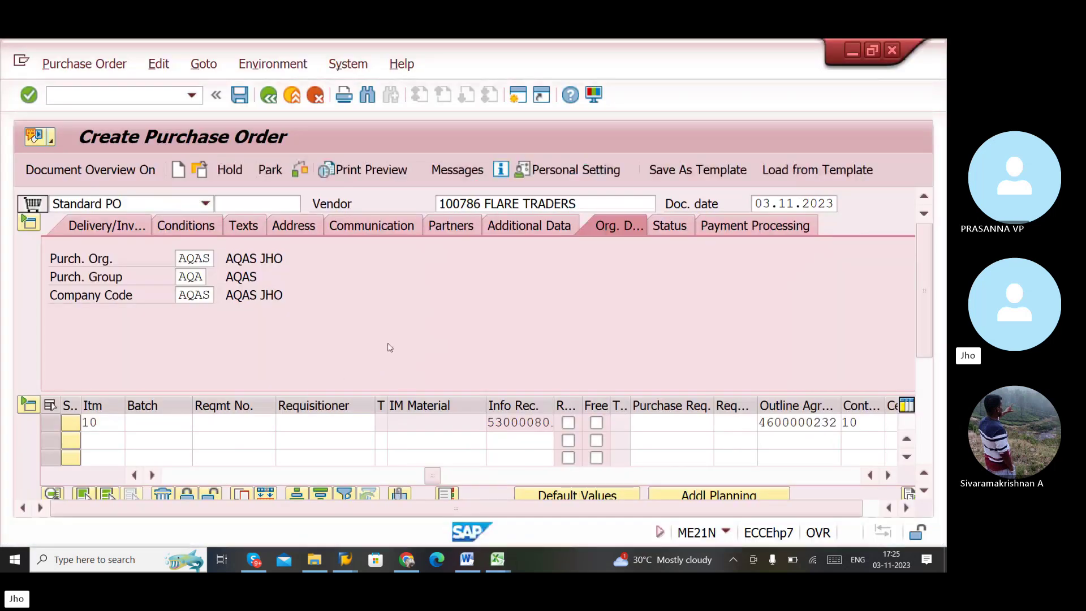
- Check the purchase order's messages, view its output settings, and close the output screen
key(Return)
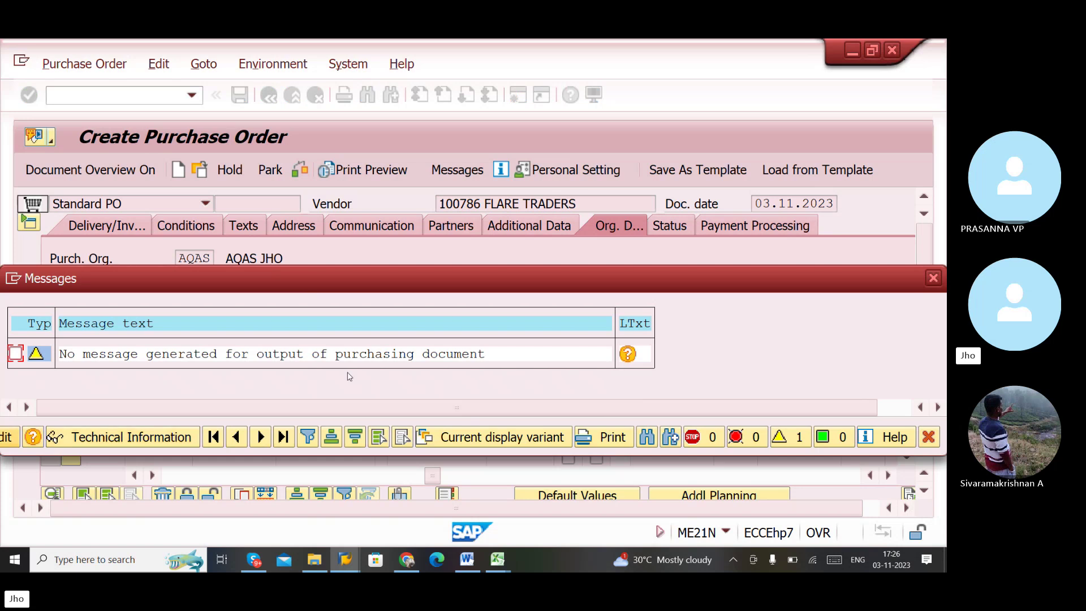
click(936, 276)
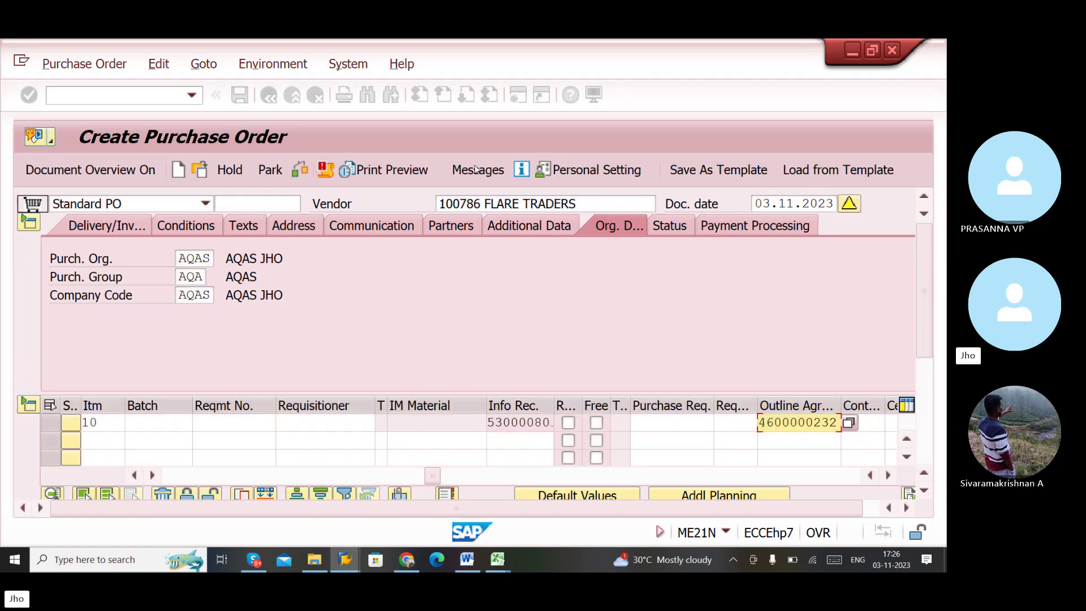
click(475, 168)
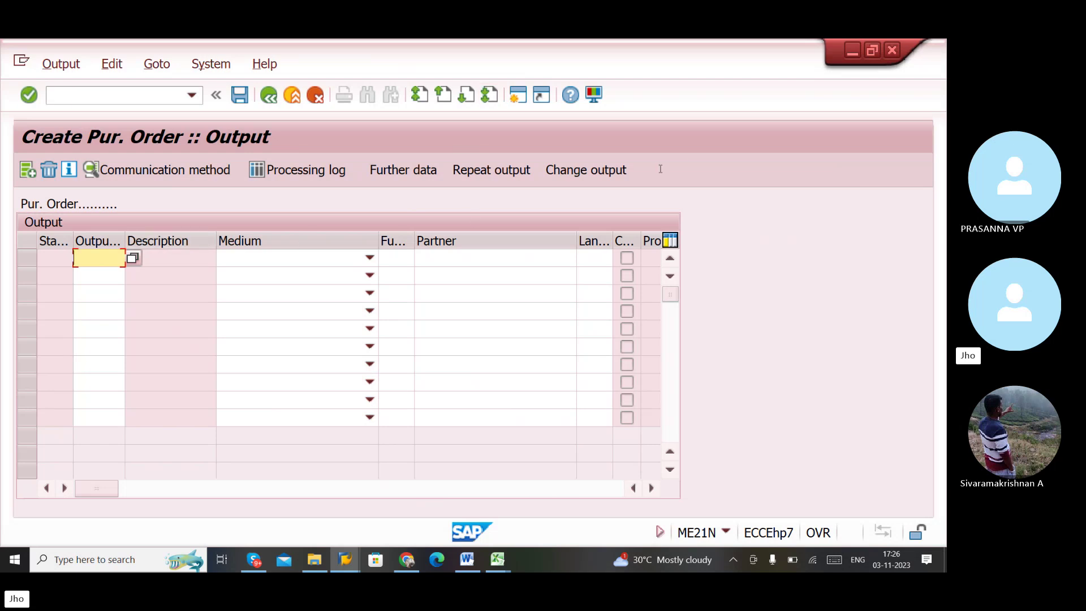
click(890, 52)
key(alt+Tab)
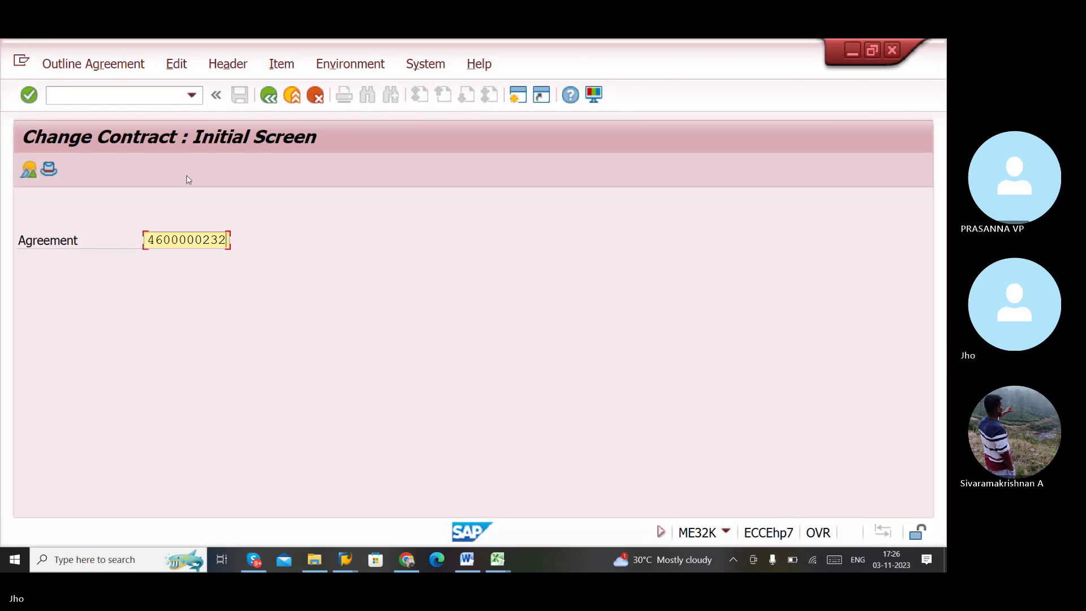
key(F3)
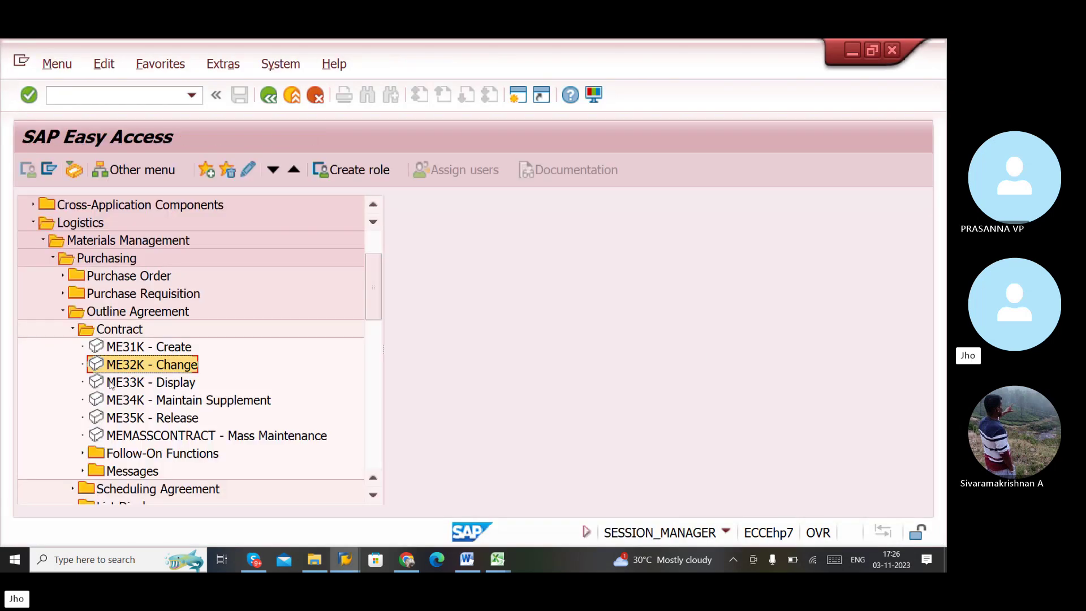
double_click(113, 383)
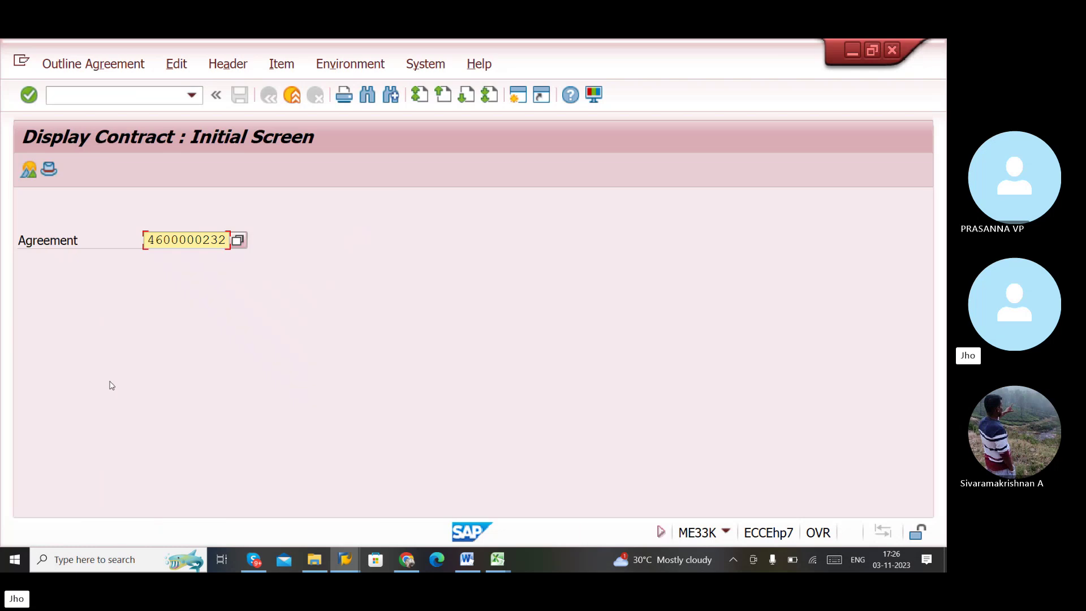
key(Return)
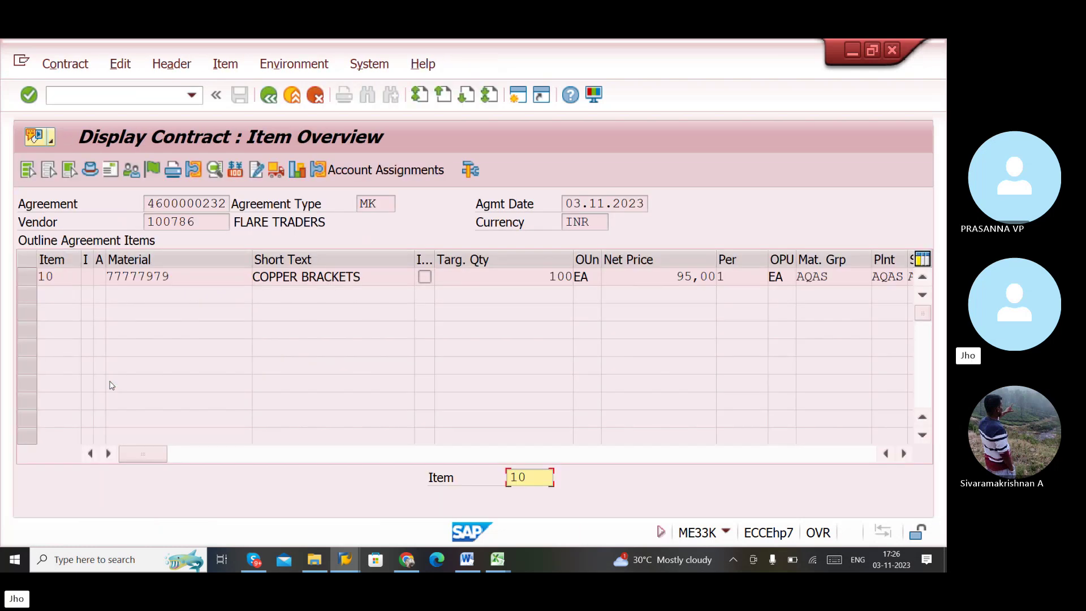
- Start a contract release order from the displayed contract as a follow-on function and hide the document overview
click(63, 67)
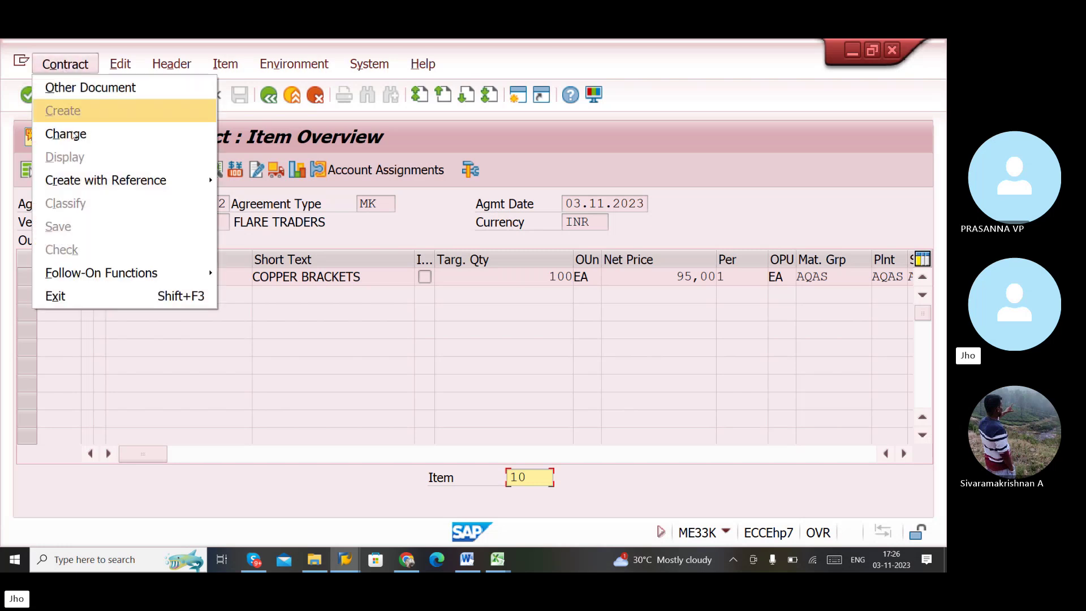
mouse_move(99, 281)
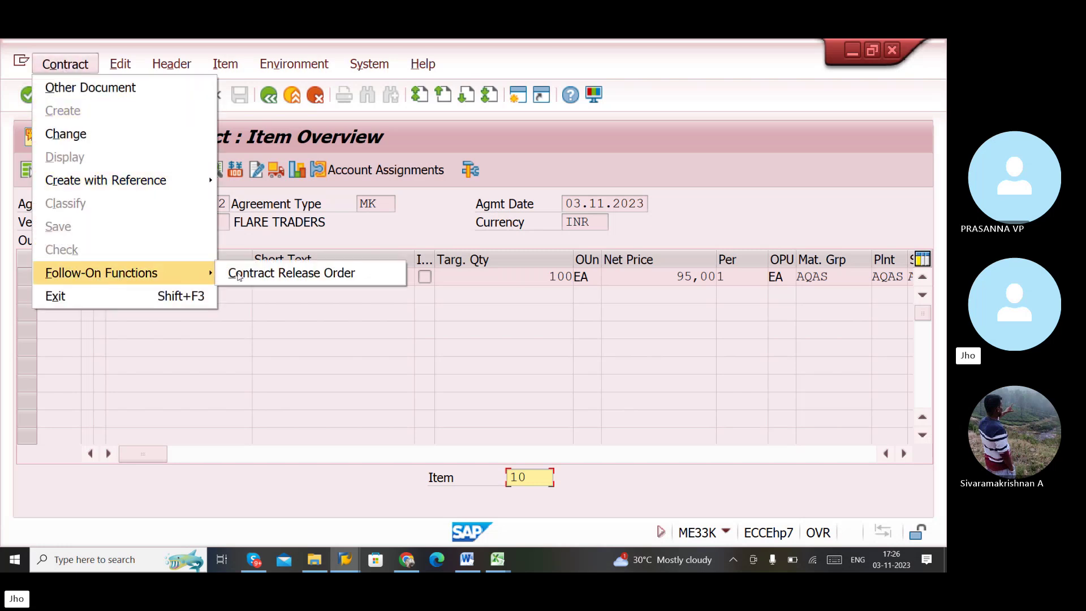
click(282, 274)
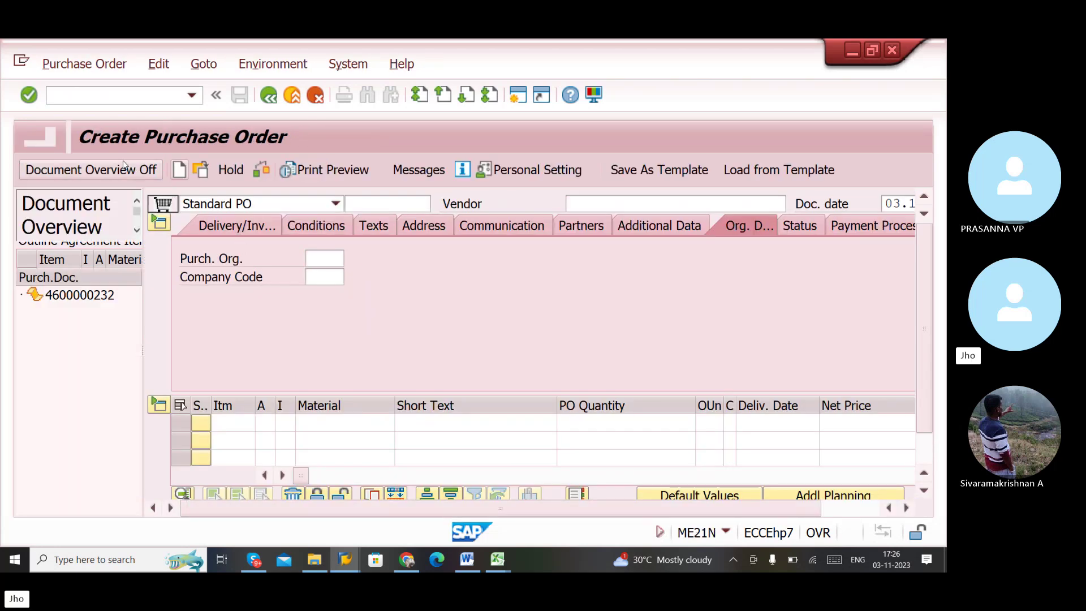
click(123, 169)
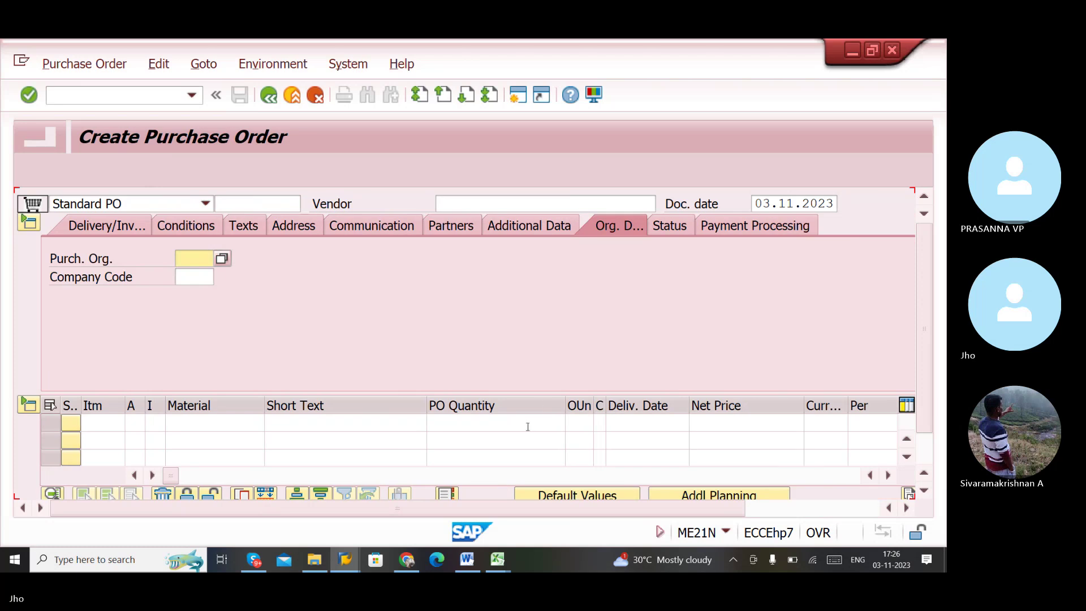
click(497, 425)
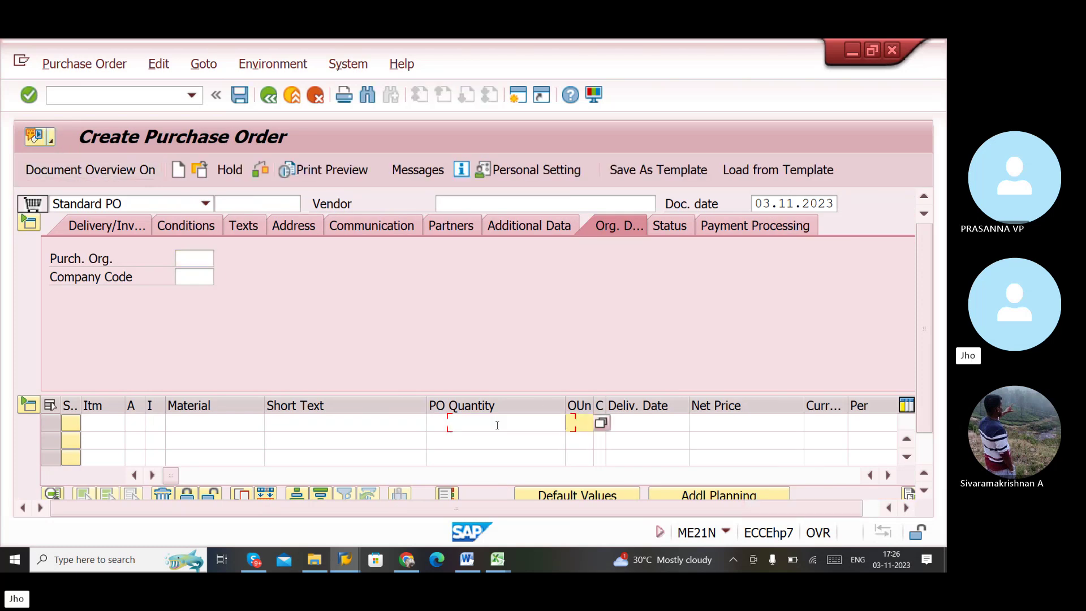
key(Tab)
key(Tab)
key(Tab)
key(Tab)
key(Tab)
key(Tab)
key(Tab)
key(Tab)
key(Tab)
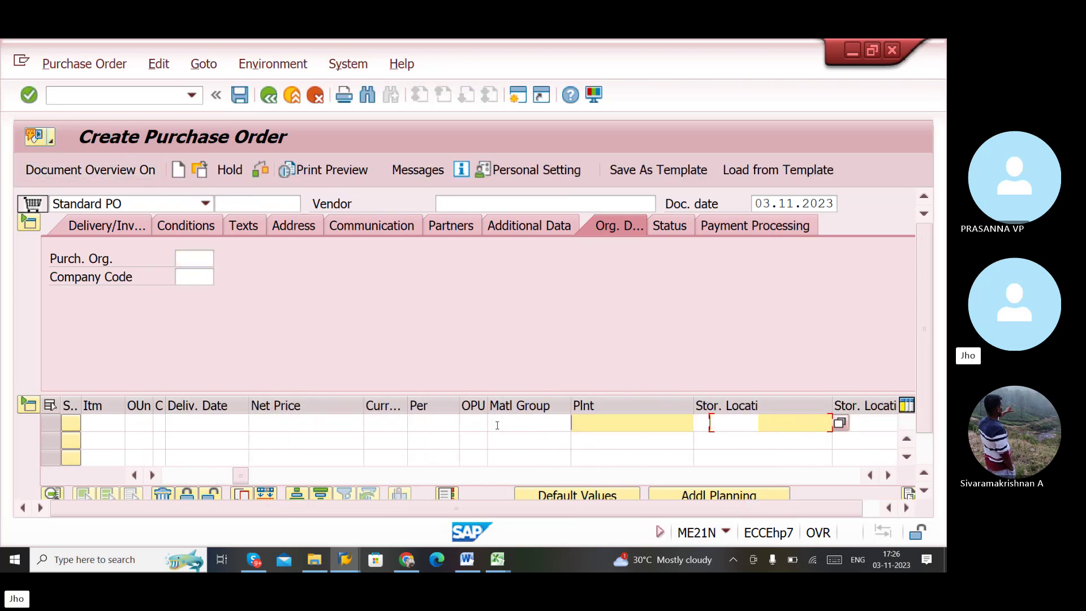
key(Tab)
key(Tab)
key(Tab)
key(Tab)
key(Tab)
key(Tab)
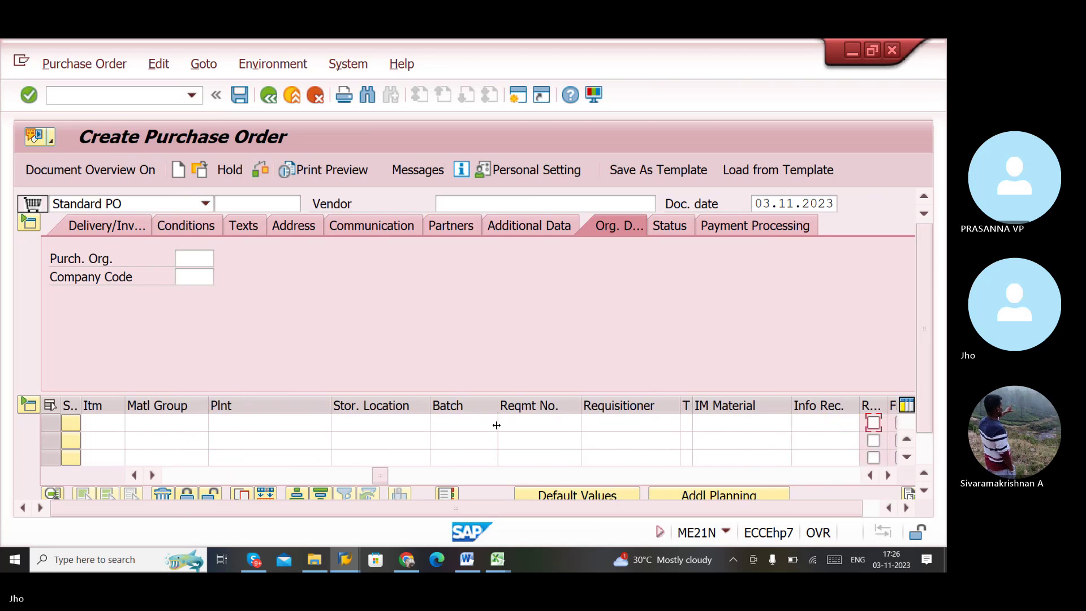
key(Tab)
key(Tab)
key(Tab)
key(Tab)
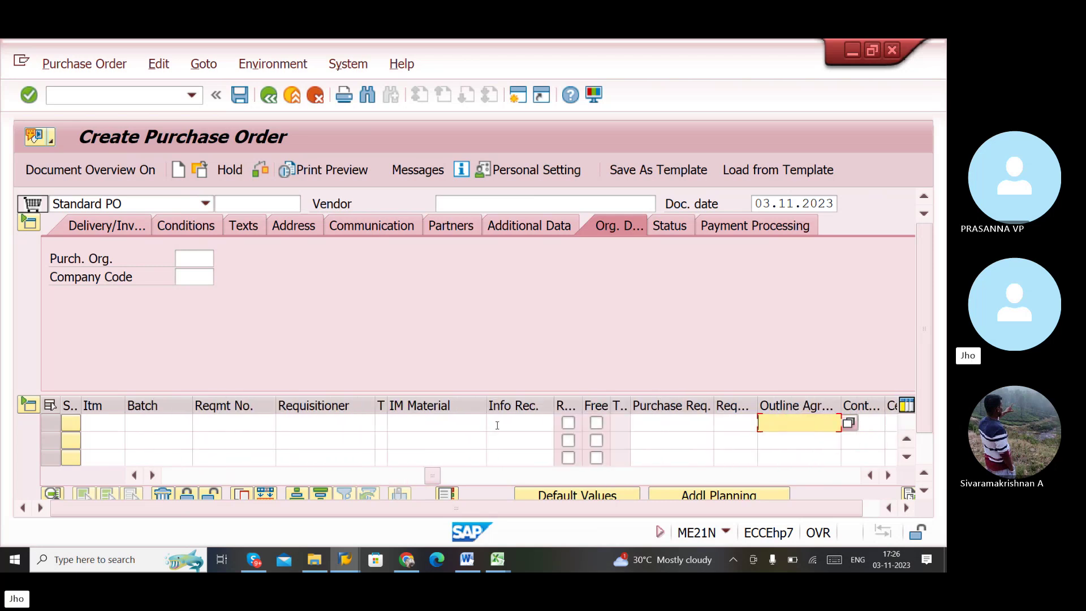
key(ctrl+v)
key(Return)
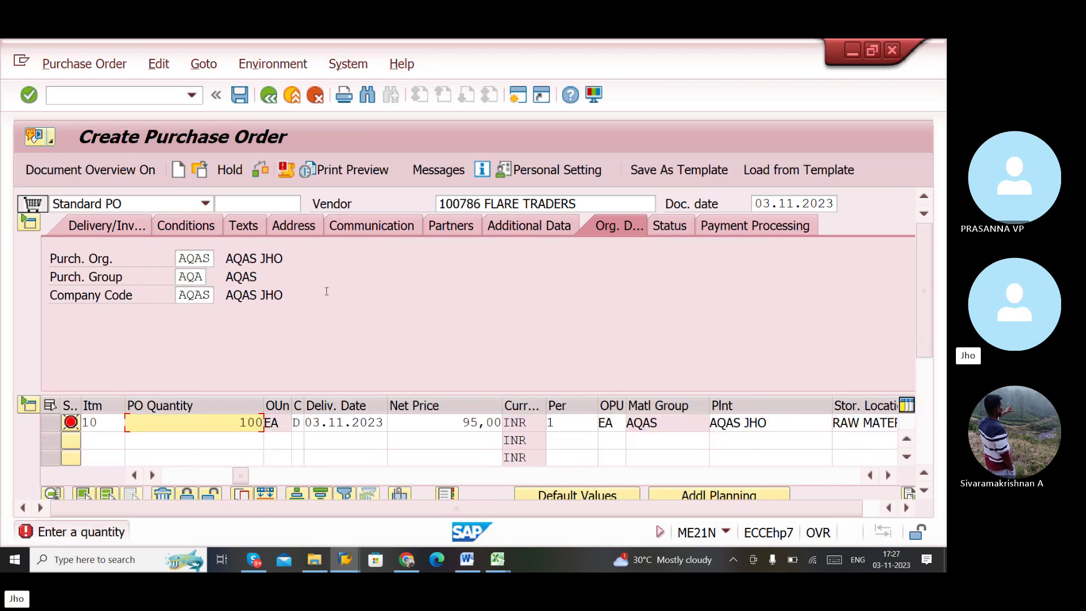
key(Return)
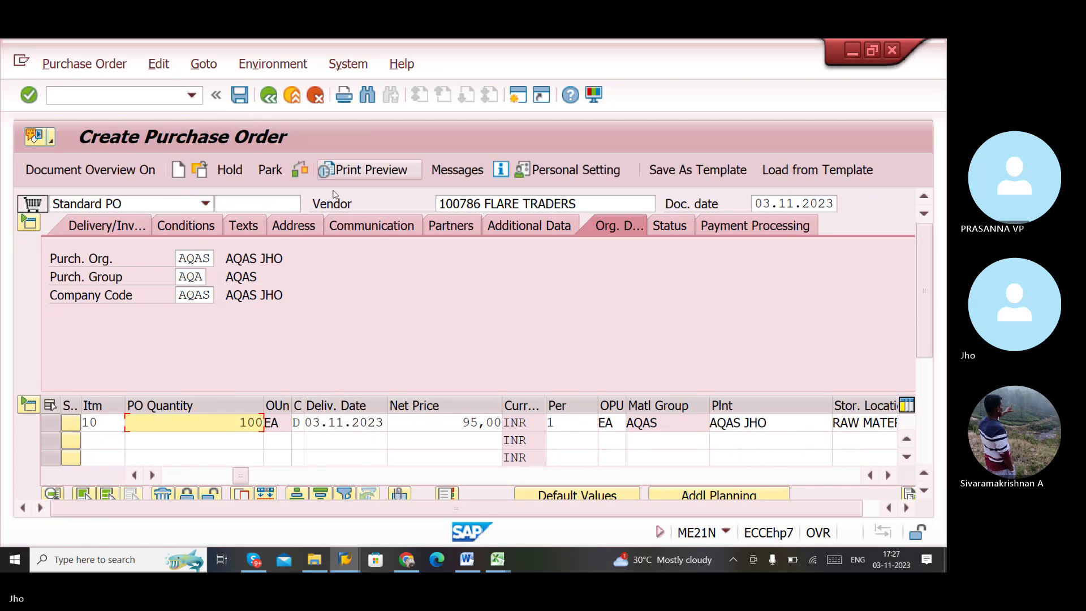
- Open the purchase order's output messages and add output type ZO10 (PO Print Output-ZM10)
click(448, 168)
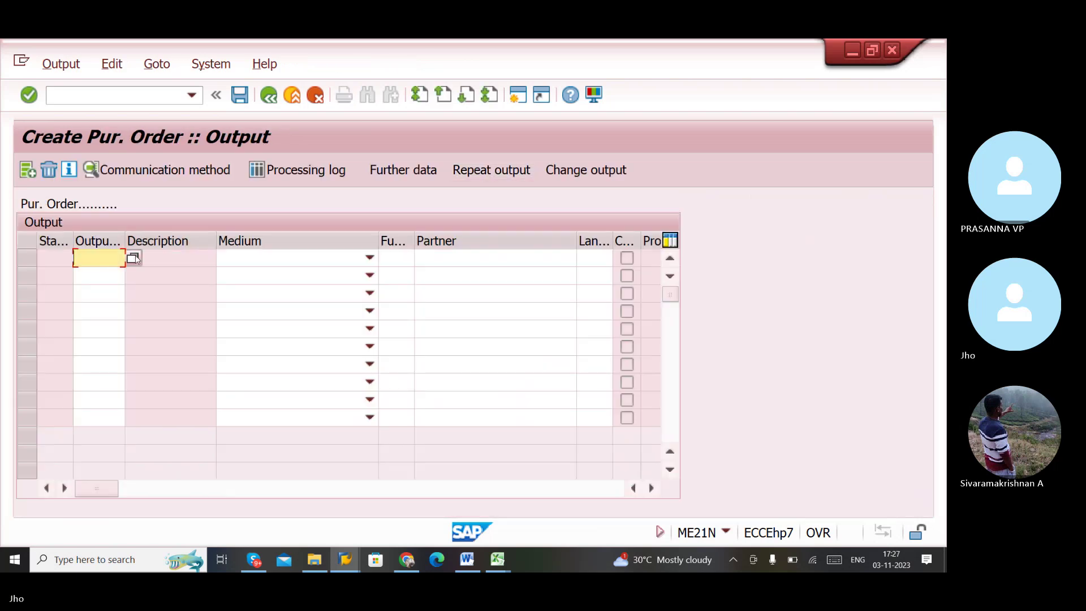
key(F4)
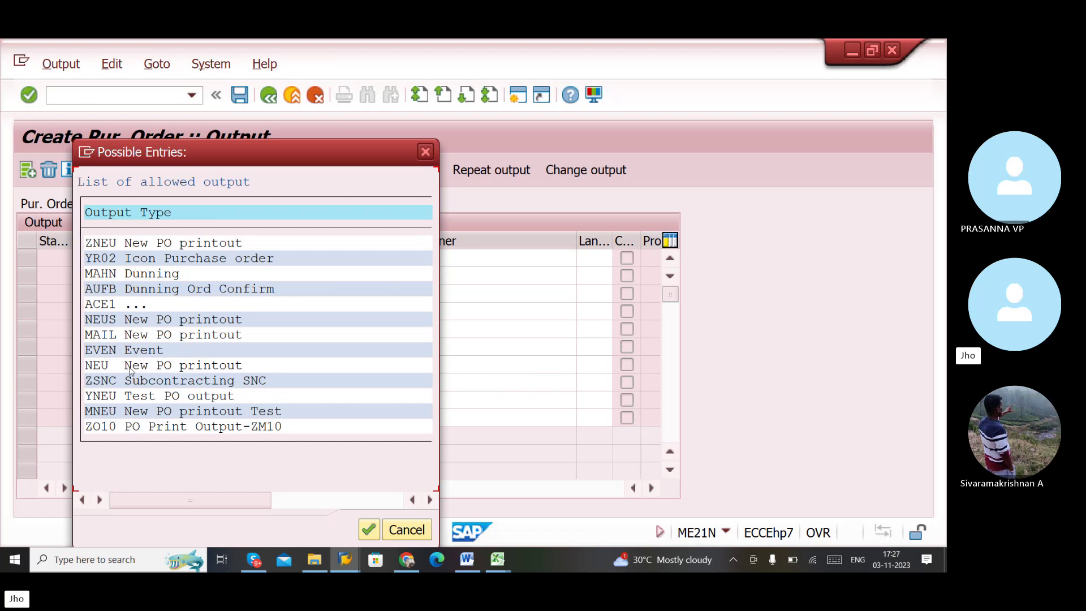
double_click(153, 428)
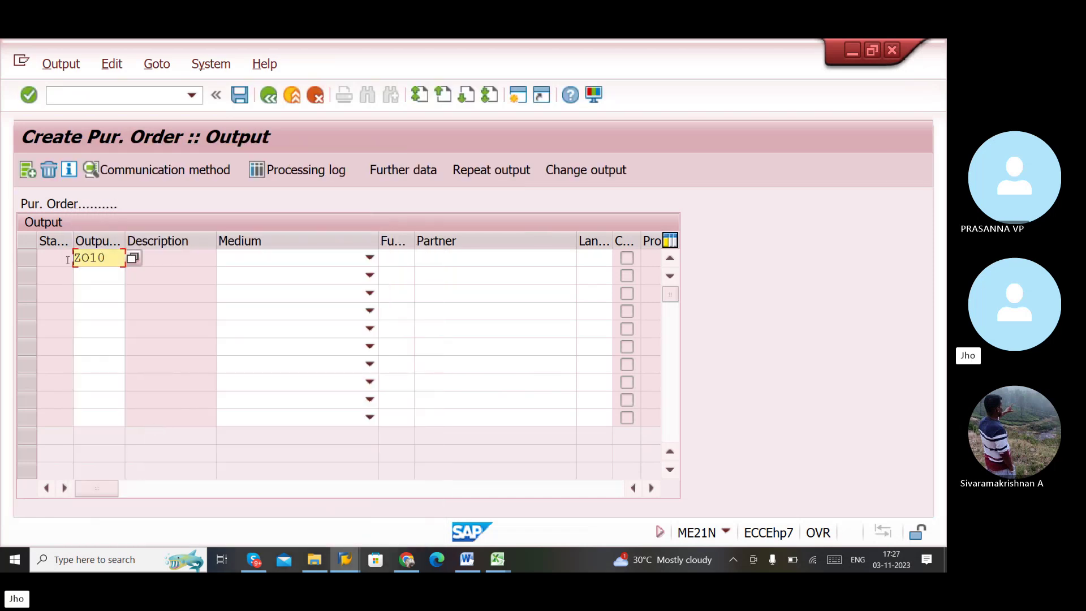
key(Return)
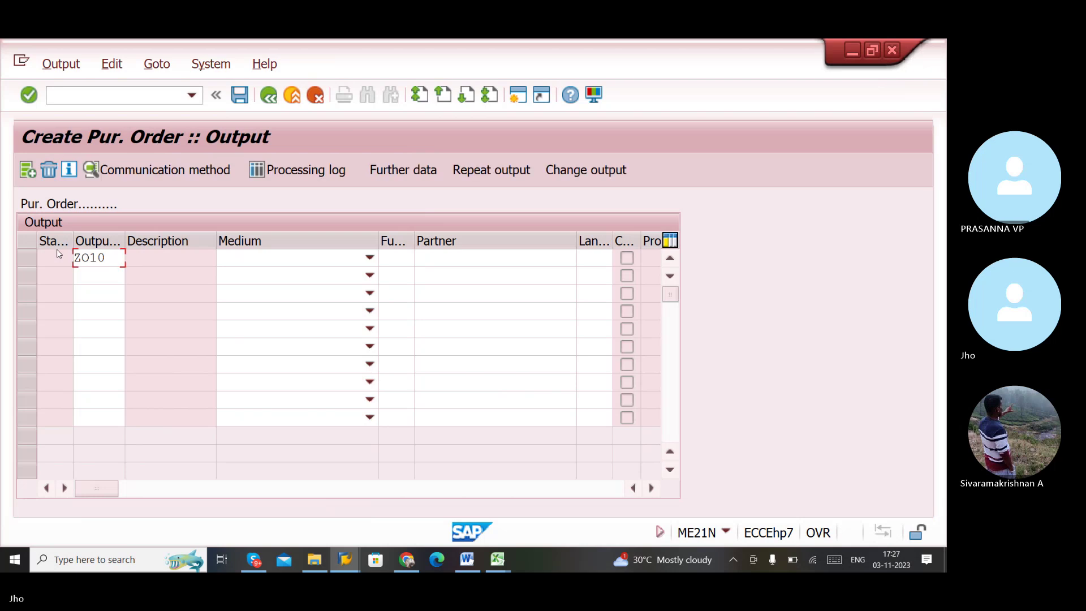
- Set the ZO10 output's logical destination to LP01, return to the purchase order, and save it
click(27, 258)
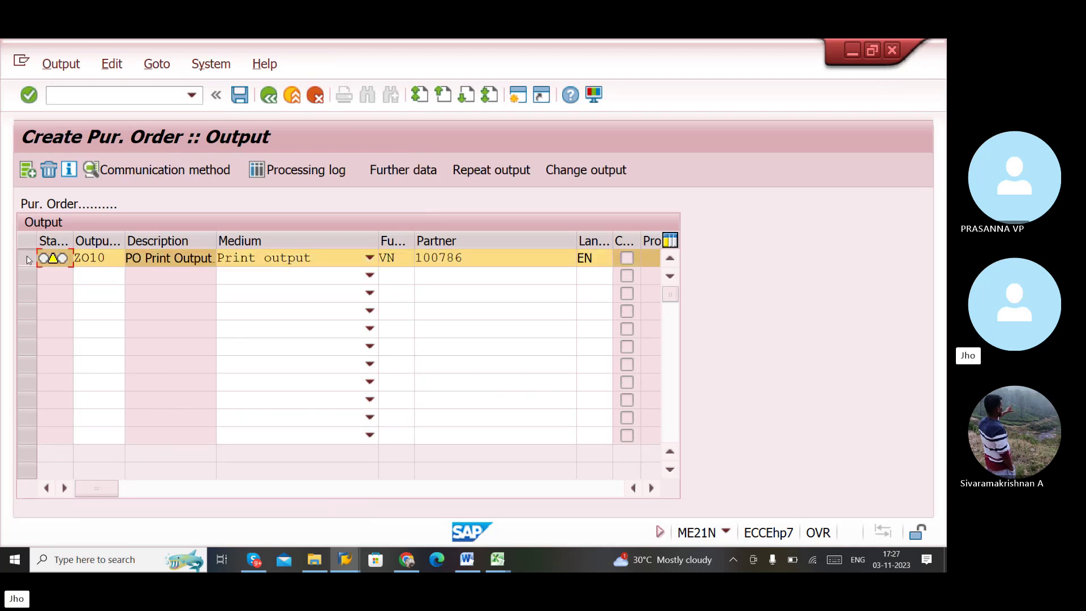
click(174, 168)
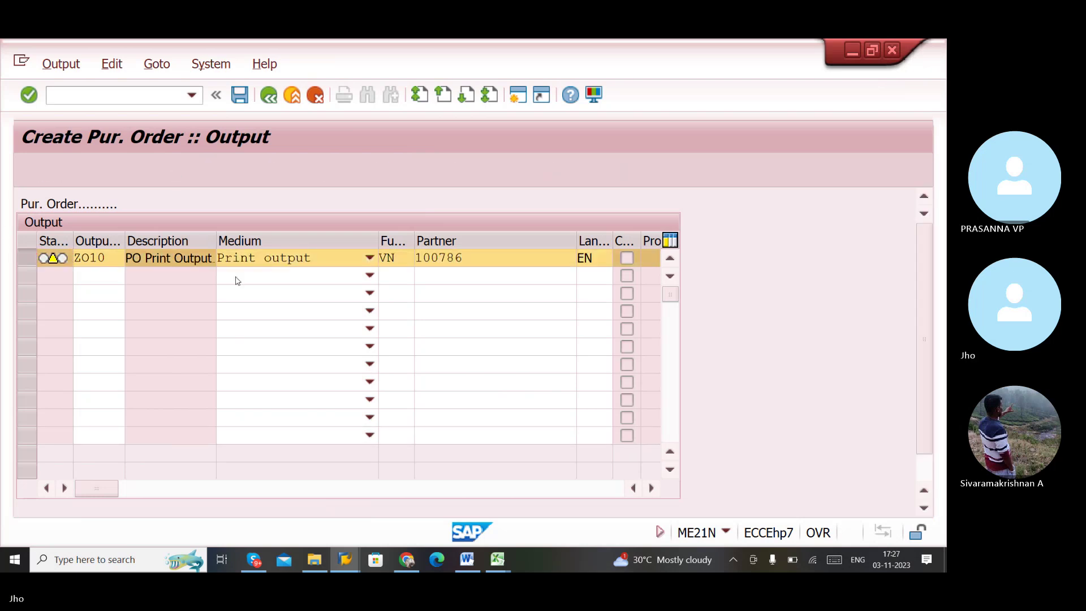
text(LP0)
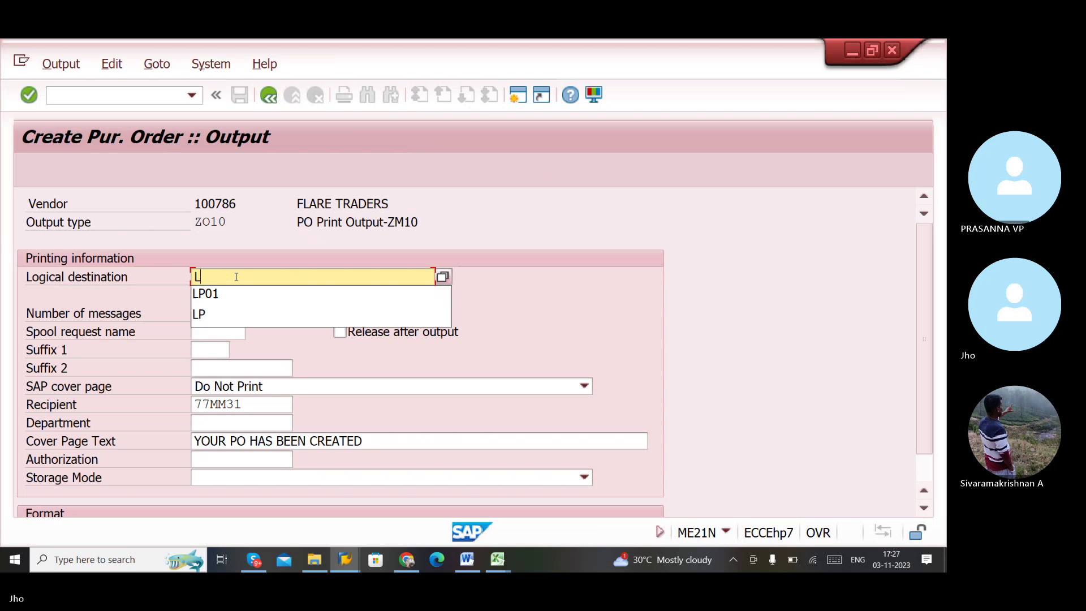
click(202, 293)
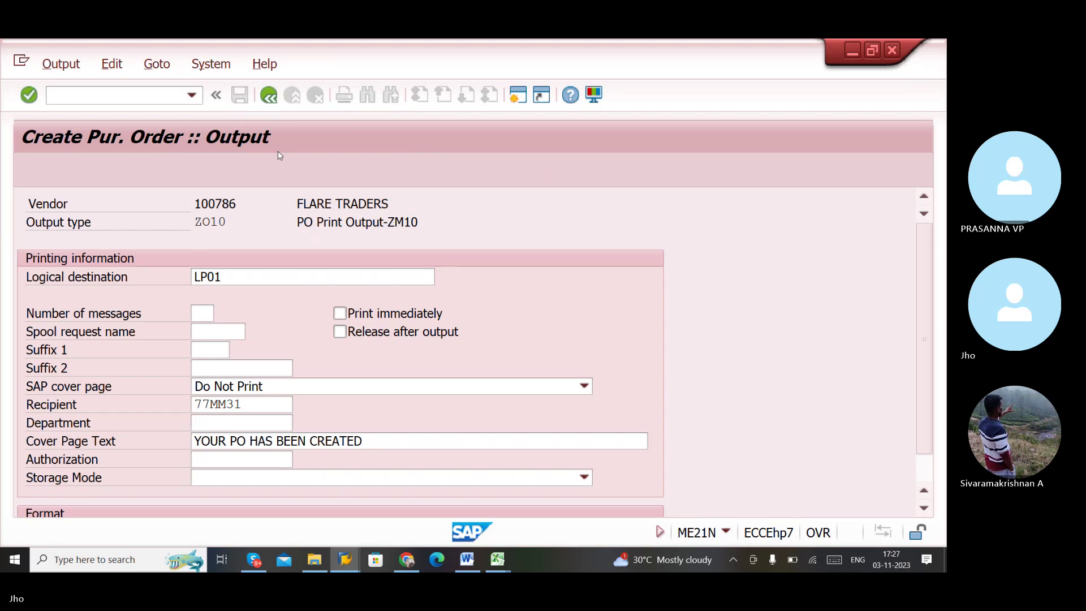
click(268, 96)
click(268, 97)
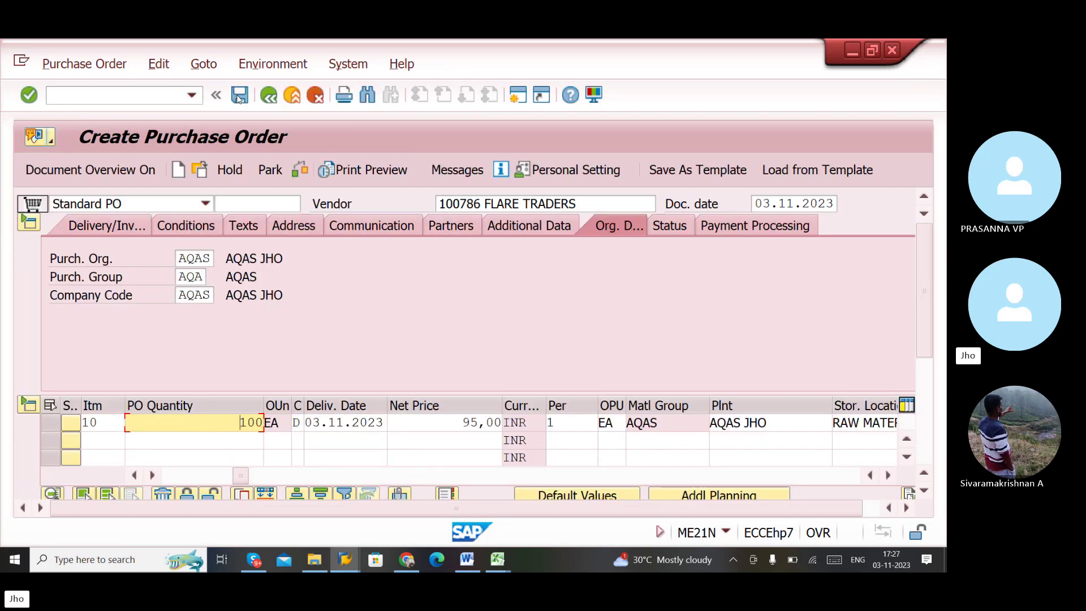
click(238, 97)
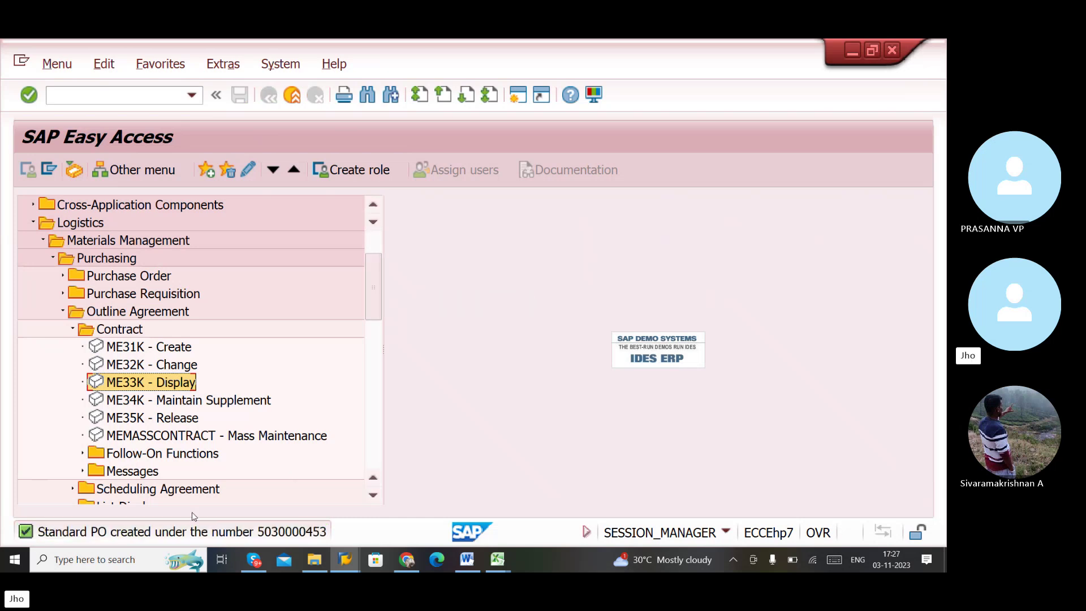
- Open the long text of the purchase order creation message and copy its heading line
double_click(169, 535)
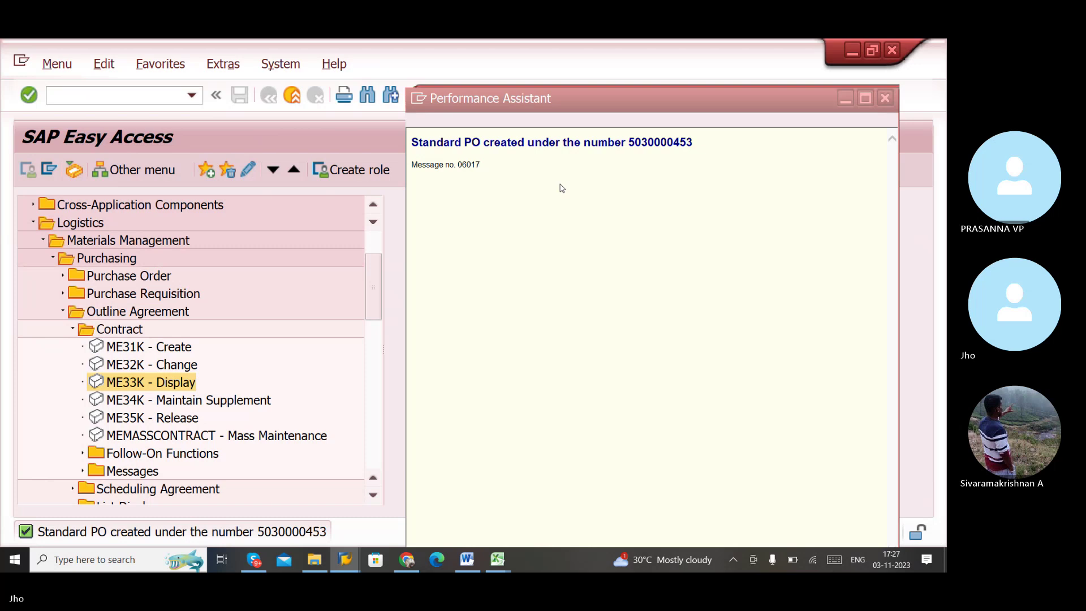
click(564, 186)
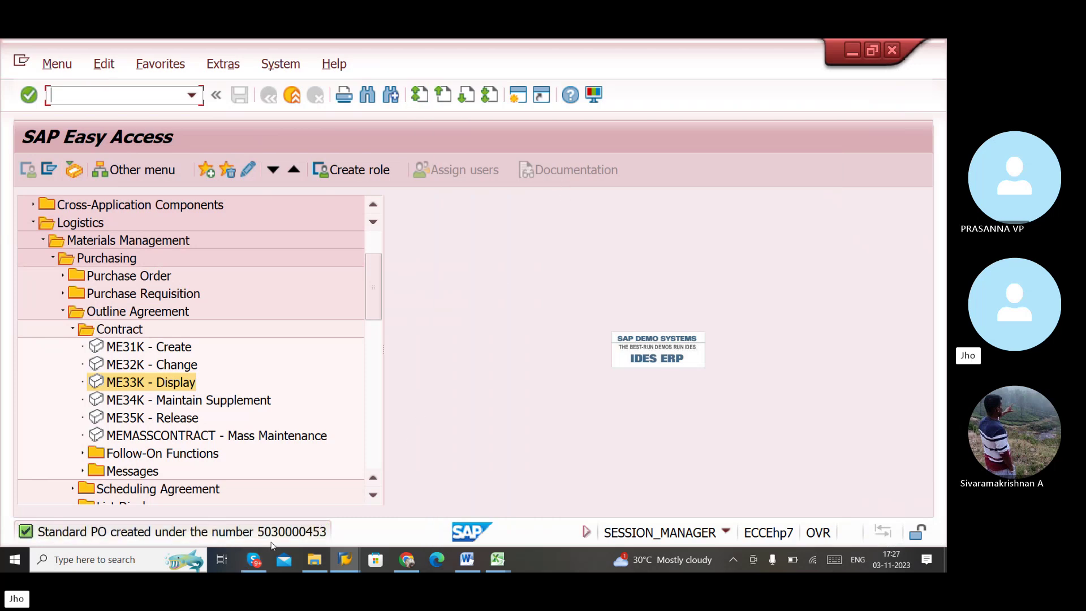
key(alt+Tab)
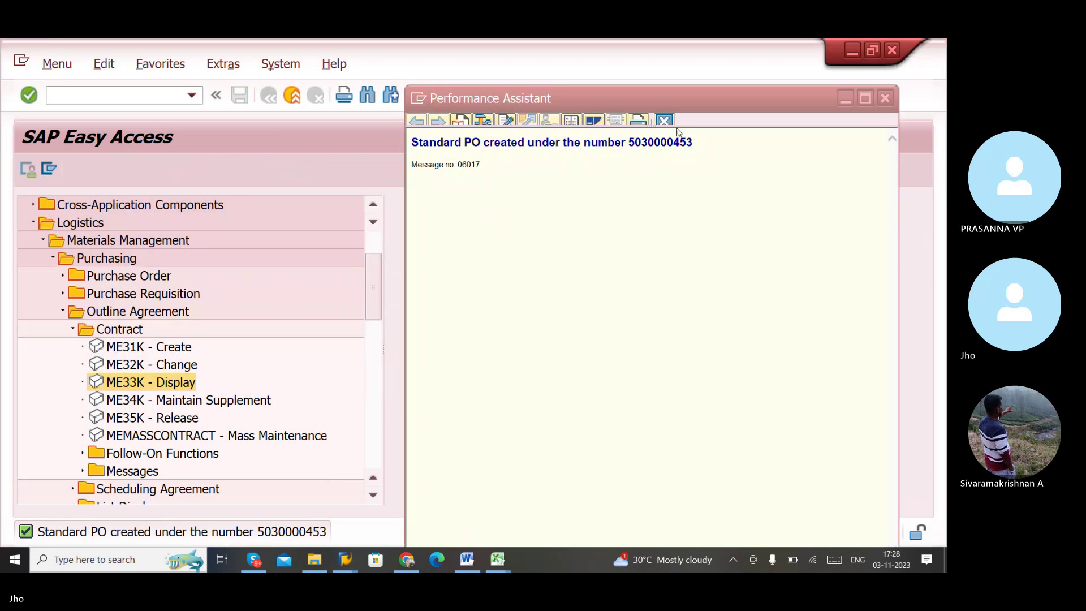
drag(615, 146, 414, 139)
click(413, 139)
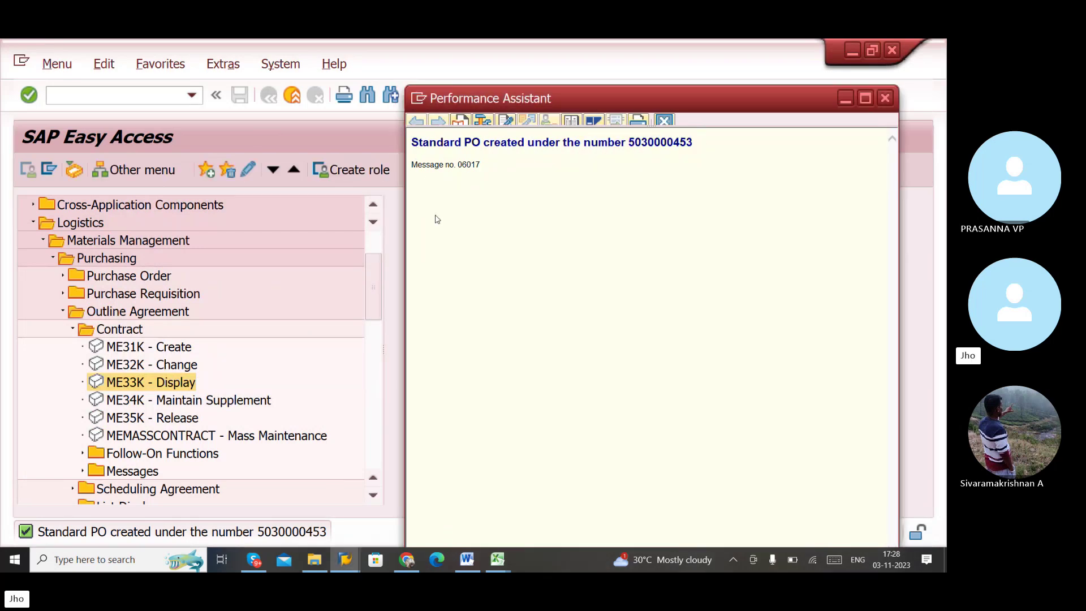
drag(701, 150, 394, 151)
key(ctrl+c)
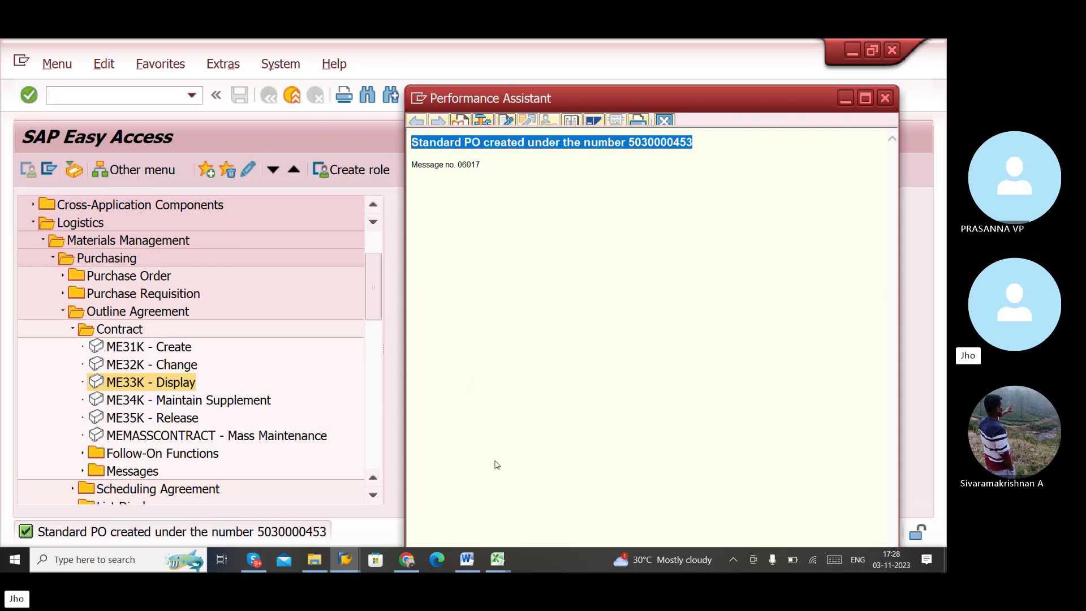
- Switch to Excel, paste the copied message into cell D11 of Book1, and close the Performance Assistant
click(497, 559)
click(432, 504)
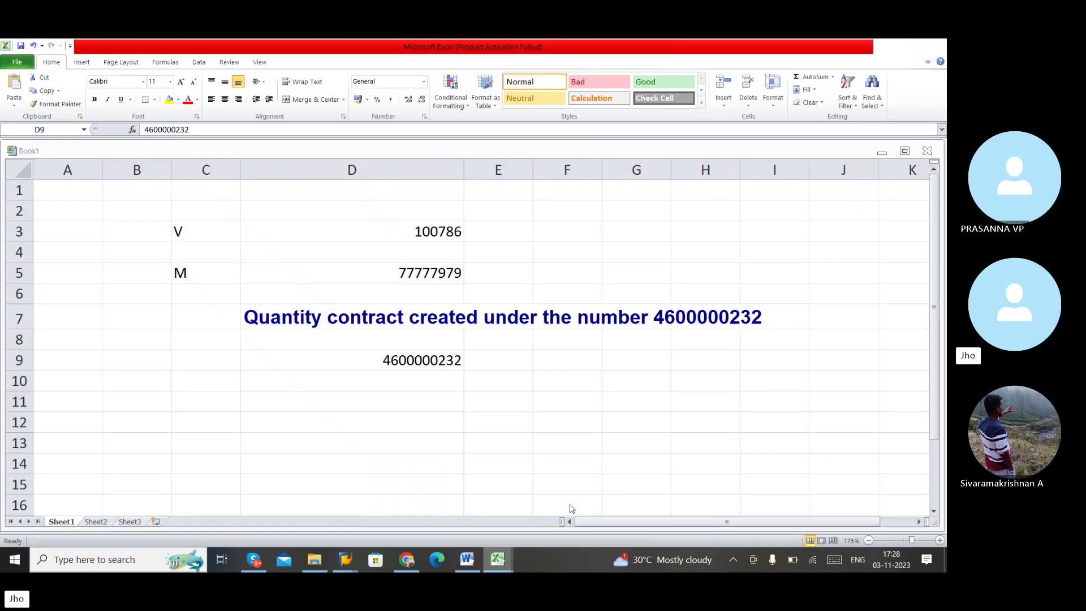
click(288, 403)
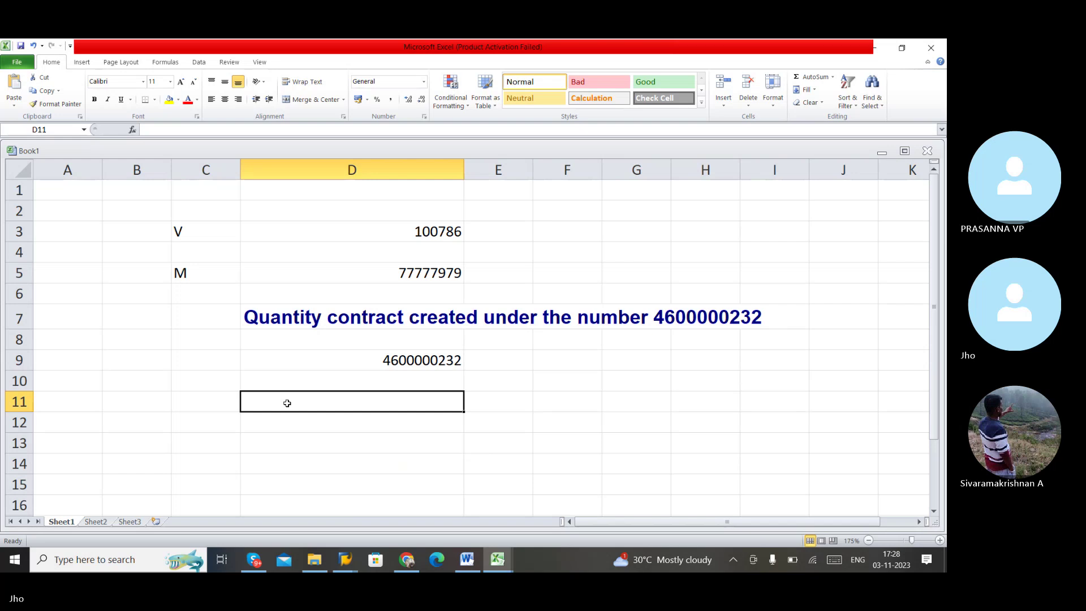
key(ctrl+v)
click(395, 440)
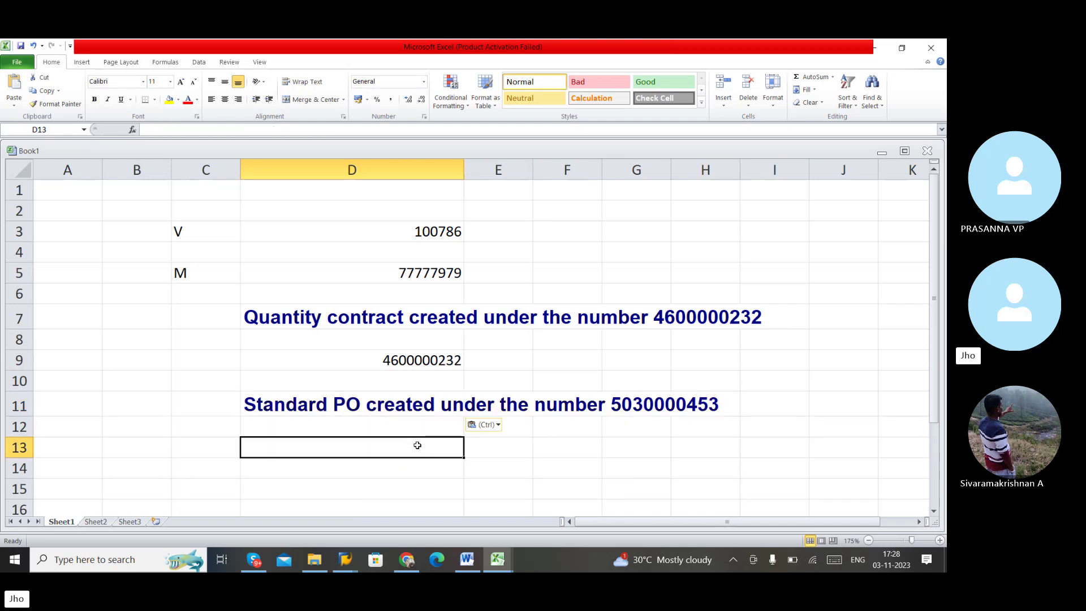
key(alt+Tab)
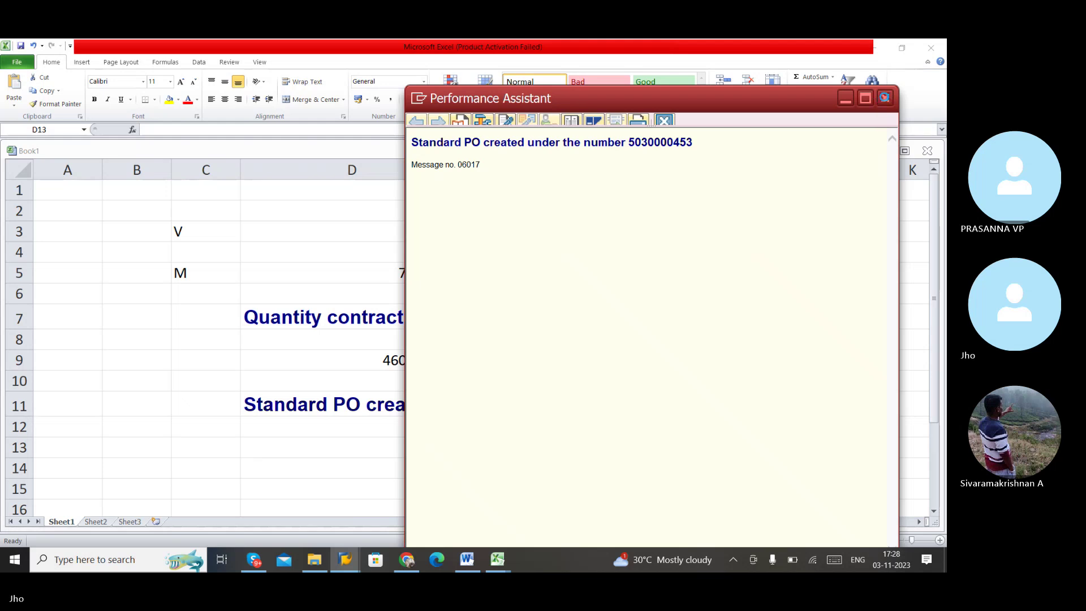
click(884, 98)
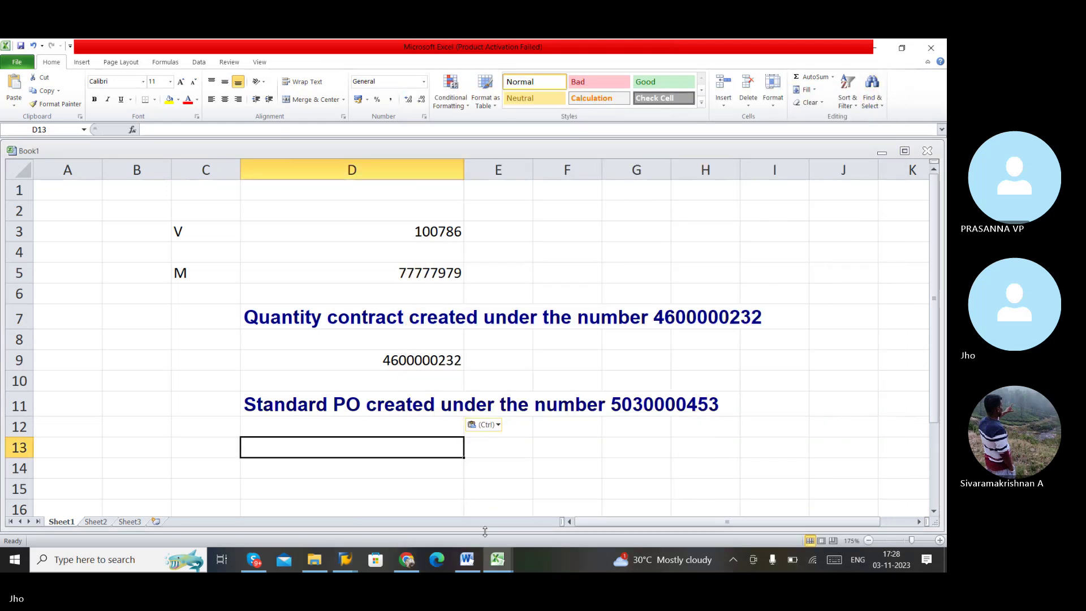
- Switch to the CONTRACT document in Word and review the process steps following the purchase order
click(466, 559)
scroll(472, 397, down, 1)
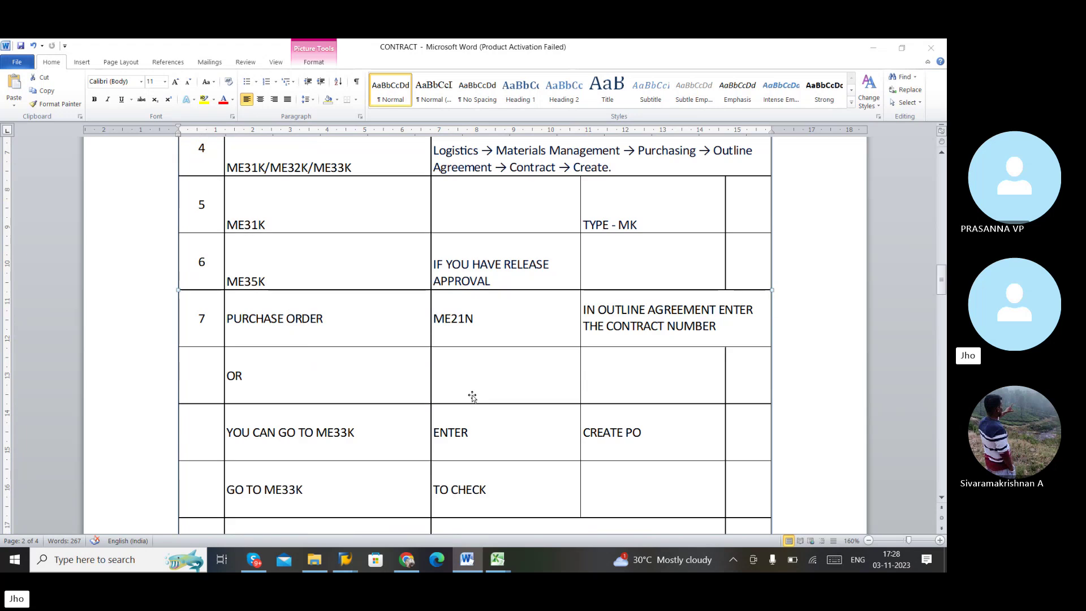
key(alt+Tab)
key(alt+Tab)
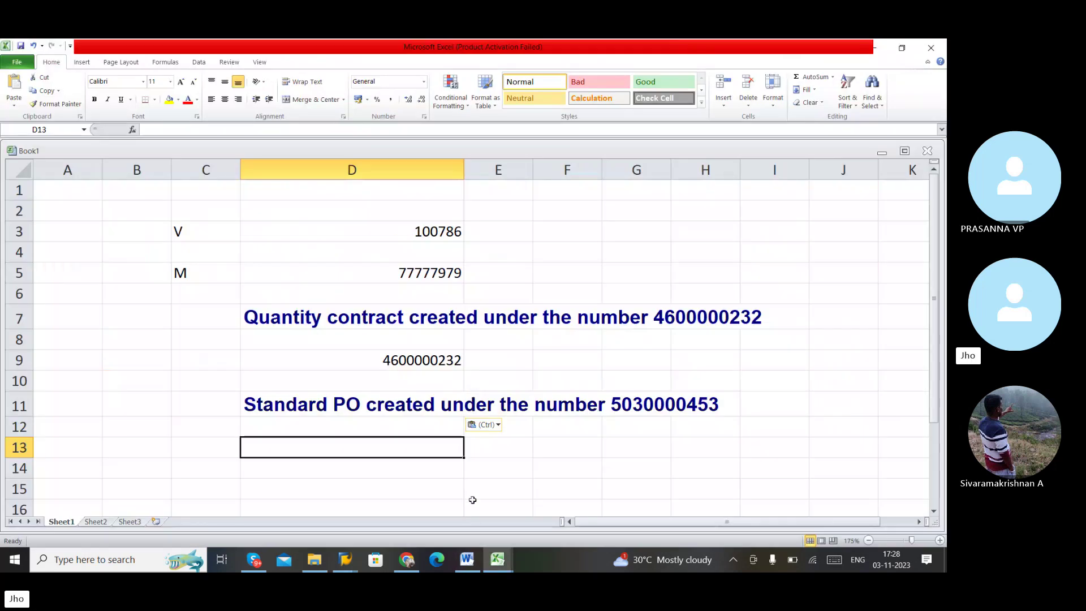
key(alt+Tab)
scroll(509, 384, down, 2)
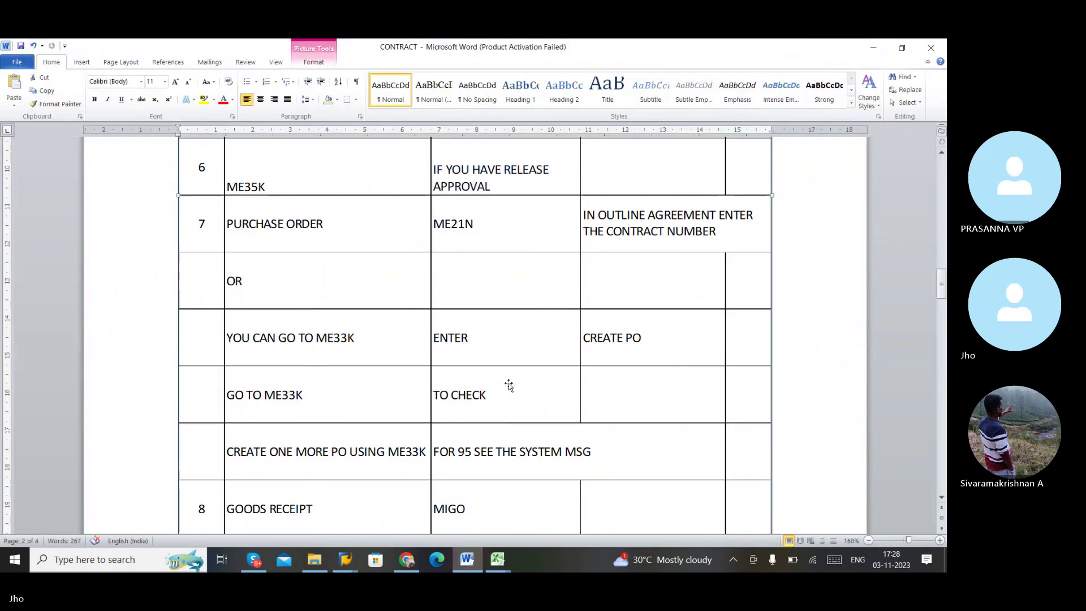
scroll(508, 384, down, 2)
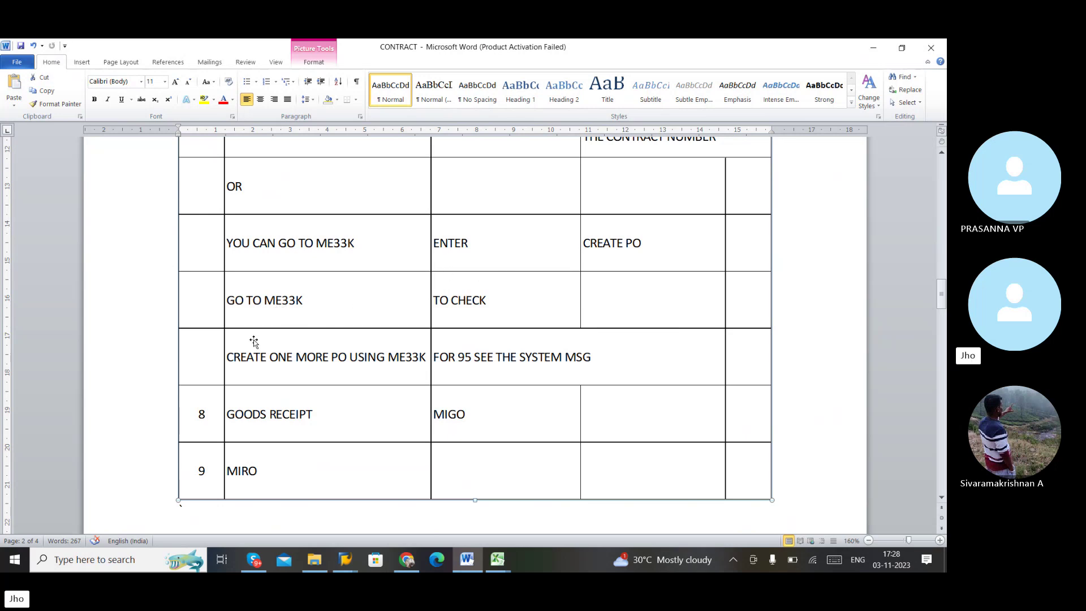
- Switch back to SAP Easy Access and expand the Messages folder under Contract to view its transactions
click(342, 562)
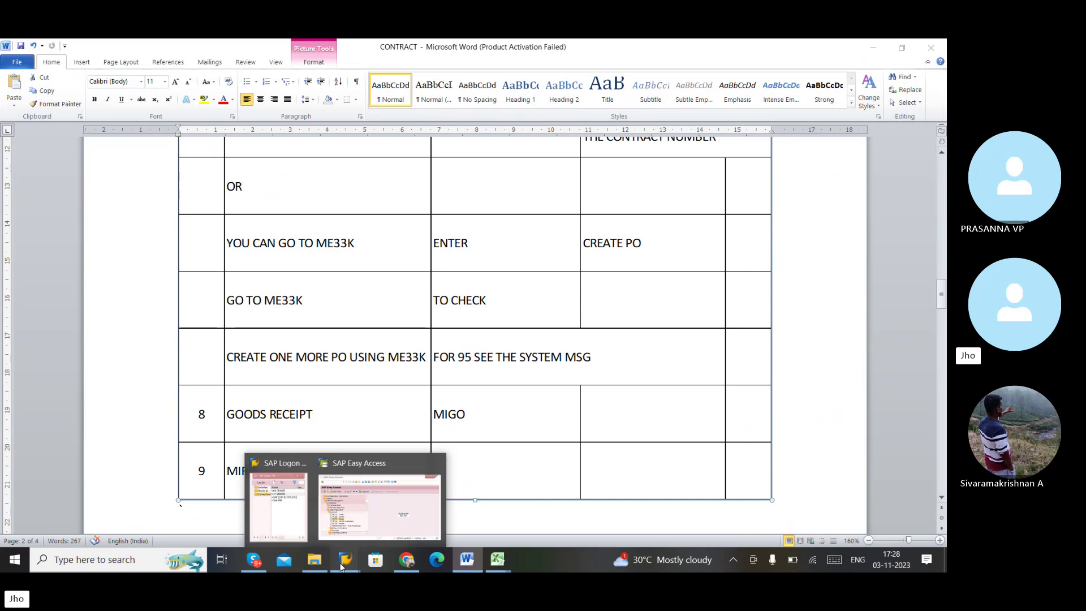
click(343, 517)
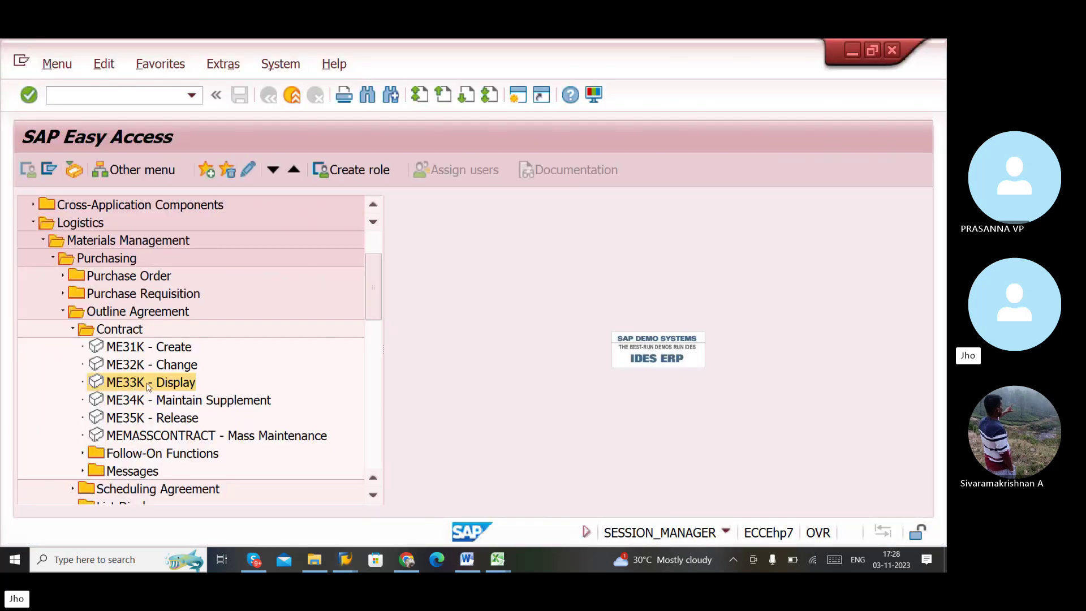
scroll(189, 413, down, 1)
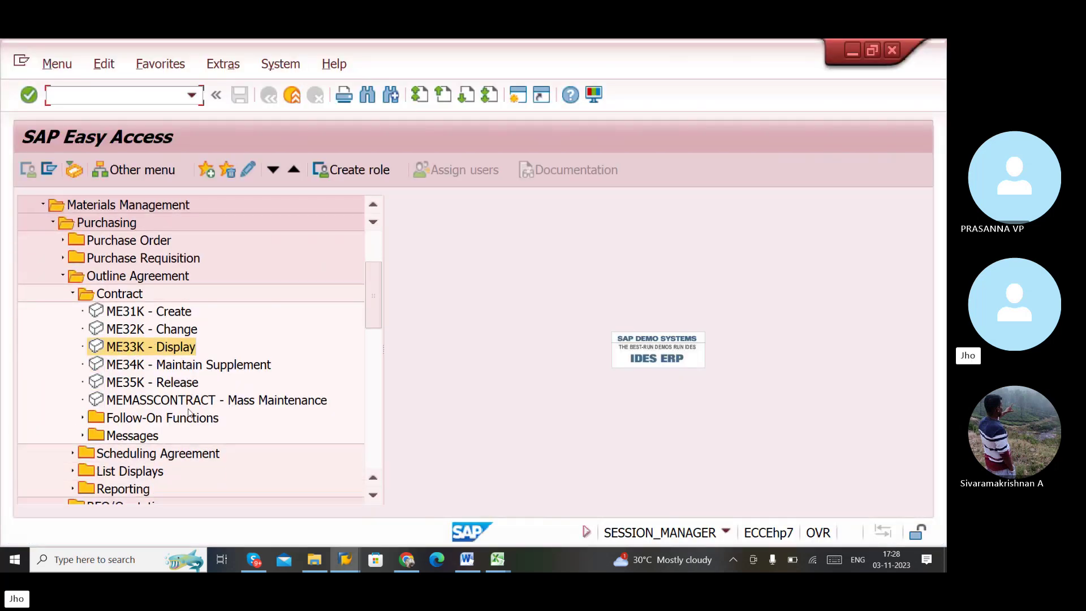
click(82, 436)
scroll(243, 432, down, 2)
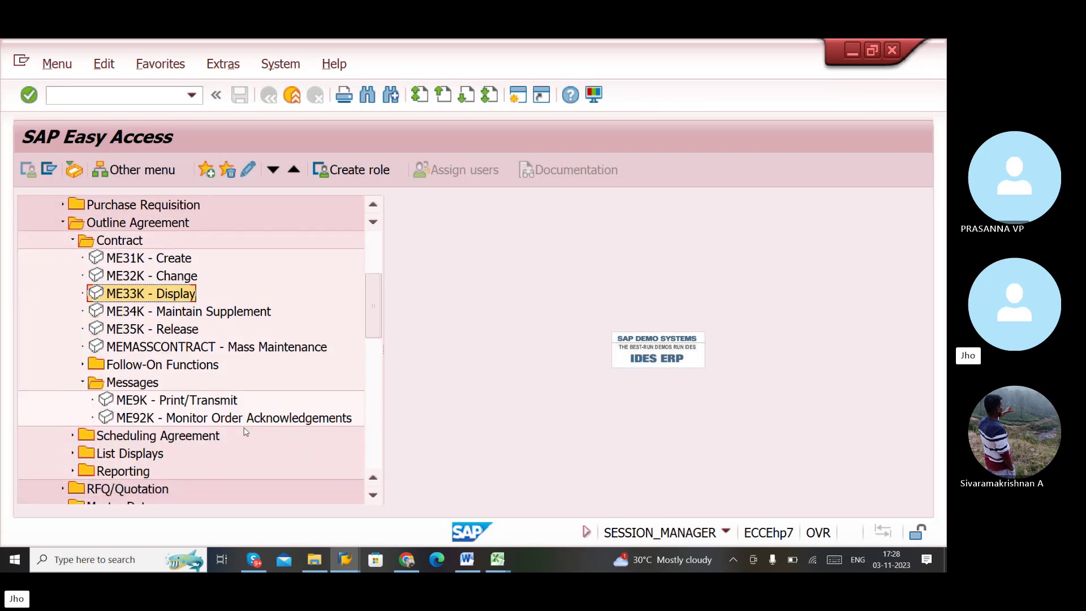
scroll(246, 432, up, 1)
scroll(246, 431, up, 1)
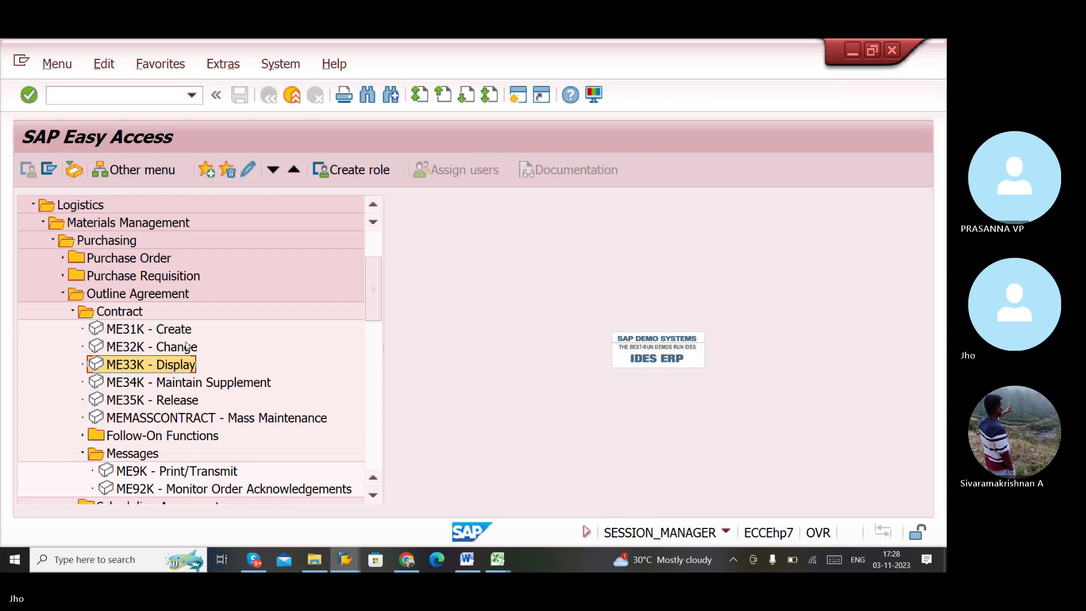
- Expand the Follow-On Functions folder under Contract to view its transactions, and collapse it again
scroll(156, 414, down, 1)
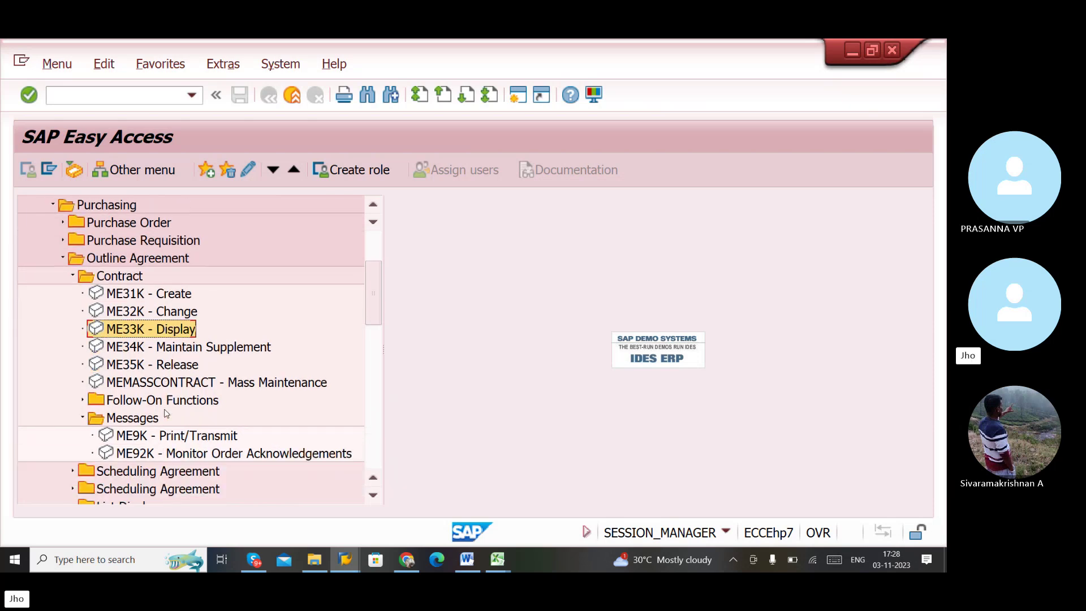
click(82, 400)
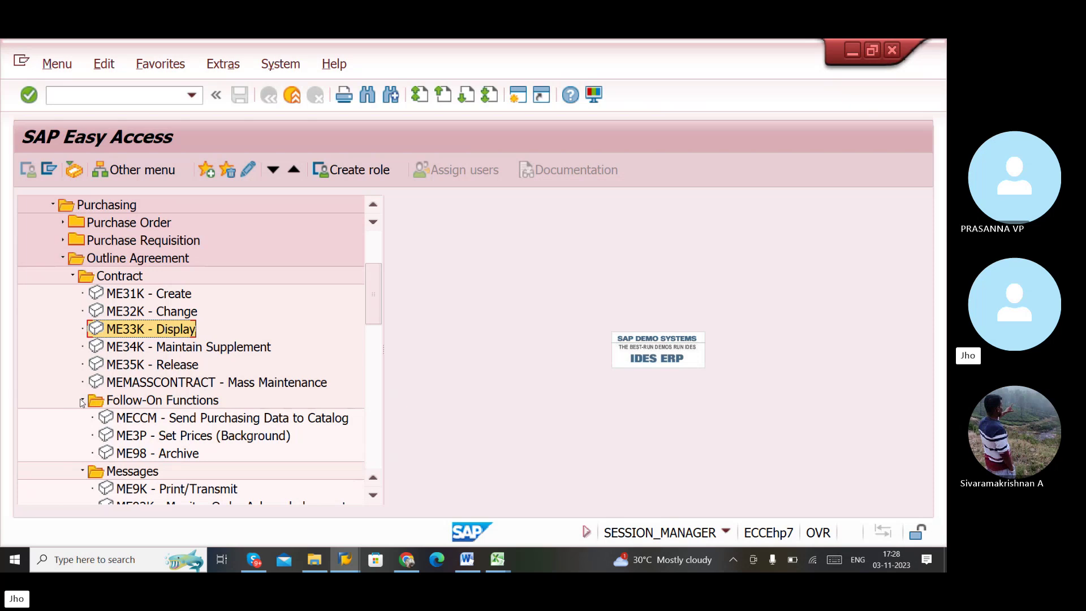
click(82, 400)
scroll(179, 401, down, 1)
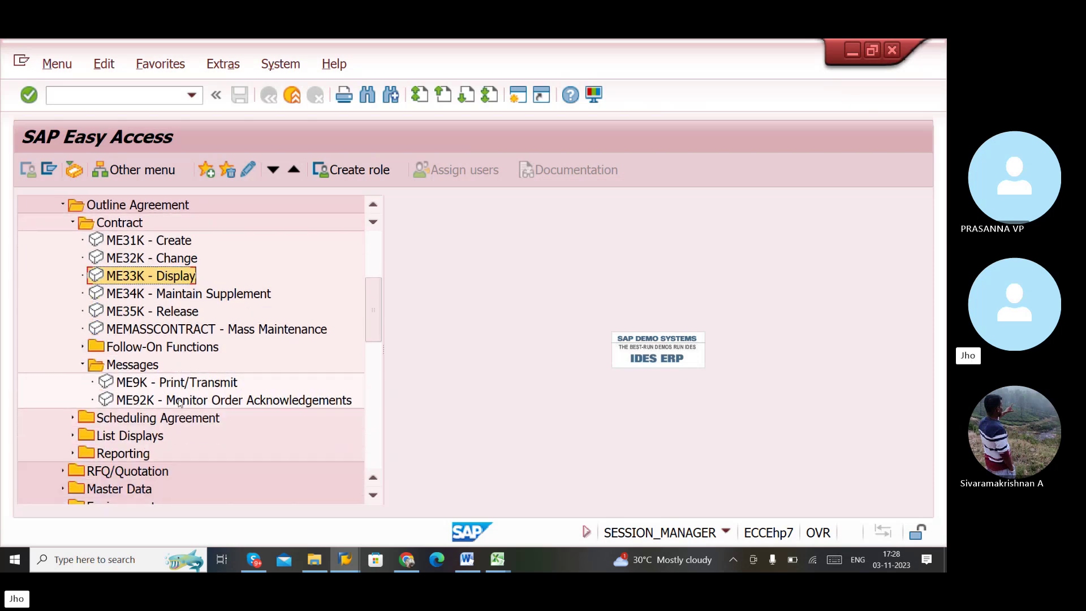
- Check the goods receipt step in the CONTRACT Word document, return to SAP, and start transaction MIGO in a new session
key(alt+Tab)
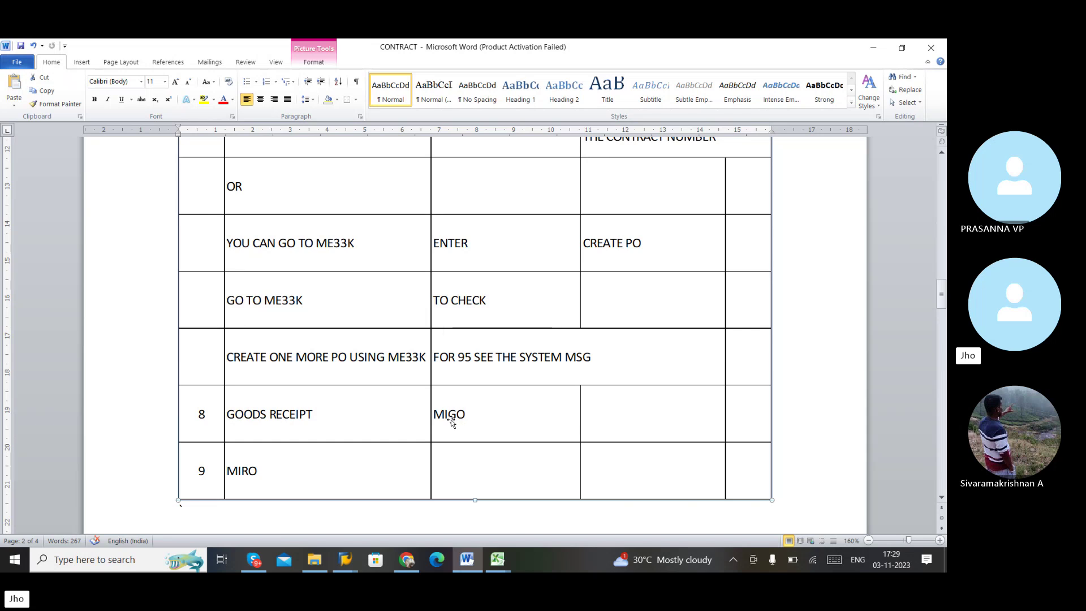
key(alt+Tab)
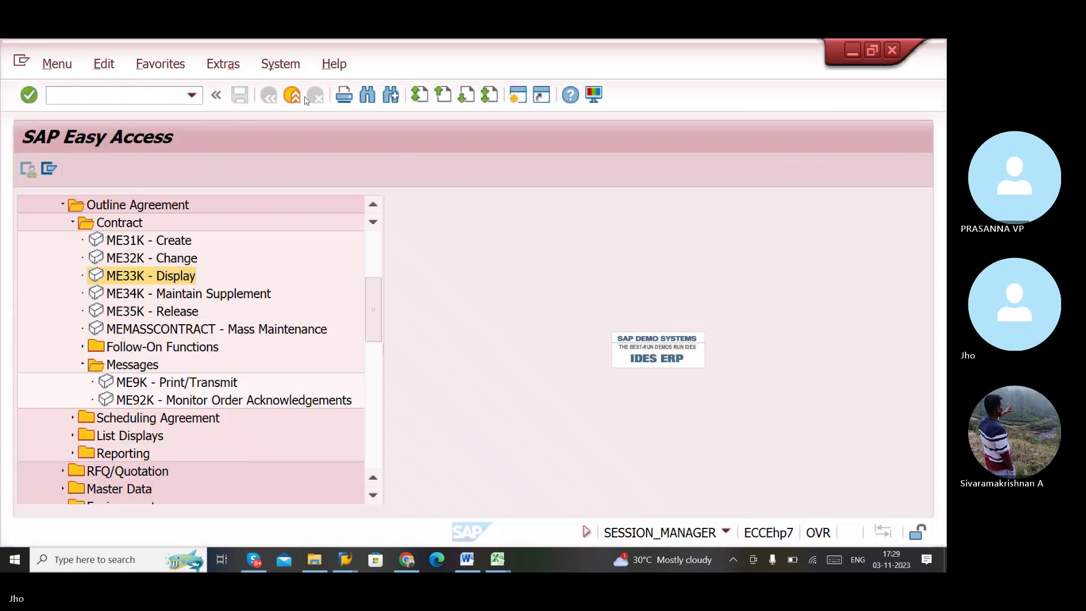
mouse_move(346, 558)
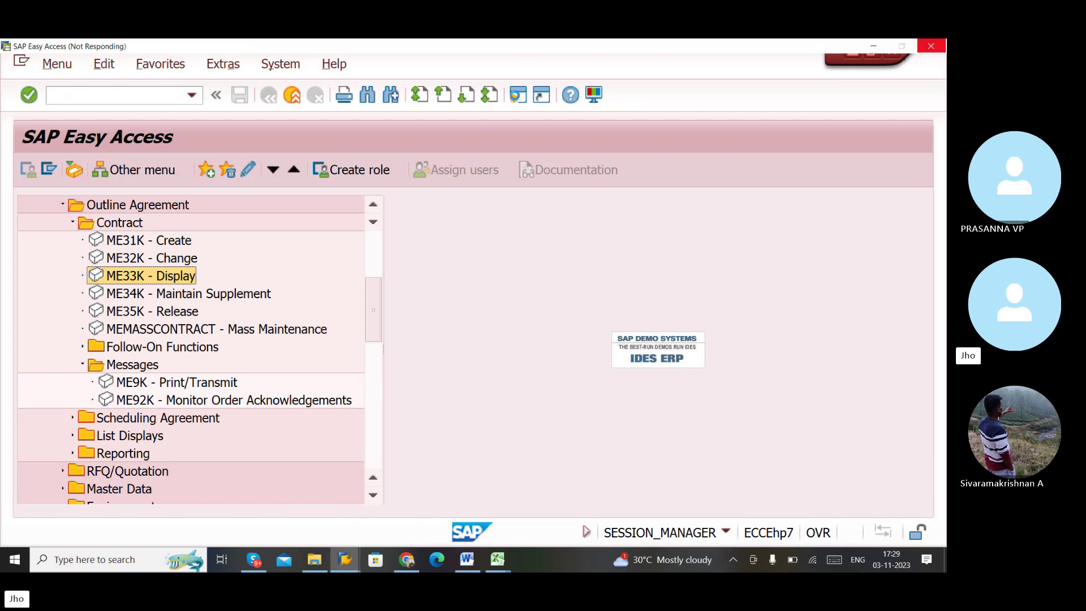
click(516, 97)
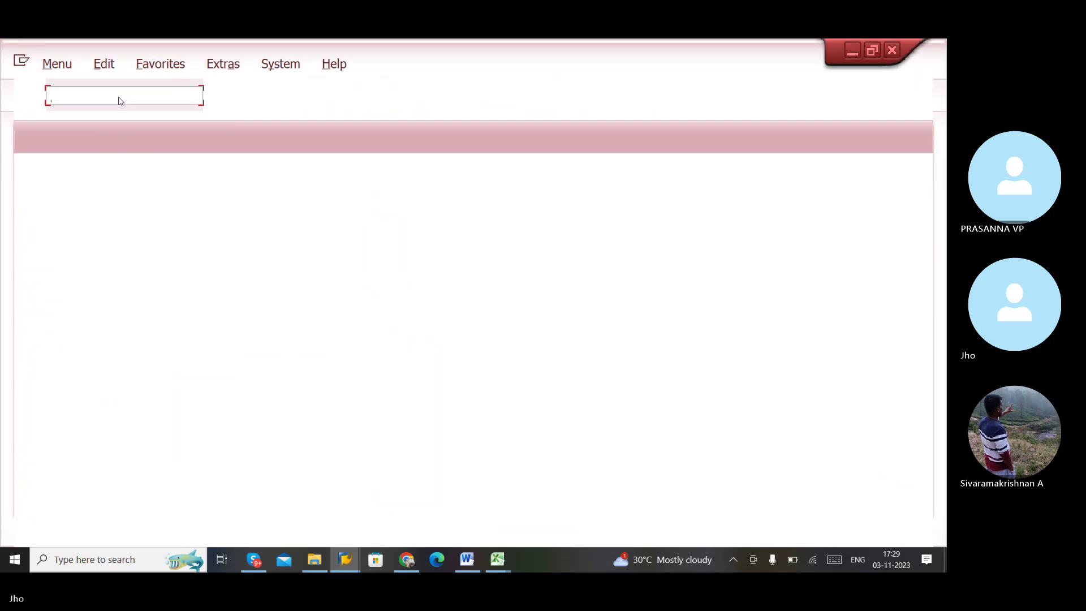
text(MIGO)
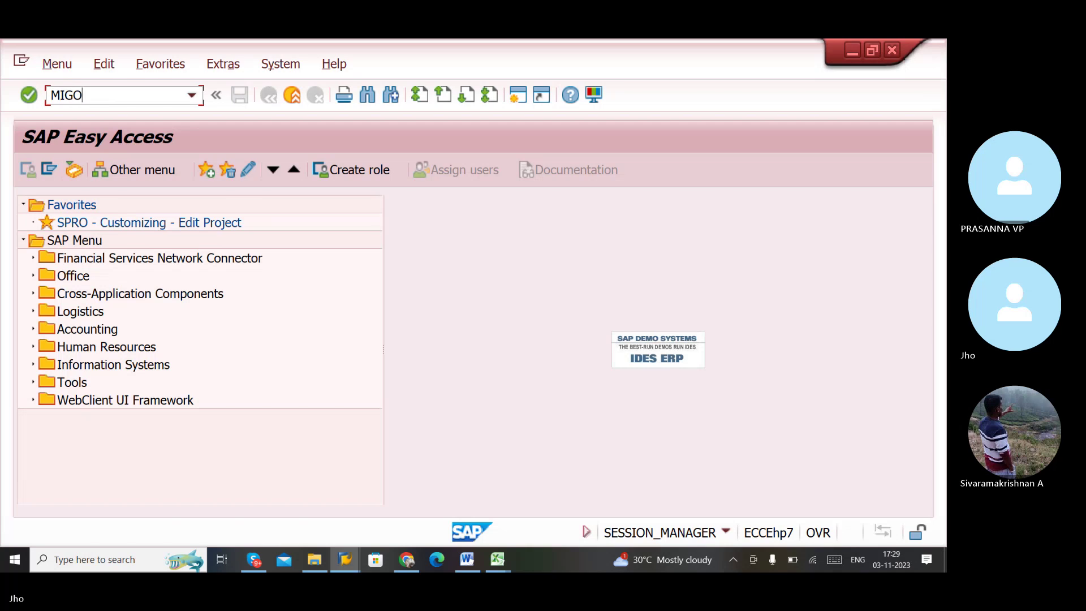
text(MIGO)
key(Return)
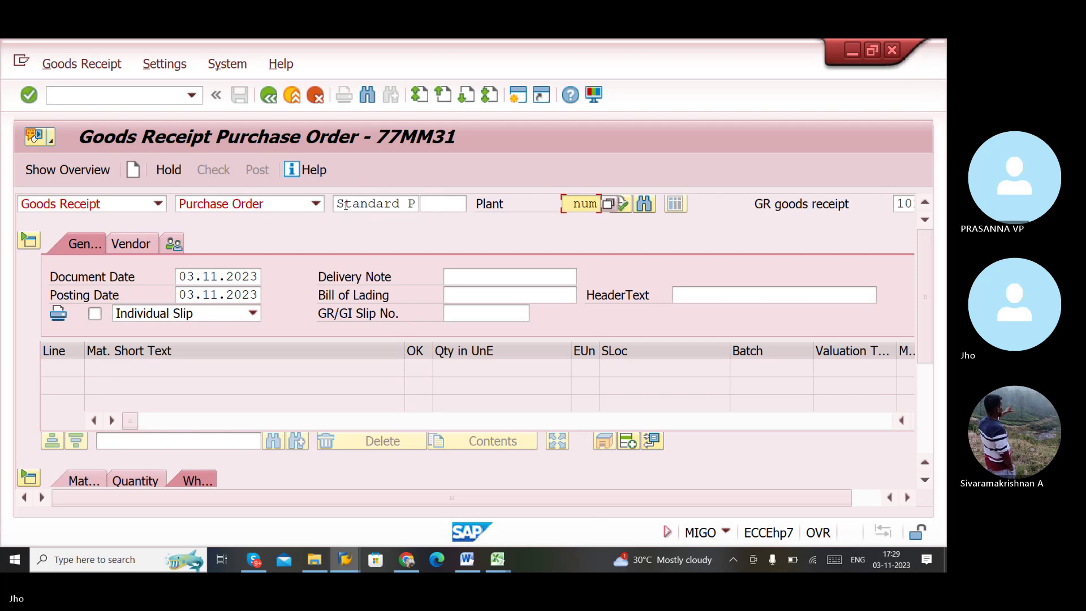
- Clear the leftover text from the Purchase Order and Plant fields of the goods receipt
drag(339, 204, 411, 196)
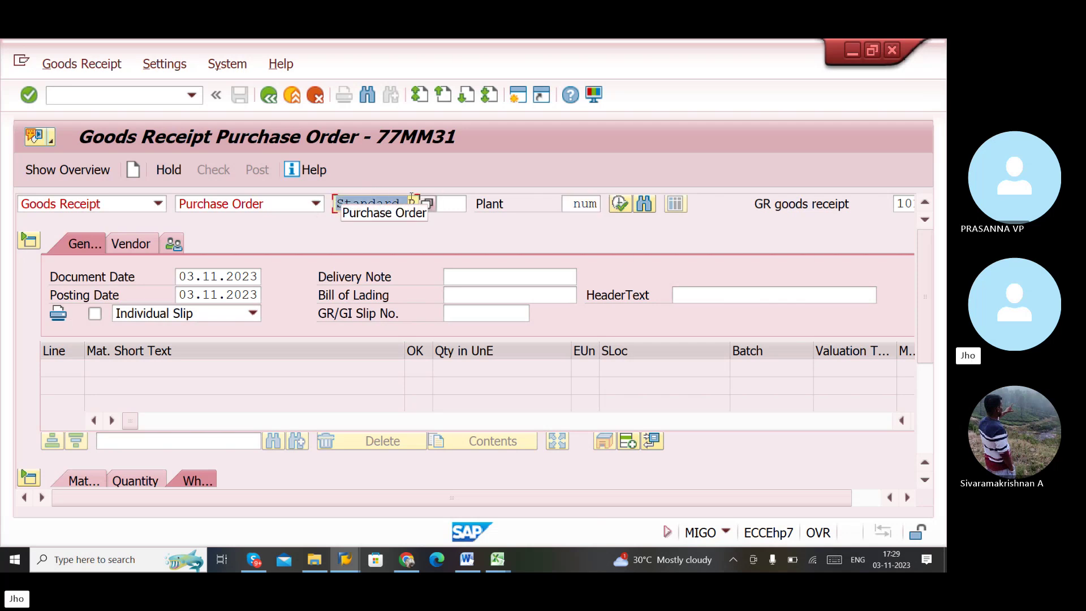
key(BackSpace)
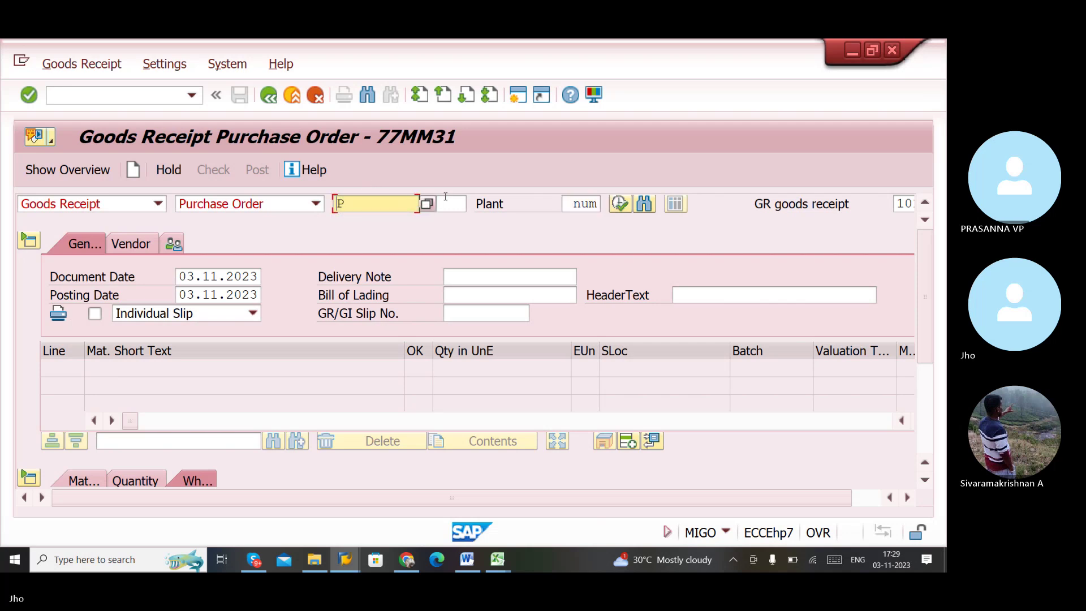
click(566, 205)
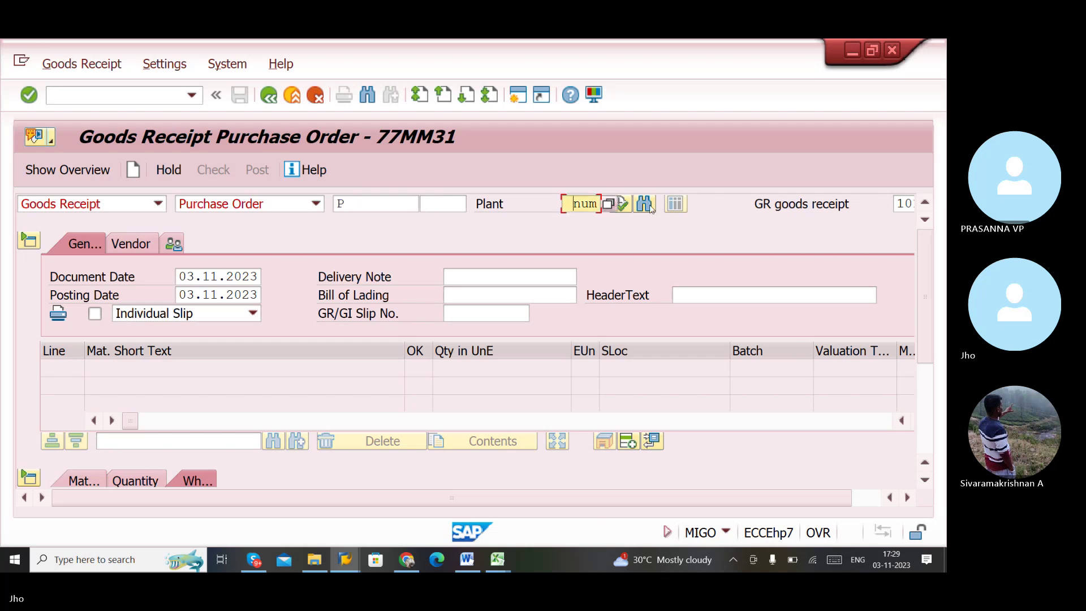
click(356, 207)
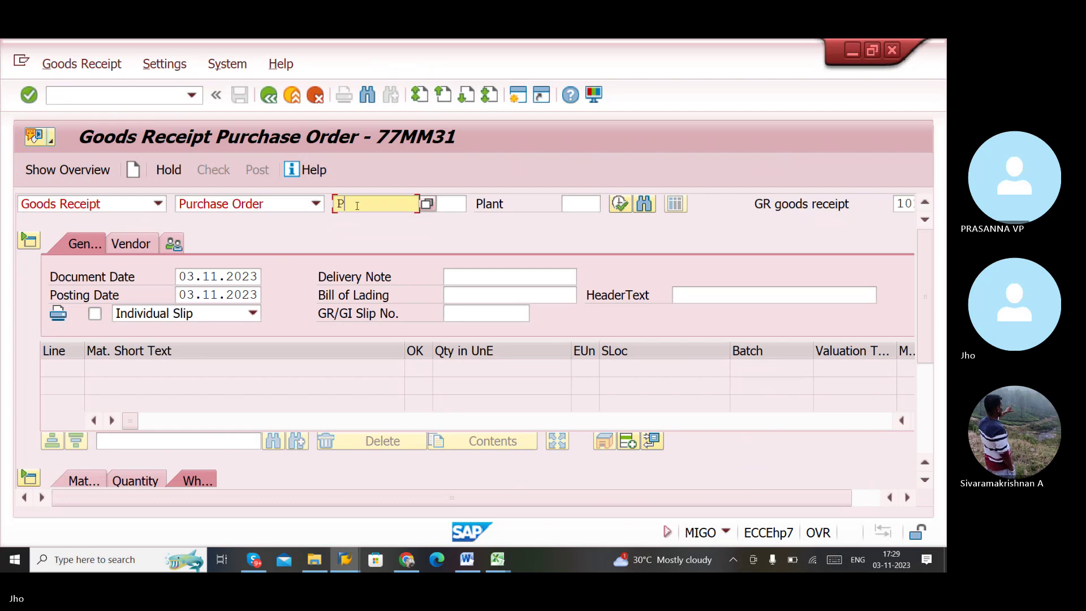
click(357, 209)
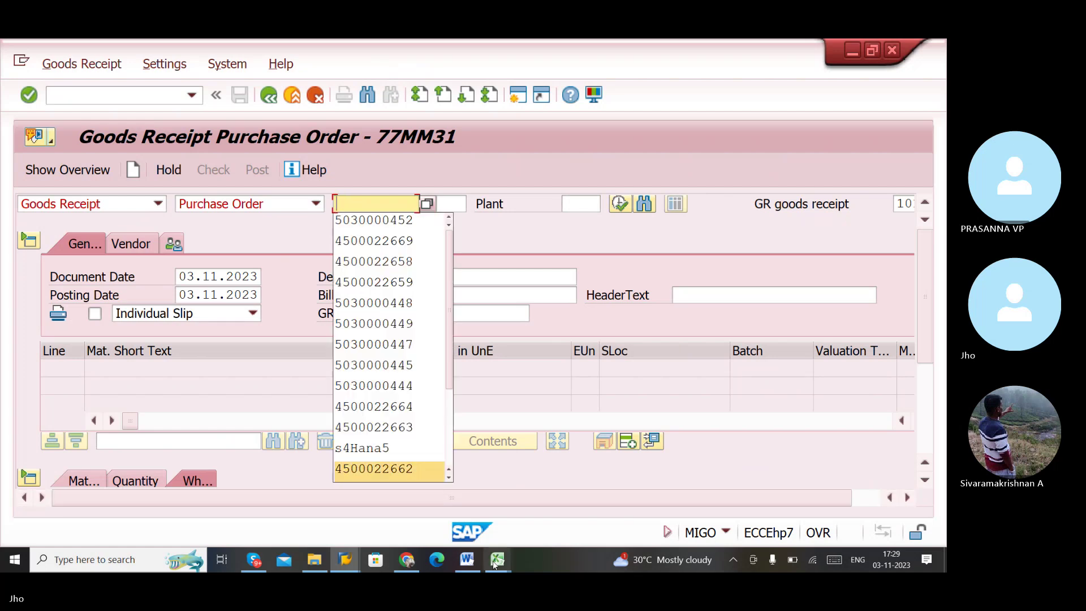
- Switch to Excel and copy only the purchase order number from the message in cell D11 of Book1
mouse_move(490, 559)
click(544, 540)
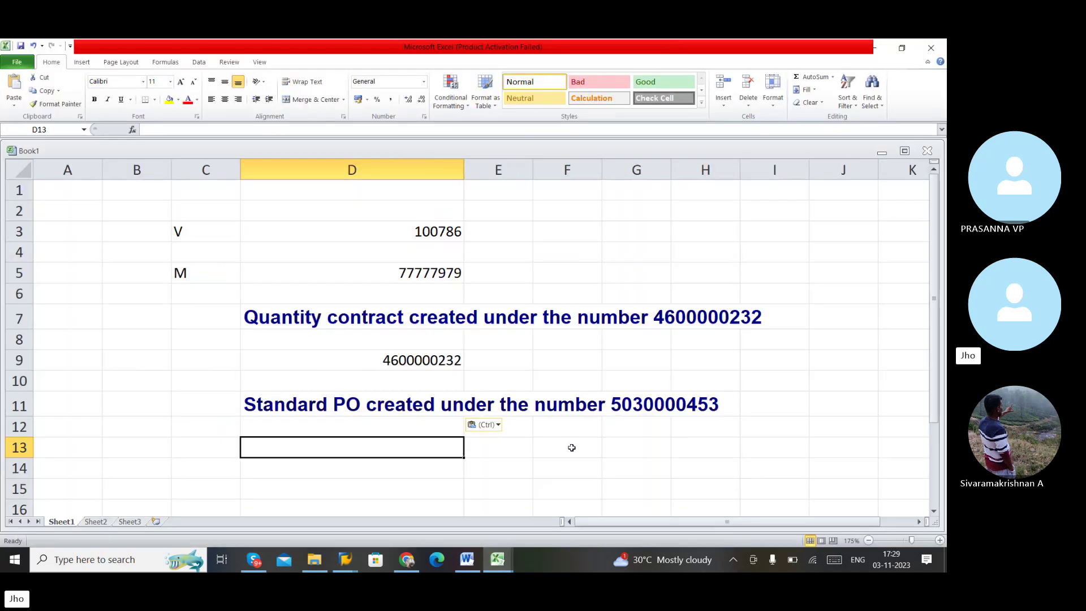
click(285, 403)
double_click(308, 129)
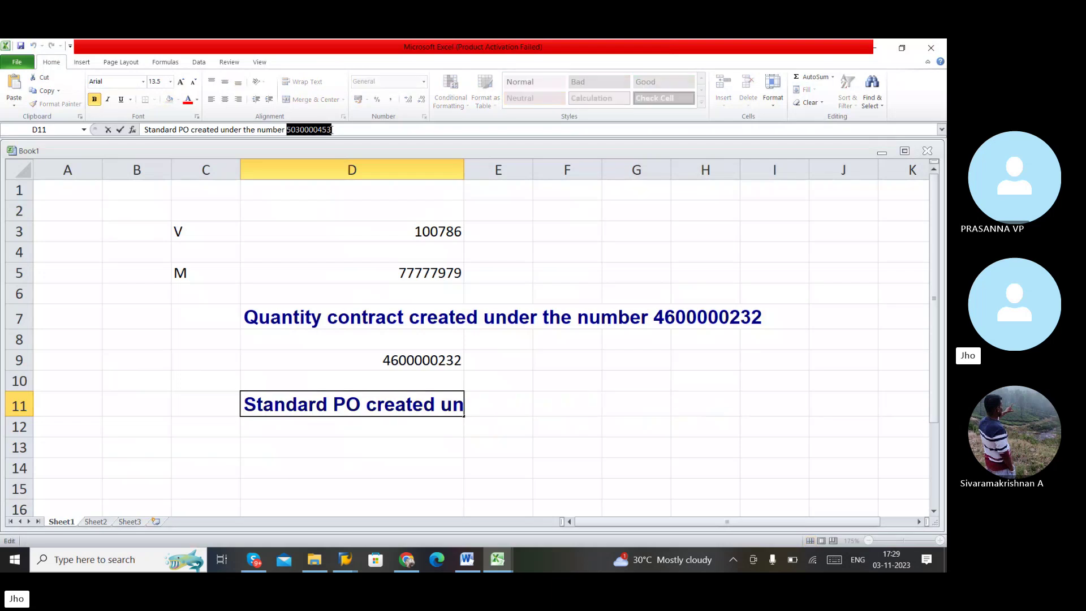
click(332, 129)
drag(331, 130, 286, 129)
key(ctrl+c)
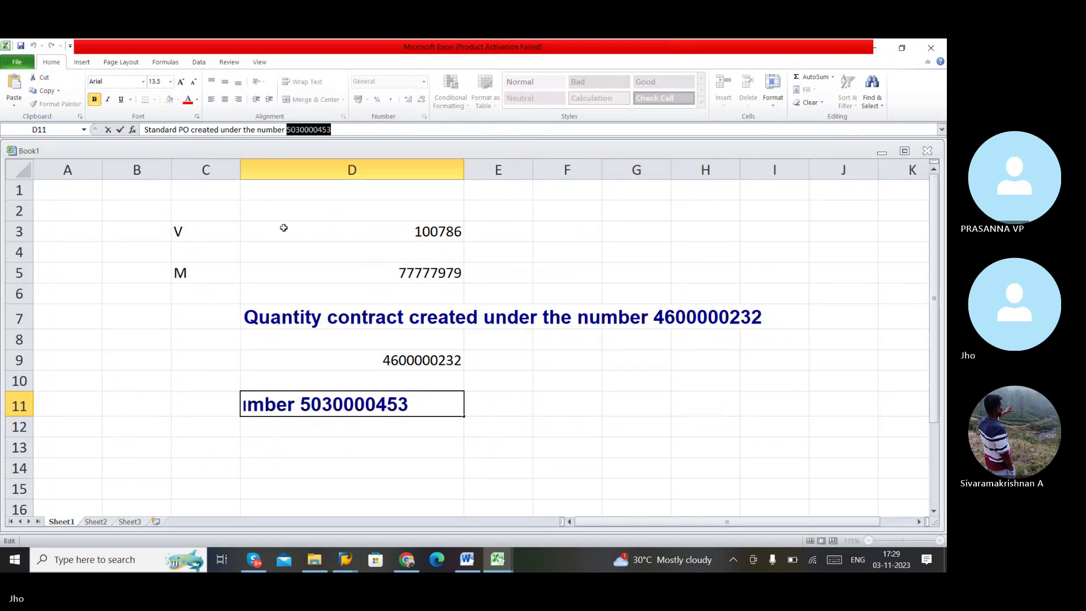
- Switch back to SAP and load the copied purchase order number into the goods receipt
key(alt+Tab)
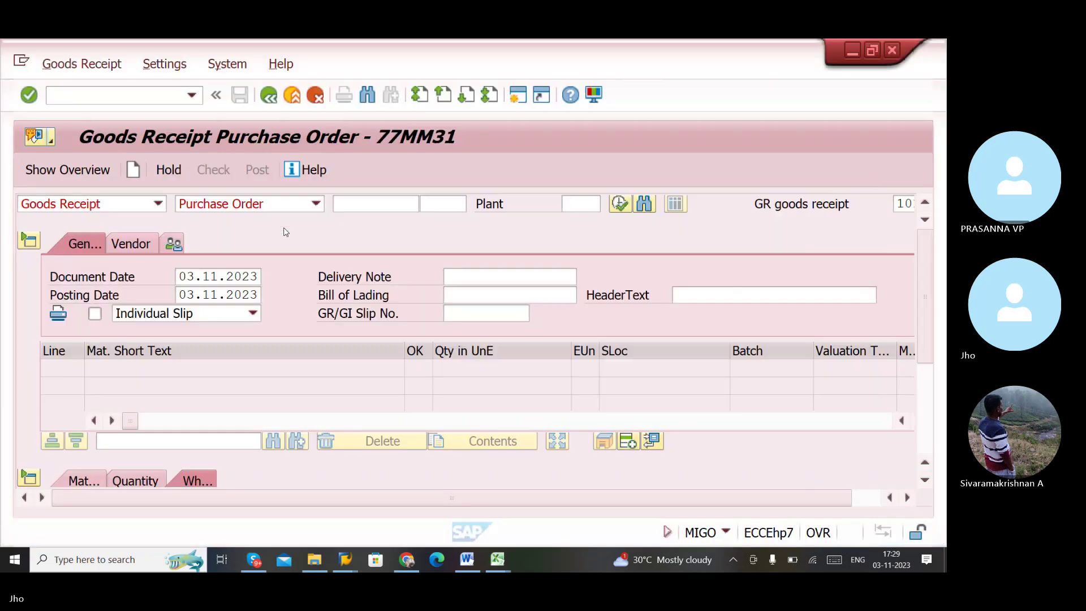
click(349, 208)
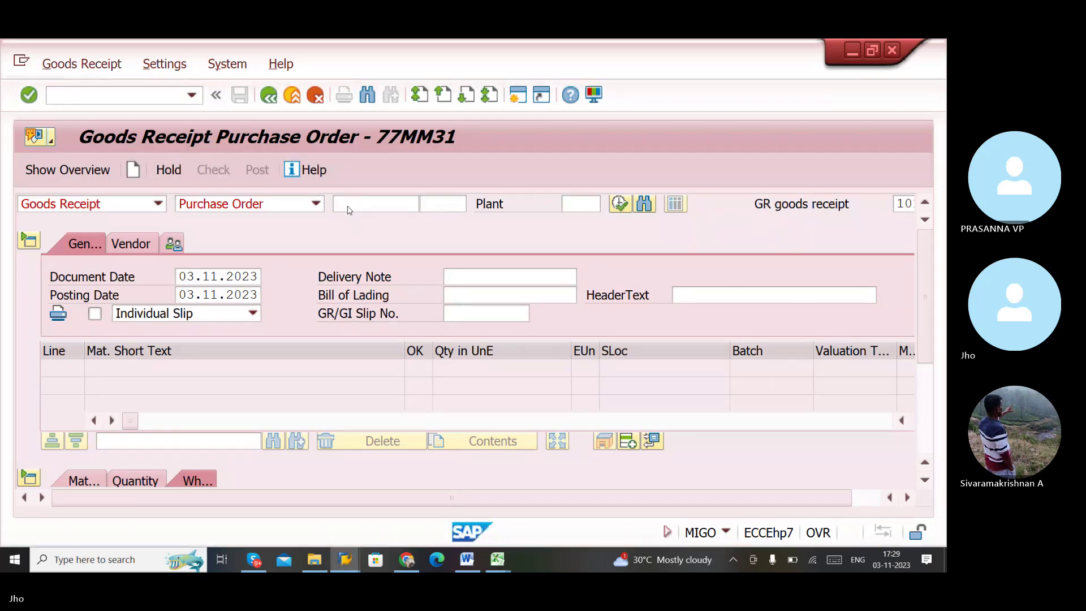
click(349, 206)
key(ctrl+v)
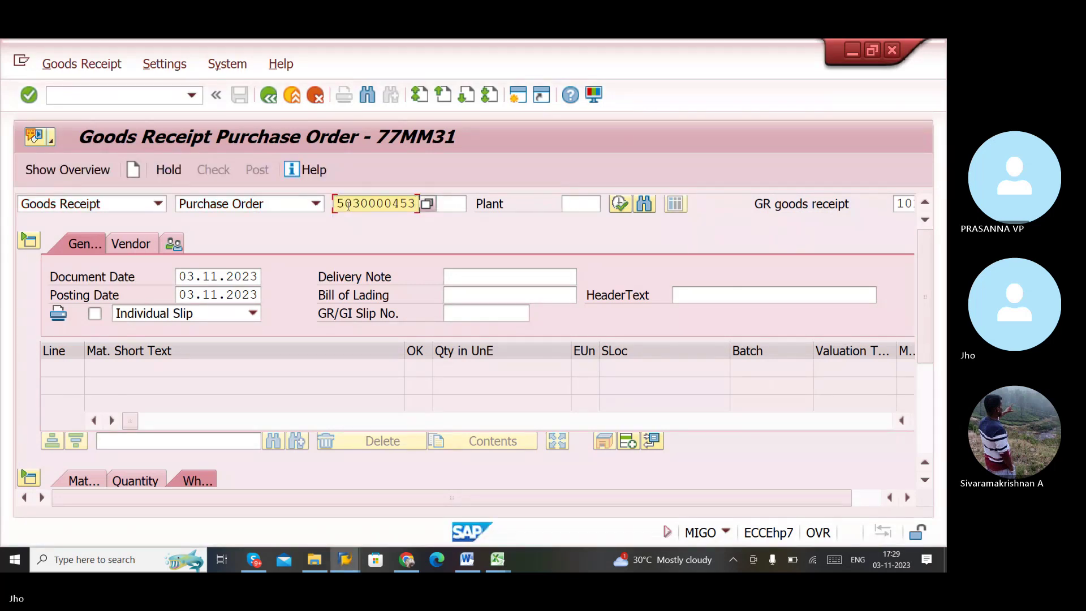
key(Return)
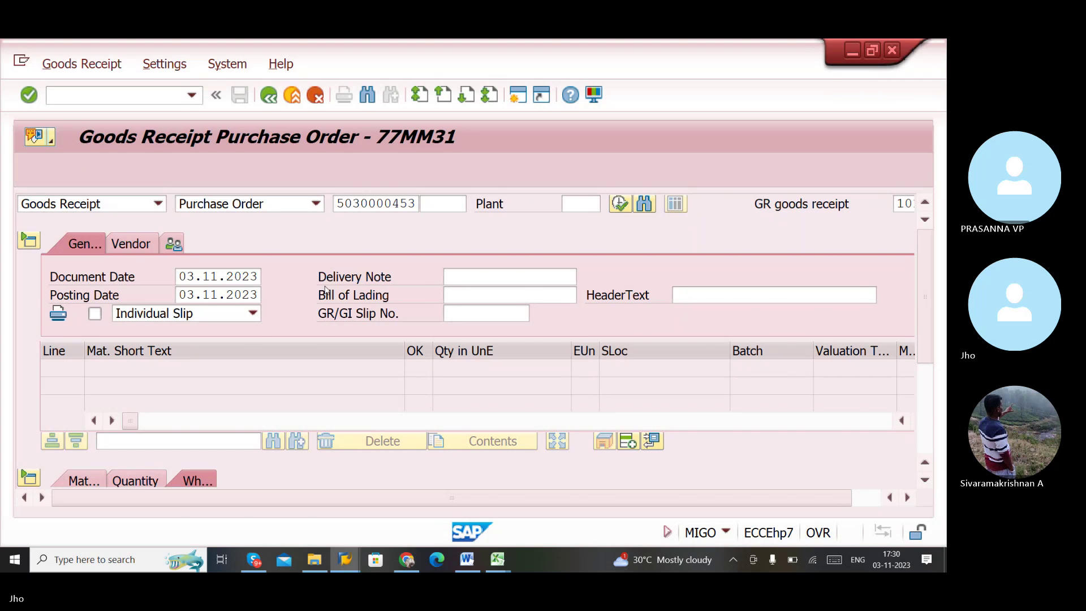
- Mark the item as OK, check the document, and post the goods receipt
scroll(327, 286, down, 5)
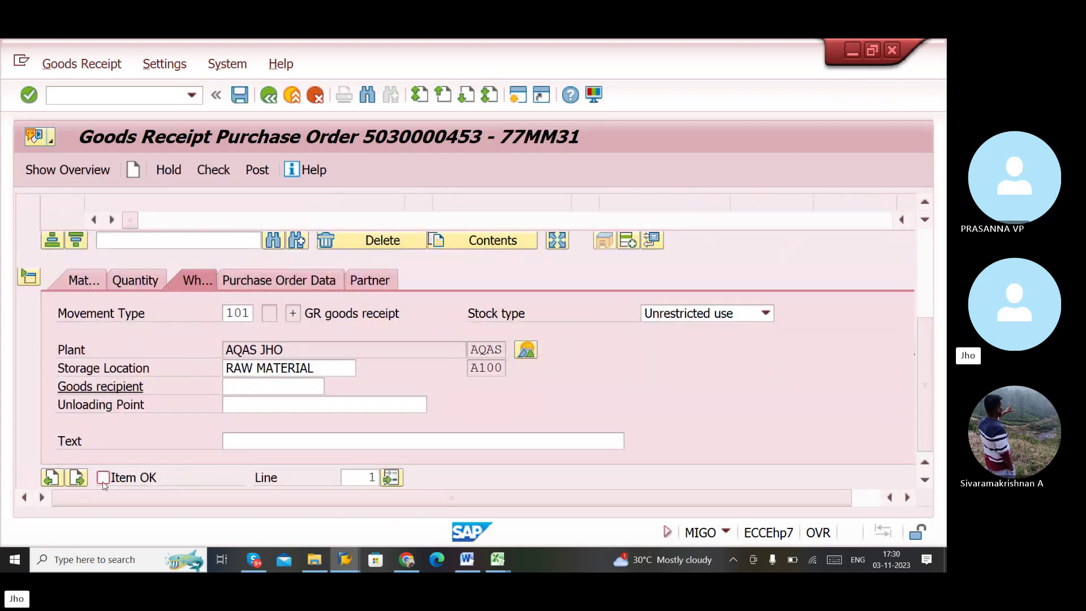
click(212, 172)
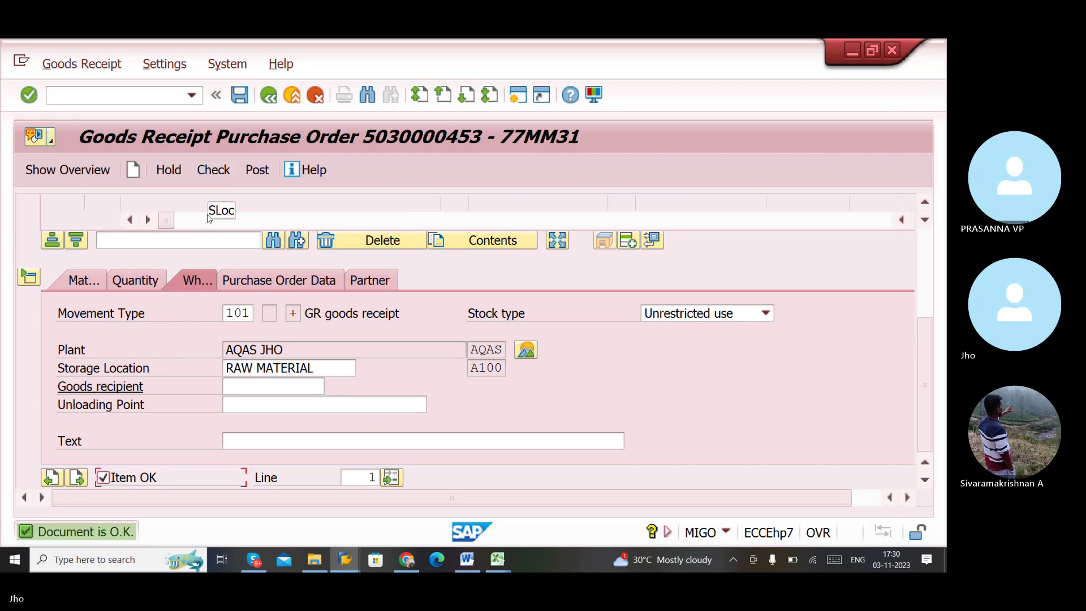
click(241, 96)
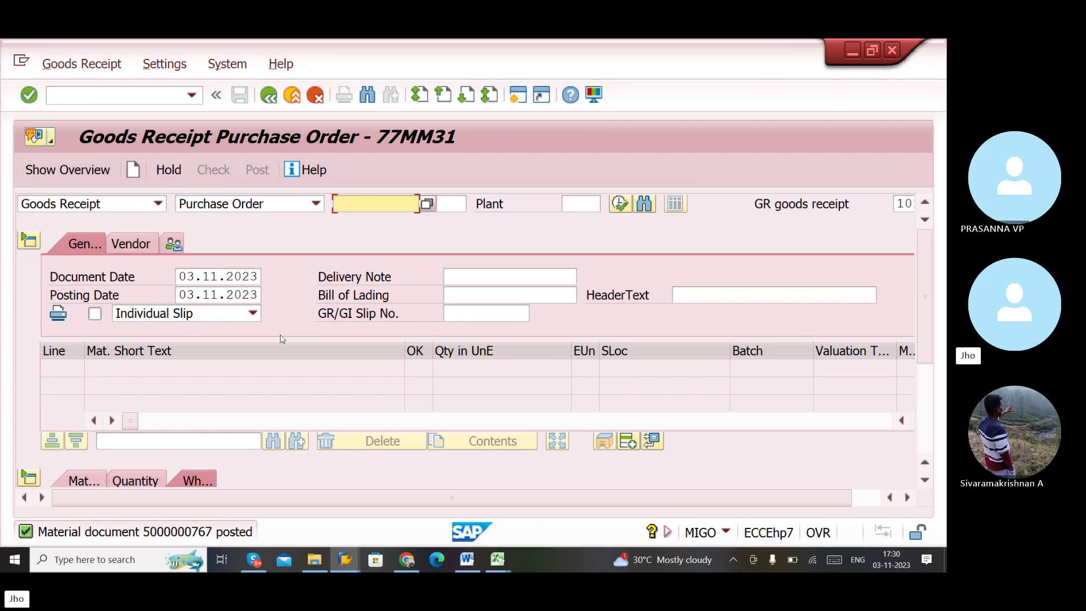
- Start a new standard purchase order with transaction /NME21N
click(192, 93)
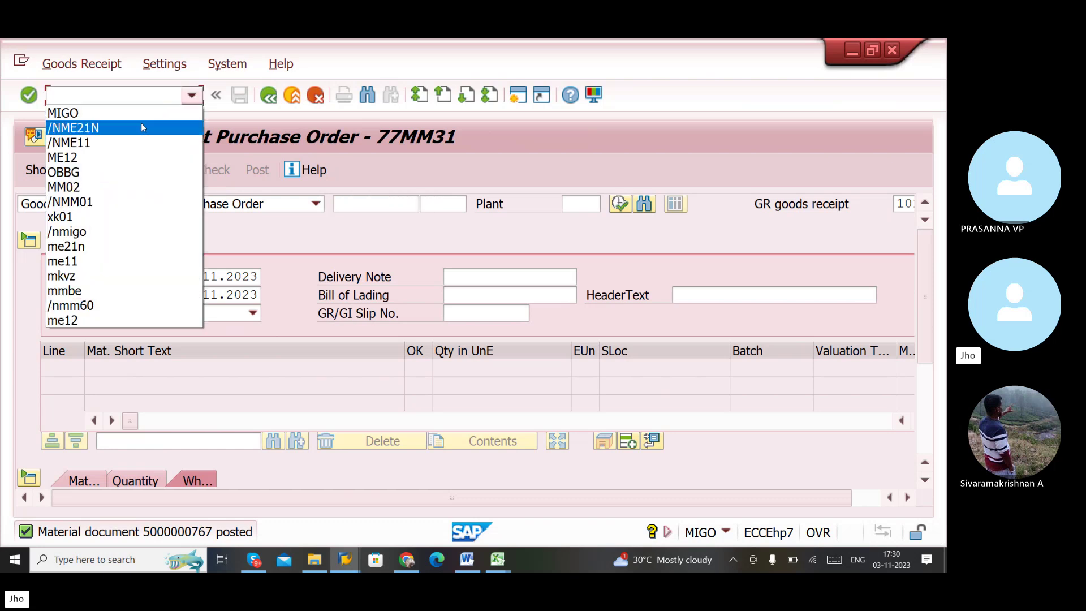
click(141, 123)
key(Return)
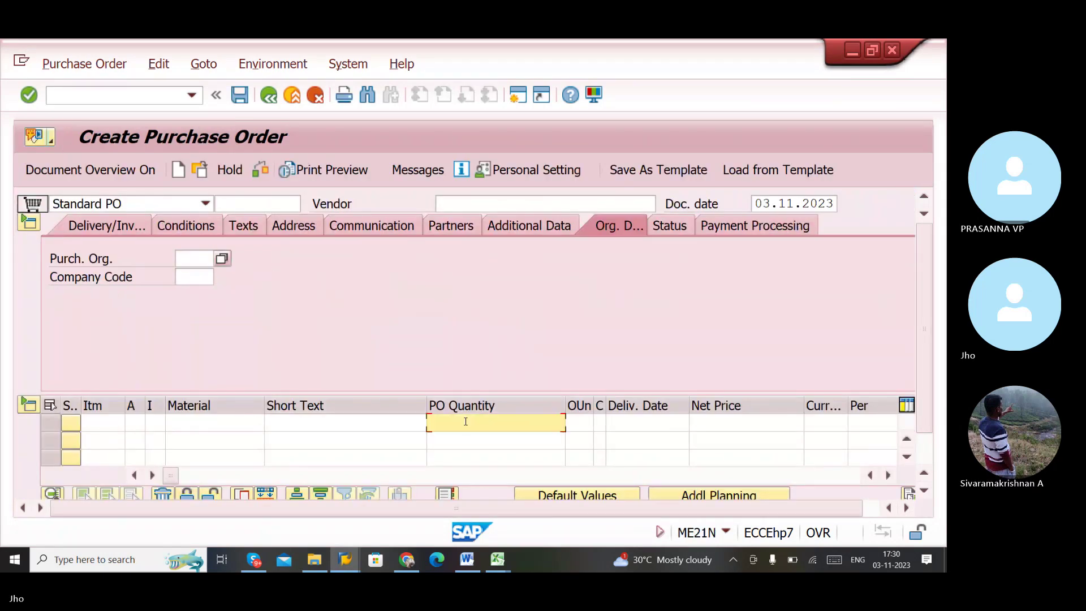
click(435, 424)
text(1)
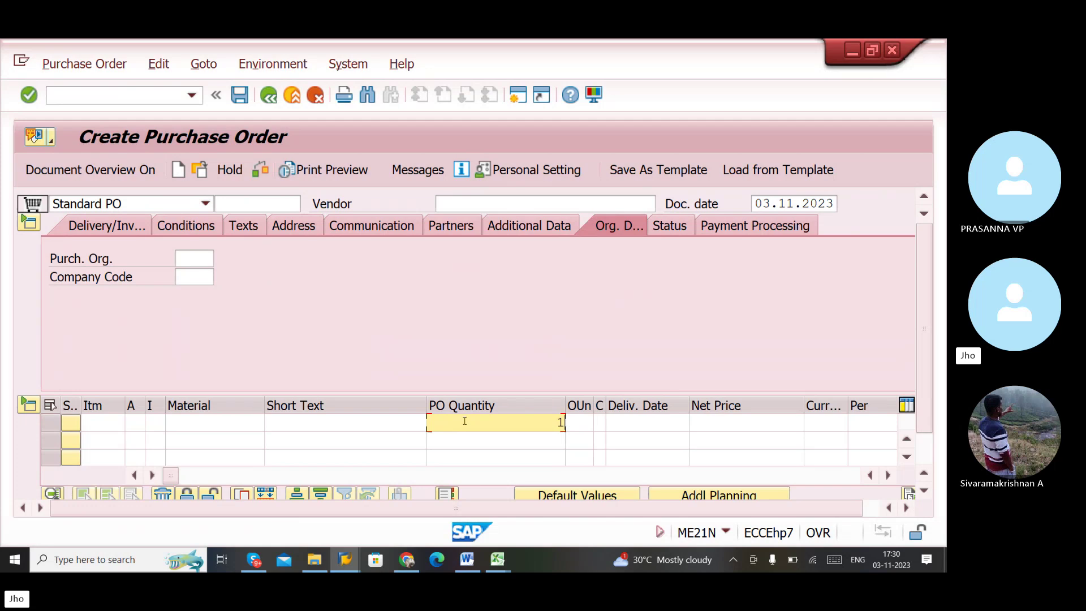
key(BackSpace)
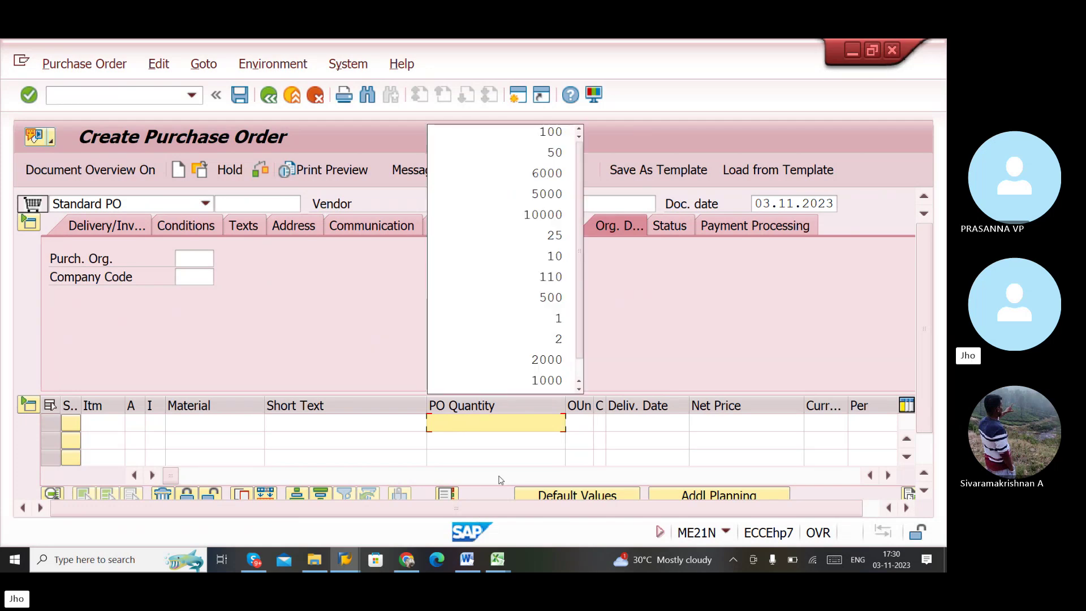
key(Escape)
- Go to the Outline Agreement field in the first item line of the new purchase order
key(Tab)
key(Tab)
key(Tab)
key(Tab)
key(Tab)
key(Tab)
key(Tab)
key(Tab)
key(Tab)
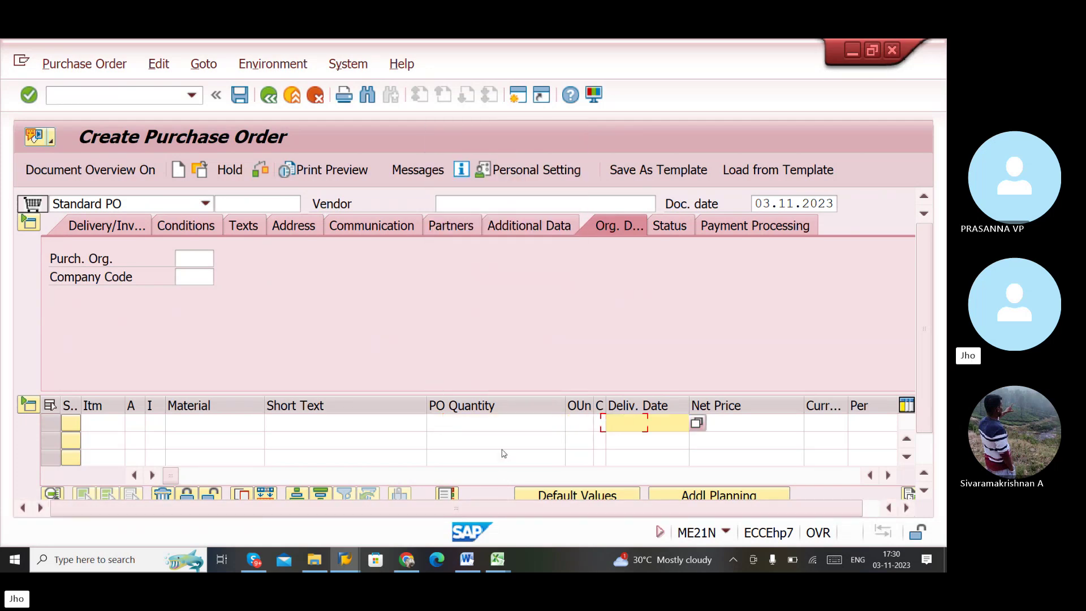
key(Tab)
key(Tab)
key(Tab)
key(Tab)
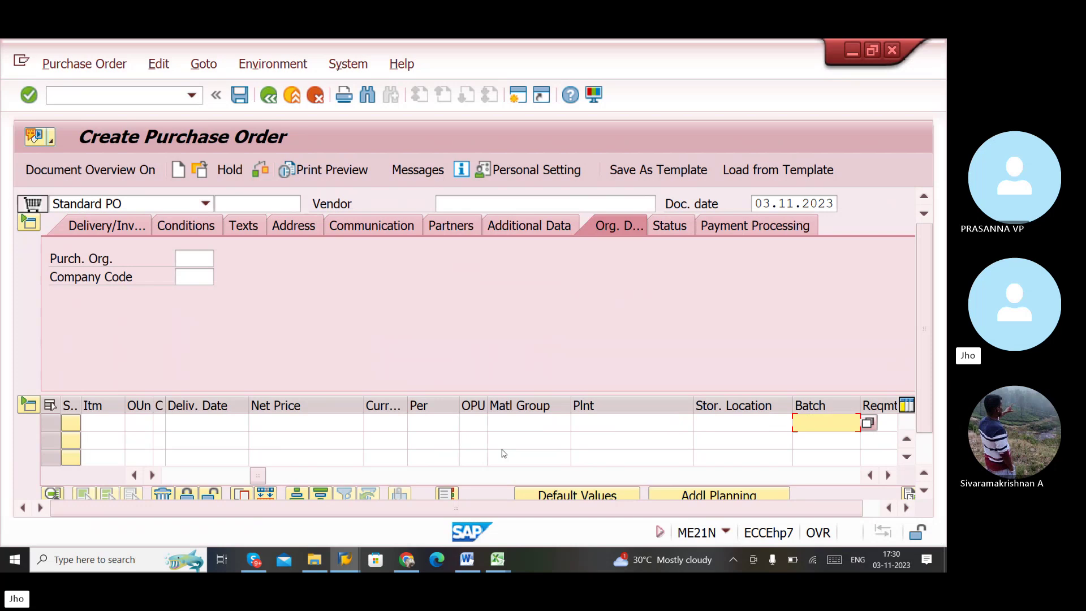
key(Tab)
key(Tab)
key(Tab)
key(Tab)
key(Tab)
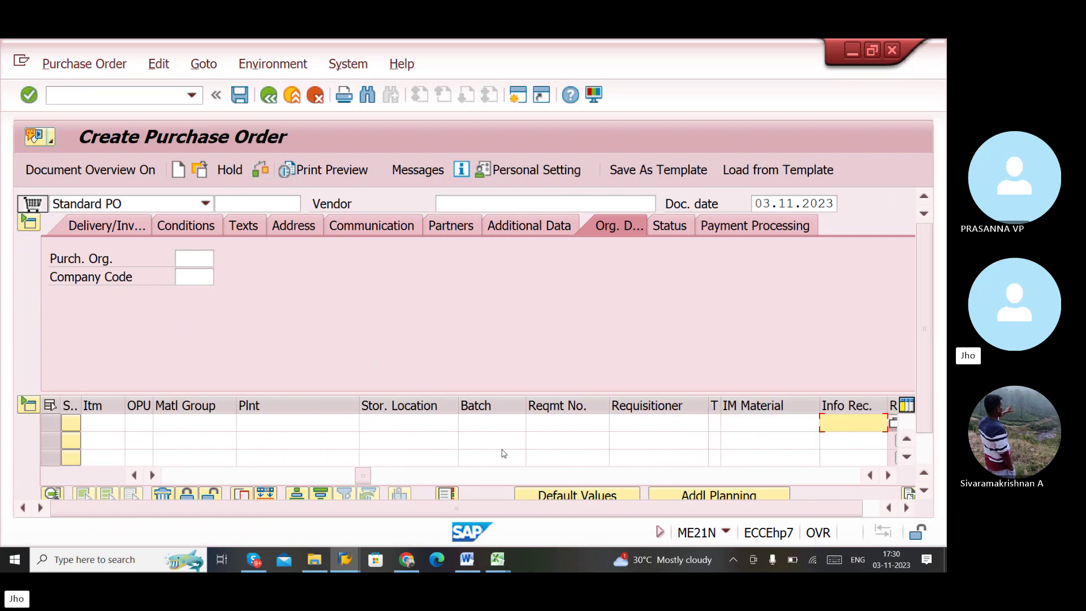
key(Tab)
key(Tab)
key(Tab)
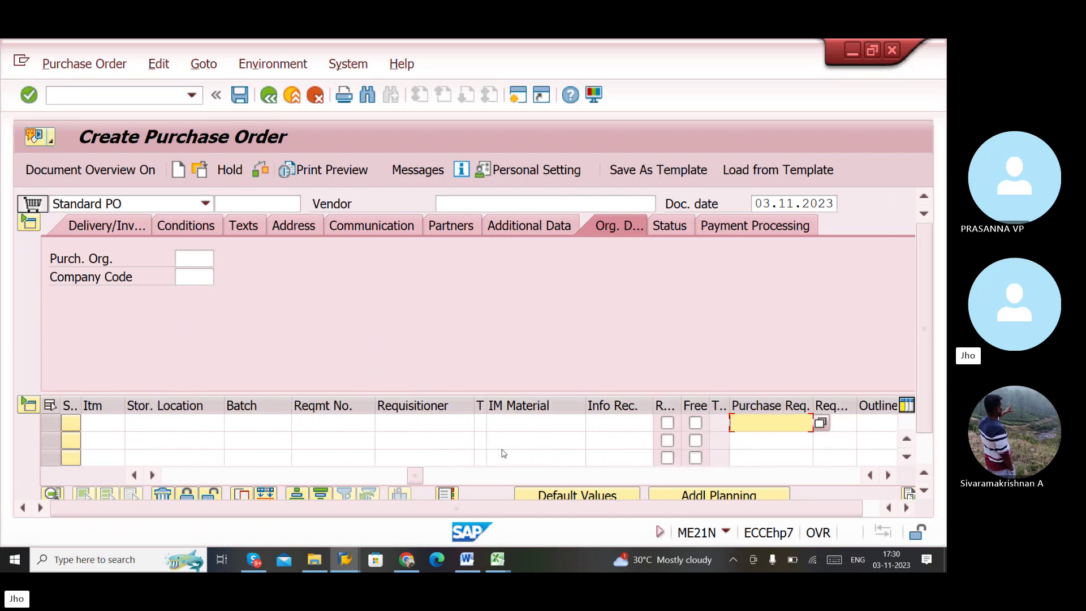
key(Tab)
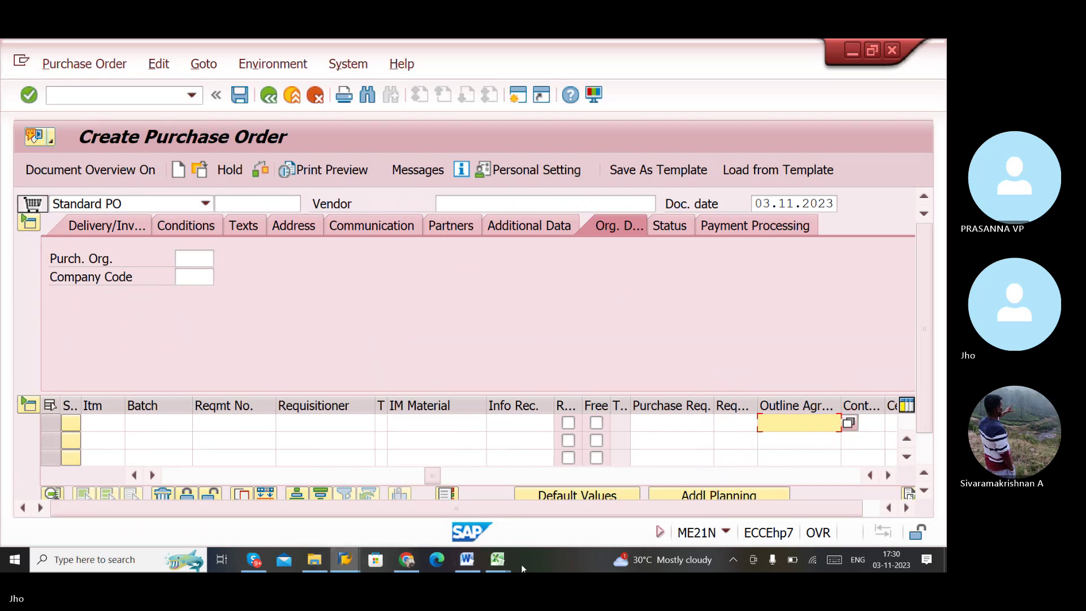
- Switch to Excel, copy the quantity contract number from the text in cell D7, and return to the SAP purchase order
mouse_move(506, 559)
click(518, 512)
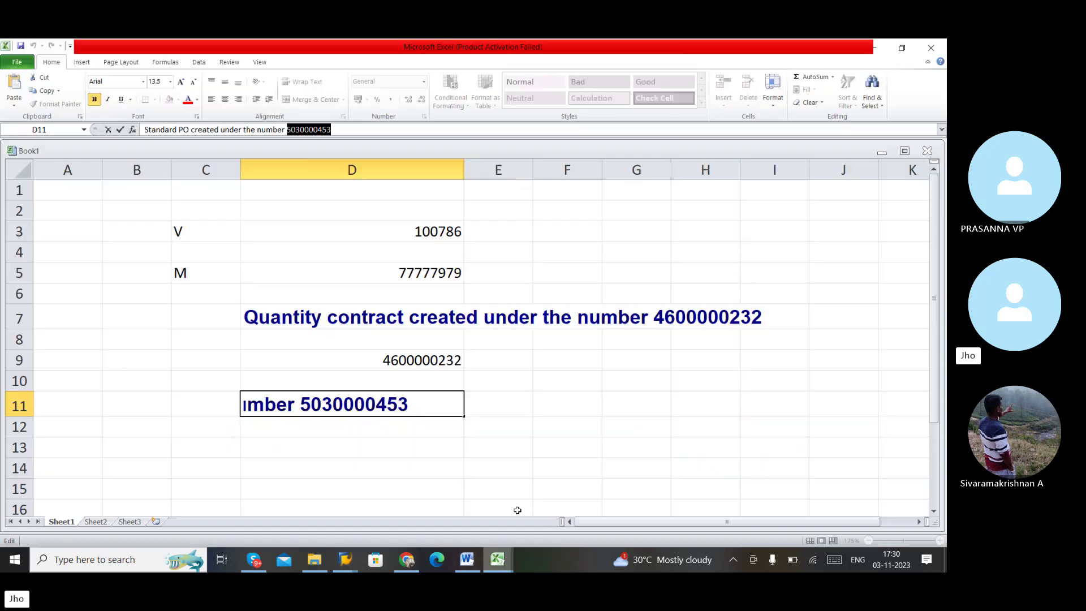
click(306, 322)
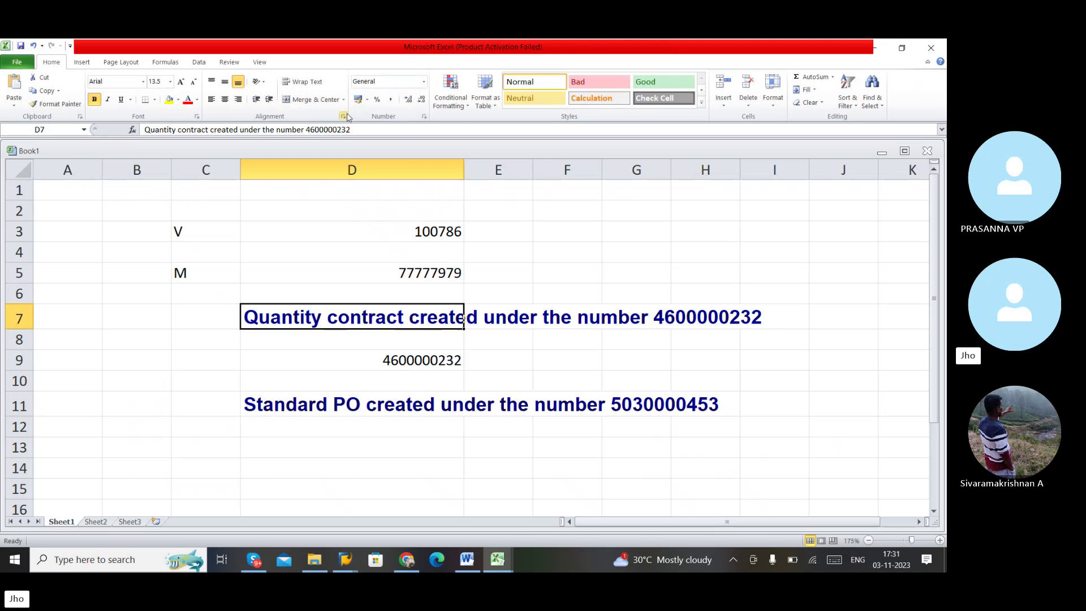
drag(351, 129, 305, 130)
key(ctrl+c)
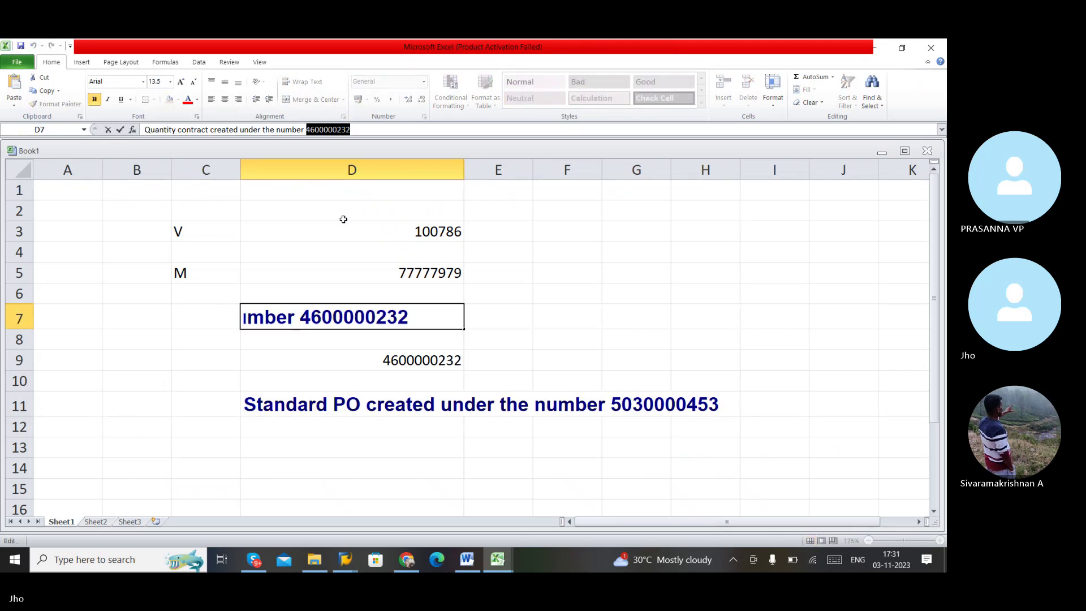
key(alt+Tab)
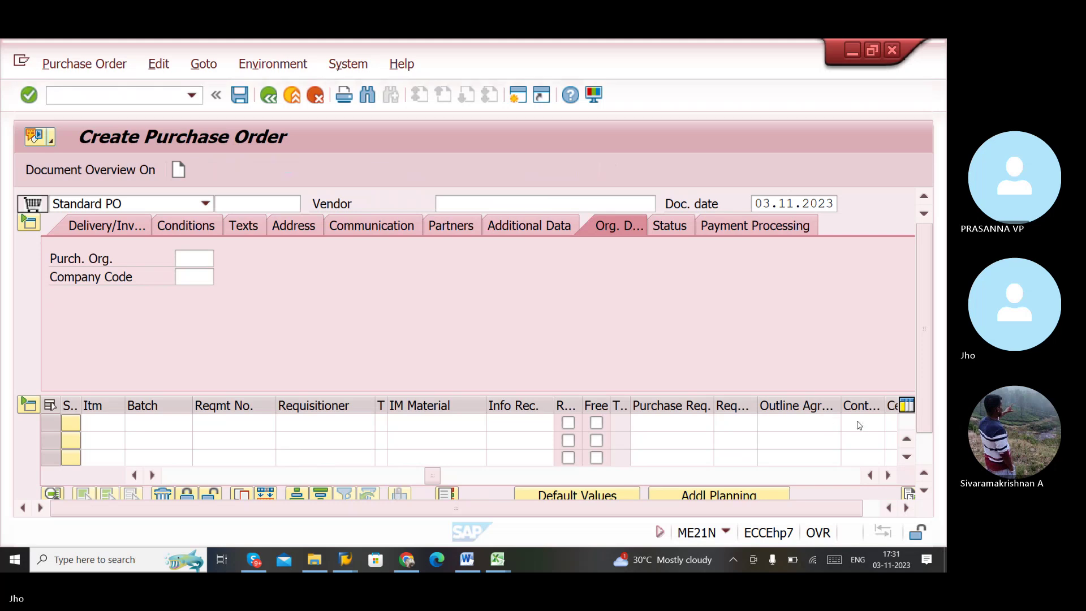
- Try to order 1000 EA against the quantity contract by pasting the copied number as the first item's outline agreement
click(772, 419)
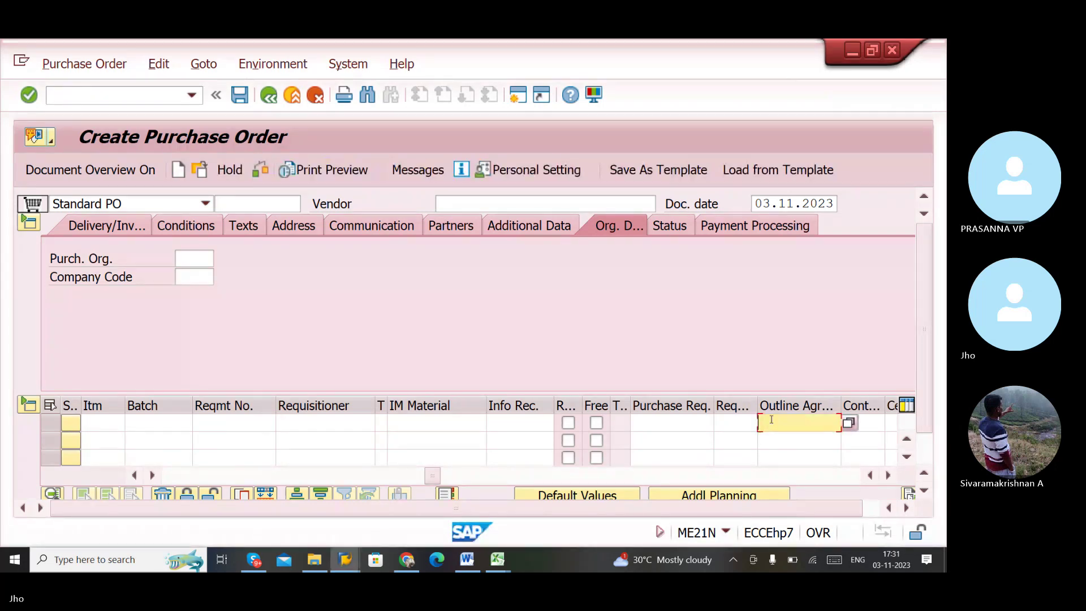
key(ctrl+v)
key(Return)
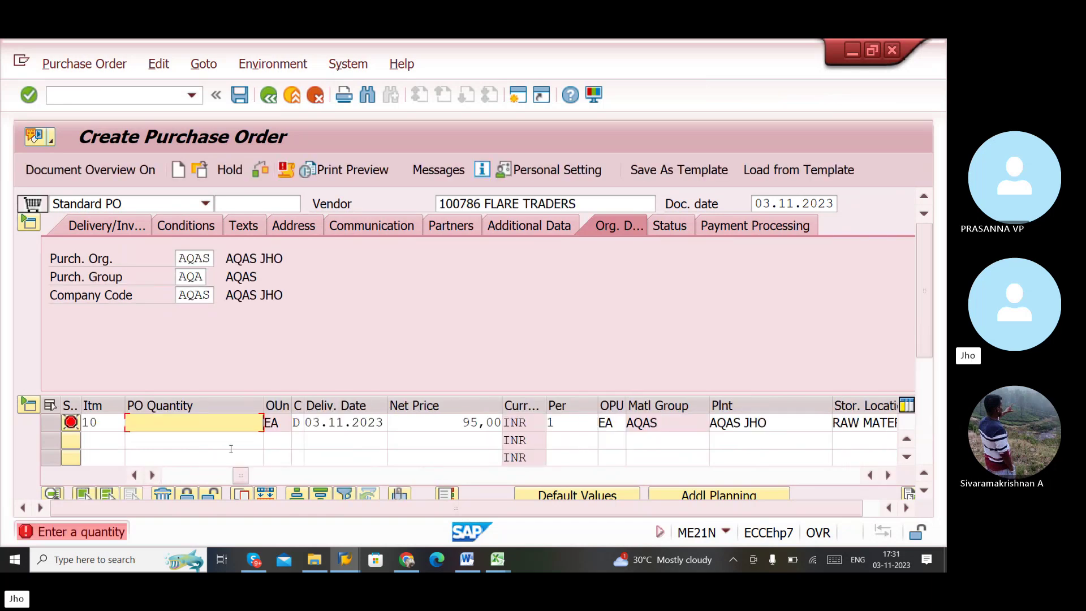
text(1000)
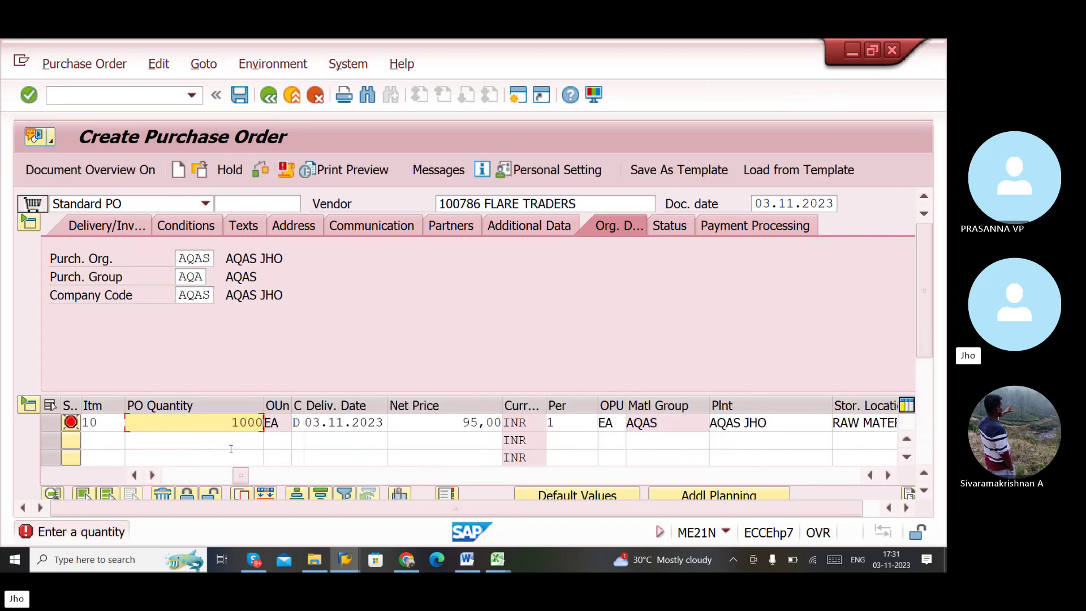
key(Return)
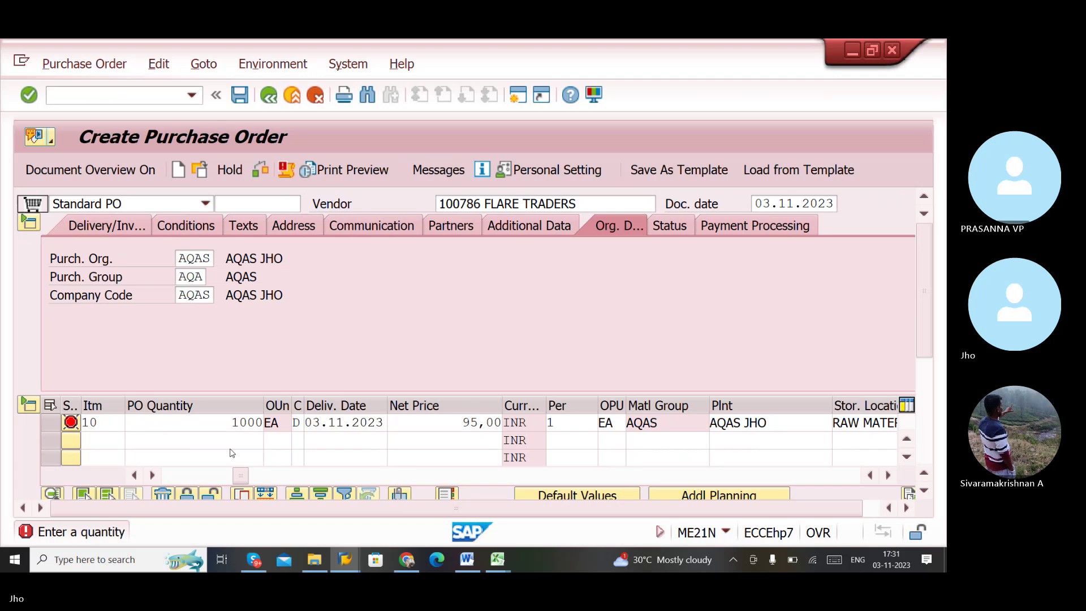
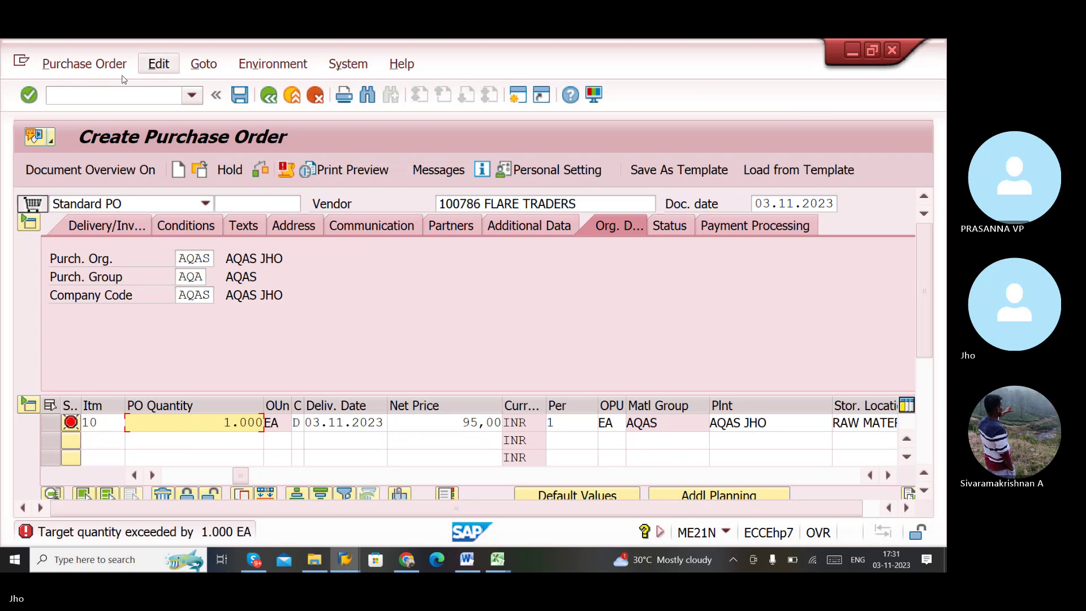
- Start creating a raw material with transaction /NMM01, accepting the default views, plant AQAS and storage location A100
click(192, 96)
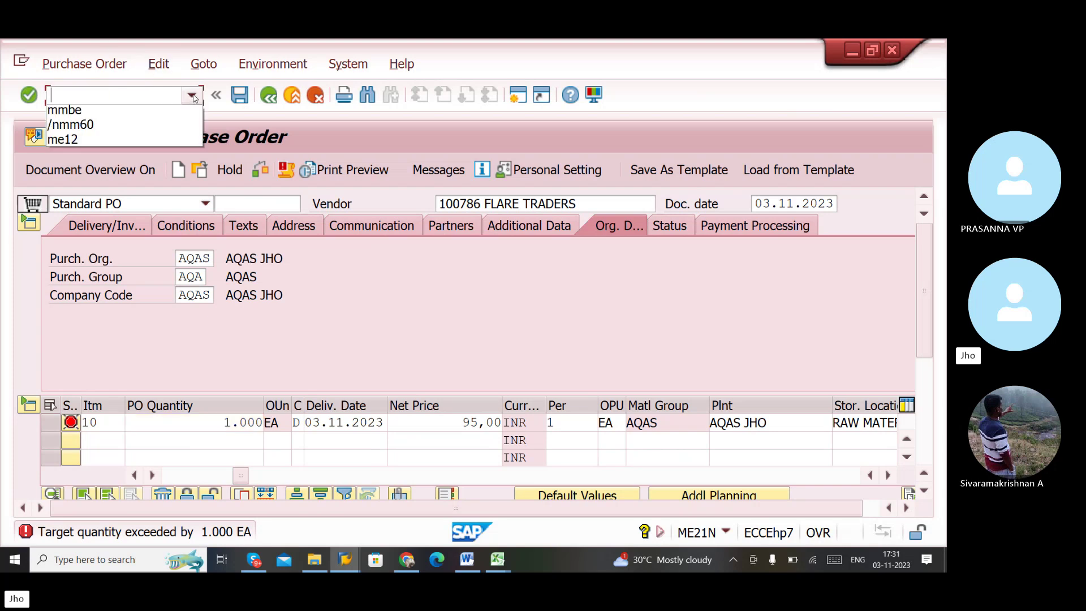
click(152, 97)
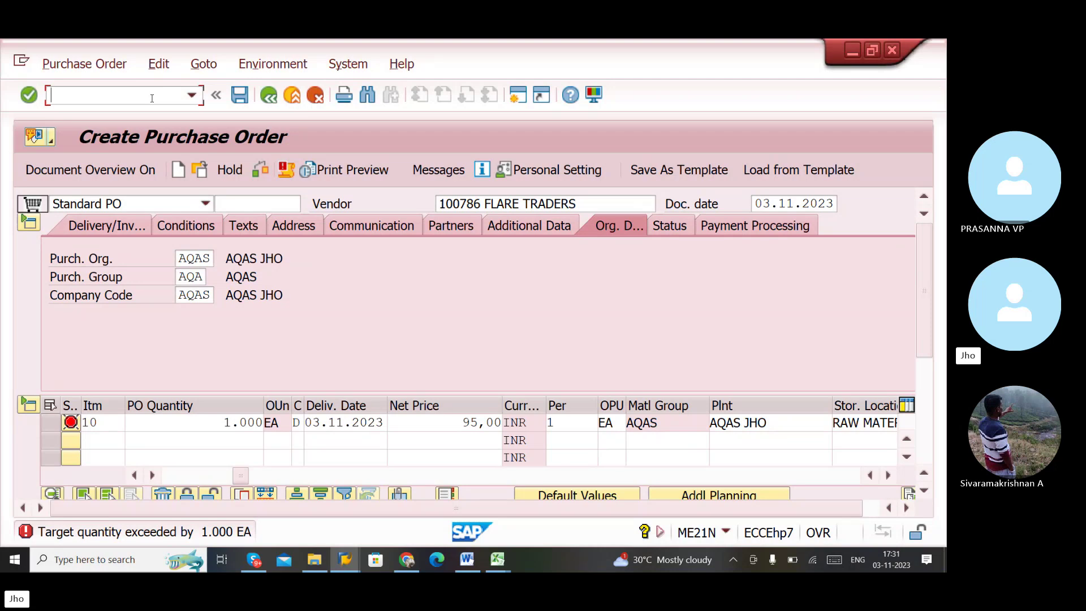
text(/NMM01)
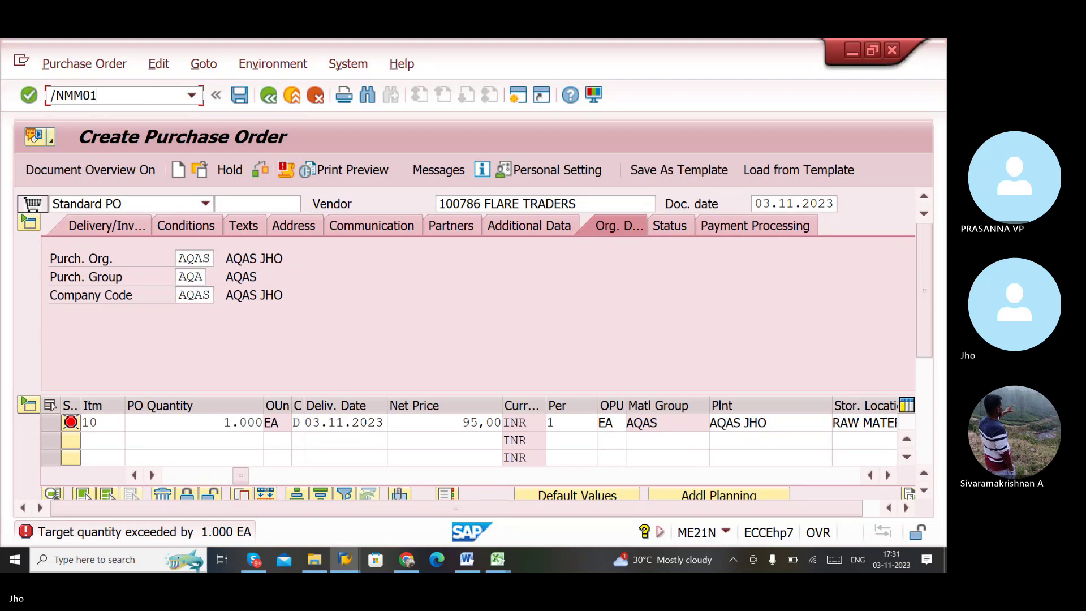
key(Return)
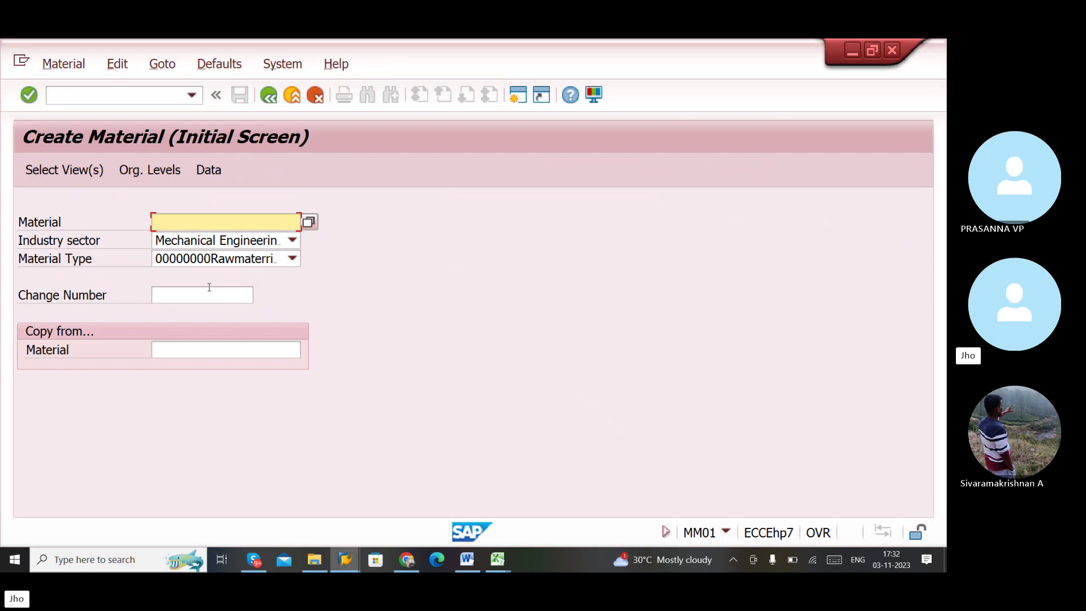
key(Return)
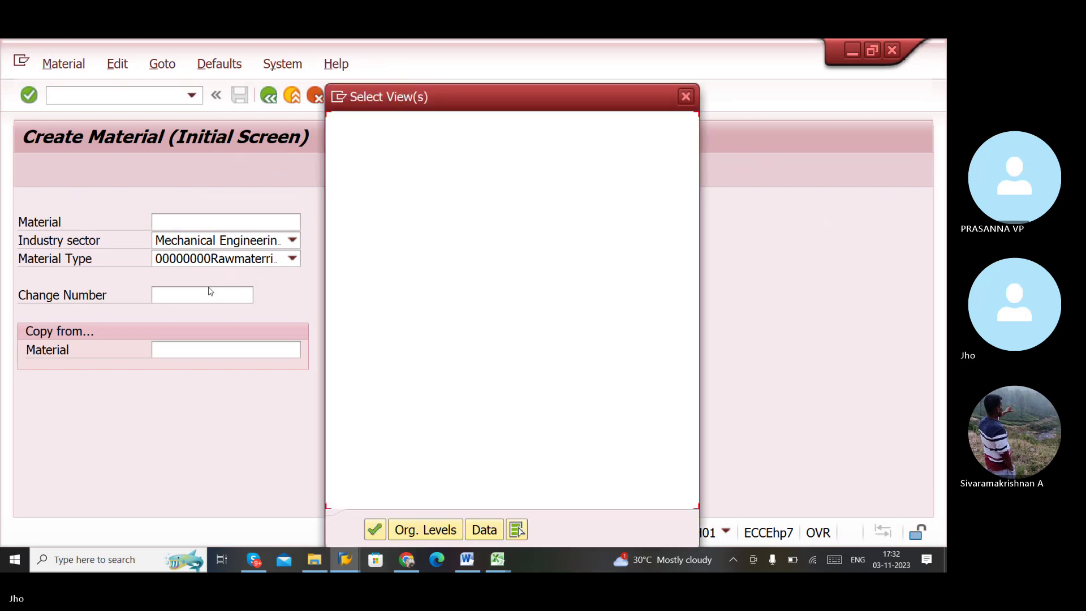
key(Return)
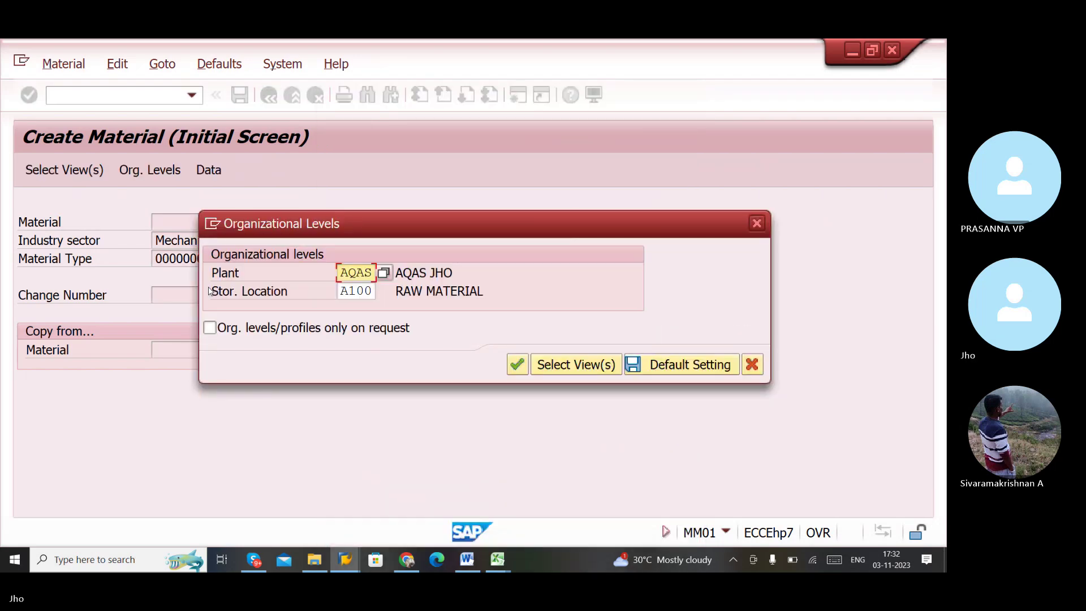
key(Return)
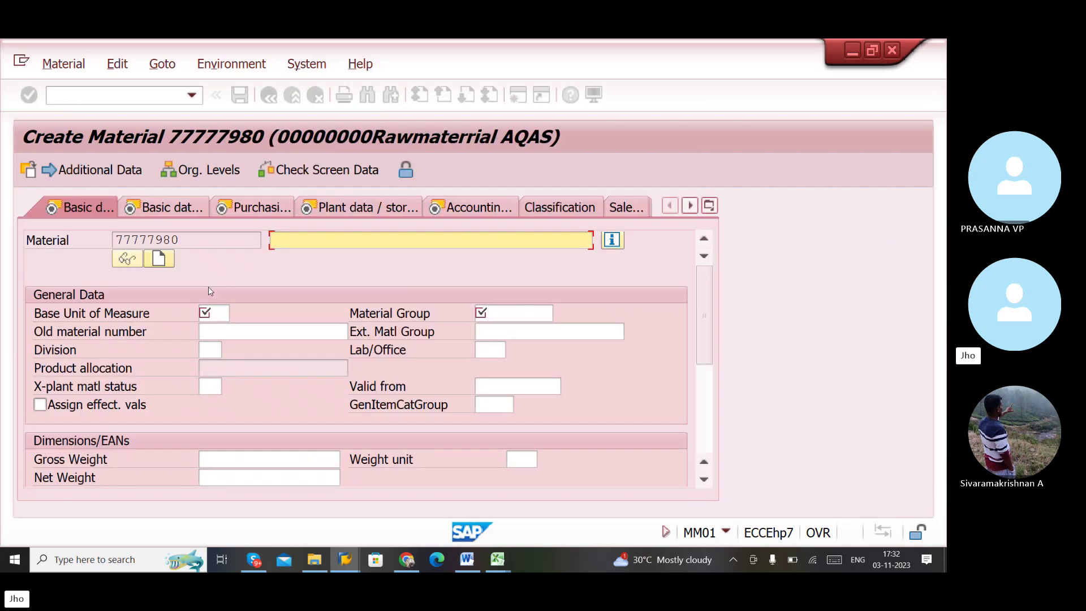
- Fill in the basic data with description ALUMINUM SPROCKET, base unit EA and material group AQAS, and continue to the purchasing view
text(ALL)
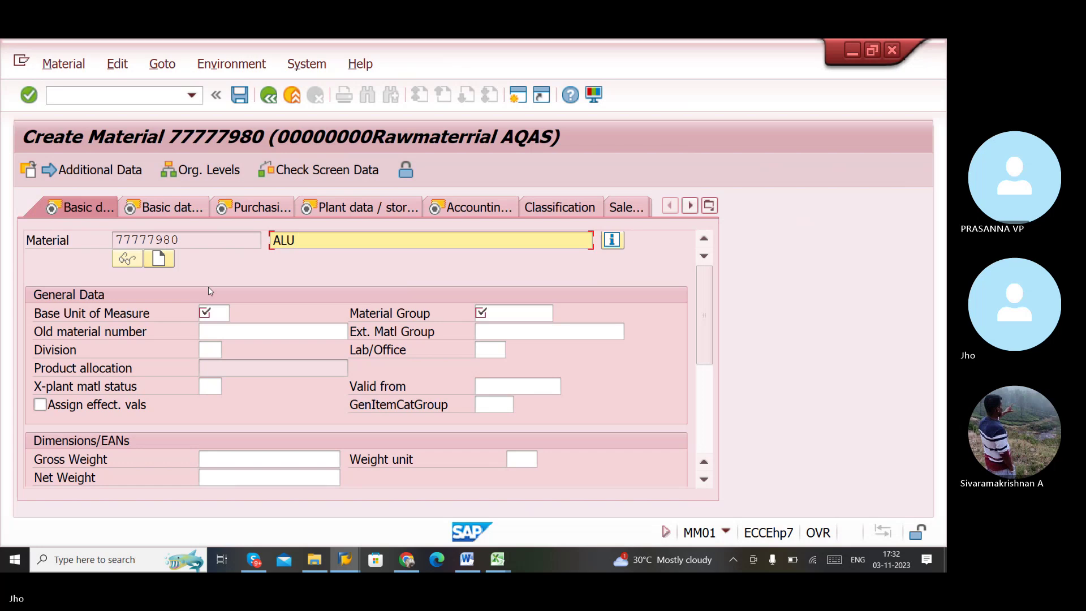
text(MINUM)
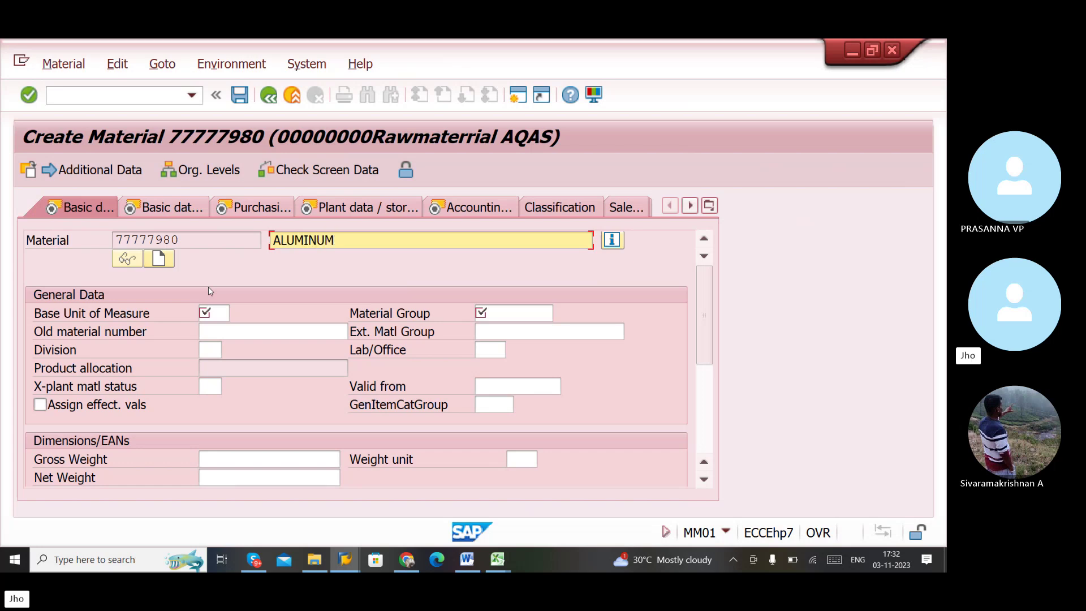
text( SPRO)
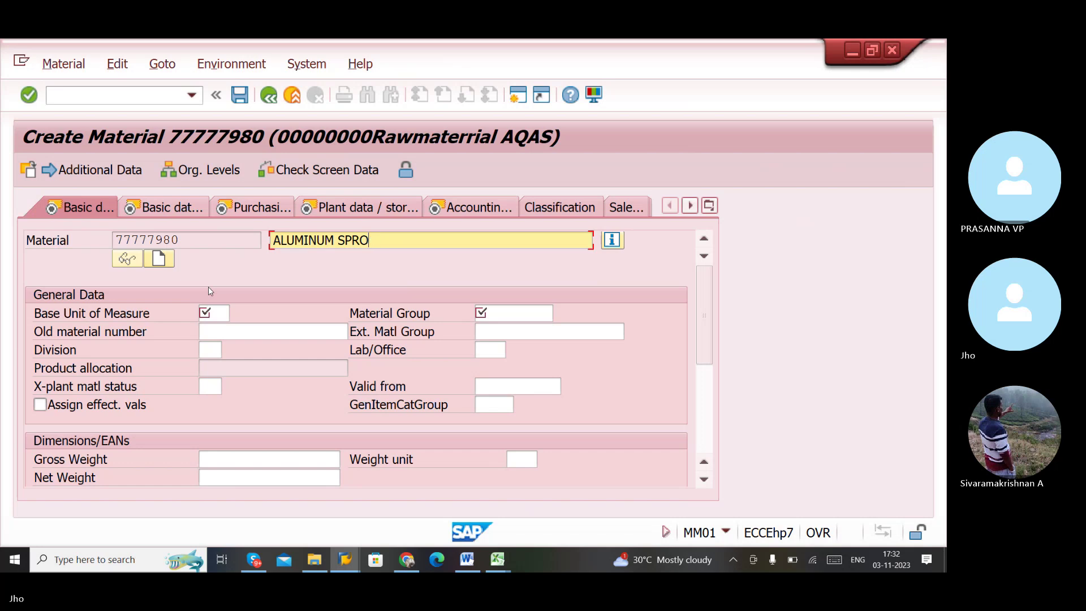
text(K)
text(KE)
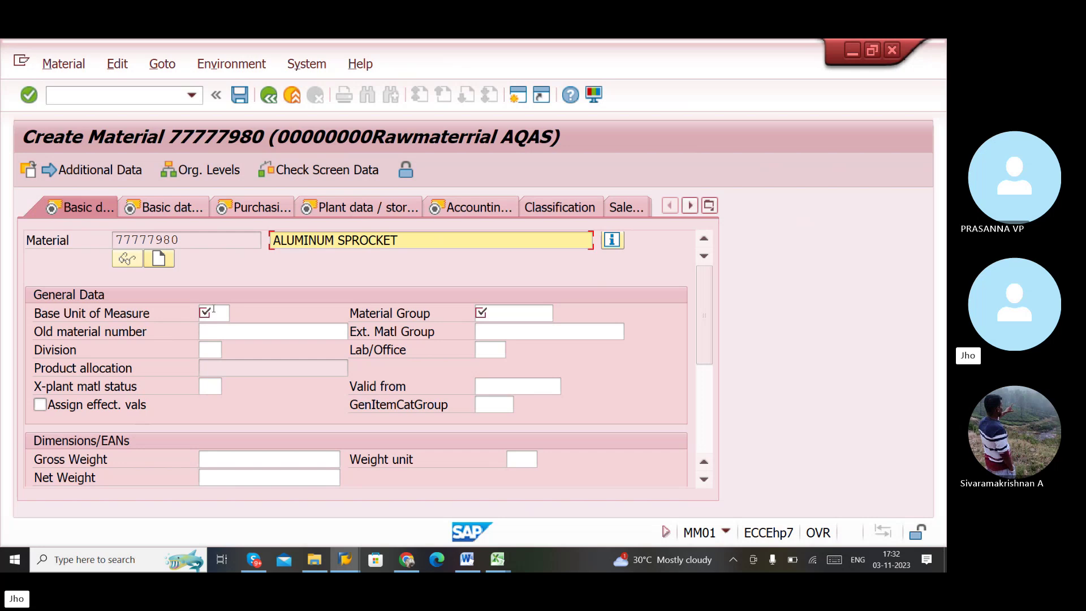
click(213, 309)
text(EA)
key(Tab)
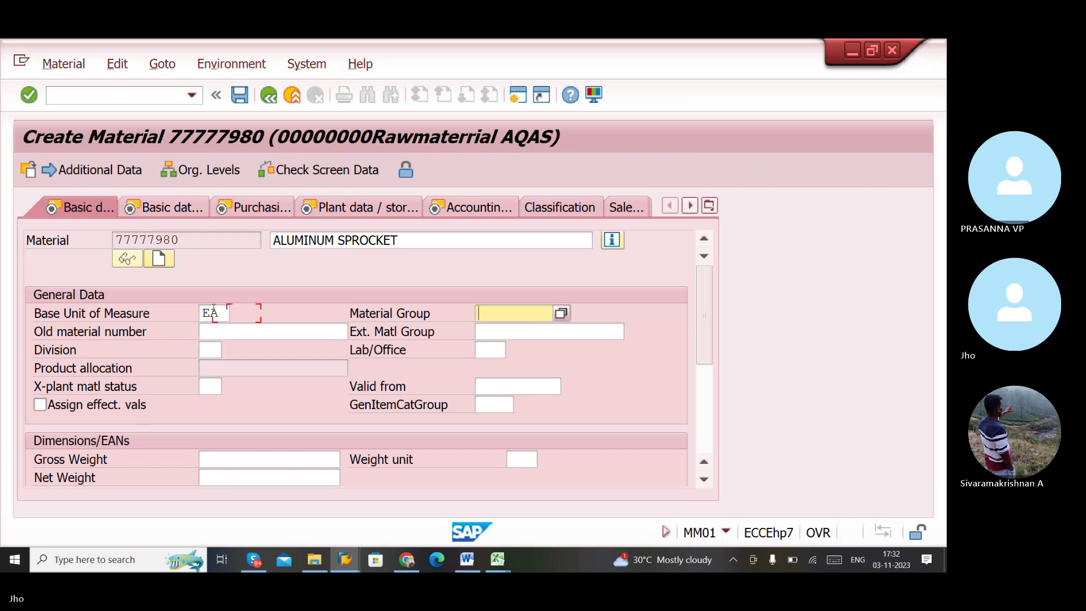
text(AQAS)
key(Return)
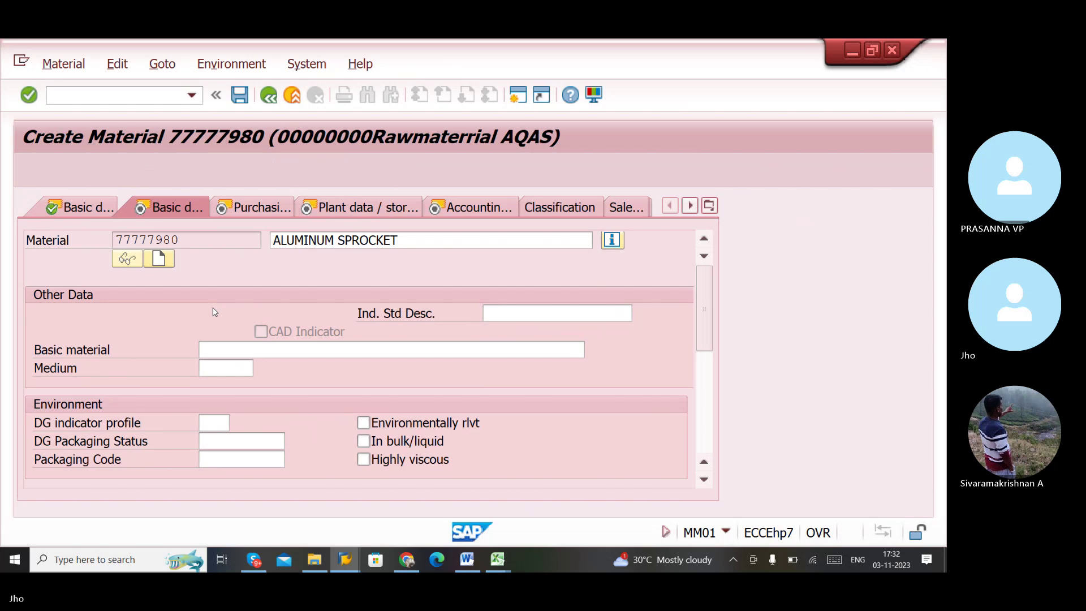
key(Return)
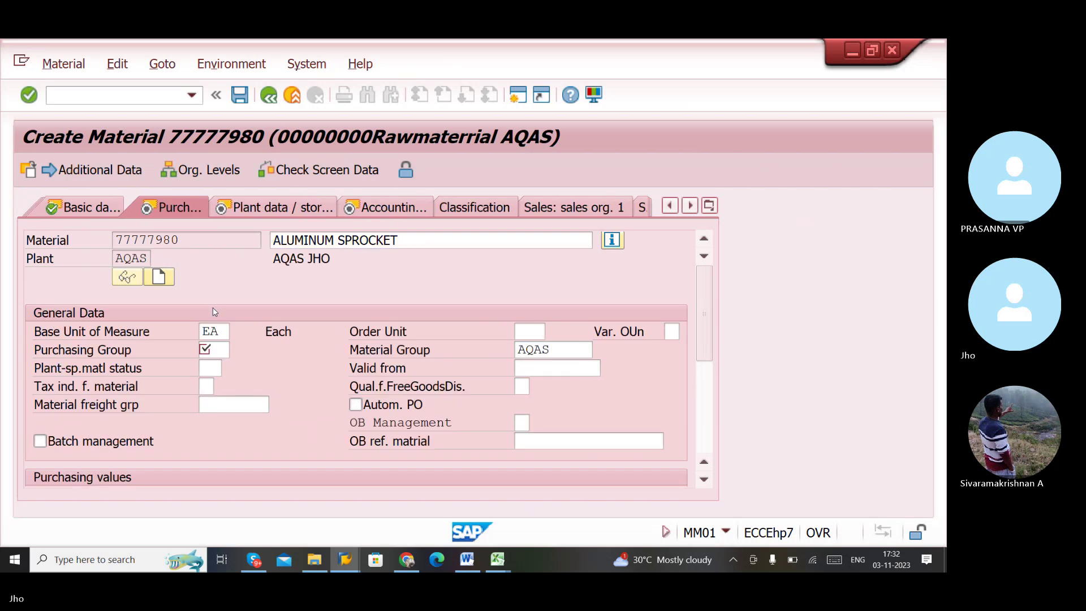
- Set the purchasing group to AQA and continue past the plant data to the accounting view
key(Return)
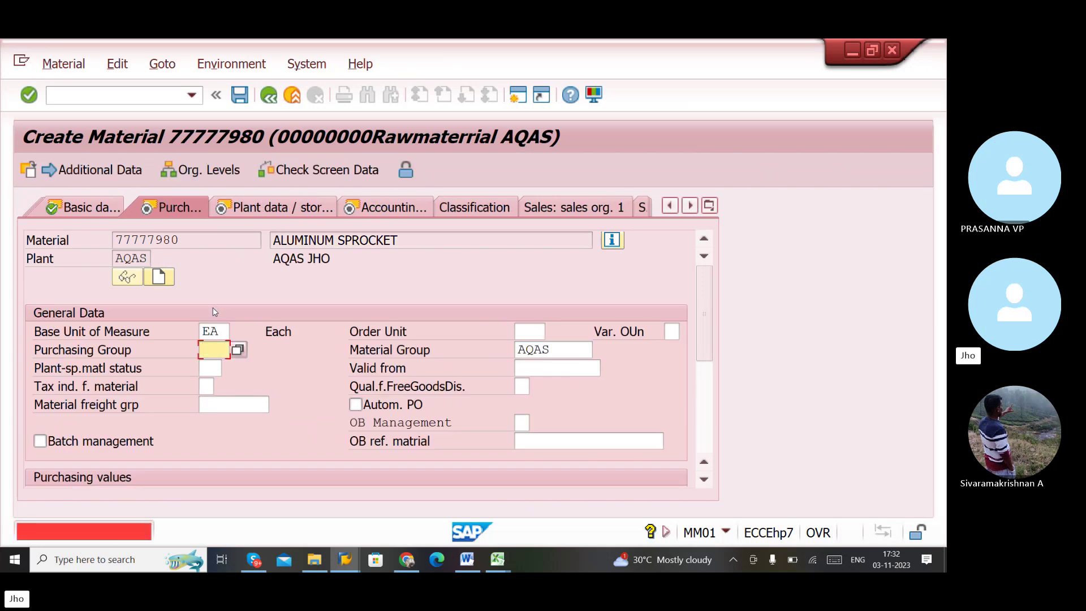
text(AQA)
key(Return)
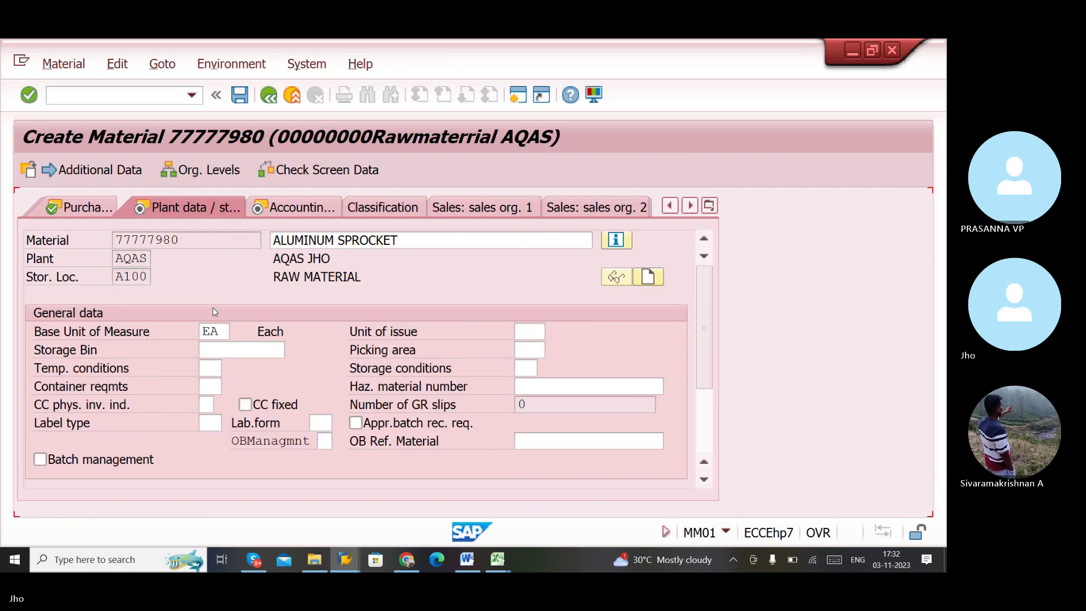
key(Return)
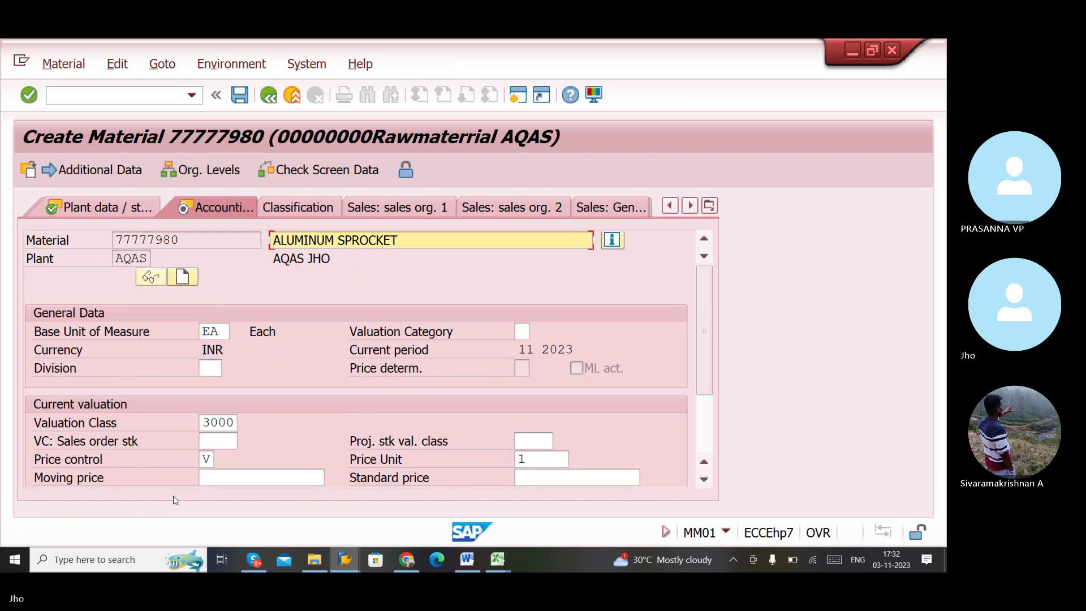
- Set the moving price to 100 and save the new material
click(238, 480)
text(1)
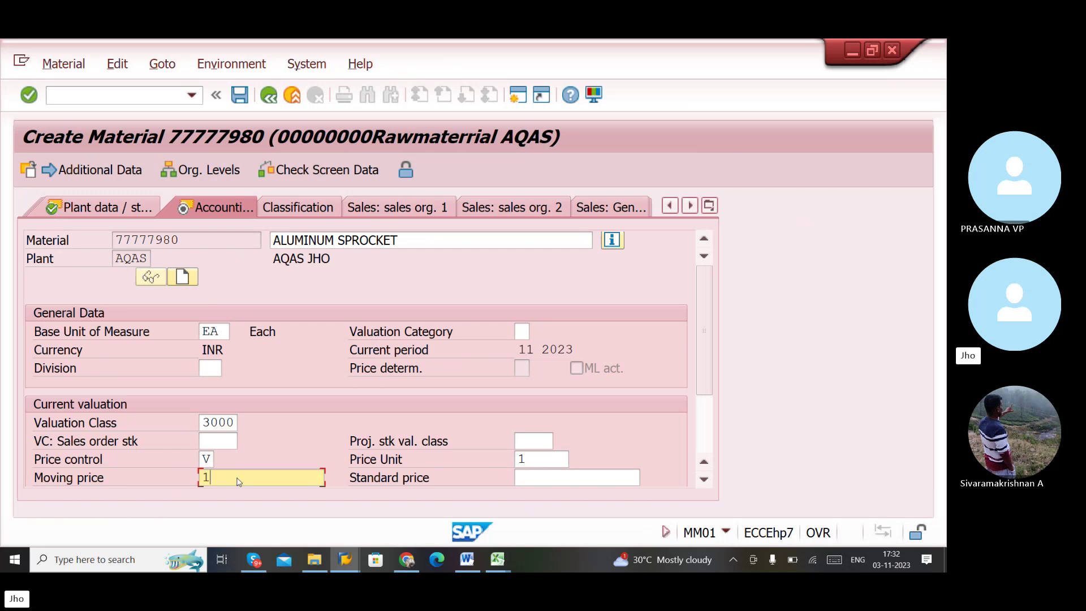
text(00)
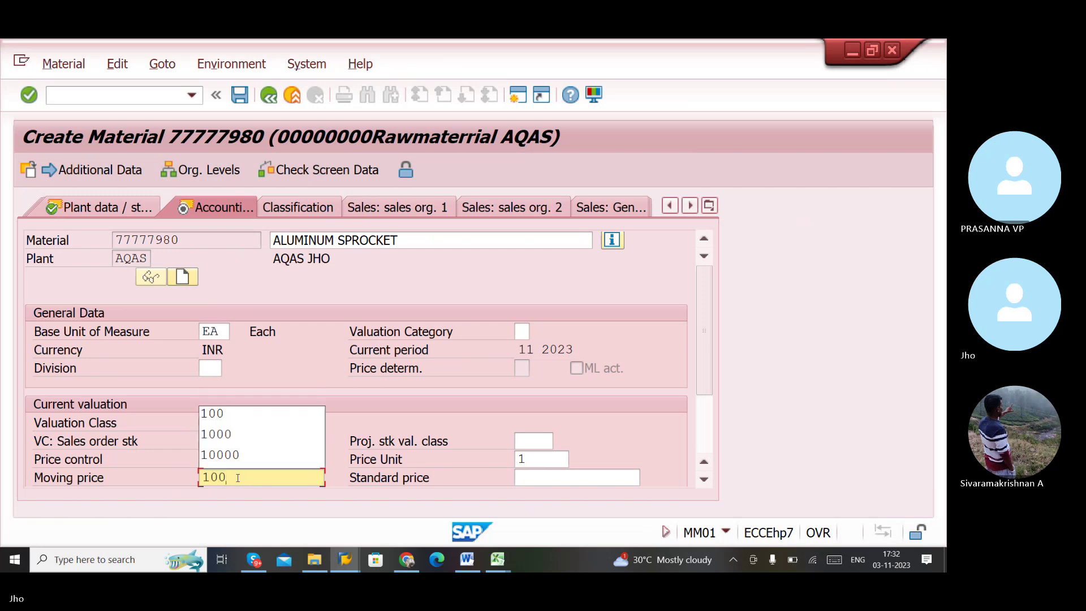
key(Return)
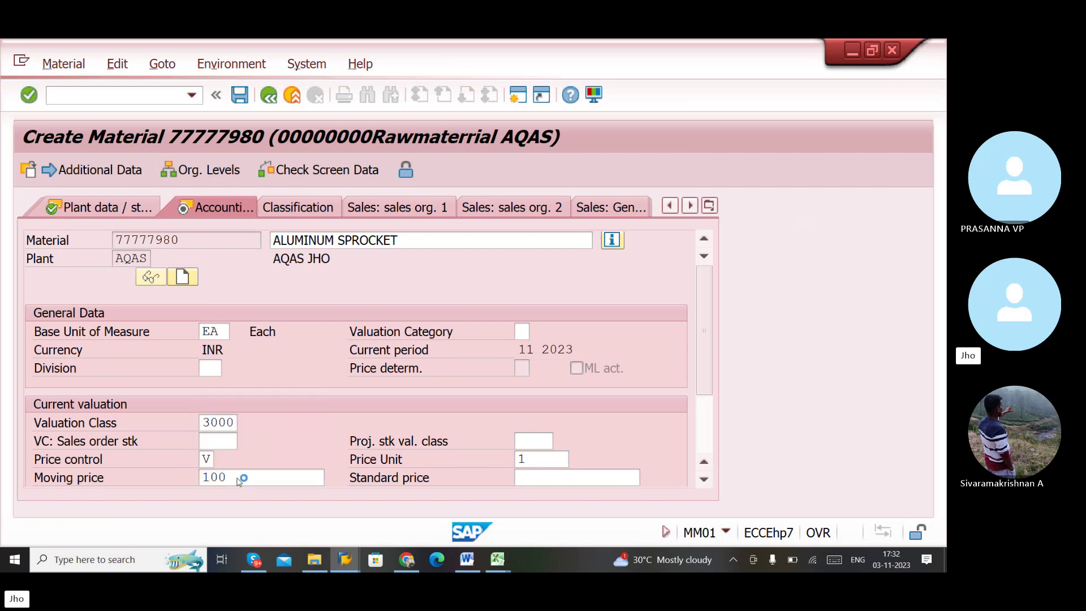
key(ctrl+s)
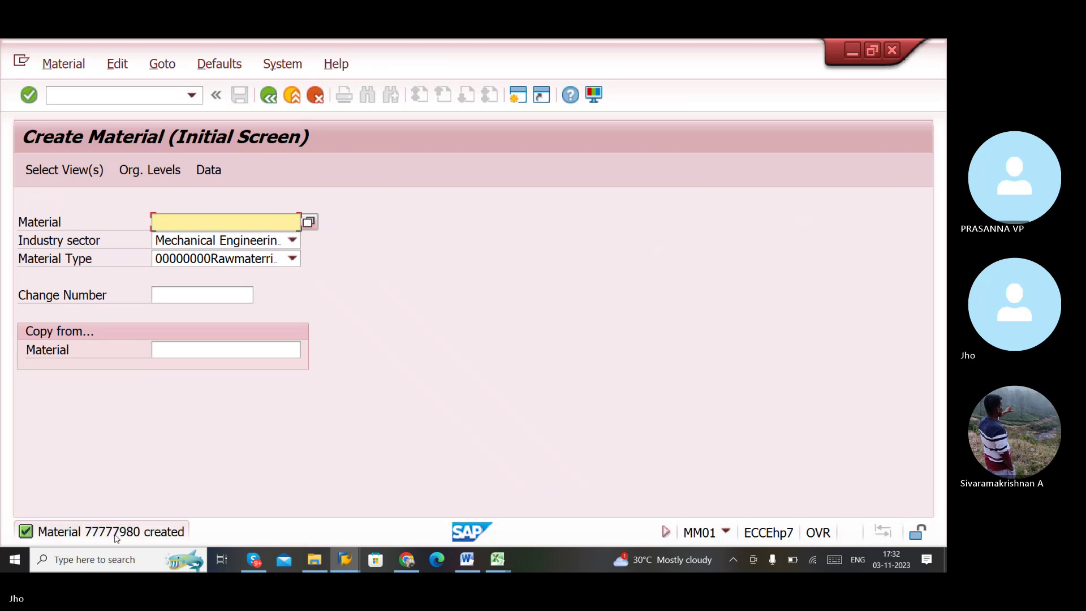
- Copy the new material number from the creation message's details and paste it into cell F5 of the Excel sheet
double_click(116, 537)
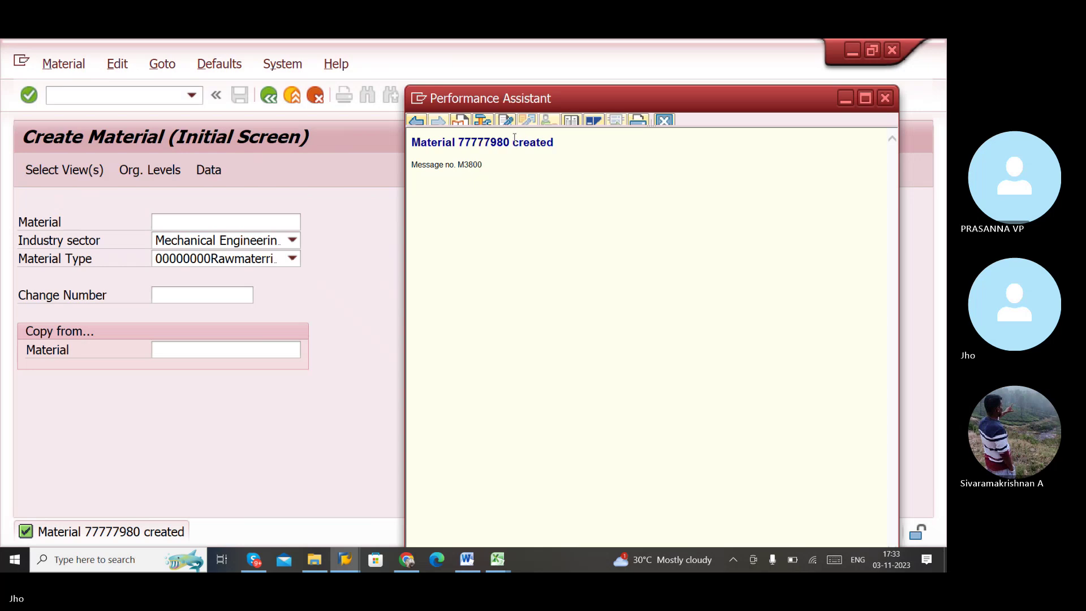
drag(512, 142, 455, 146)
key(ctrl+c)
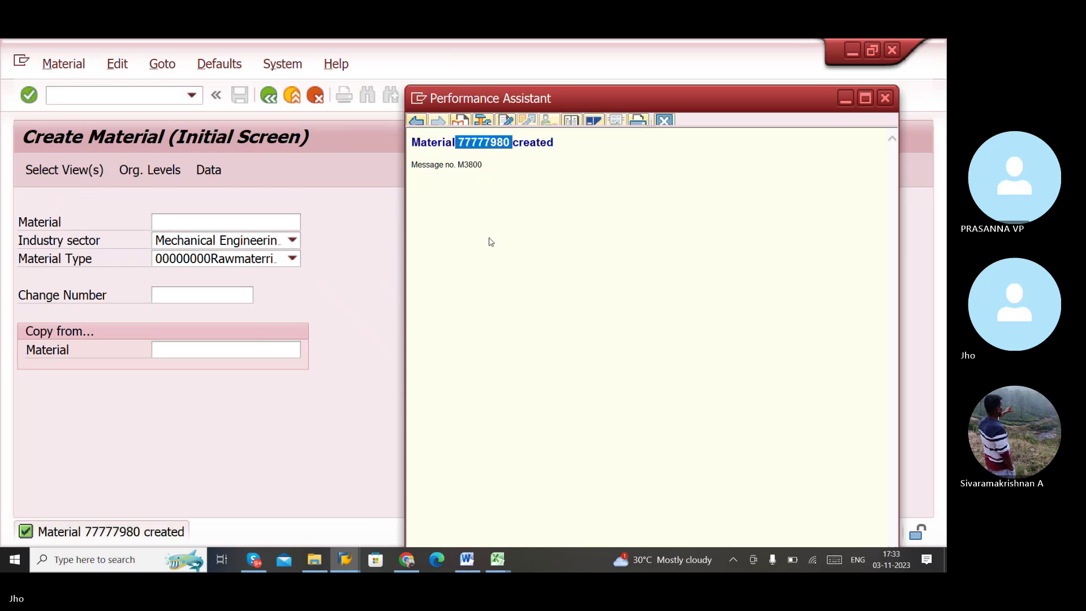
click(497, 559)
click(563, 497)
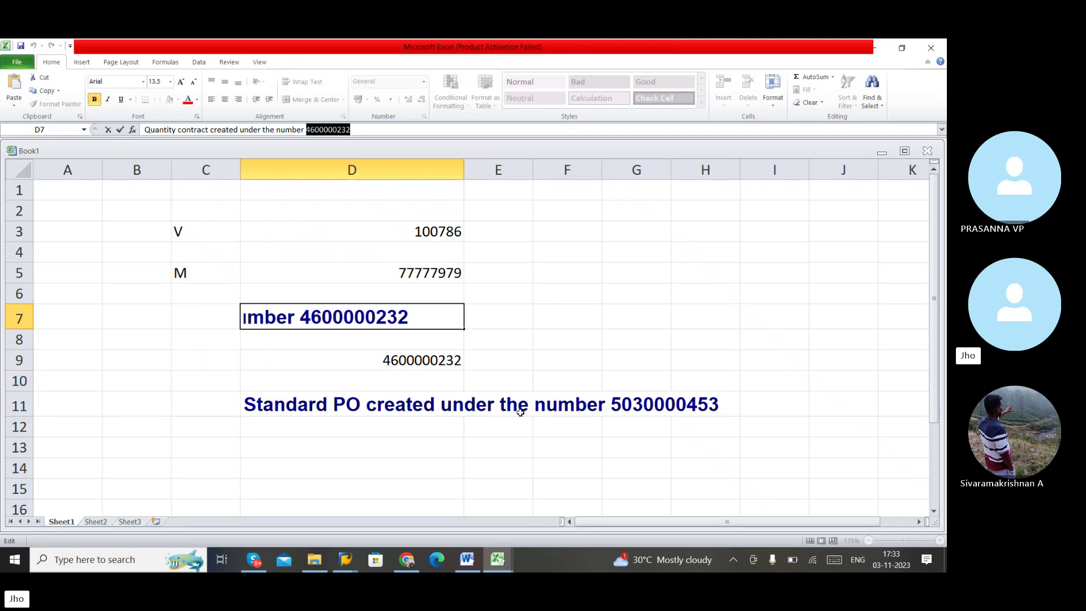
click(592, 272)
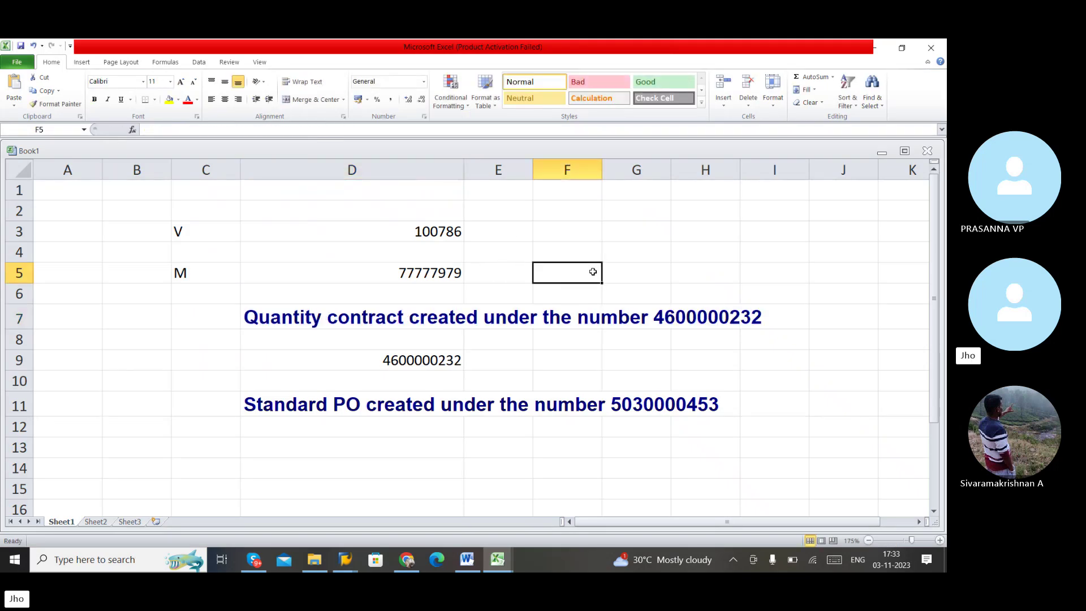
key(ctrl+v)
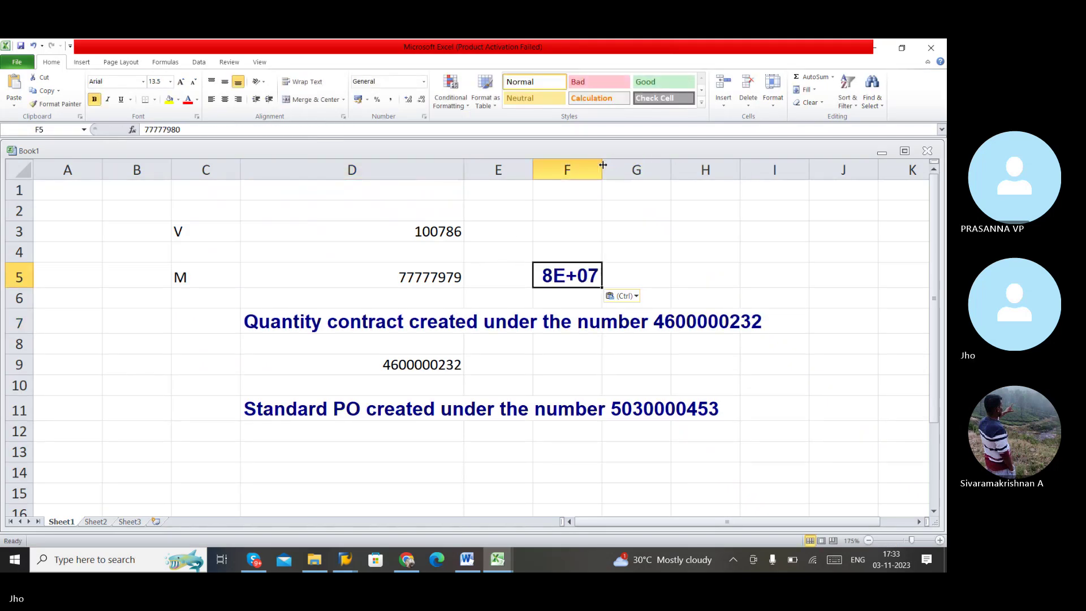
- Widen column F of the Excel sheet to fit the whole material number and return to the SAP creation message's details
drag(603, 168, 637, 168)
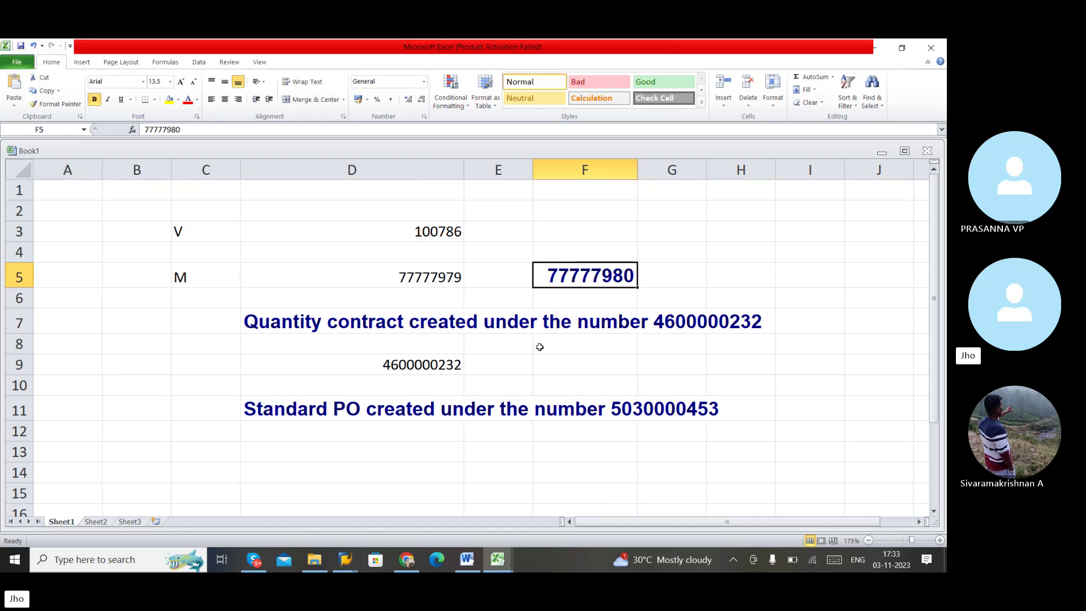
key(alt+Tab)
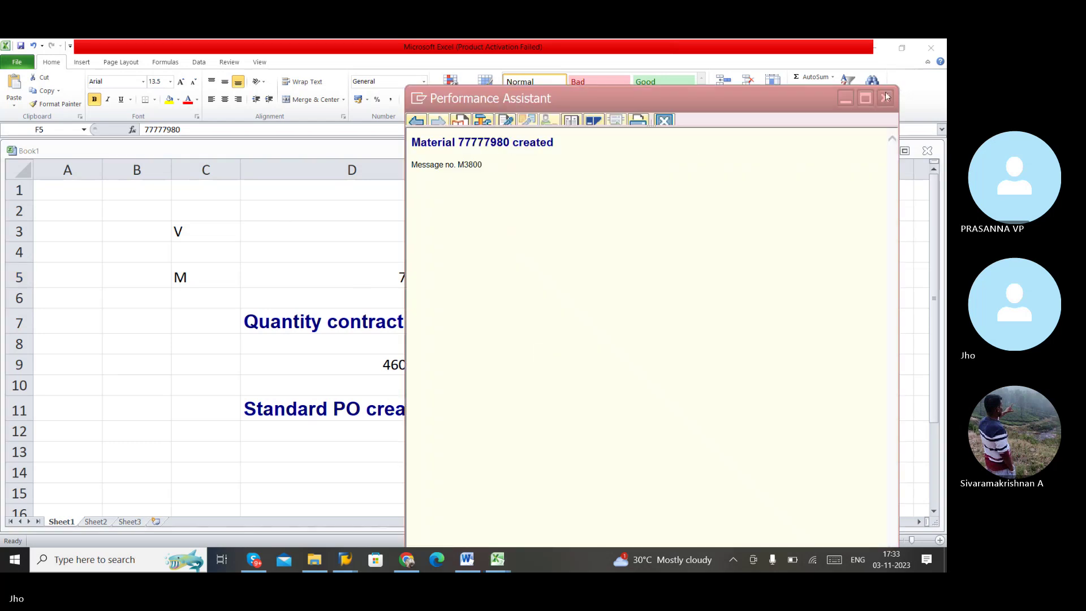
double_click(483, 142)
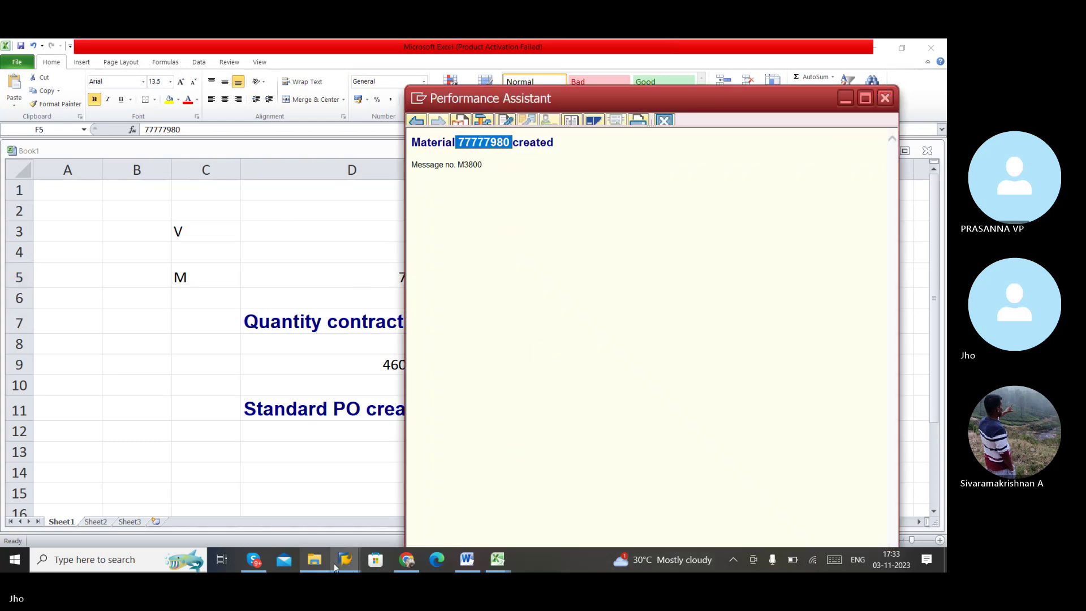
- Switch to the SAP Easy Access session and start vendor creation with transaction XK01, continuing to the address view
mouse_move(351, 567)
click(362, 501)
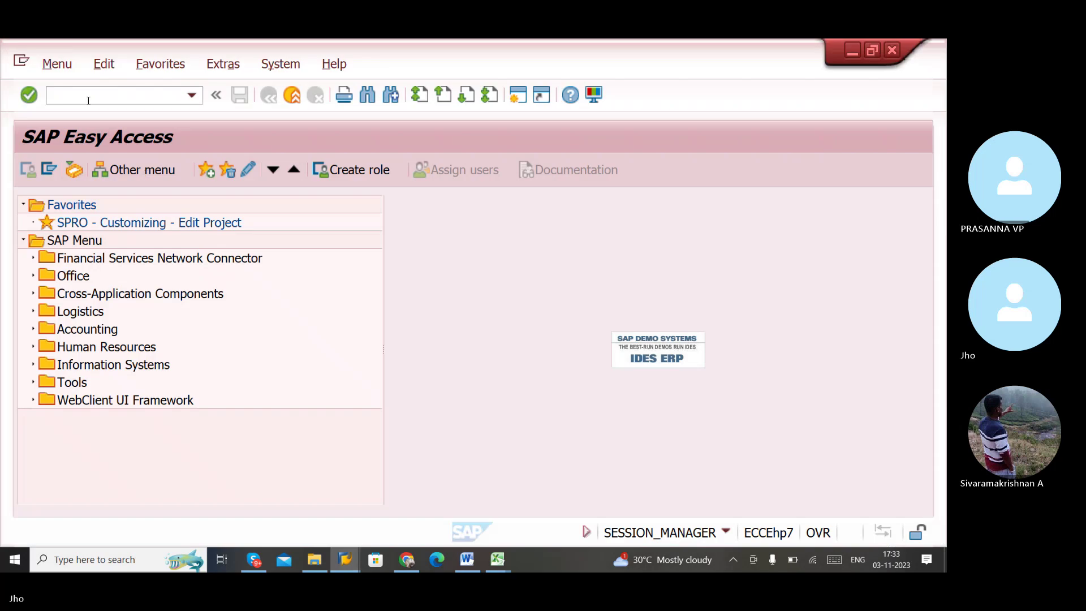
click(87, 100)
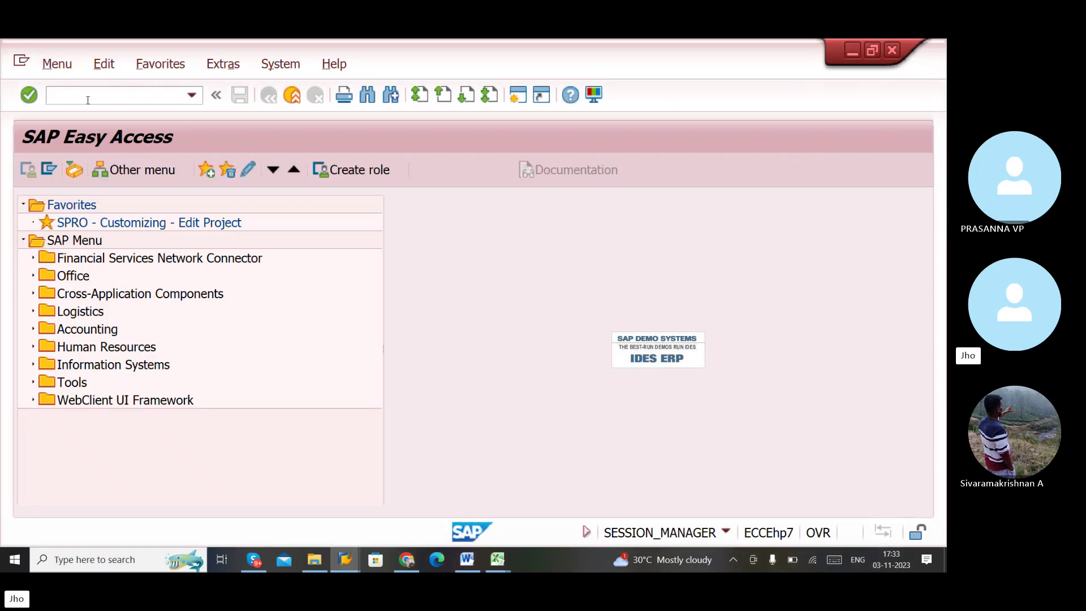
text(XK01)
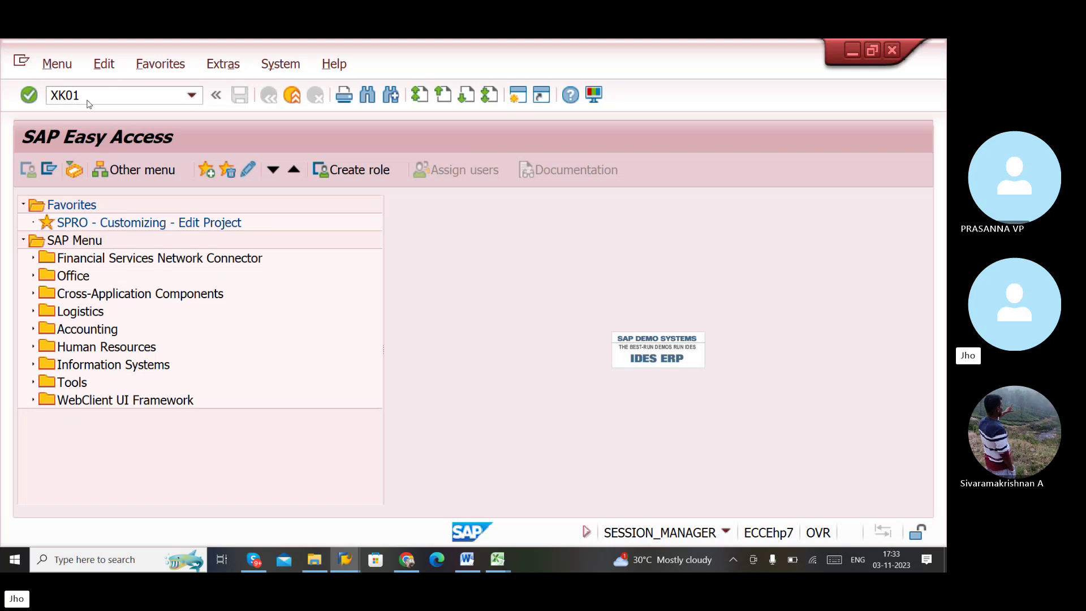
key(Return)
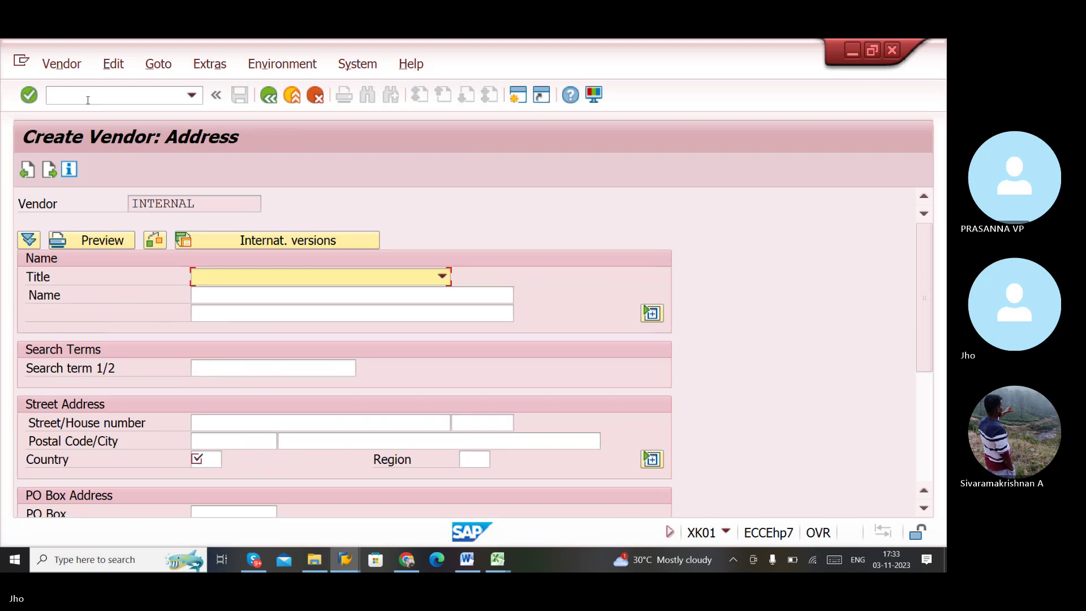
- Set the new vendor's title to Ms. and its name to LAPCARE PVT LTD
key(Down)
key(Down)
key(Tab)
text(LAP)
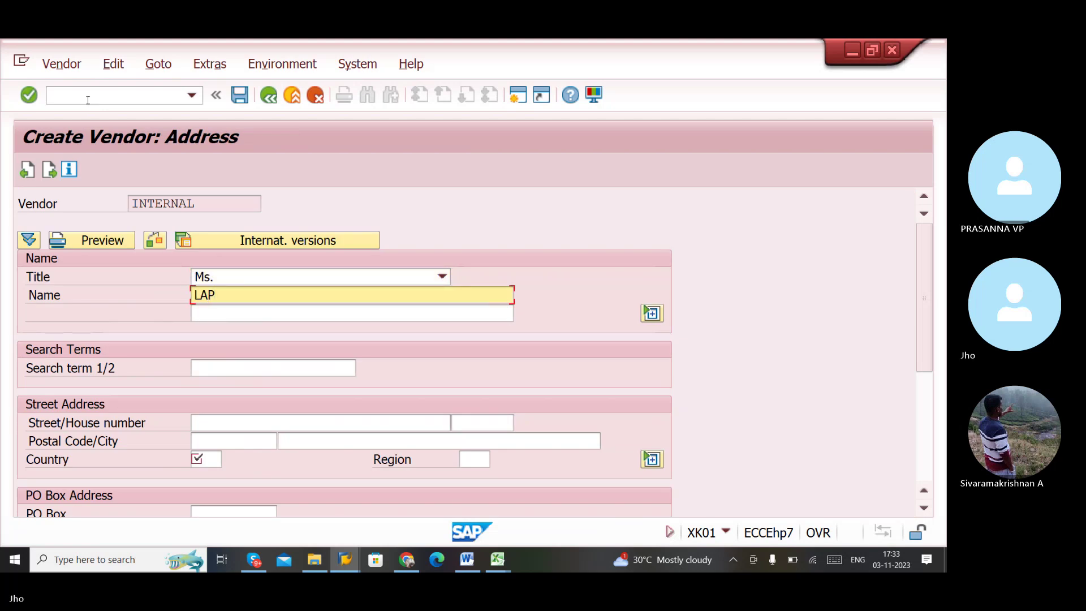
text(C)
text(ARE)
text( PV)
text(R)
key(BackSpace)
text(T LTD)
- Set the vendor's country to IN and continue to the control view
key(Tab)
key(Tab)
key(Tab)
key(Tab)
key(Tab)
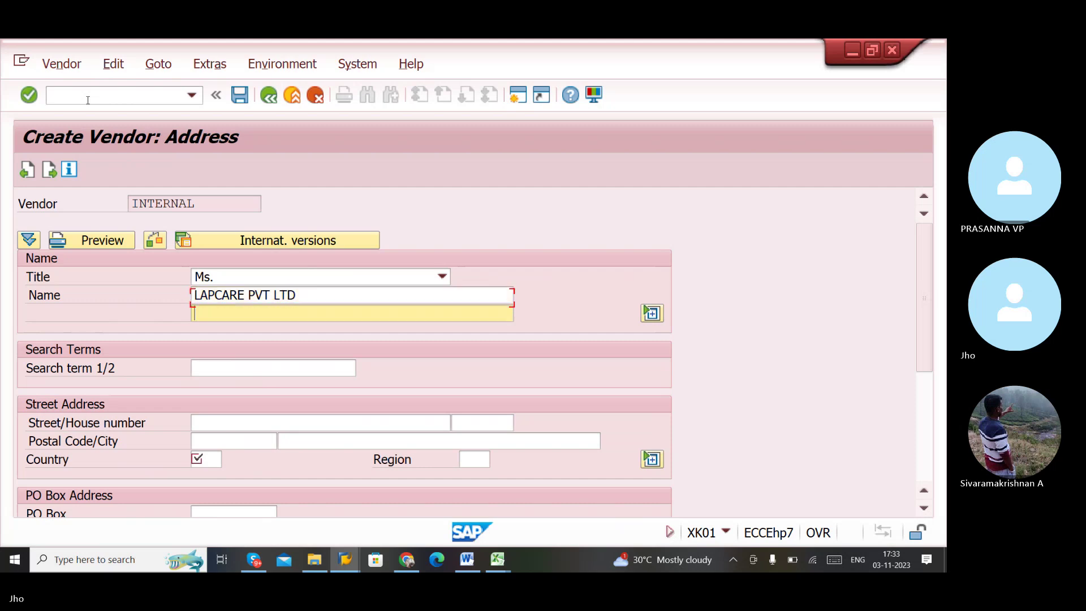
key(Tab)
key(Tab)
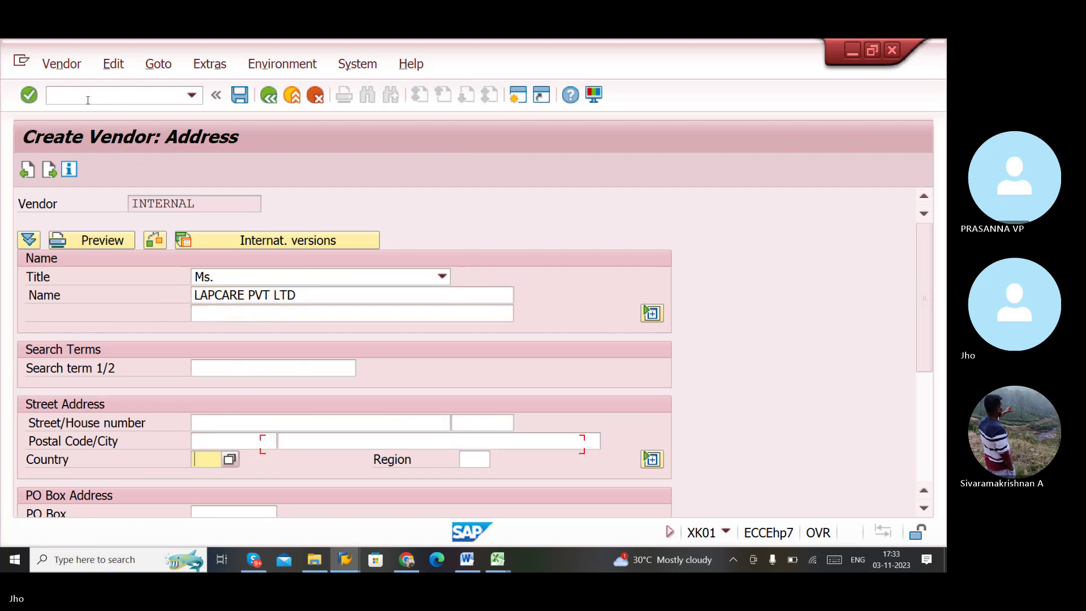
text(IN\)
key(Return)
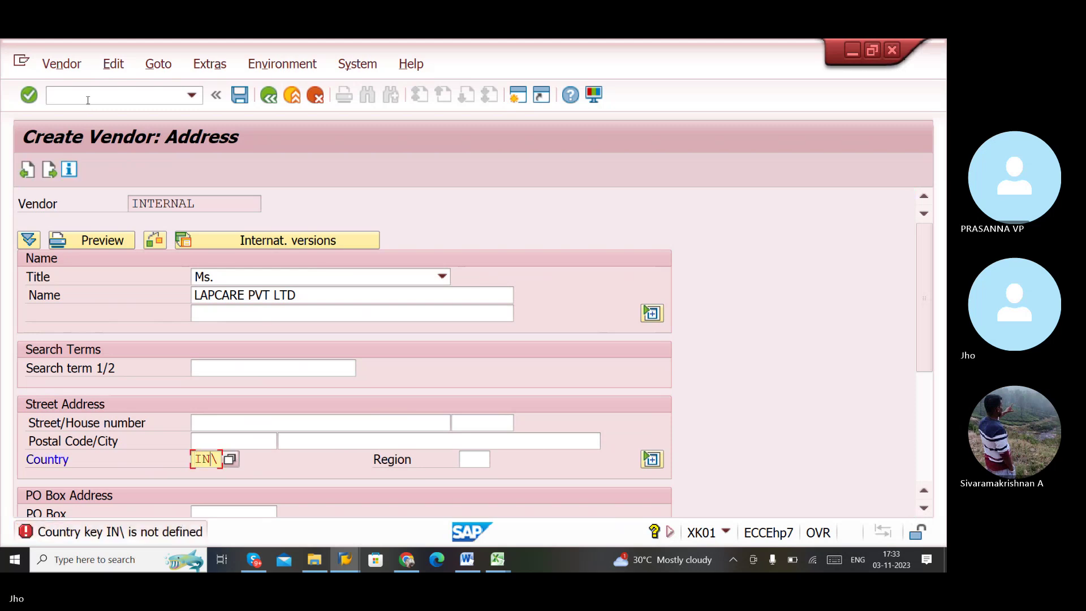
key(BackSpace)
key(Return)
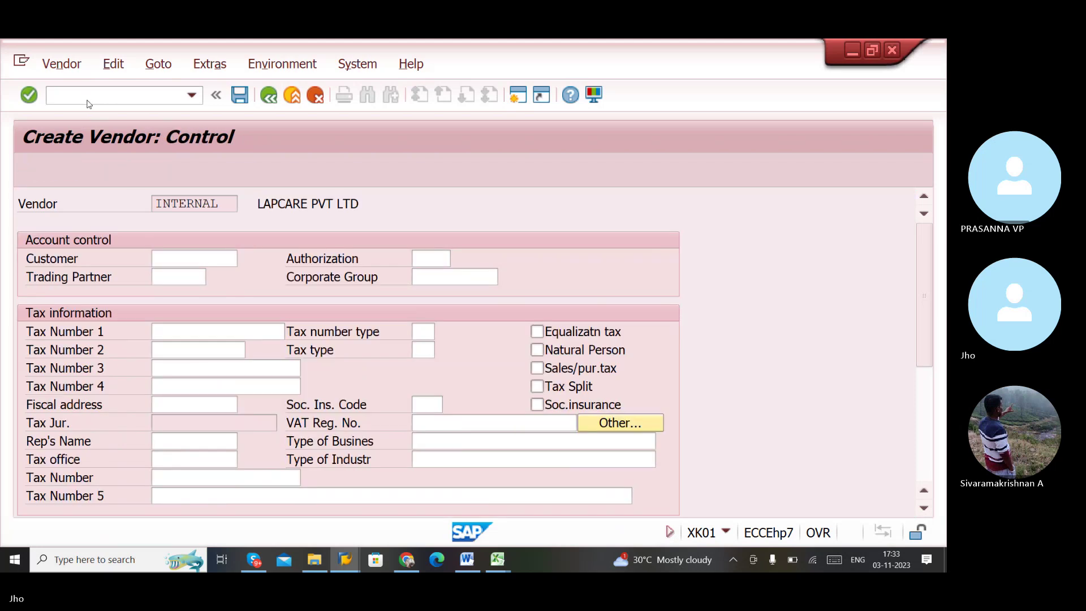
- Continue to the vendor's accounting information and set reconciliation account 160000 and cash management group A1
key(Return)
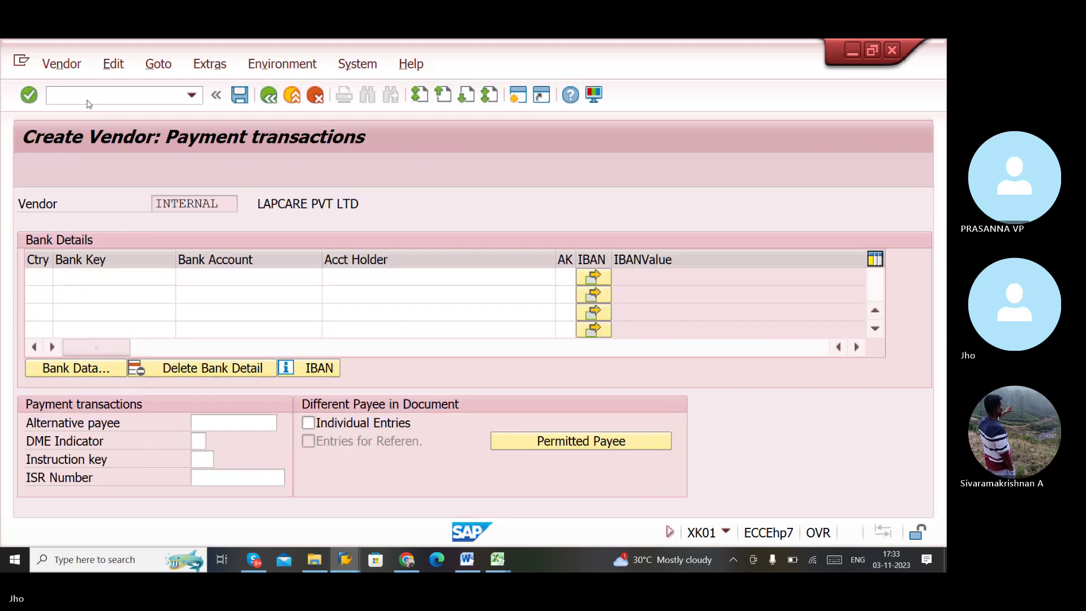
key(Return)
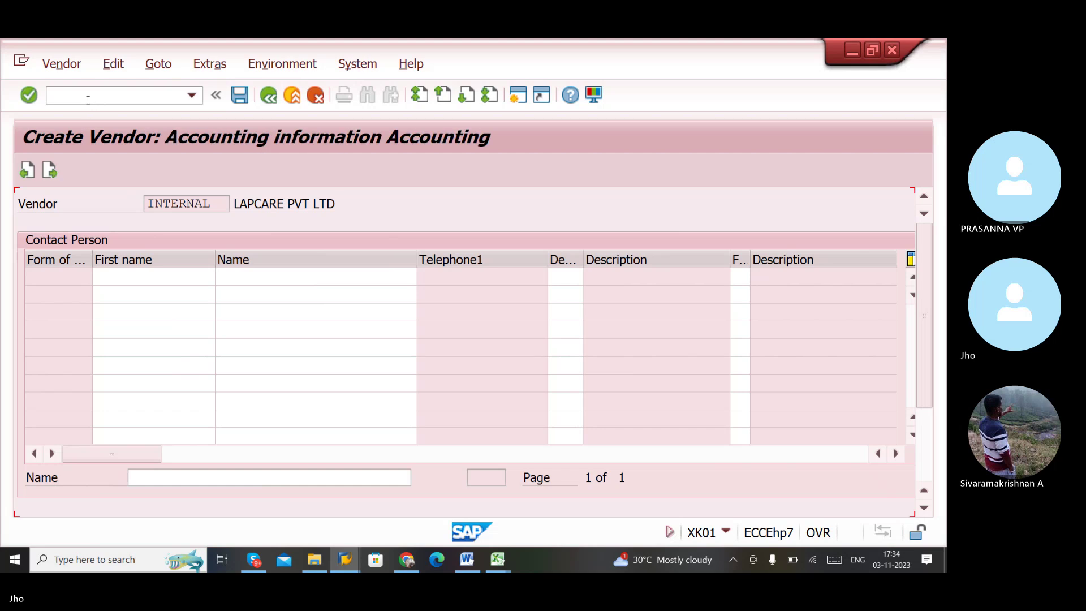
text(1)
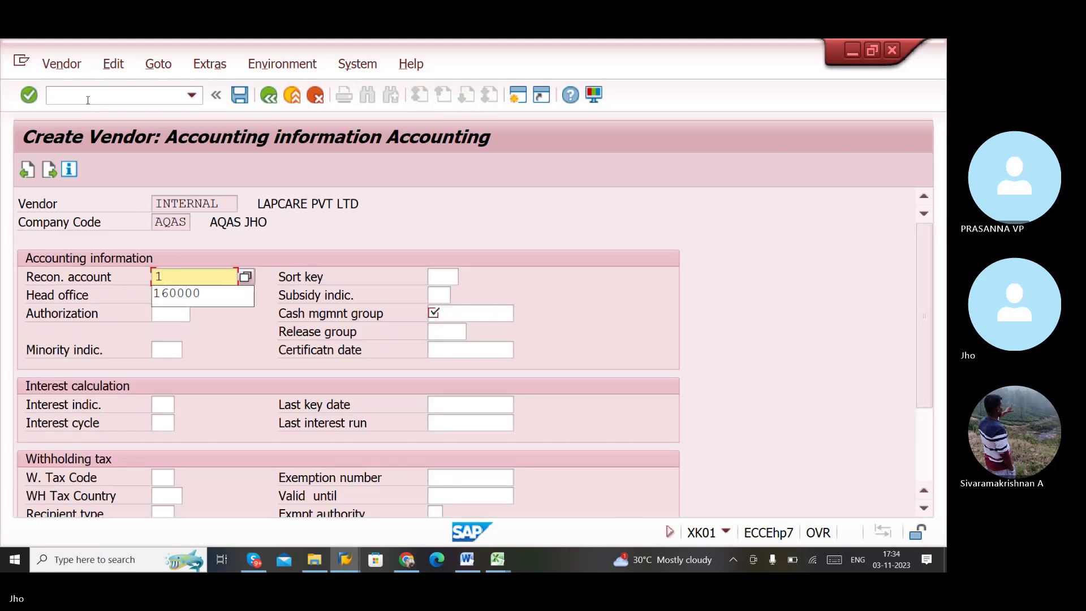
key(Down)
key(Tab)
key(Tab)
key(Tab)
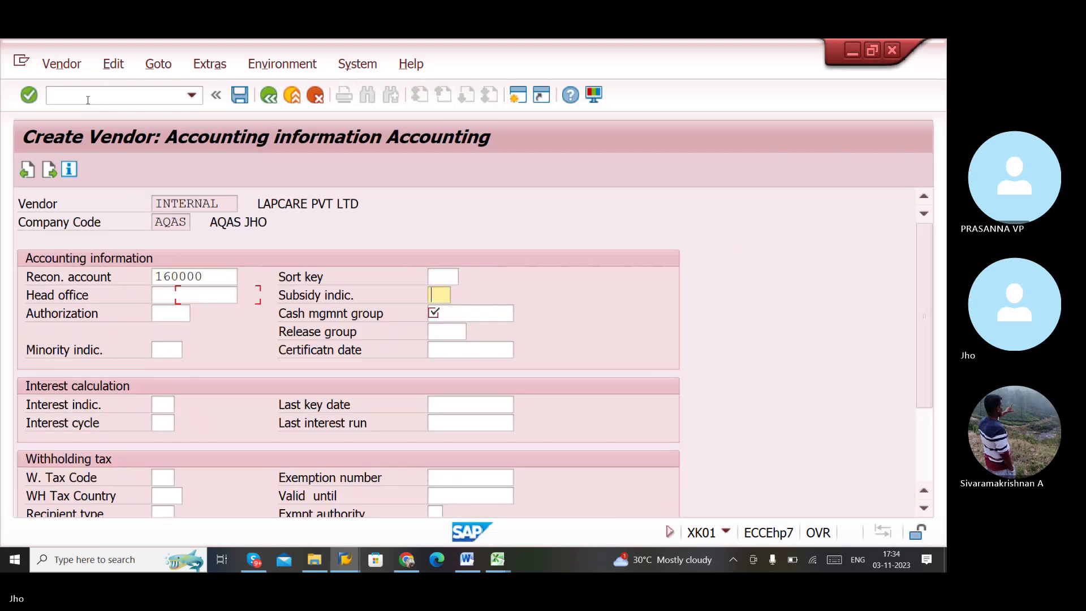
key(Tab)
text(A1)
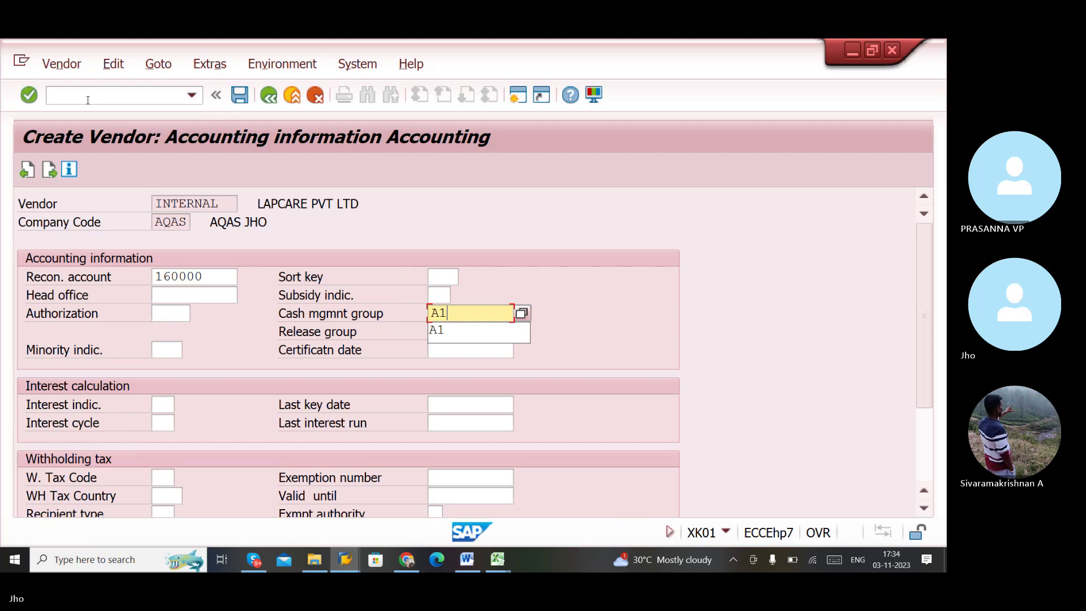
key(Return)
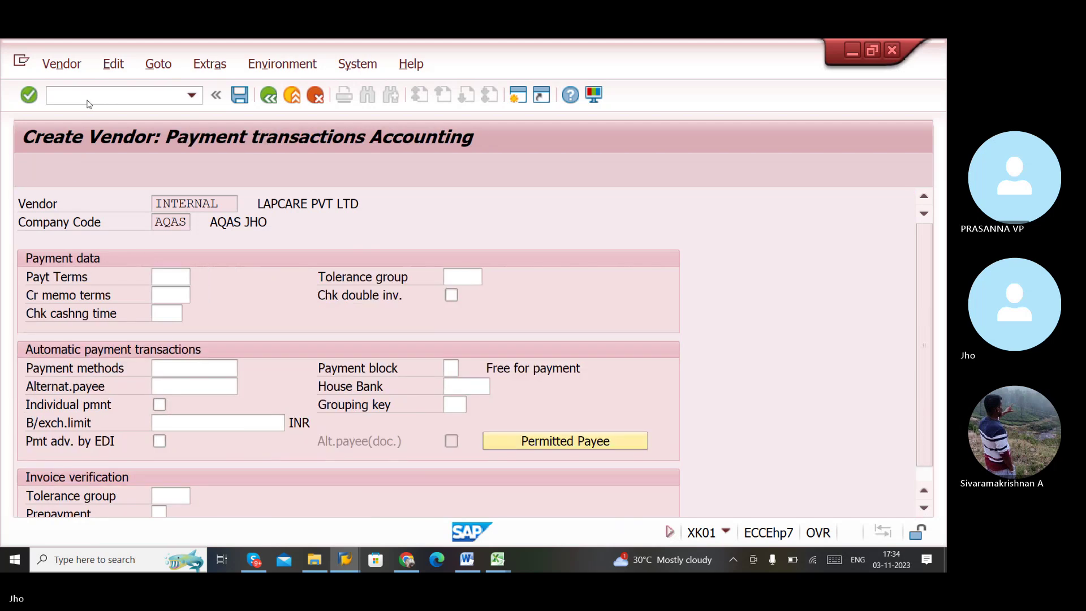
- Continue to the vendor's purchasing data, set the order currency to INR and save the vendor
key(Return)
key(Return)
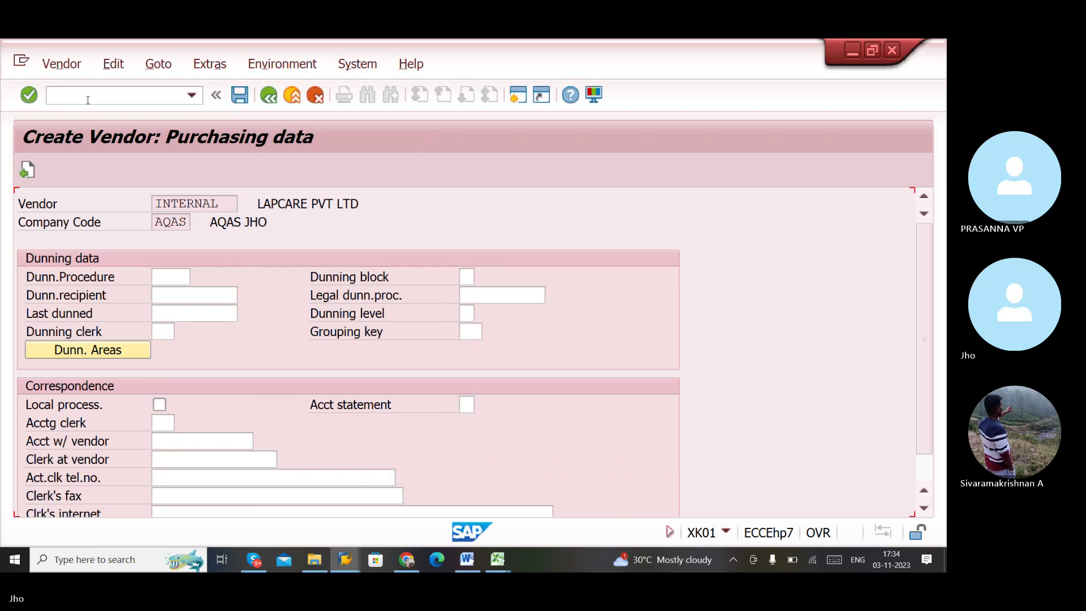
text(INR)
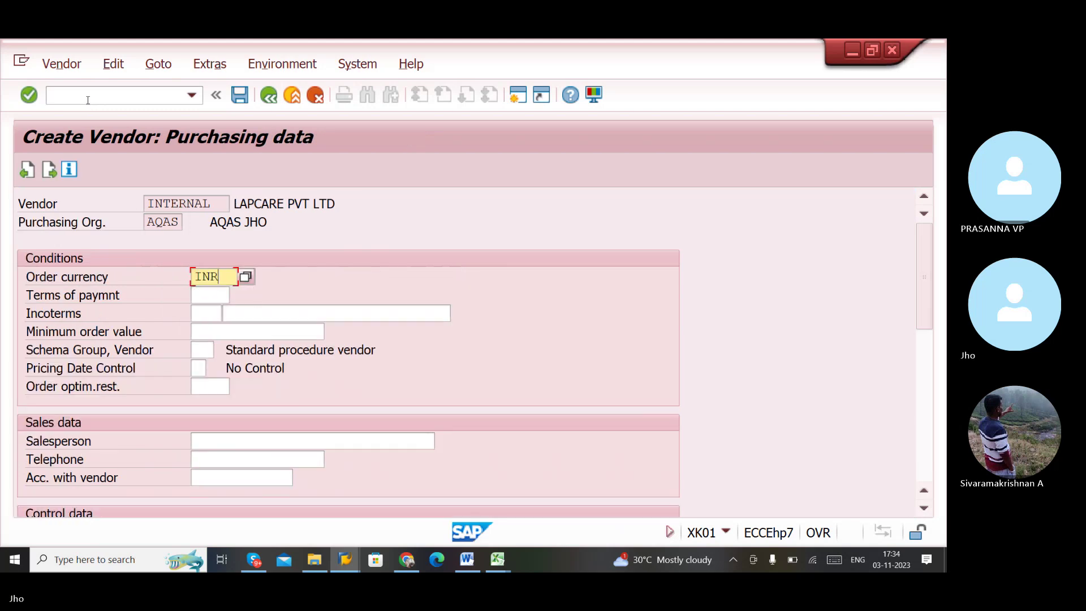
key(Return)
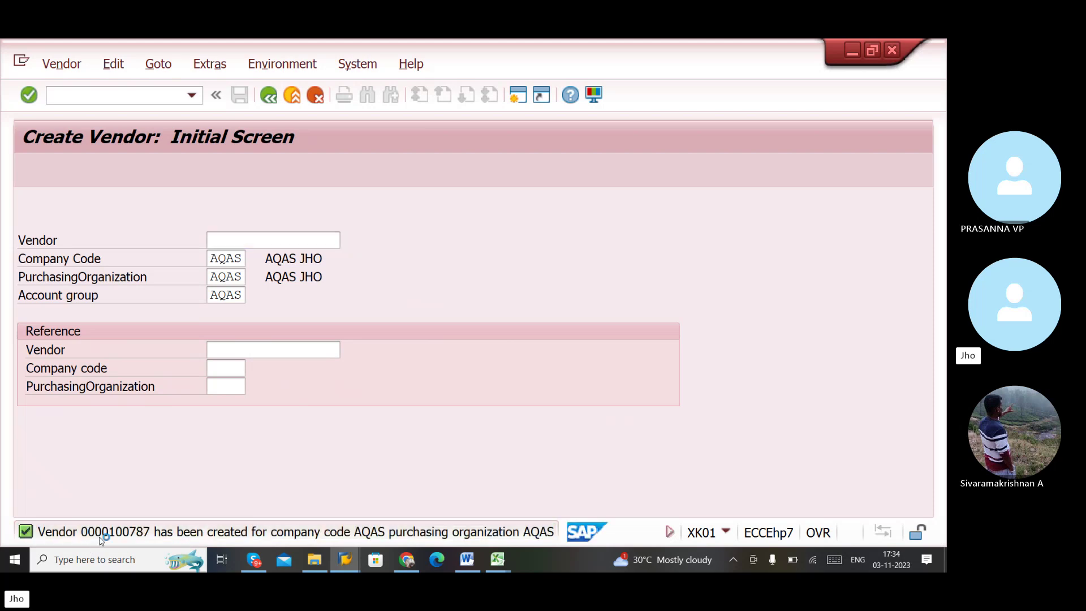
- Copy the new vendor number without leading zeros from the creation message's details and paste it into cell F3 of the Excel sheet
click(100, 537)
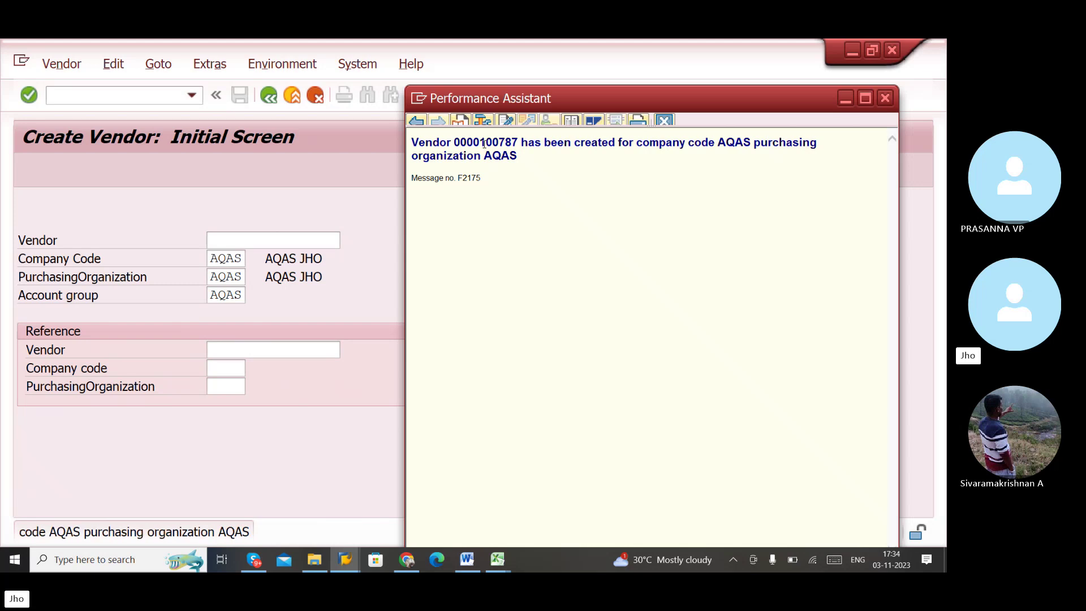
drag(480, 143, 524, 146)
key(ctrl+c)
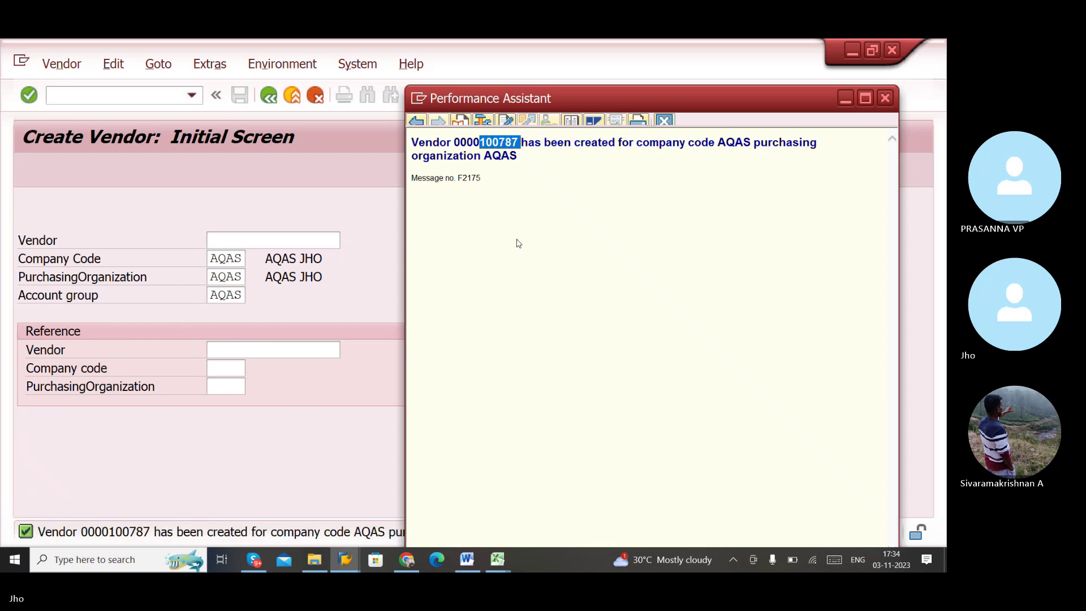
mouse_move(493, 560)
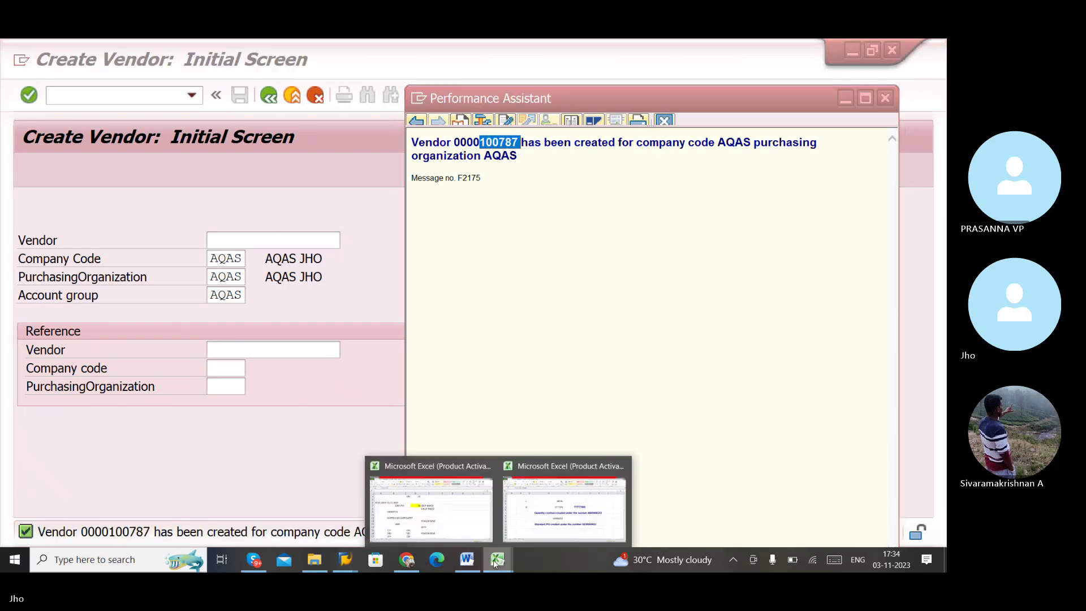
click(540, 496)
click(547, 227)
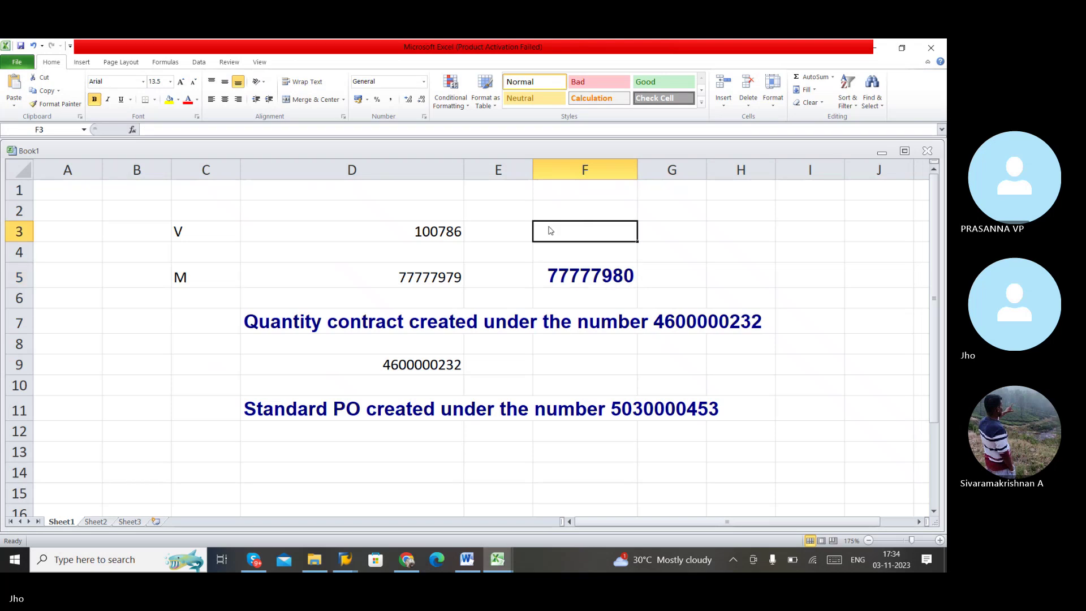
key(ctrl+v)
click(517, 428)
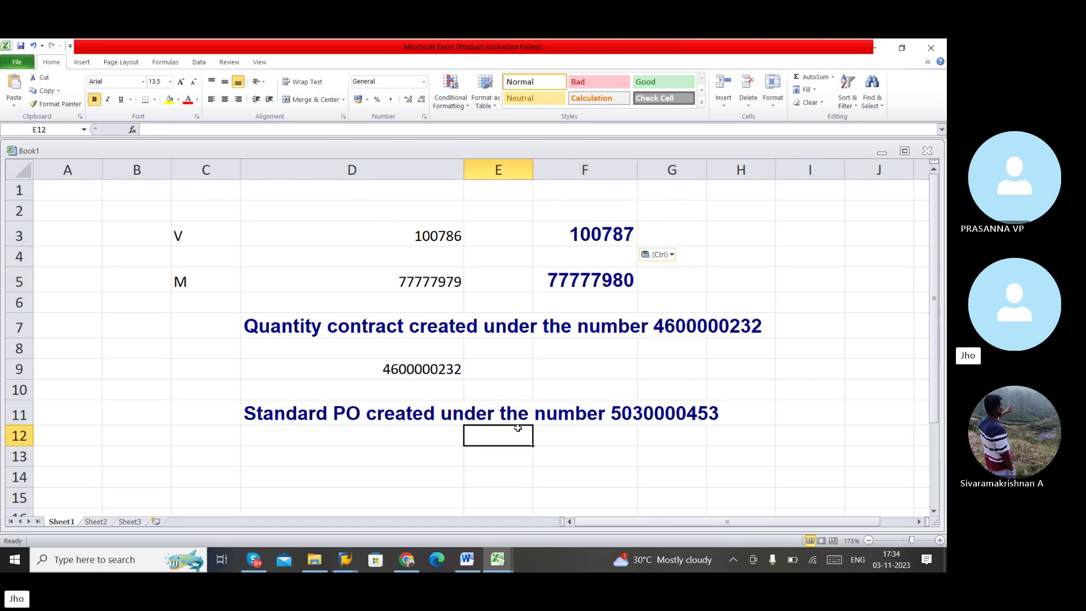
- Return to SAP, leave vendor creation and start creating an info record with transaction ME11
scroll(407, 364, down, 2)
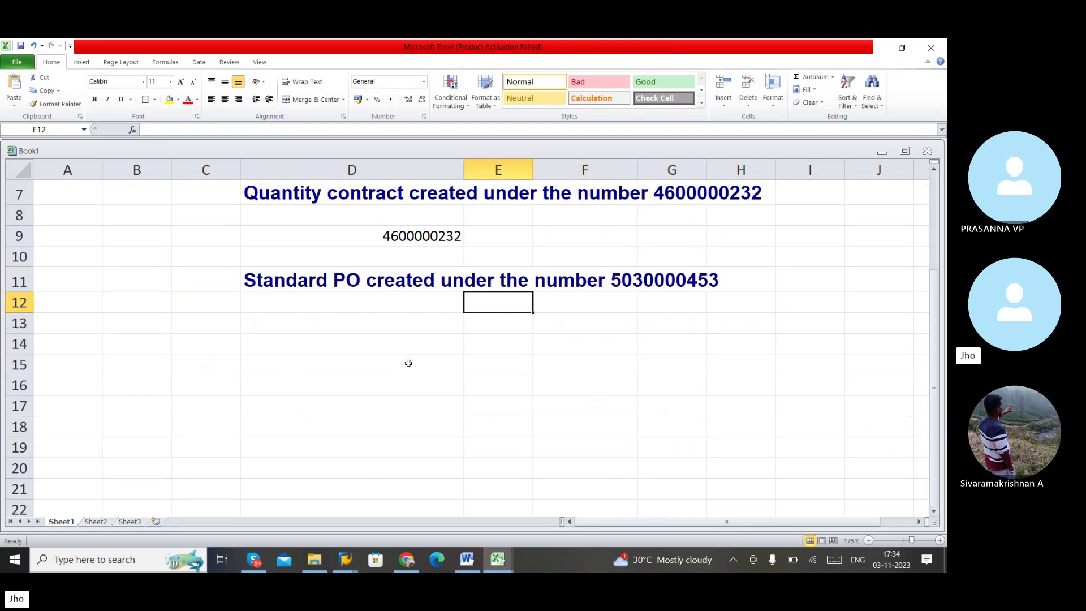
click(317, 560)
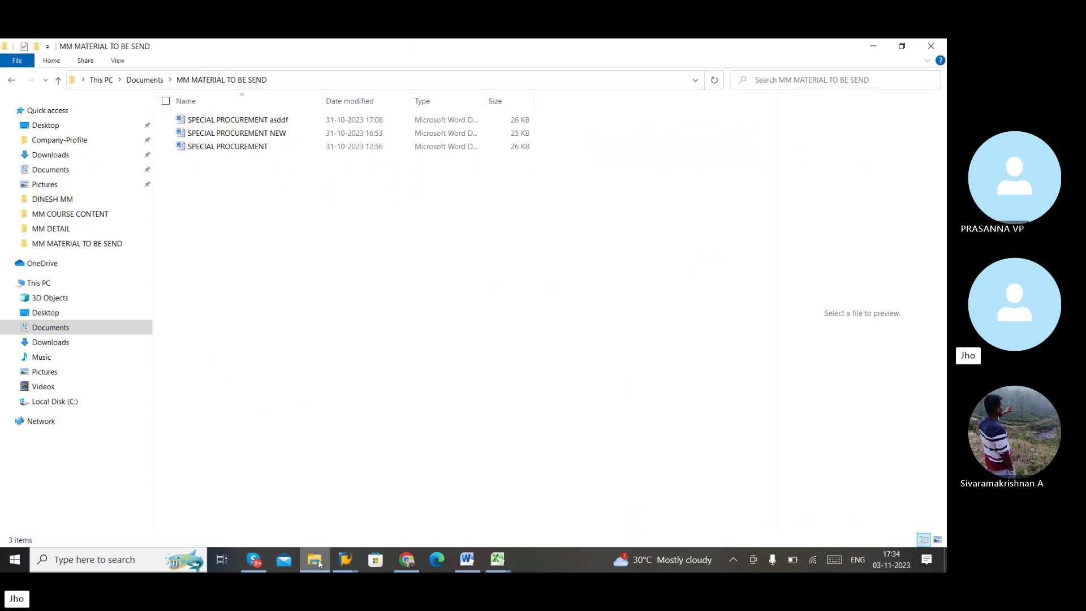
mouse_move(341, 557)
click(302, 507)
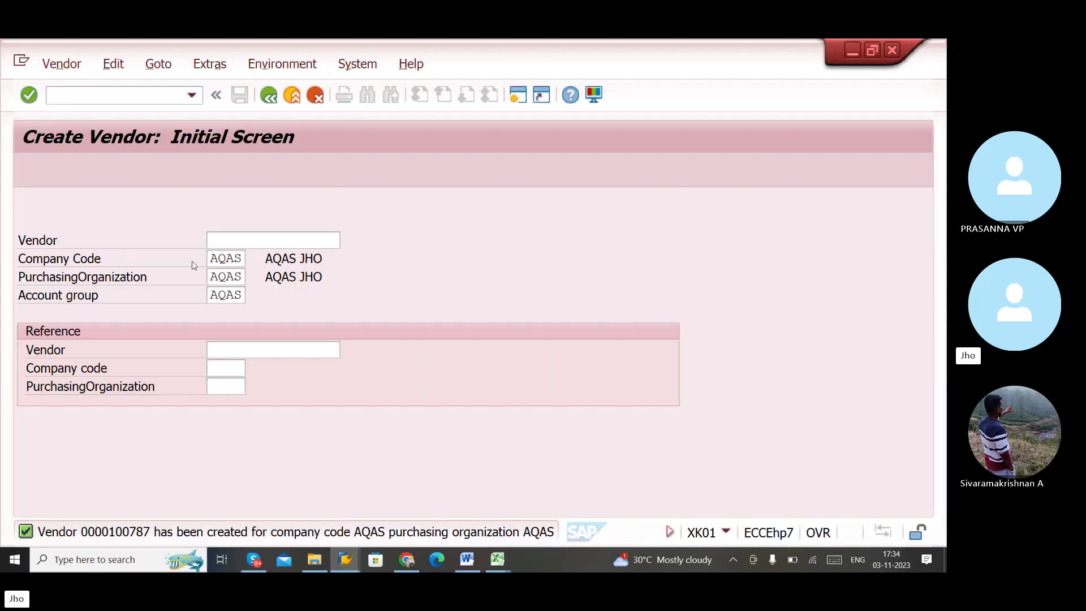
click(269, 96)
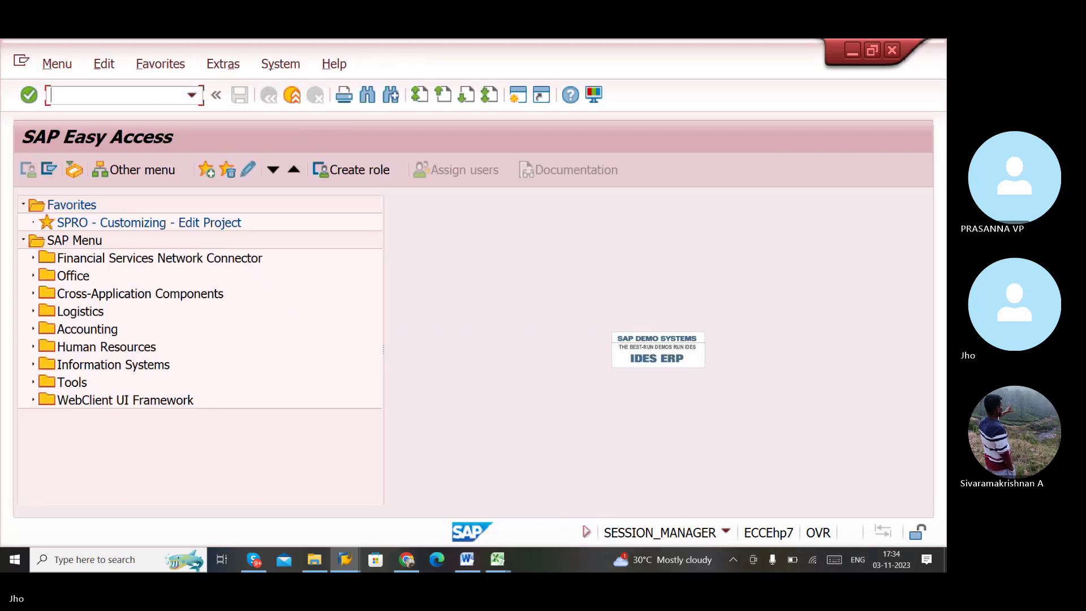
text(ME11)
key(Return)
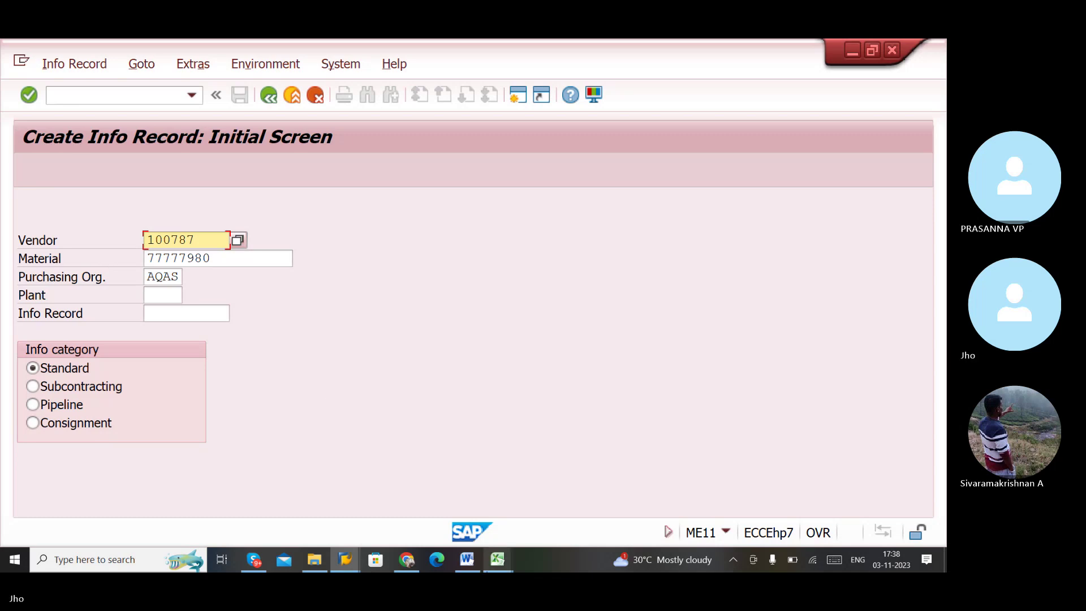
- Compare the info record's vendor and material with the numbers in cells F3 and F5 of the Excel sheet and return to SAP
mouse_move(493, 557)
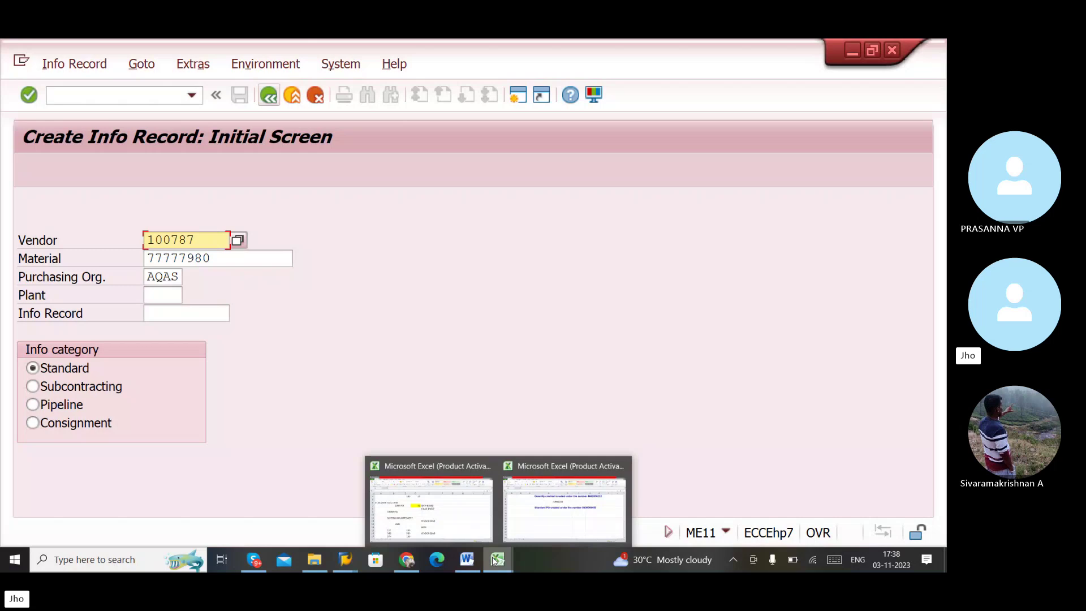
click(538, 497)
scroll(537, 496, up, 2)
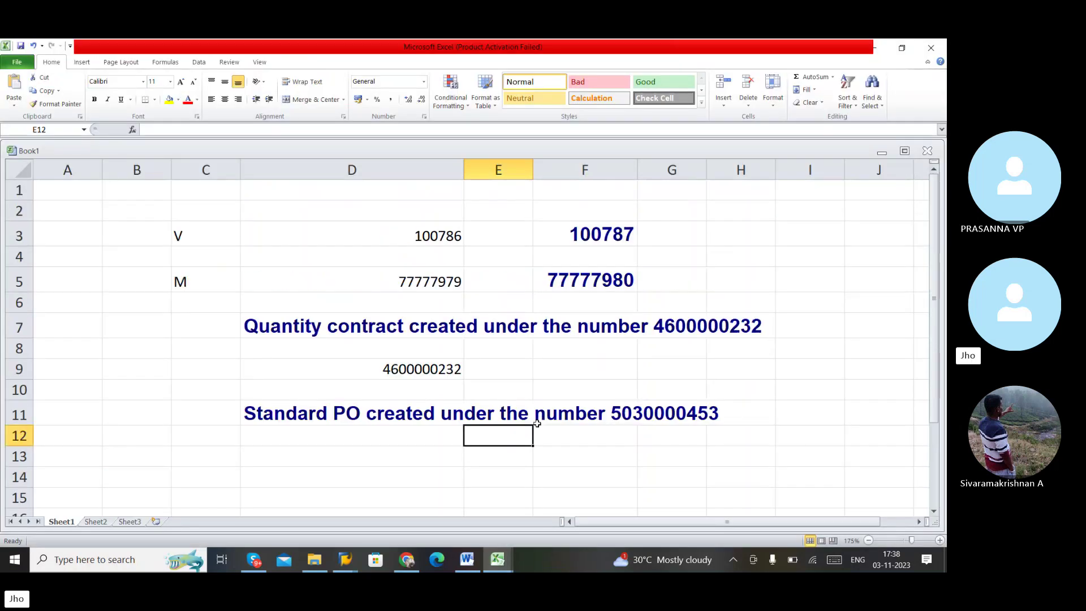
click(582, 235)
click(583, 282)
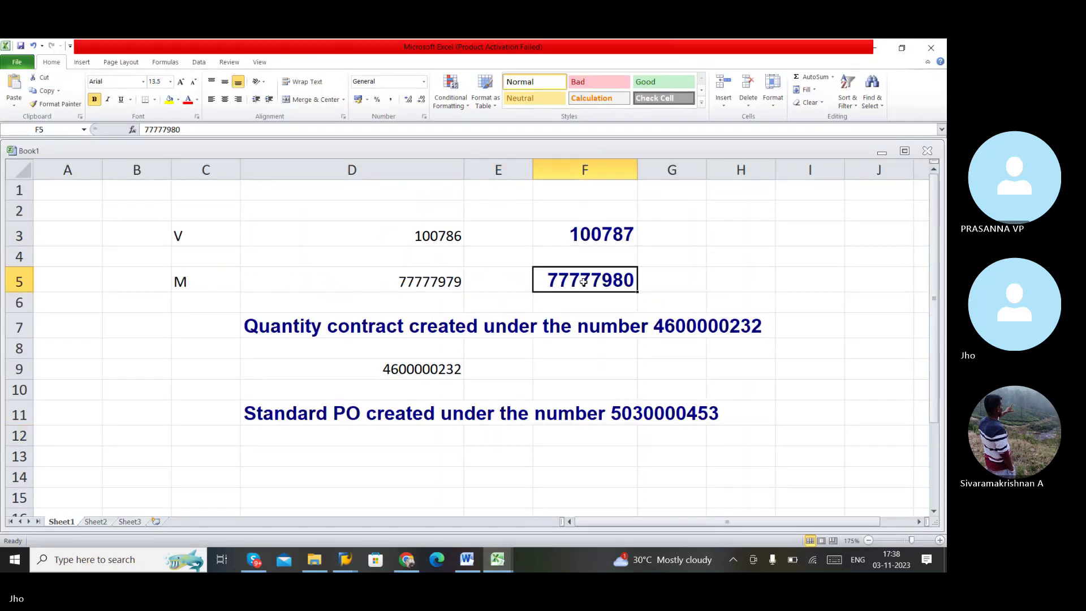
key(alt+Tab)
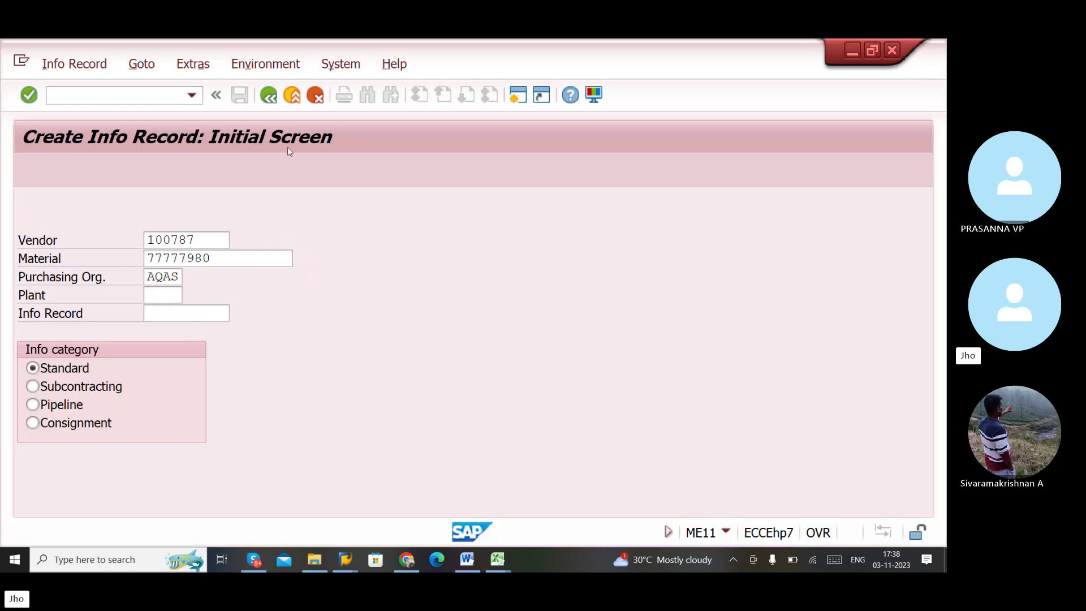
- Continue to the info record's general data, set the first reminder to 7 days and go to purchasing organization data 1
key(Return)
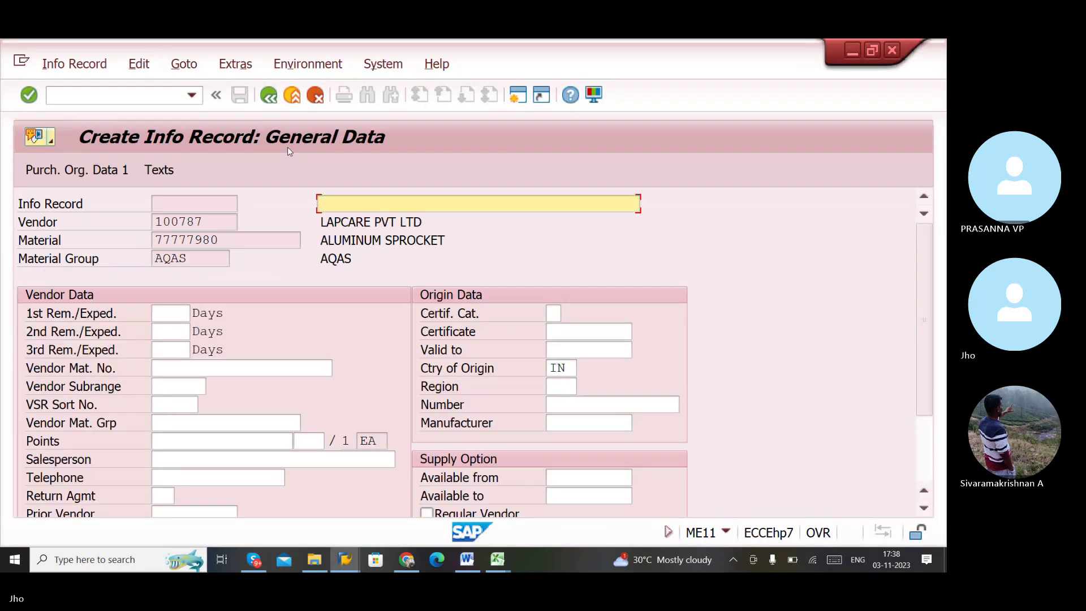
click(178, 313)
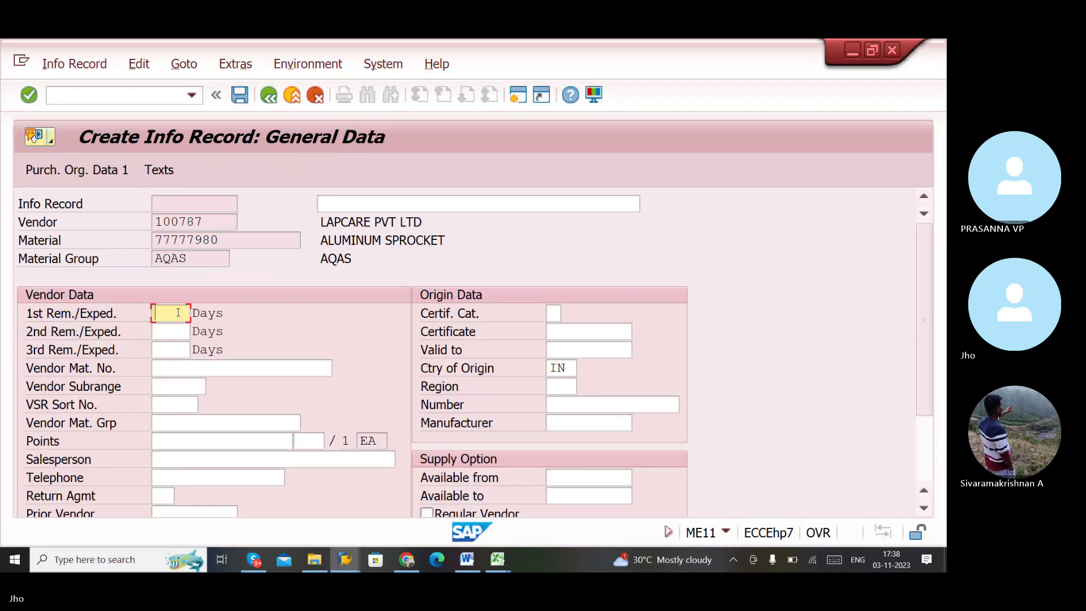
text(7)
click(68, 171)
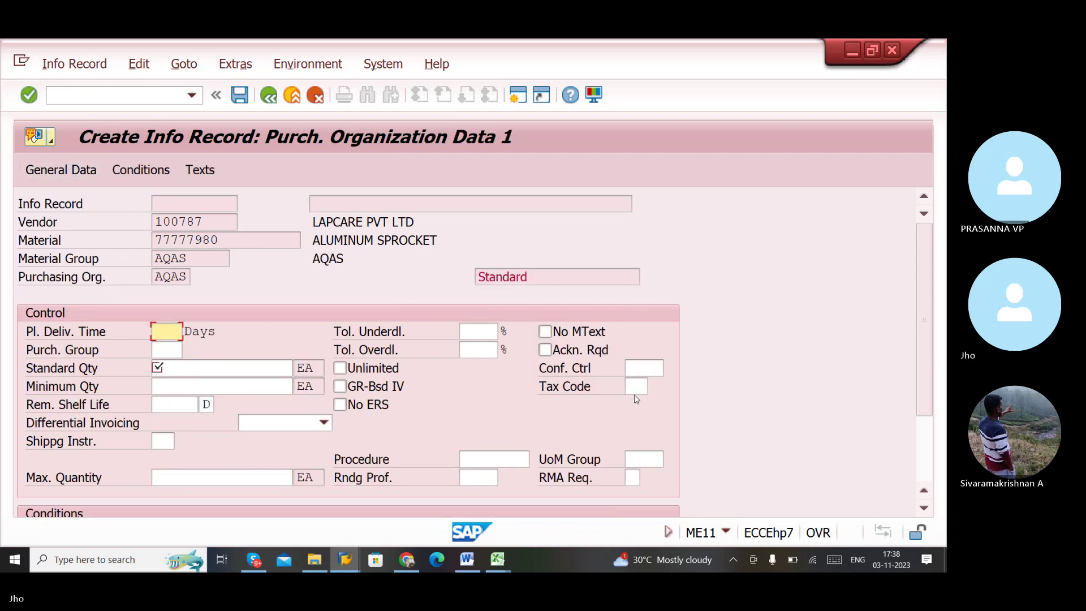
- Enter tax code QI, a planned delivery time of 7 days and a standard quantity of 10 in the info record
click(638, 388)
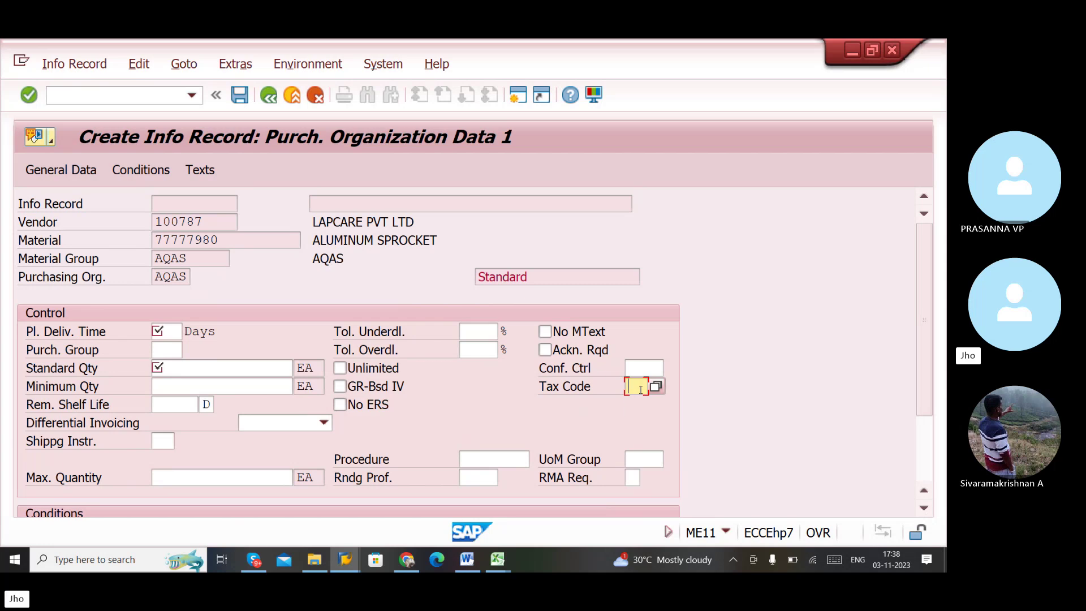
text(Q)
click(641, 415)
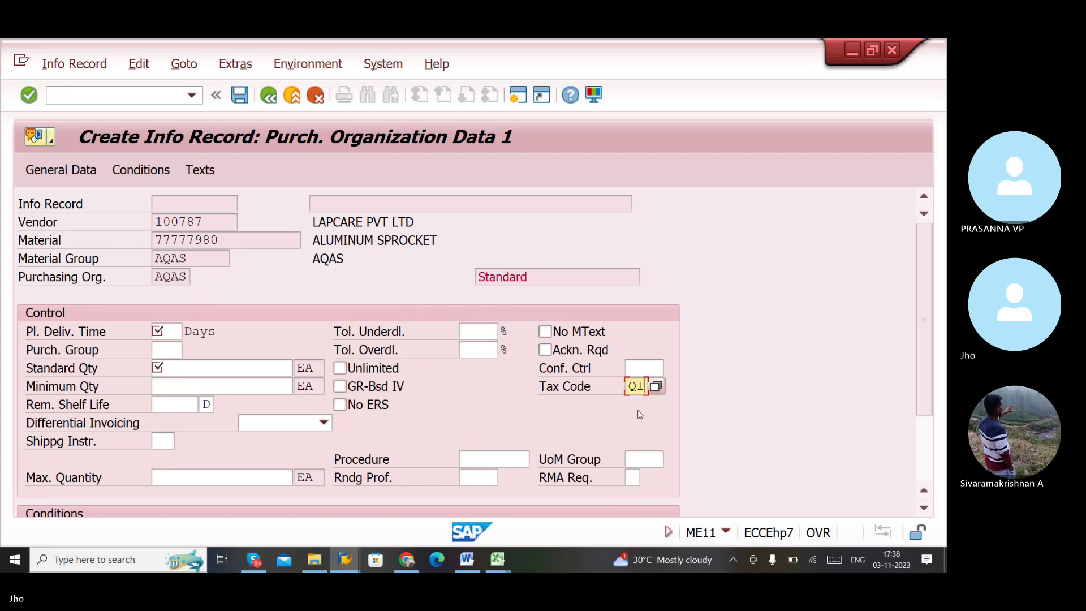
click(160, 332)
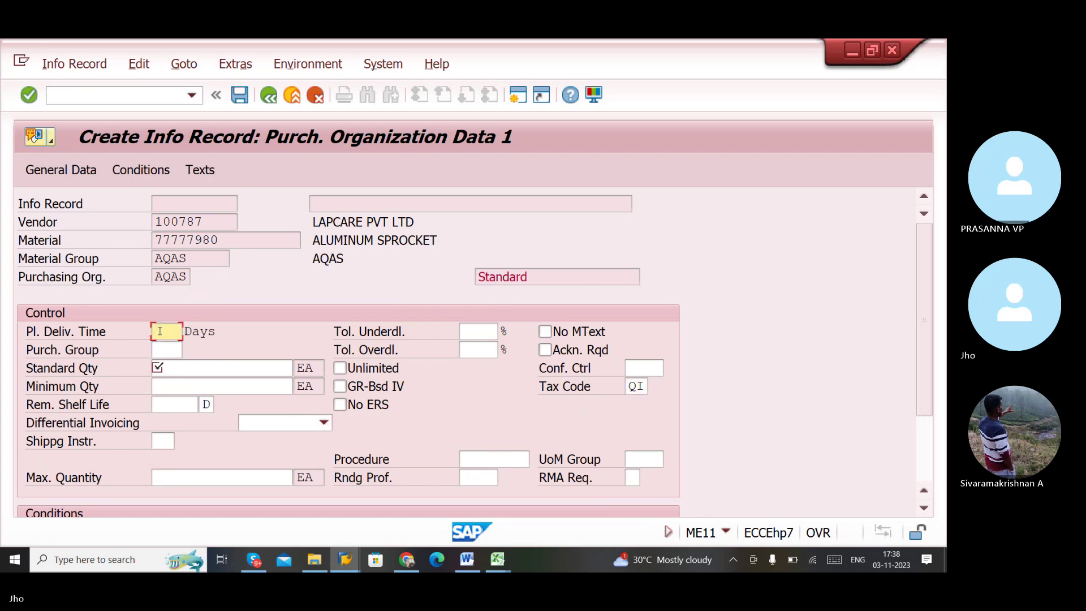
text(7)
click(167, 366)
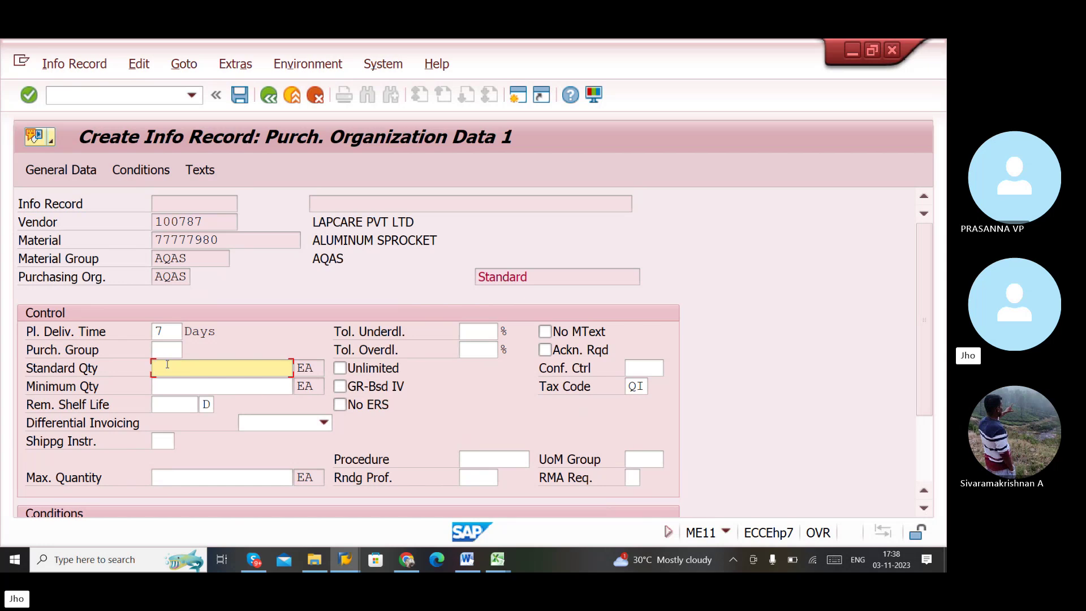
text(1)
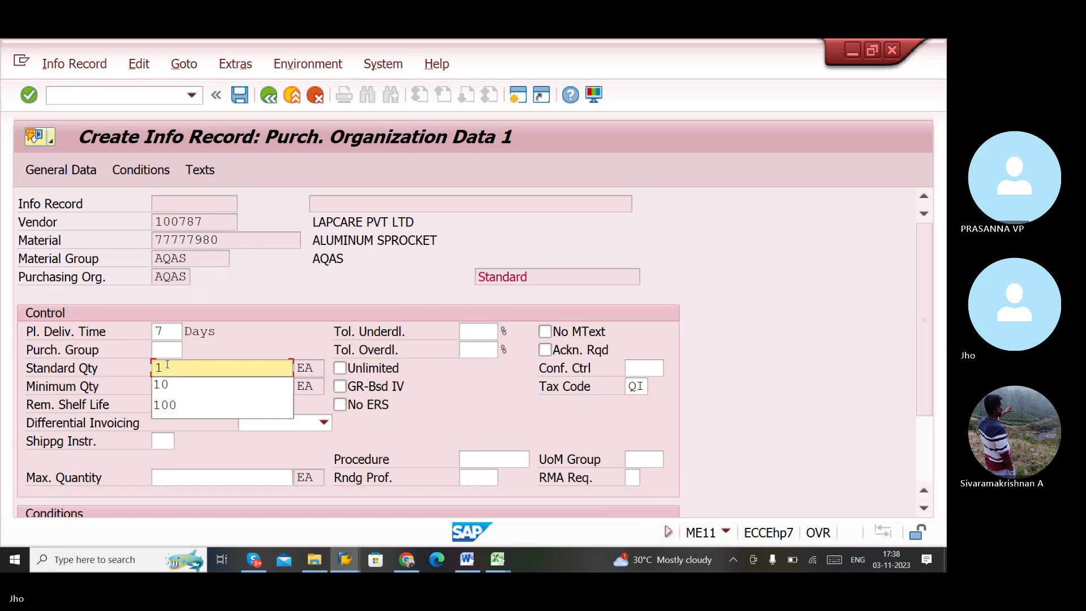
text(0)
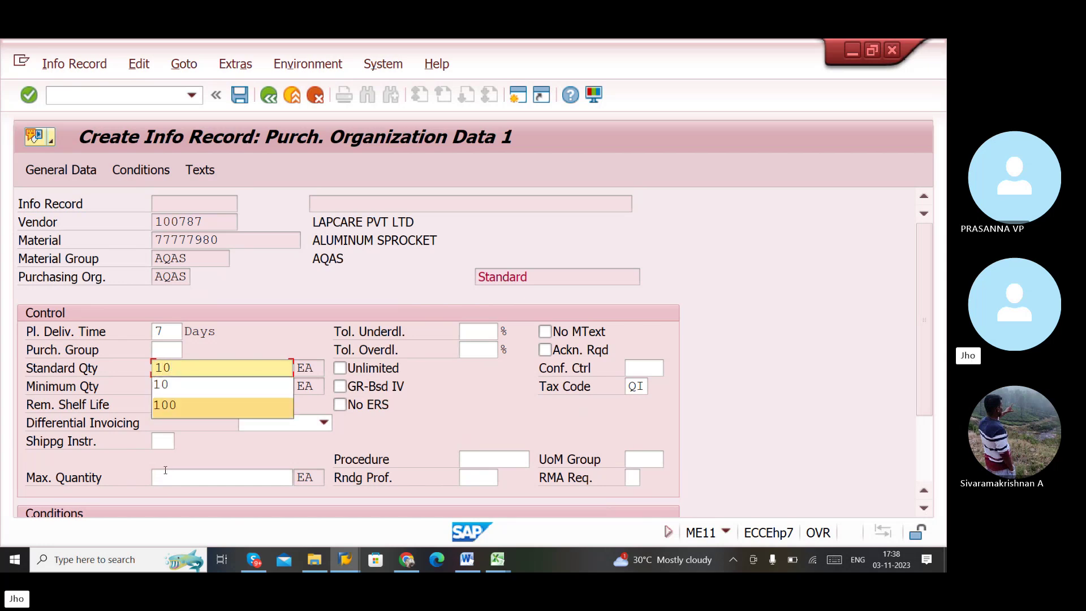
- Set the net price to 100 INR and the purchasing group to AQA, and save the info record
click(207, 450)
scroll(207, 449, down, 1)
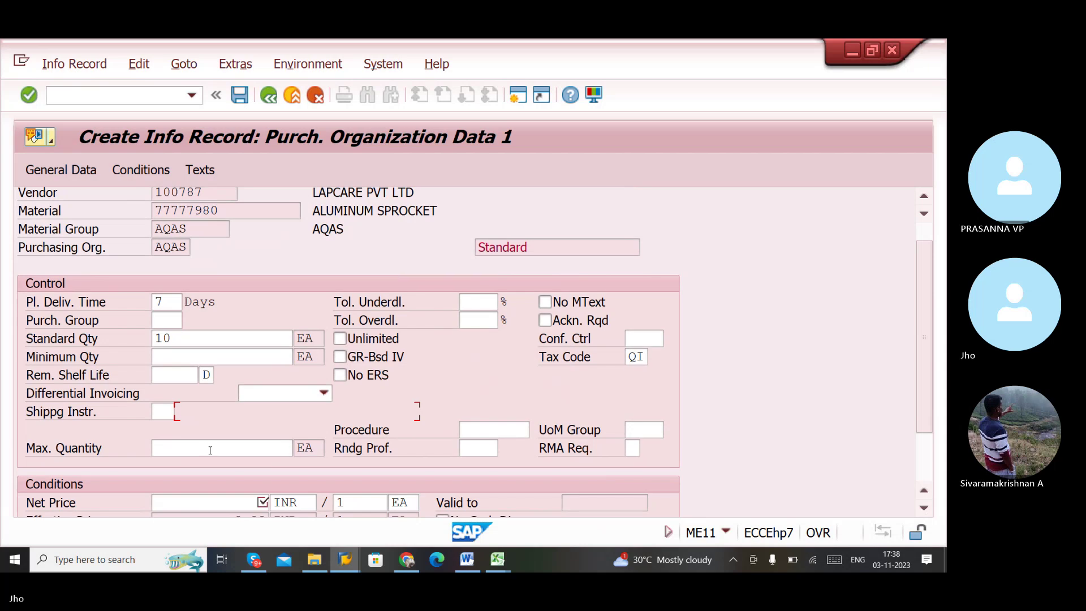
click(237, 502)
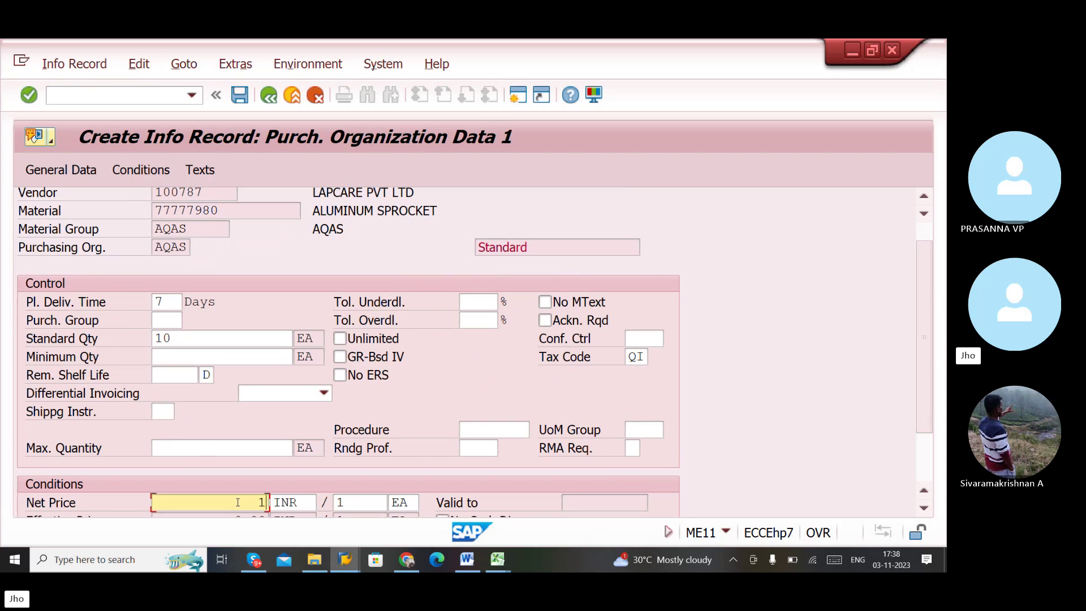
text(100)
key(Return)
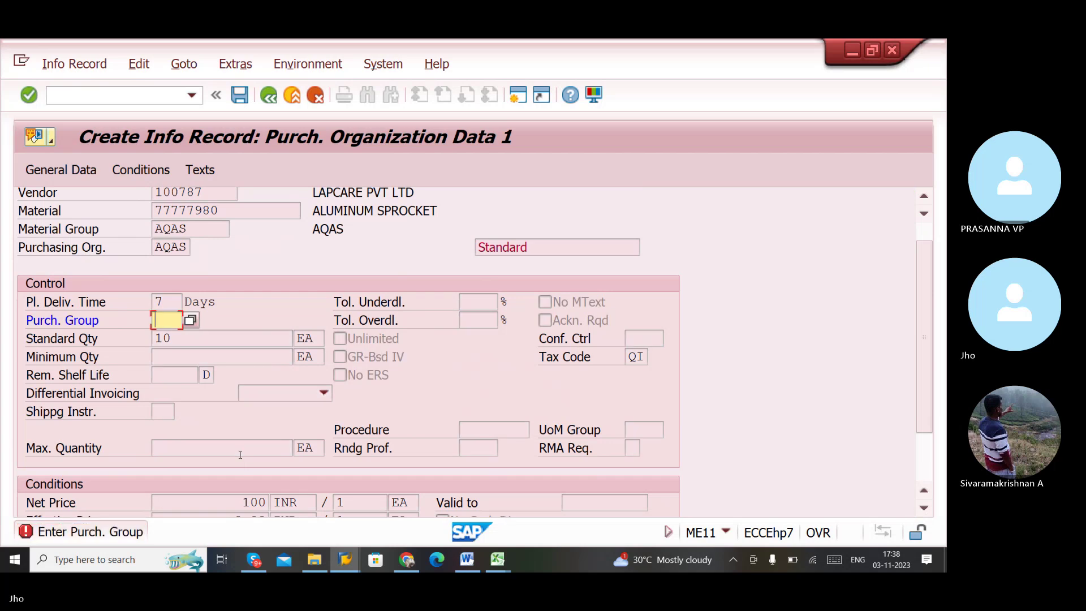
text(AQA)
key(Return)
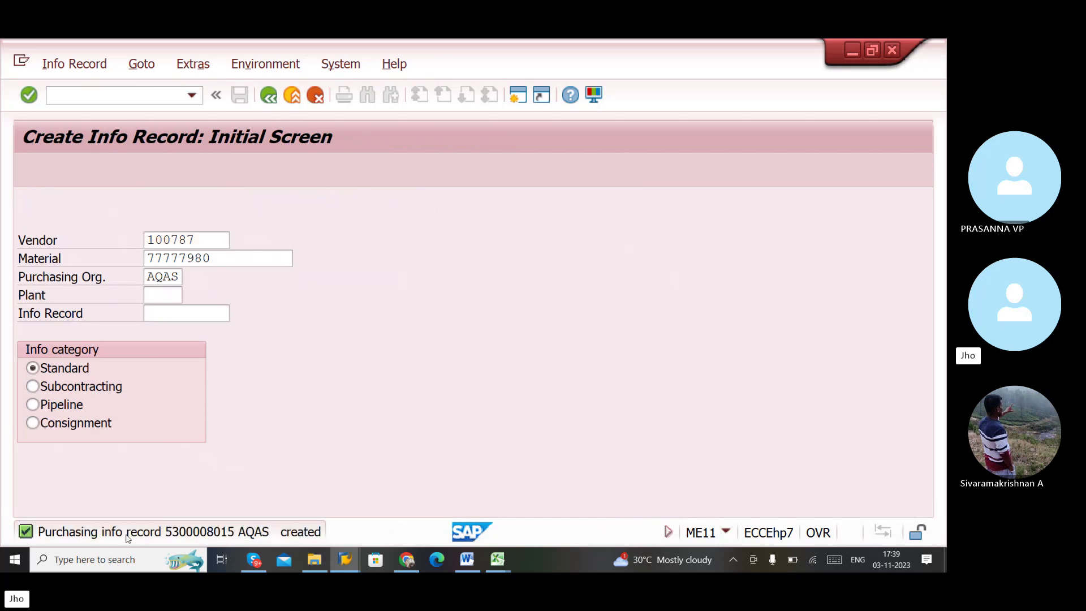
- Open the creation message's details and copy the new info record number
double_click(127, 537)
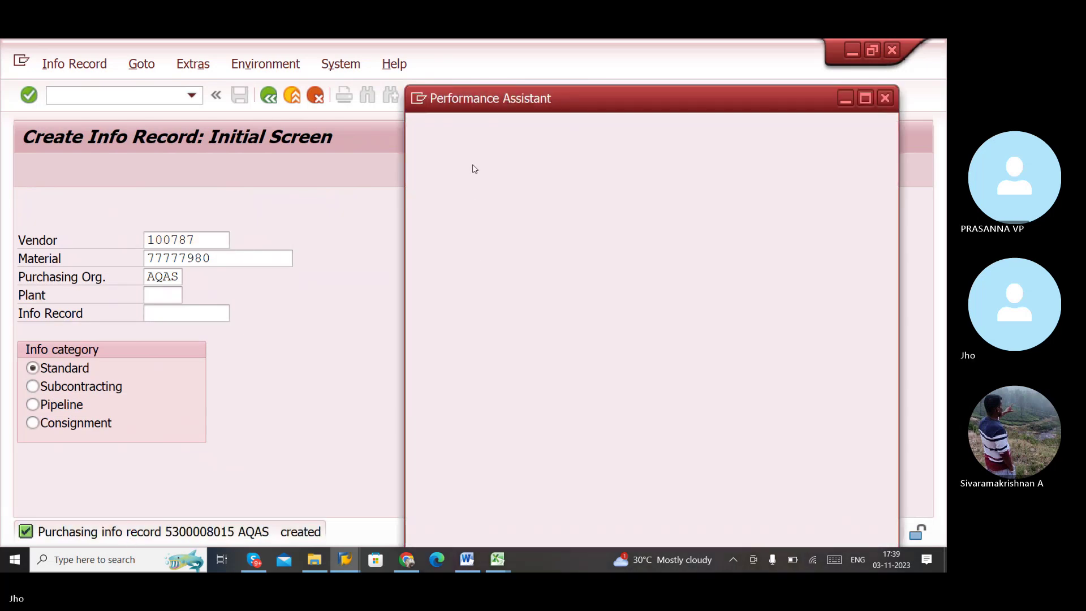
key(Escape)
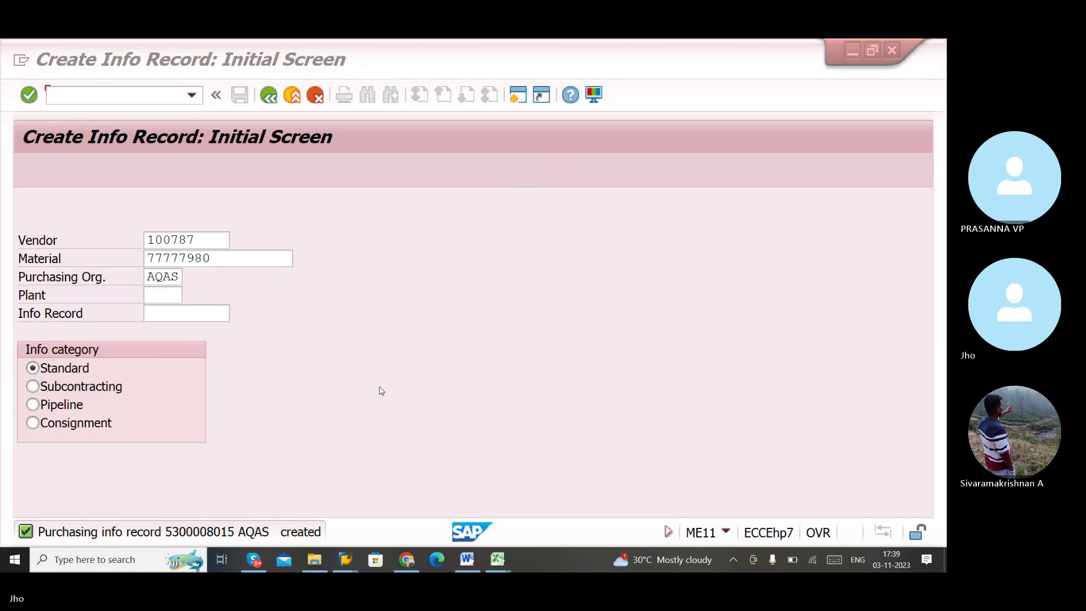
key(alt+Tab)
key(alt+Tab)
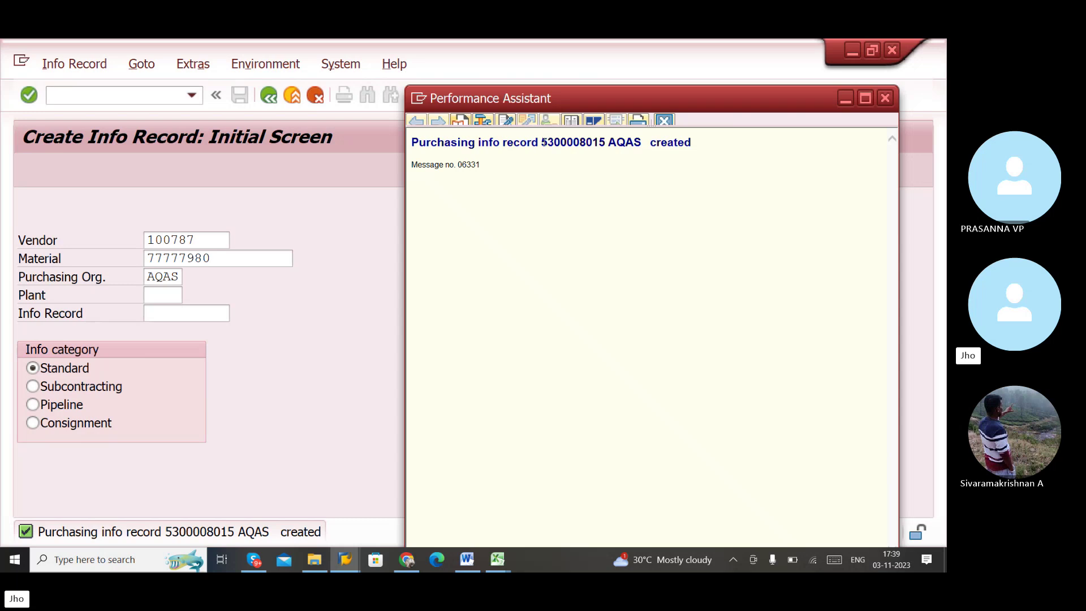
drag(542, 141, 605, 142)
key(ctrl+c)
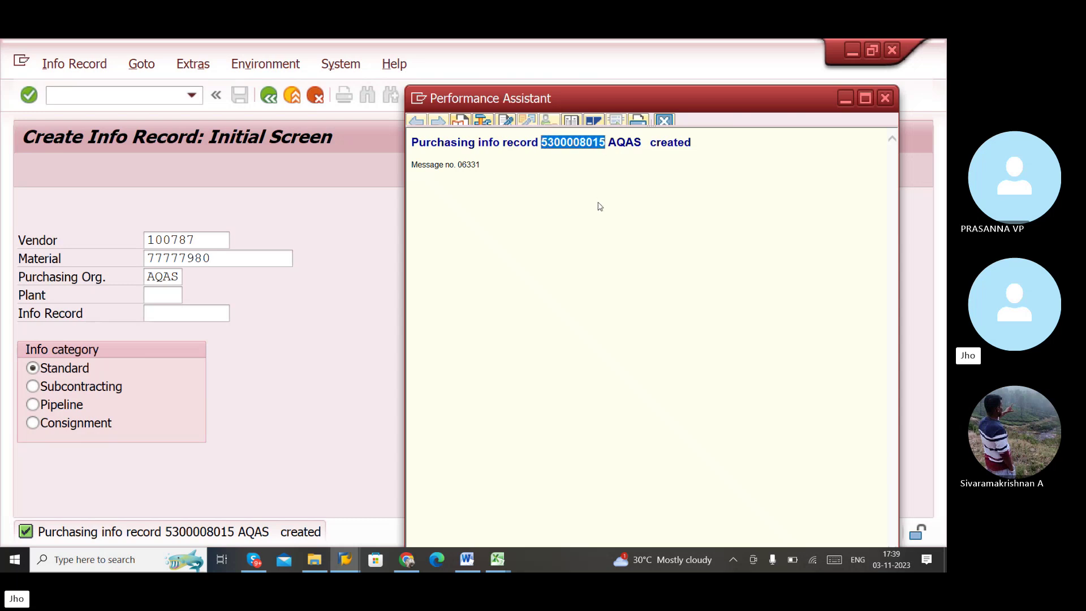
- Label cell H4 of the Excel sheet PIR, paste the info record number into I4 and widen column I to fit it
click(498, 558)
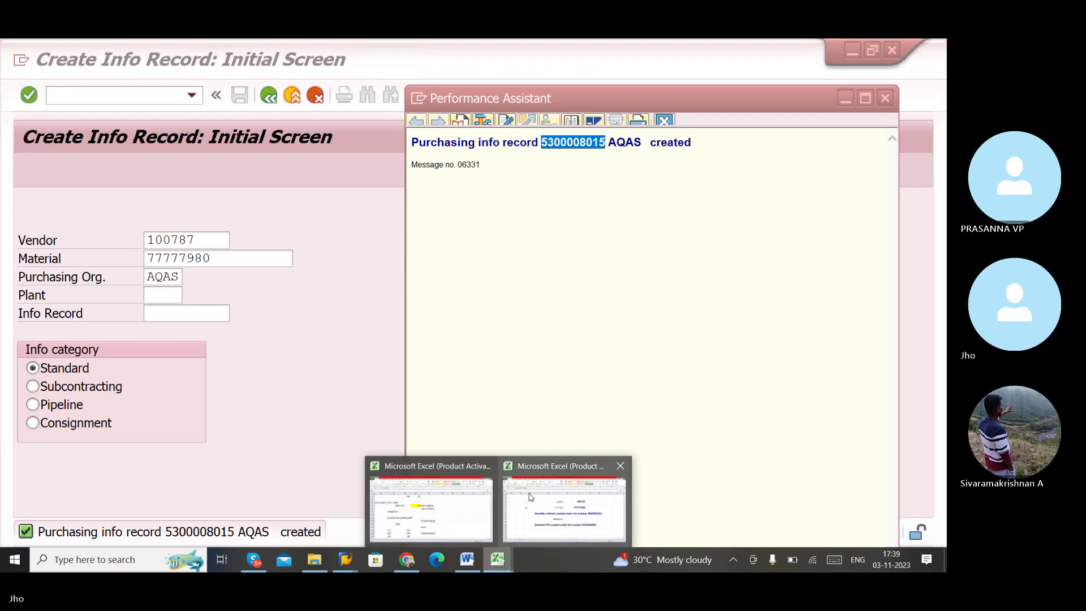
click(531, 497)
click(699, 273)
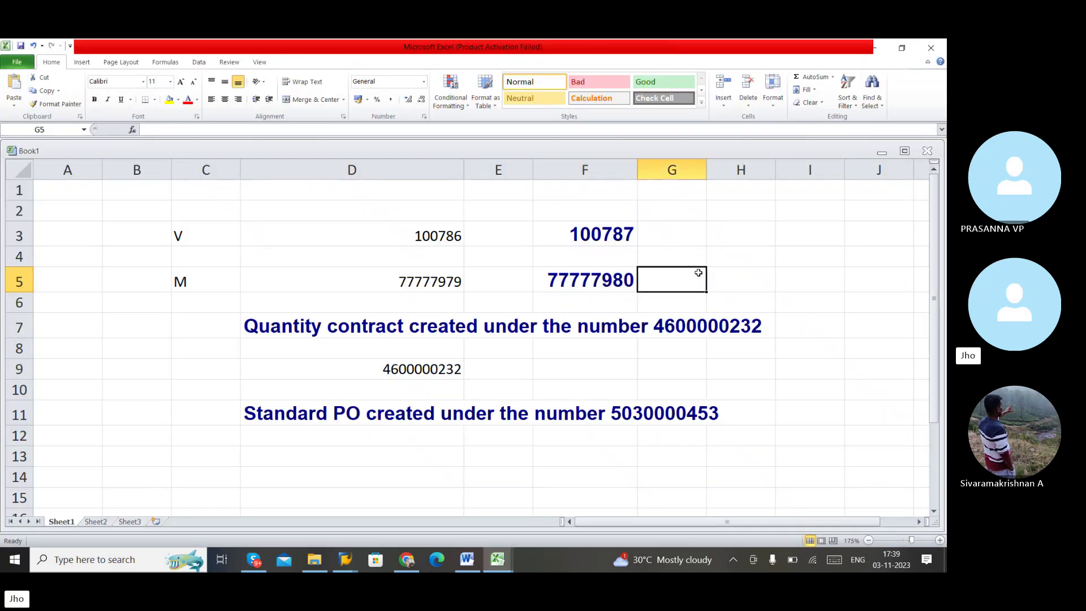
click(722, 250)
text(P)
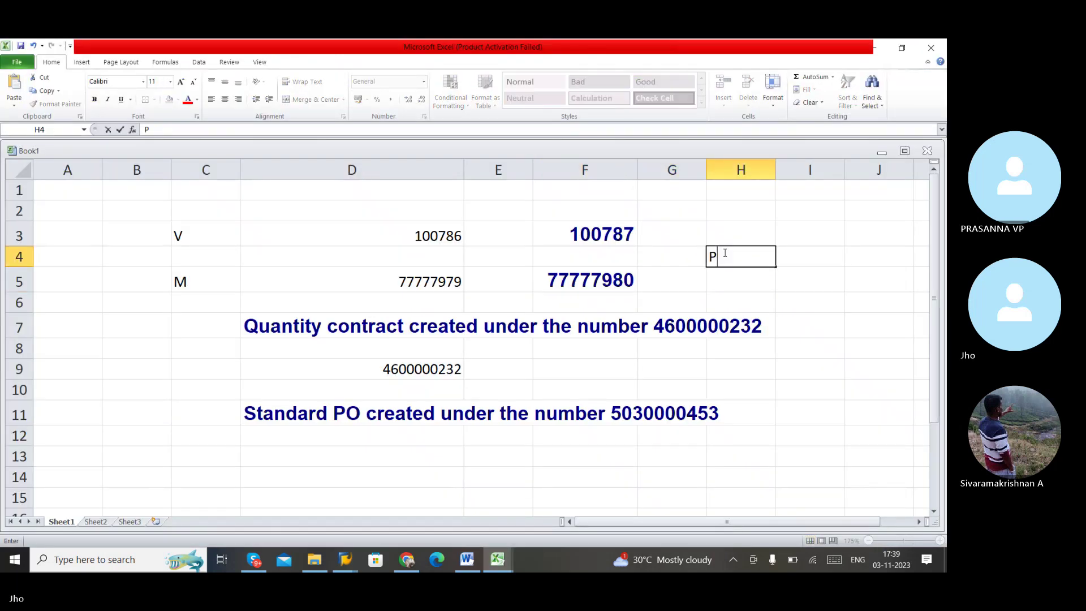
text(IR)
key(Tab)
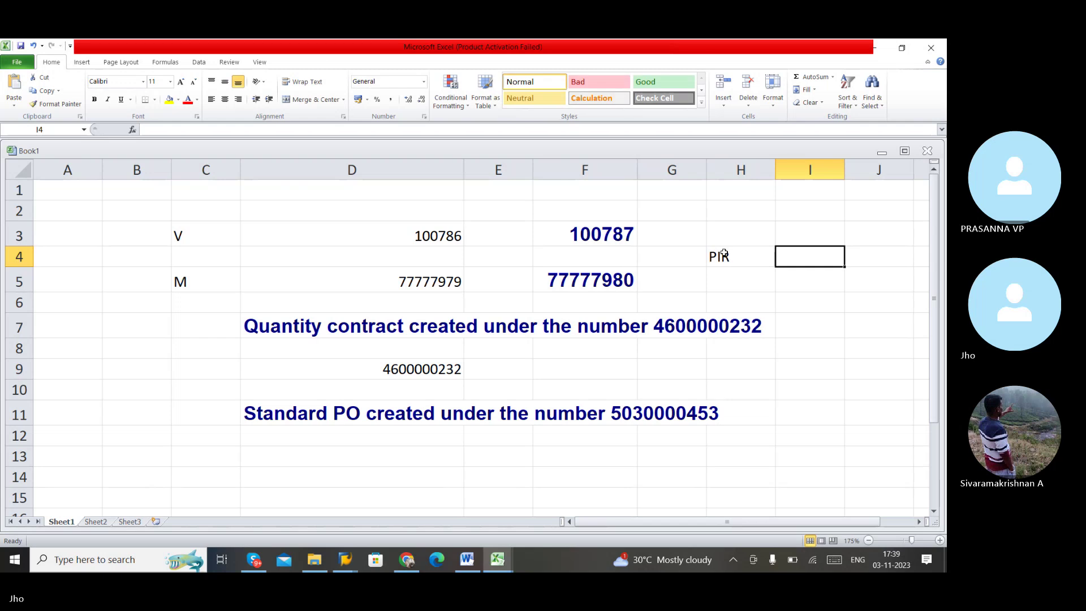
key(ctrl+v)
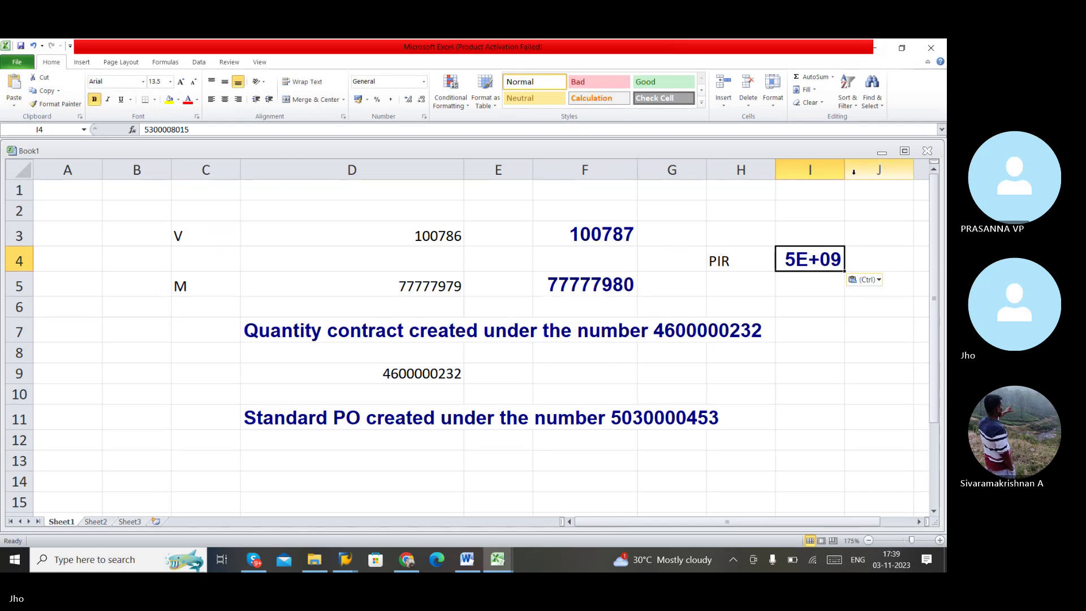
drag(845, 170, 916, 169)
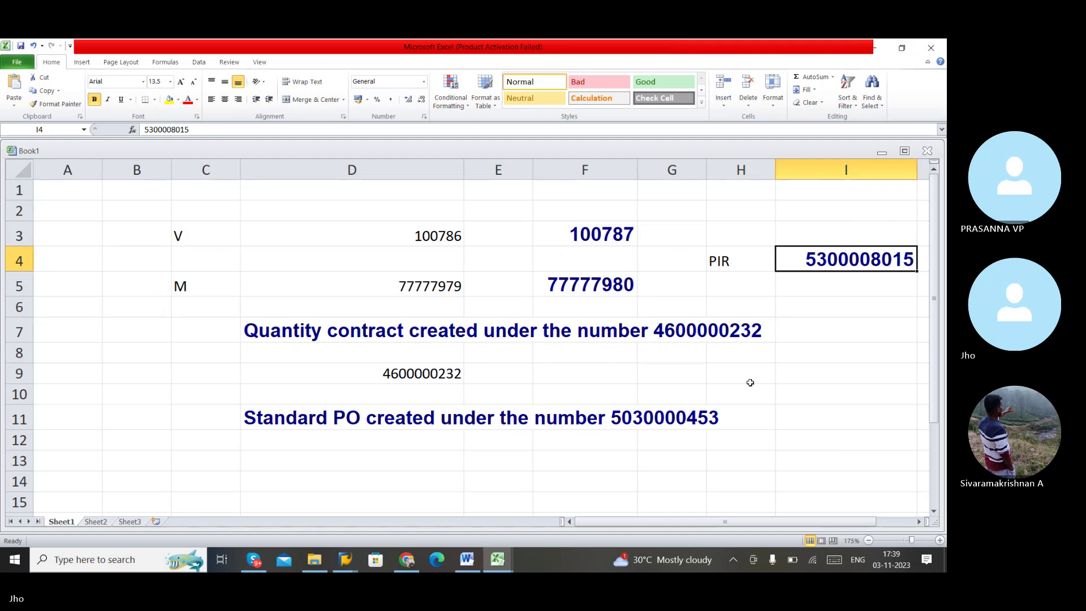
- Switch to the SAP Easy Access session and start creating a contract with transaction ME31K
key(alt+Tab)
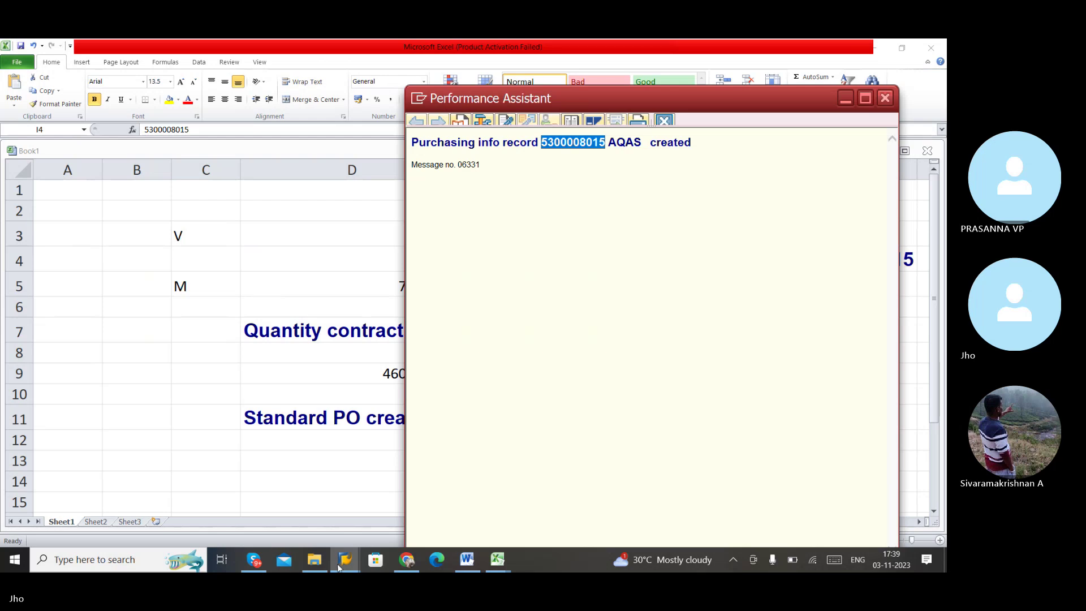
mouse_move(346, 561)
click(241, 517)
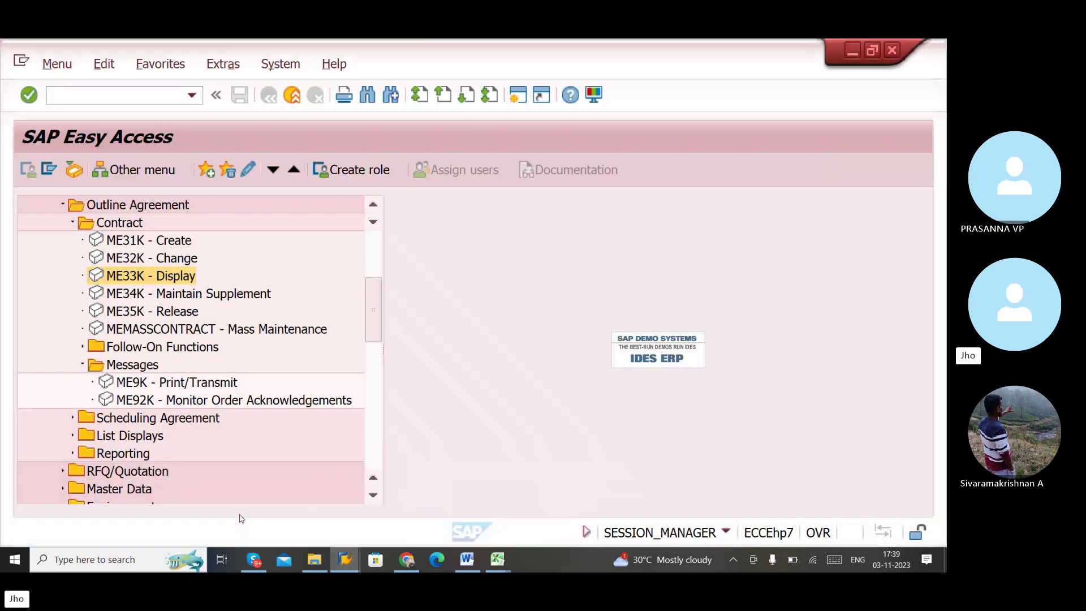
double_click(103, 242)
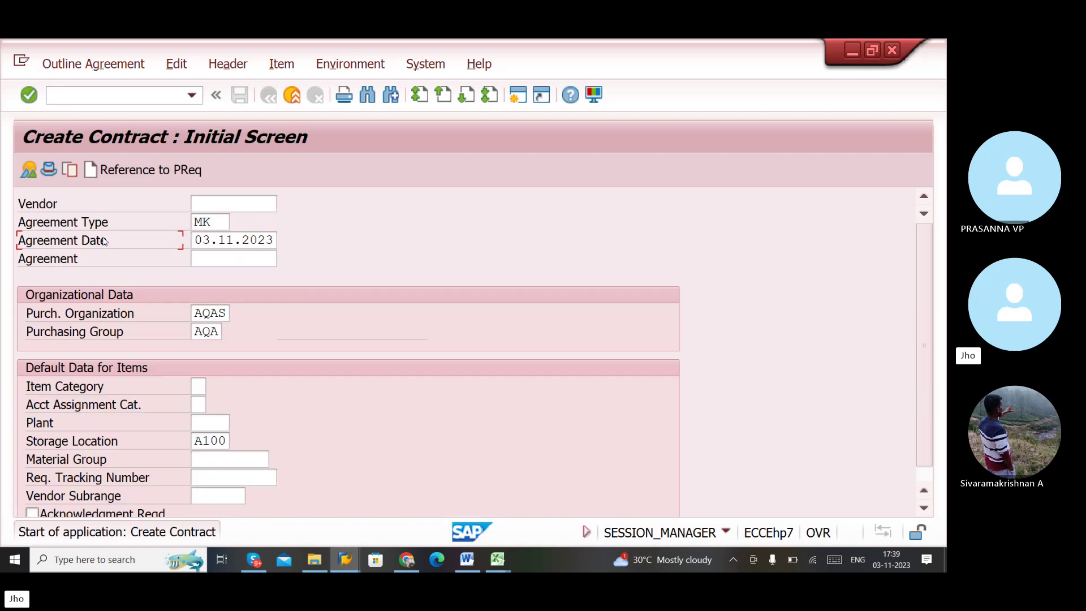
- Look up the new vendor number in cell F3 of the Excel sheet and enter it as the contract's vendor in SAP
click(221, 204)
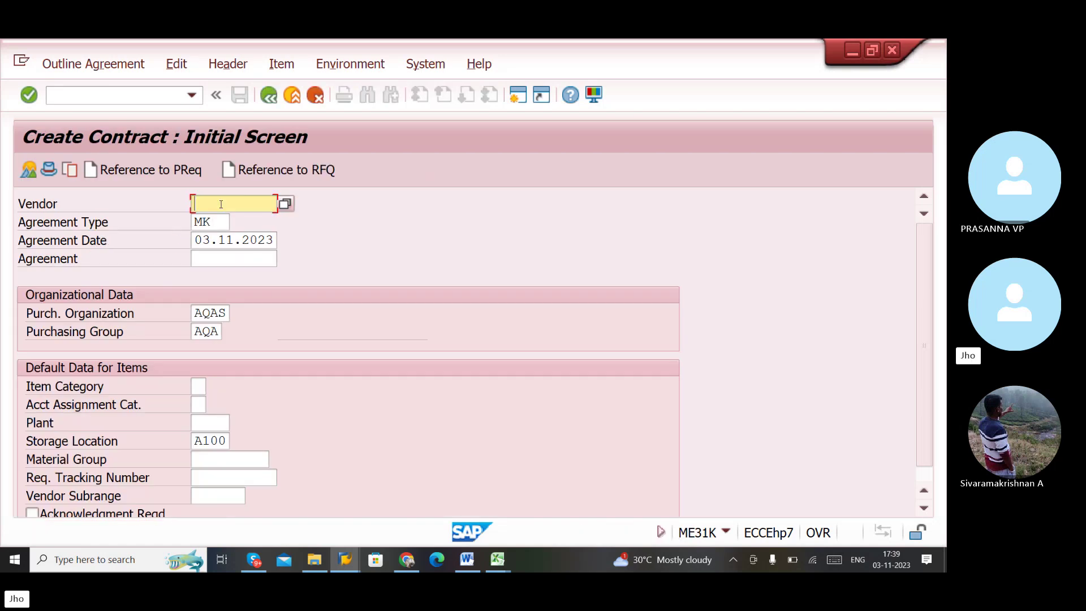
mouse_move(497, 559)
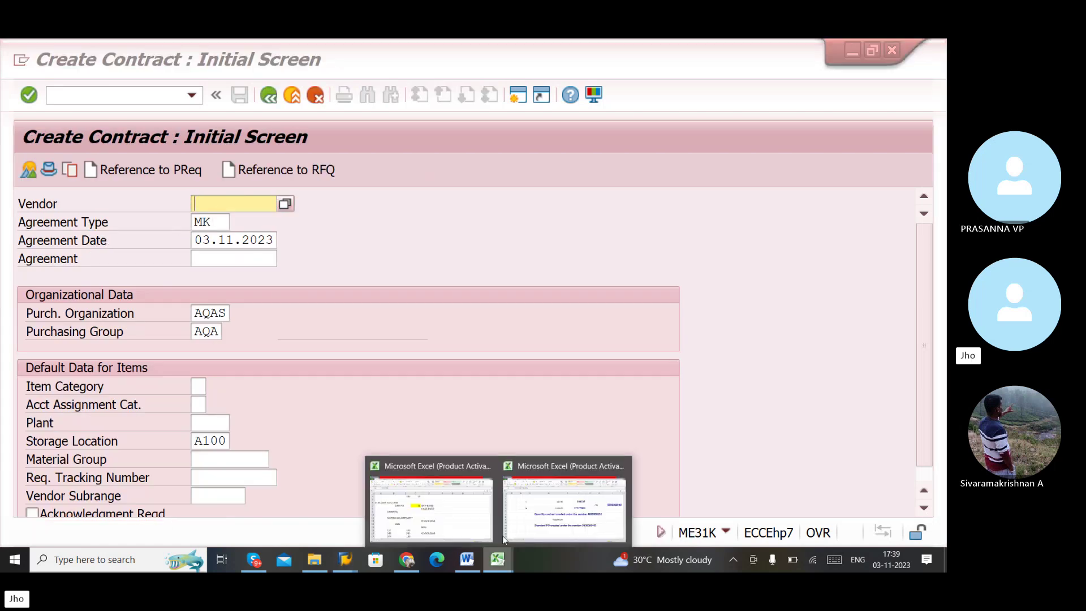
click(541, 475)
click(615, 234)
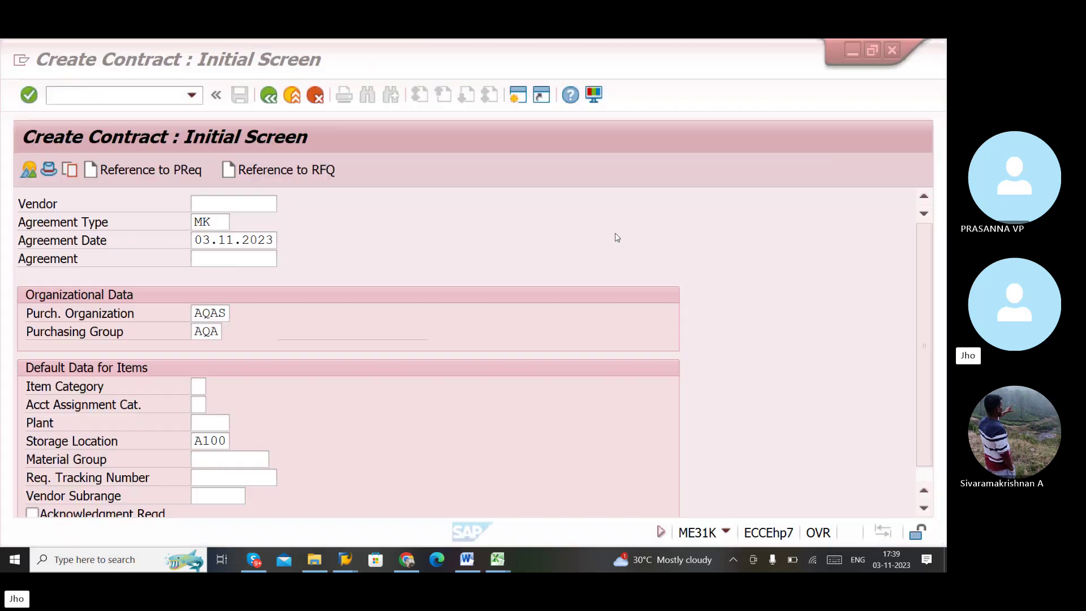
click(874, 48)
click(223, 205)
text(100787)
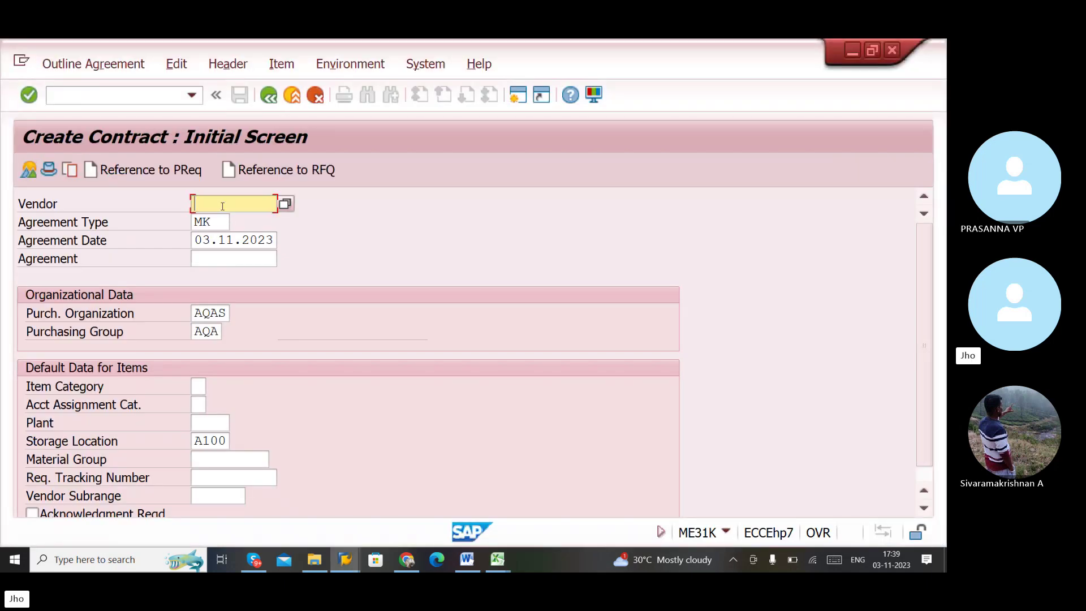
- Change the agreement type to WK (Value contract) from the list of document types and continue to the contract's header data
drag(217, 223, 131, 225)
key(Delete)
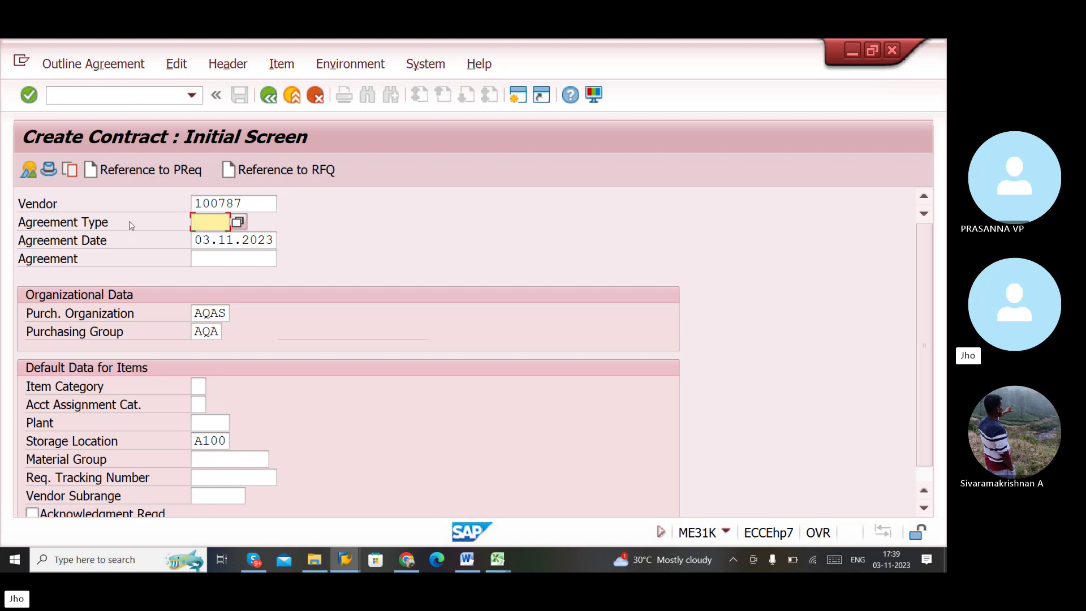
key(F4)
click(239, 222)
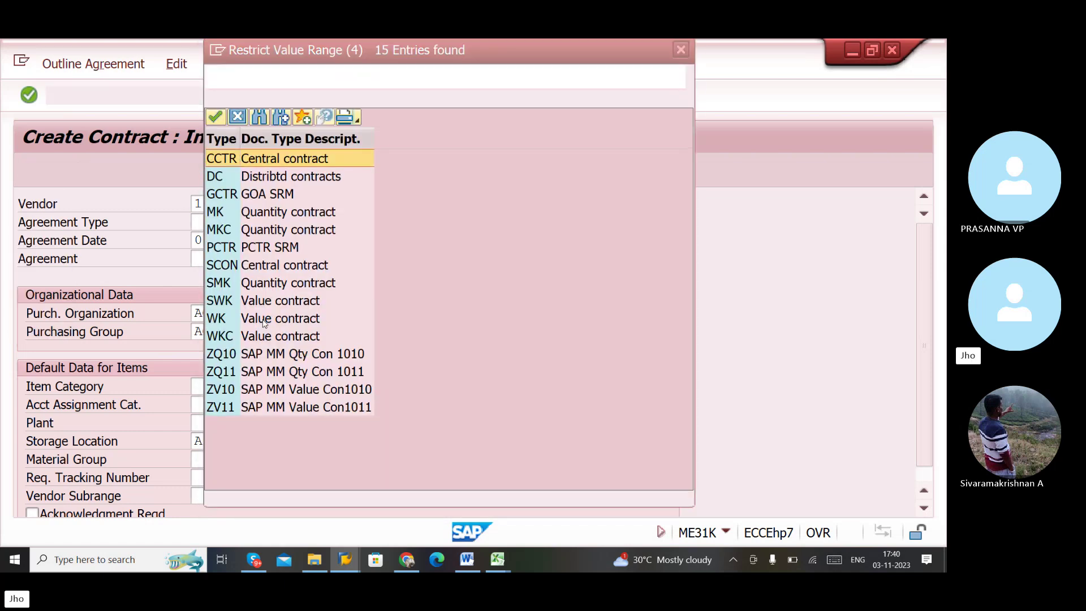
double_click(223, 323)
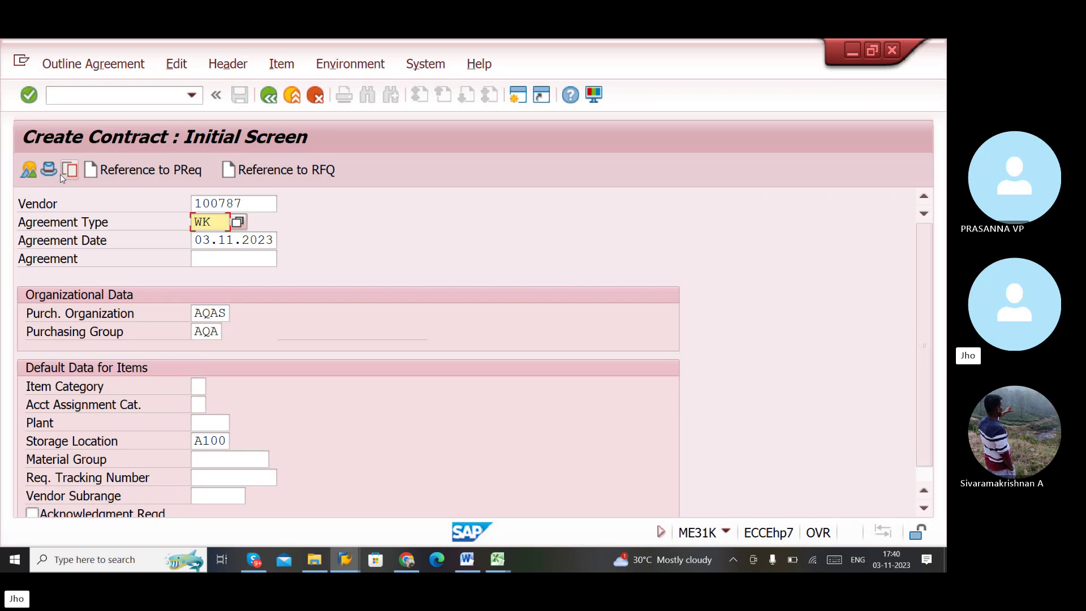
key(Return)
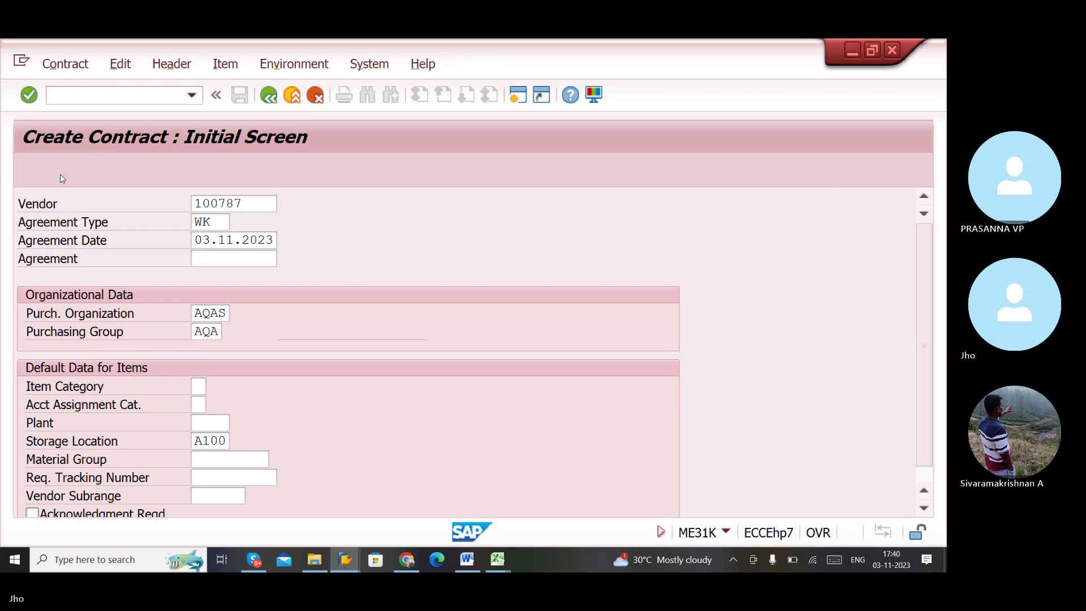
key(Return)
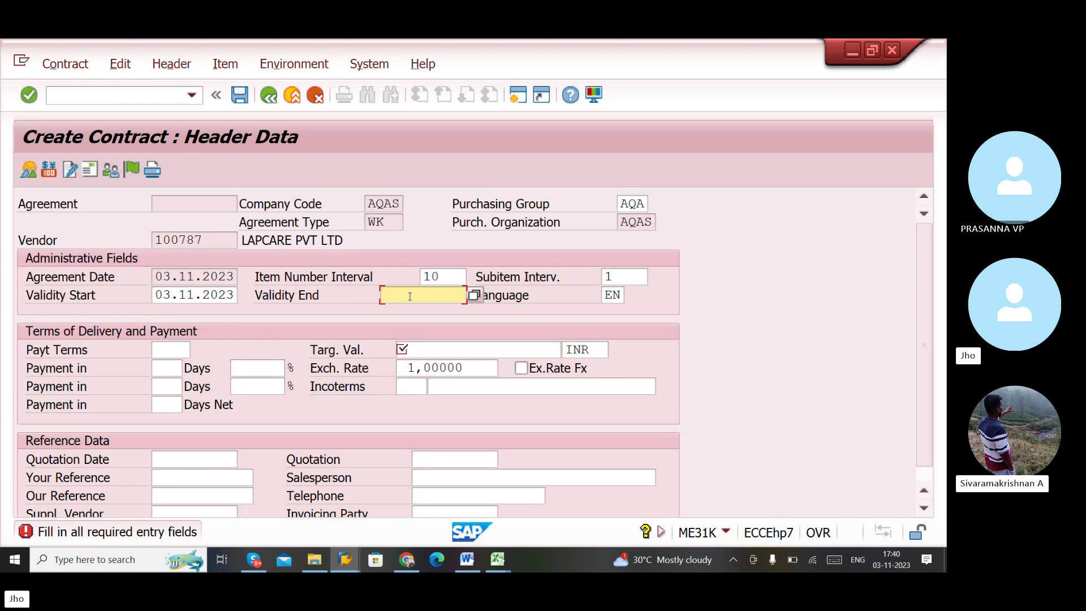
text(03.11,2023)
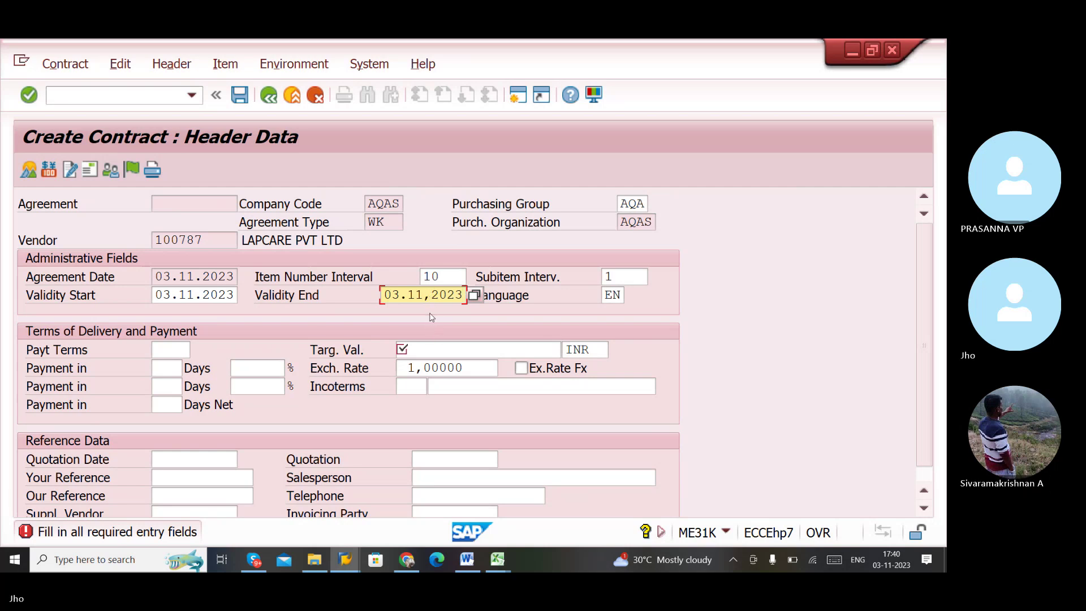
key(BackSpace)
text(.)
- Set the contract's validity end date to 03.11.2024 using the calendar
click(475, 295)
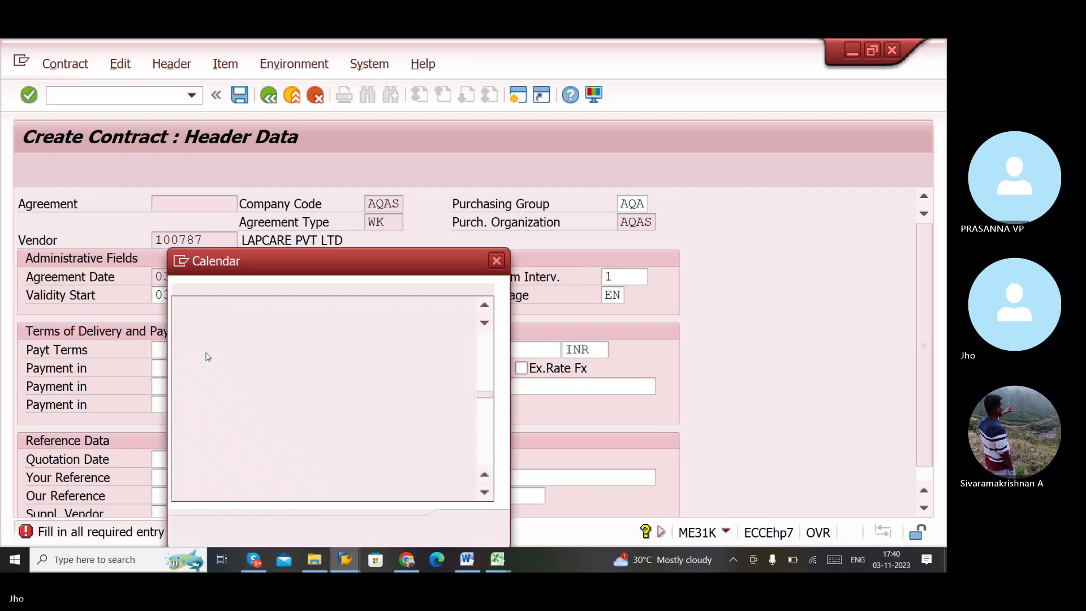
scroll(218, 399, down, 9)
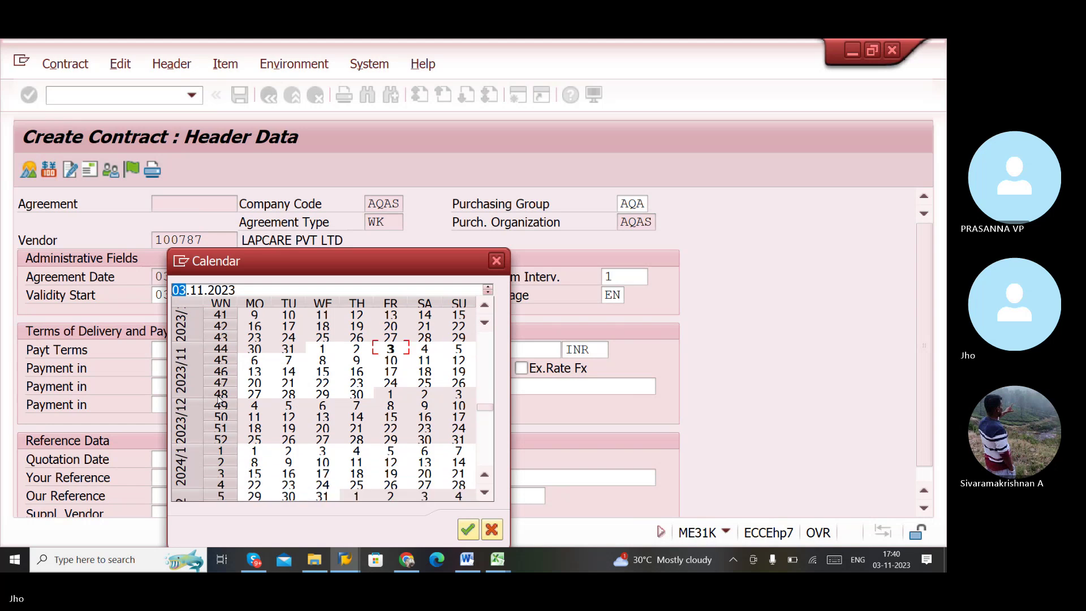
scroll(219, 400, down, 2)
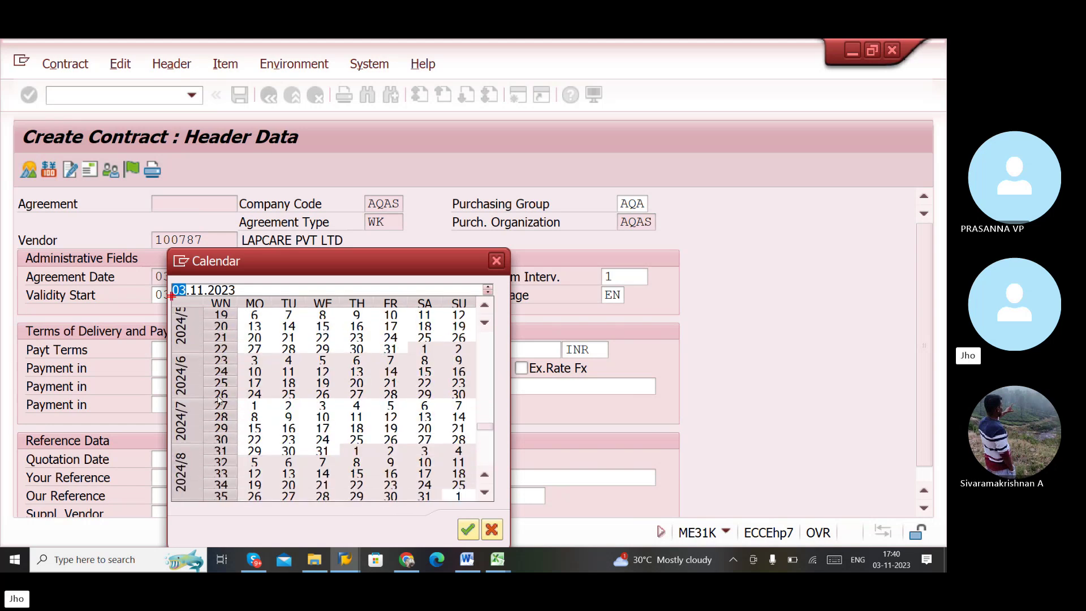
scroll(219, 399, down, 4)
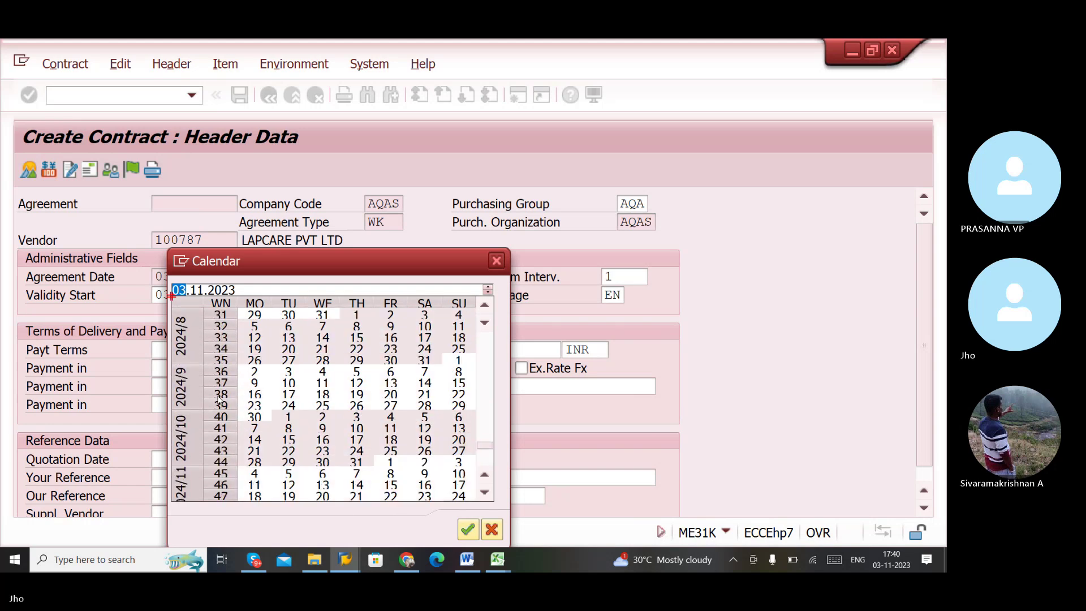
scroll(218, 399, down, 2)
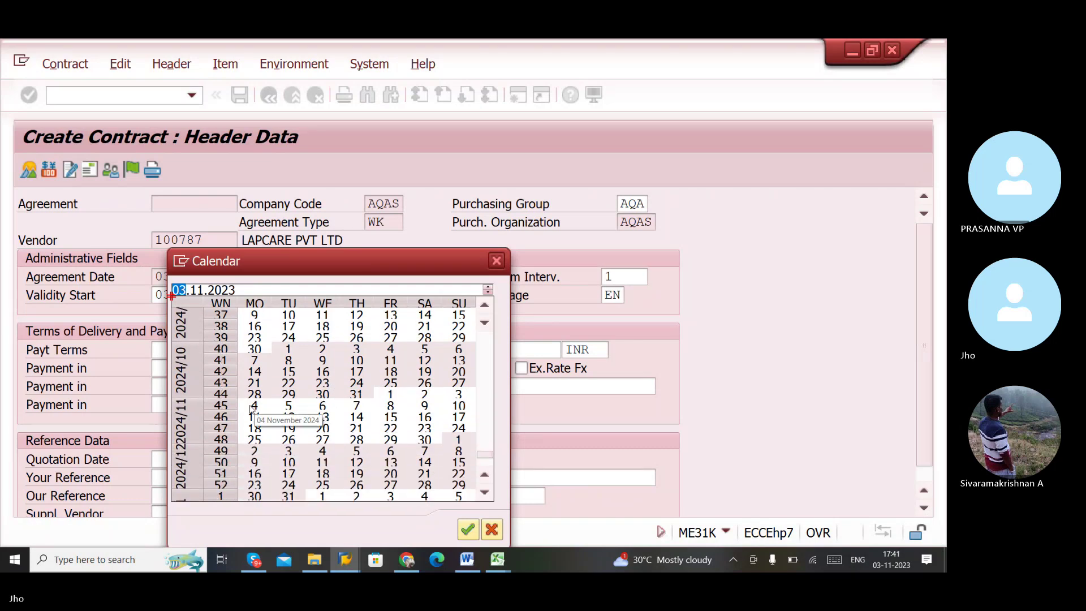
click(458, 394)
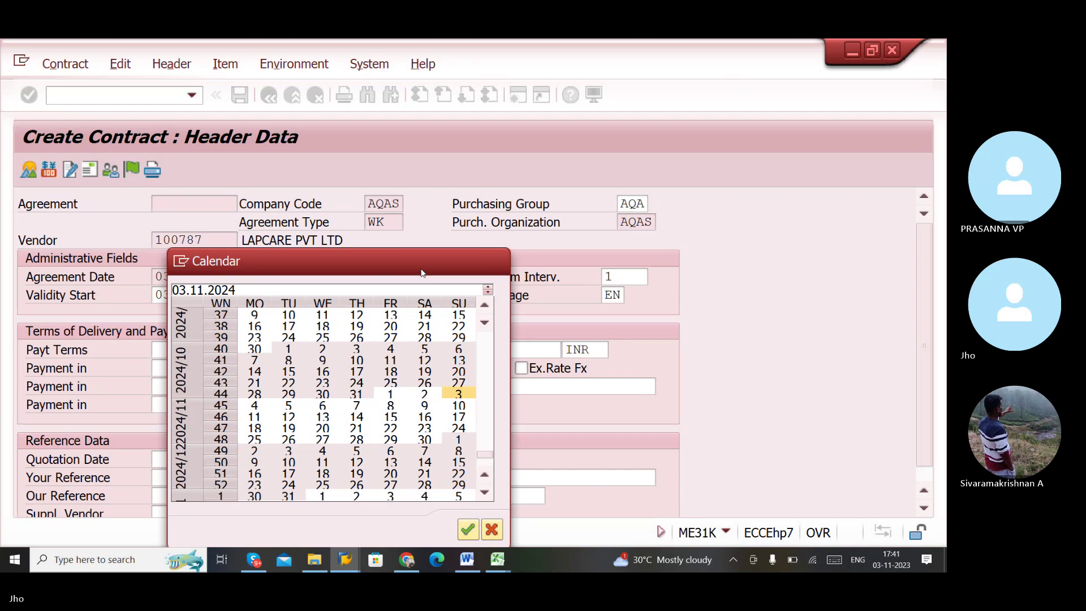
key(Return)
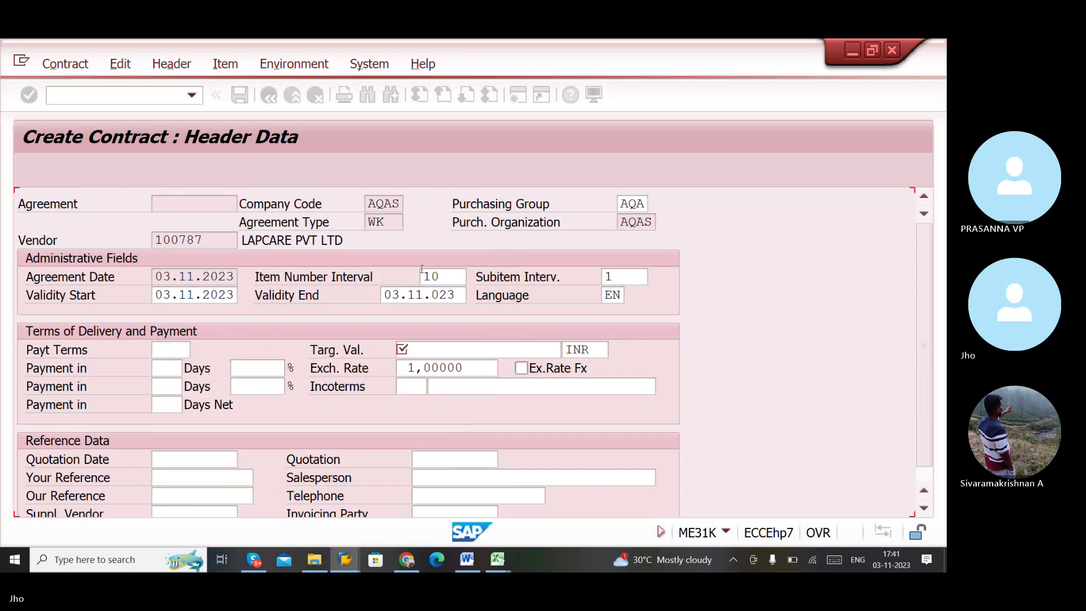
- Set the contract's target value to 50000 INR and continue to the item overview
click(445, 349)
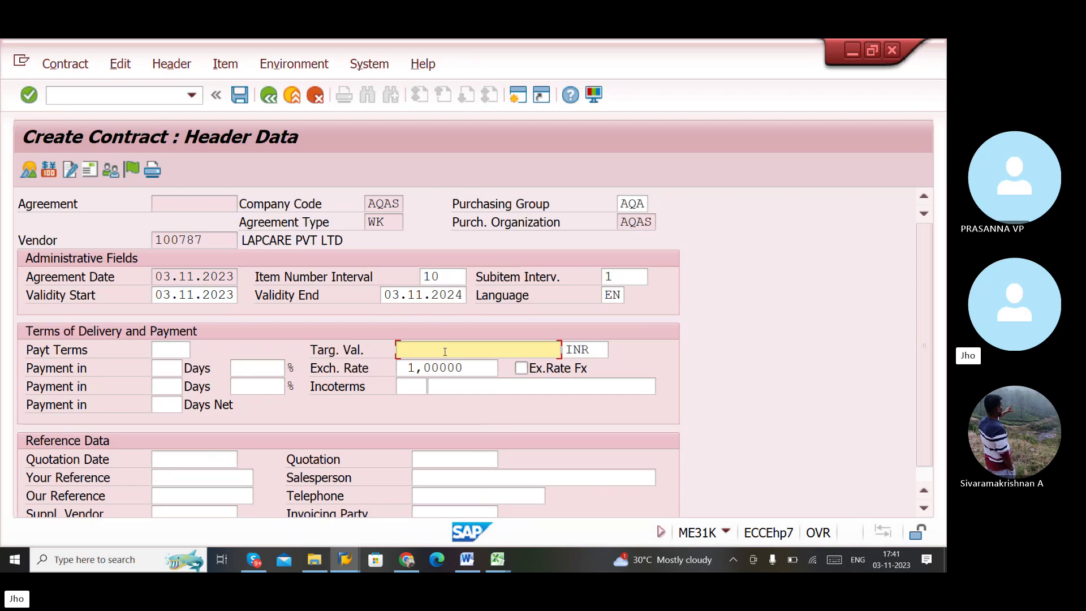
text(50000)
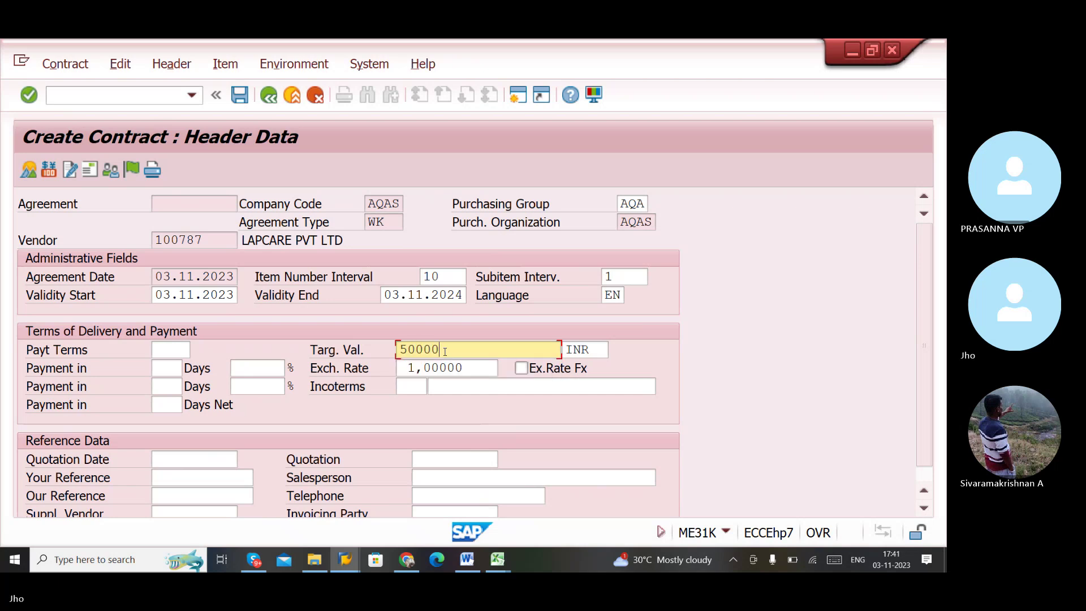
key(Return)
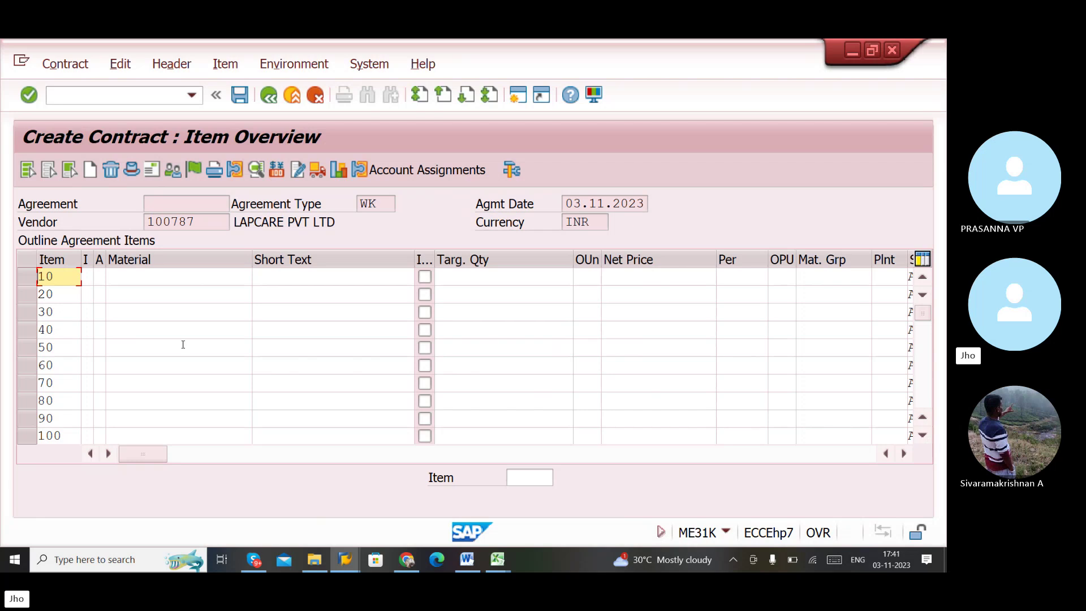
- Copy the material number 77777980 from cell F5 of the Excel sheet and enter it as the material of contract item 10 in SAP
click(160, 275)
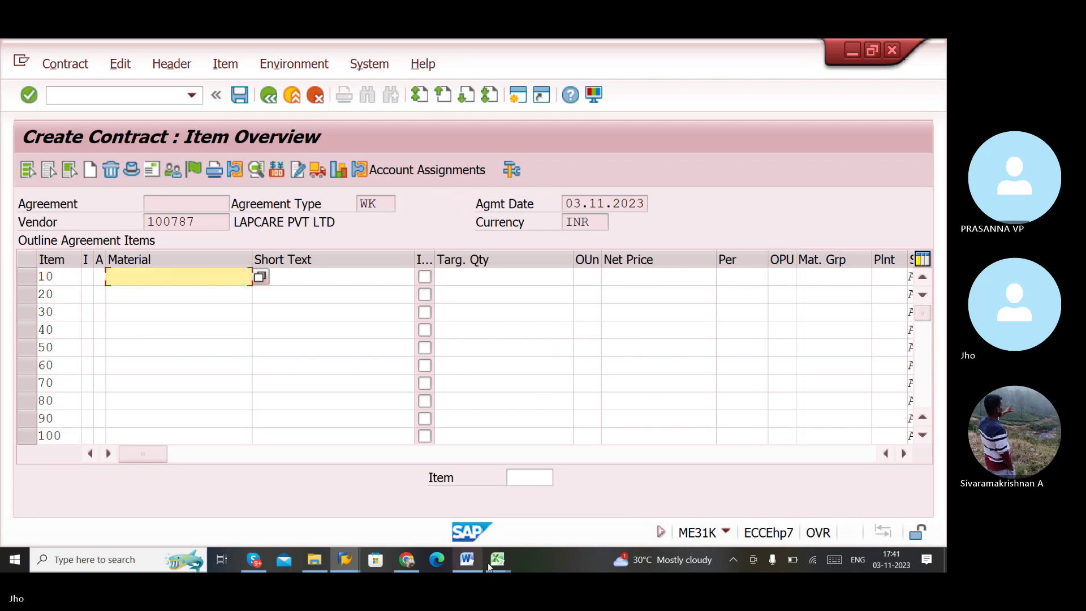
mouse_move(497, 559)
click(516, 526)
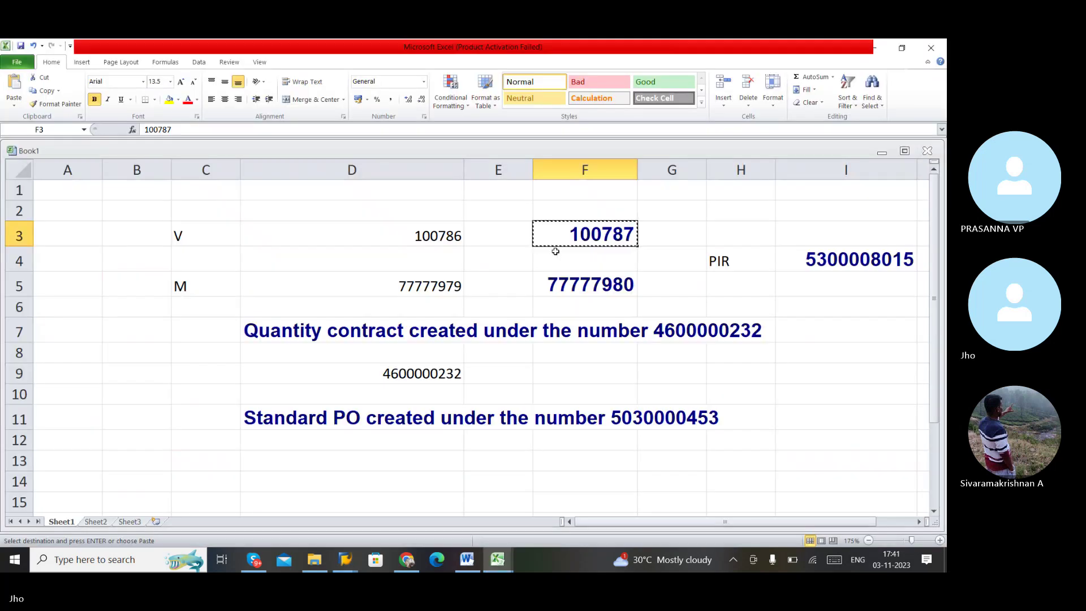
click(569, 285)
key(ctrl+c)
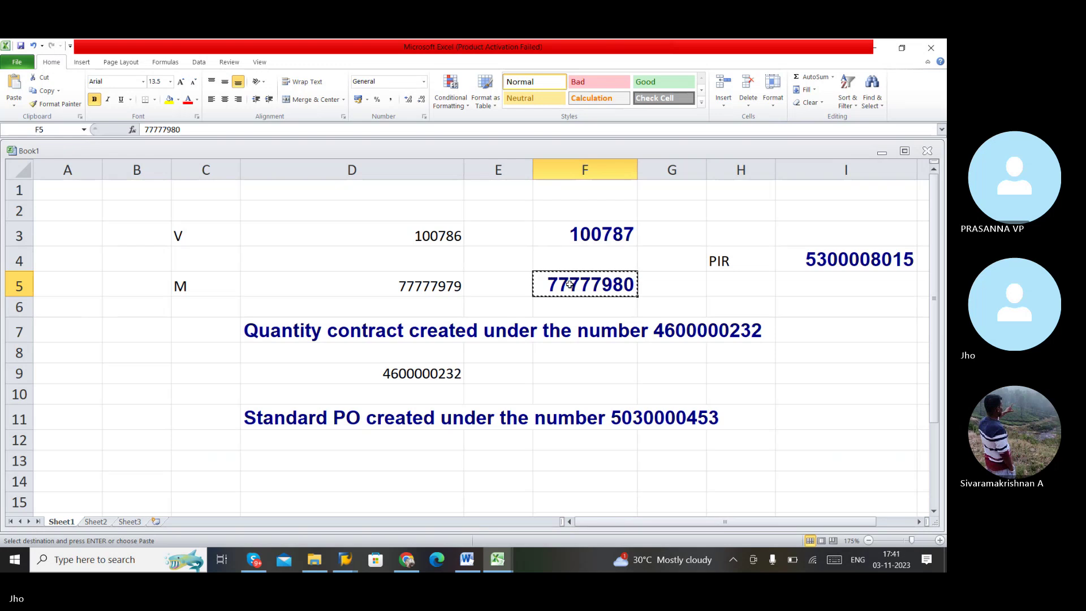
key(alt+Tab)
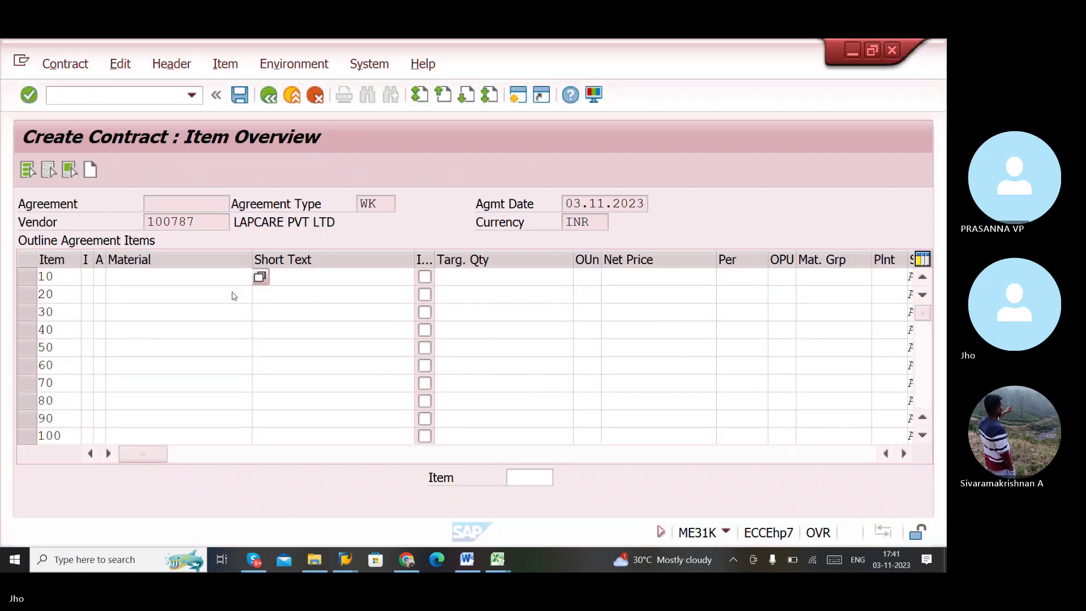
click(190, 277)
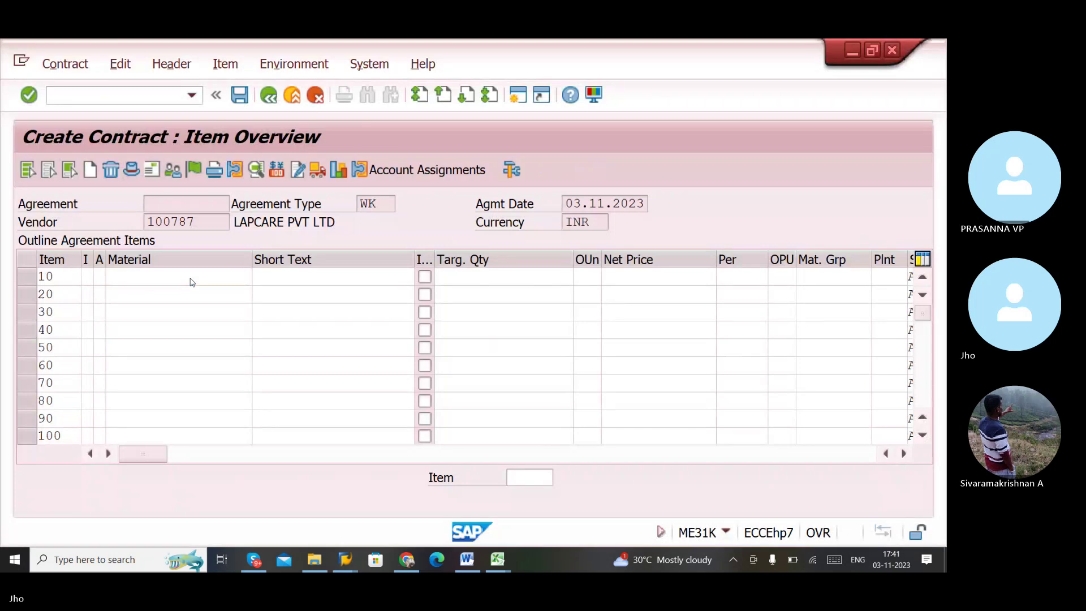
click(191, 278)
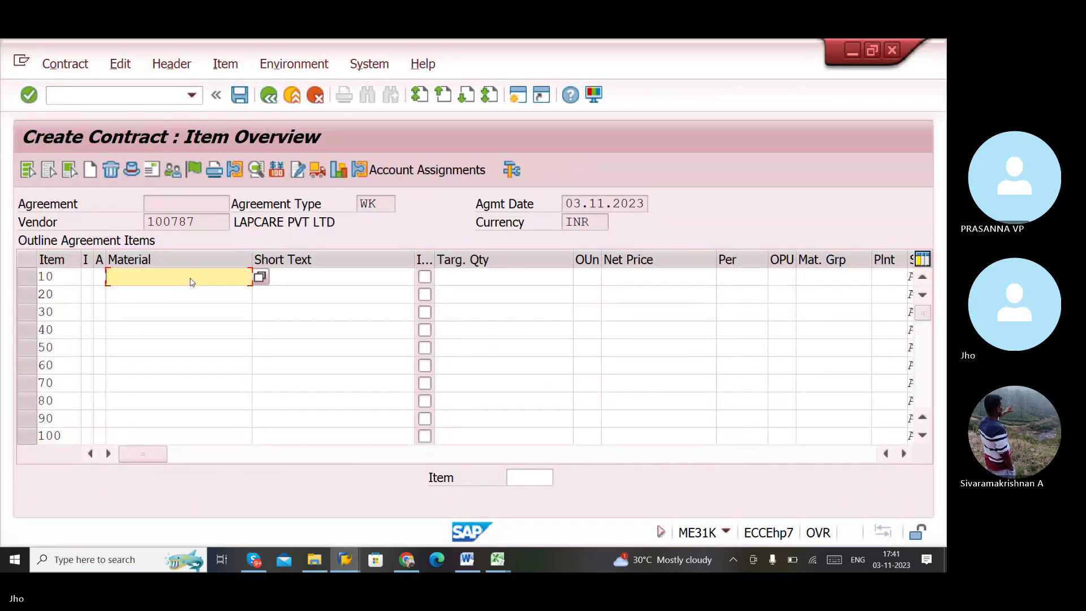
text(77777980)
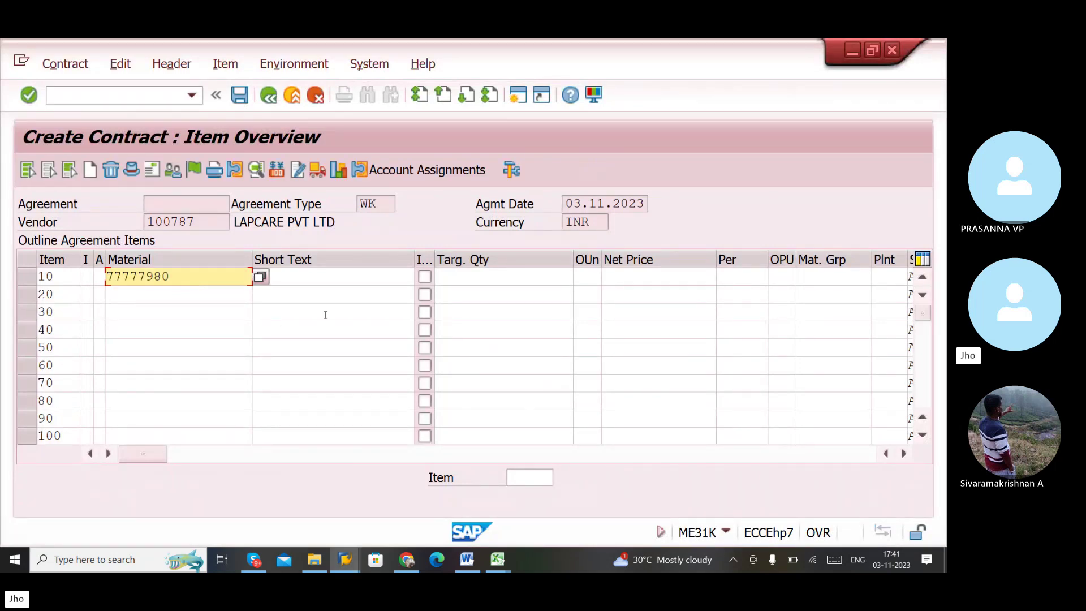
key(Return)
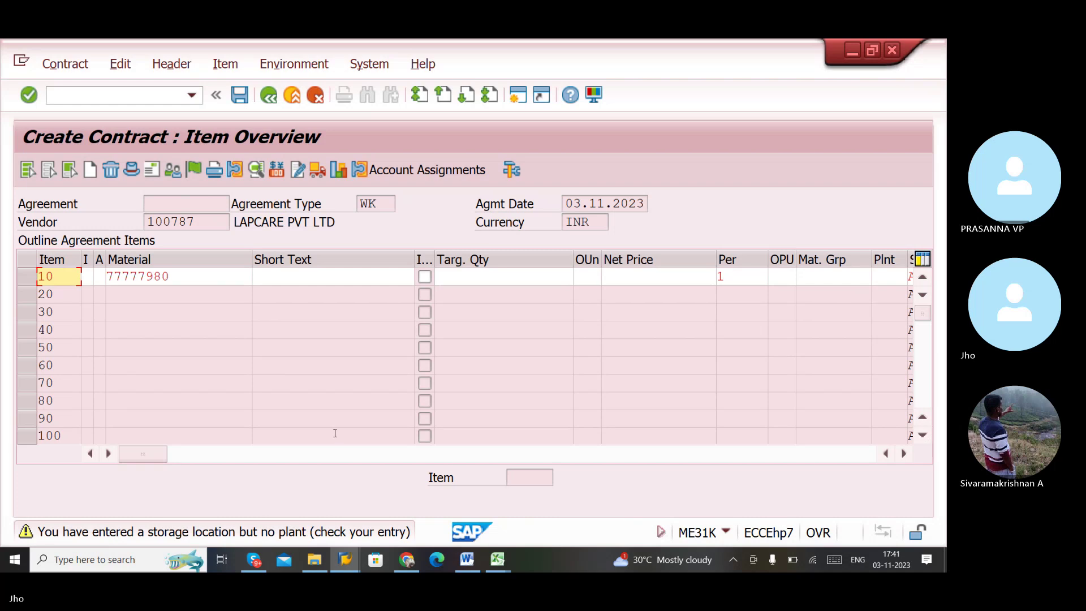
- Set the target quantity of contract item 10 to 100
click(476, 273)
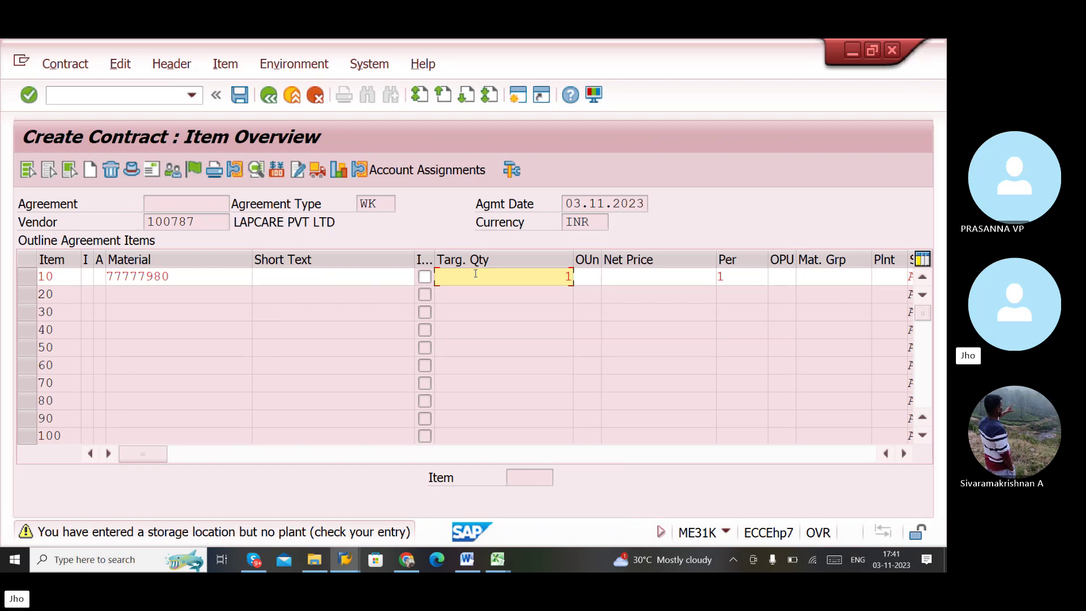
text(100)
key(Return)
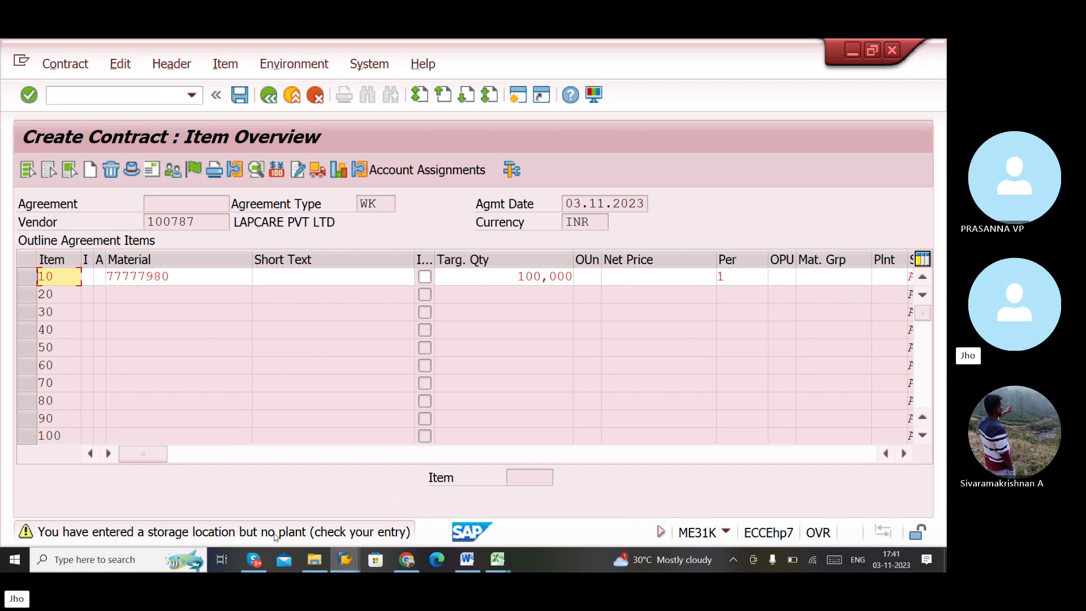
- Set both the material group and the plant of item 10 to AQAS, and save the value contract
click(806, 272)
text(AQAS)
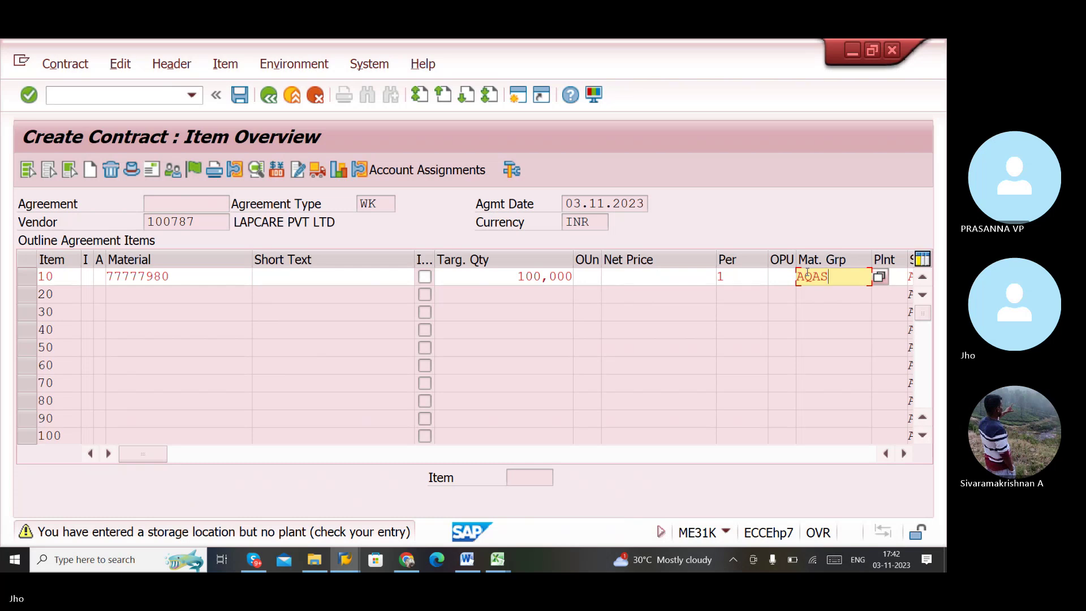
key(Tab)
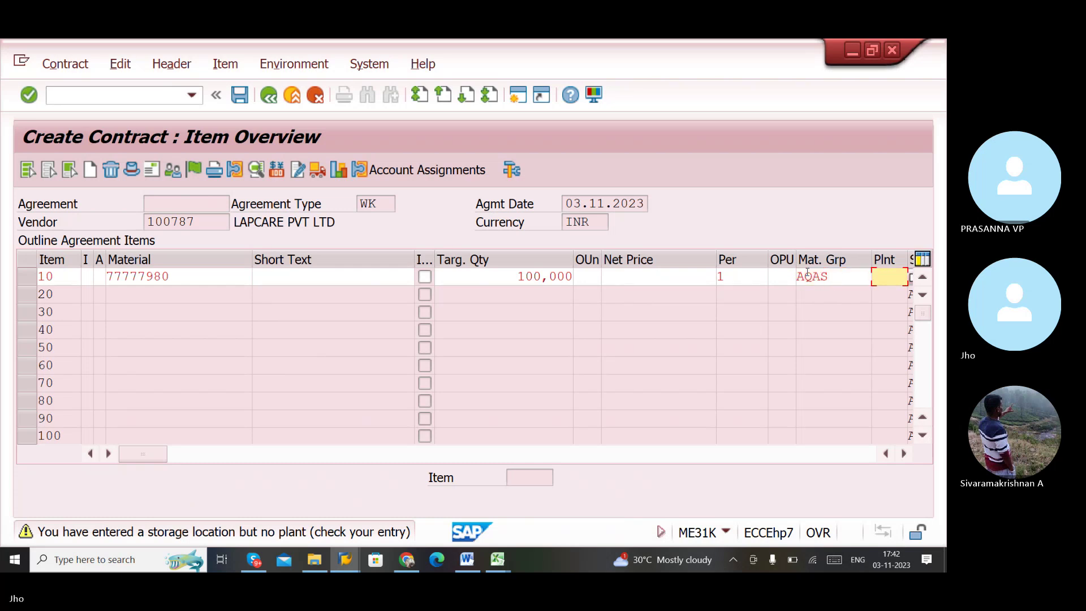
text(AQAS)
key(Tab)
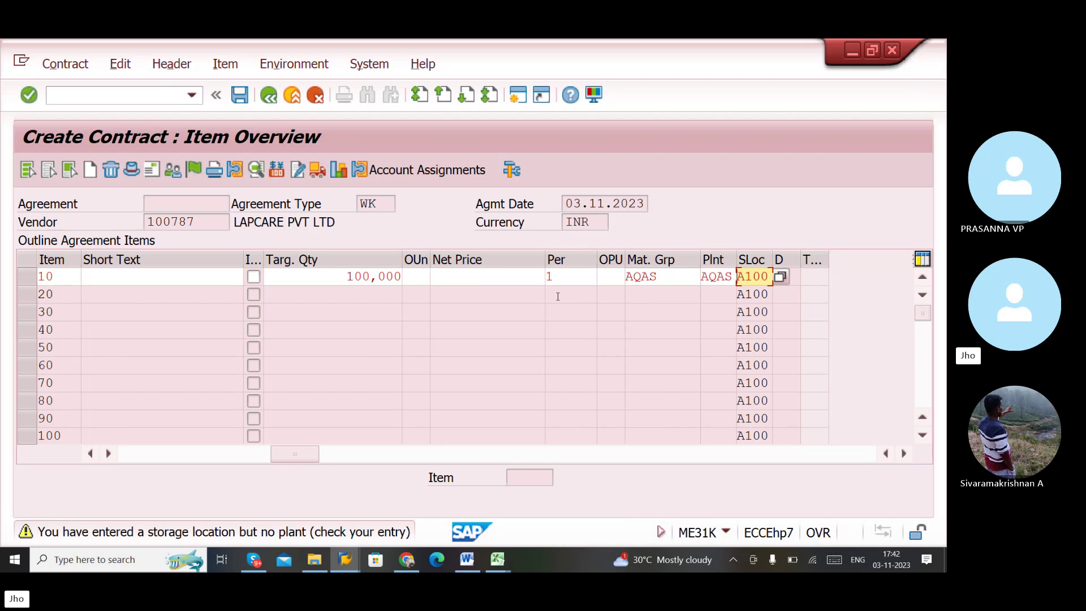
key(Return)
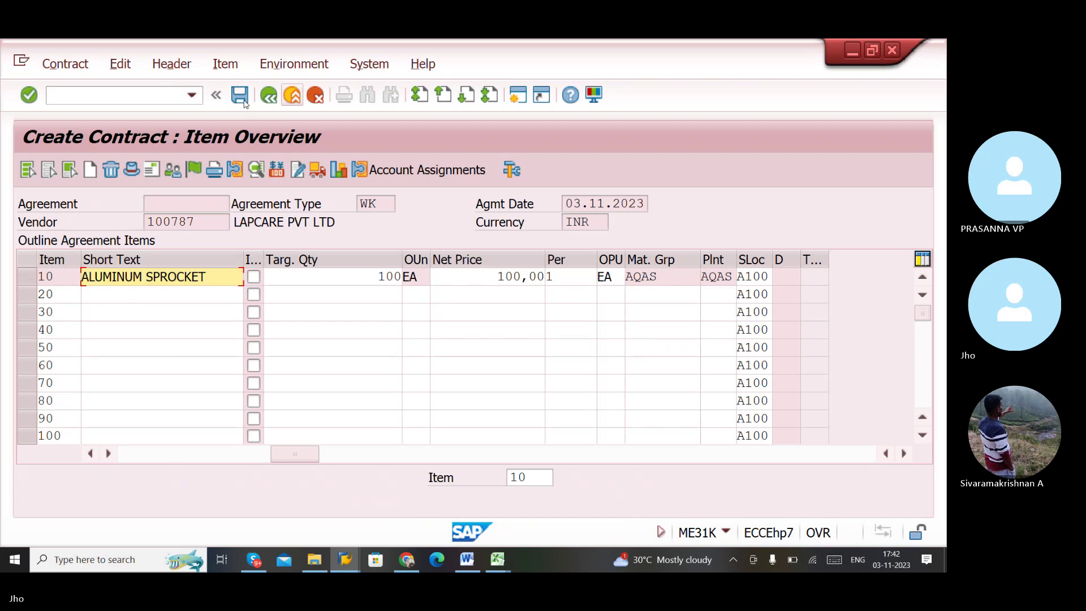
click(239, 95)
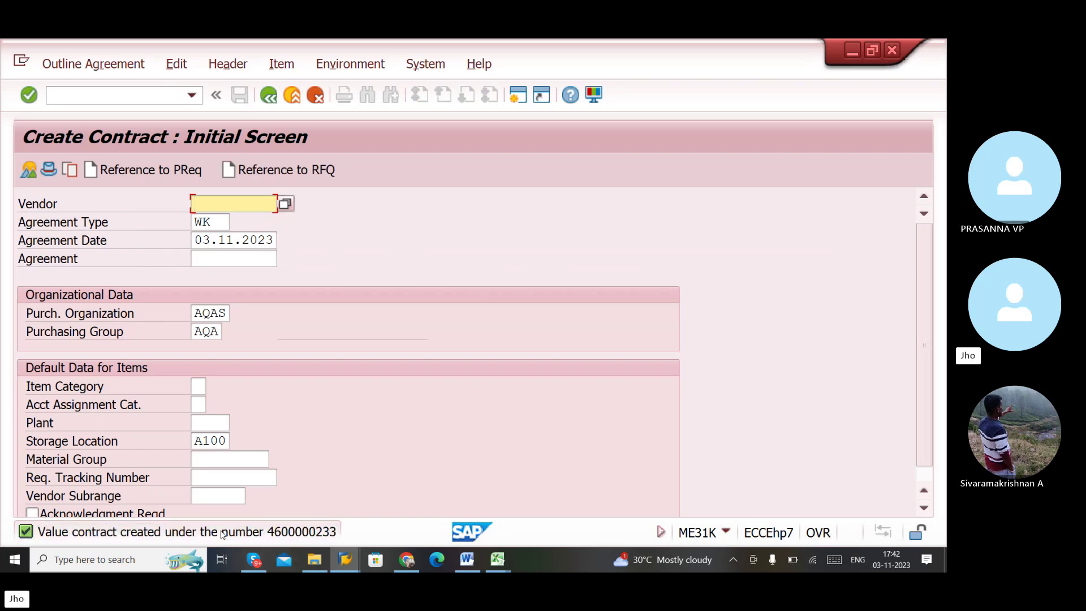
- Copy the new value contract's number from its message details into cell I5 of the Excel workbook Book1, labelled CONTRACT in H5
key(F1)
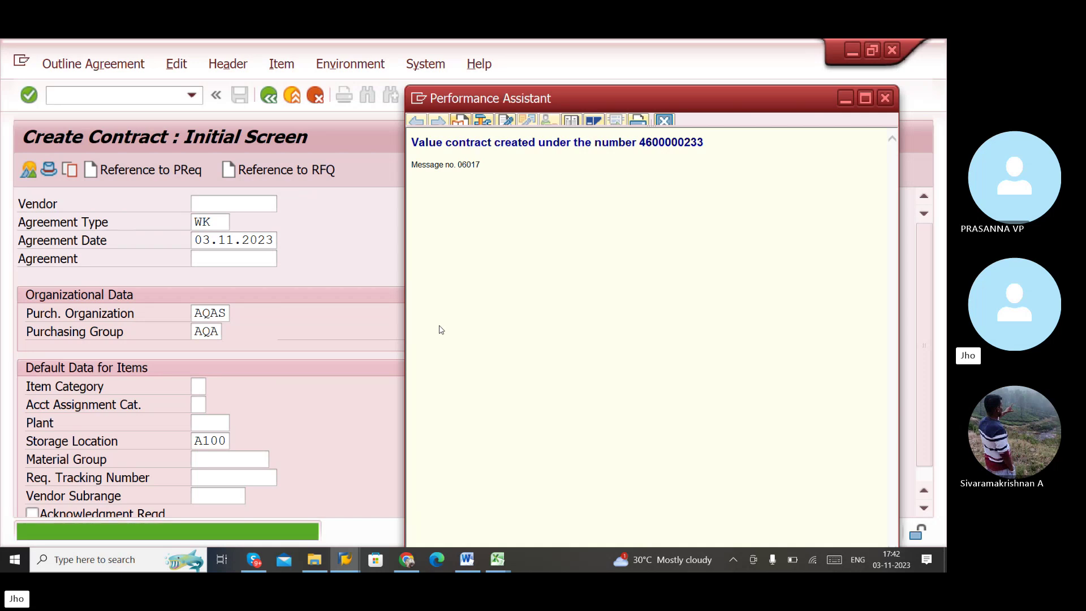
drag(705, 143, 641, 148)
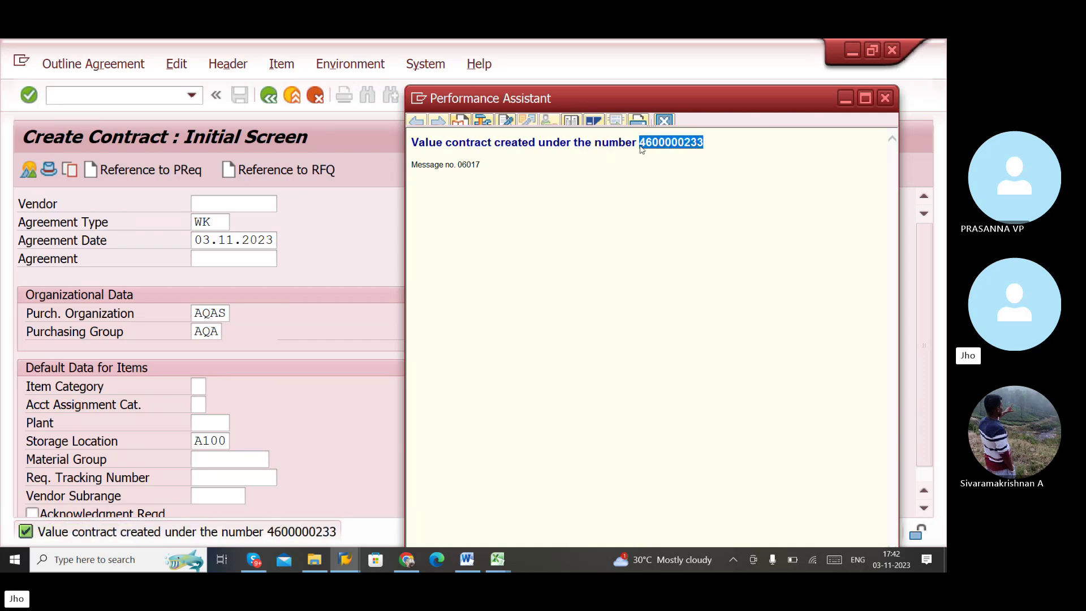
click(497, 559)
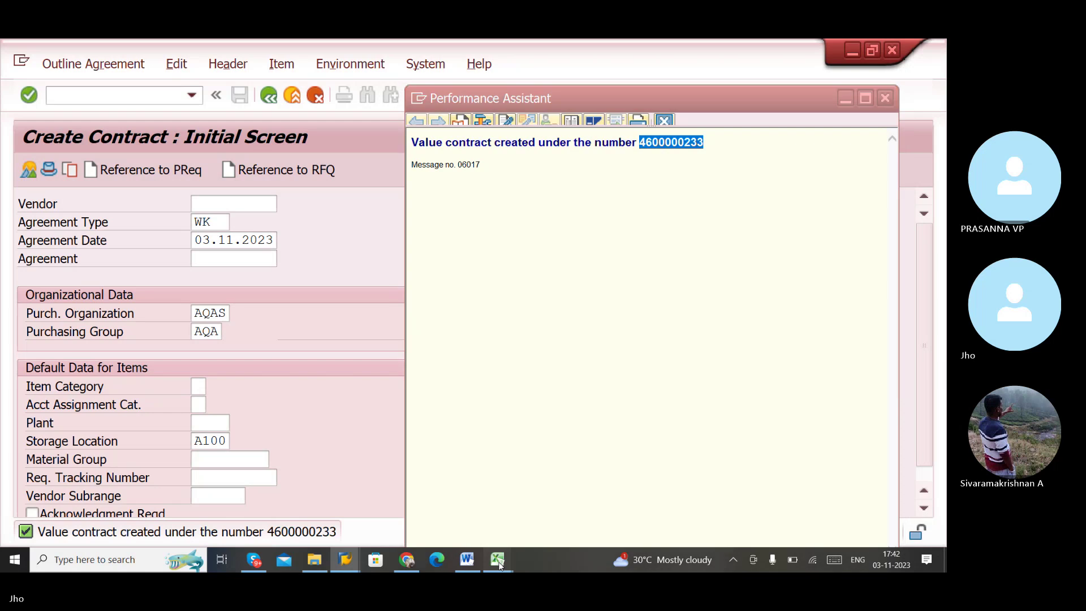
click(526, 511)
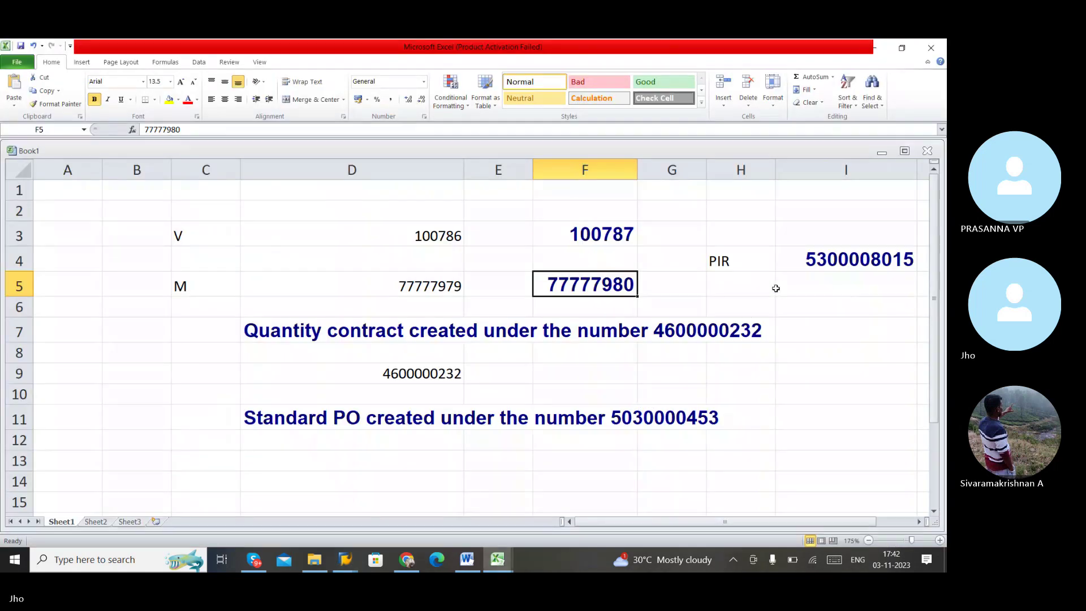
click(744, 289)
text(CON)
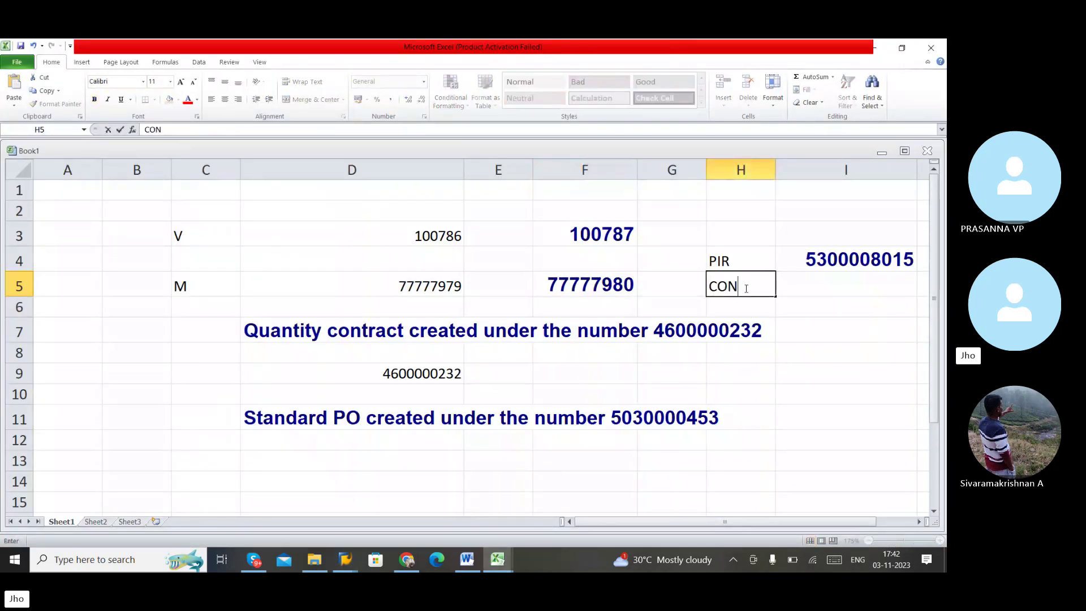
text(TRACT)
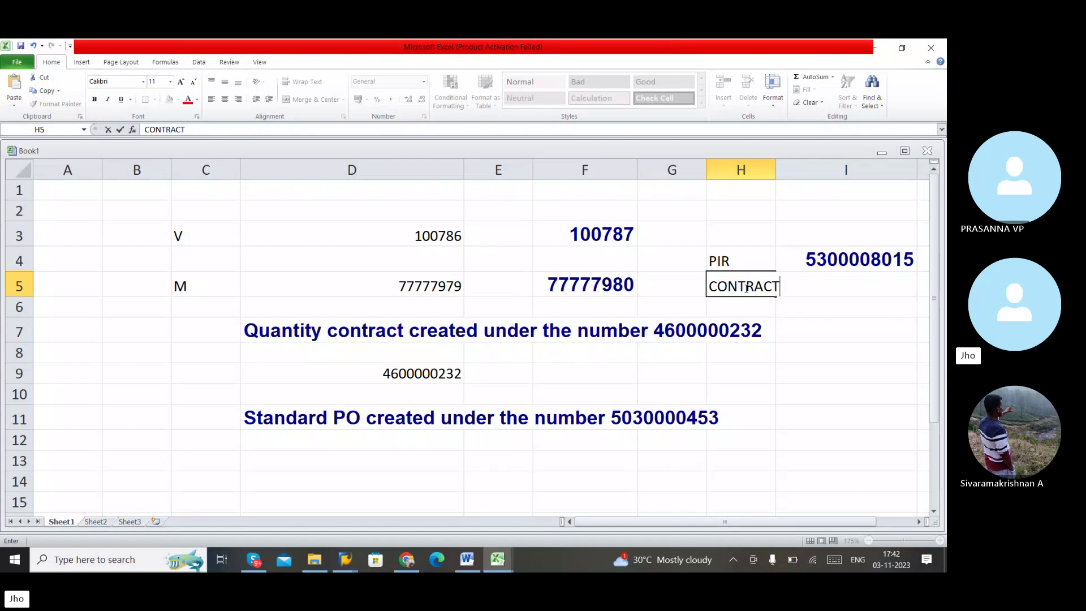
key(Tab)
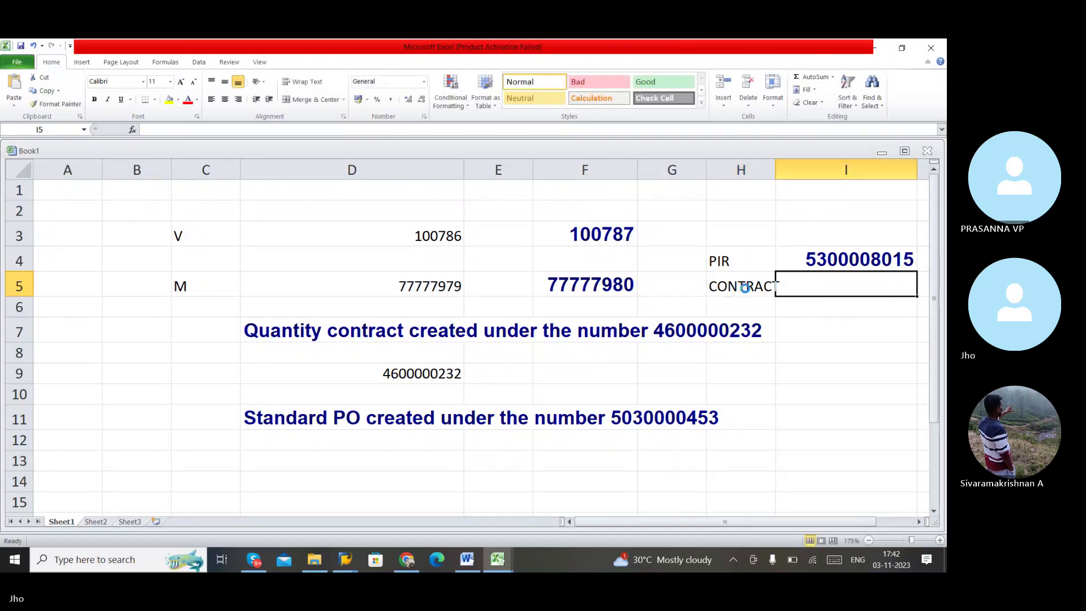
key(ctrl+v)
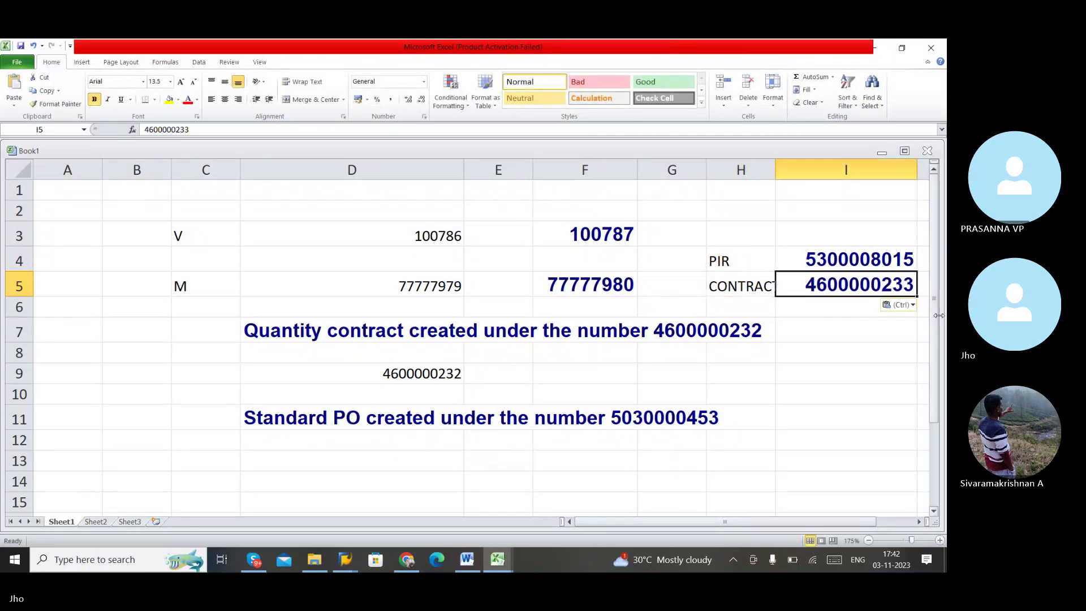
key(alt+Tab)
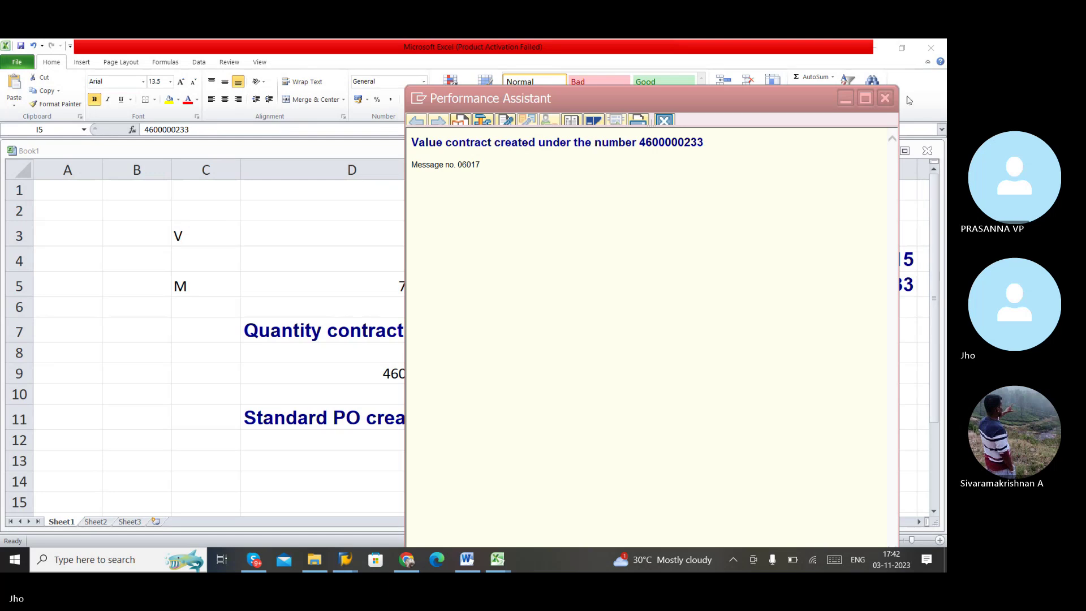
key(alt+Tab)
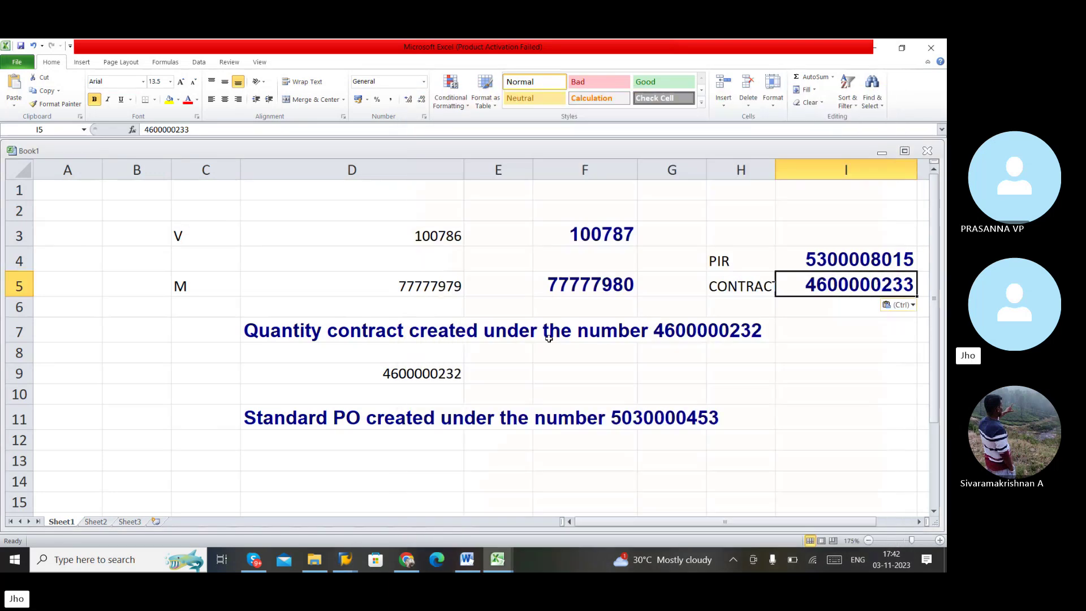
key(F2)
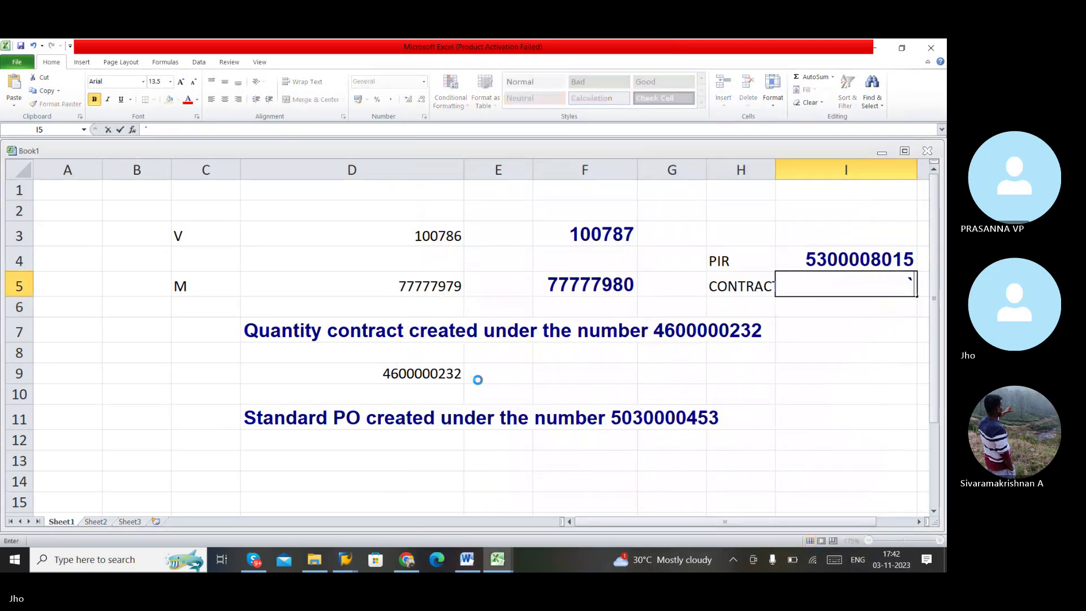
key(shift+Home)
click(546, 439)
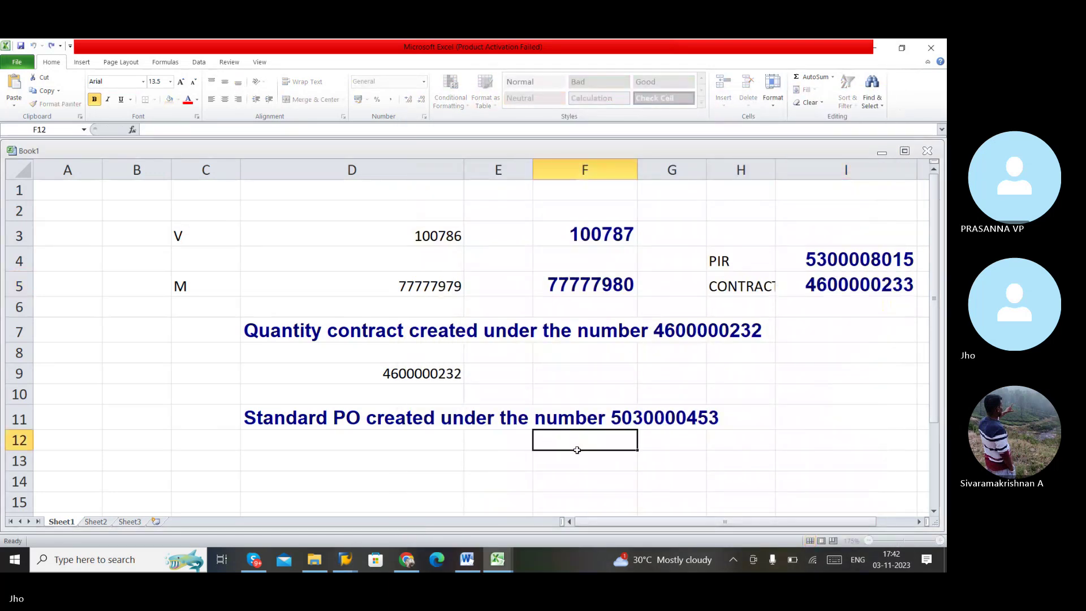
click(374, 560)
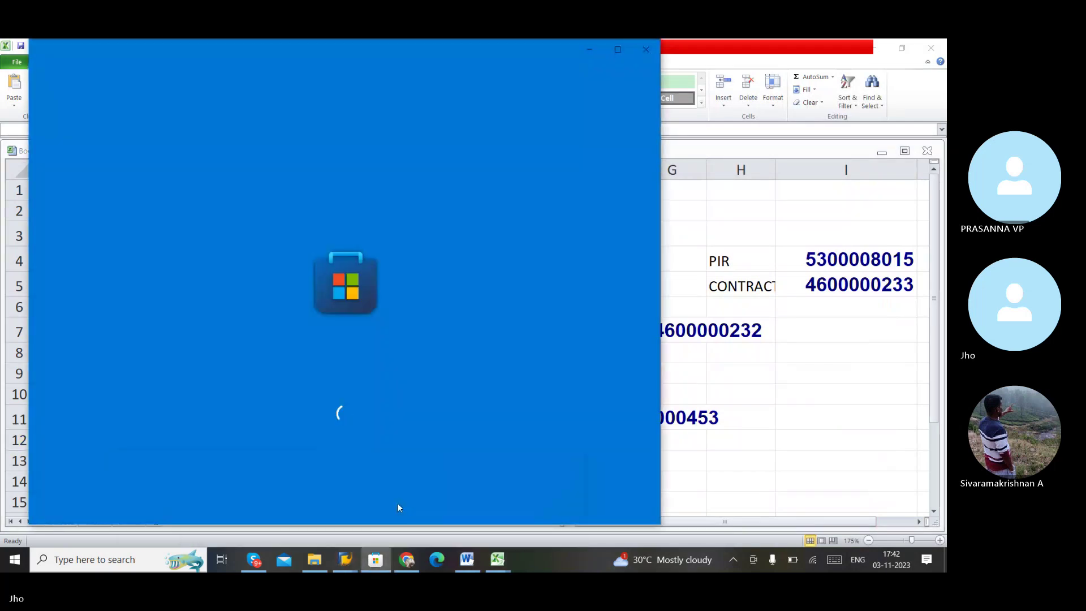
click(647, 50)
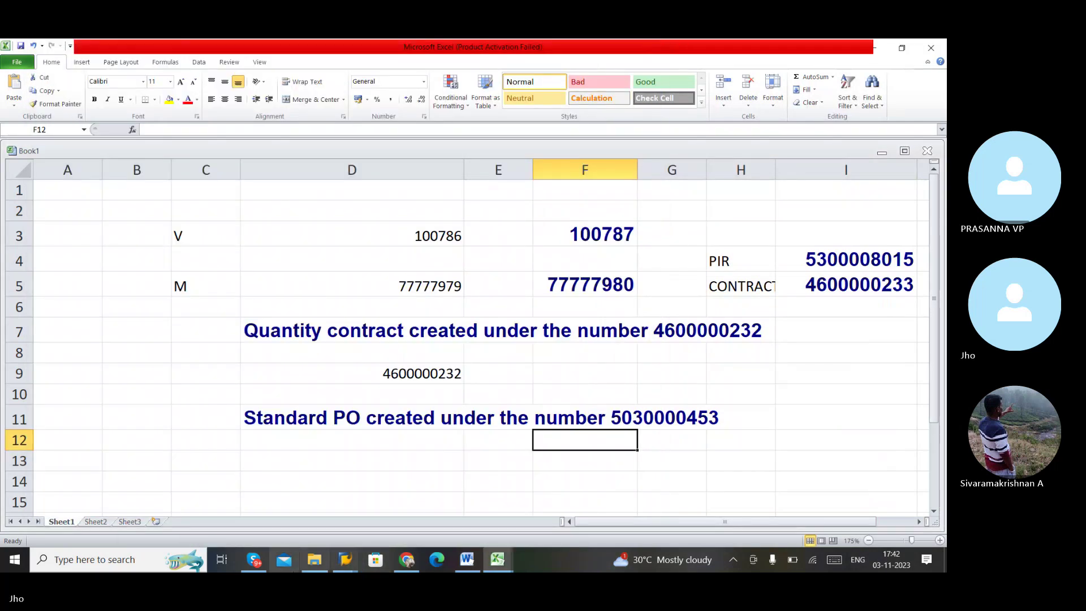
- Switch to SAP's Create Info Record session and leave it for the SAP Easy Access screen
click(344, 559)
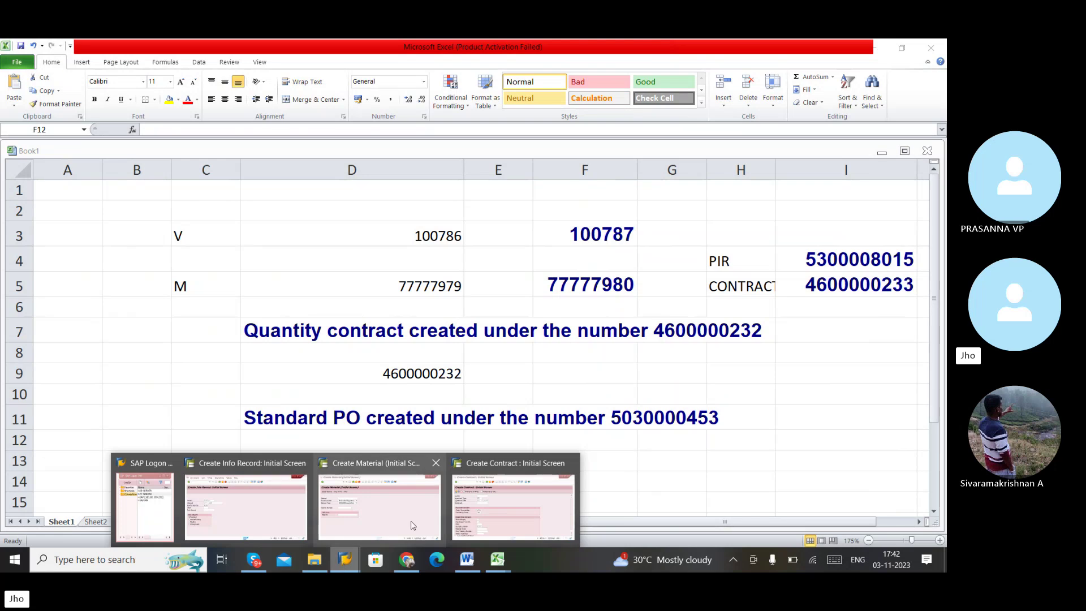
click(227, 523)
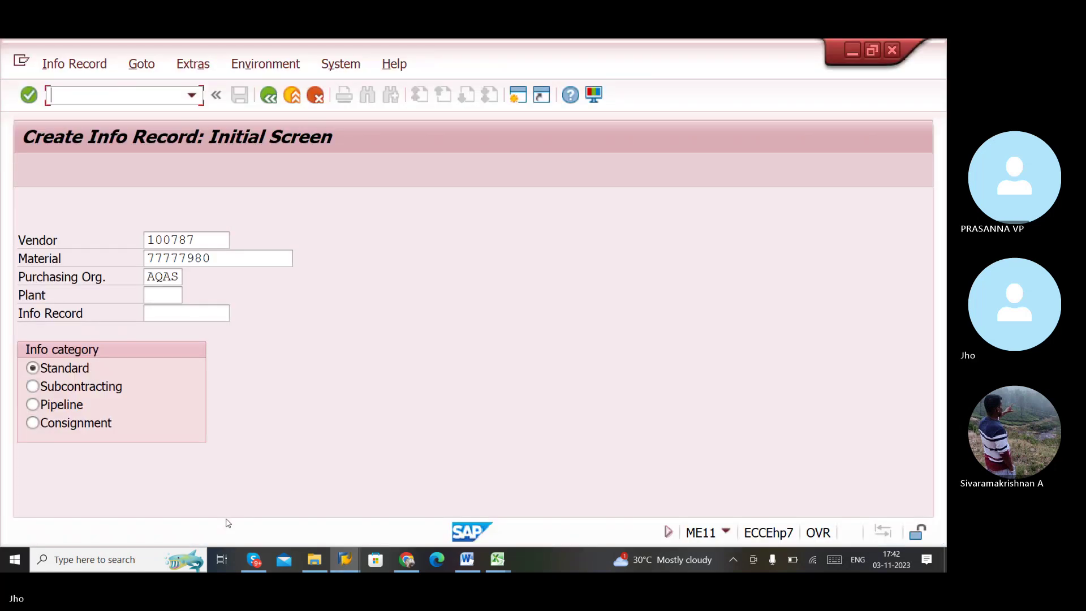
key(F3)
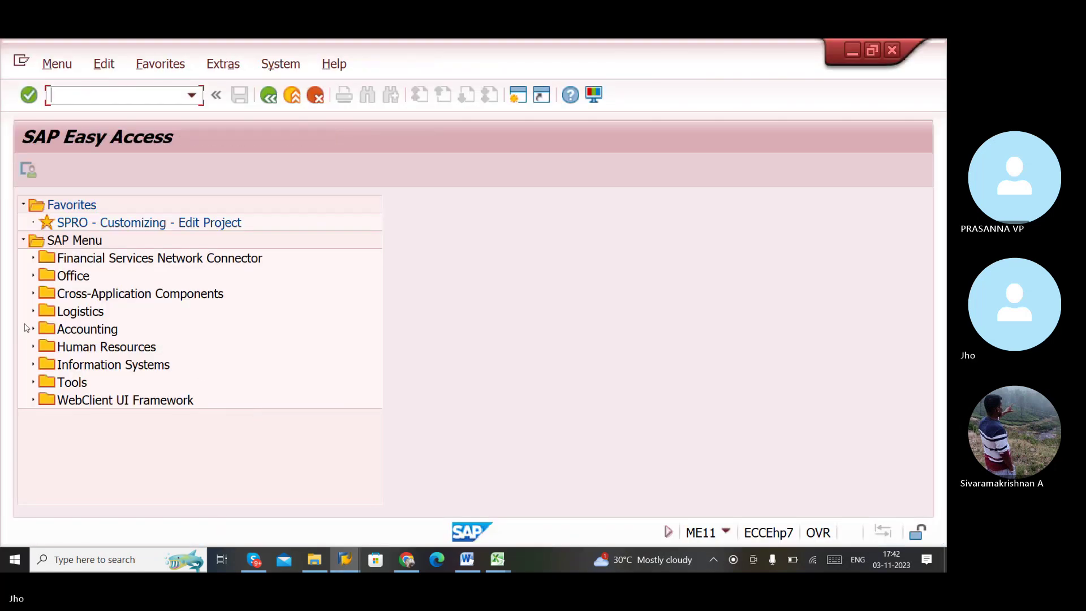
- Start the ME32K Change Contract transaction for purchasing outline agreements and load the proposed agreement's item overview
click(33, 312)
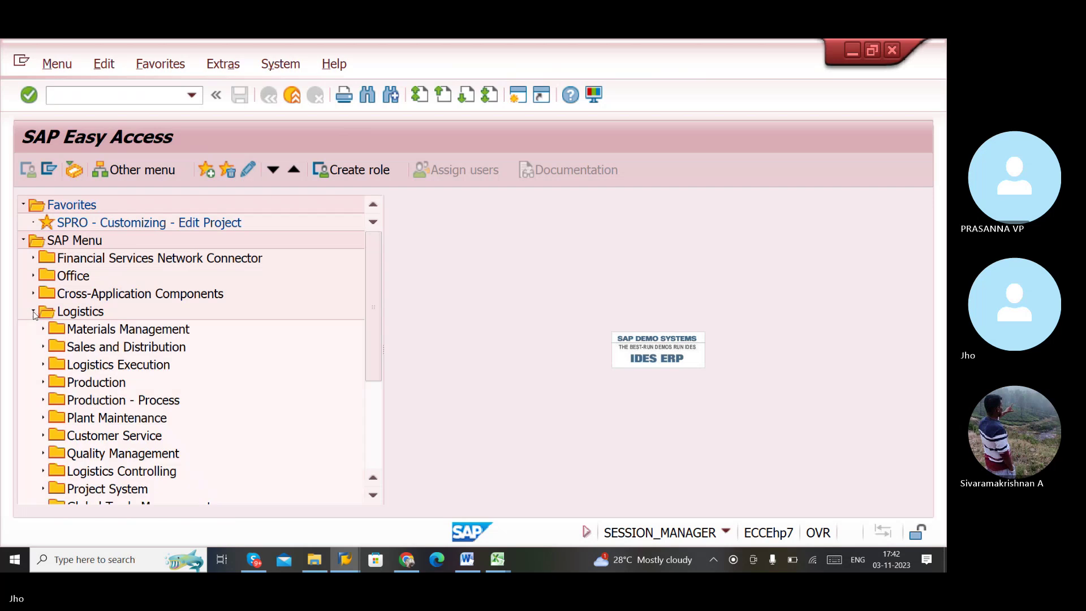
click(43, 330)
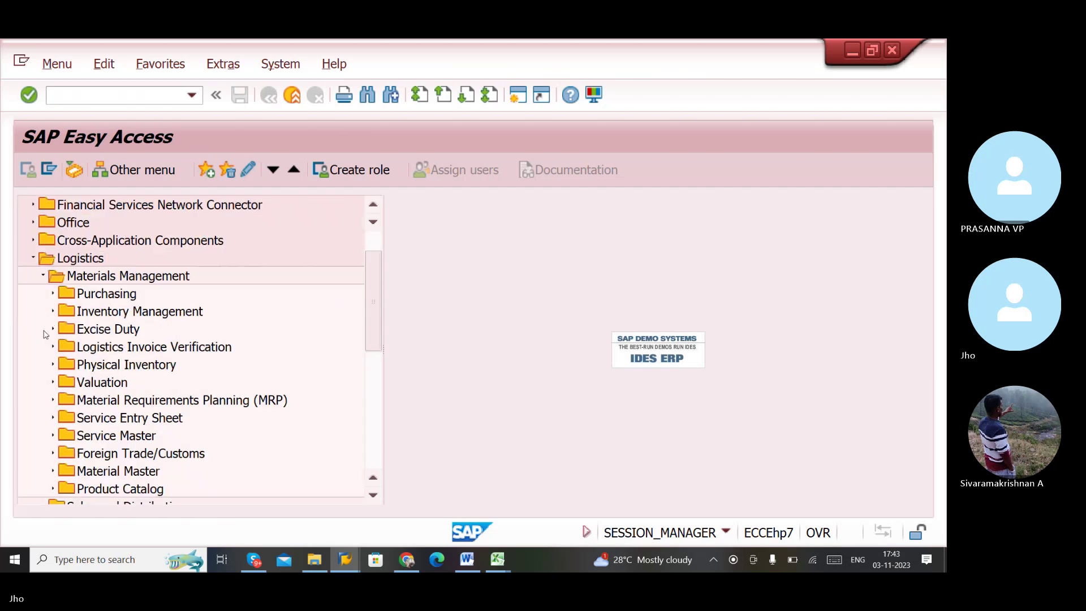
click(53, 293)
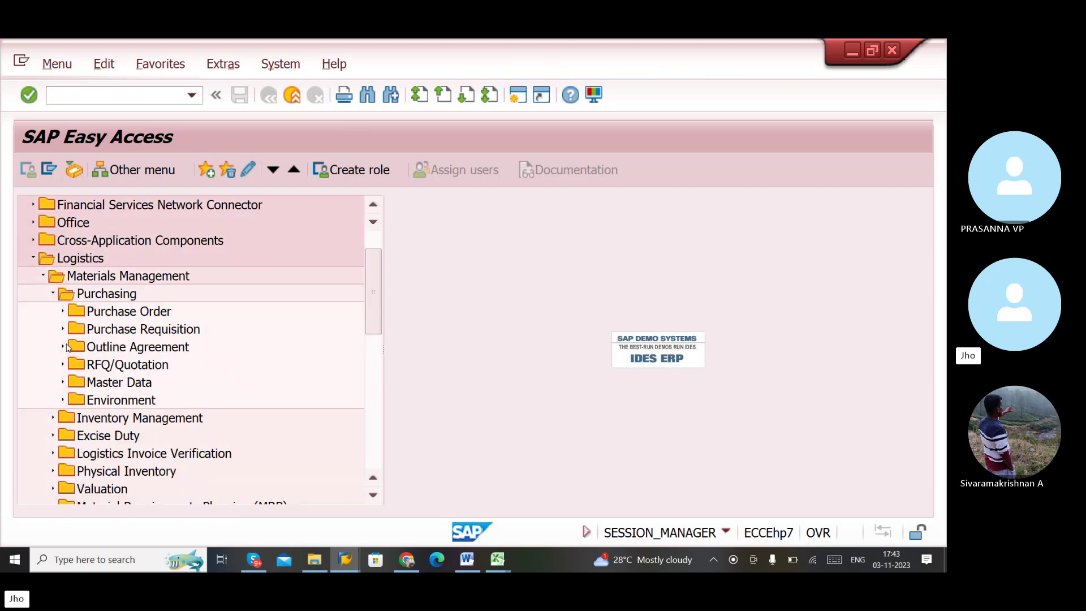
click(63, 347)
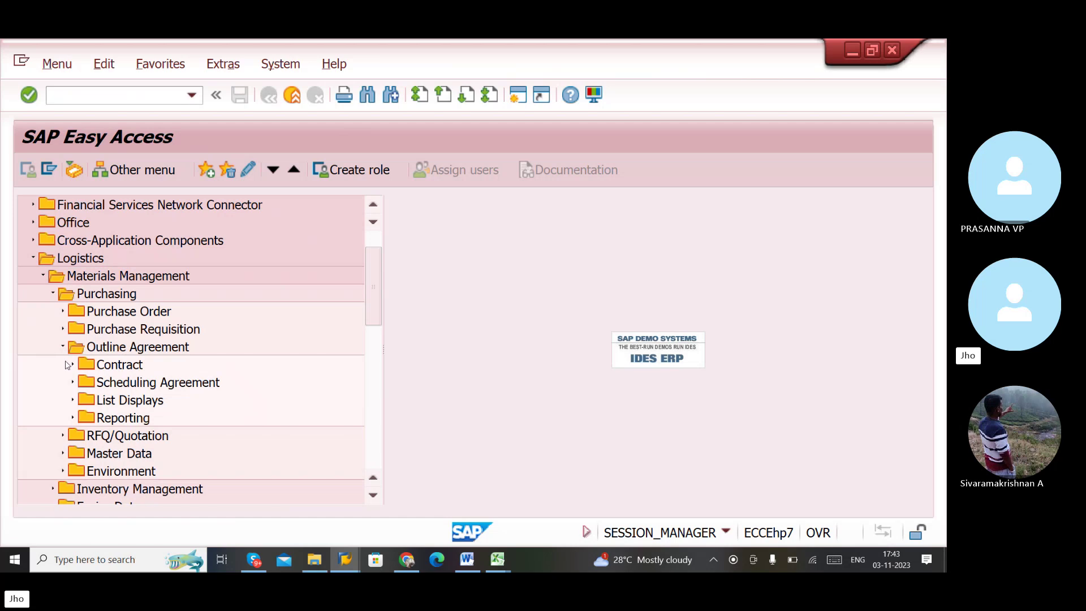
click(72, 365)
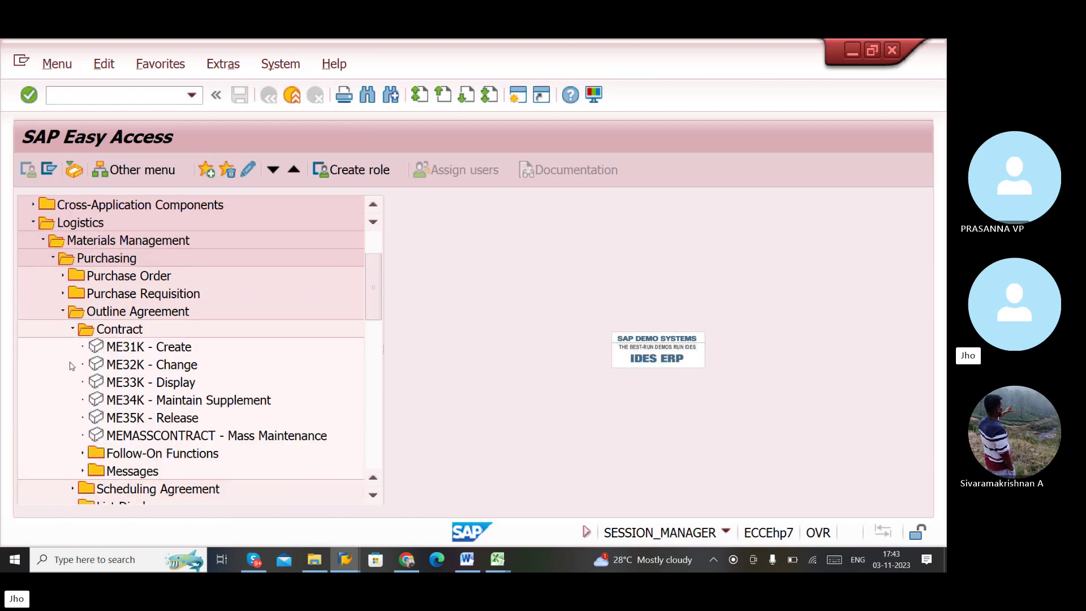
double_click(109, 366)
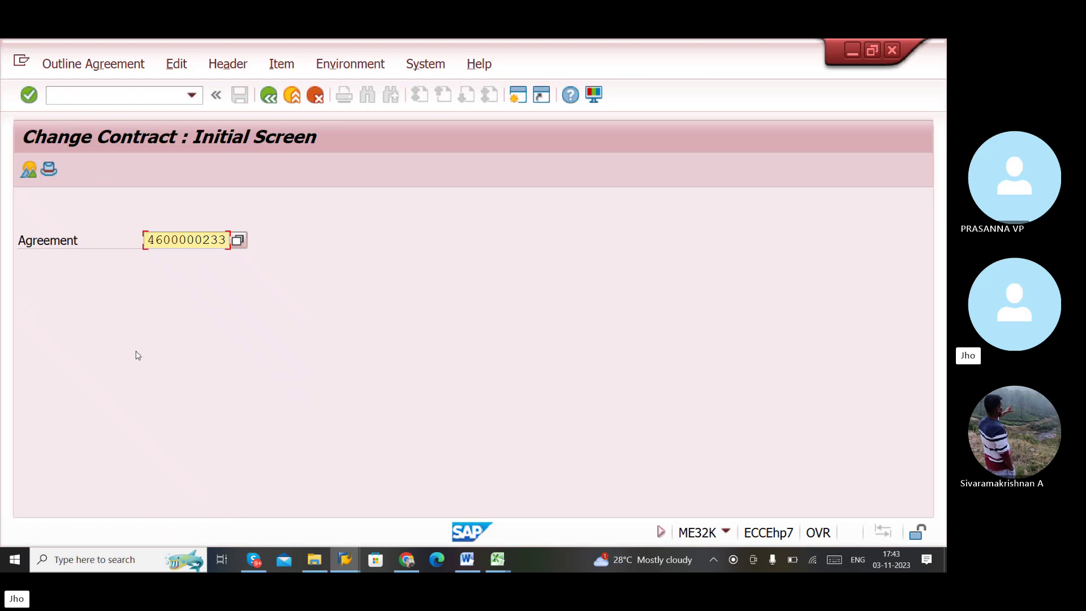
key(Return)
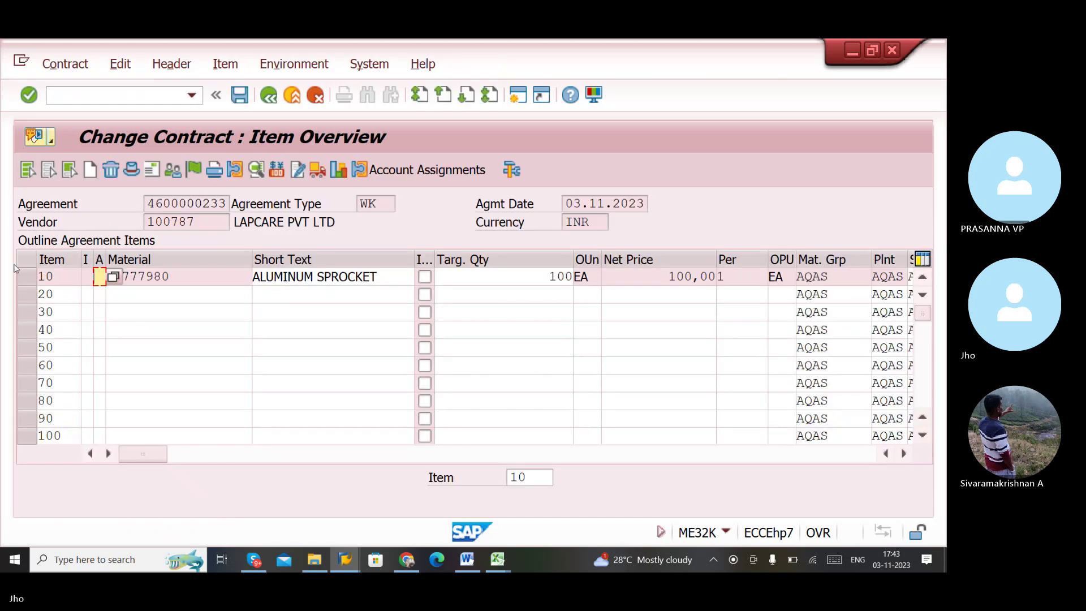
- Open the price conditions of contract item 10, ALUMINUM SPROCKET, for the validity period starting 03.11.2023 and go to the empty condition line
click(276, 171)
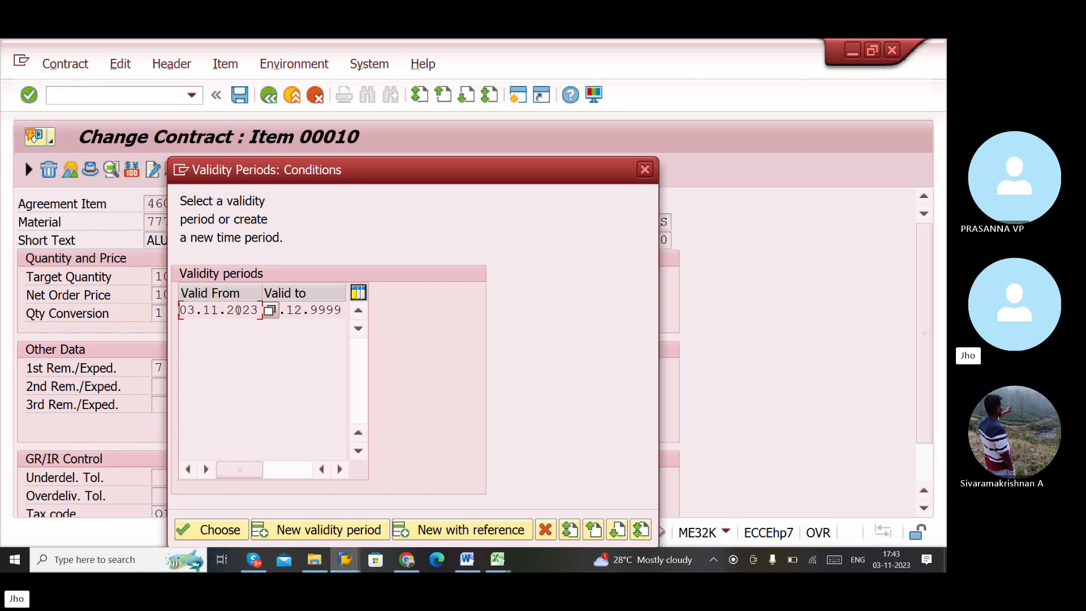
double_click(238, 310)
click(219, 531)
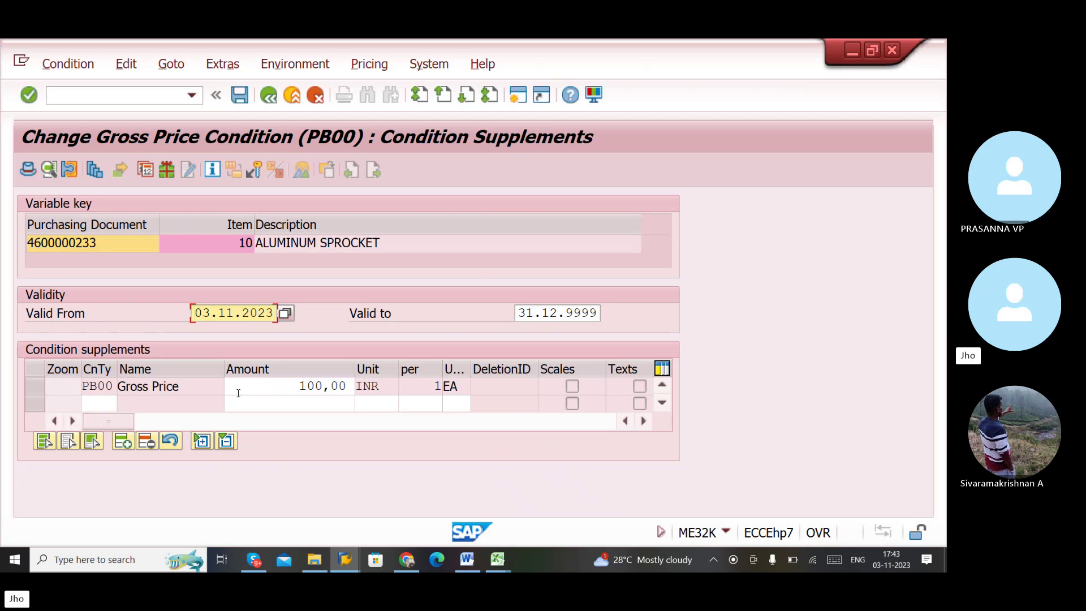
click(92, 406)
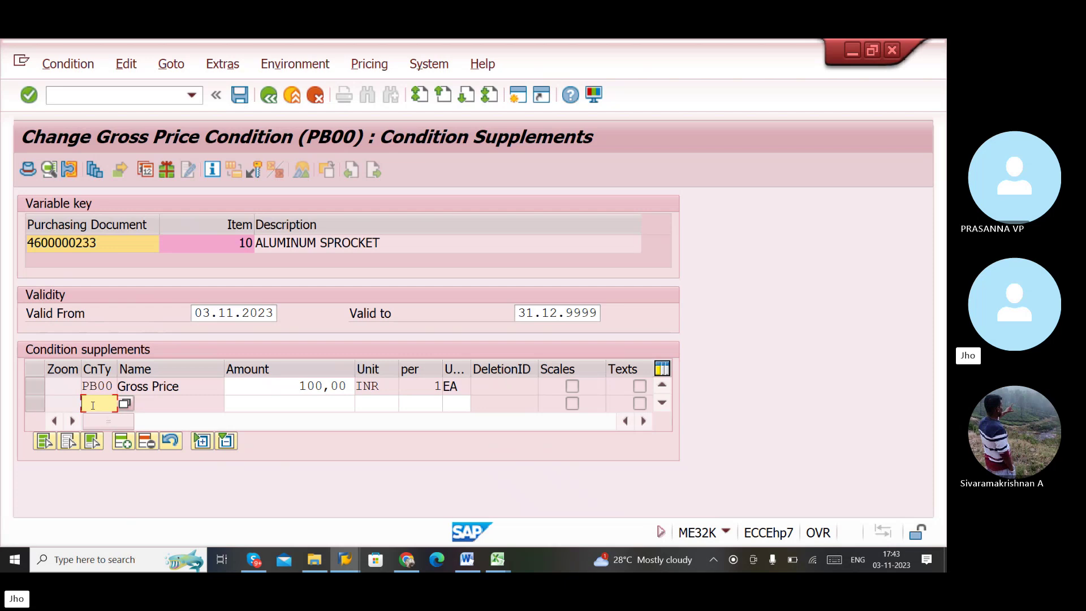
- Switch to Book1 in Excel and enter the note MATERIAL BASE DICS in cell D16
click(497, 559)
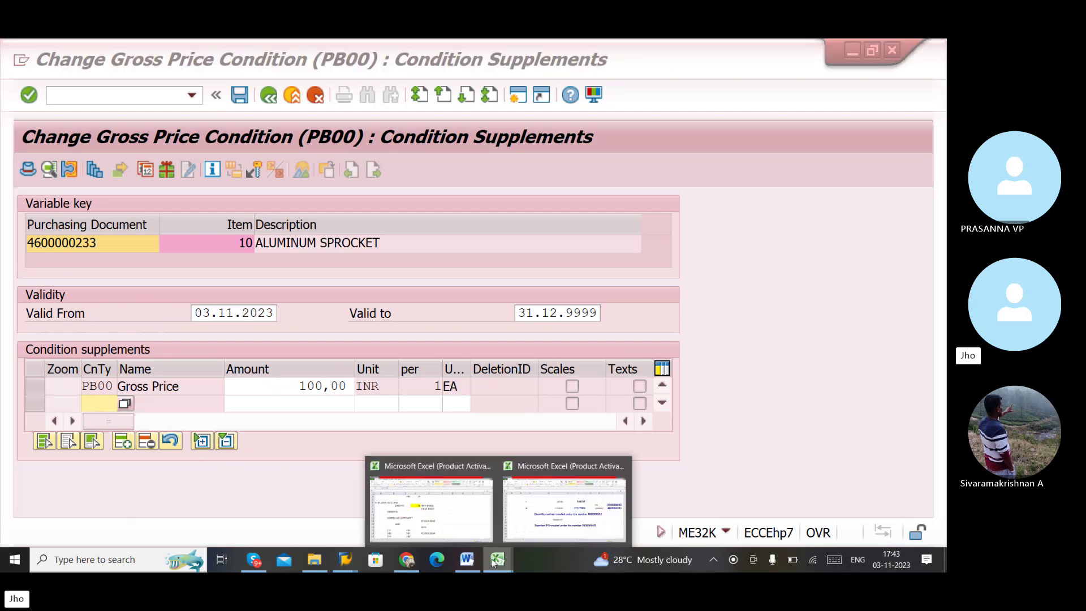
click(521, 528)
scroll(320, 317, down, 1)
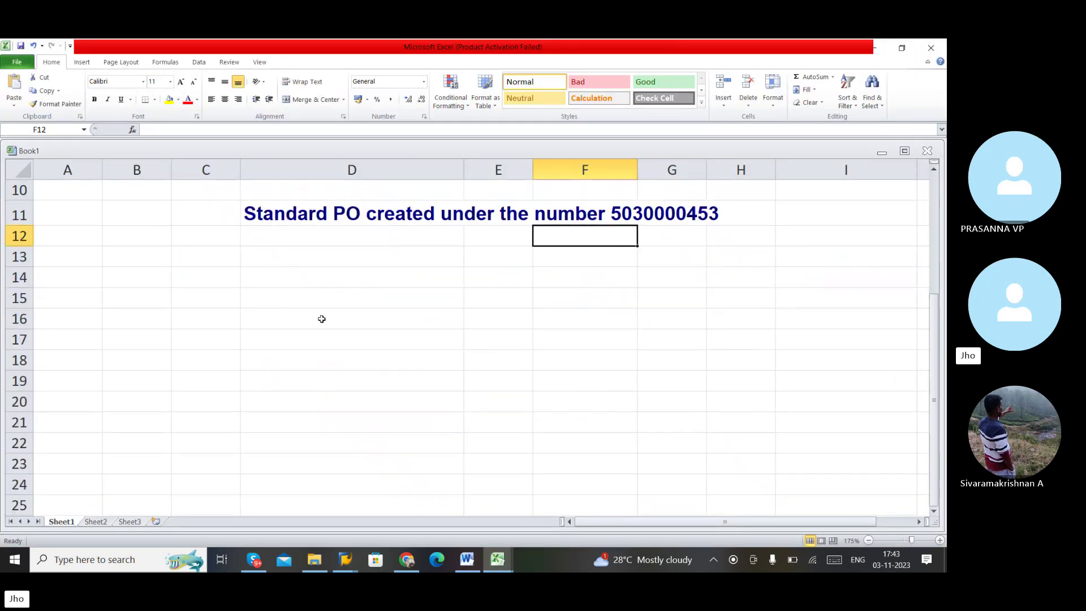
click(316, 314)
text(MA)
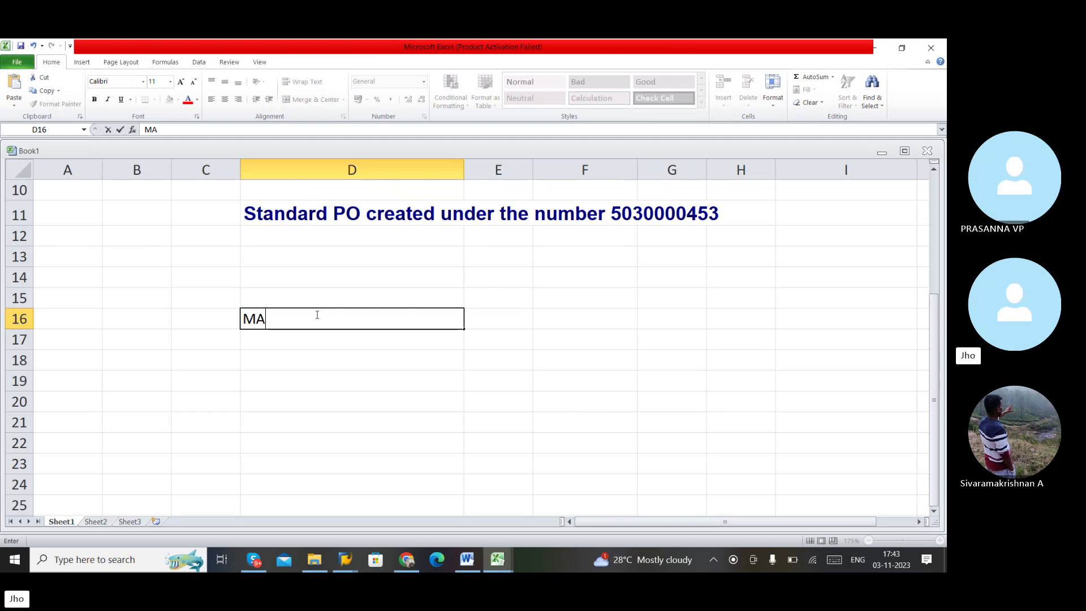
text(TERIAL)
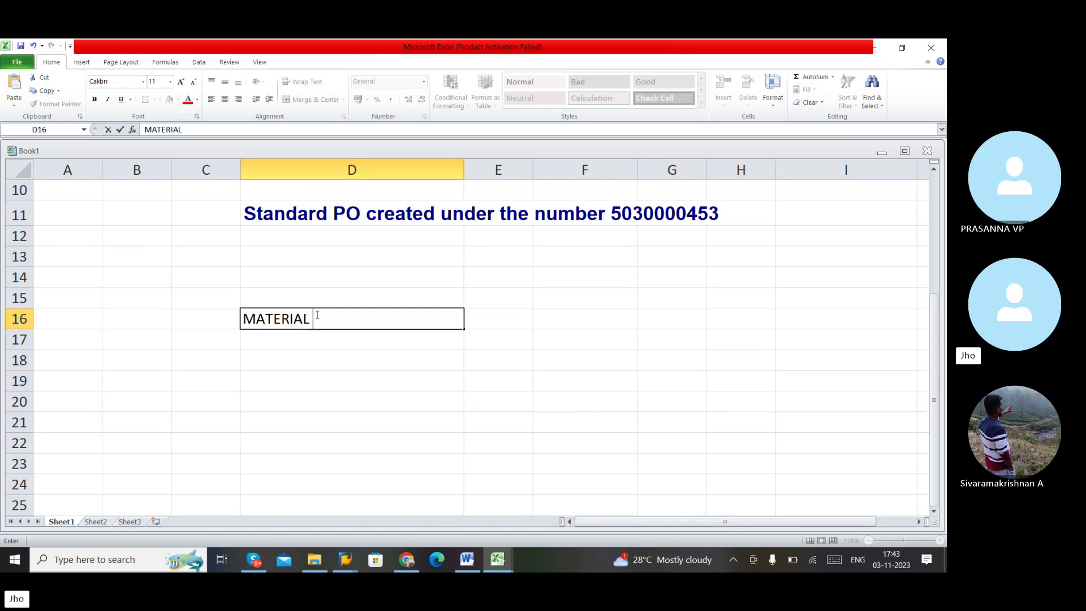
text( BAse)
key(BackSpace)
key(BackSpace)
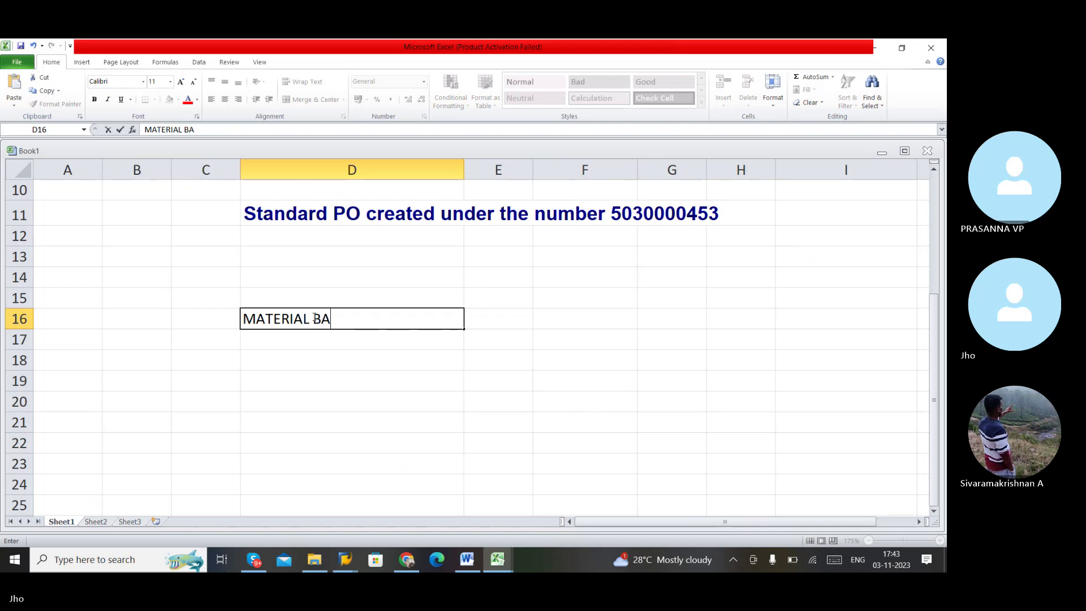
text(SE)
text(DICS)
key(Return)
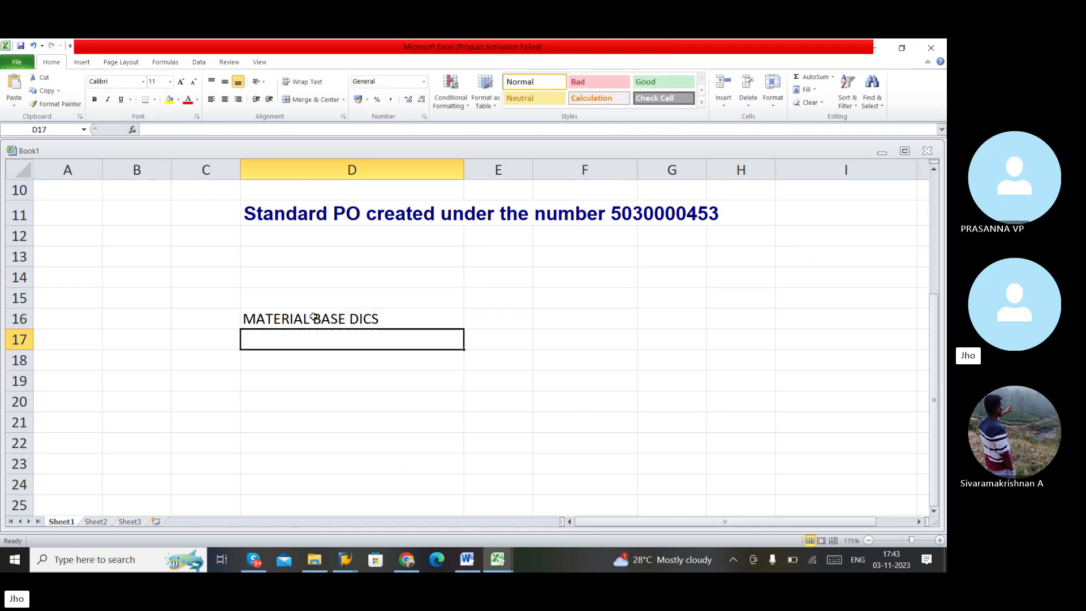
- Enter CASH DISC in cell D17, below the material discount note, and return to the SAP condition supplements
text(CASH)
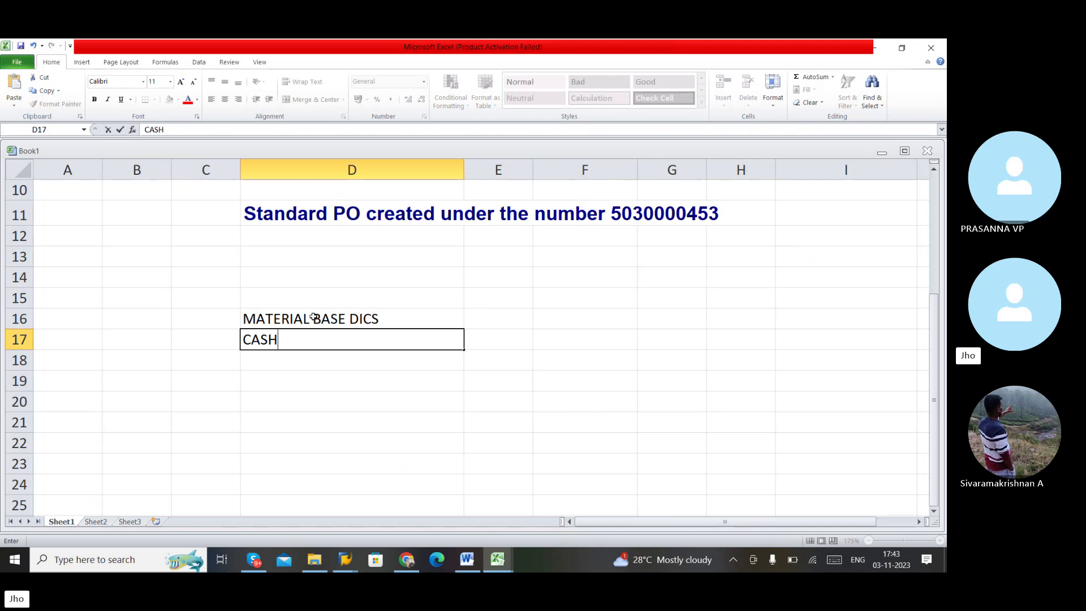
text( DISC)
key(alt+Tab)
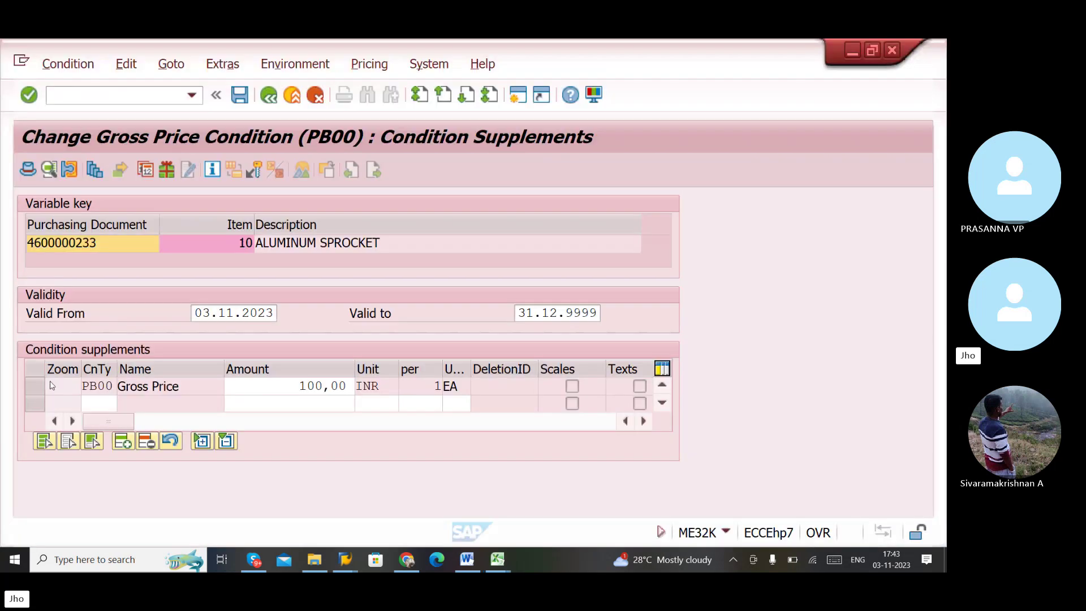
- Try a PB00 gross price of 95 INR for the ALUMINUM SPROCKET and go through its quantity scale lines
click(100, 402)
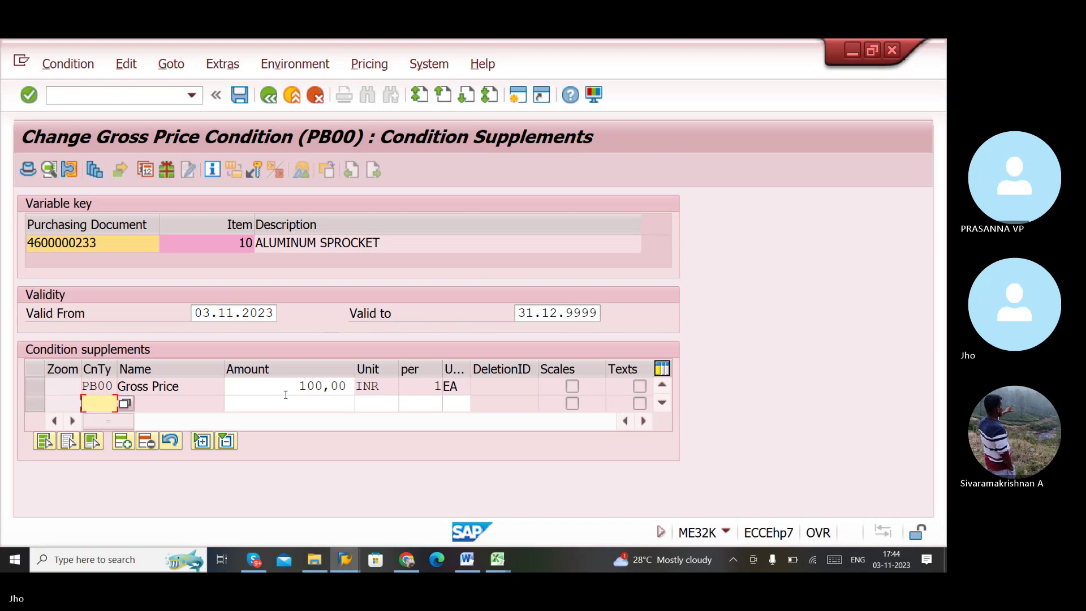
drag(296, 387, 367, 387)
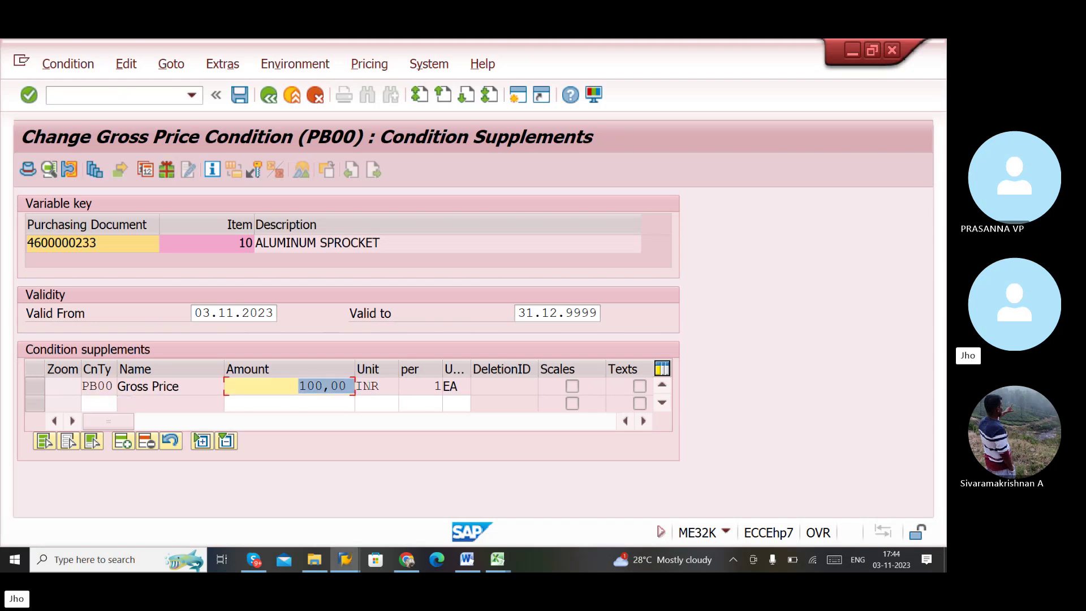
text(95)
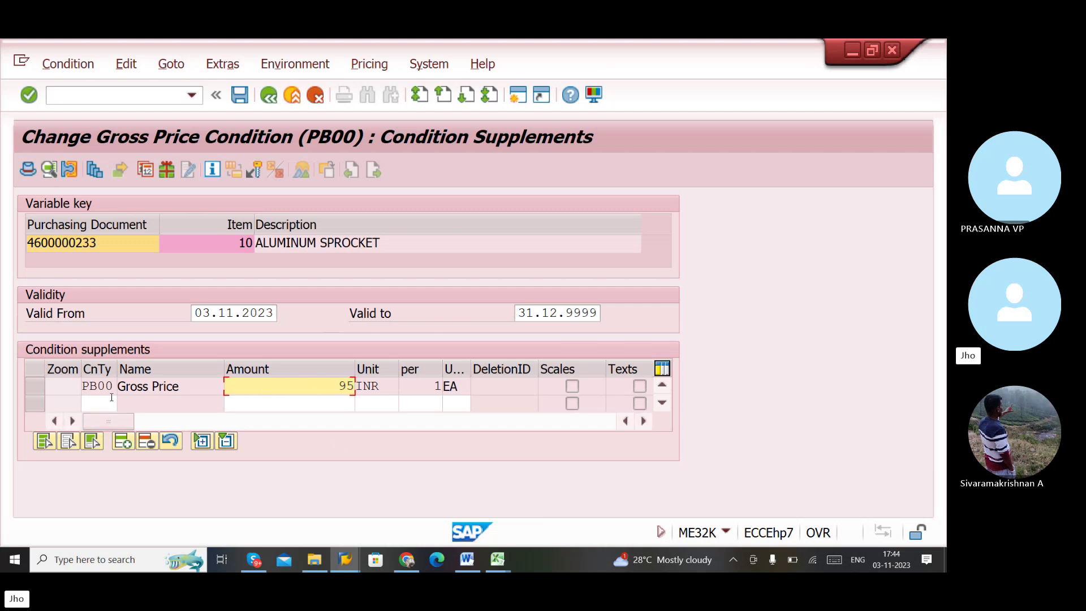
click(39, 386)
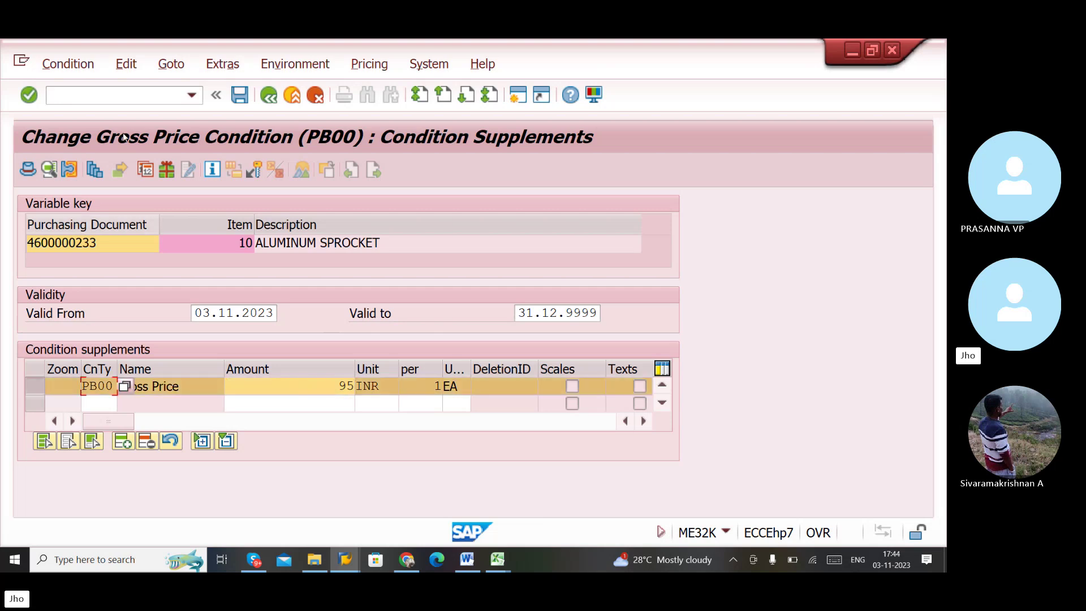
click(92, 170)
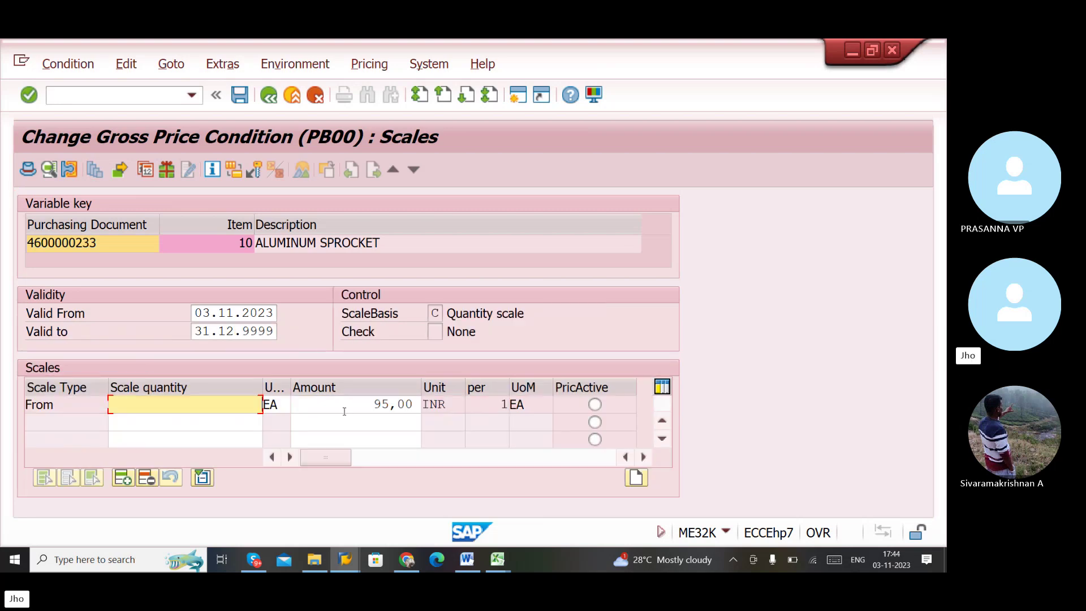
click(227, 422)
click(357, 420)
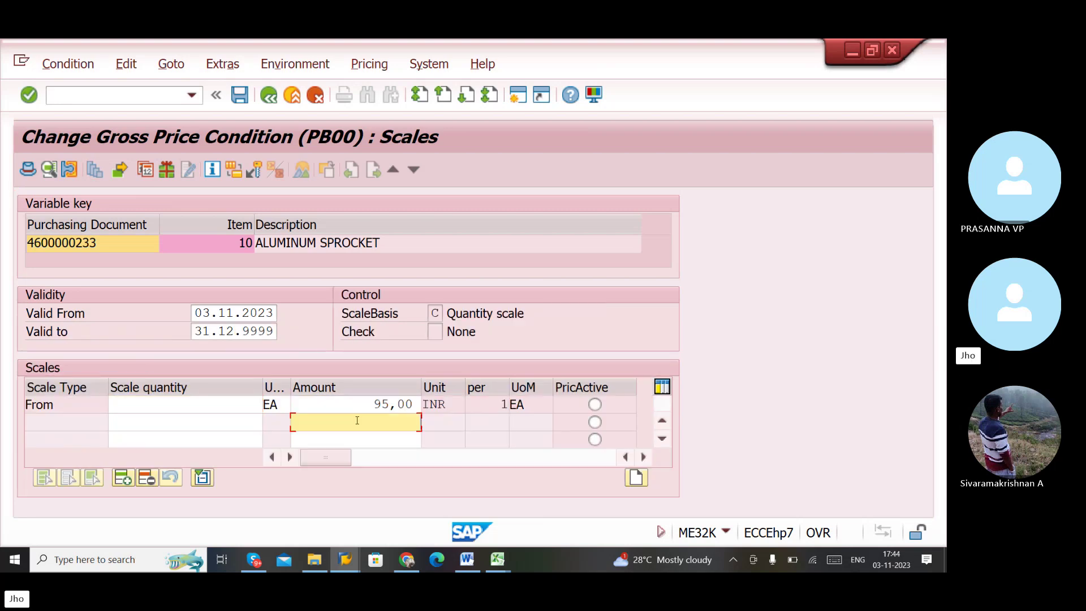
click(225, 435)
click(356, 437)
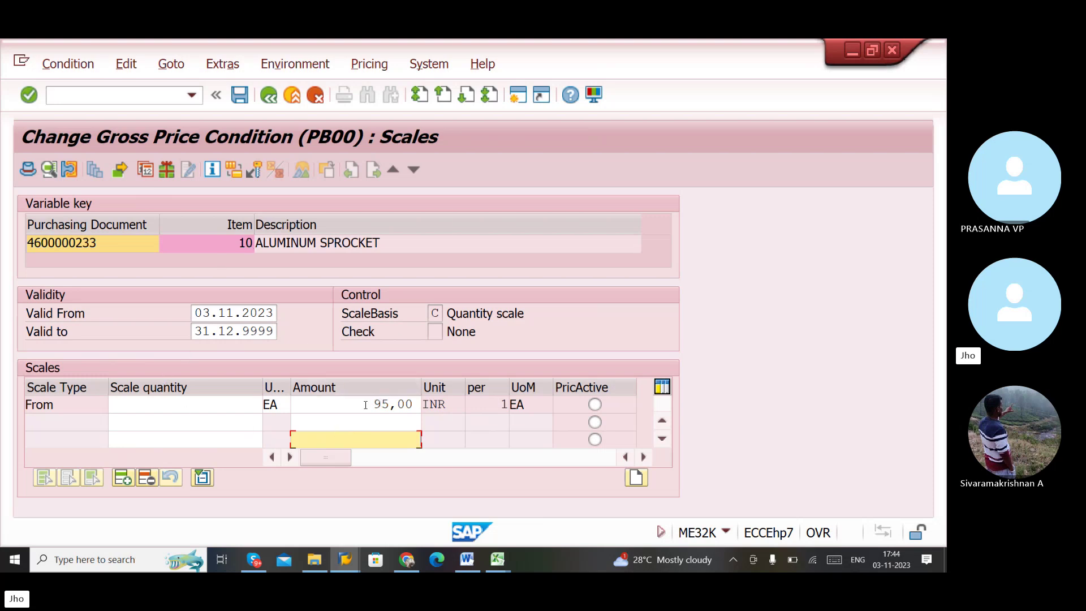
- Cancel the price condition changes and exit the contract change transaction back to SAP Easy Access
click(314, 96)
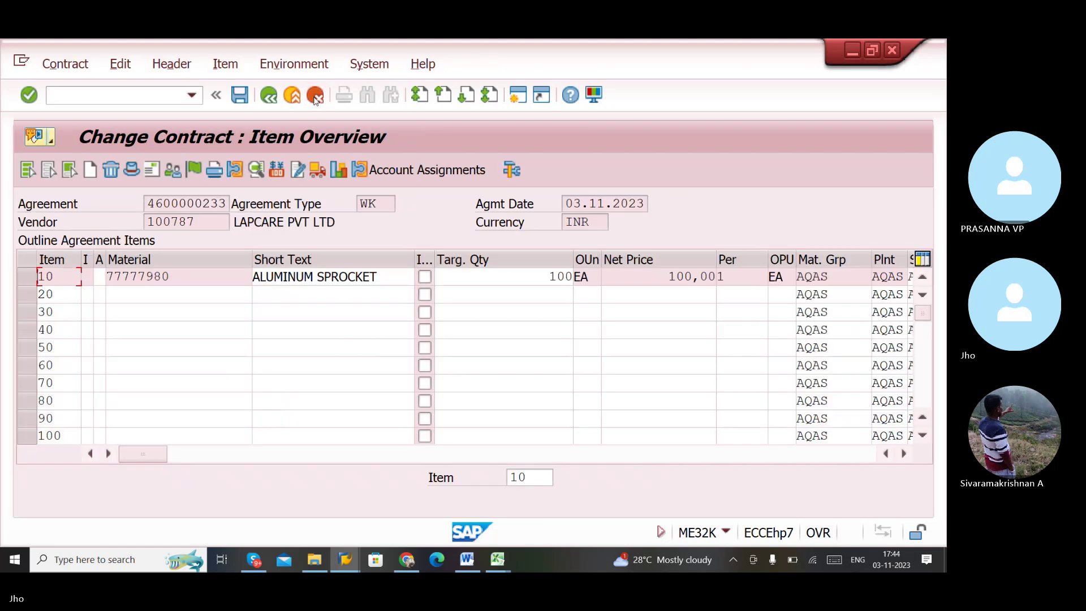
click(315, 97)
click(269, 97)
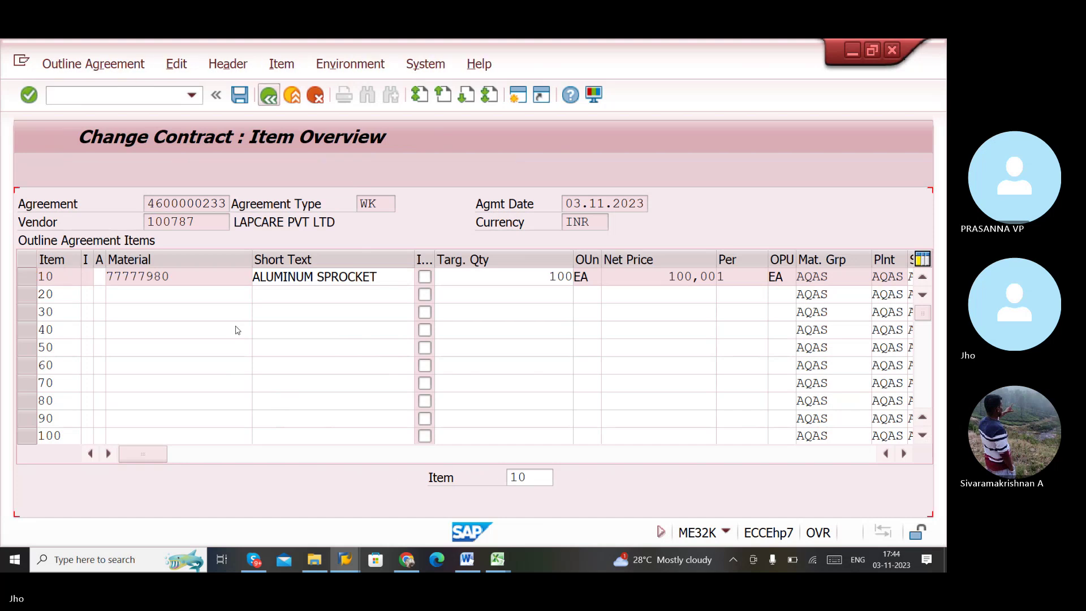
key(F3)
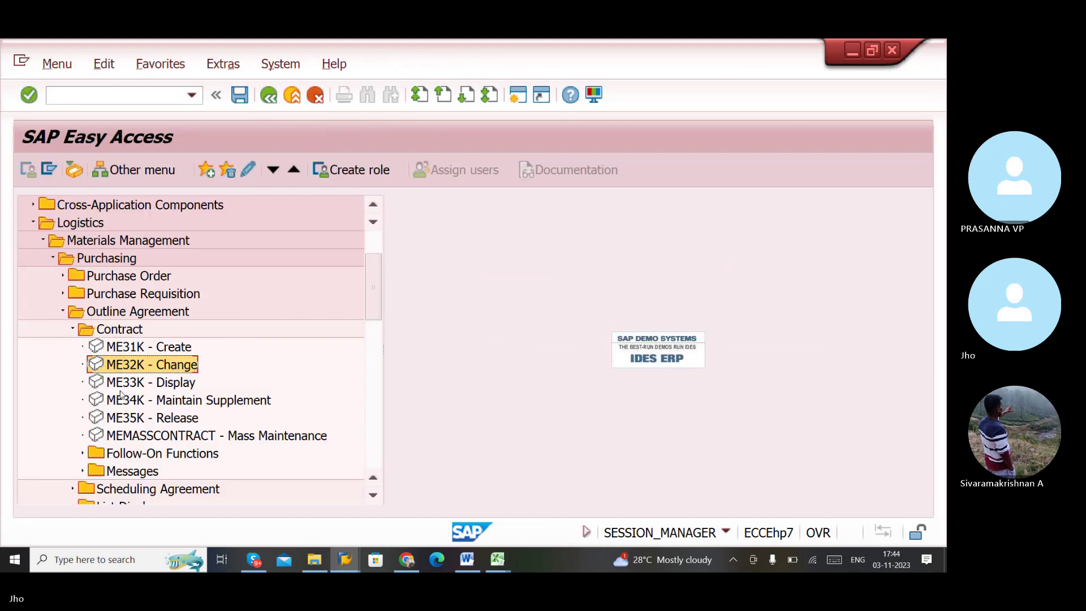
- Start the ME33K Display Contract transaction and load the proposed agreement's item overview
scroll(141, 376, down, 1)
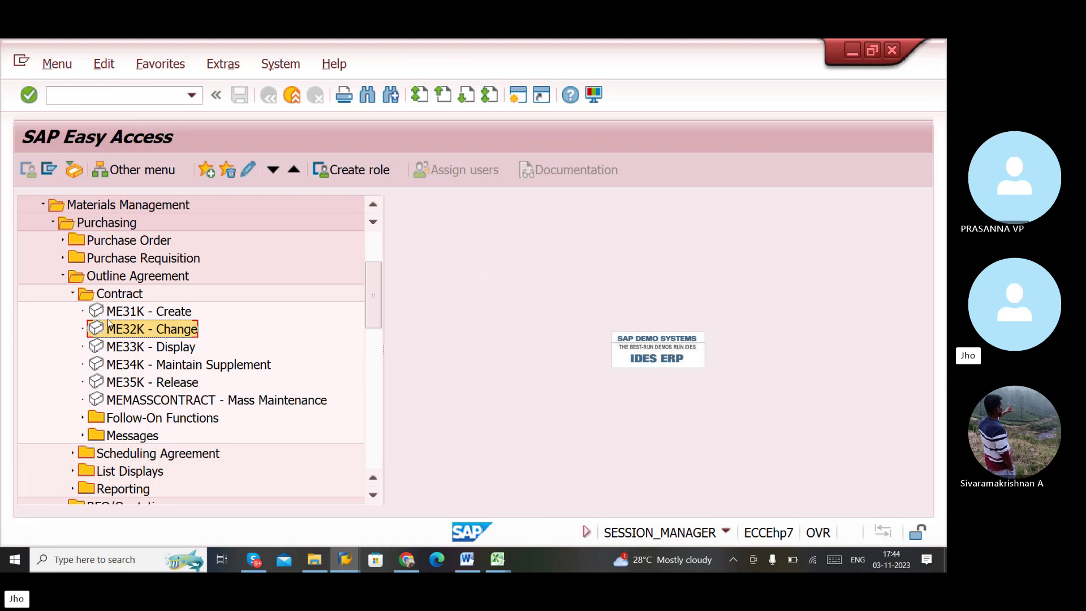
double_click(98, 347)
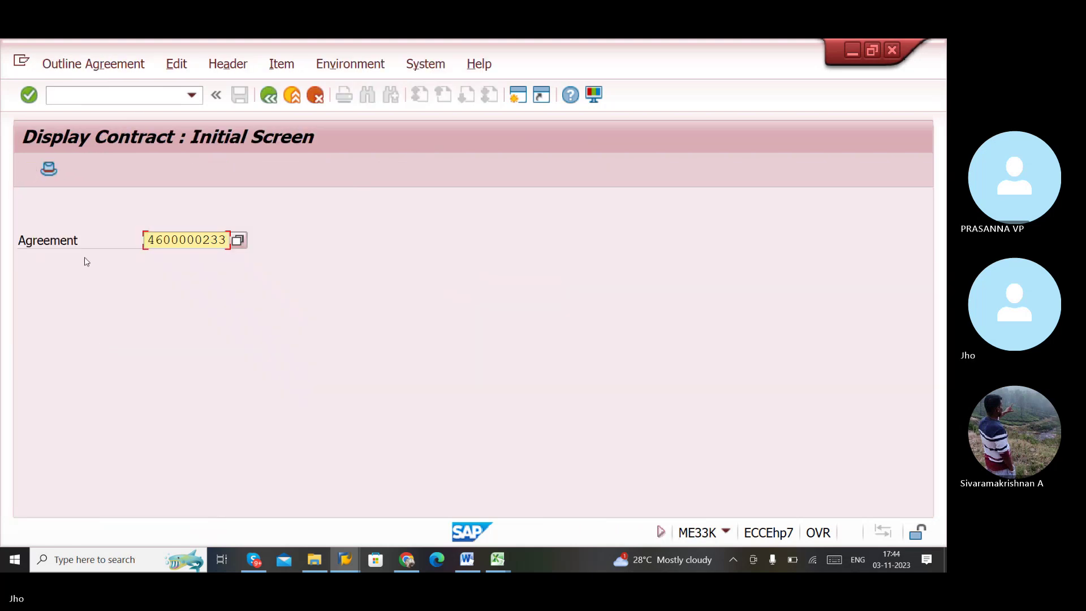
key(Return)
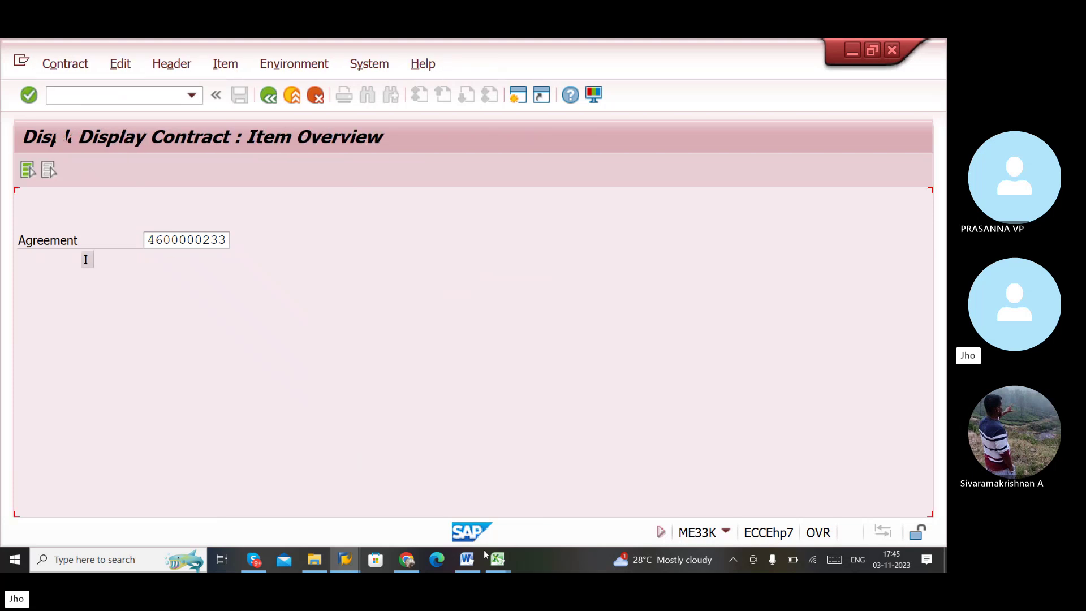
- Look up the recorded contract number in Book1 in Excel and return to the SAP contract display
mouse_move(503, 565)
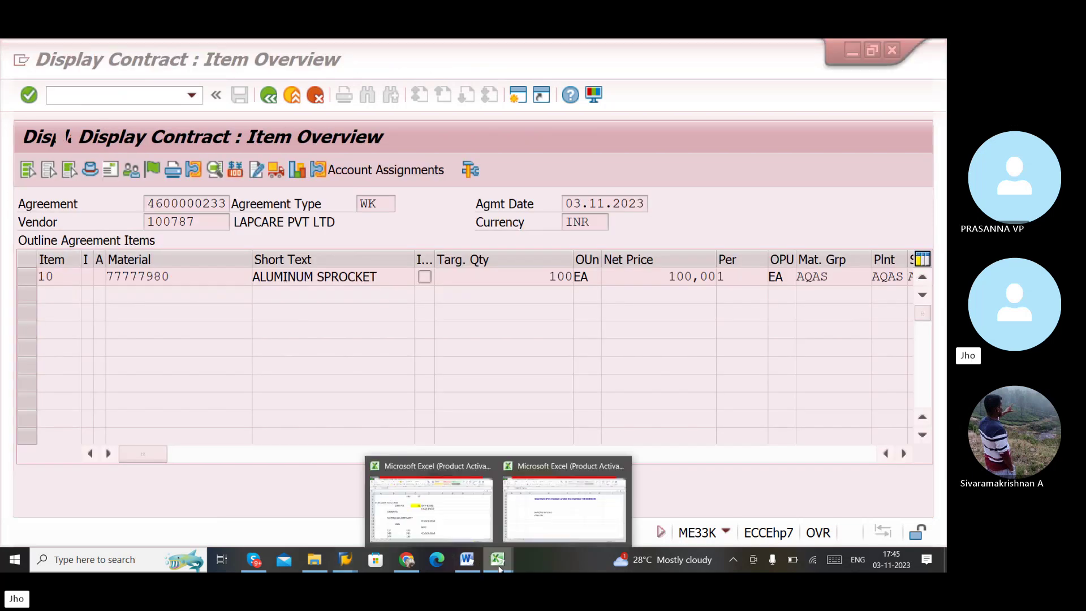
click(554, 529)
scroll(528, 348, up, 3)
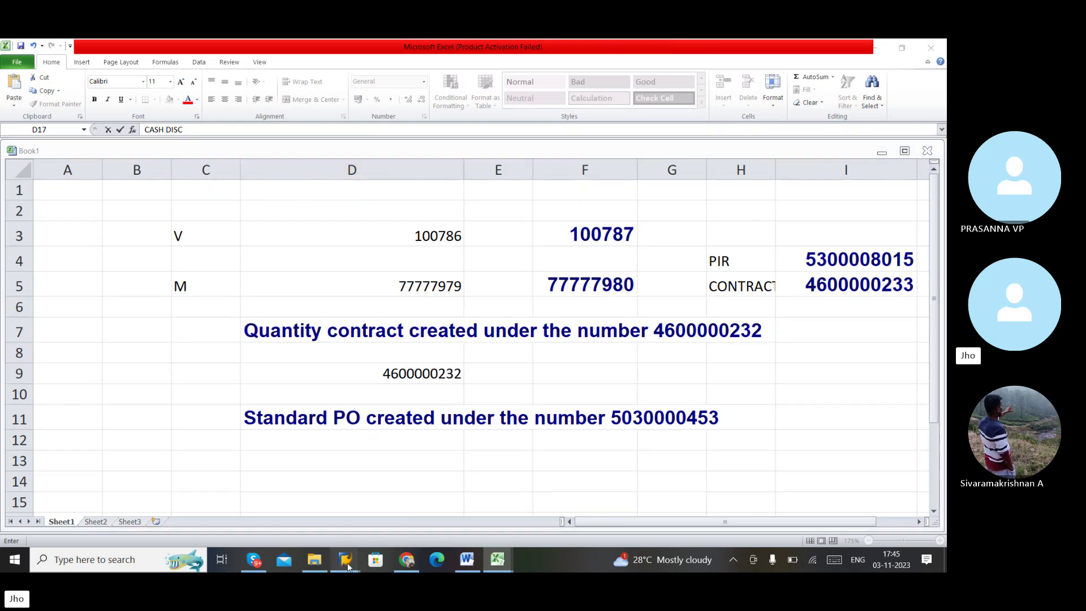
mouse_move(345, 559)
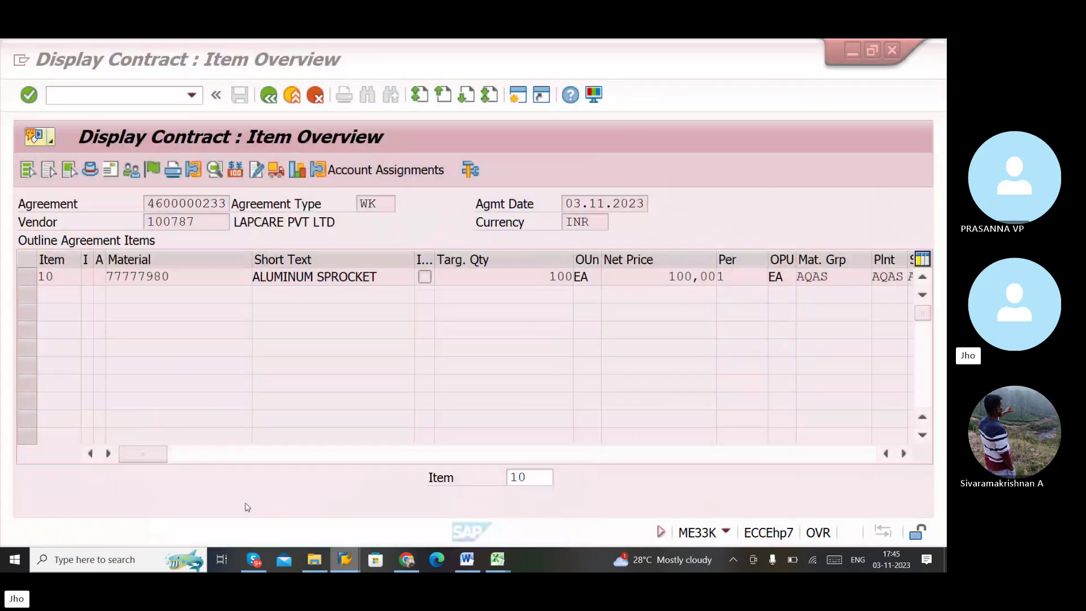
click(238, 493)
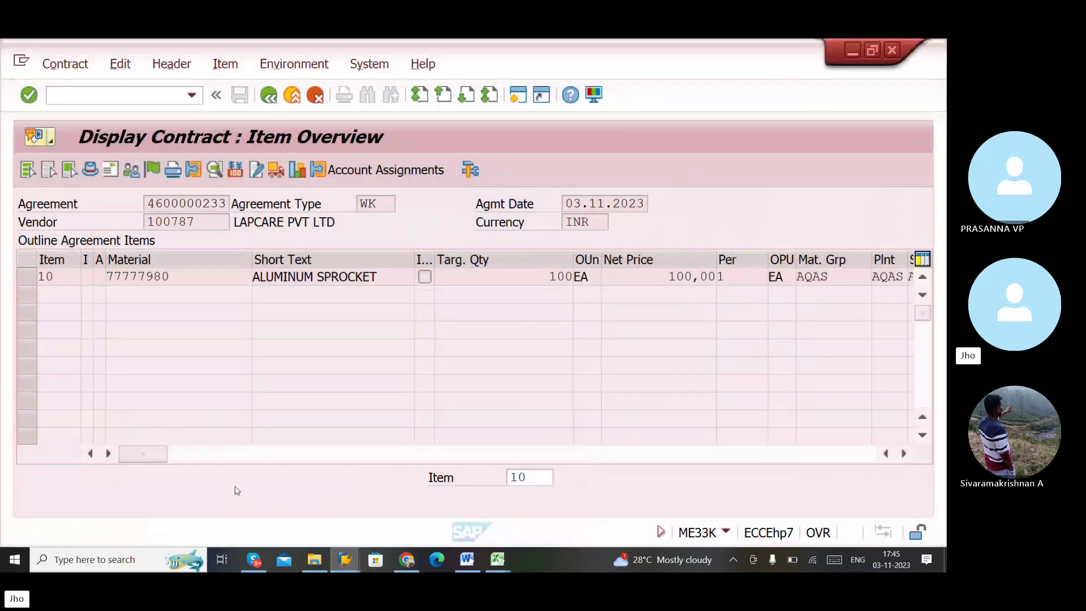
- Create a contract release order as a follow-on function of the displayed contract
click(65, 64)
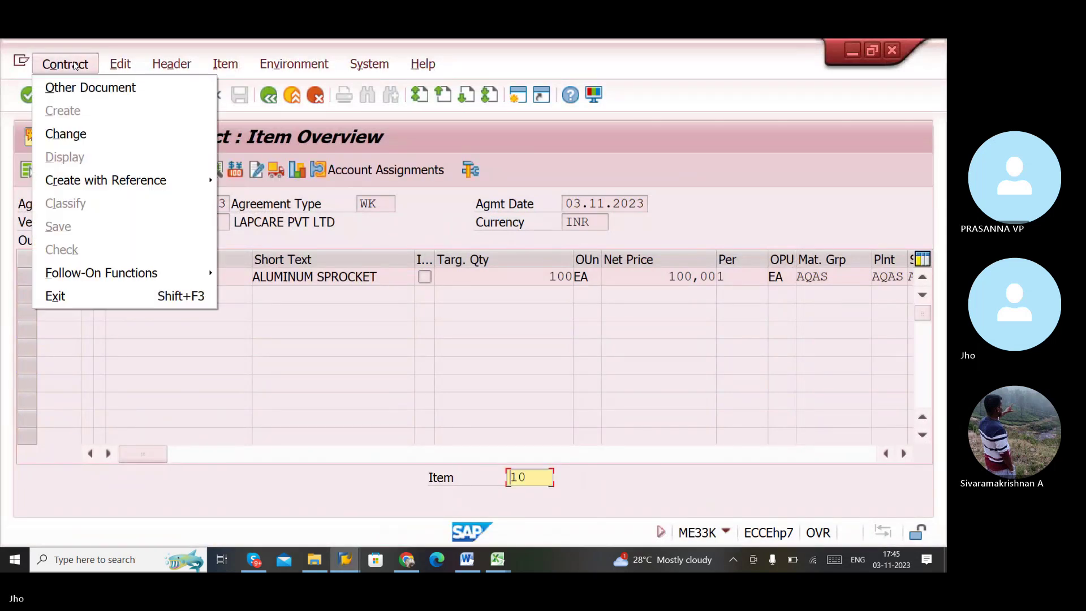
mouse_move(80, 188)
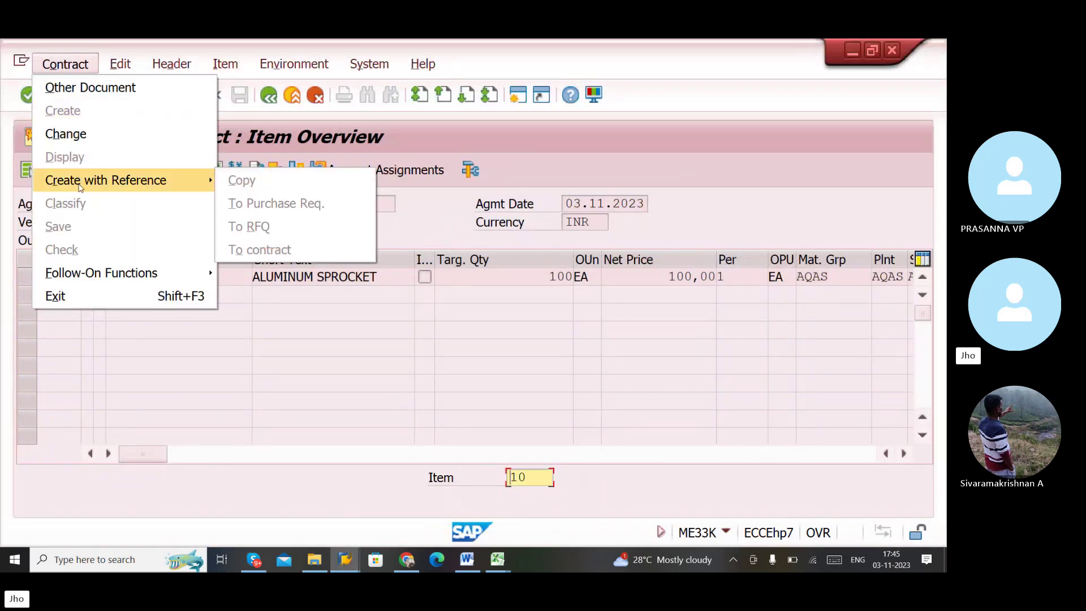
mouse_move(91, 276)
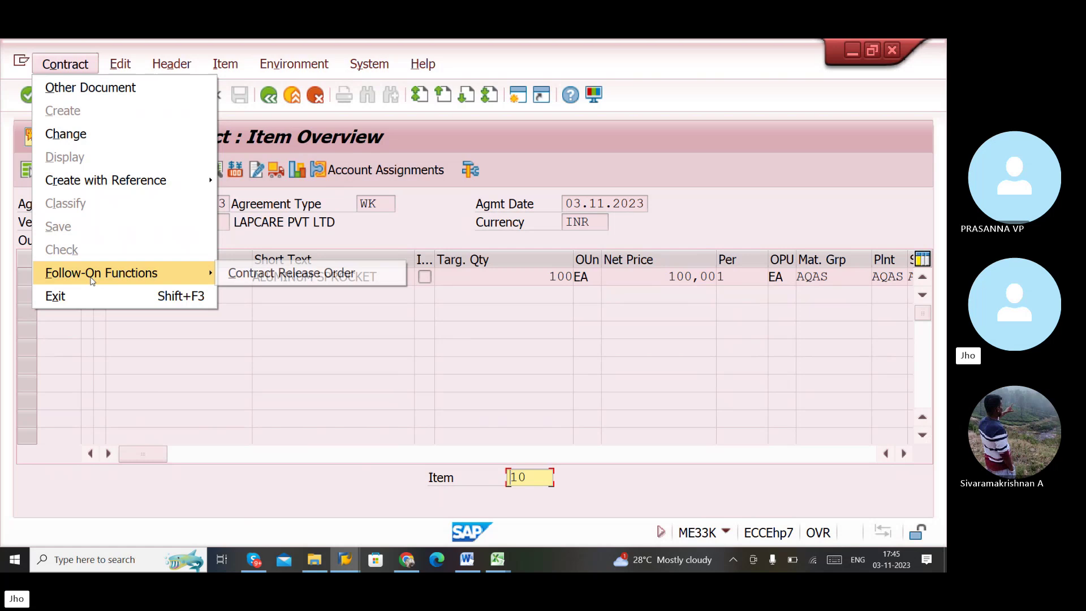
click(291, 276)
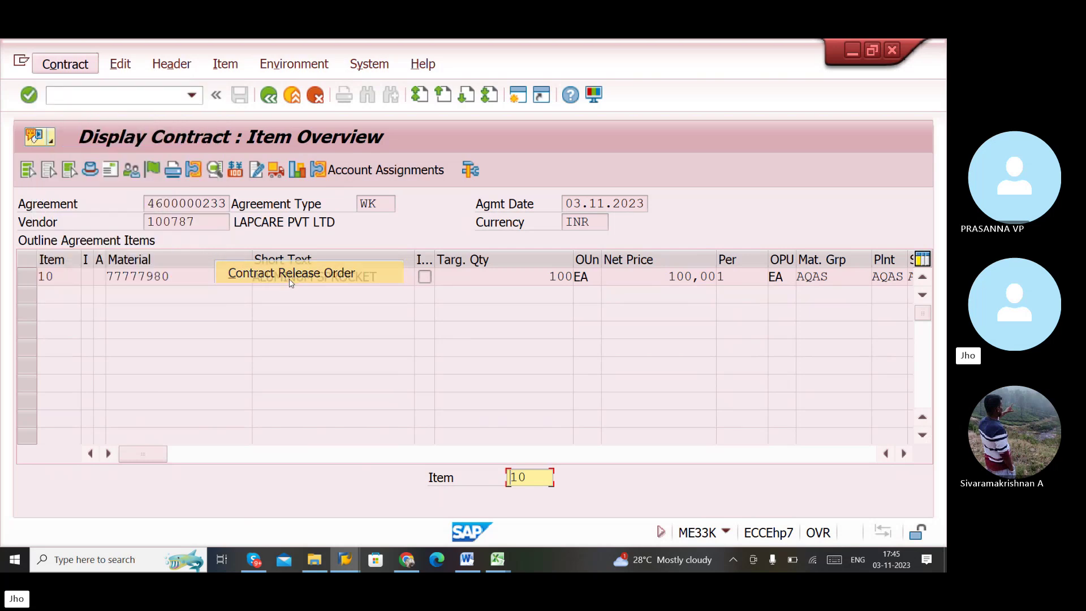
click(793, 560)
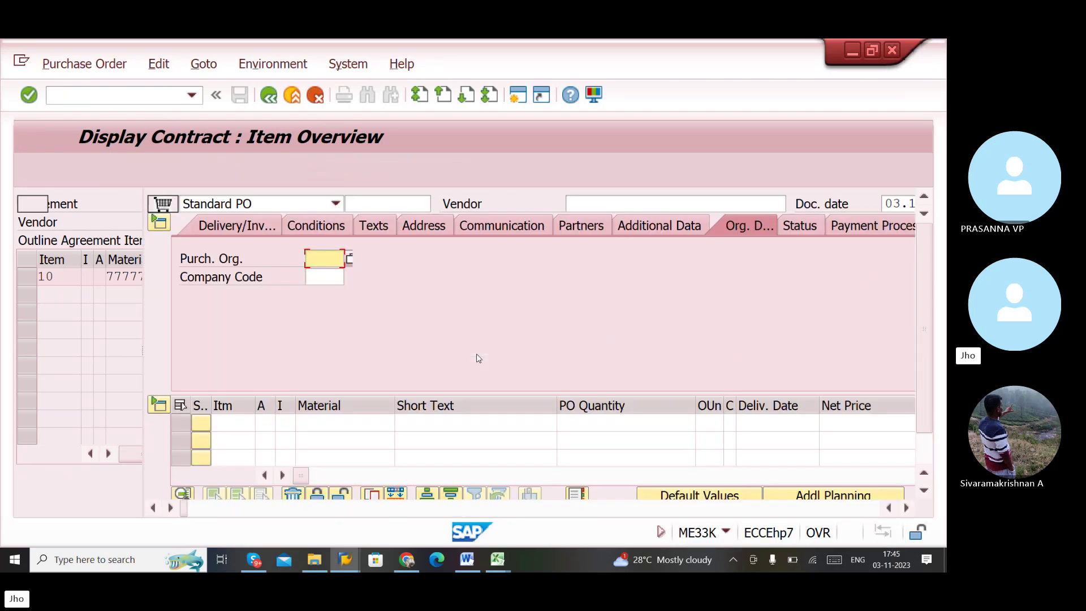
- Enter the contract's number as the outline agreement of the first purchase order item and load its data
click(637, 422)
key(Tab)
key(Tab)
key(Tab)
key(Tab)
key(Tab)
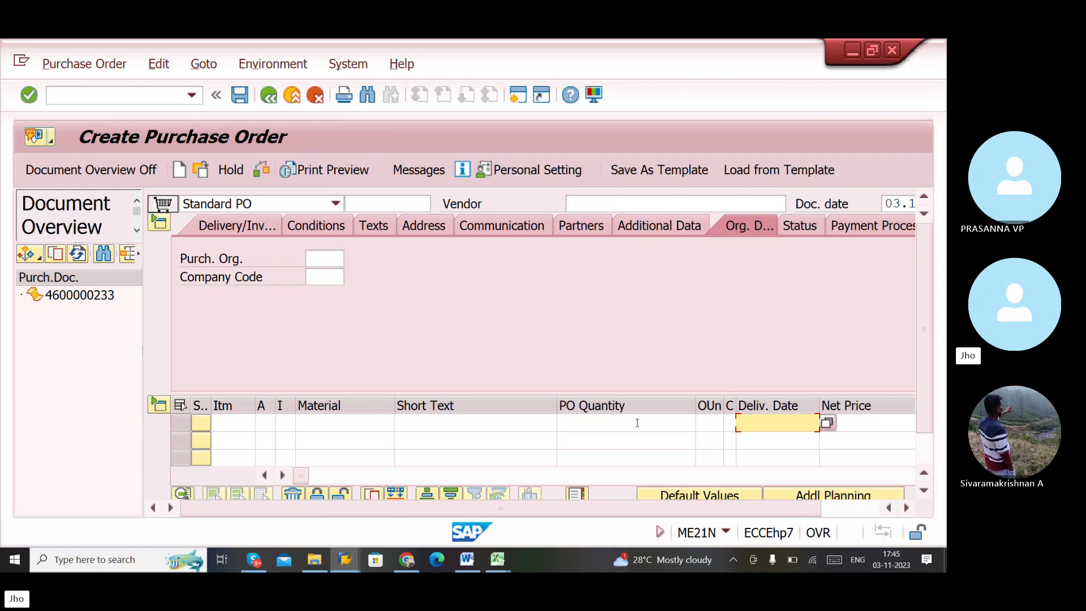
key(Tab)
key(Tab)
key(Tab)
key(Tab)
key(Tab)
key(Tab)
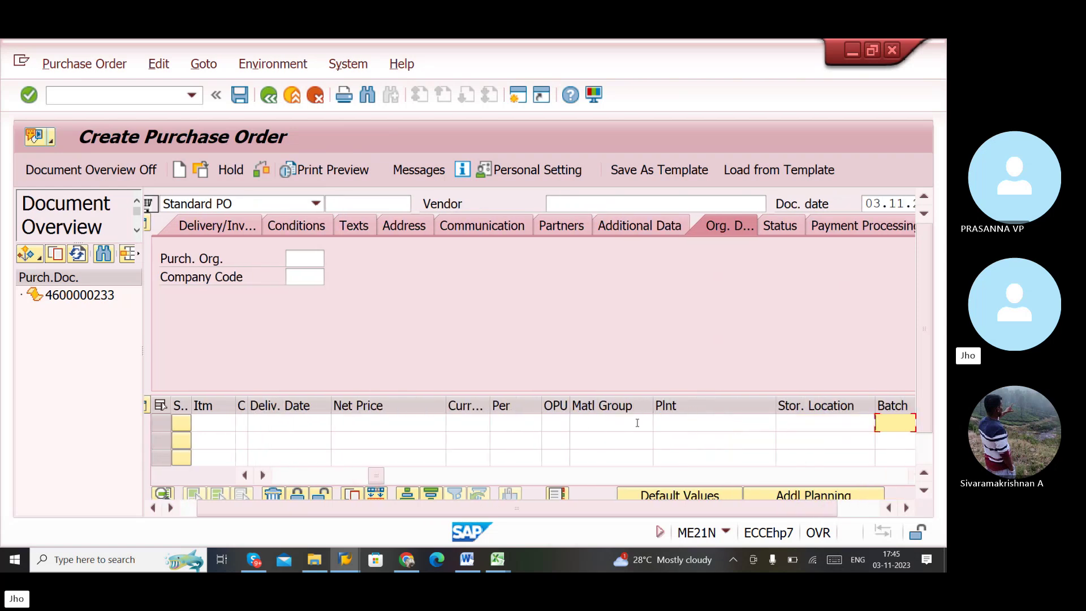
key(Tab)
key(Tab)
key(Tab)
key(Tab)
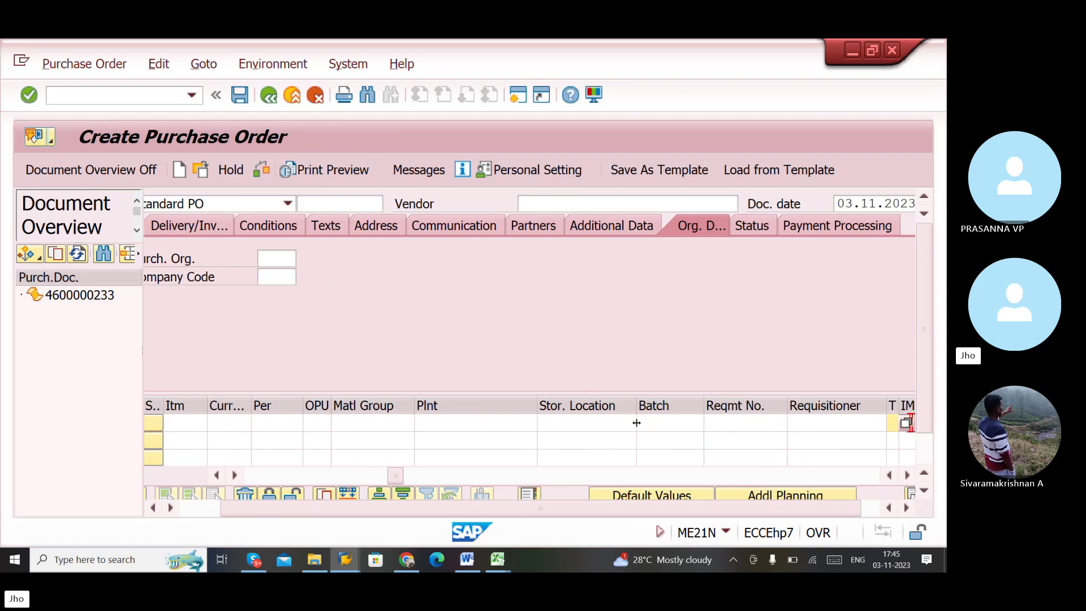
key(Tab)
key(Tab)
key(Tab)
key(Tab)
key(Tab)
key(Tab)
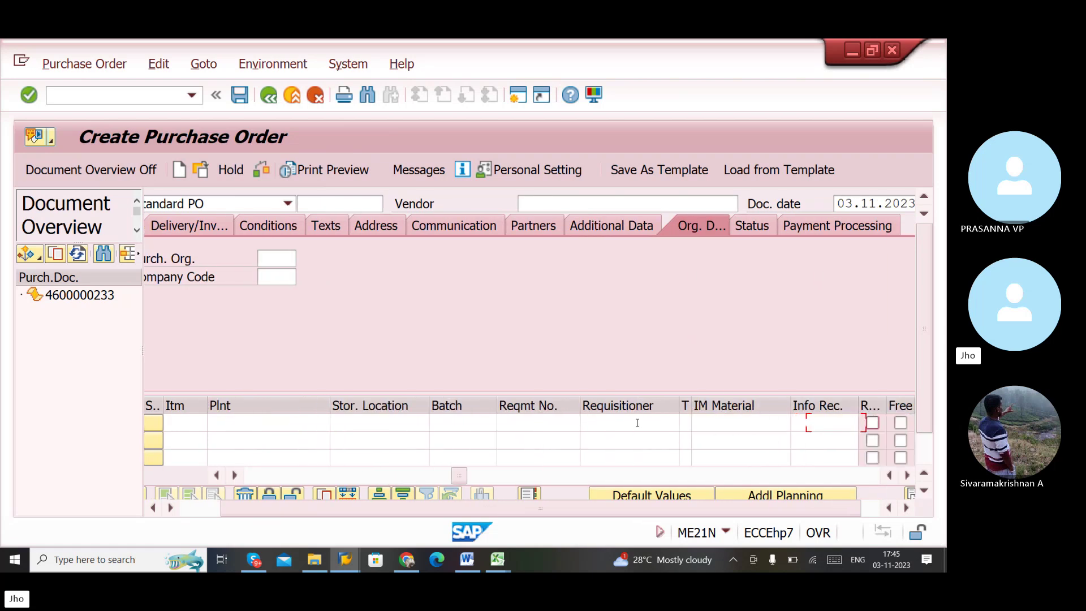
key(Tab)
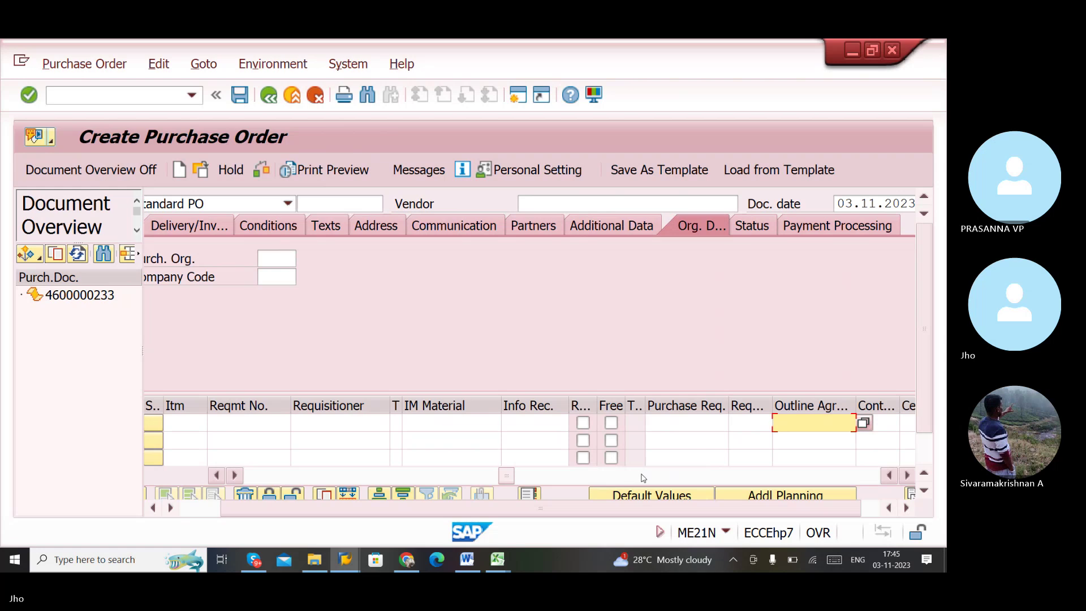
key(ctrl+v)
key(Return)
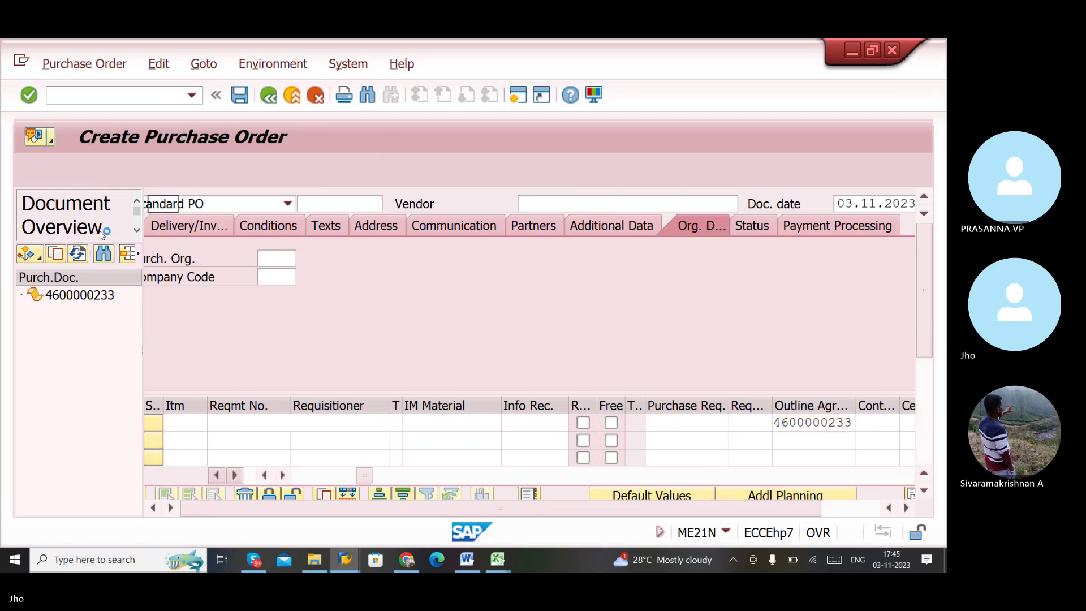
- Hide the document overview and set the PO quantity of item 10 to 100 EA
click(105, 171)
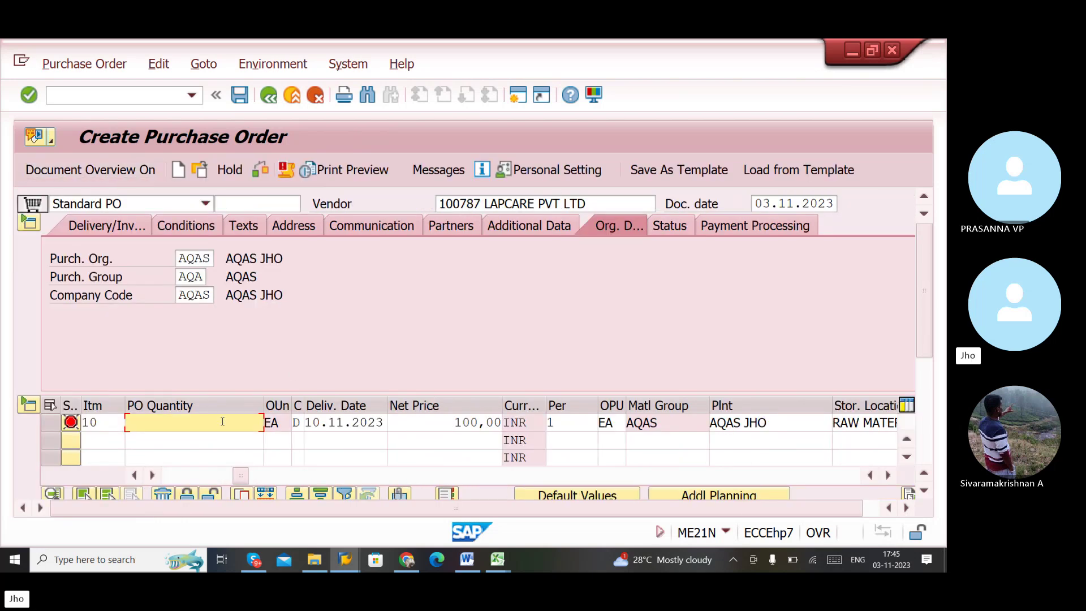
text(100)
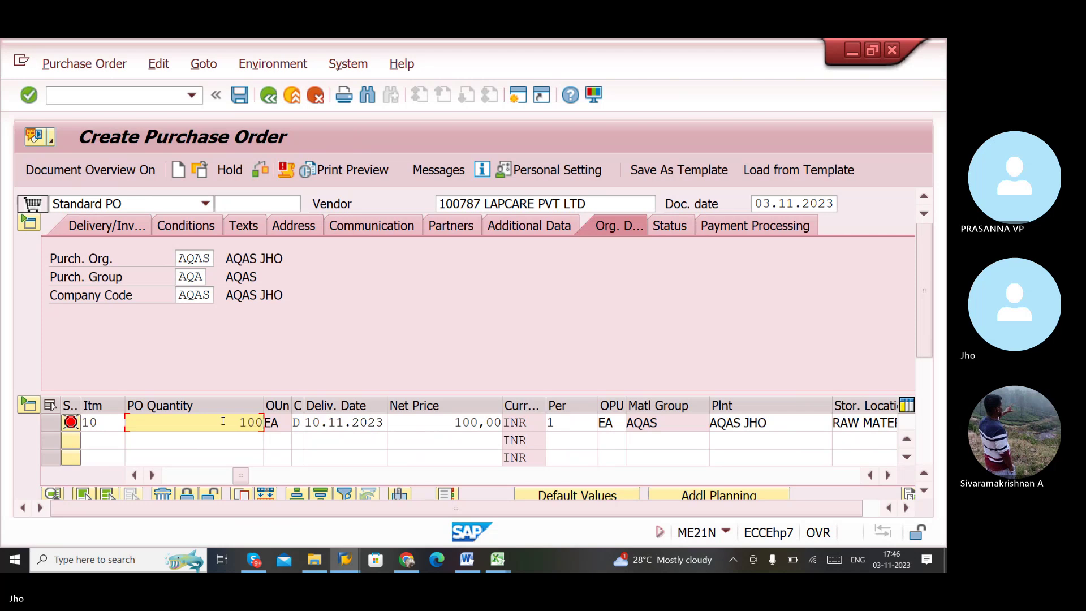
key(Return)
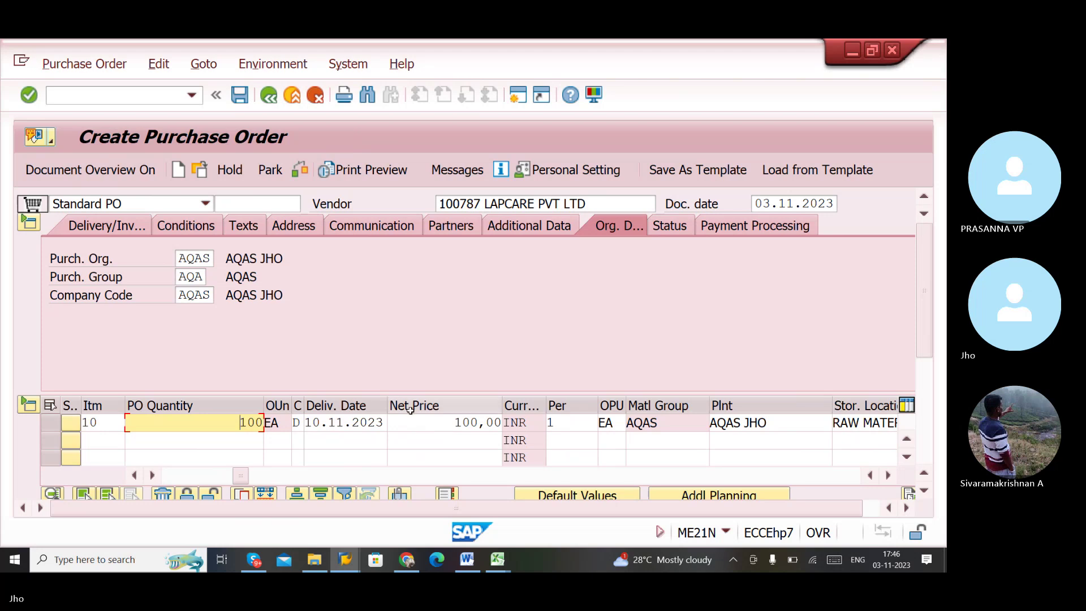
- Check the purchase order's system messages, close the message log and save the document despite the warning
click(270, 169)
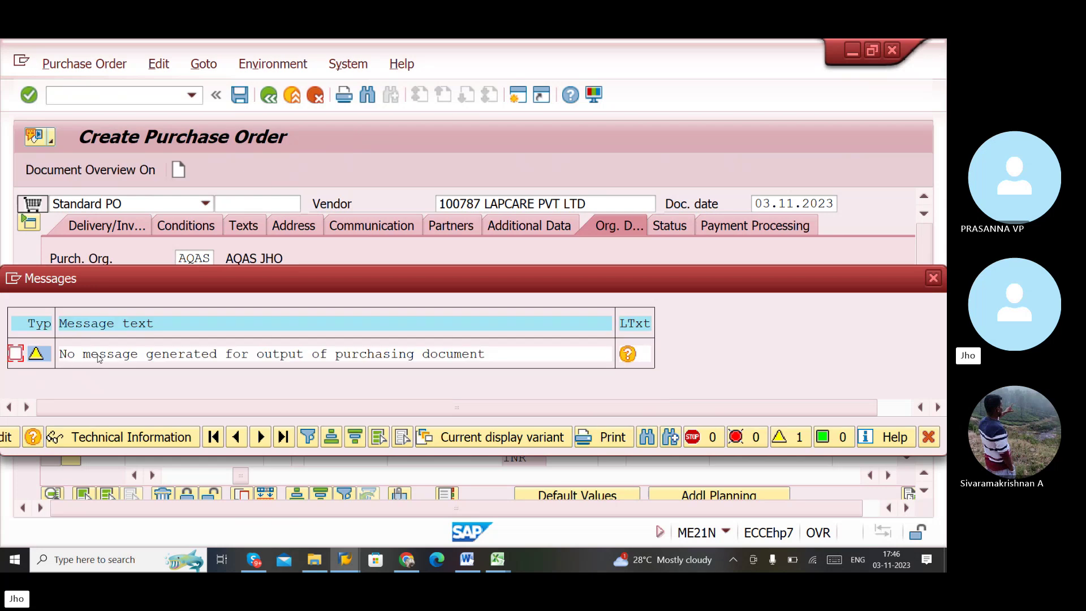
click(495, 429)
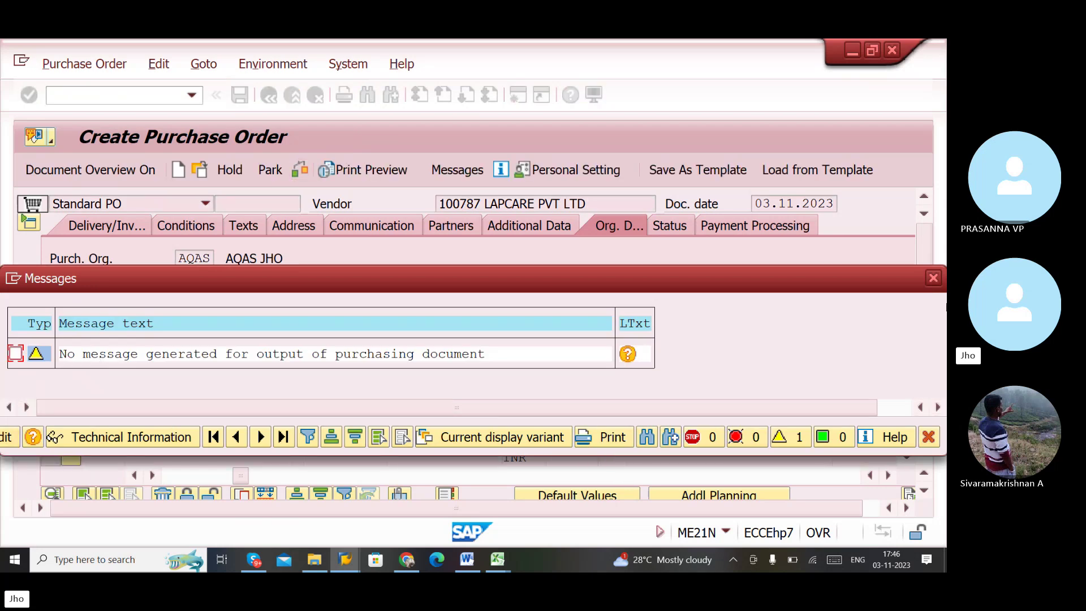
click(933, 278)
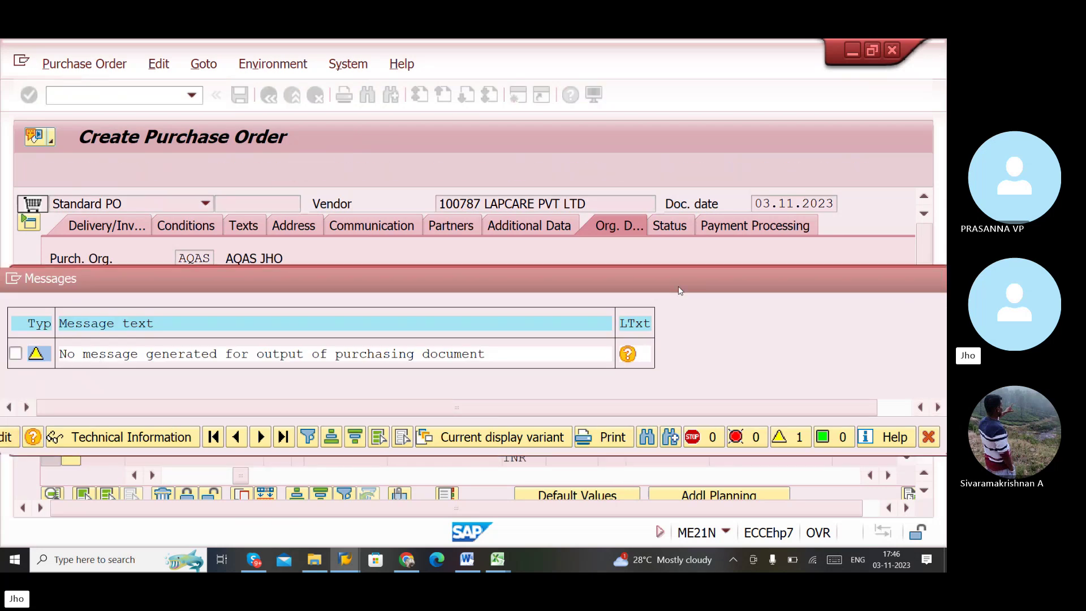
click(239, 95)
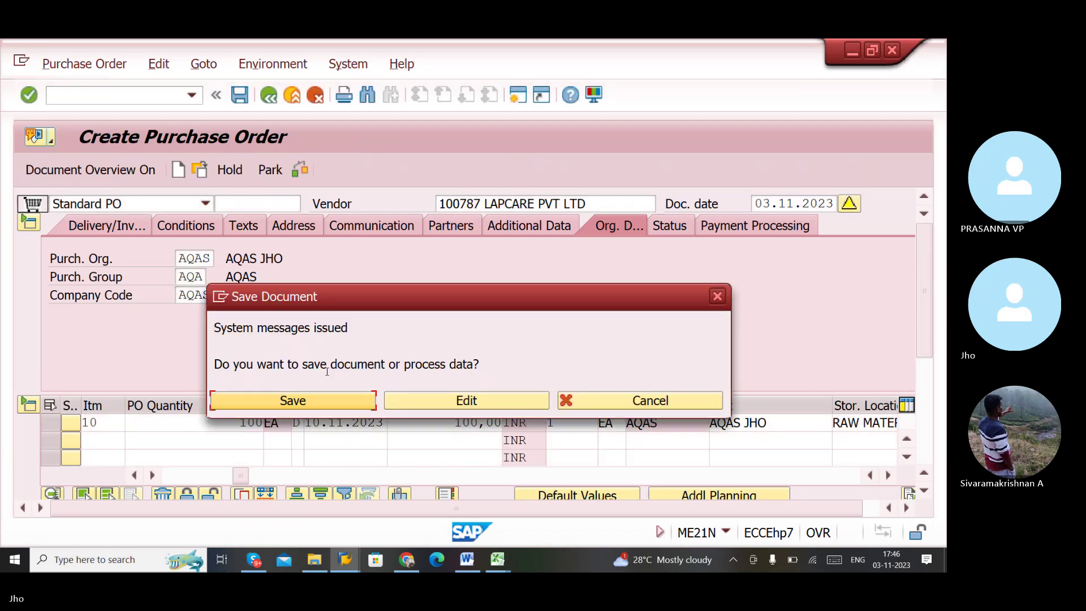
click(315, 400)
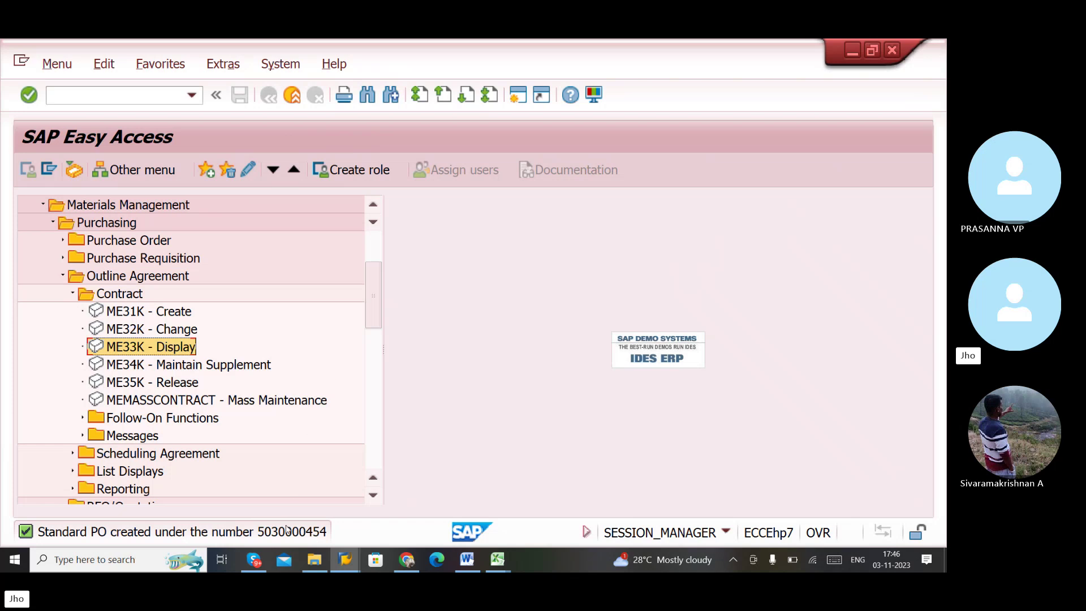
- Examine the value contract and scheduling agreement procedures in the CONTRACT document in Word, and return to SAP
click(498, 557)
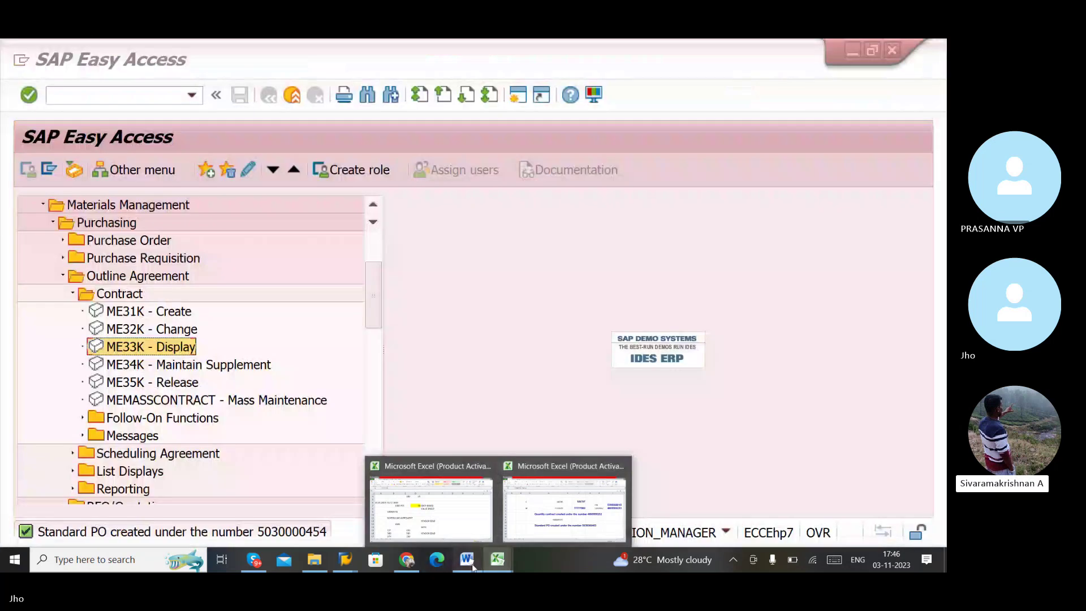
click(467, 559)
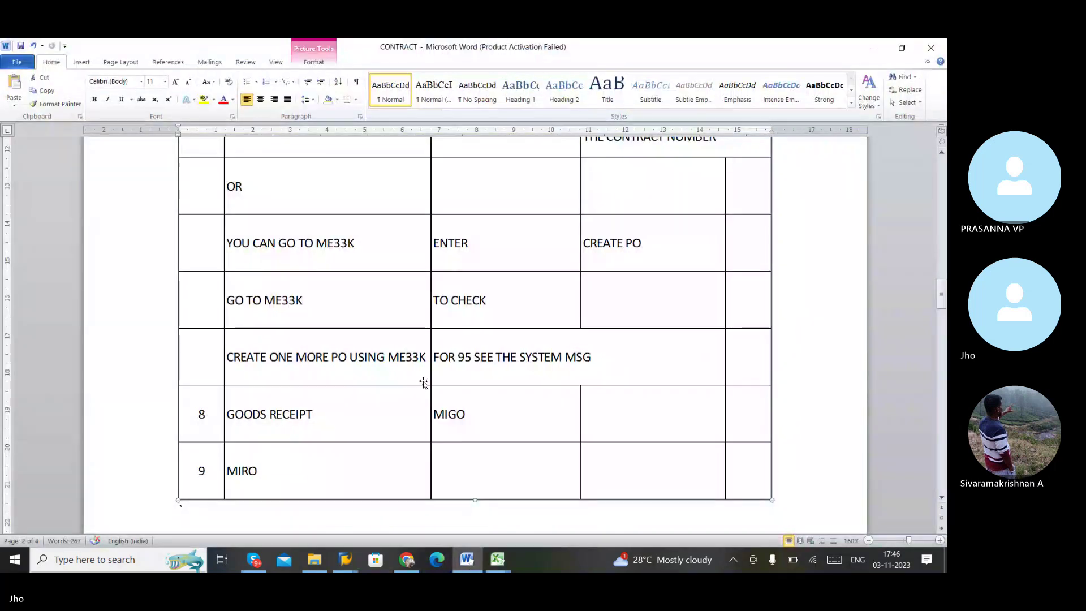
scroll(423, 383, down, 2)
scroll(423, 382, down, 3)
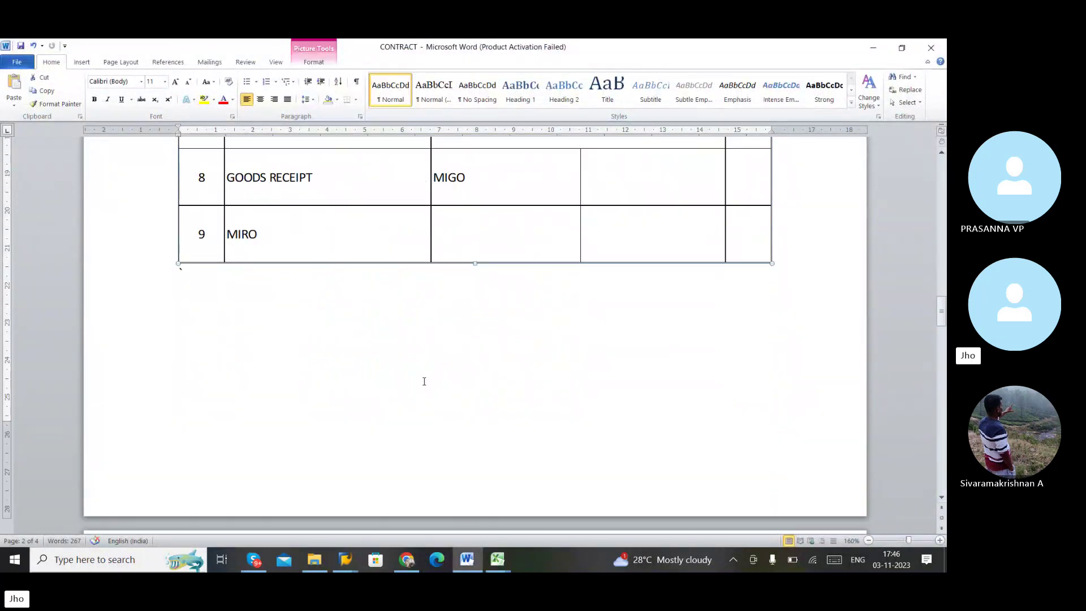
scroll(401, 358, down, 10)
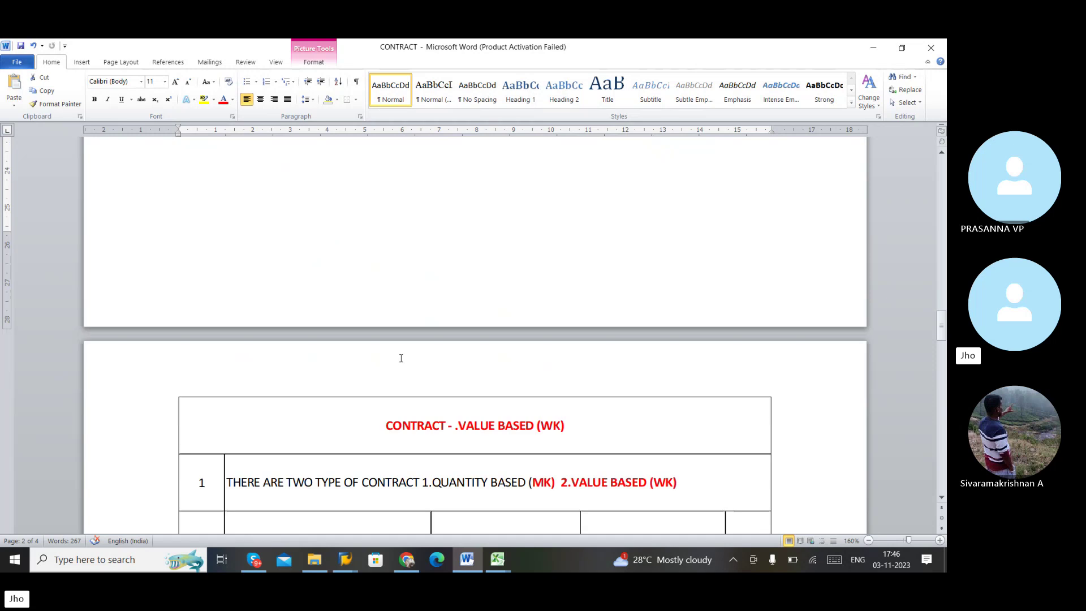
scroll(401, 360, down, 5)
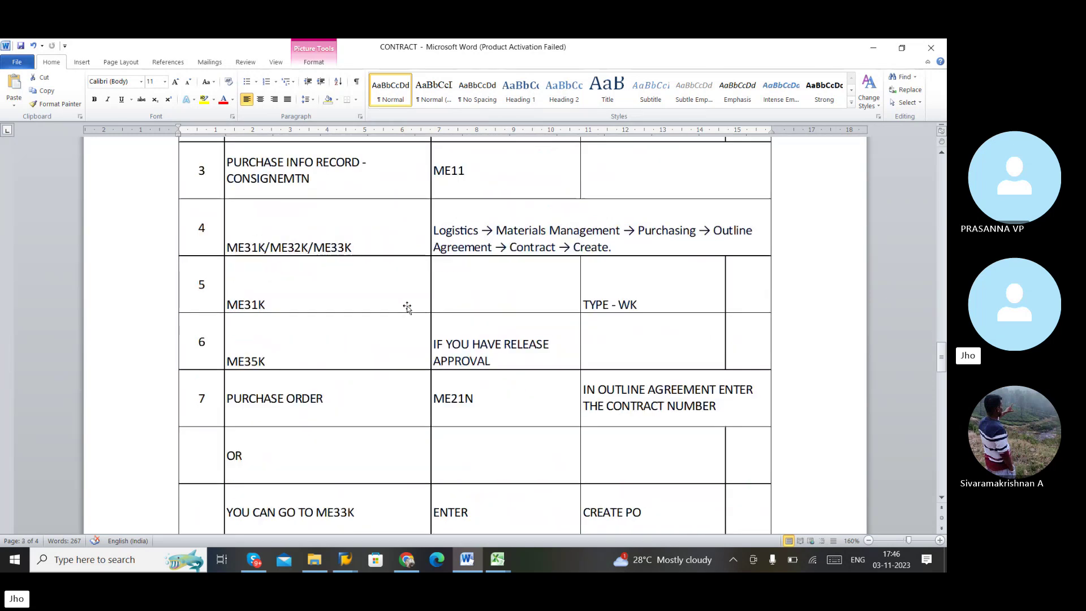
scroll(407, 308, down, 5)
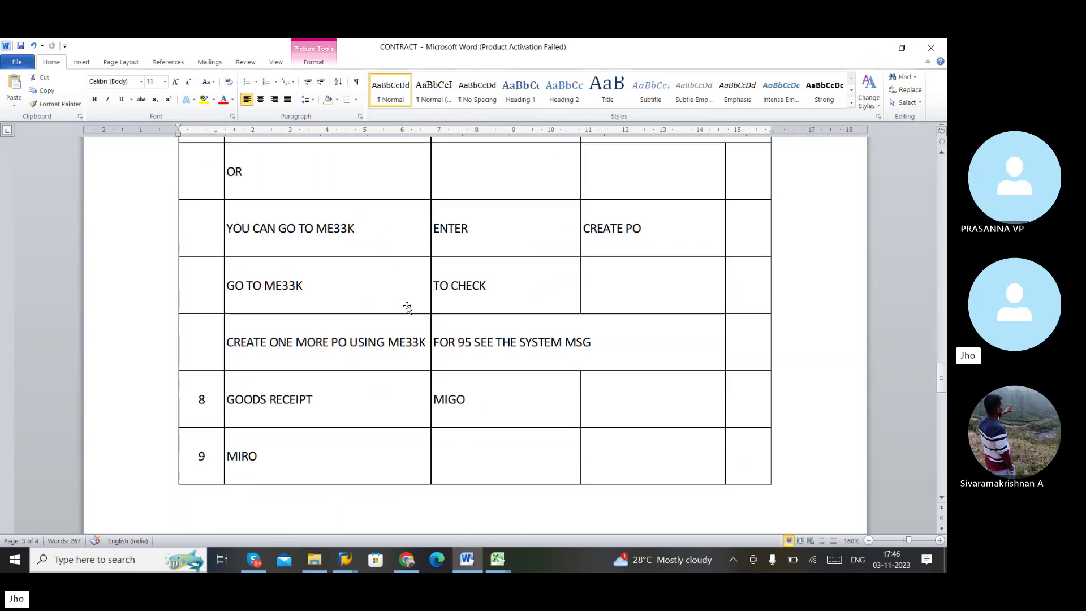
scroll(388, 332, down, 2)
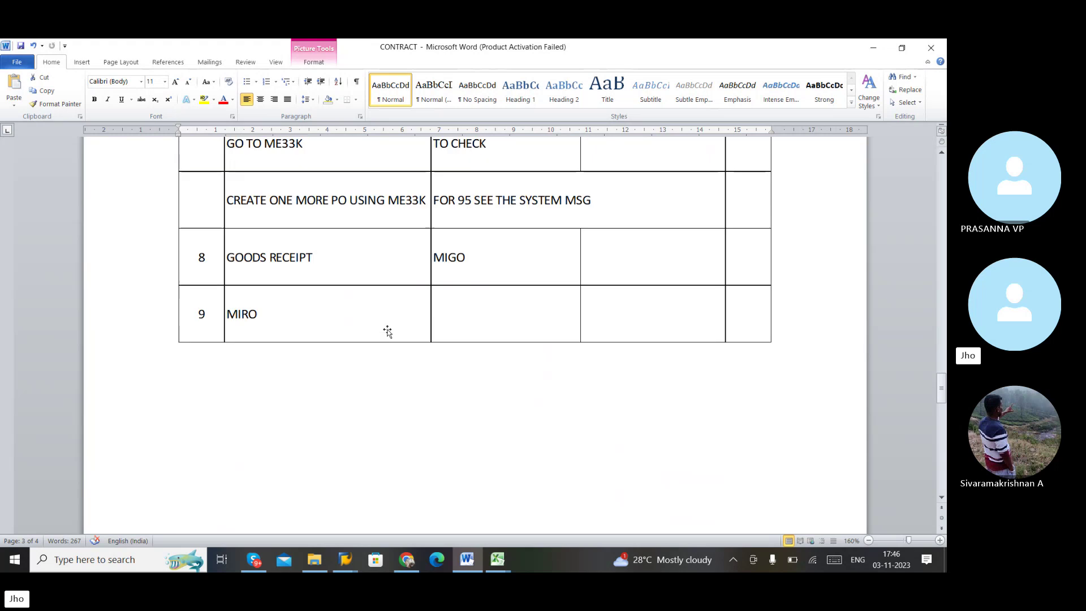
scroll(388, 332, down, 11)
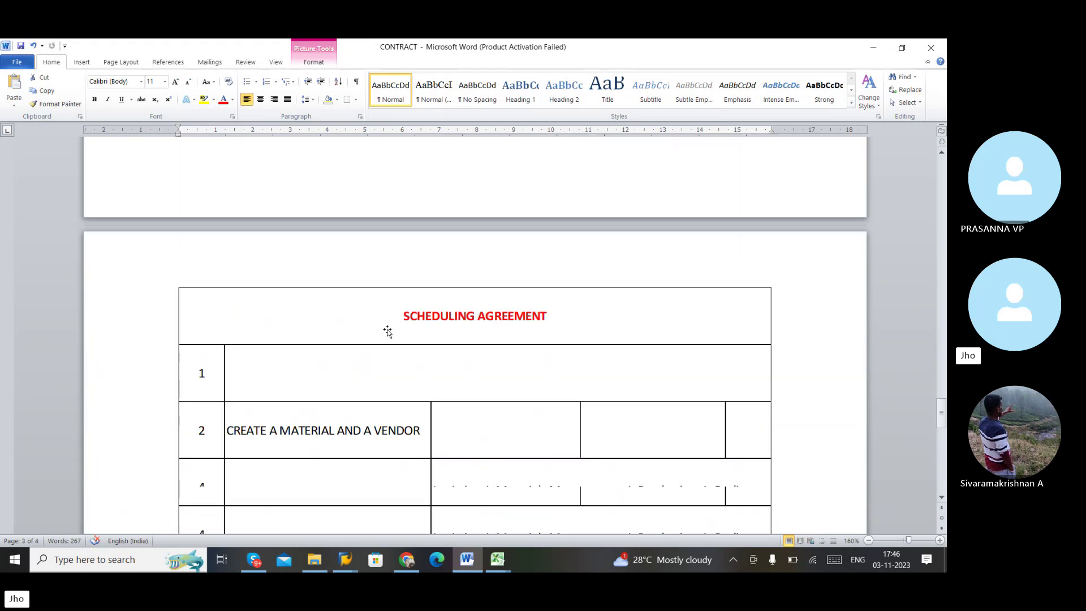
scroll(387, 331, down, 1)
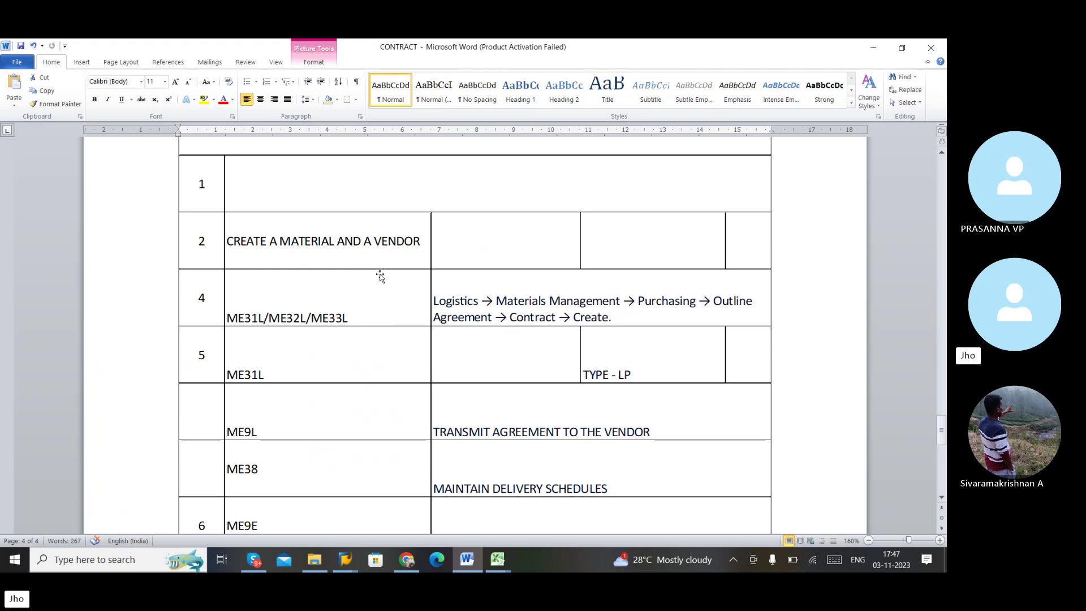
key(alt+Tab)
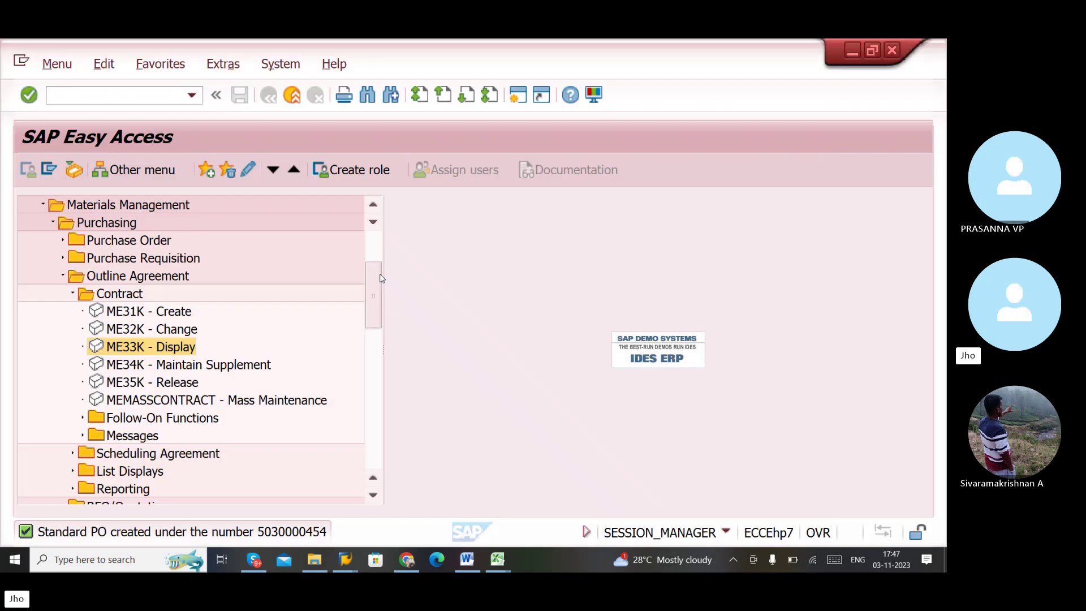
- Switch to the Excel workbook with the scheduling agreement notes, label A15 DATE and set B15 to 03.11.2023
click(470, 558)
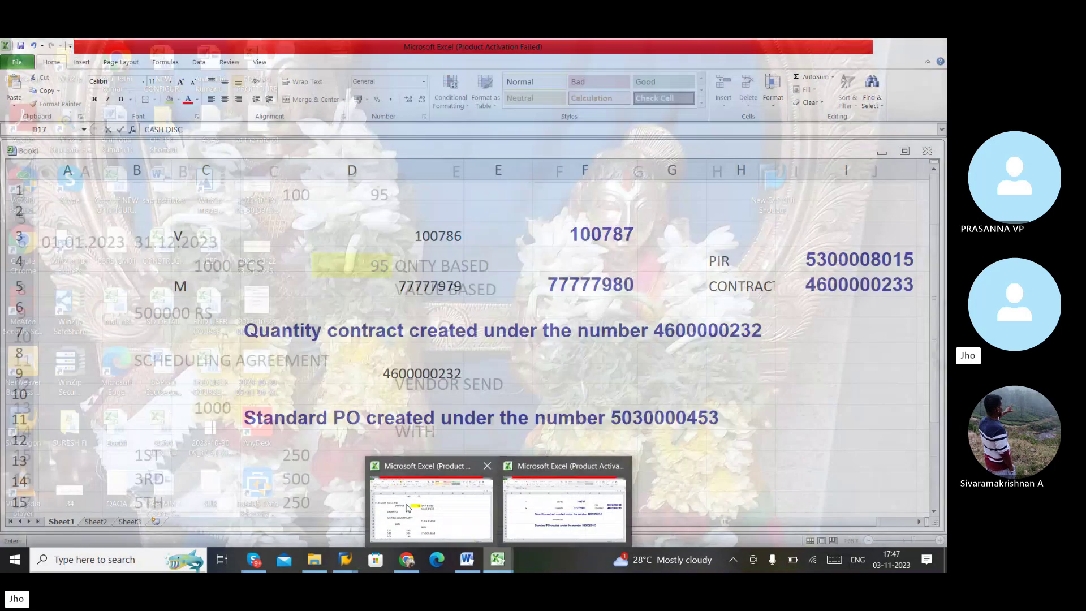
click(430, 508)
scroll(282, 407, down, 2)
scroll(149, 341, up, 1)
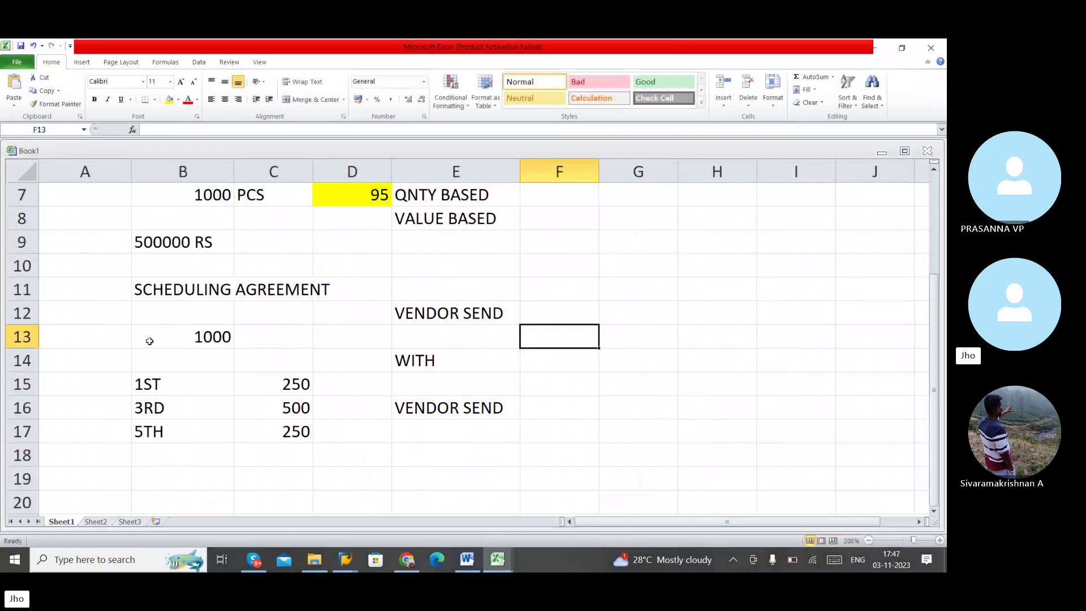
click(150, 287)
click(67, 386)
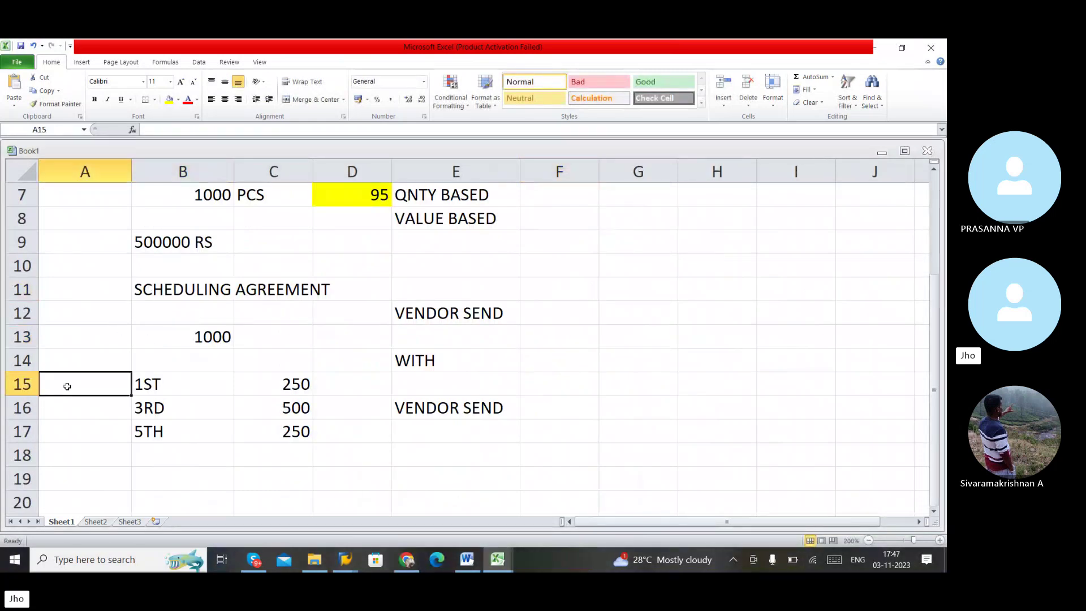
text(DATE)
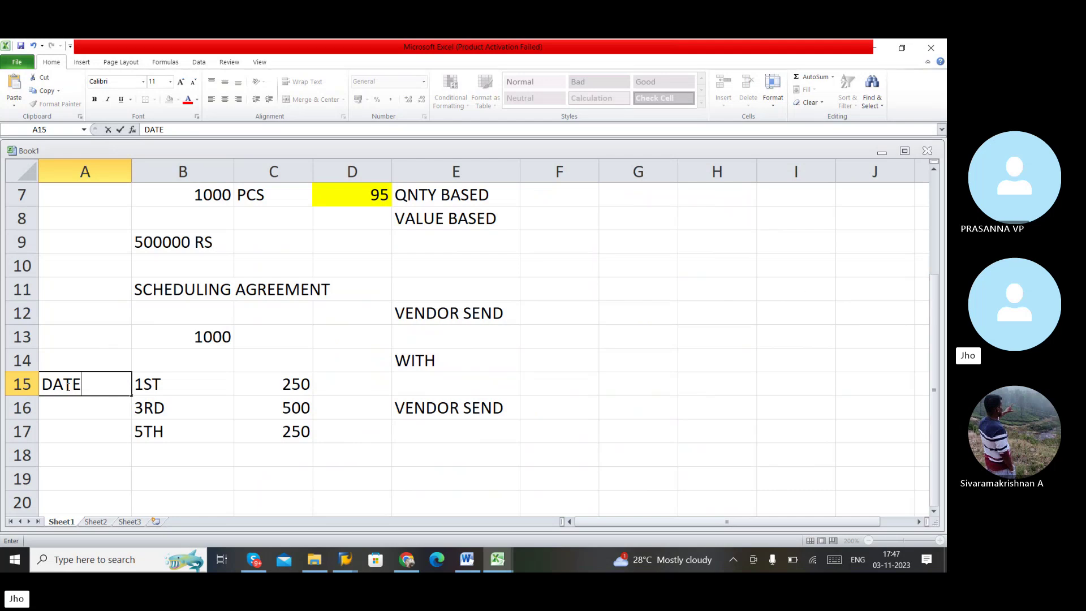
key(Tab)
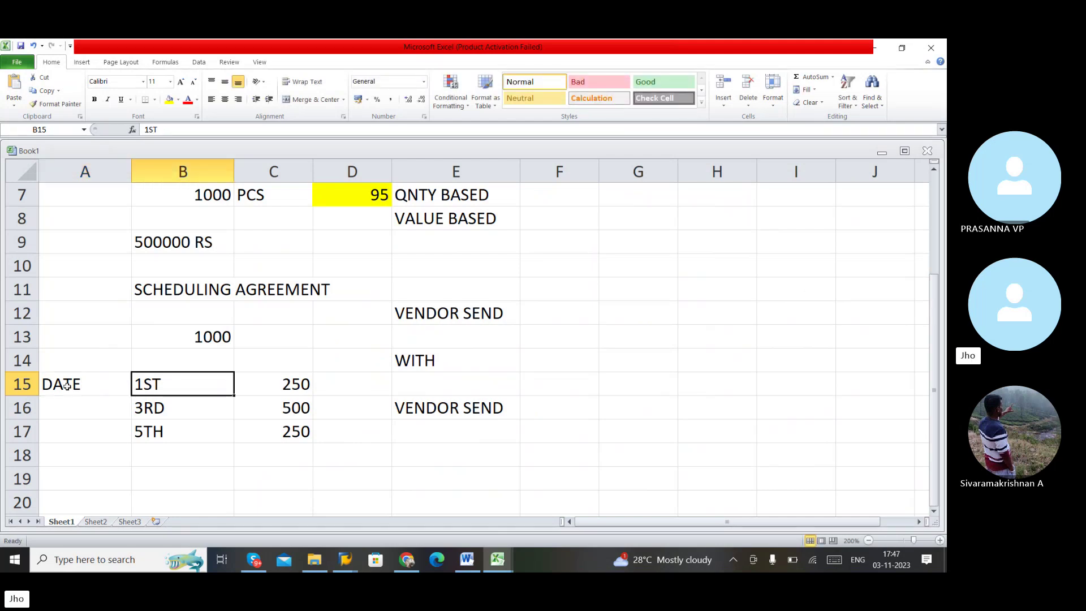
text(03.11)
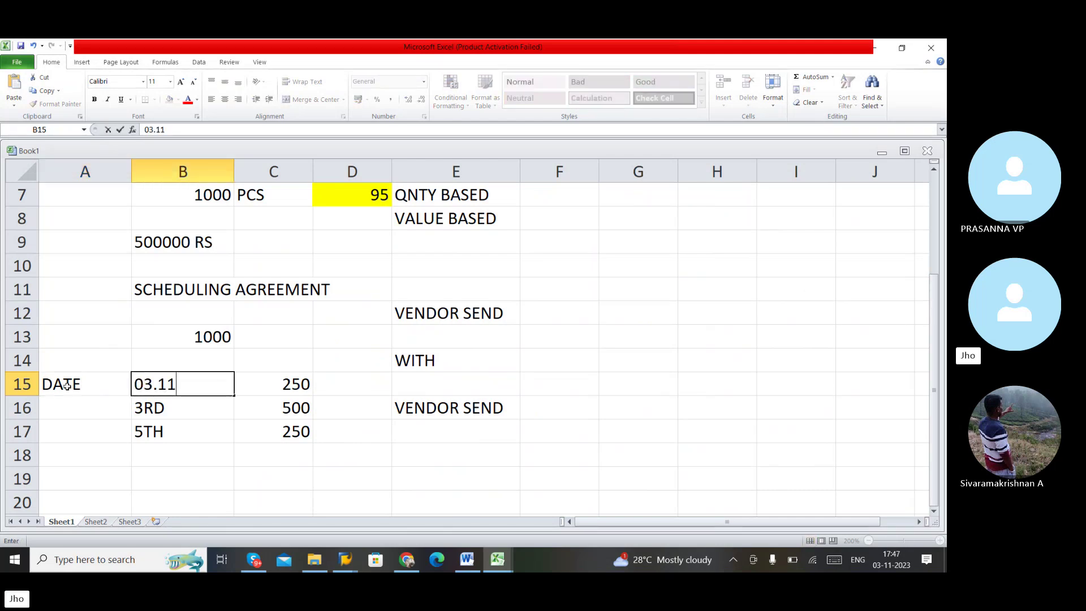
text(.2023)
key(Return)
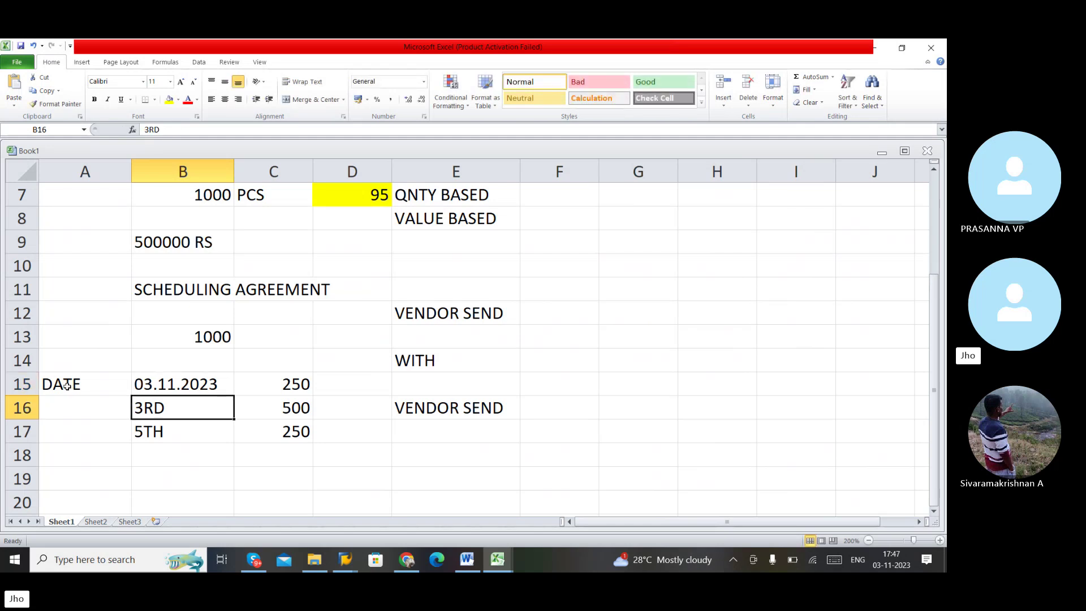
- Set the second and third schedule dates in B16 and B17 to 15.11.2023 and 30.11.2023
text(1)
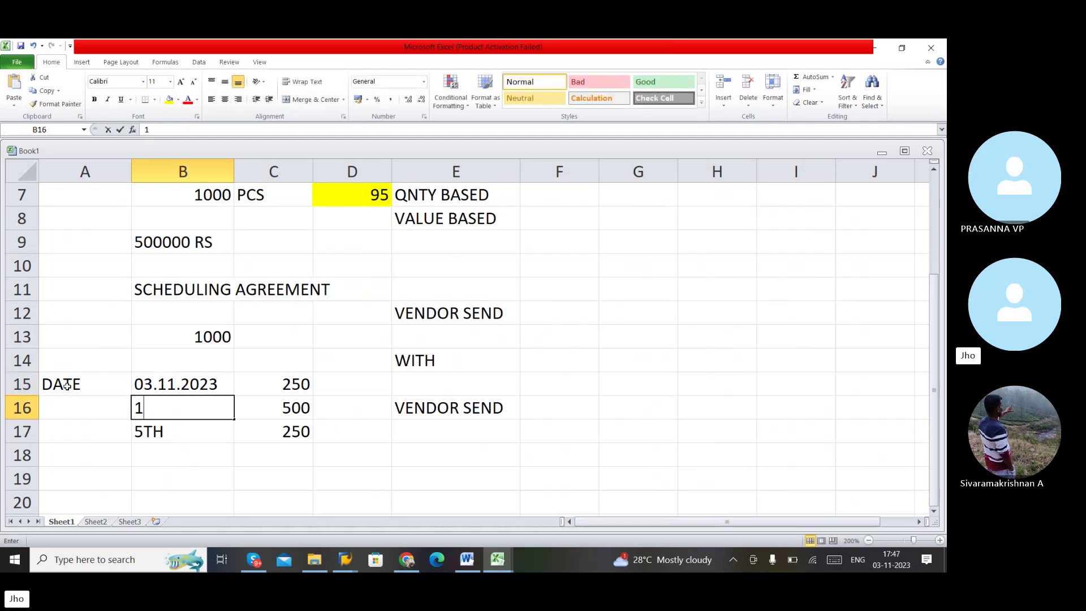
text(5.11)
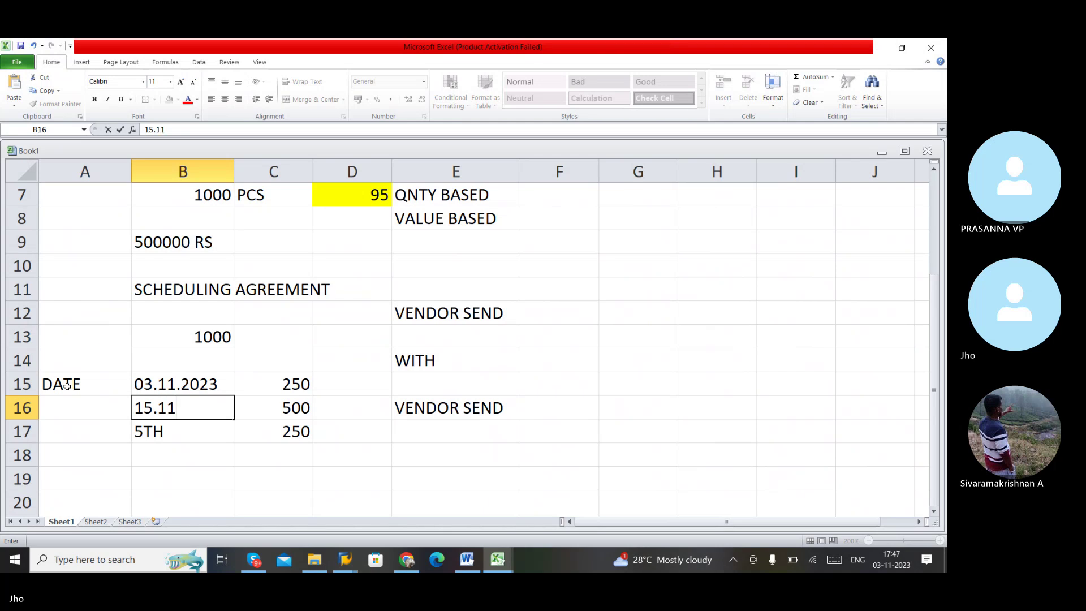
text(.20)
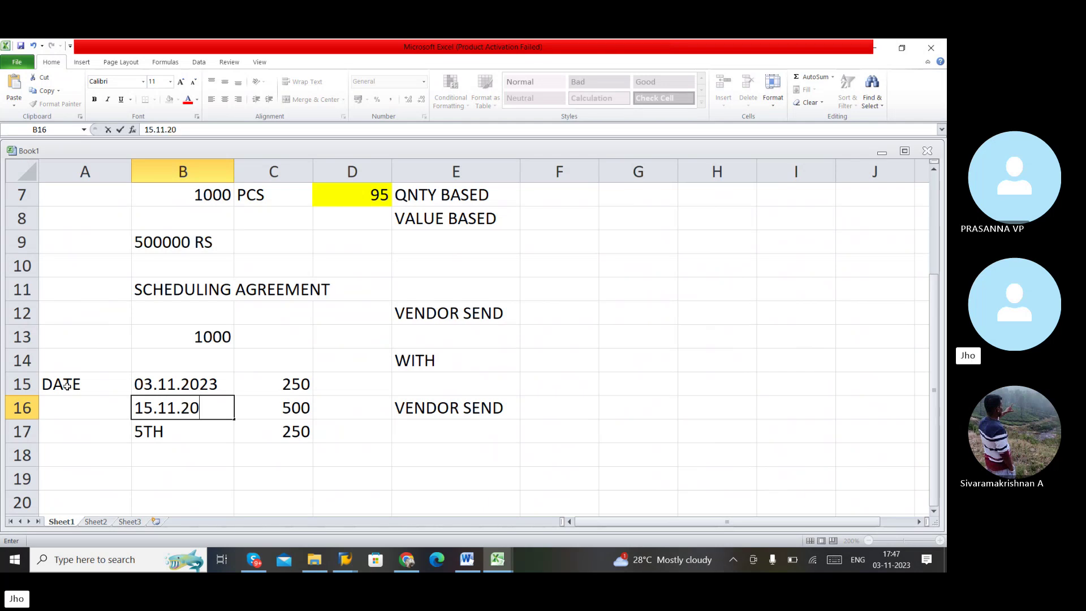
text(23)
key(Return)
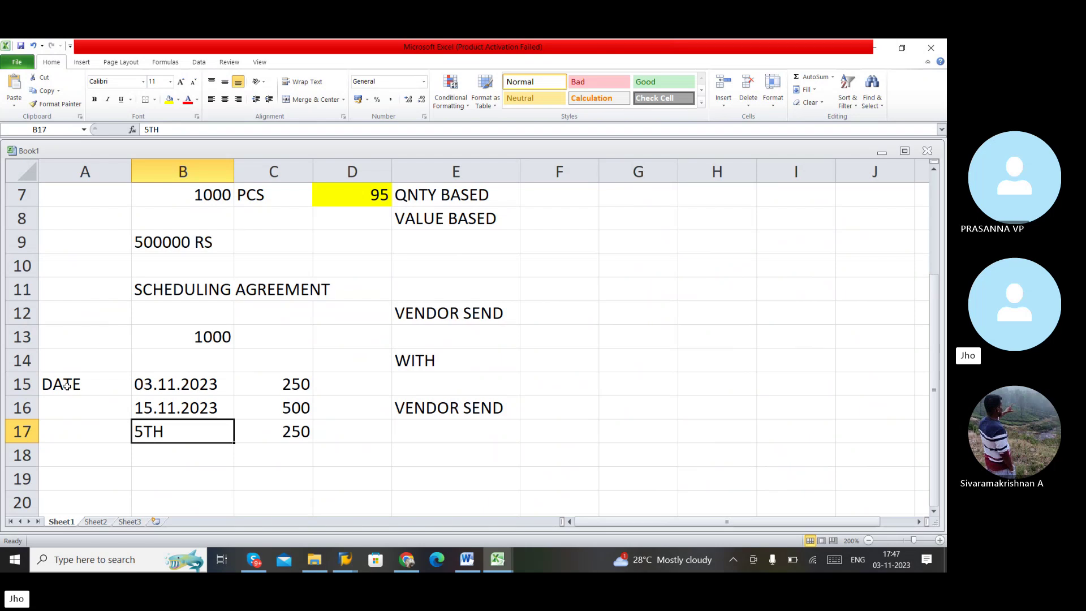
text(1)
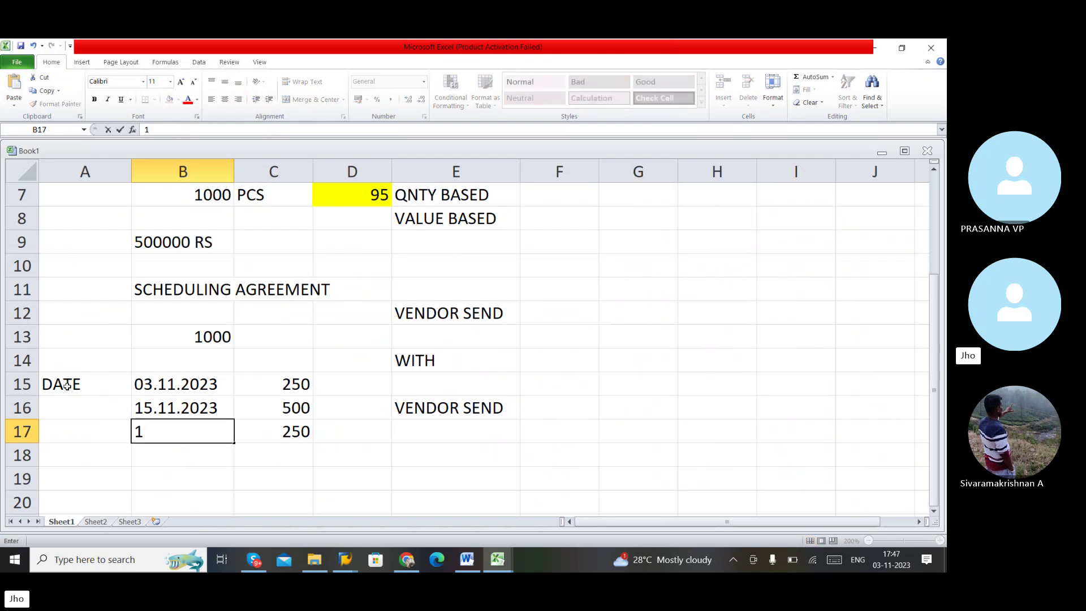
text(5)
key(BackSpace)
key(BackSpace)
text(30.11.2023)
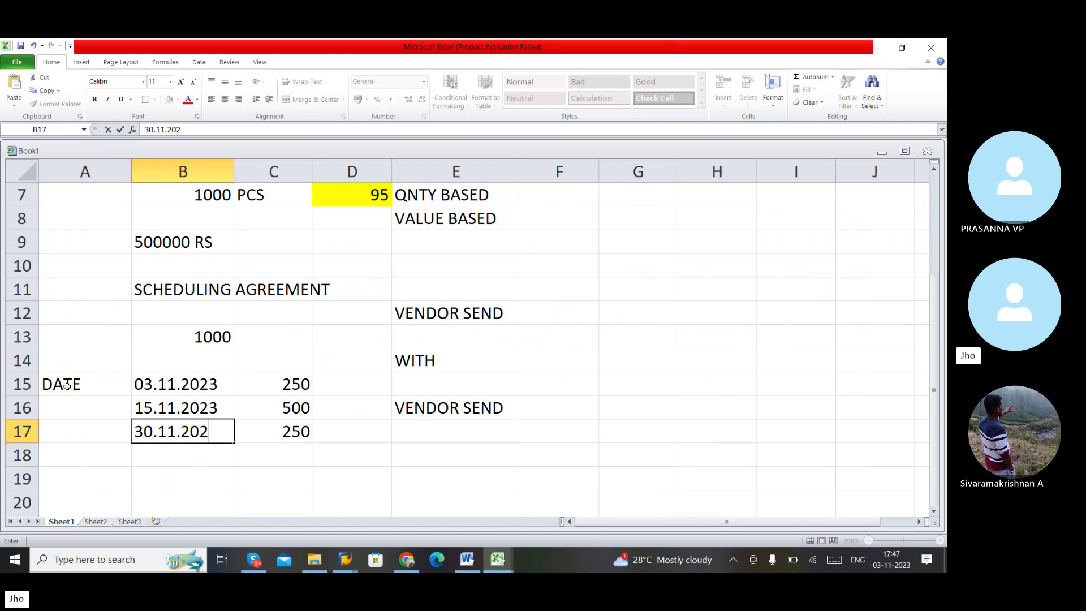
- Add the heading QNTY in C14 above the schedule quantities and select the SCHEDULING AGREEMENT title cell
click(272, 365)
text(QNTY)
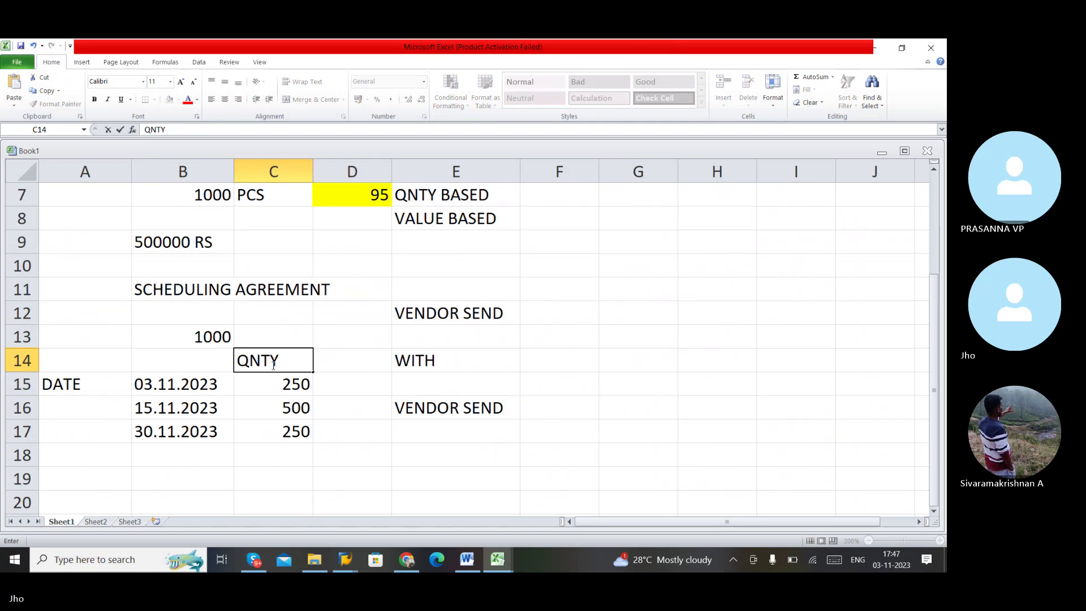
key(Return)
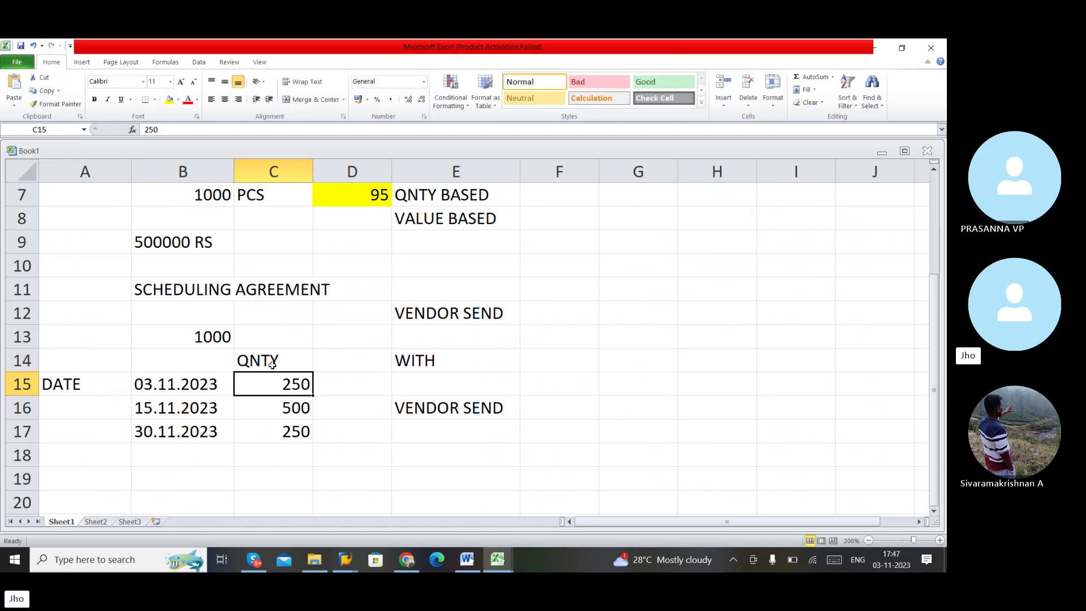
click(180, 390)
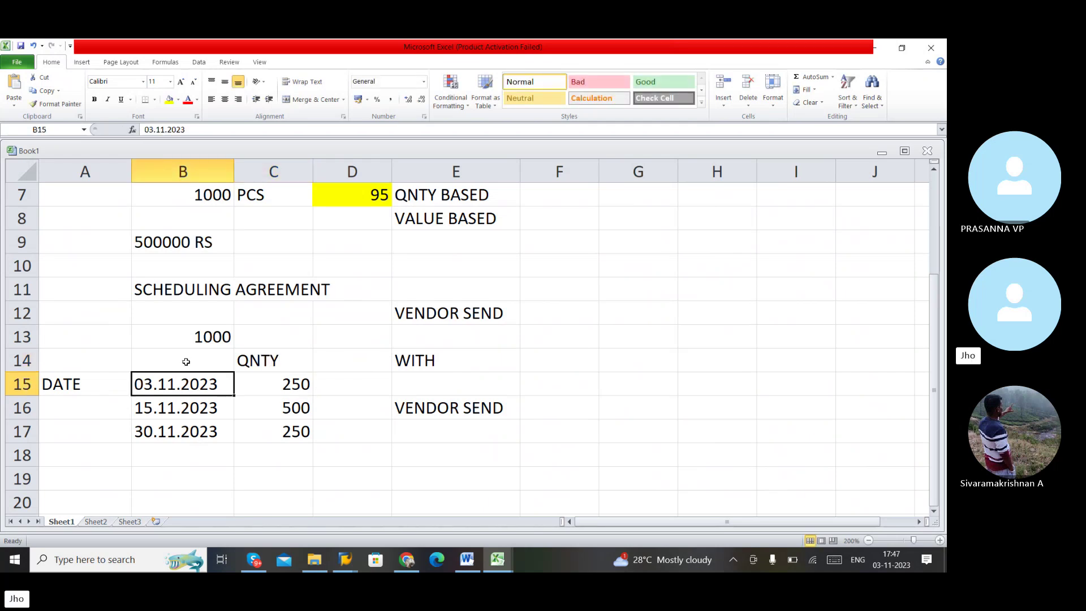
click(221, 293)
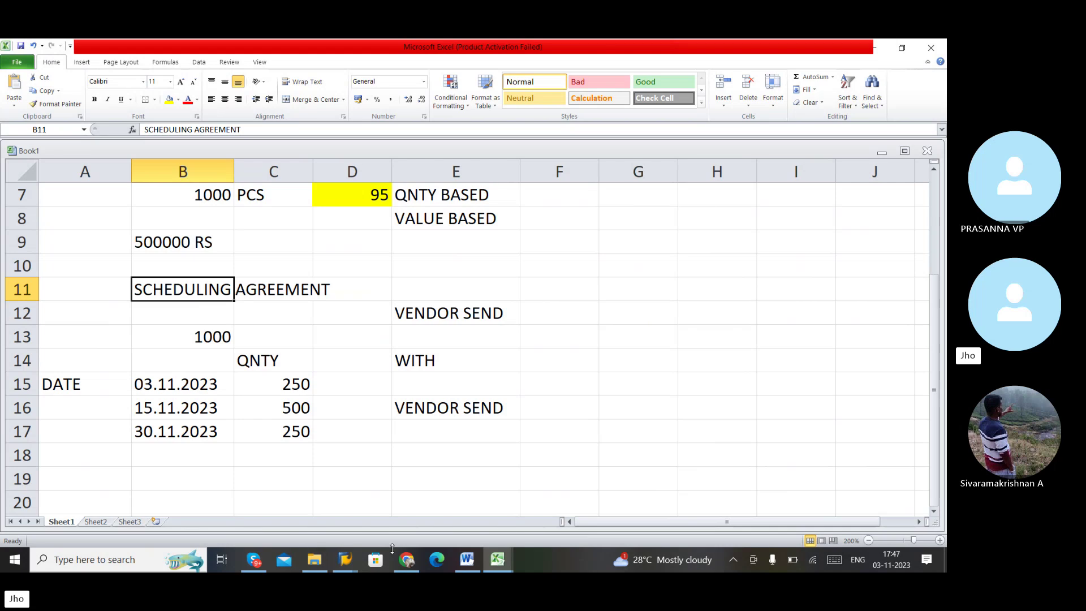
- Consult the scheduling agreement steps in Word and switch to the Excel workbook with the recorded vendor and material numbers
click(467, 559)
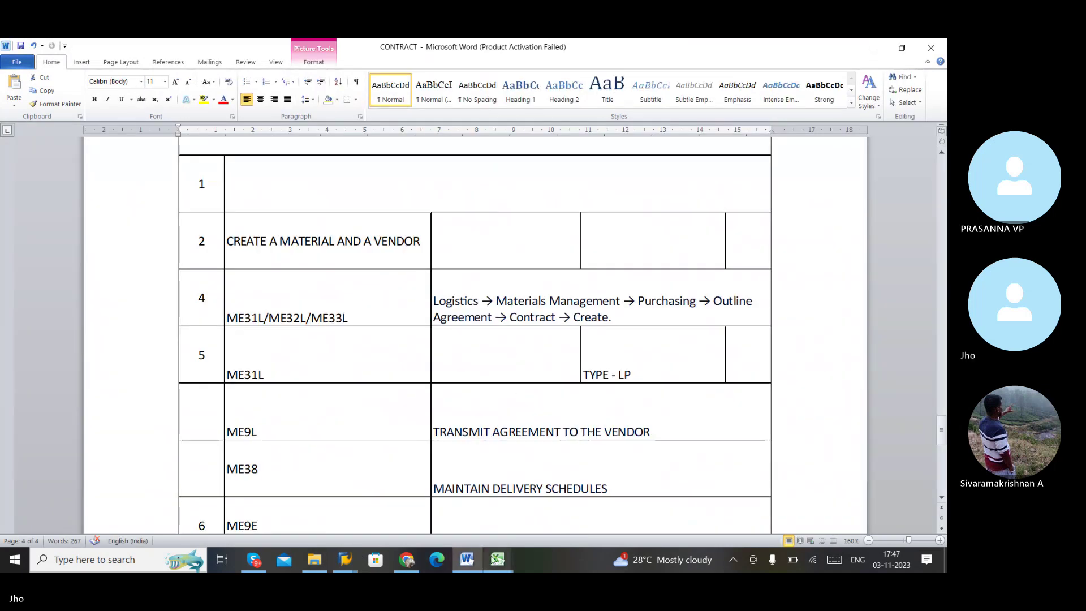
click(496, 559)
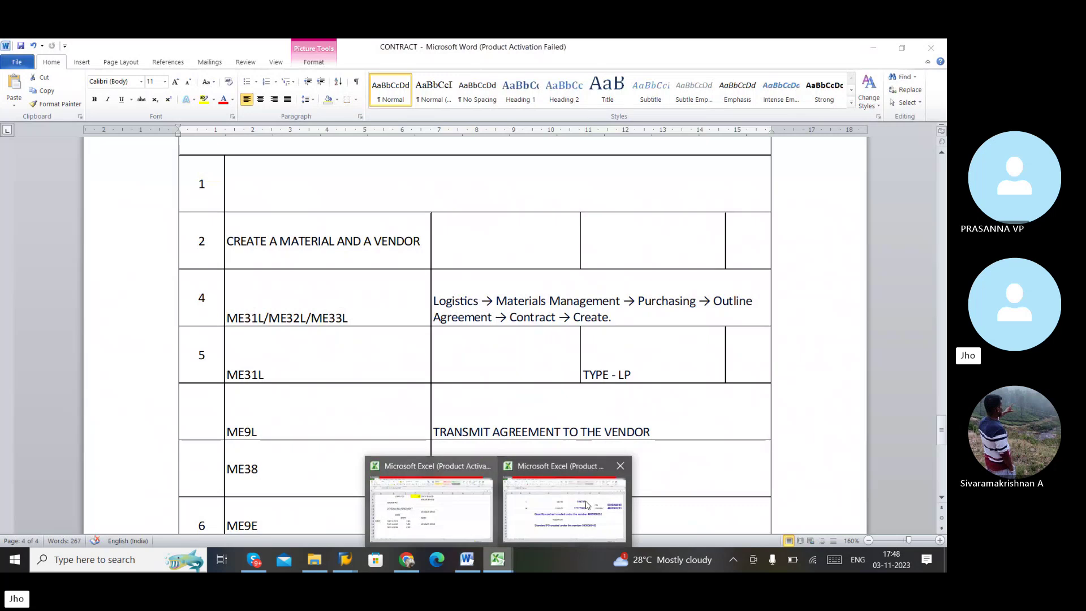
click(592, 503)
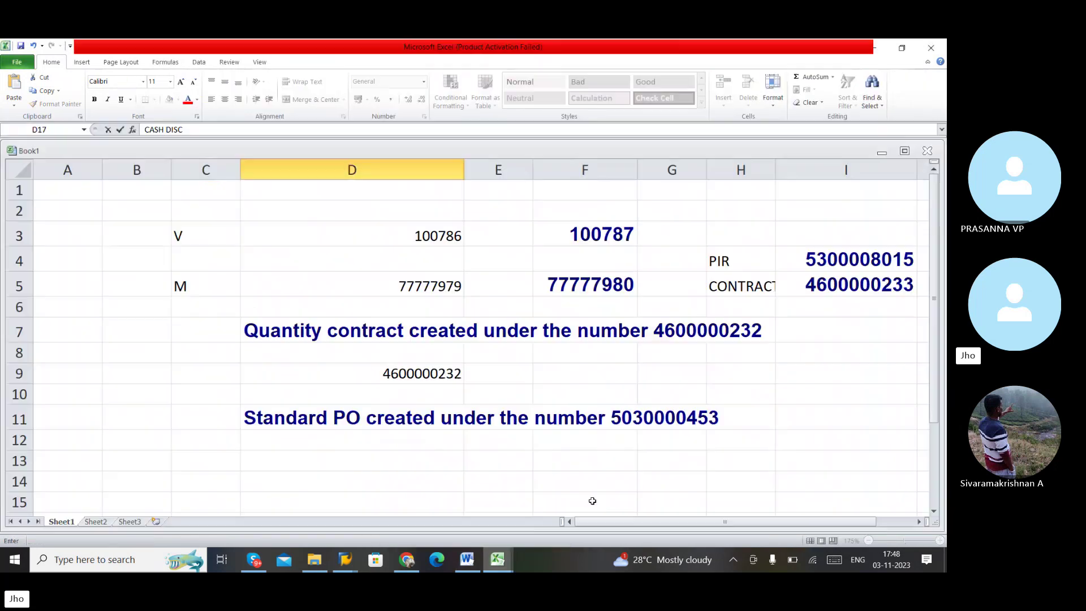
- Check the recorded vendor and material numbers in the workbook, and switch to the SAP Easy Access session
click(451, 241)
click(601, 287)
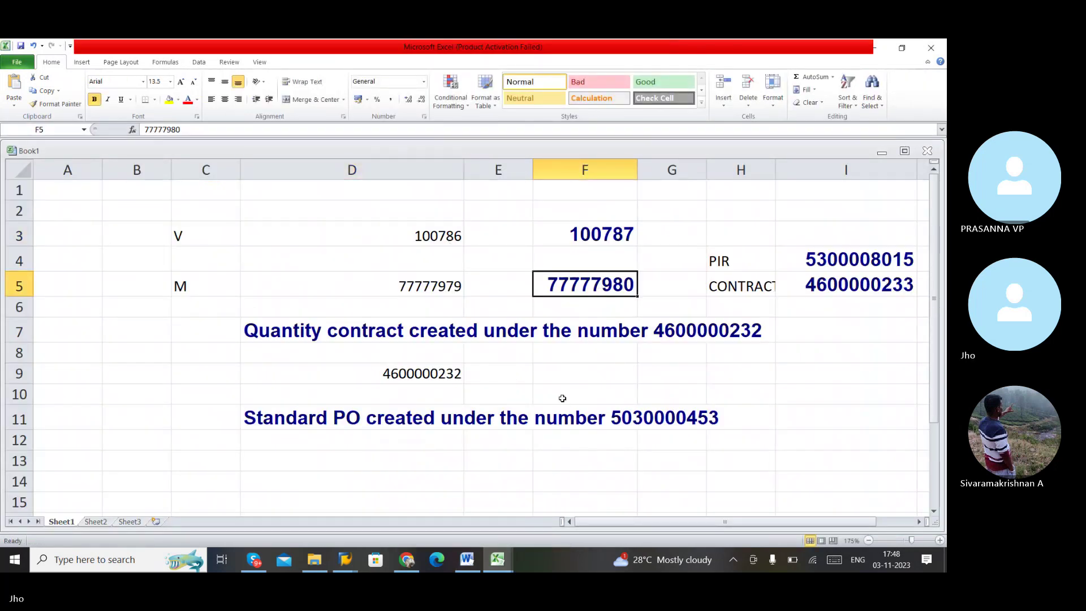
key(alt+Tab)
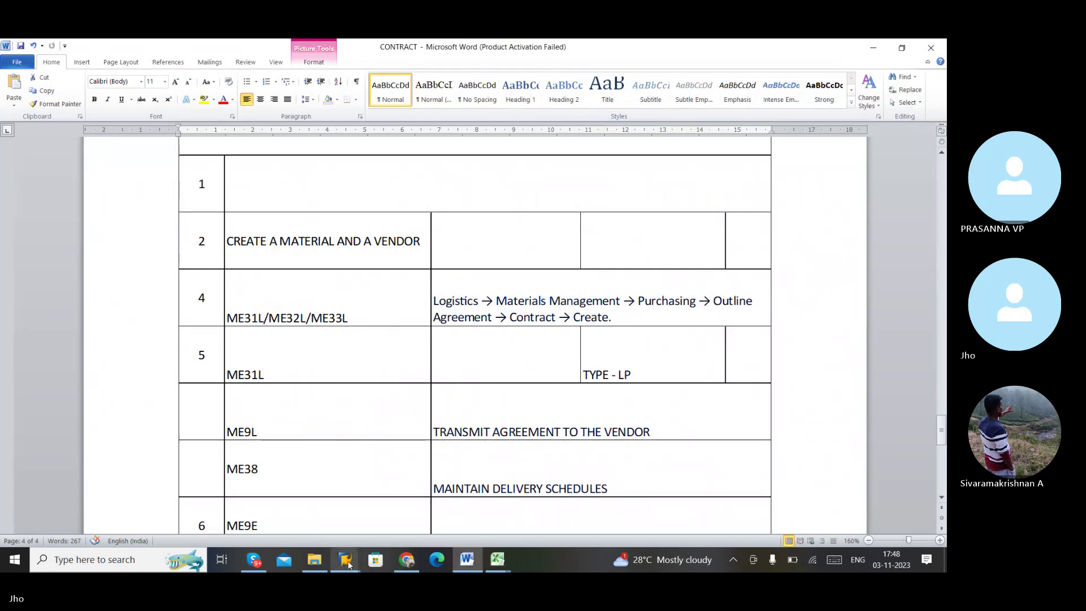
mouse_move(345, 559)
click(205, 473)
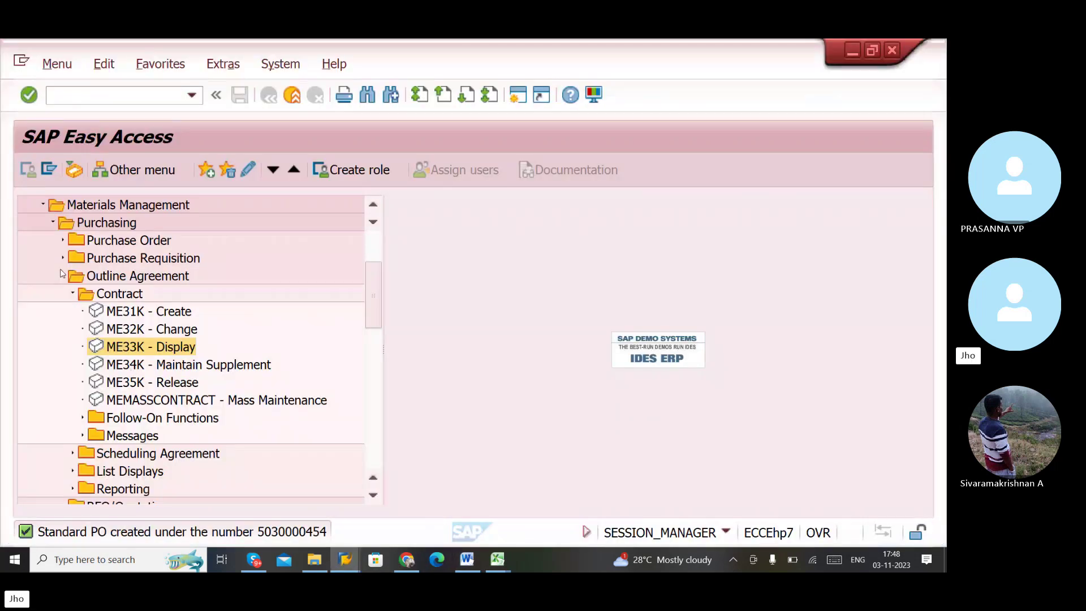
- Collapse the Contract folder and open transaction ME31L - Vendor Known from the Scheduling Agreement creation options
click(73, 295)
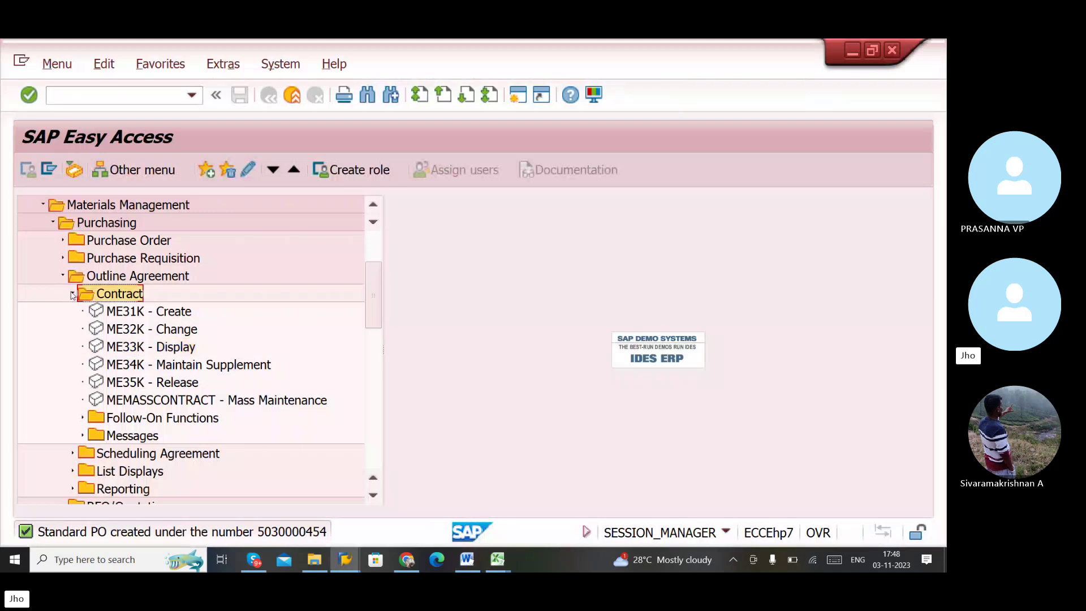
click(72, 294)
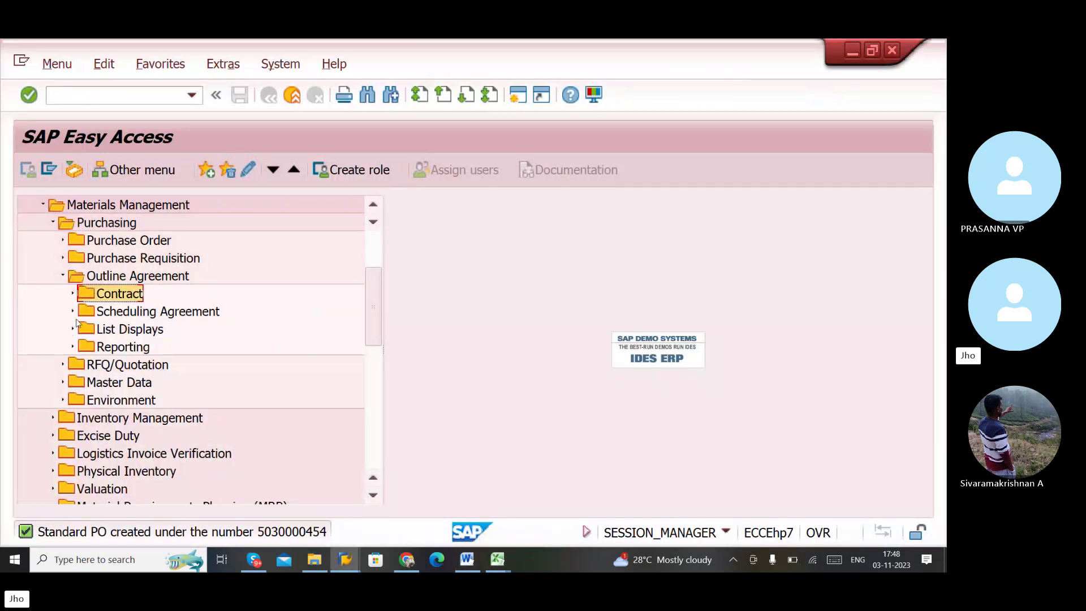
click(72, 313)
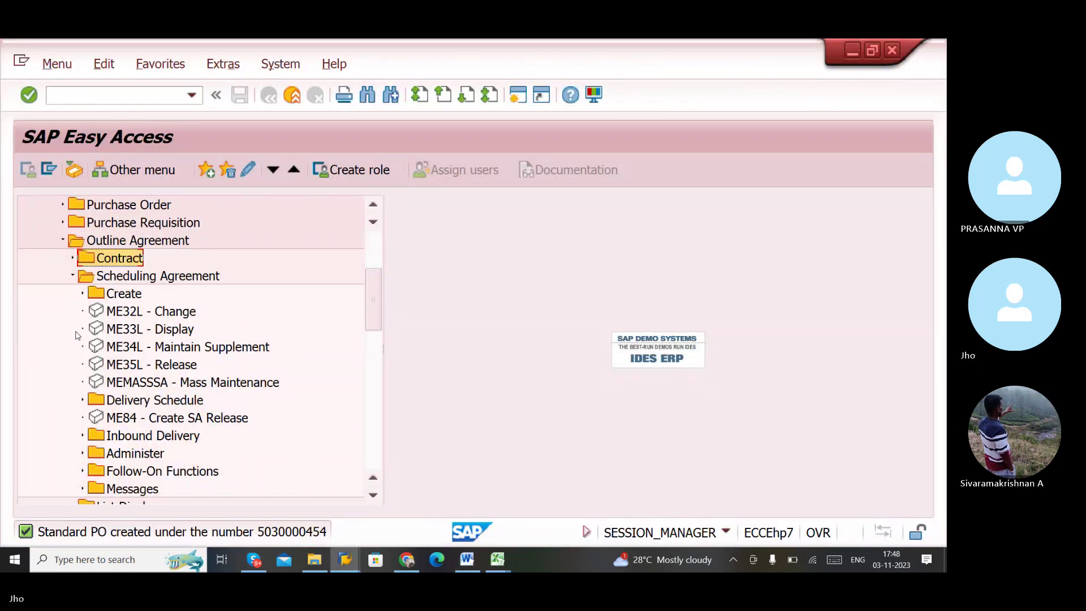
click(81, 294)
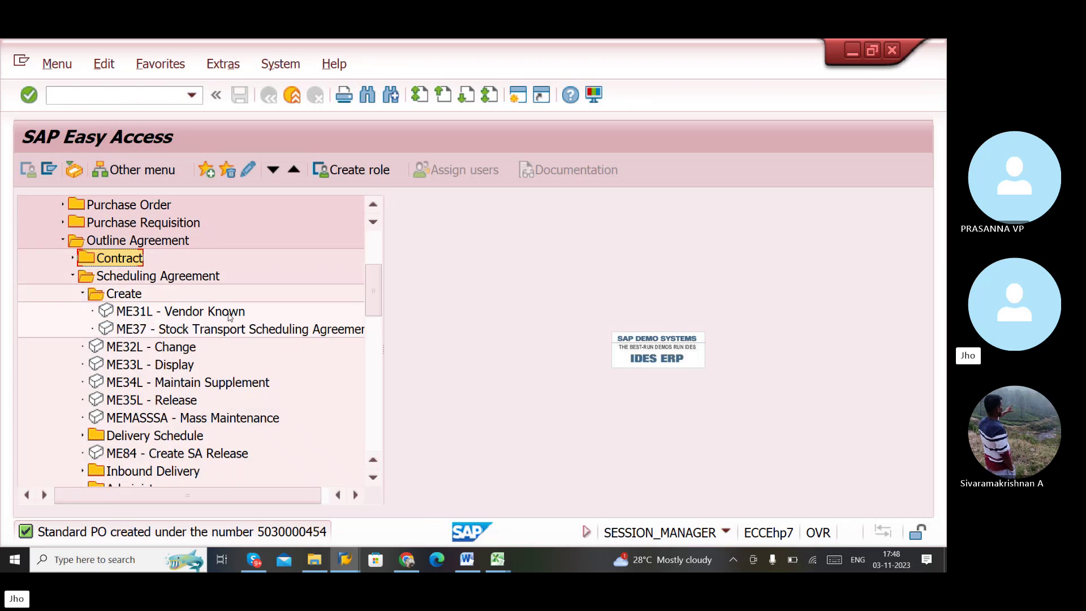
double_click(118, 315)
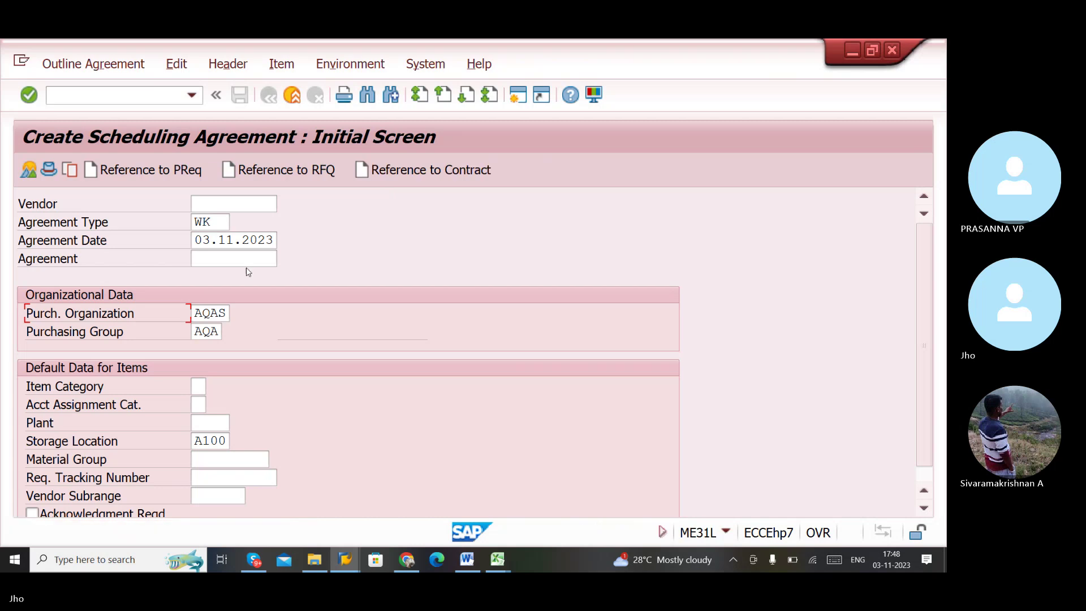
- Copy the vendor number from cell D3 of the Excel workbook into the scheduling agreement's Vendor field in SAP
click(497, 559)
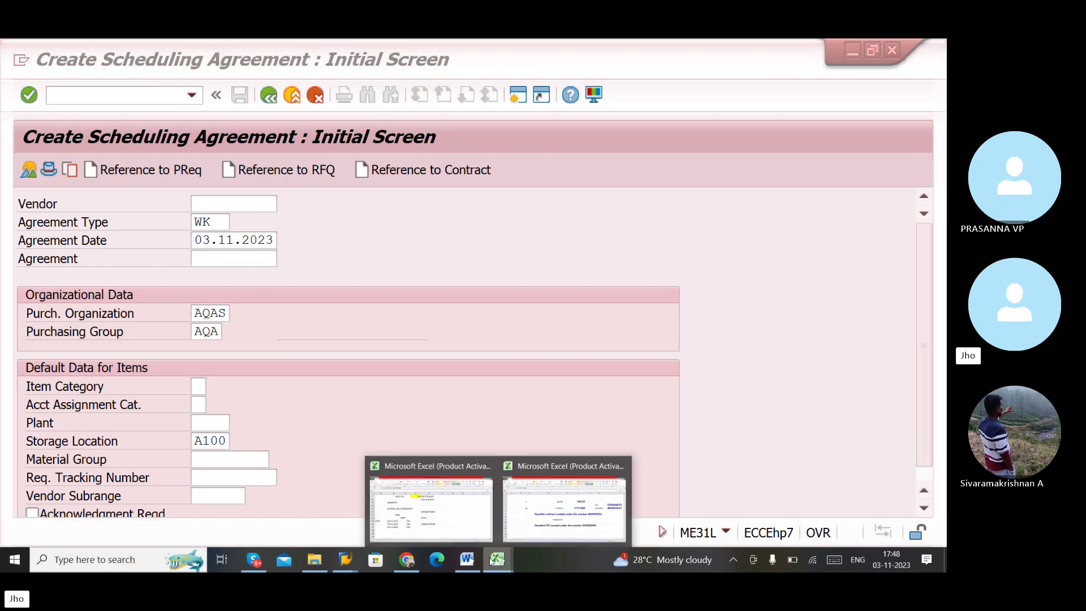
click(568, 517)
click(452, 235)
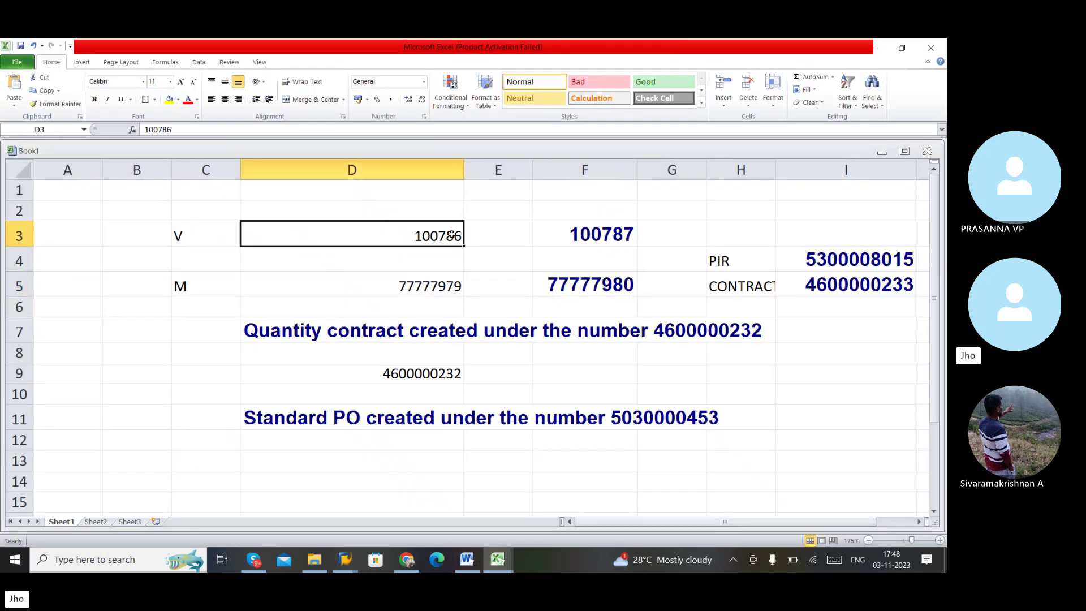
key(ctrl+c)
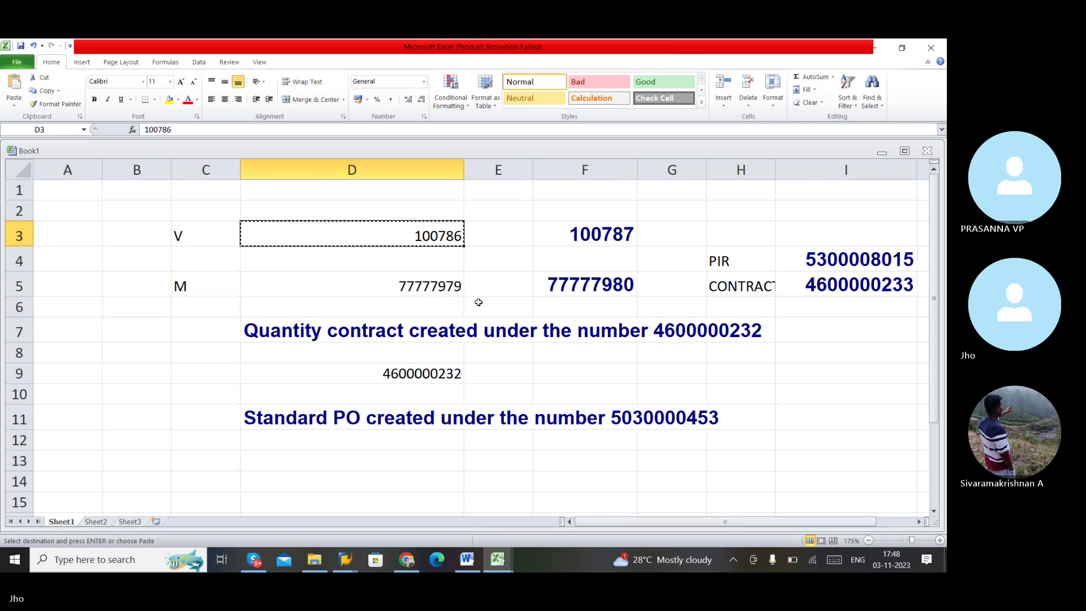
key(alt+Tab)
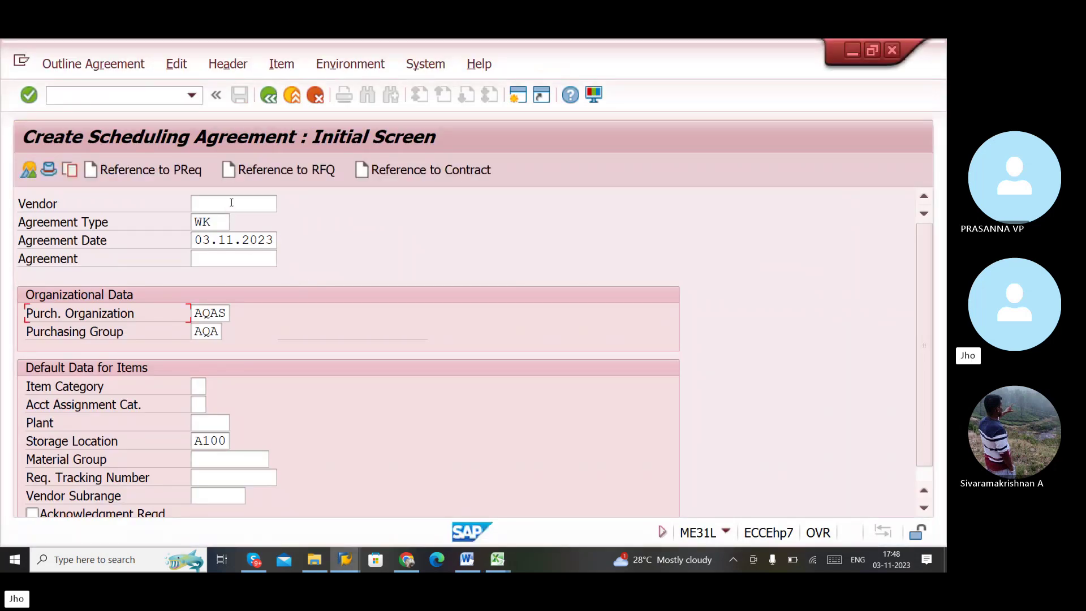
click(231, 202)
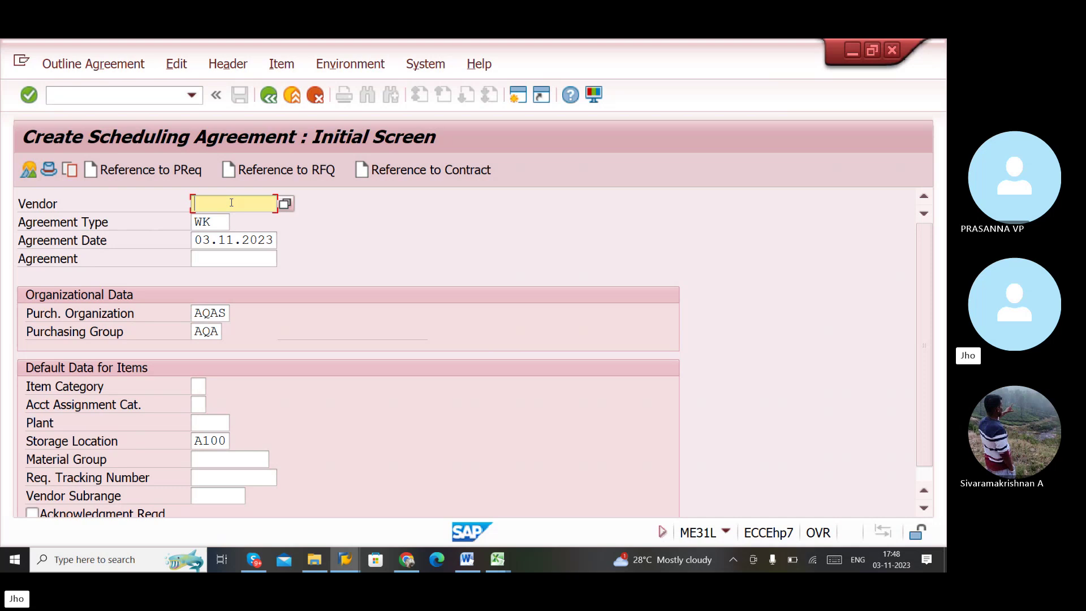
key(ctrl+v)
- Look up the available agreement types and set the scheduling agreement's type to LP
click(228, 221)
double_click(194, 224)
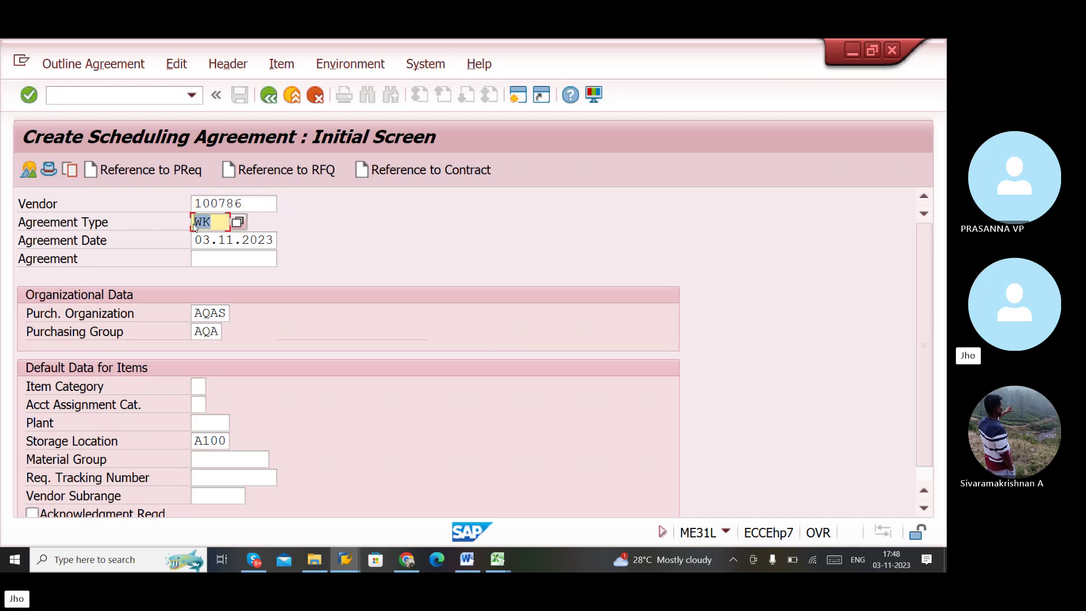
click(267, 302)
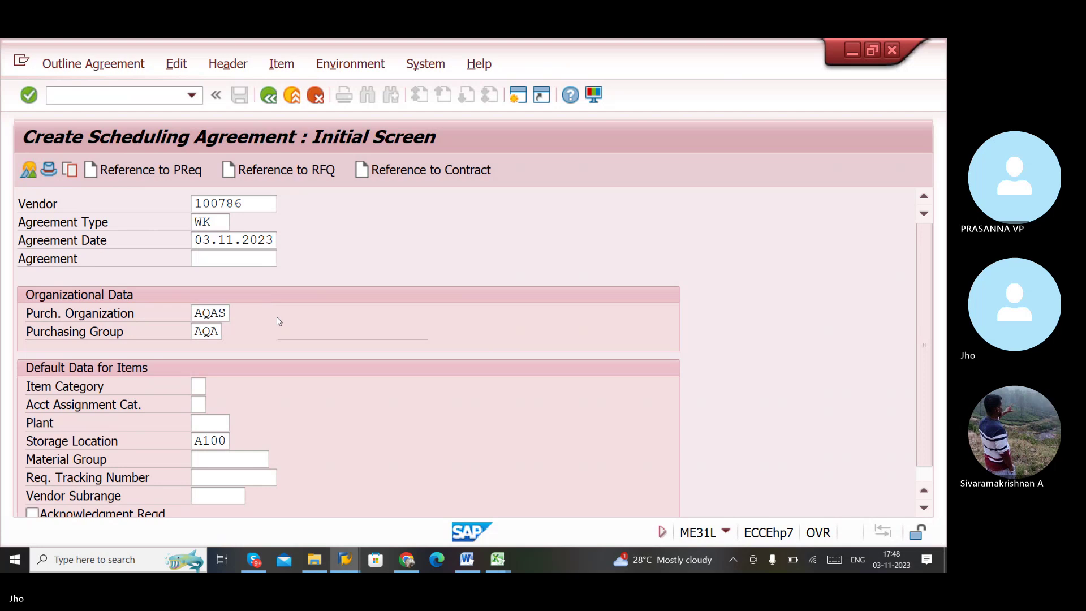
key(F4)
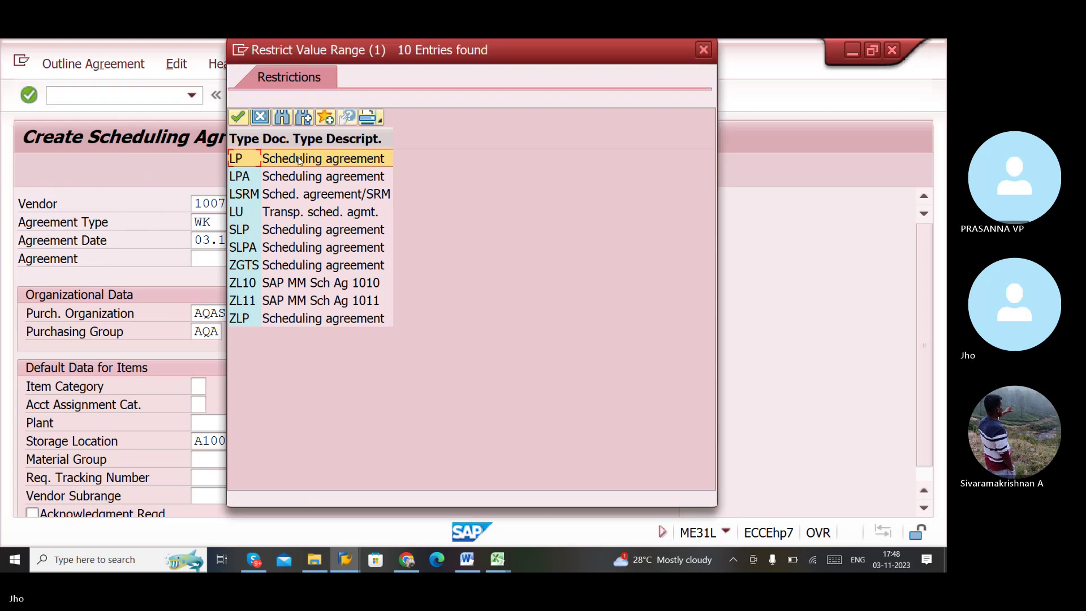
key(Escape)
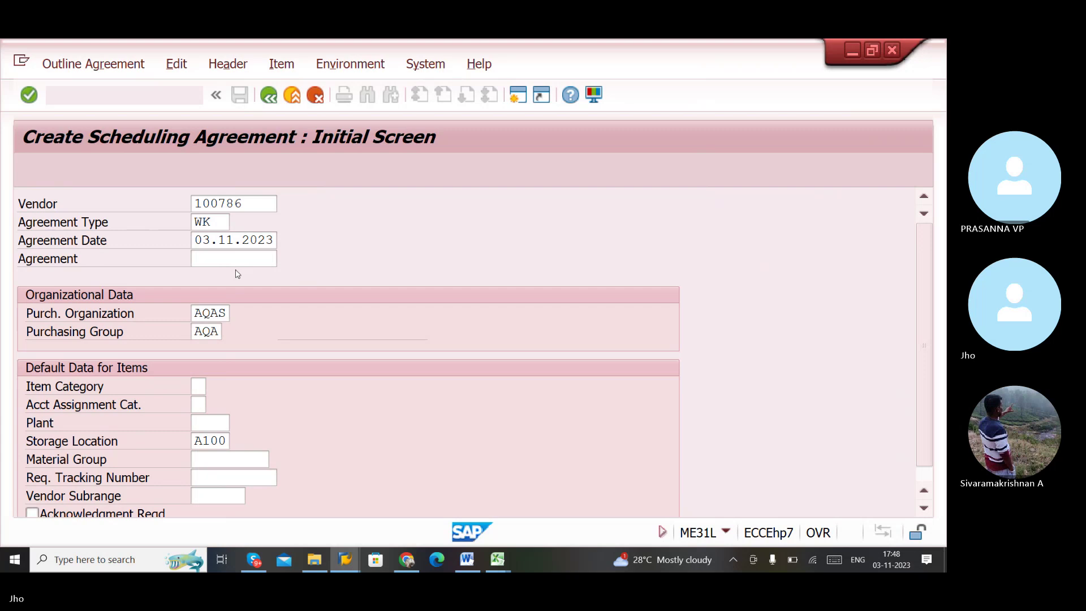
click(226, 222)
text(LP)
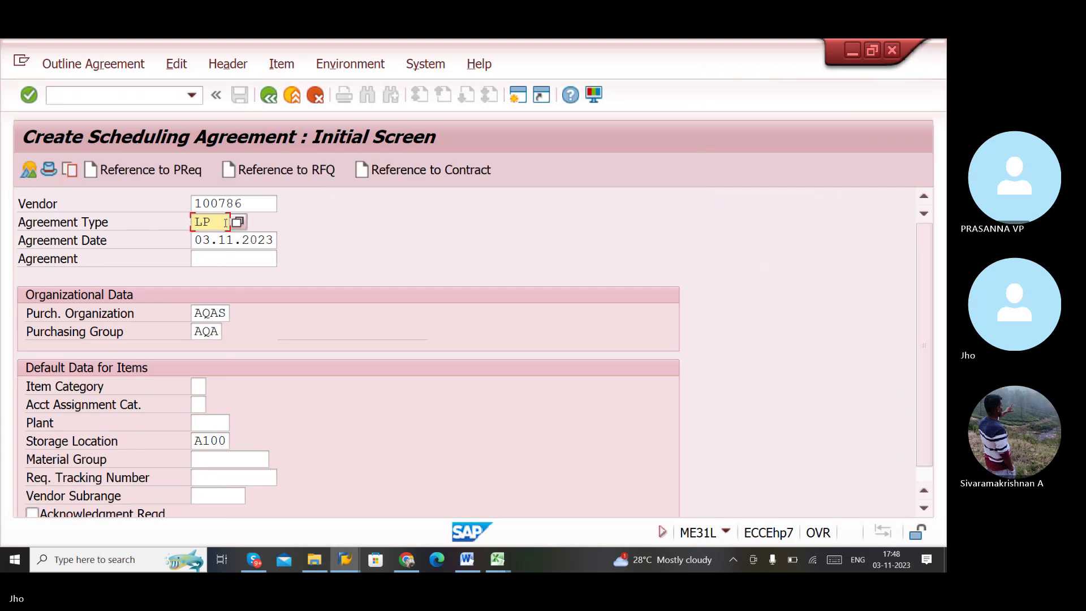
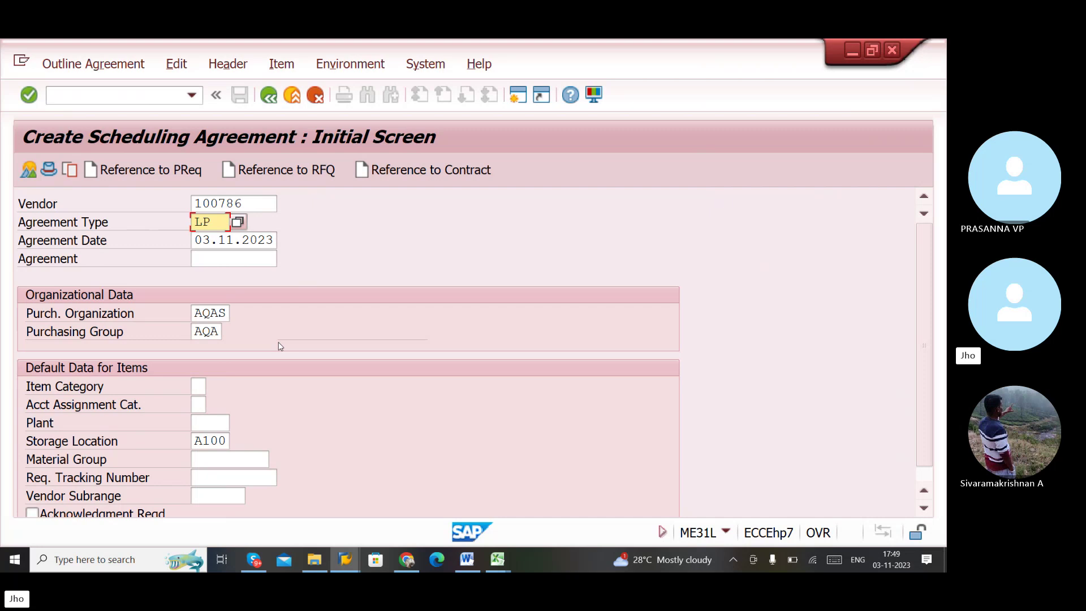
- Look at the purchase requisition reference selection, close it, and start transaction ME51N in the Create Contract session
click(150, 169)
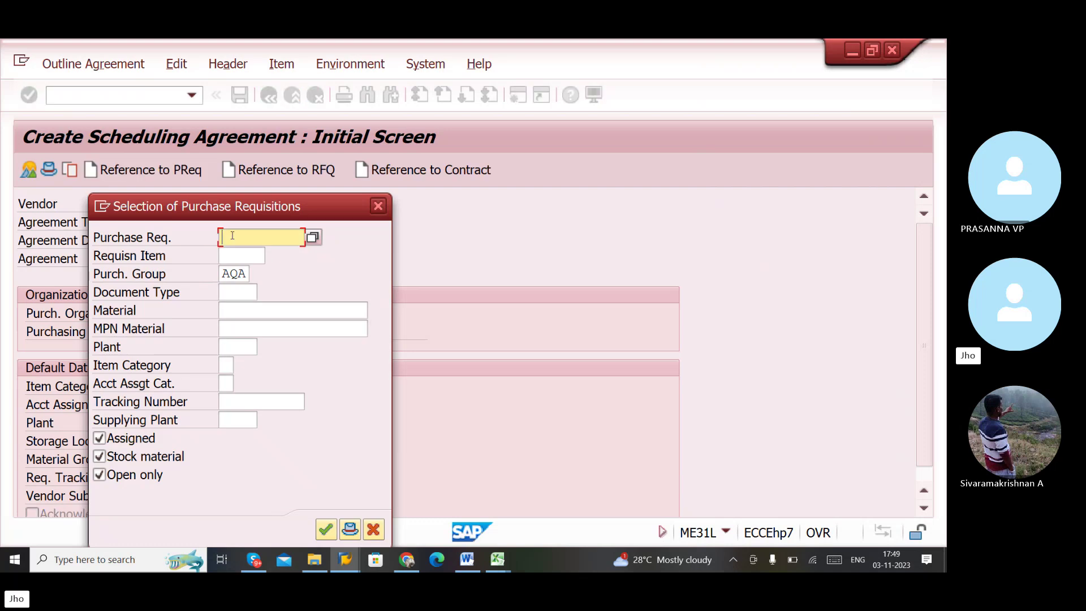
click(378, 205)
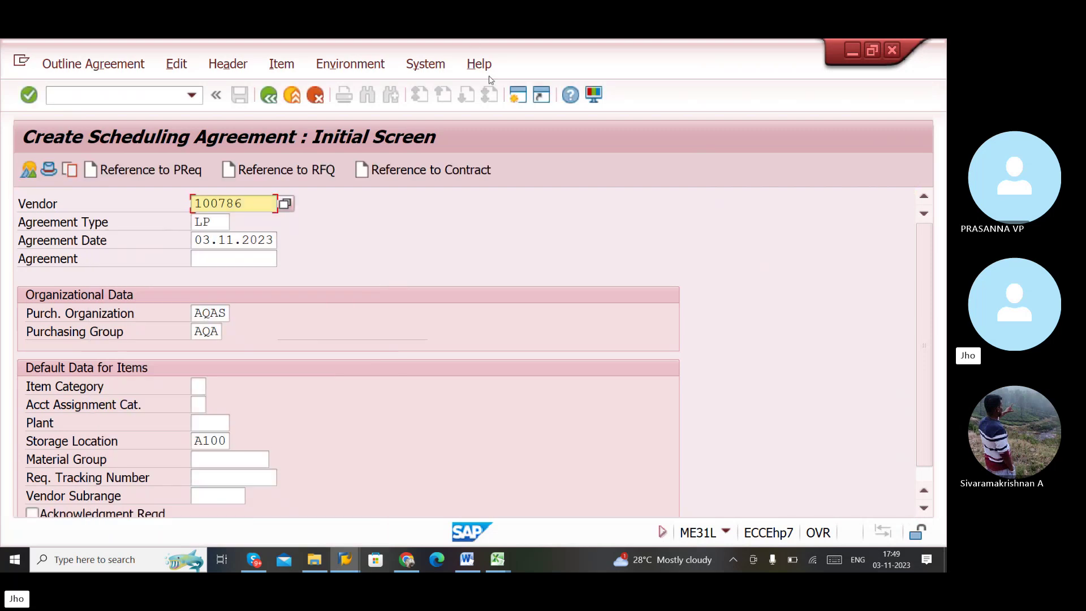
click(345, 559)
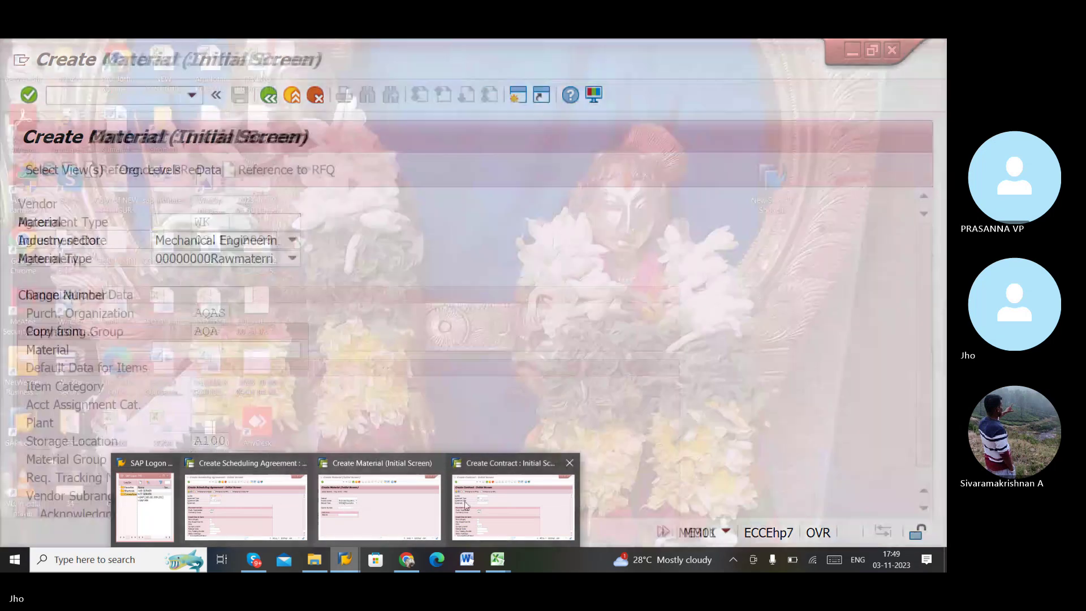
click(513, 506)
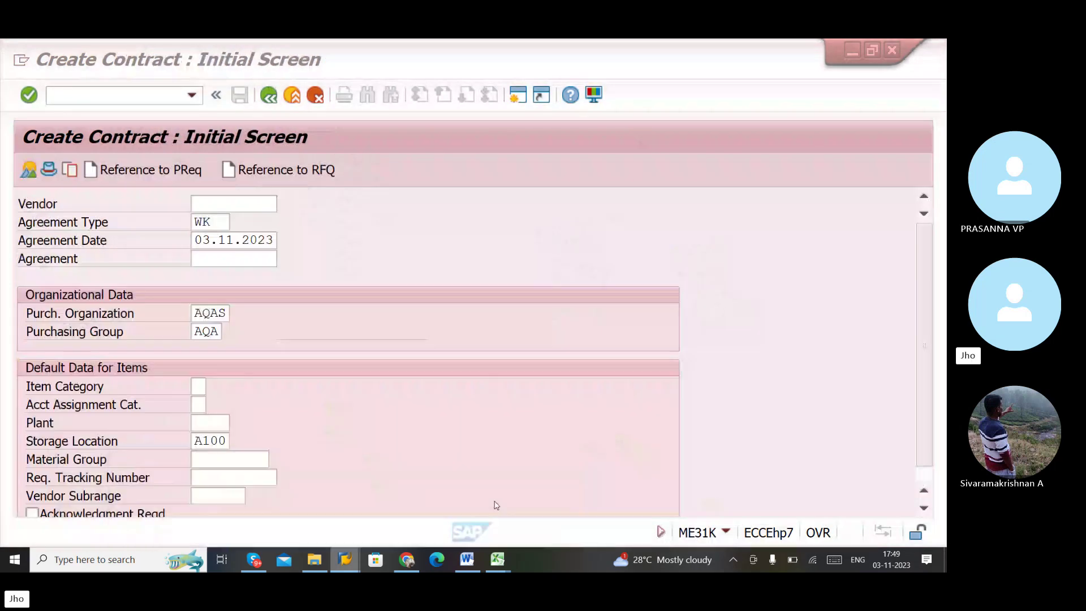
click(157, 93)
text(/)
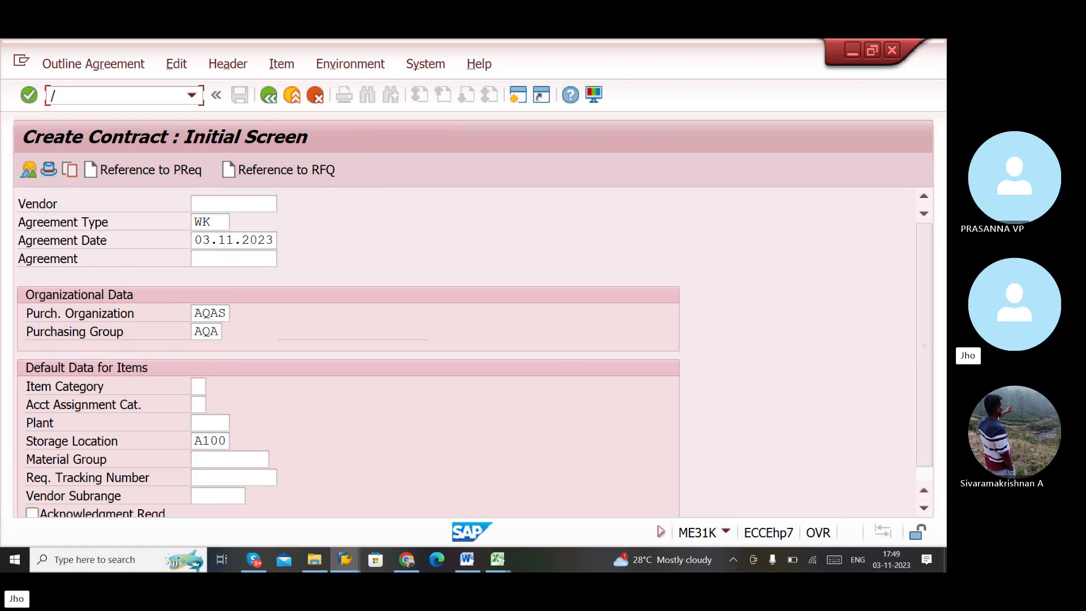
text(NME51N)
key(Return)
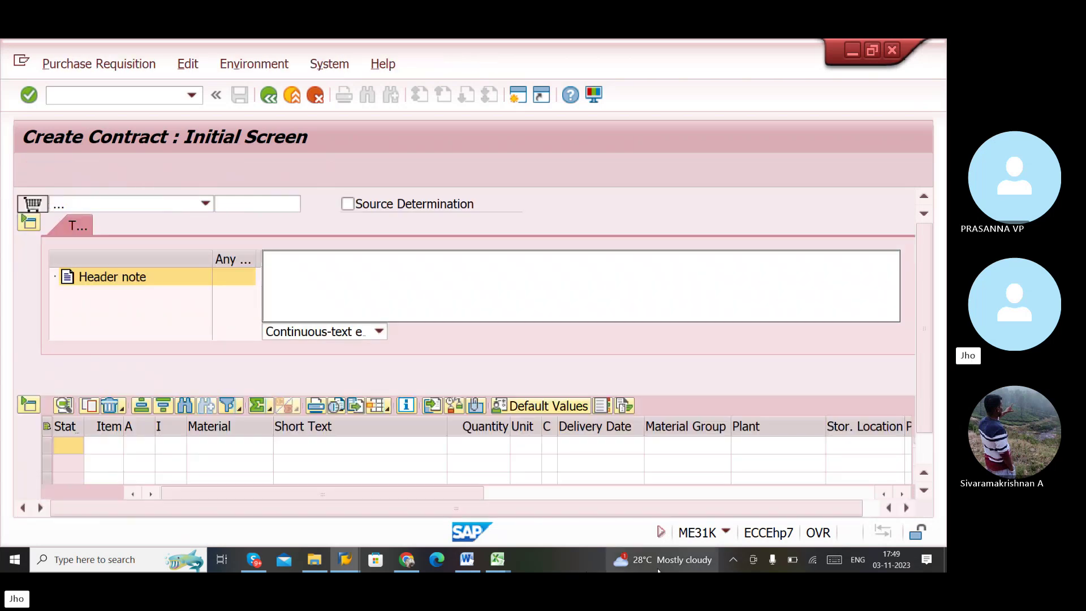
- Enter material 77777980, copied from workbook cell F5, with quantity 50 in the purchase requisition's first item row
mouse_move(496, 560)
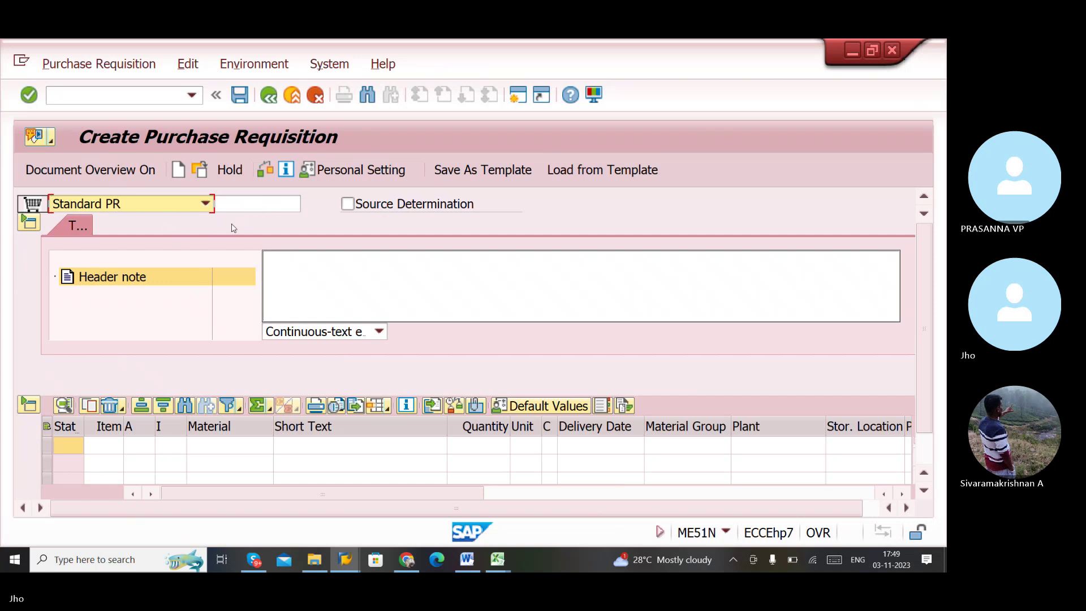
click(235, 206)
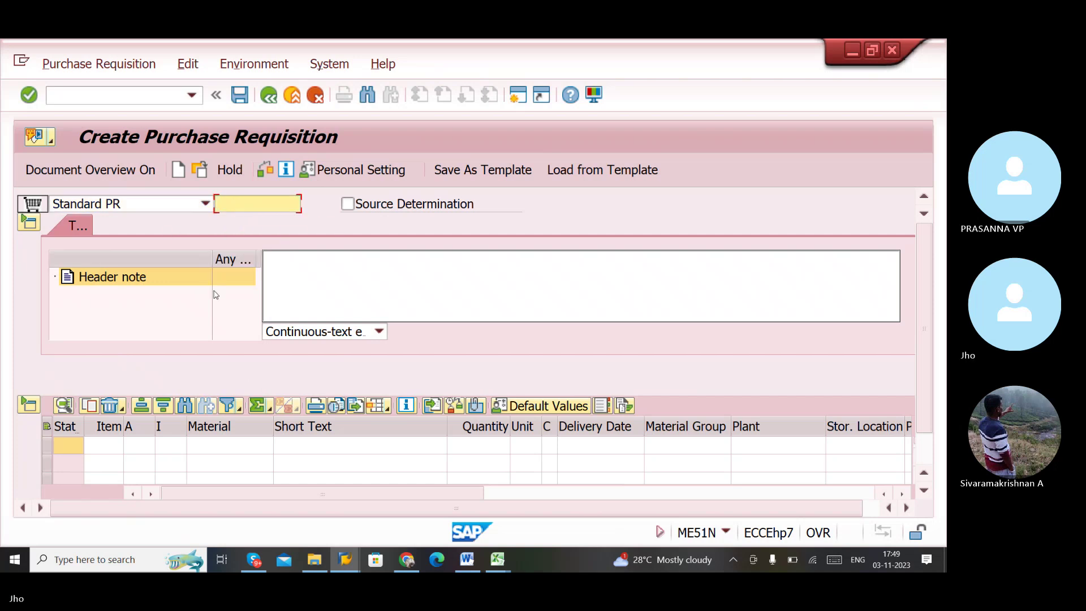
click(215, 447)
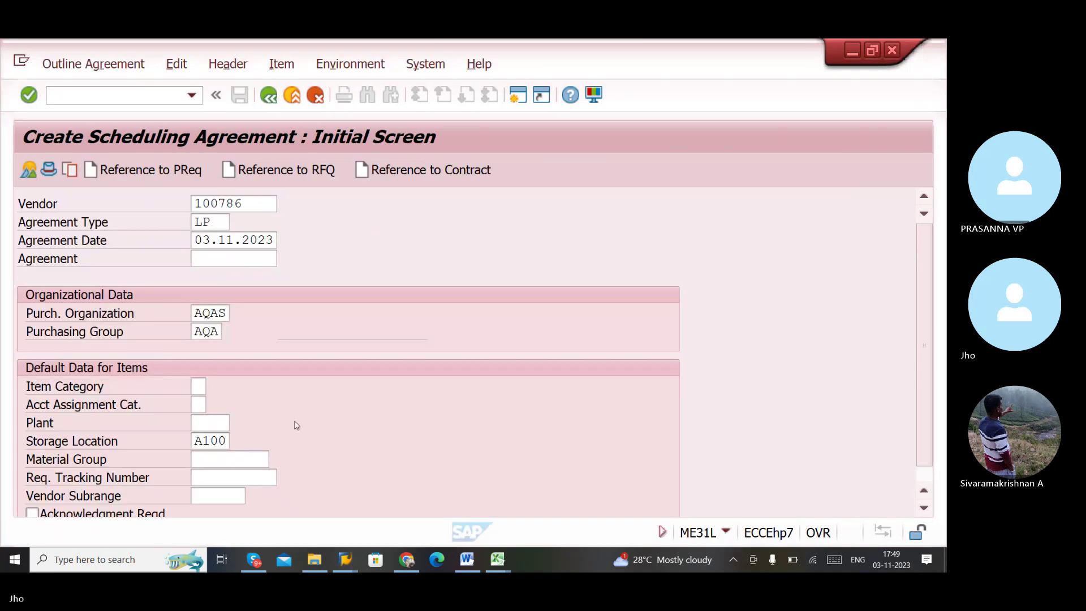
mouse_move(508, 551)
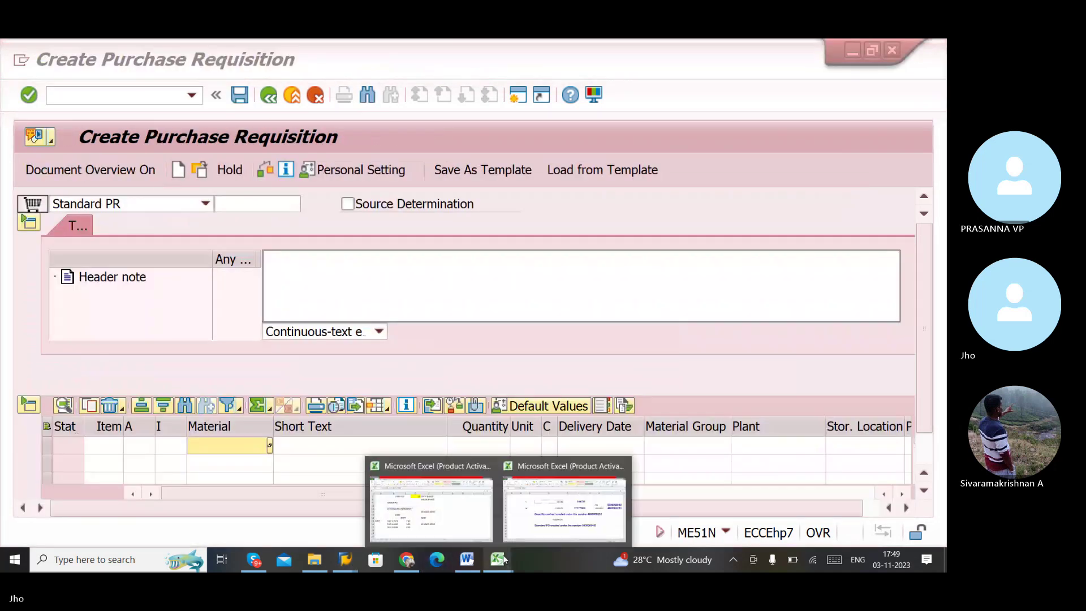
click(563, 506)
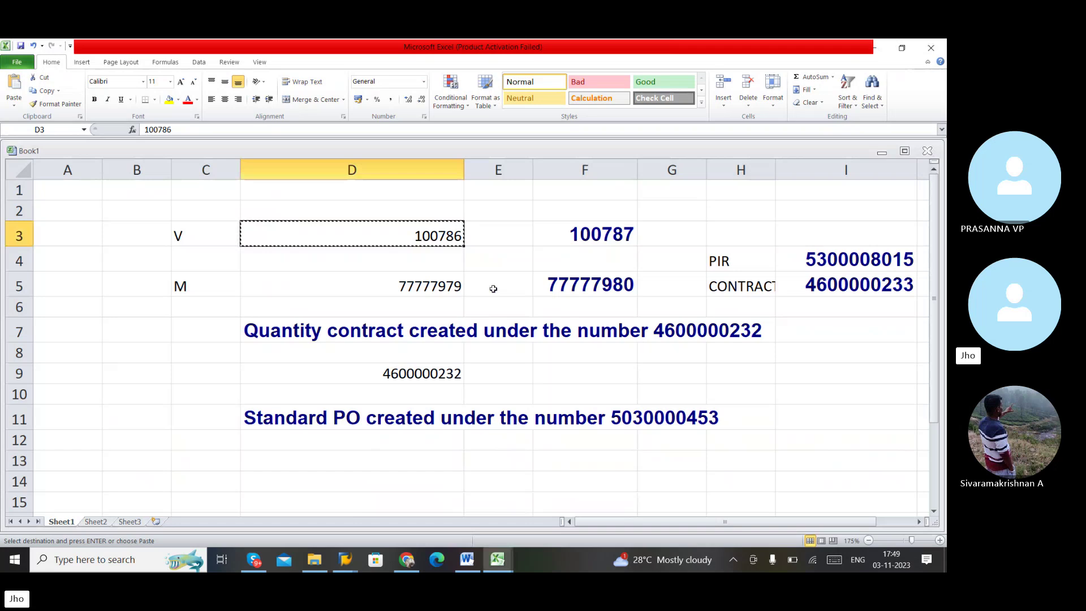
click(557, 280)
key(ctrl+c)
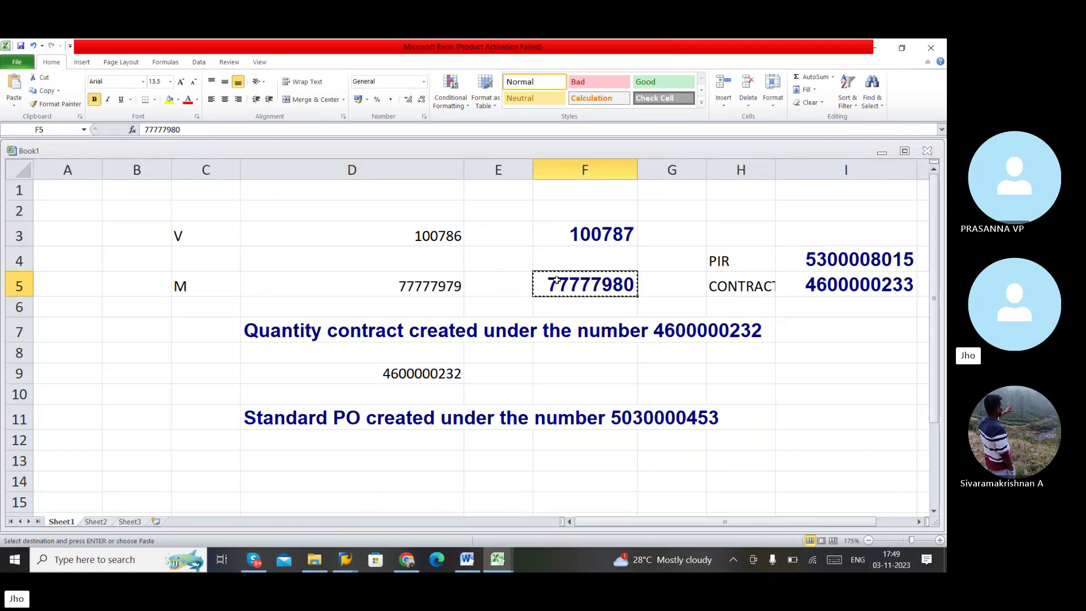
key(alt+Tab)
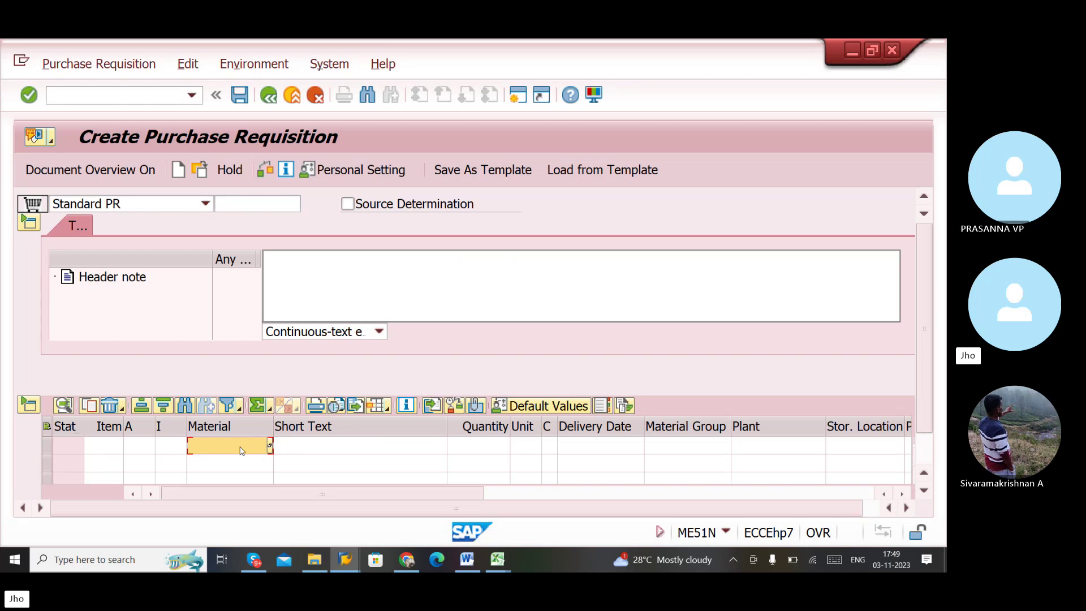
key(ctrl+v)
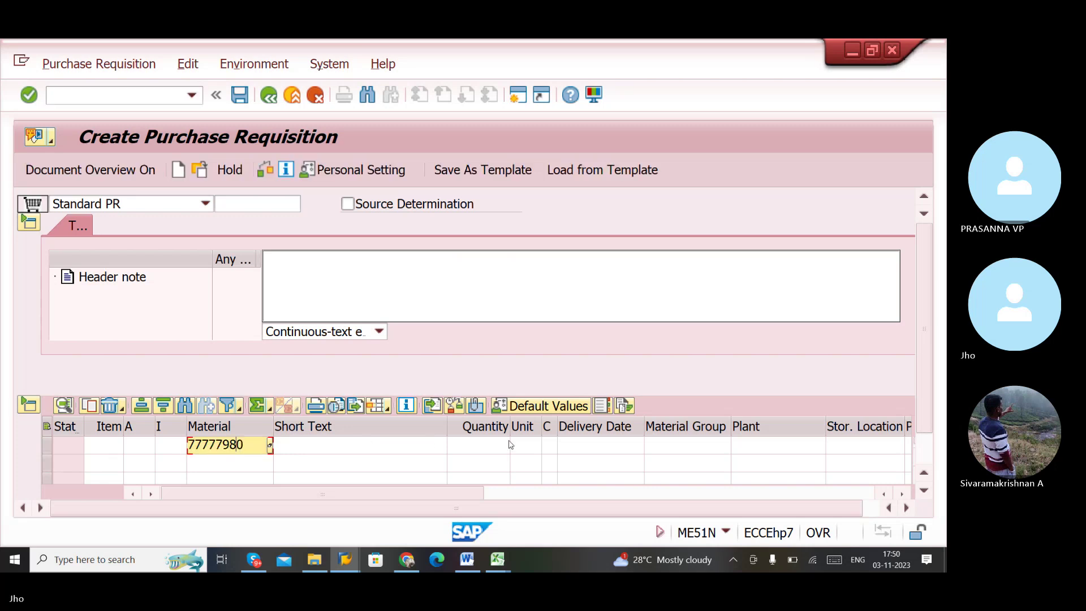
click(500, 445)
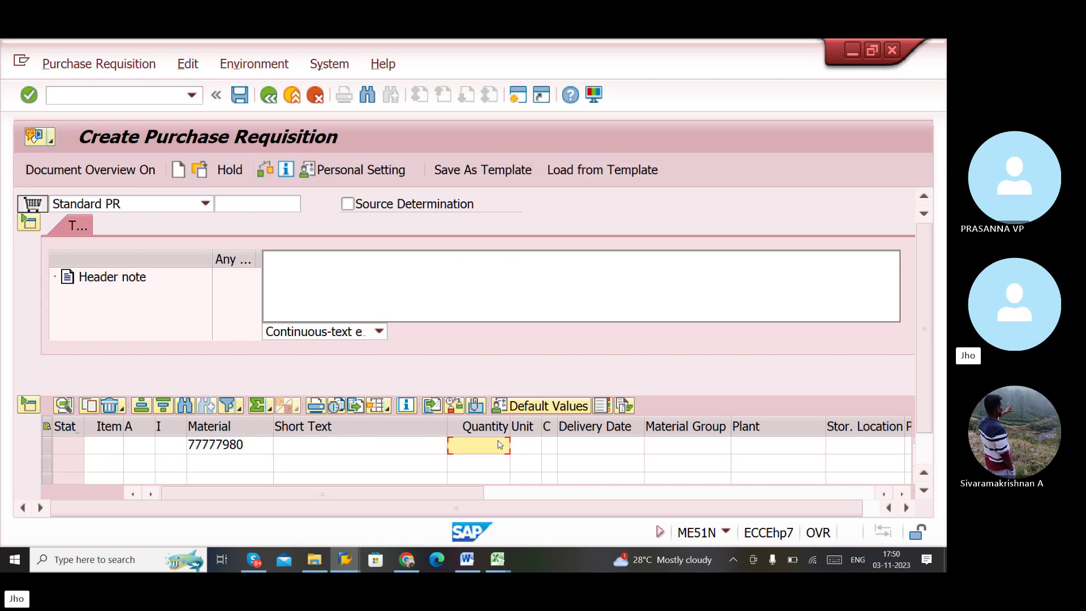
text(50)
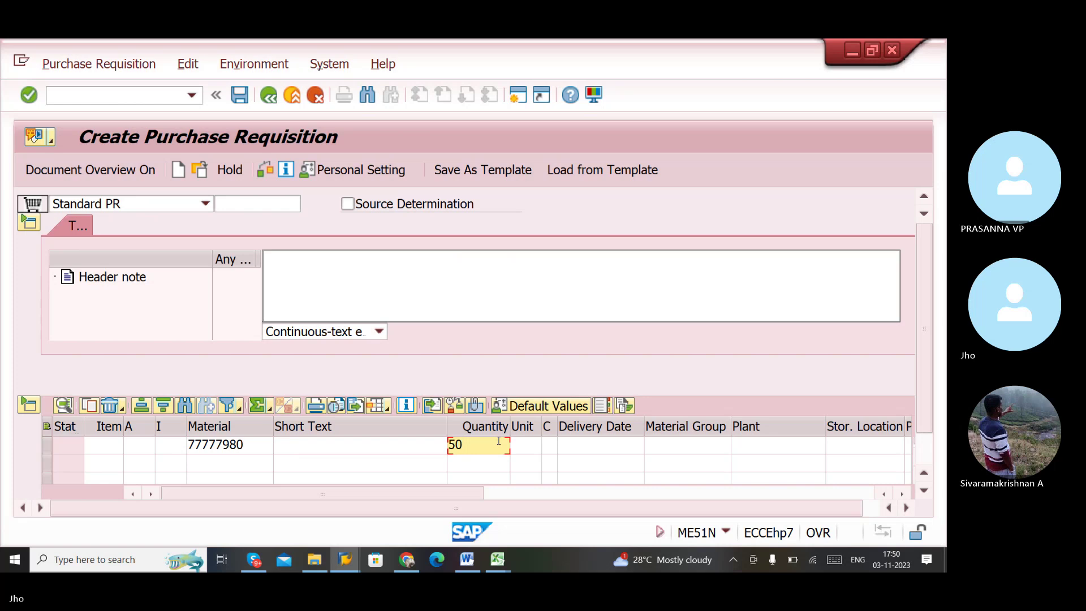
- Fill the requisition item with material group AQAS, plant AQAS and storage location A100, and validate the entries
key(Tab)
key(Tab)
key(Tab)
key(Tab)
key(Tab)
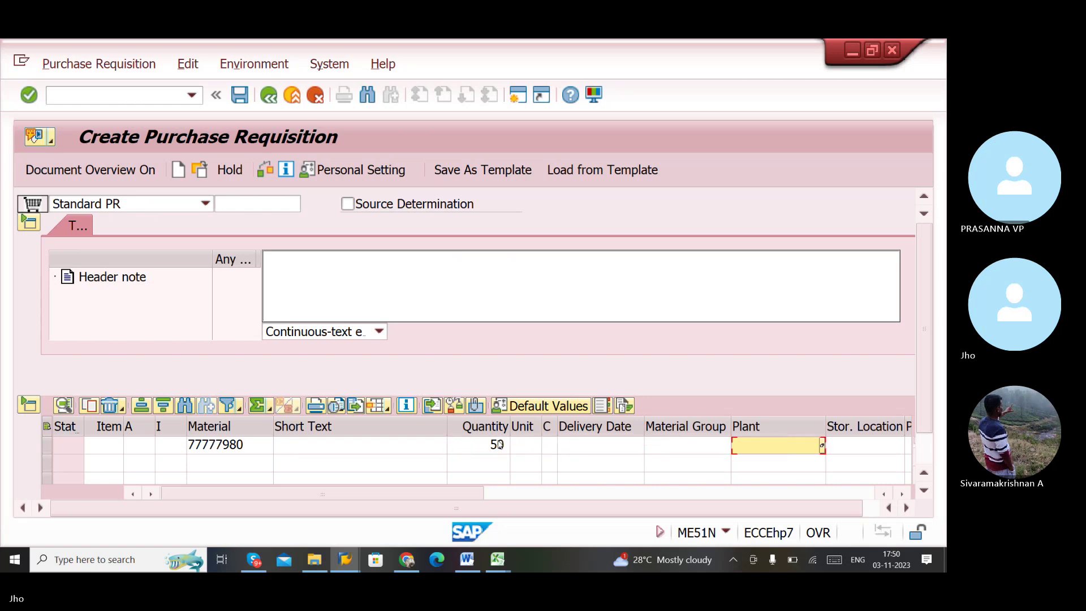
click(701, 440)
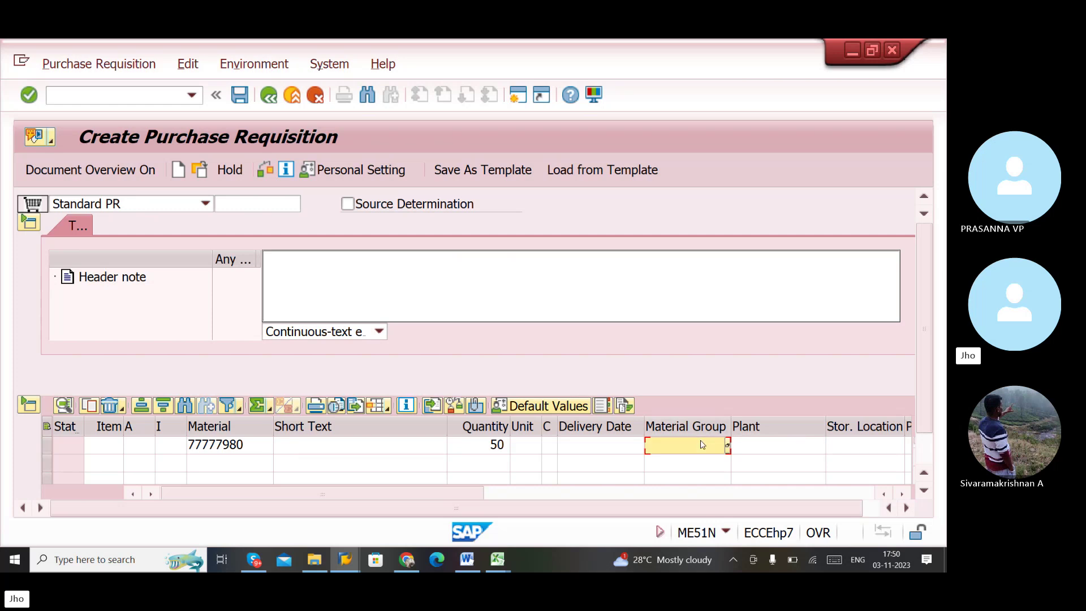
text(AQAS)
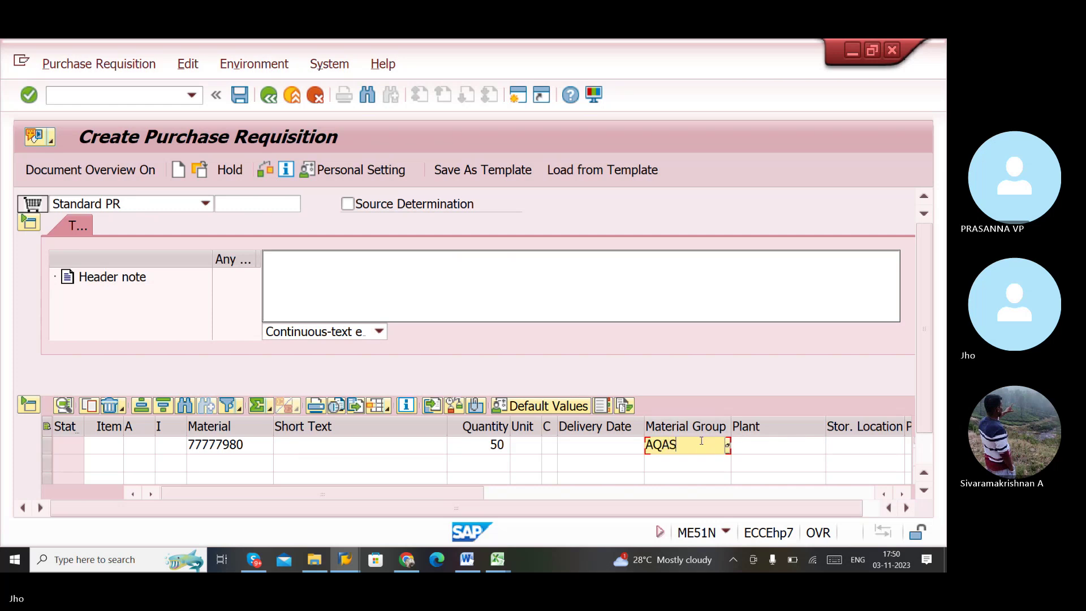
key(Tab)
text(AQ)
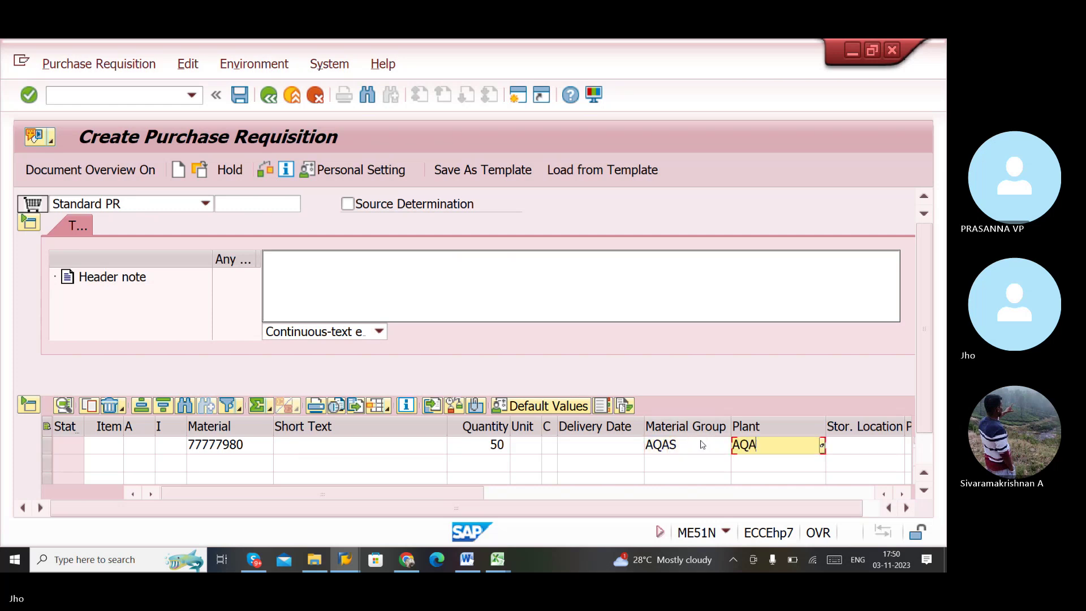
key(Tab)
text(A1)
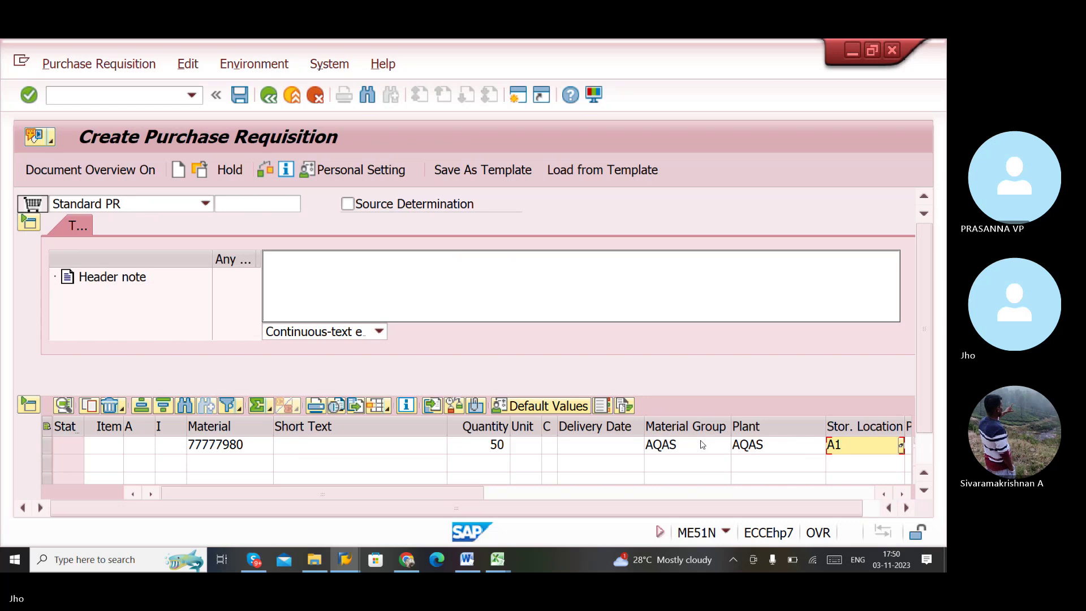
text(00)
key(Return)
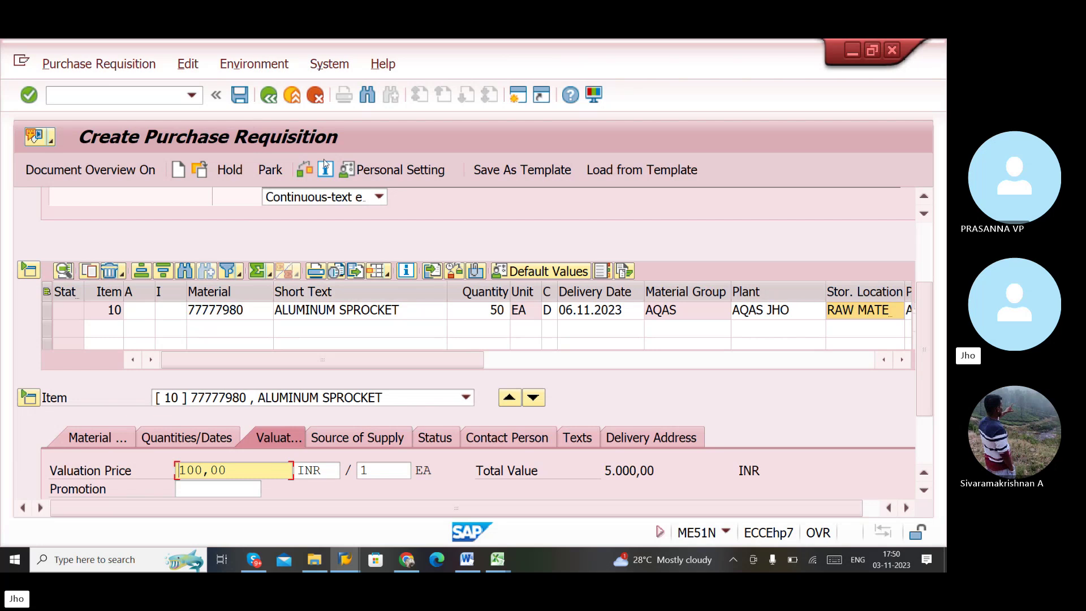
- Check the purchase requisition, save it, and open the details of its creation message
click(303, 170)
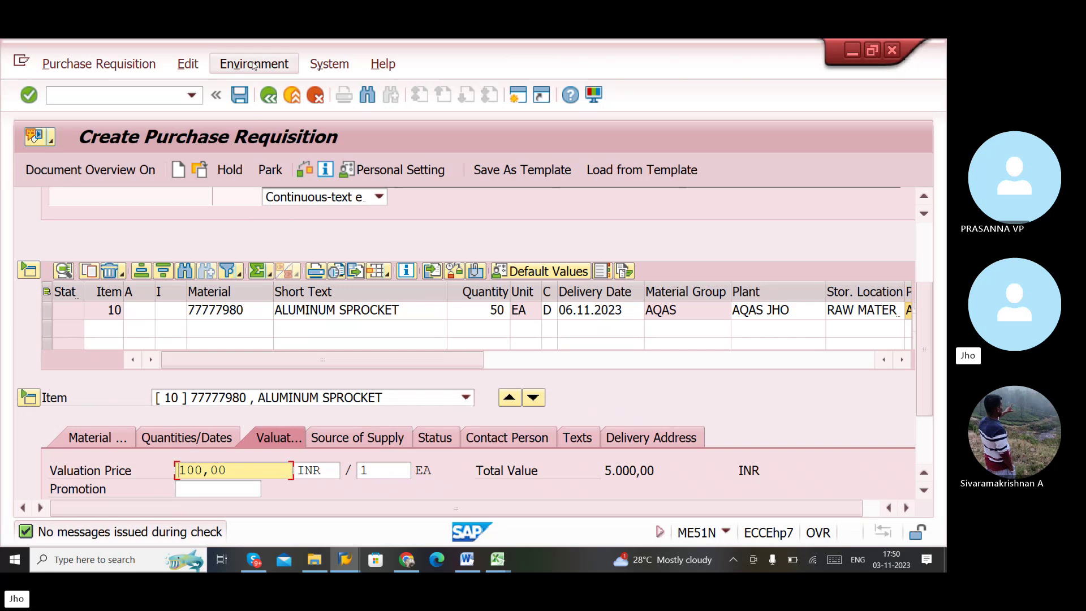
click(239, 95)
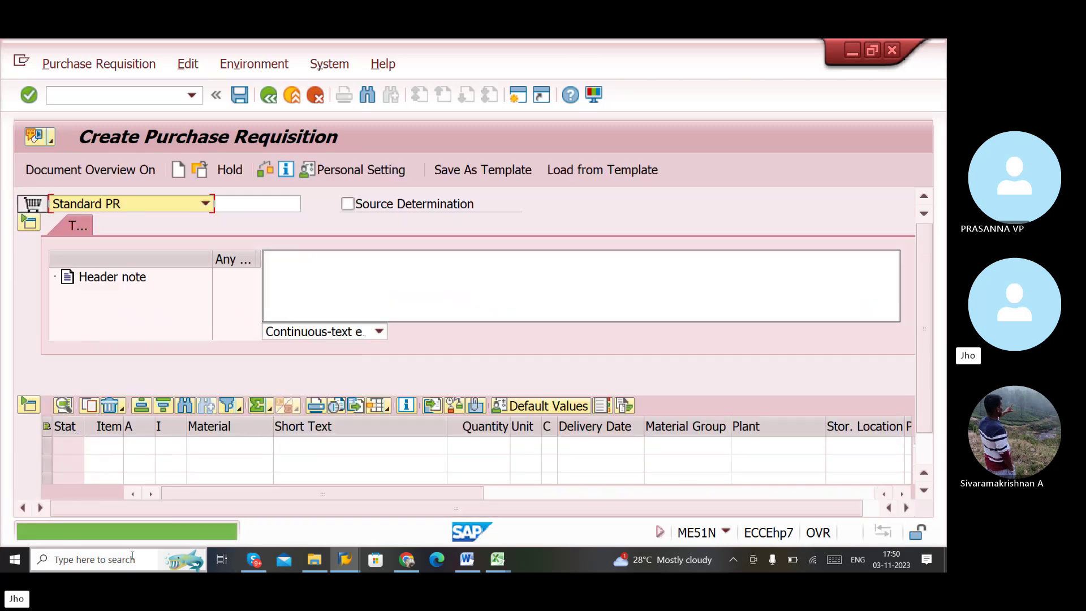
double_click(130, 532)
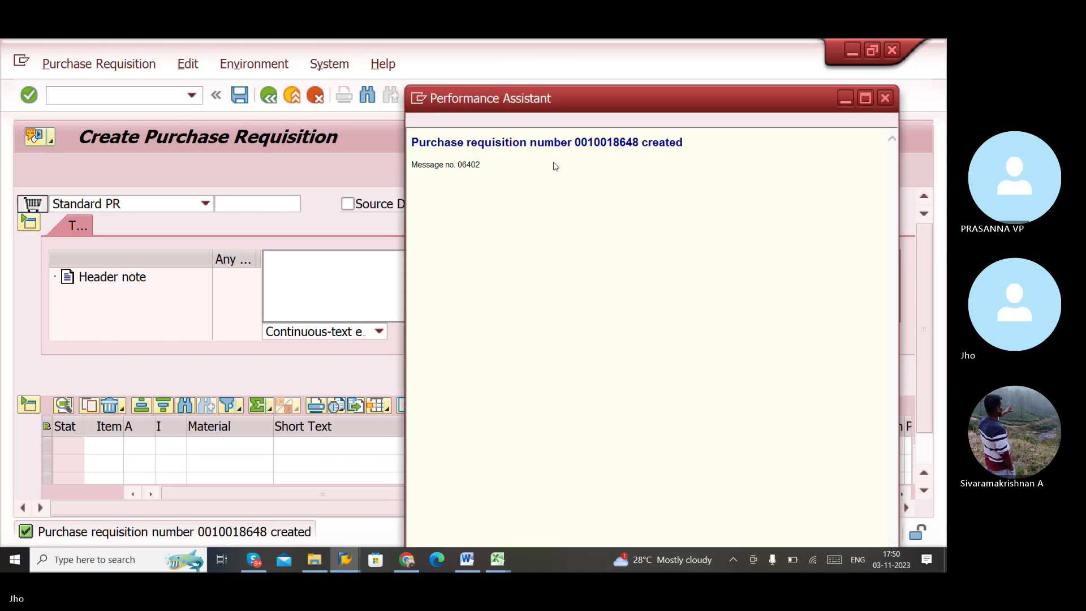
- Record the new requisition number in the Excel workbook, with label PR in H8 and the number in I8, and copy it
drag(641, 143, 577, 143)
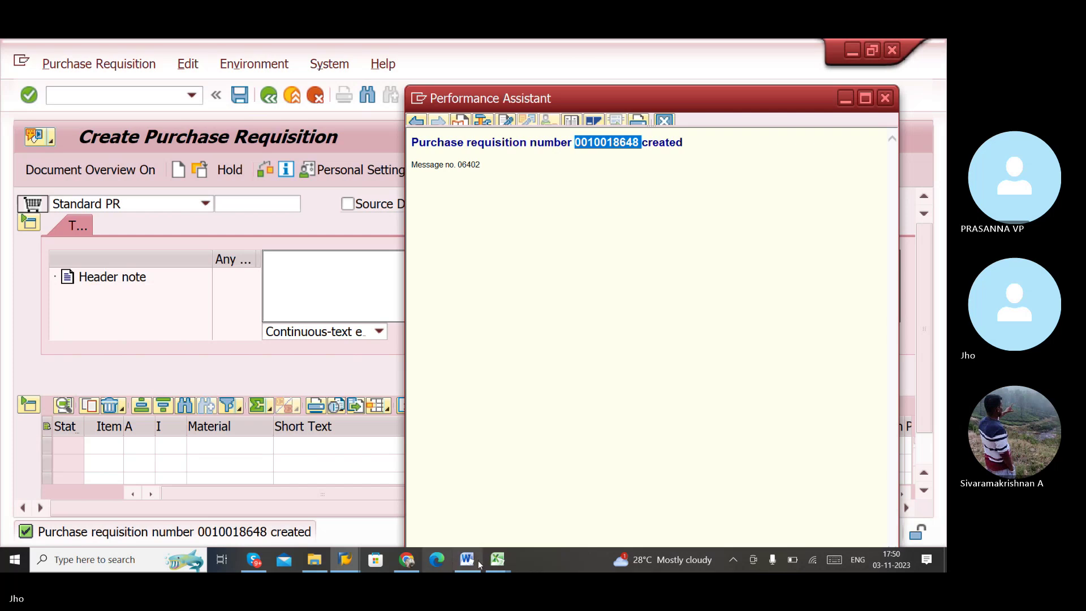
mouse_move(497, 560)
click(570, 529)
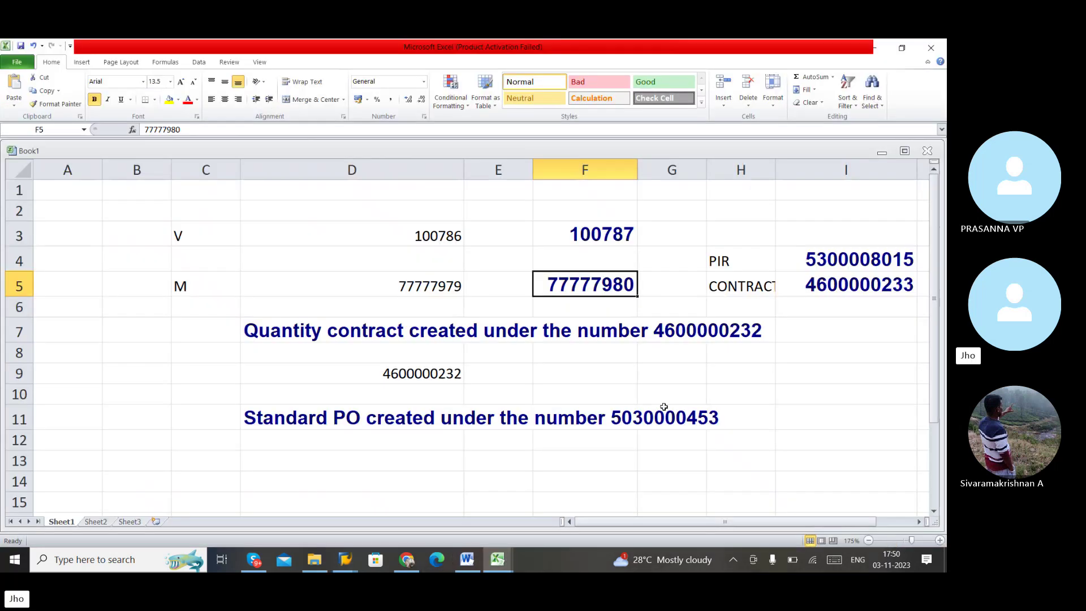
click(743, 353)
text(PT)
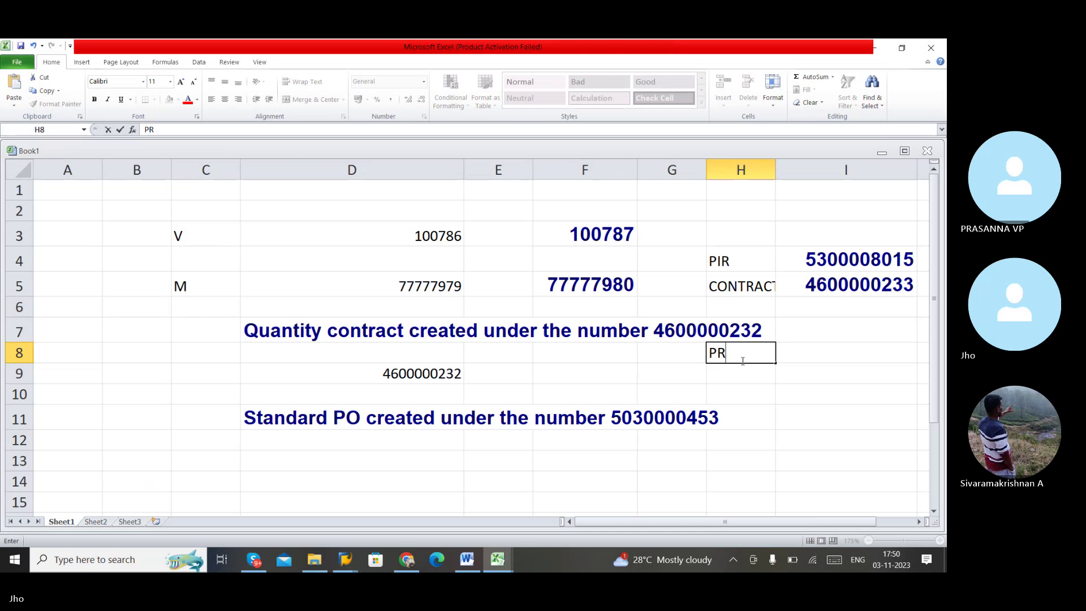
key(Tab)
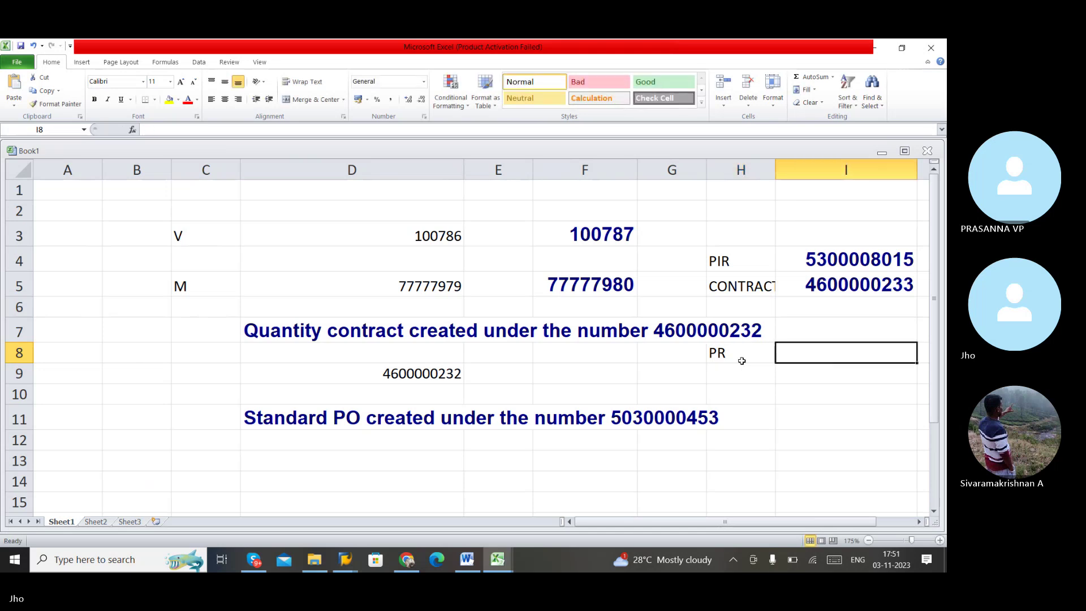
key(ctrl+v)
key(ctrl+c)
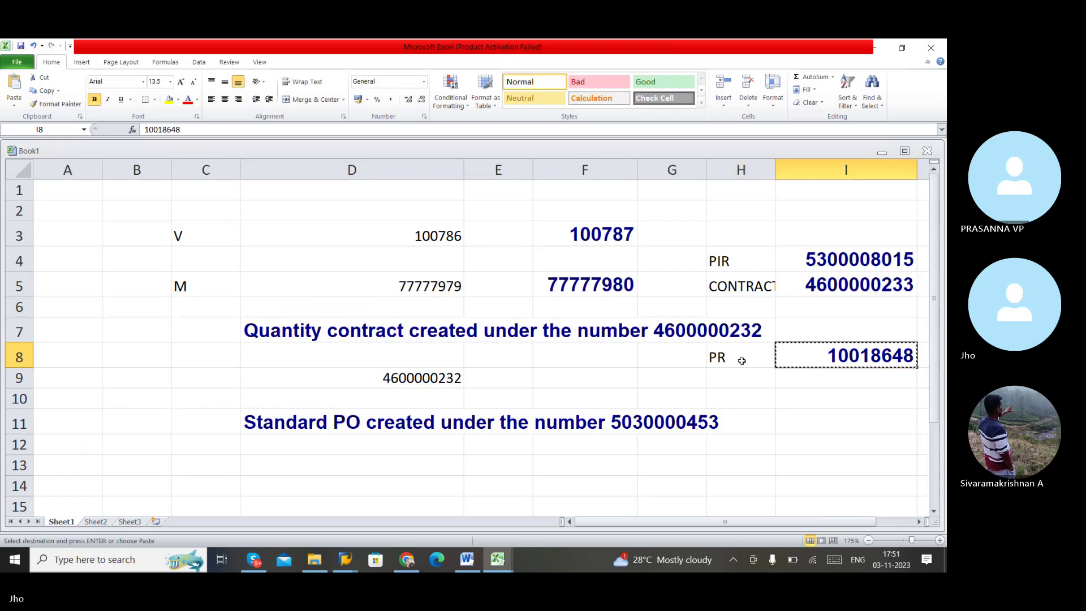
- Try to create the LP scheduling agreement in SAP with reference to the new purchase requisition, and close the selection
key(alt+Tab)
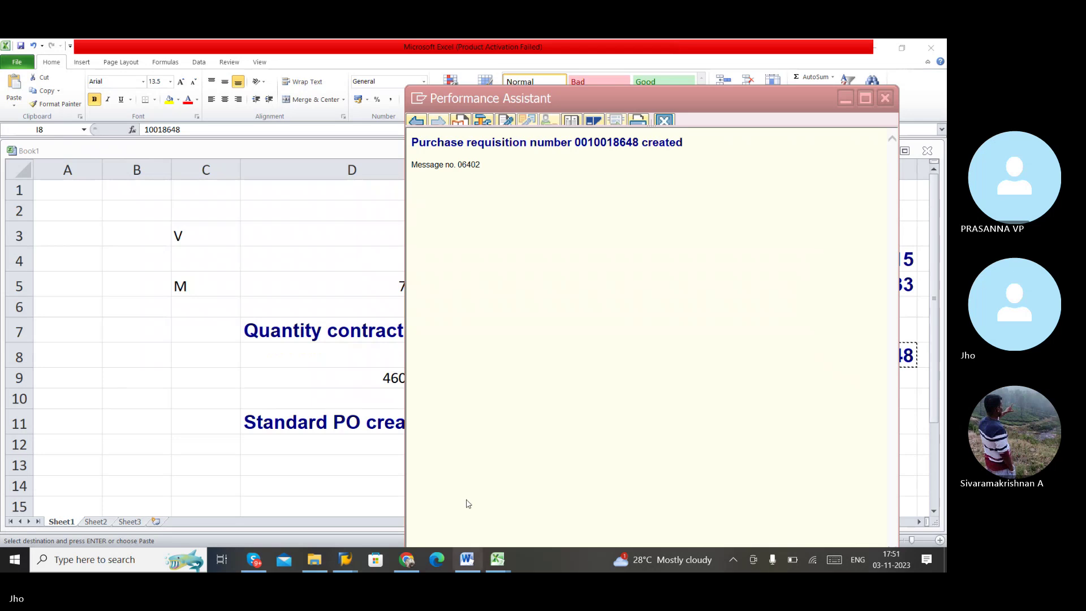
click(346, 559)
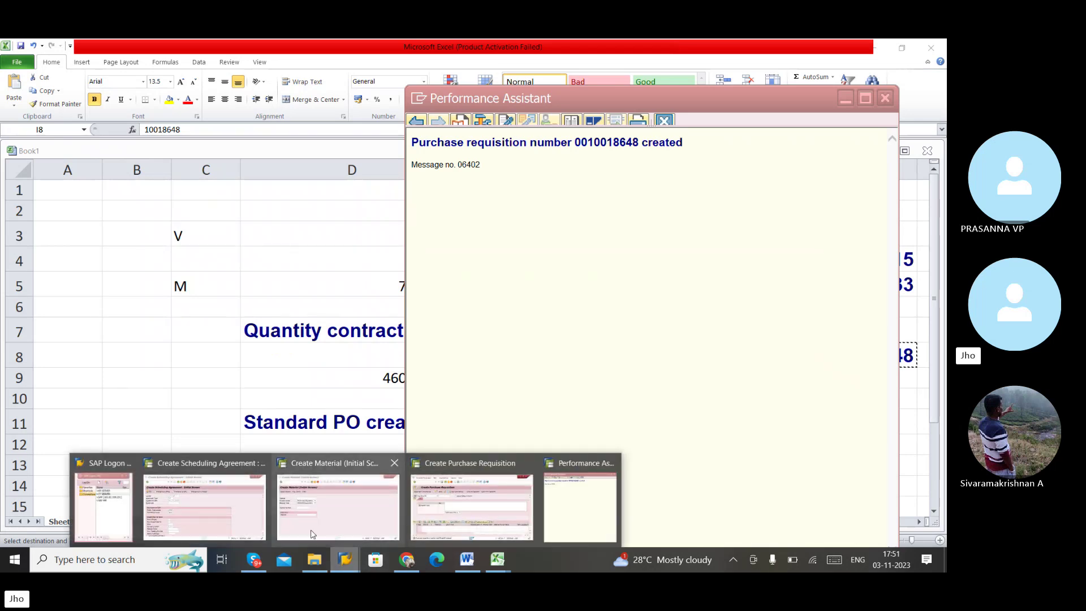
click(226, 525)
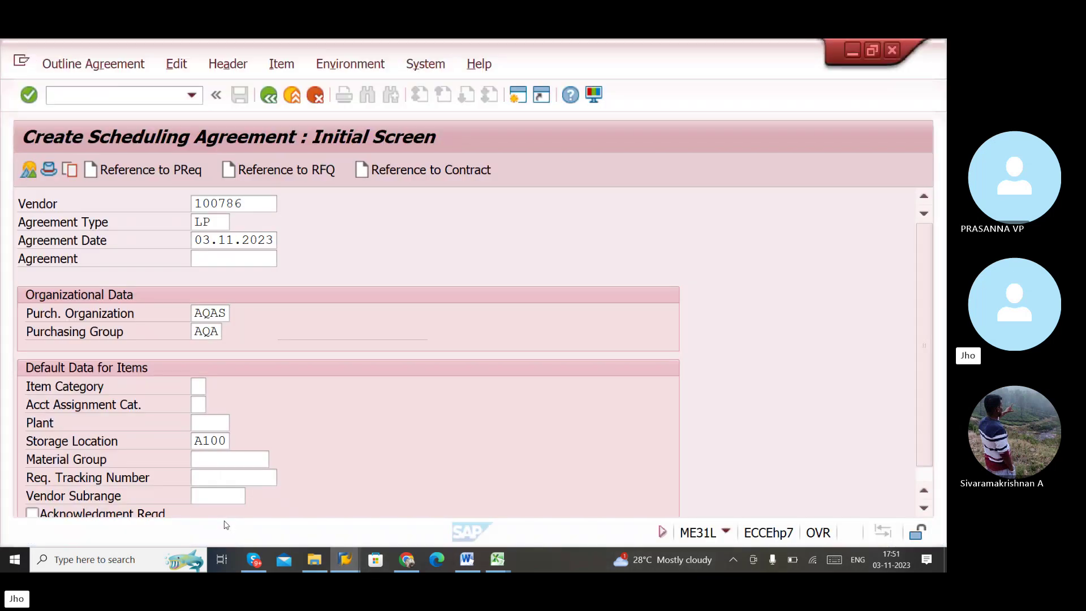
click(147, 170)
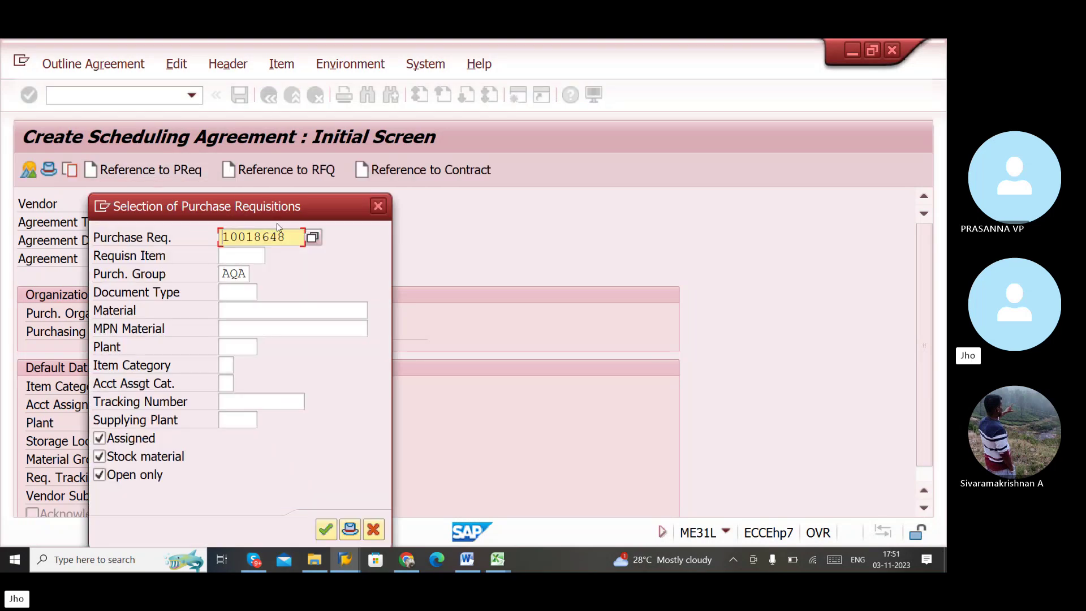
click(323, 530)
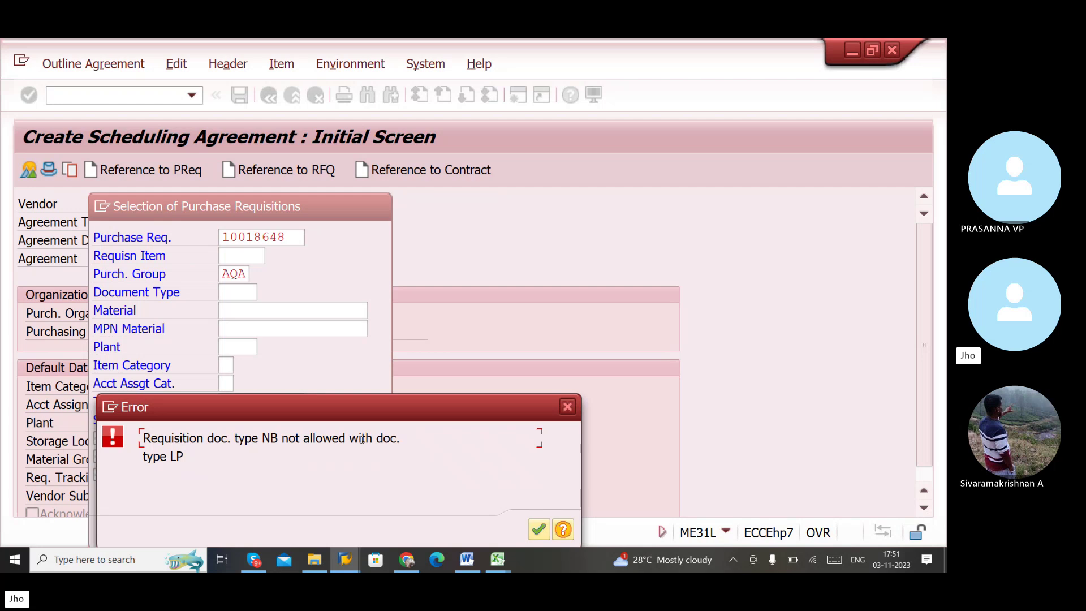
click(540, 528)
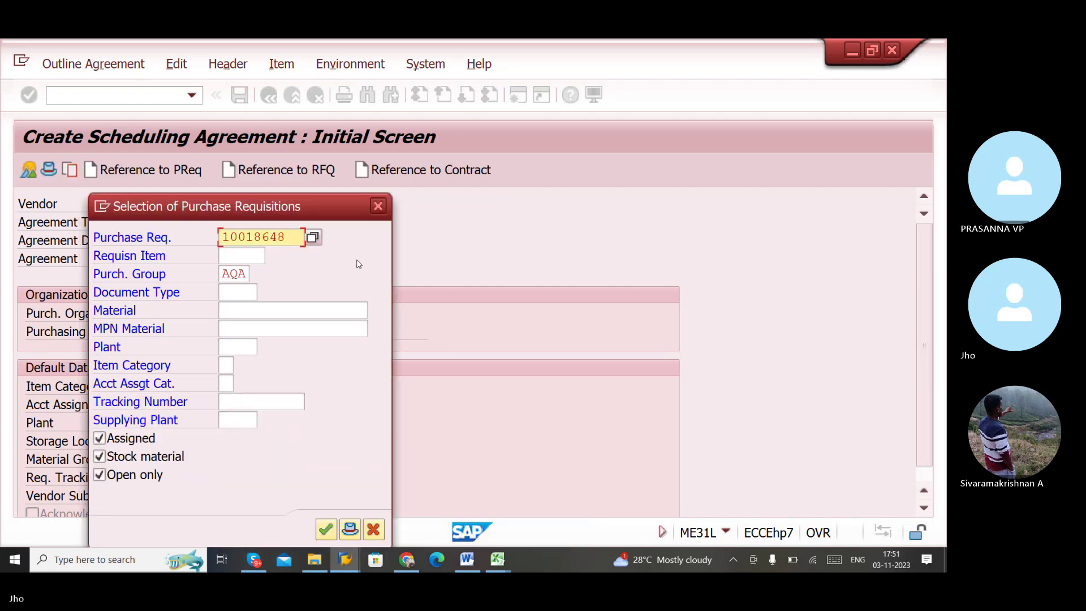
click(378, 209)
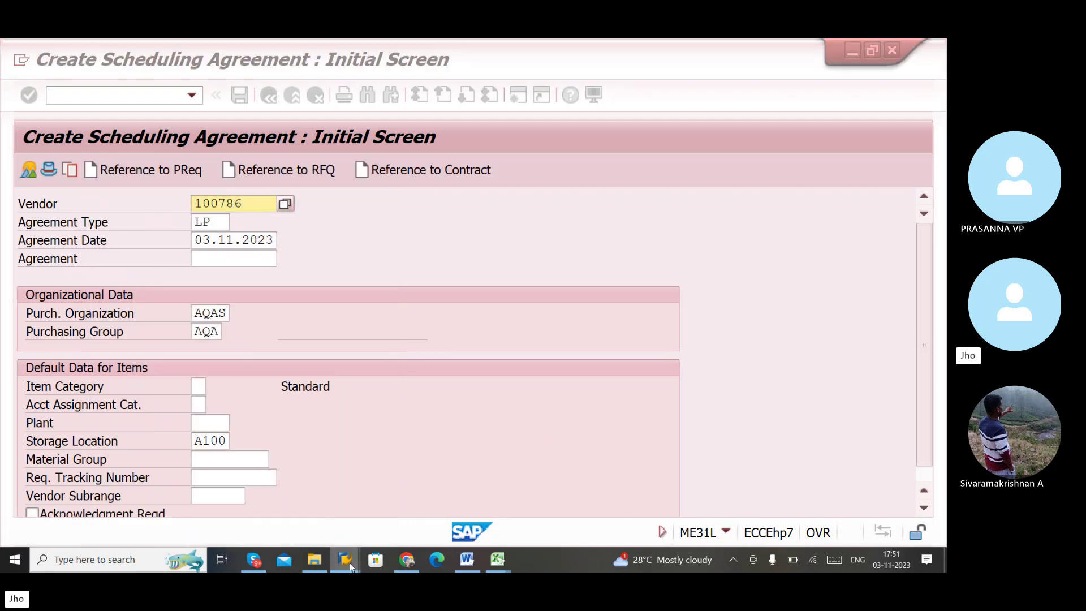
- Look through the document types available for the purchase requisition in the Create Purchase Requisition session
mouse_move(350, 565)
click(470, 502)
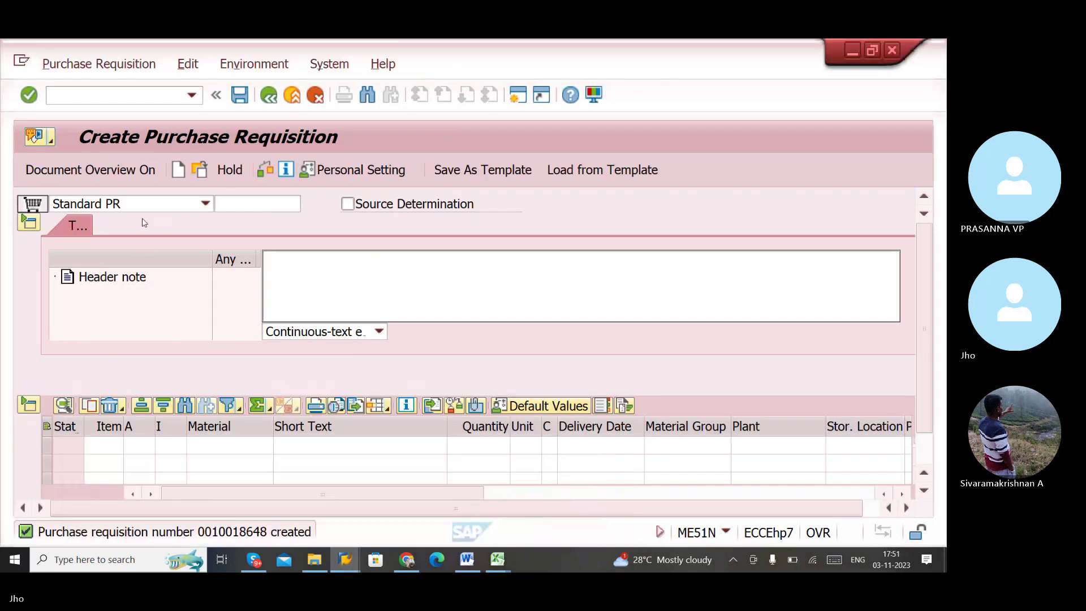
click(206, 204)
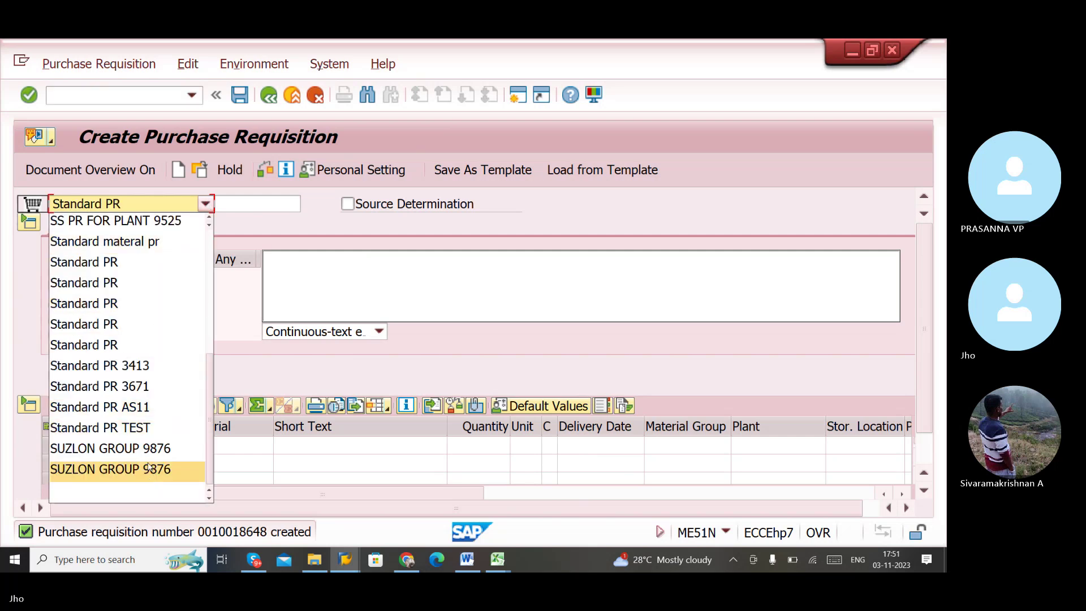
scroll(148, 461, up, 4)
scroll(149, 461, up, 2)
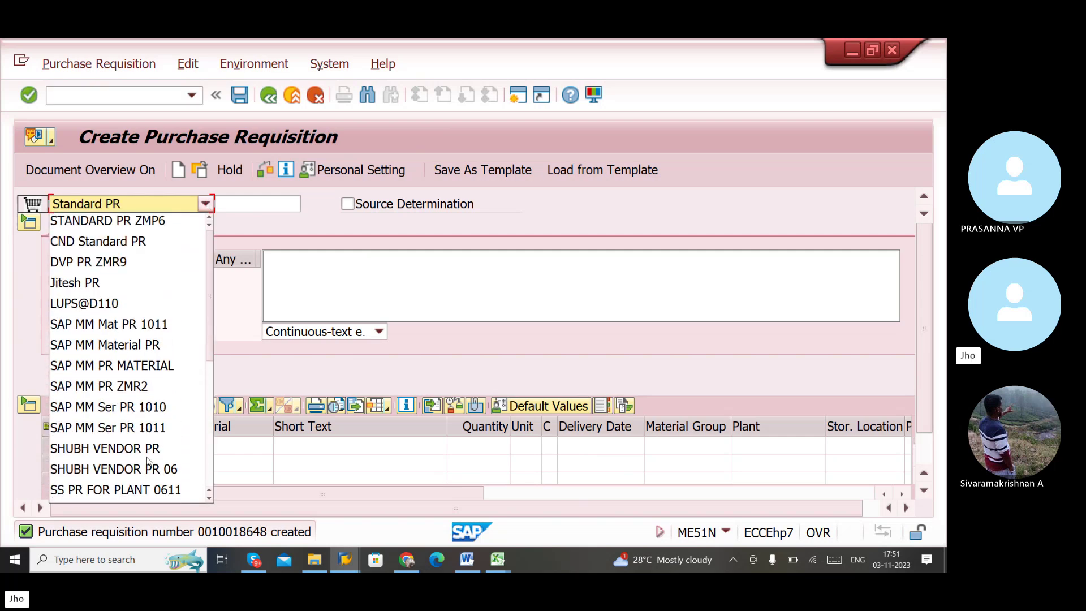
click(245, 226)
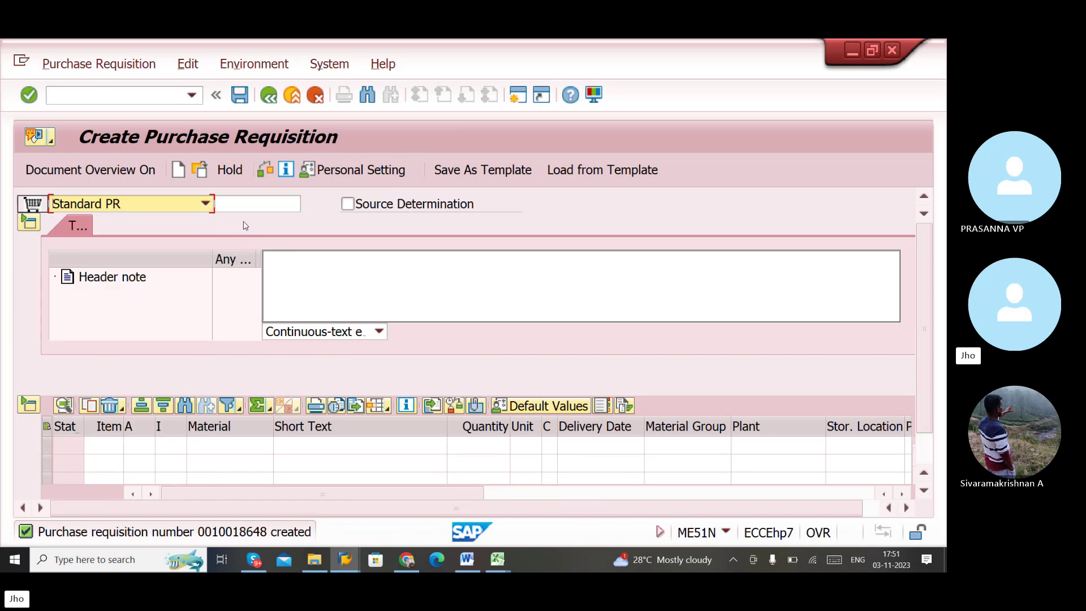
- Continue the scheduling agreement without a reference, set its validity end to 04.12.2023, and proceed to the item overview
key(alt+Tab)
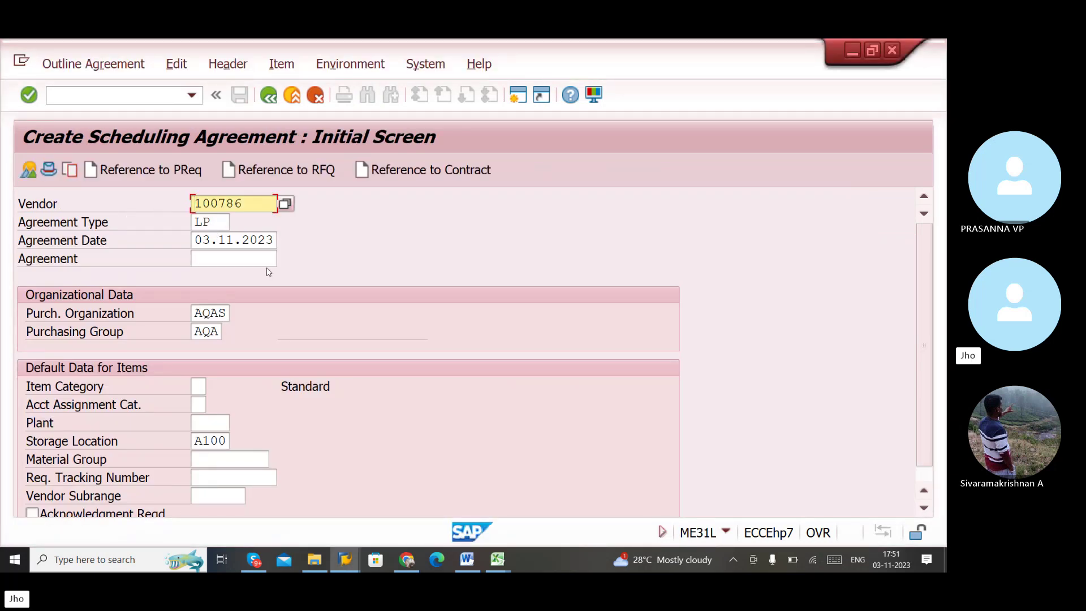
key(Return)
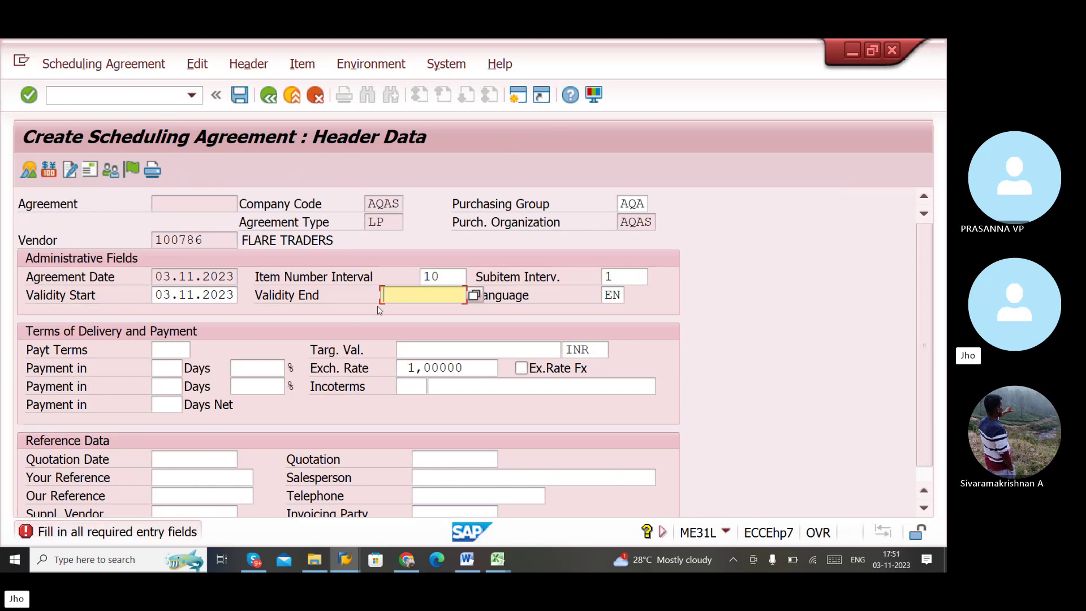
click(474, 295)
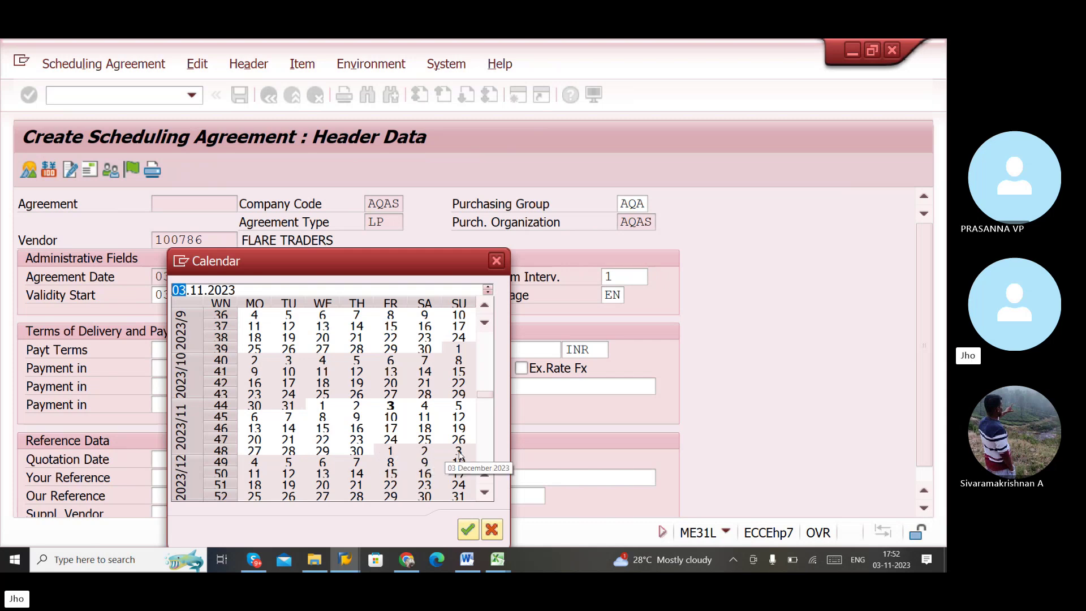
double_click(257, 465)
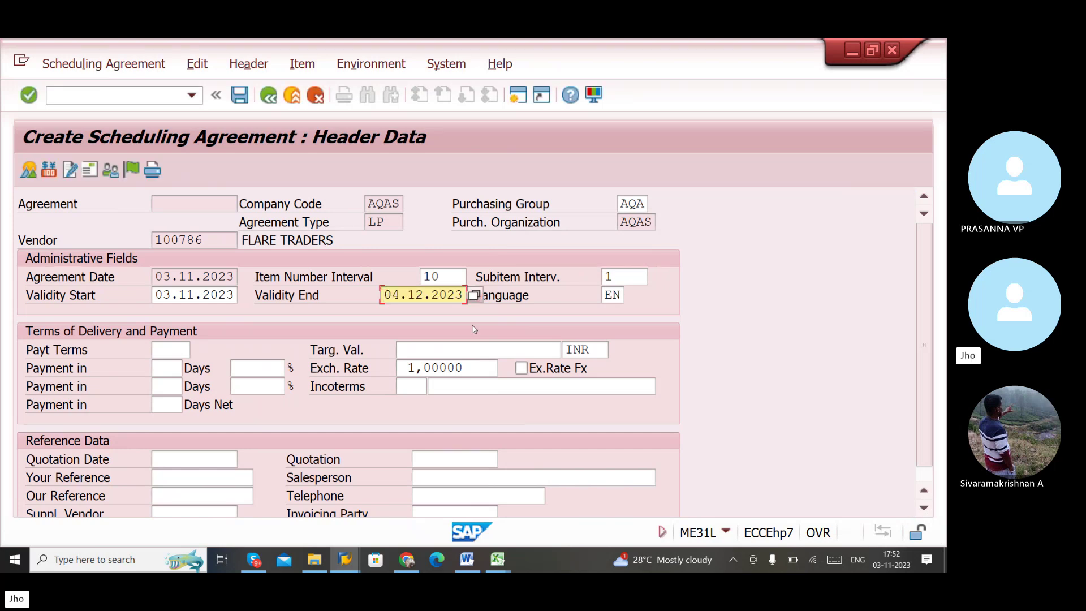
key(Return)
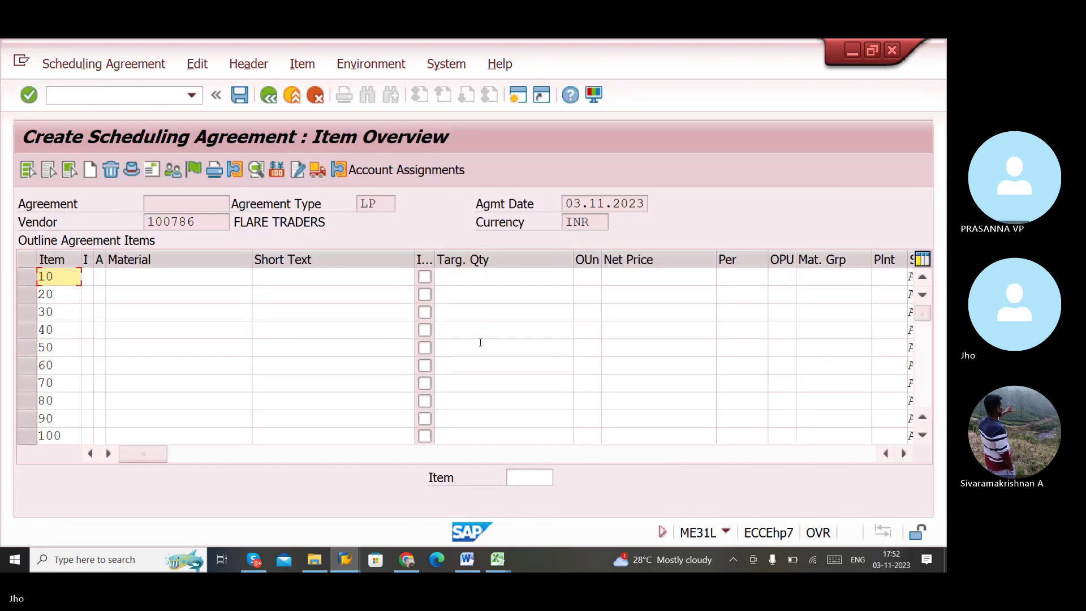
- Copy material 77777980 from cell F5 of the Excel workbook into item 10 of the scheduling agreement in SAP
mouse_move(507, 561)
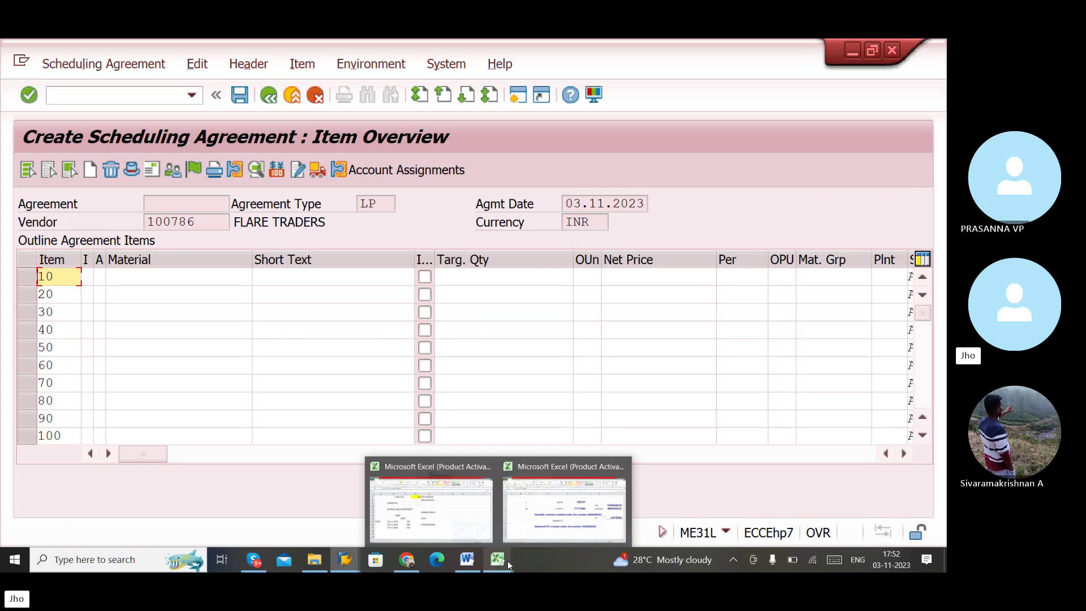
click(557, 498)
click(608, 284)
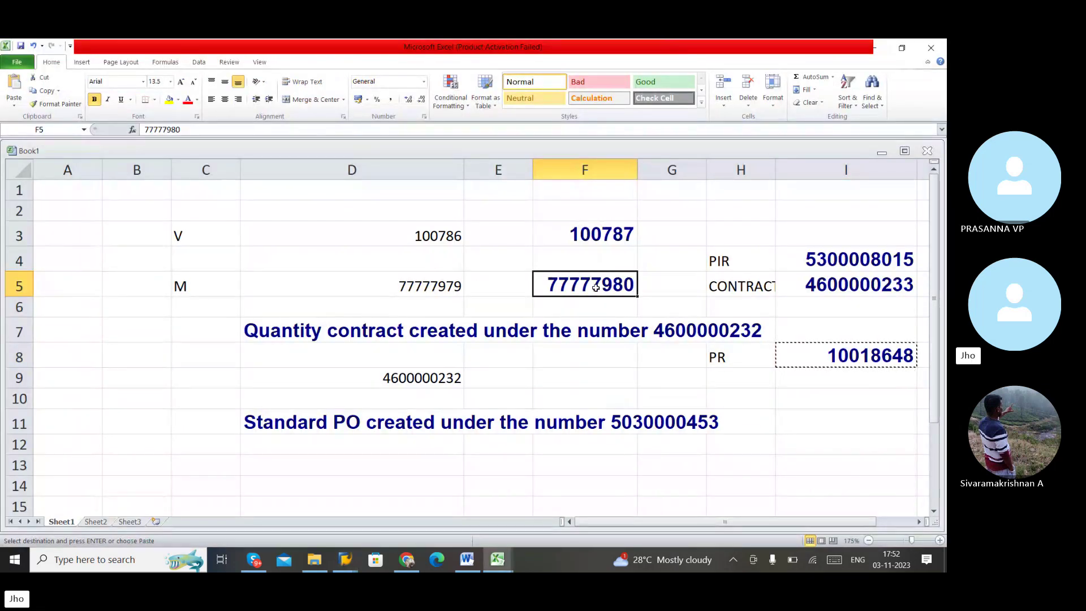
key(ctrl+c)
key(alt+Tab)
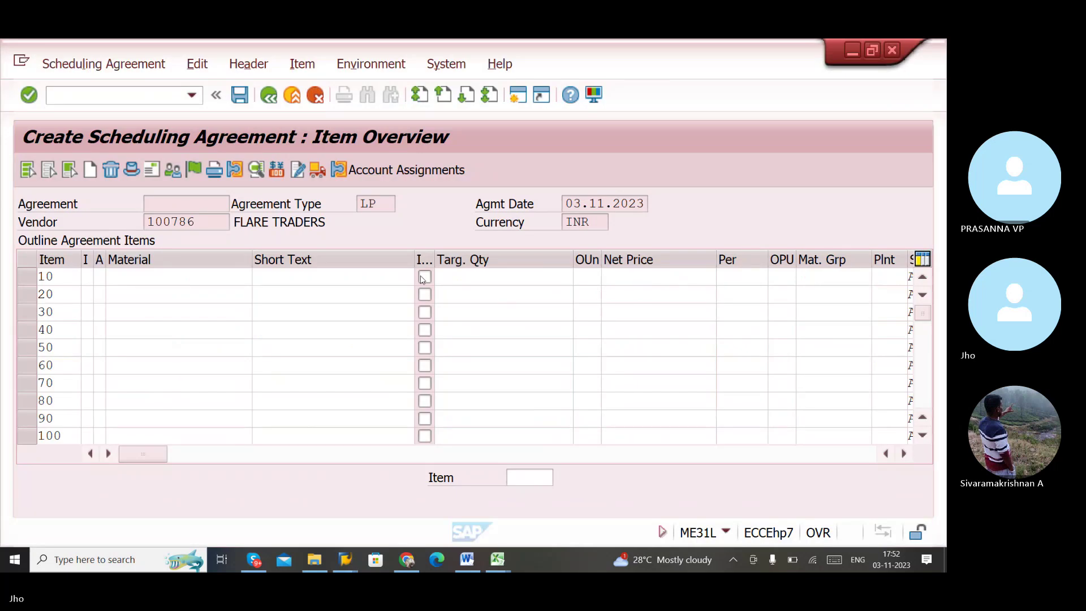
click(180, 276)
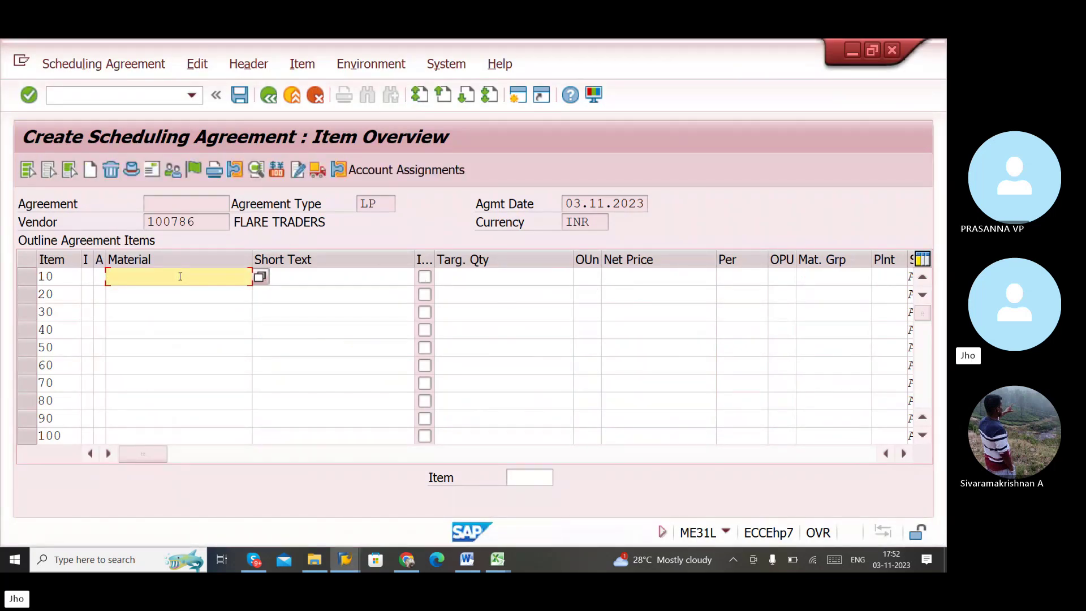
key(ctrl+v)
click(475, 274)
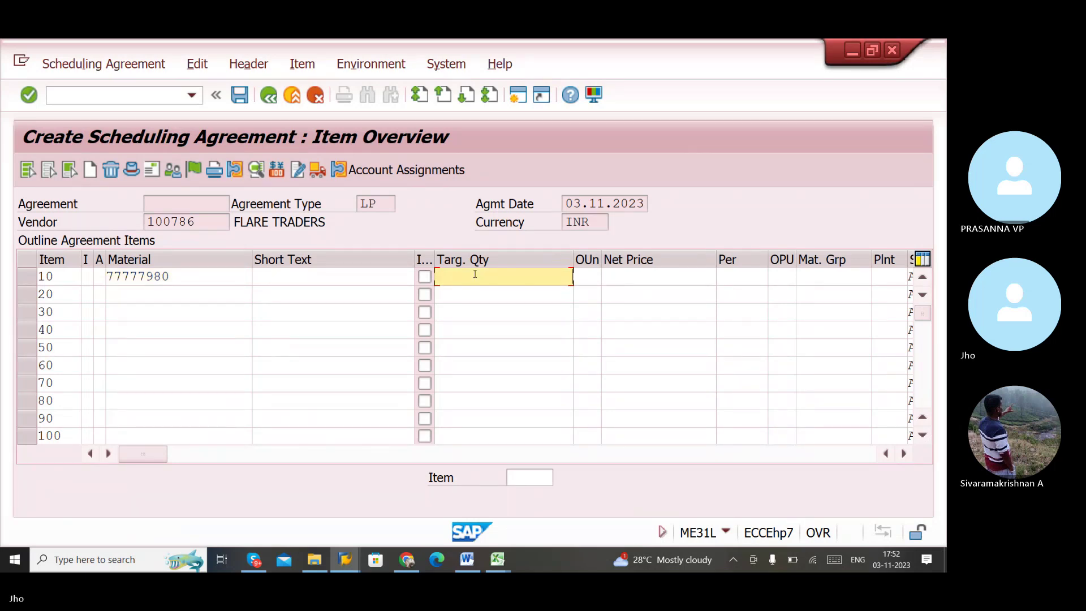
- Complete item 10 with target quantity 1000, plant AQAS, material group AQAS and net price 100, and save the scheduling agreement
text(1000)
key(Return)
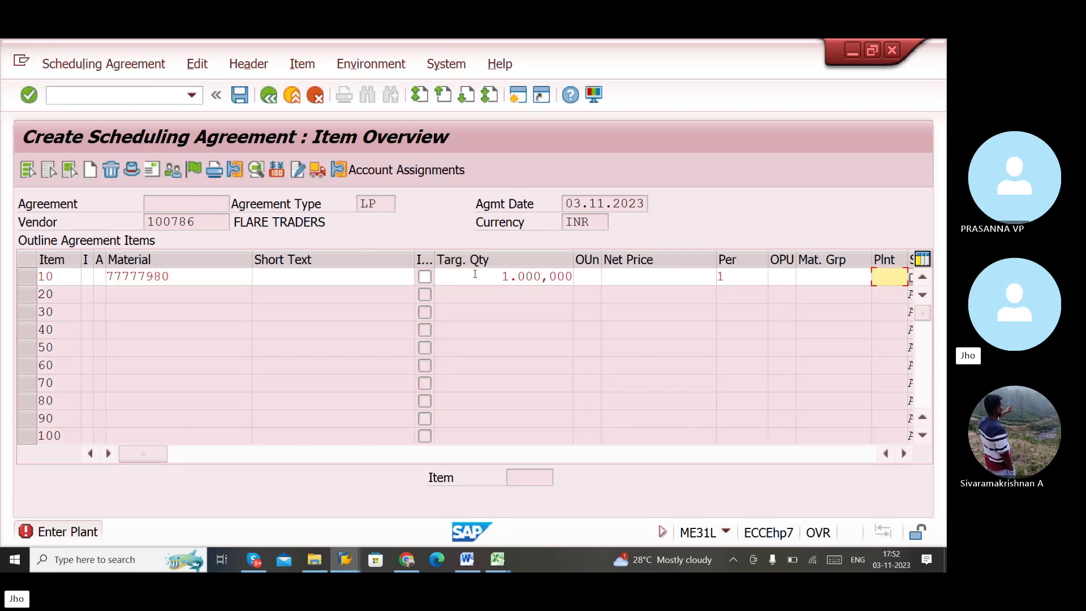
text(AQAS)
key(Tab)
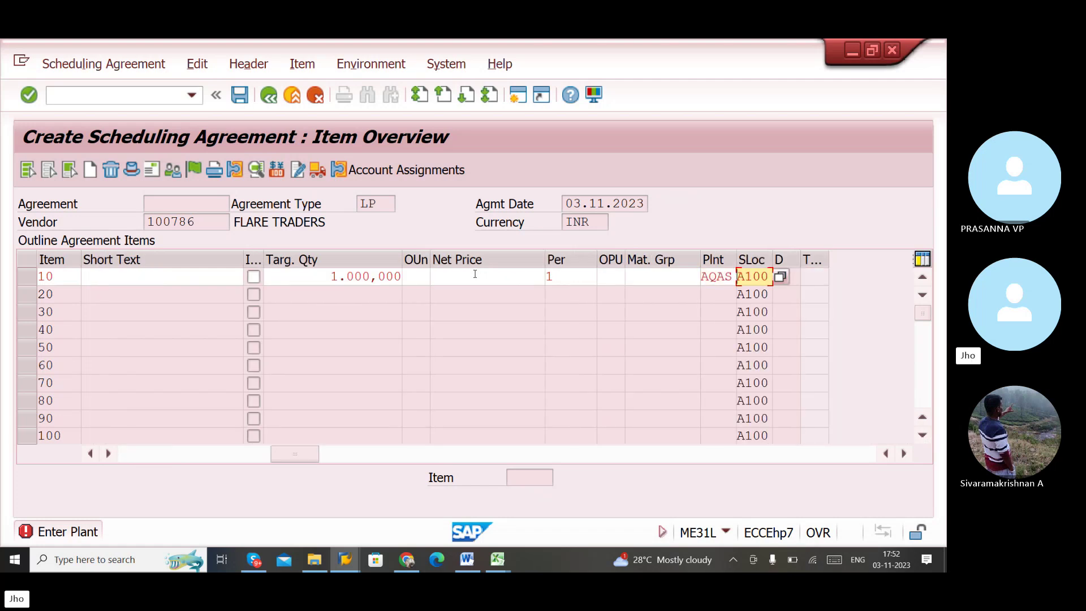
click(659, 277)
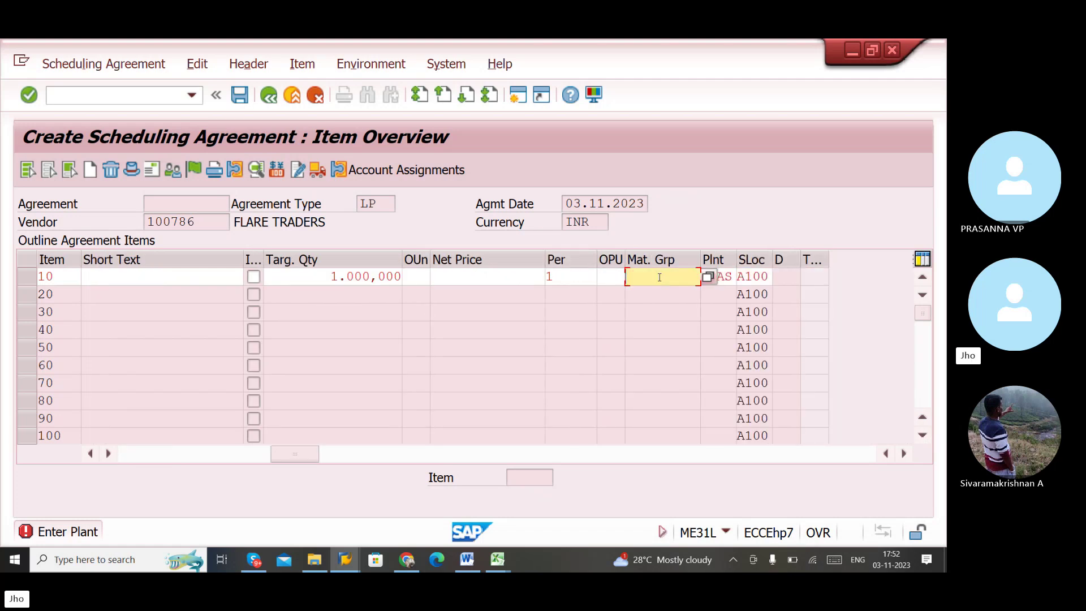
text(AQAS)
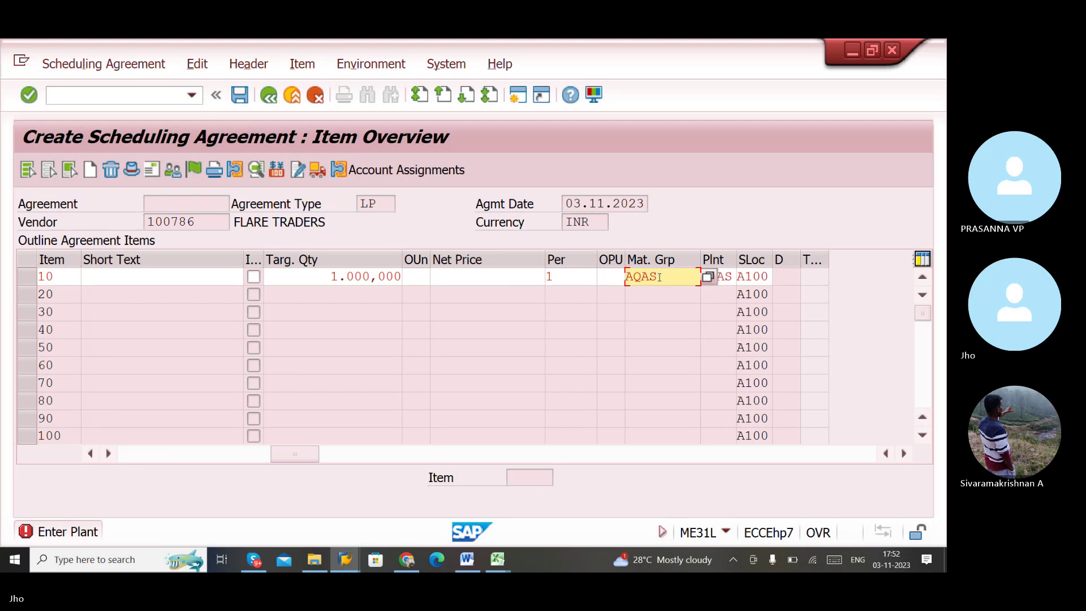
key(Return)
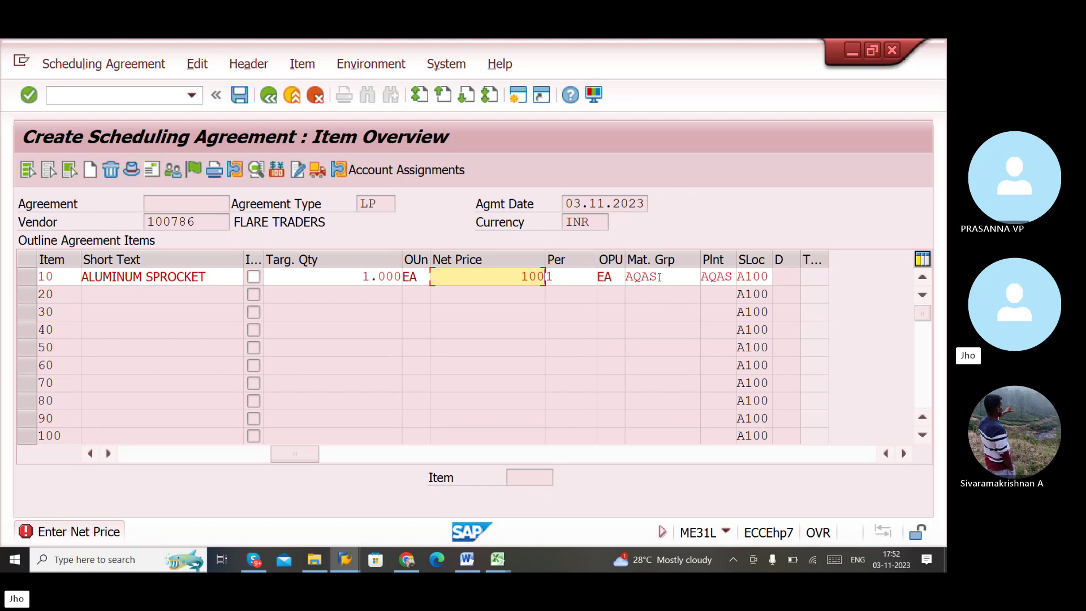
key(Return)
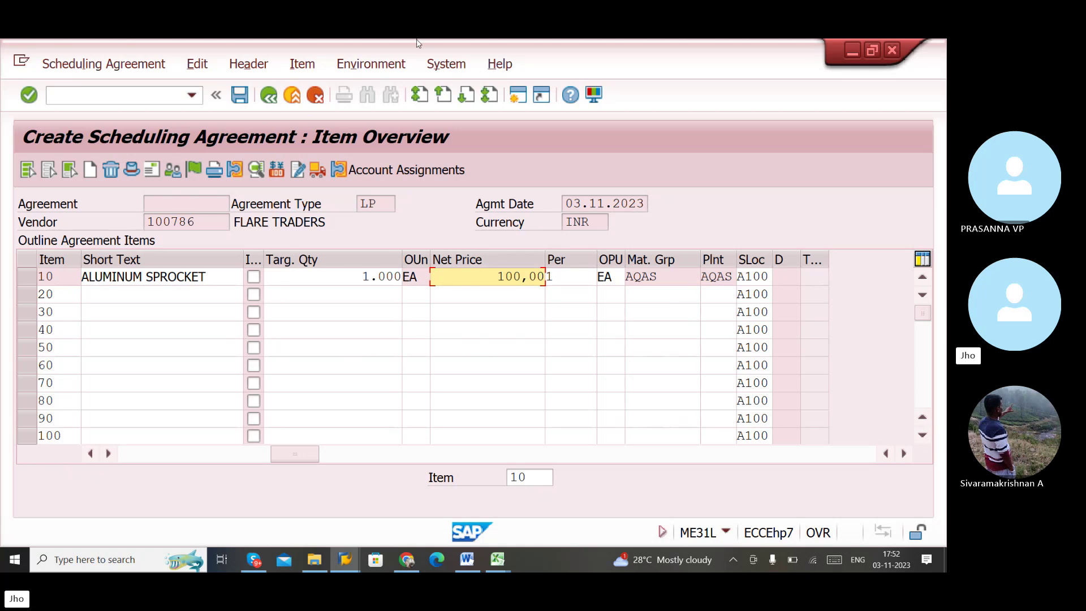
click(240, 96)
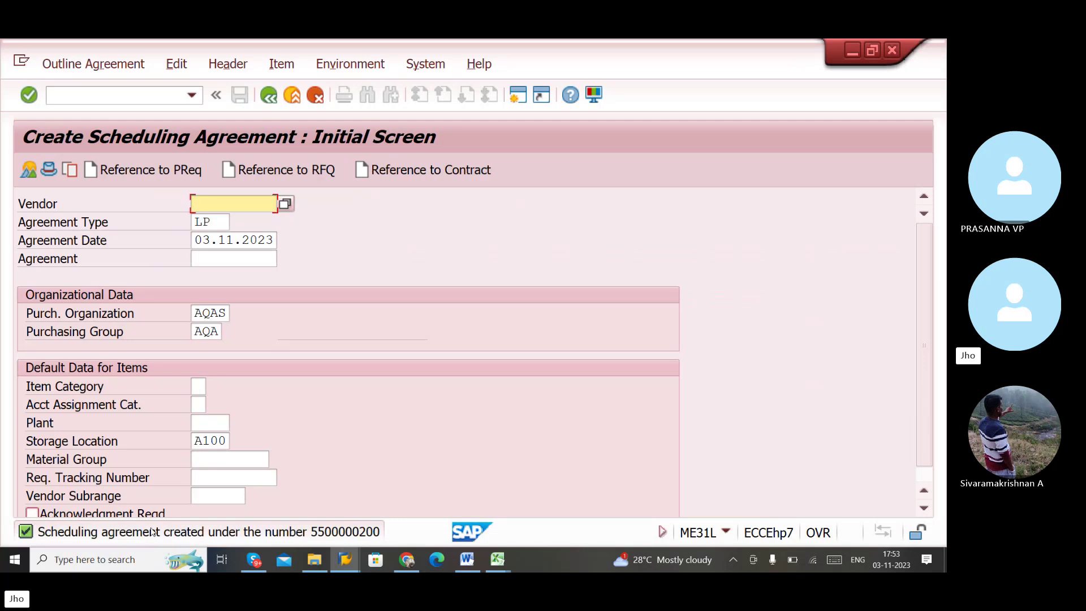
- Copy the full creation message of the scheduling agreement into cell D19 of the Excel workbook, and close the message details
click(155, 531)
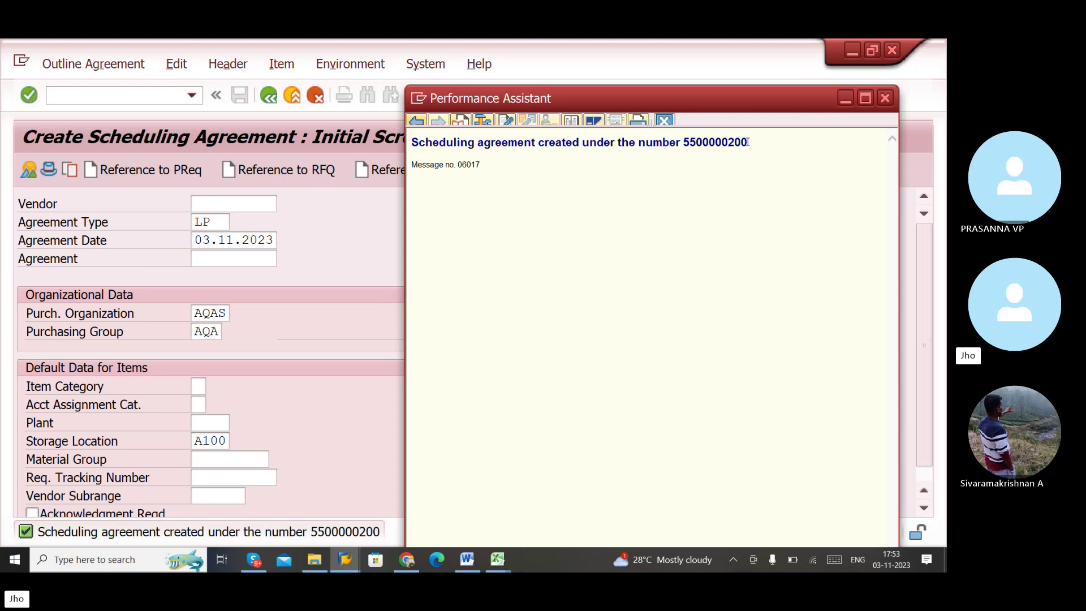
drag(751, 146, 614, 154)
drag(496, 157, 431, 134)
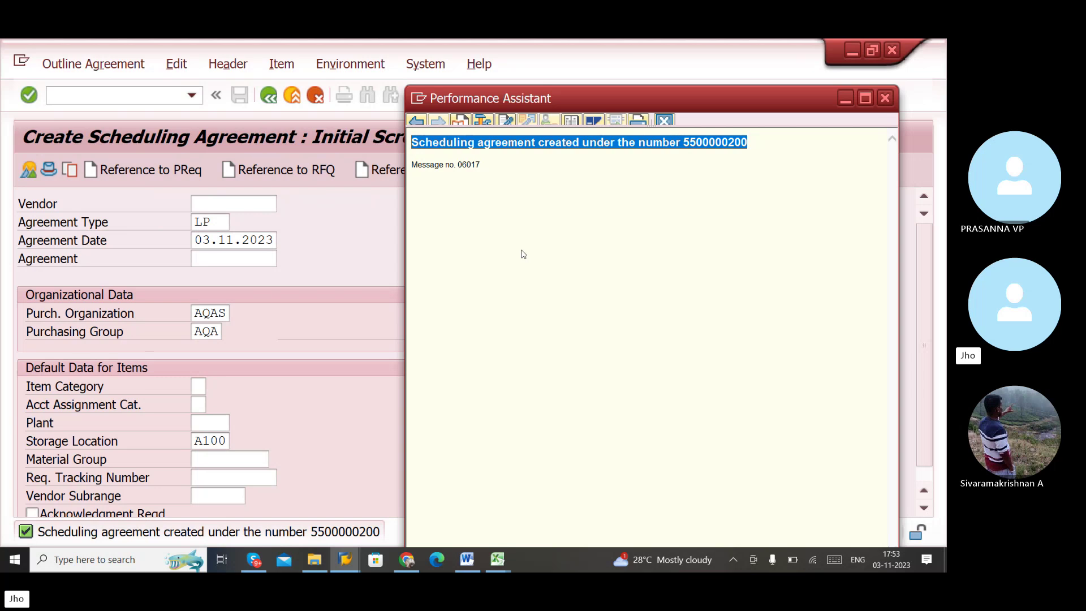
mouse_move(500, 558)
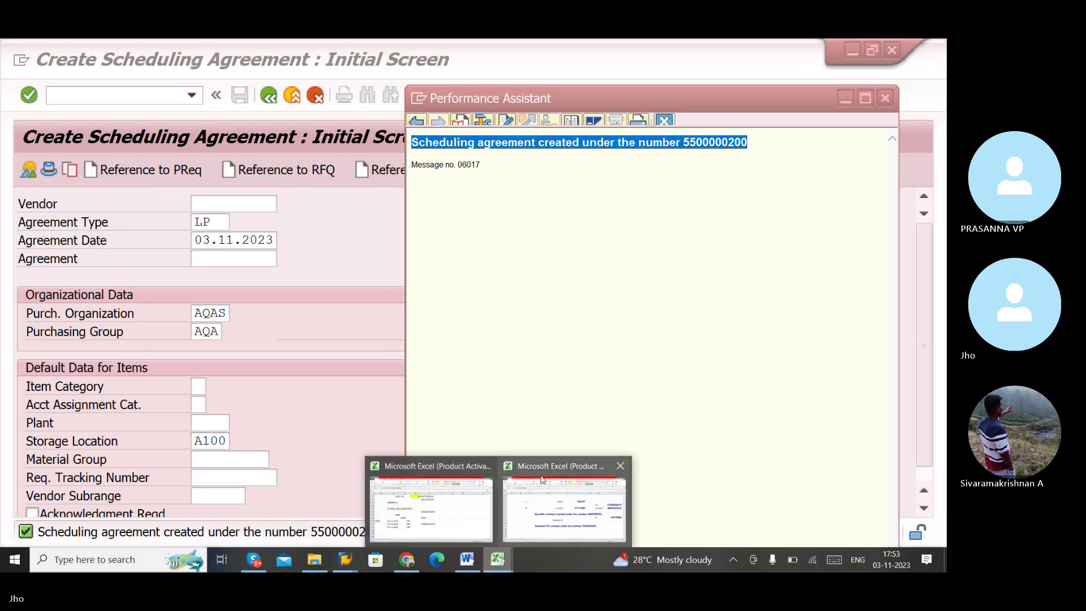
click(509, 509)
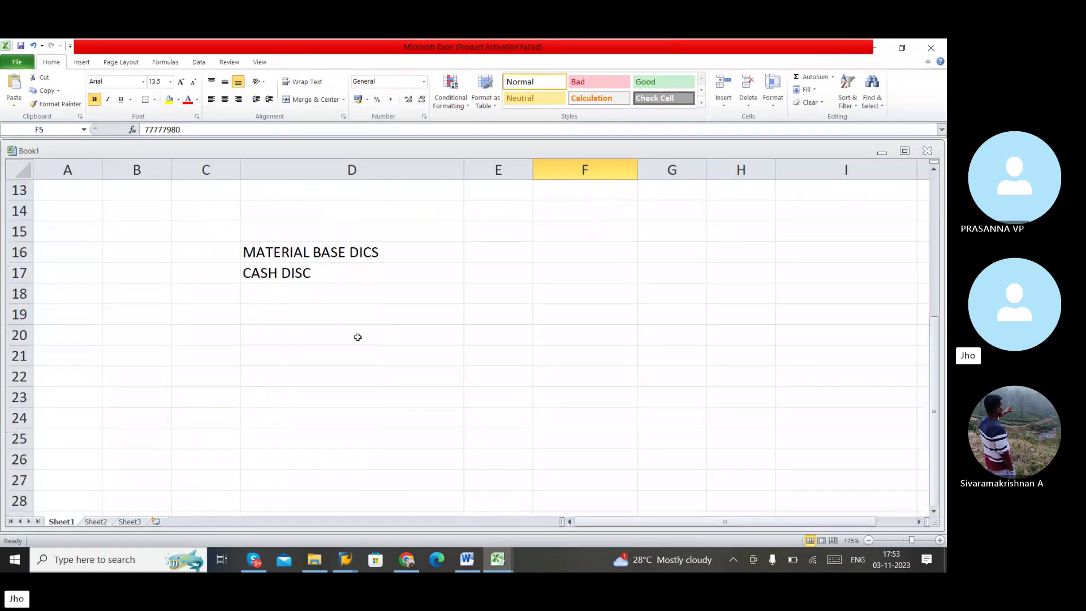
click(314, 315)
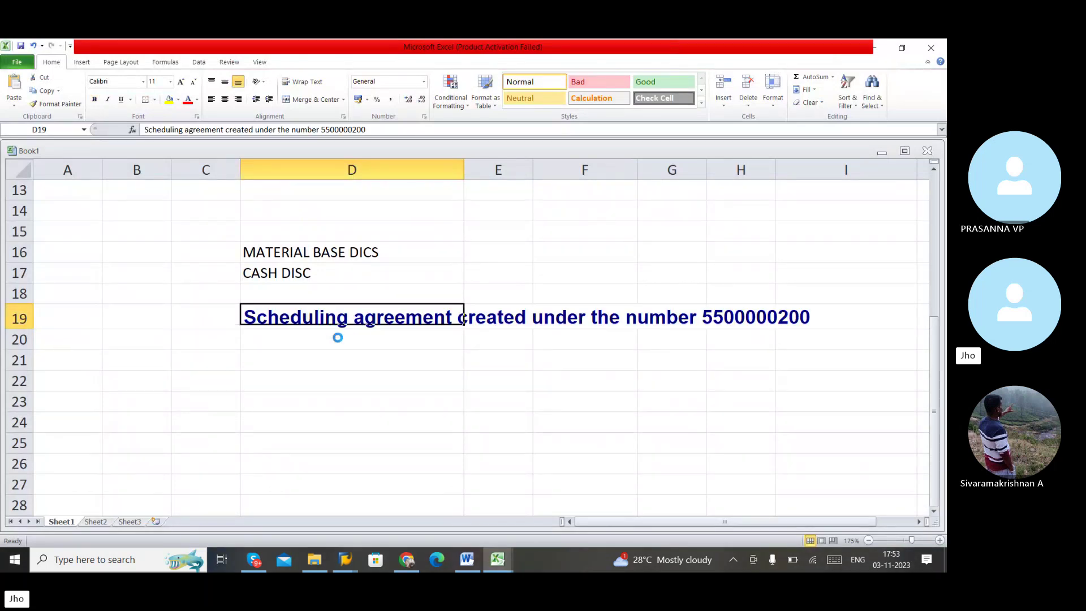
click(368, 358)
key(alt+Tab)
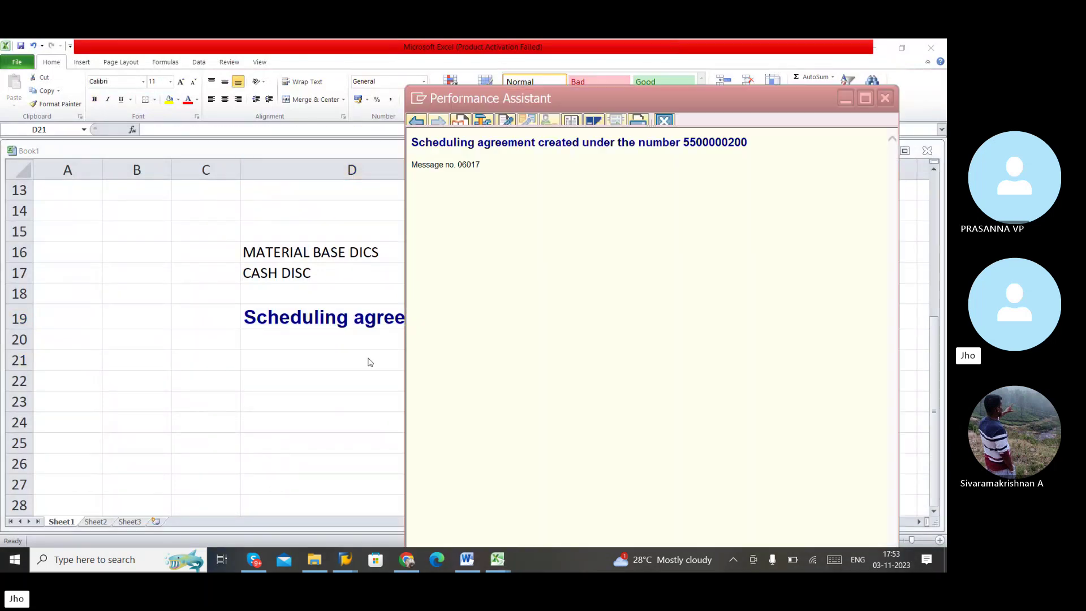
click(885, 100)
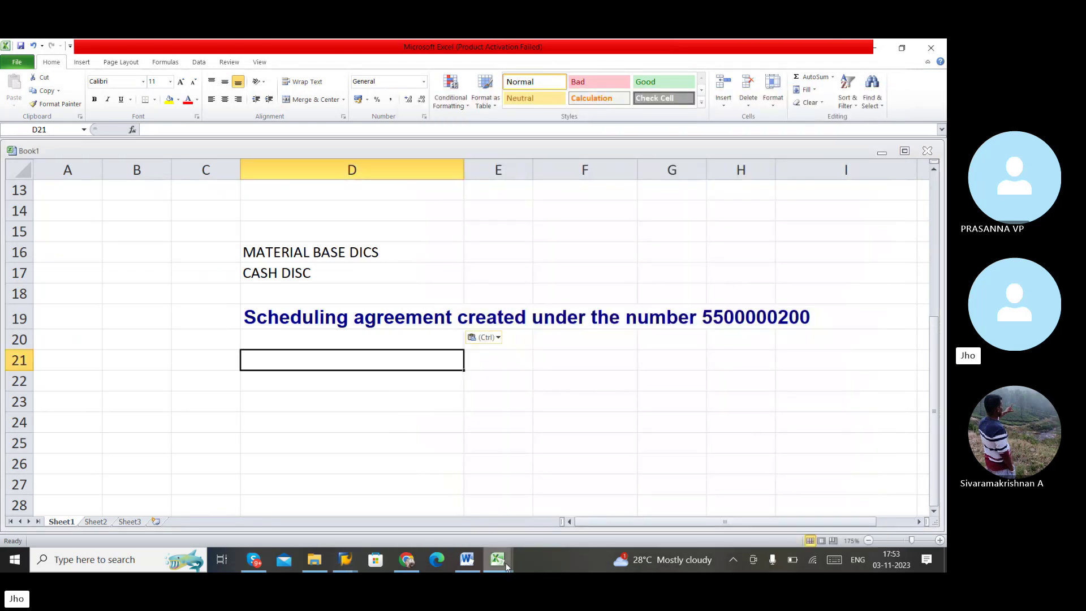
- Check the CONTRACT document in Word for the transaction that follows ME31L, and return to SAP
mouse_move(476, 562)
click(478, 498)
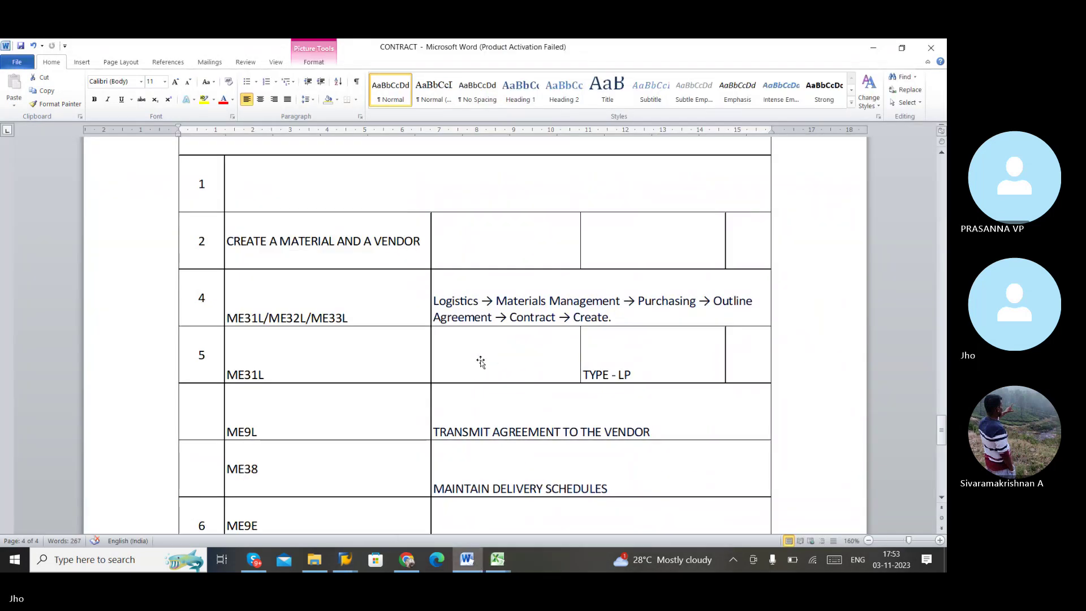
key(alt+Tab)
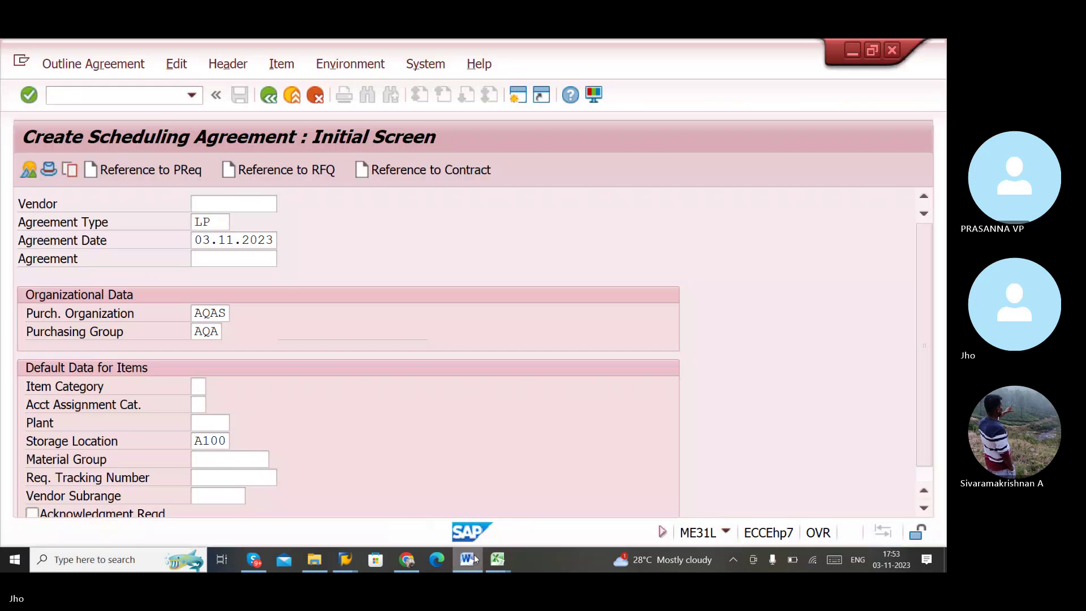
click(474, 559)
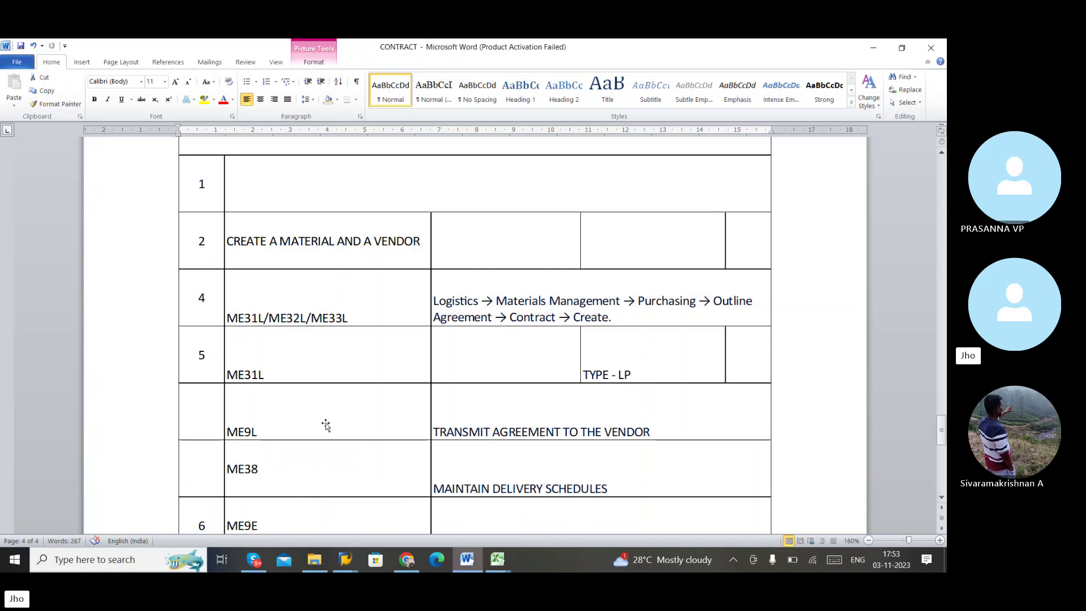
key(alt+Tab)
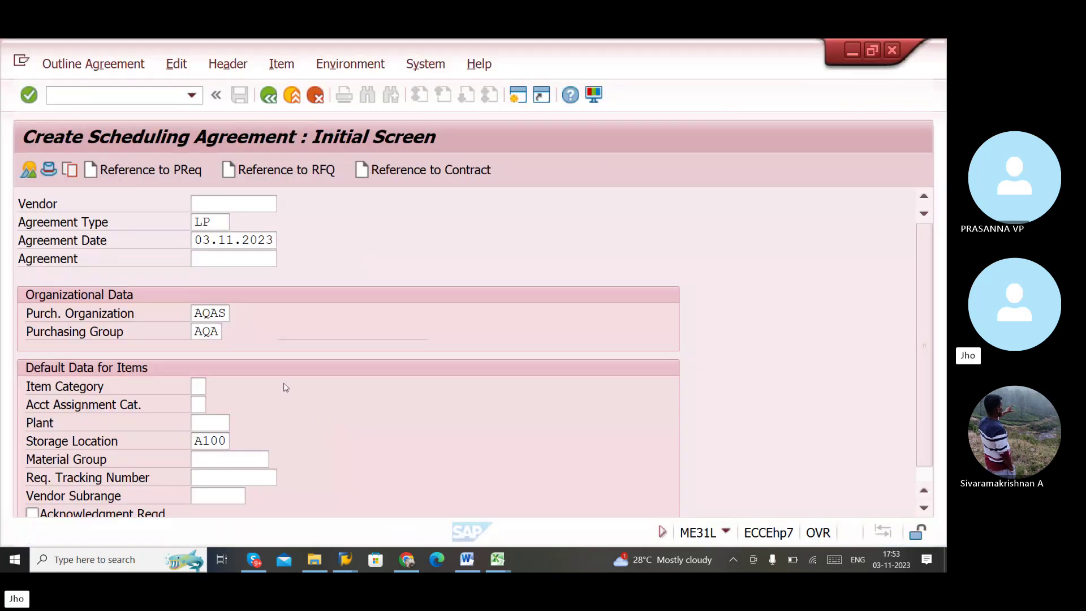
- Leave agreement creation, open ME9L - Print/Transmit under the scheduling agreement messages, and list the messages of the new agreement
click(272, 171)
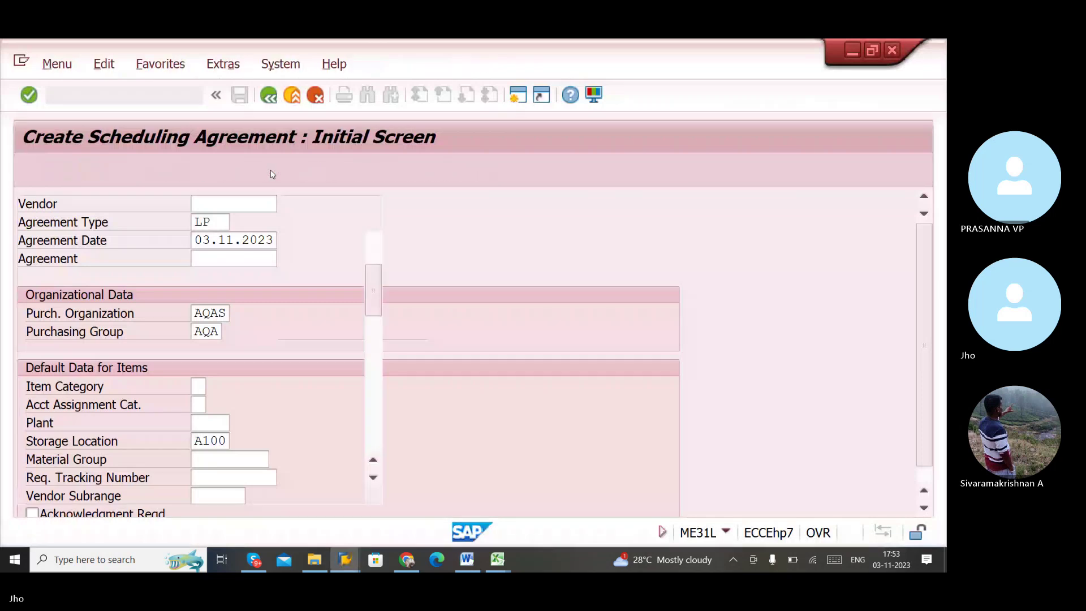
scroll(194, 441, down, 2)
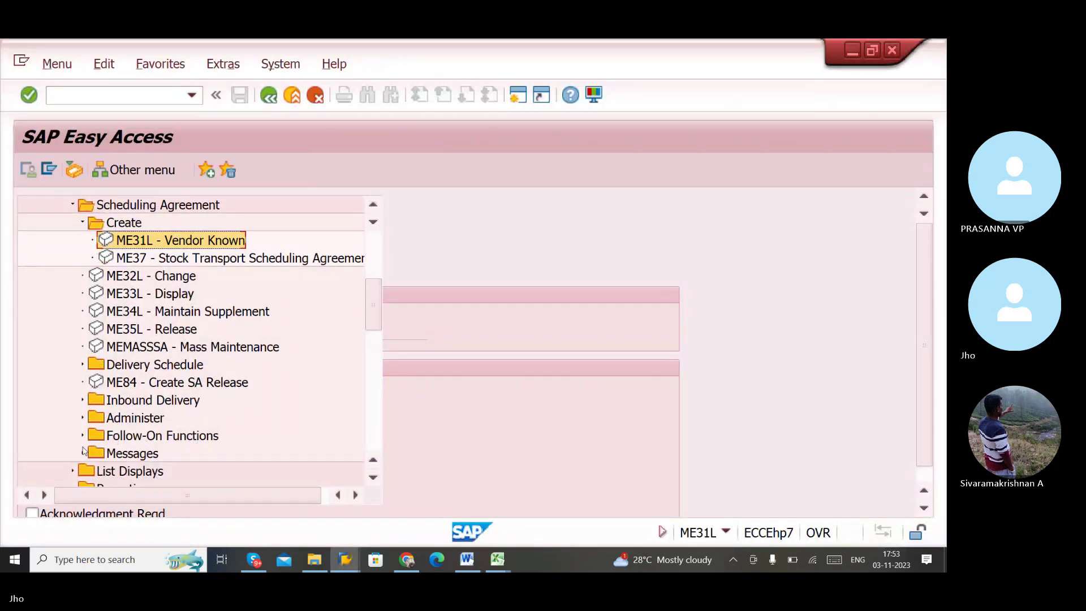
click(81, 453)
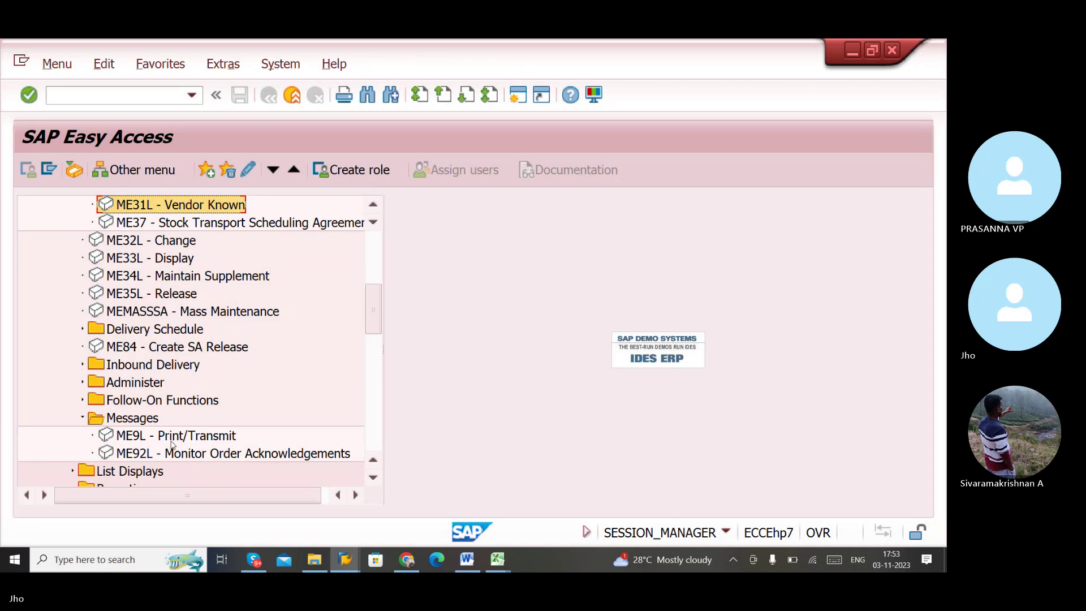
key(alt+Tab)
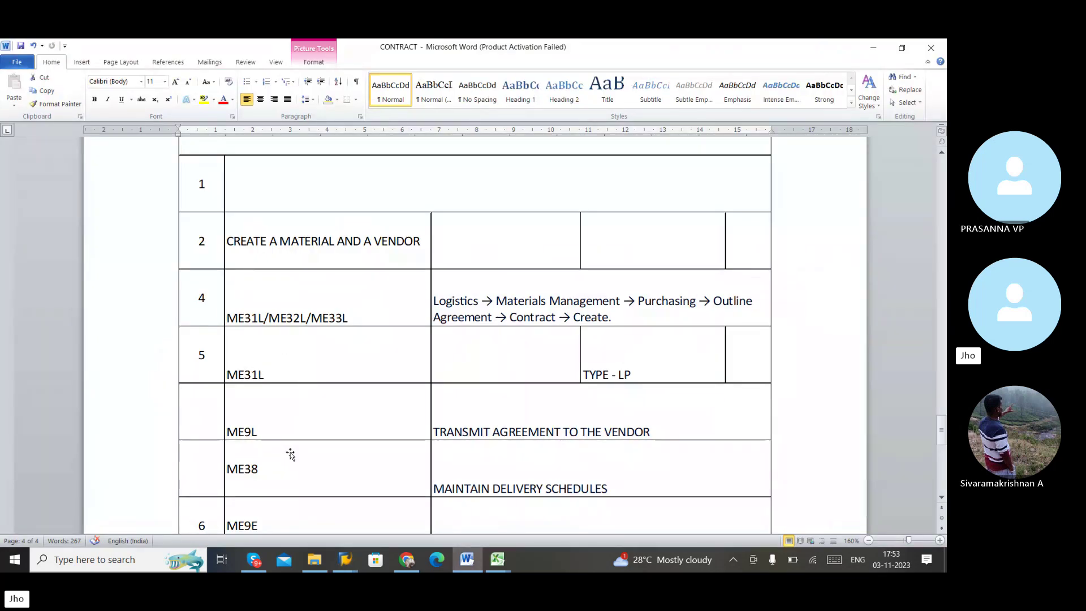
key(alt+Tab)
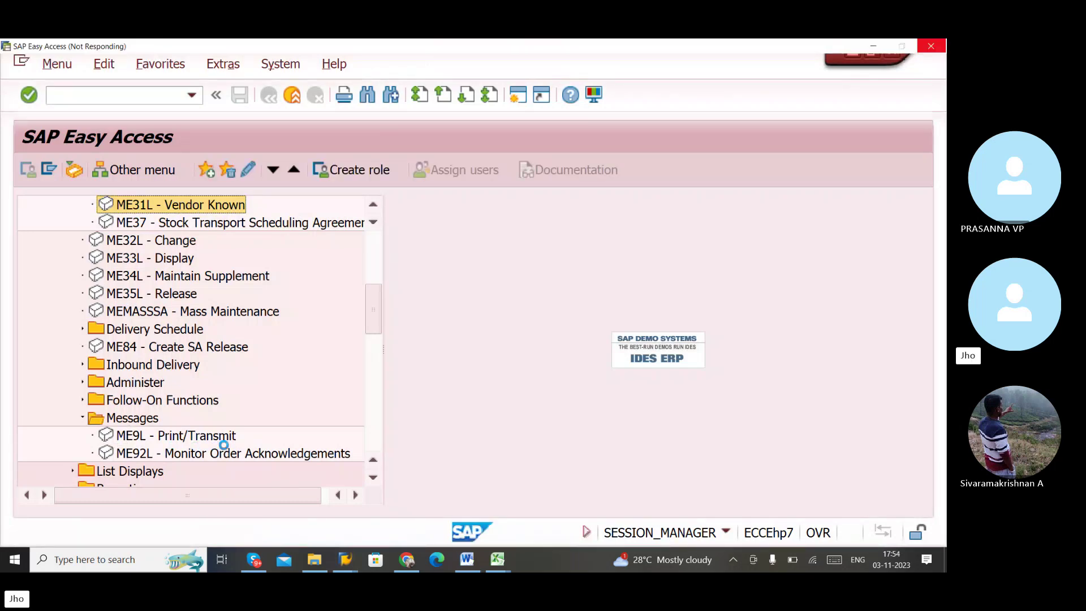
double_click(111, 434)
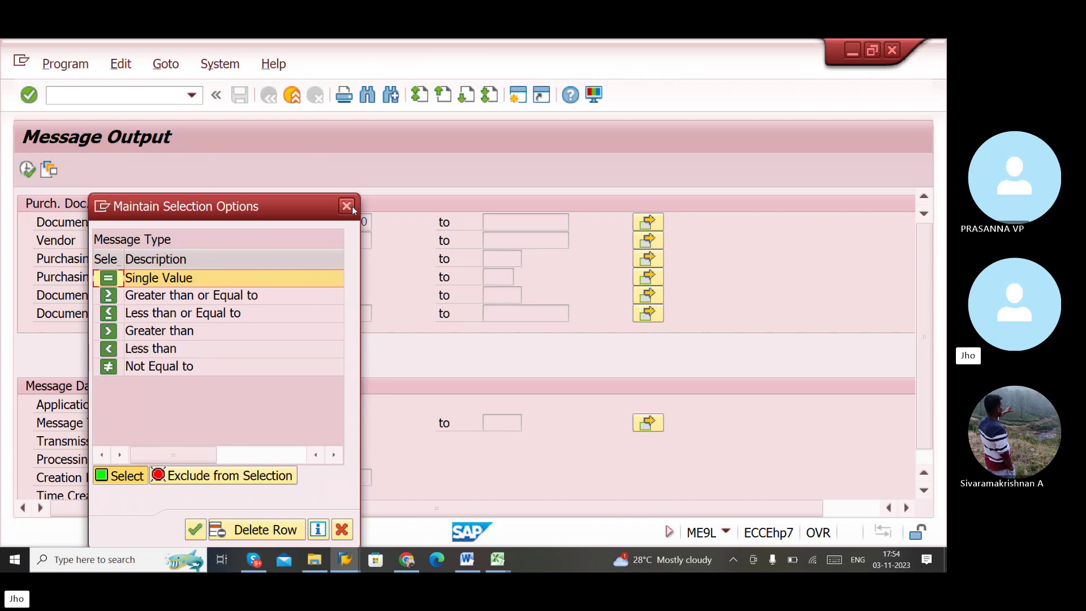
click(352, 206)
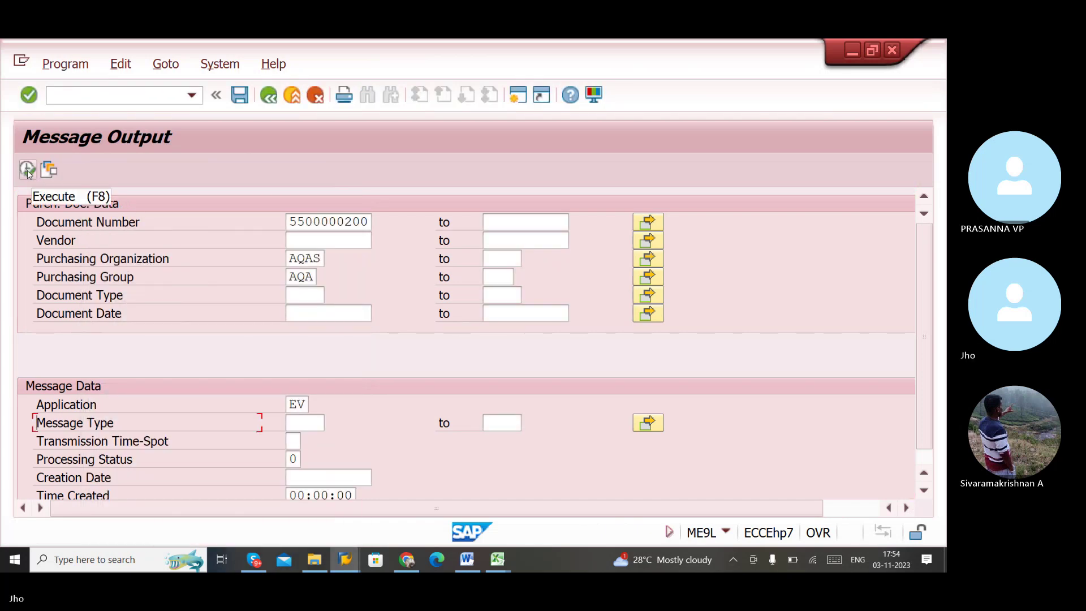
click(28, 170)
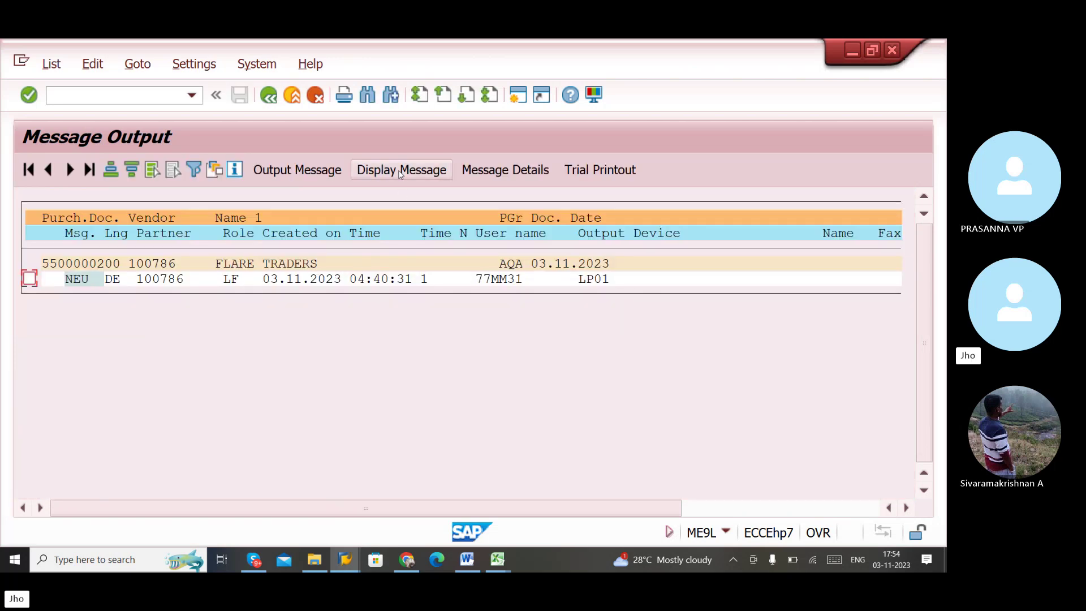
- Preview the NEU message of the scheduling agreement and review its validity dates, item and net value
click(31, 279)
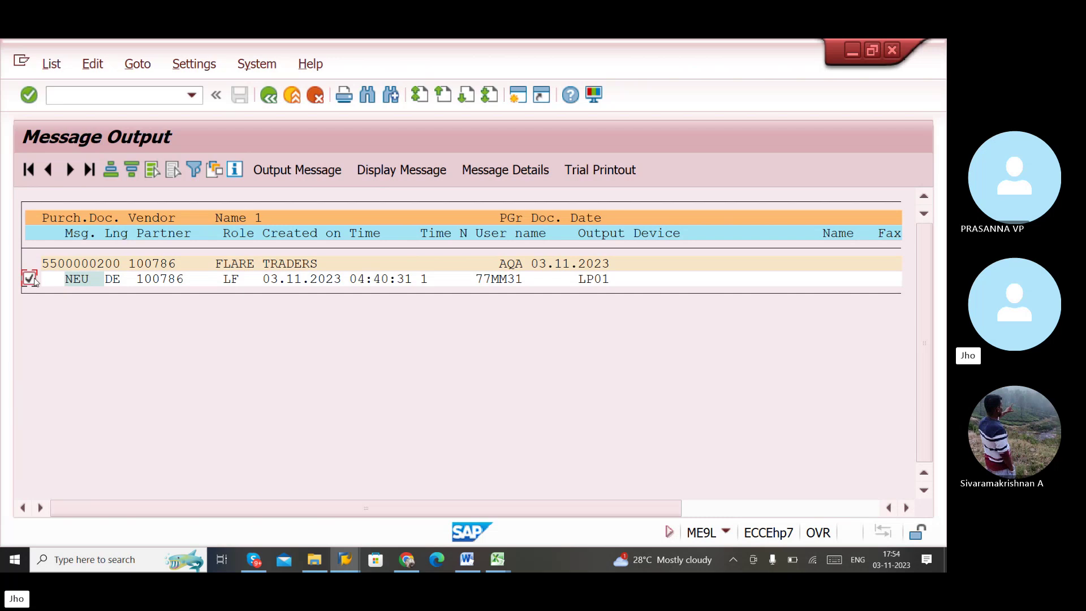
click(407, 171)
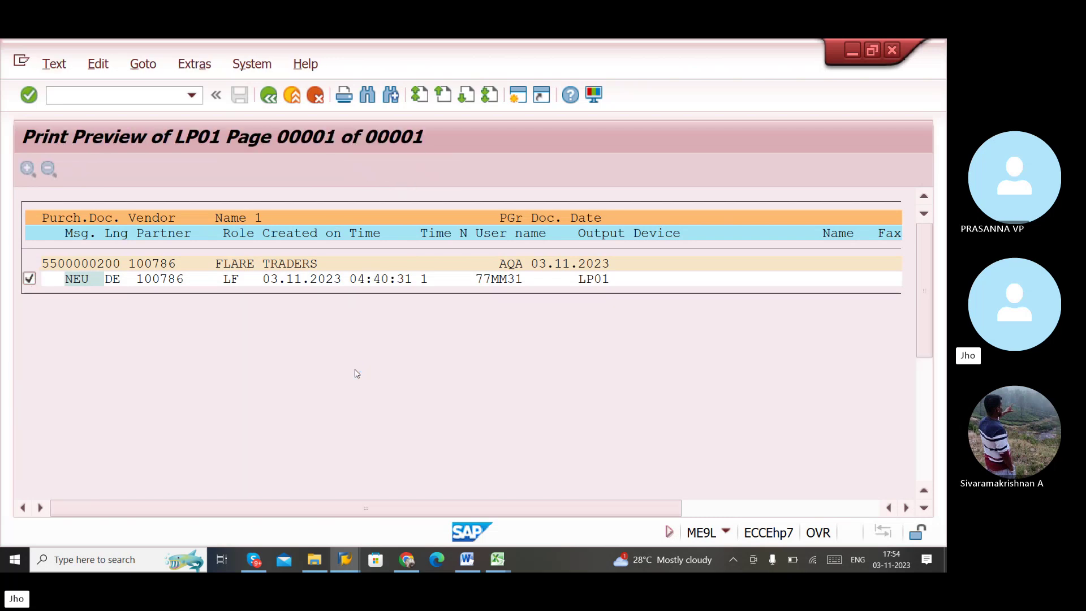
scroll(357, 373, down, 3)
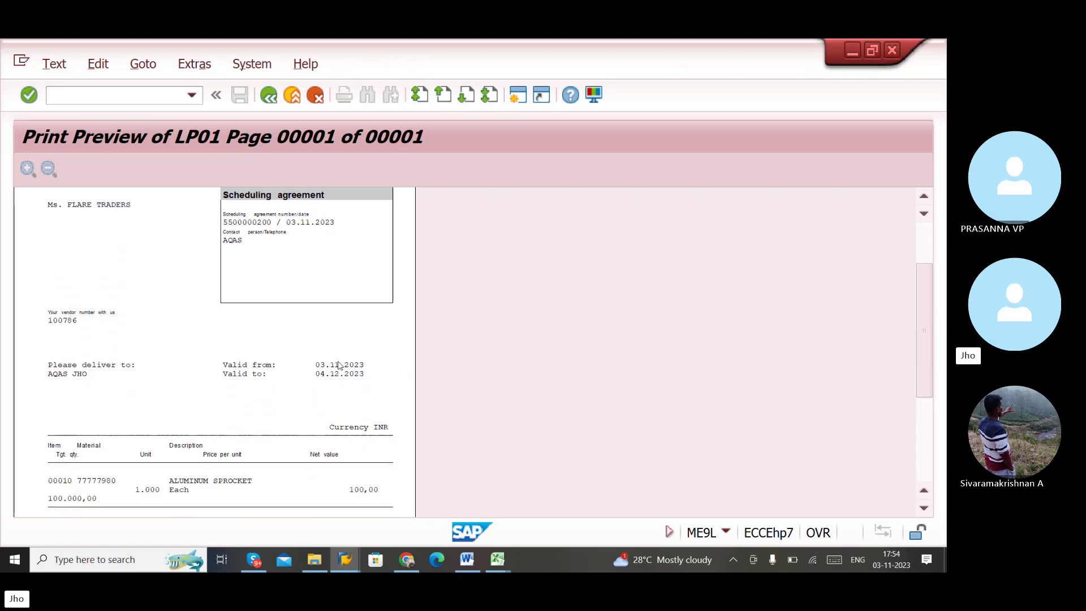
scroll(339, 374, down, 3)
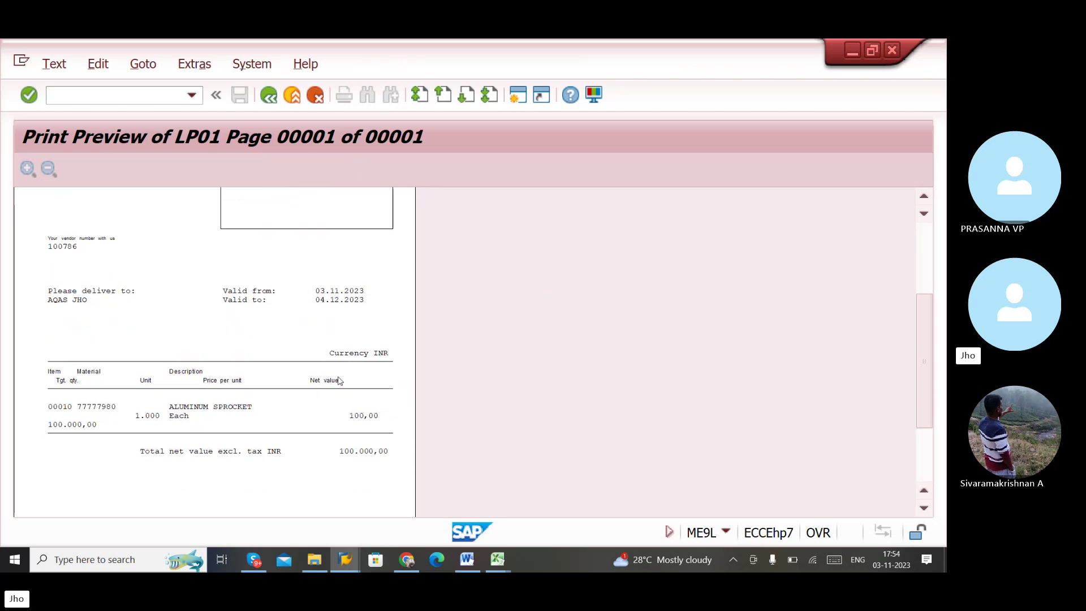
scroll(339, 381, down, 1)
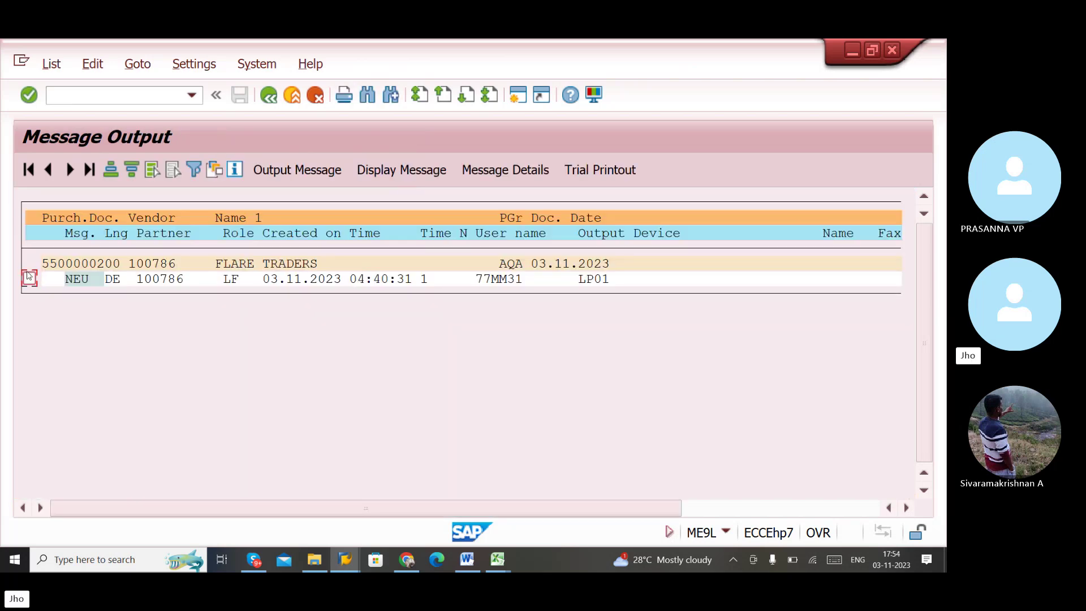
- Output the NEU message to transmit the scheduling agreement to the vendor, and return to the message selection
click(28, 277)
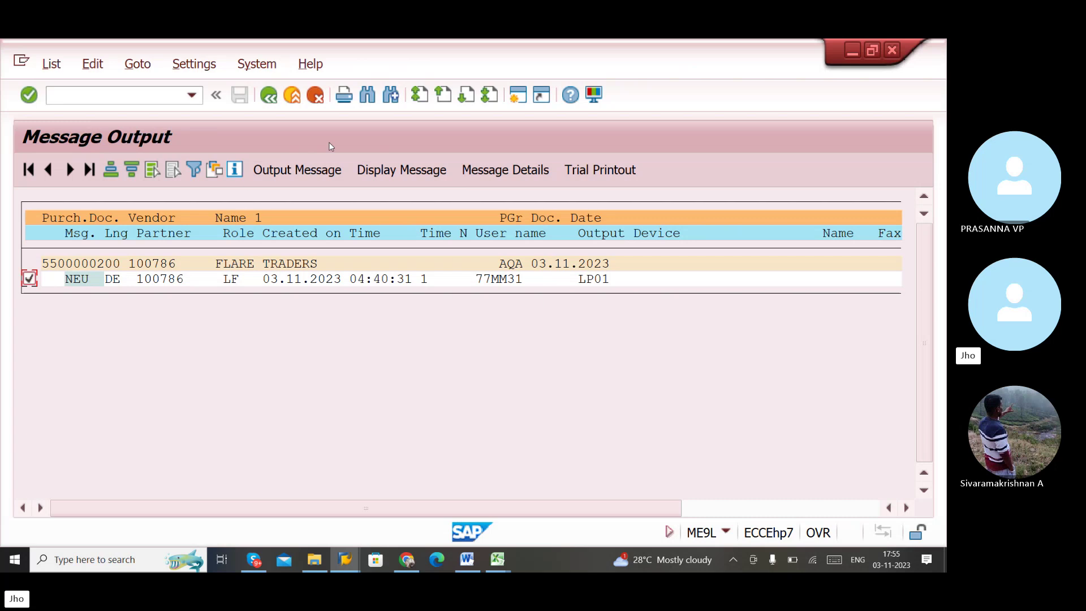
click(320, 169)
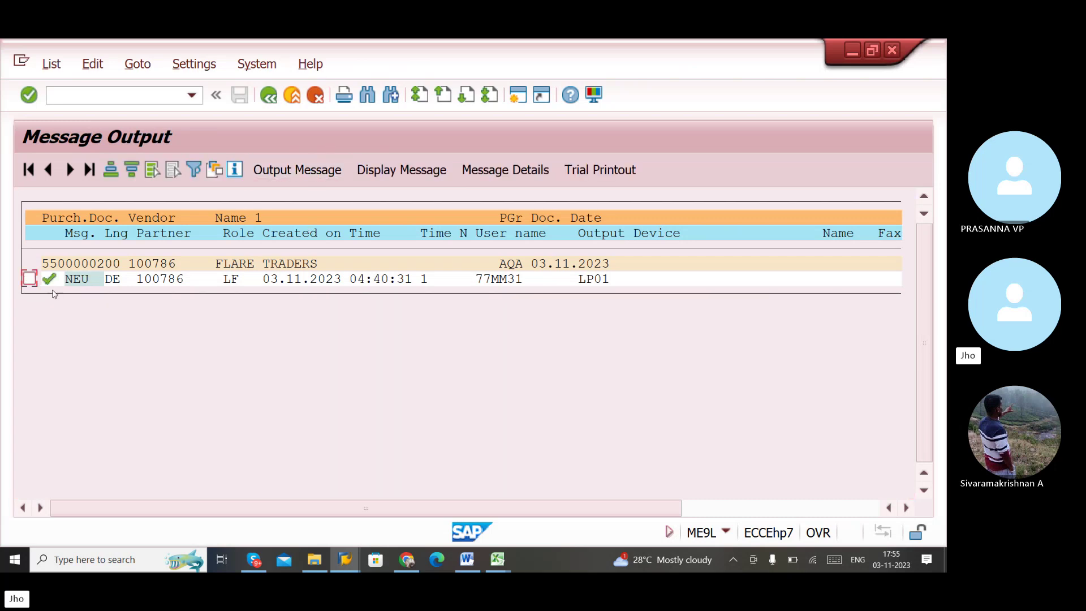
mouse_move(50, 282)
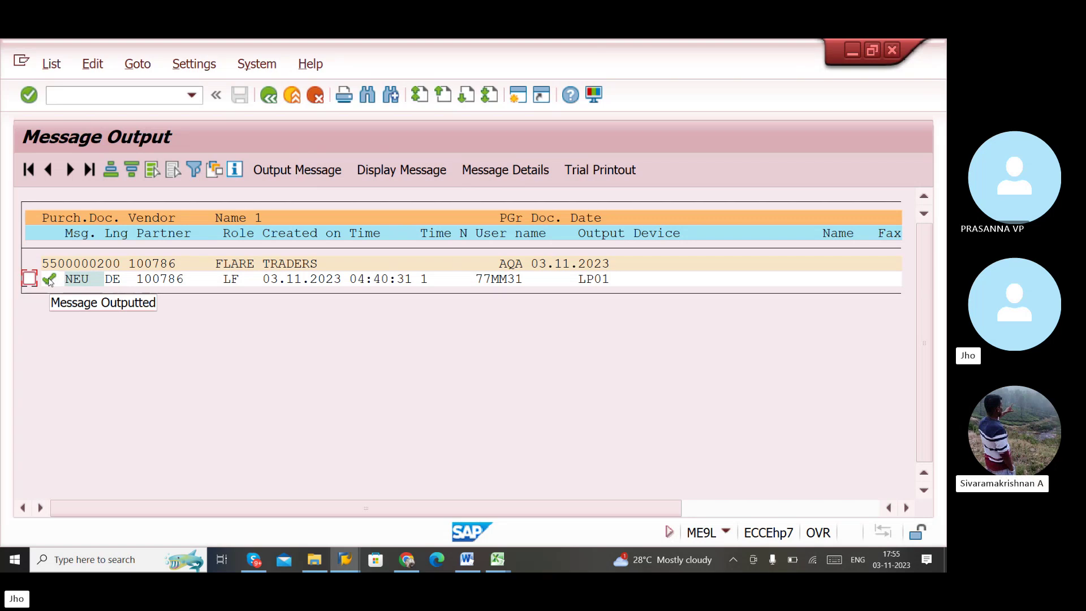
click(270, 96)
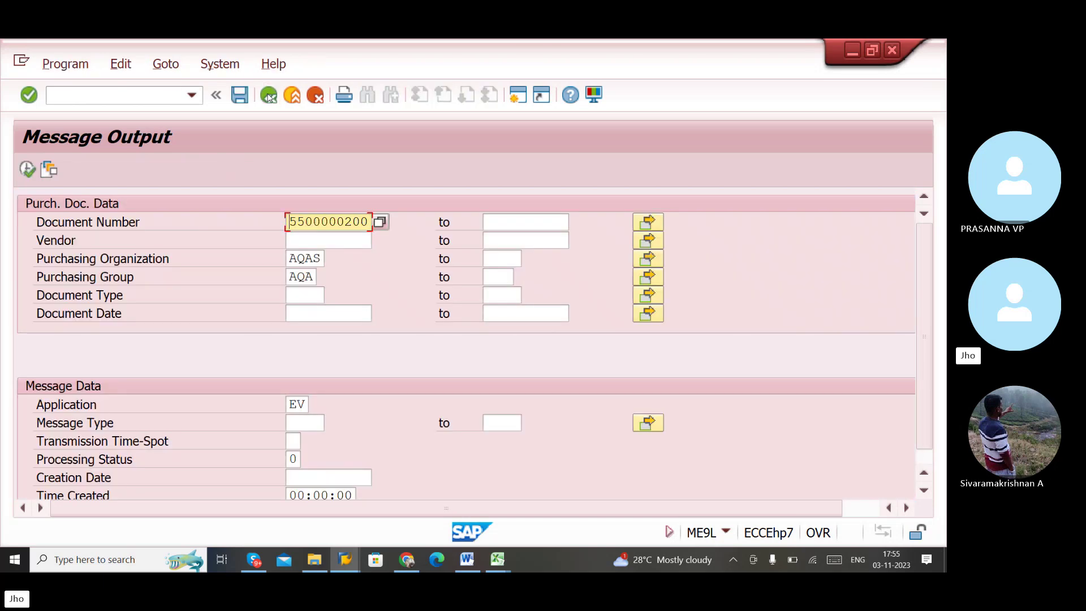
- Leave message output, open ME38 - Maintain for the scheduling agreement, and display the delivery schedule of item 10, ALUMINUM SPROCKET
click(269, 96)
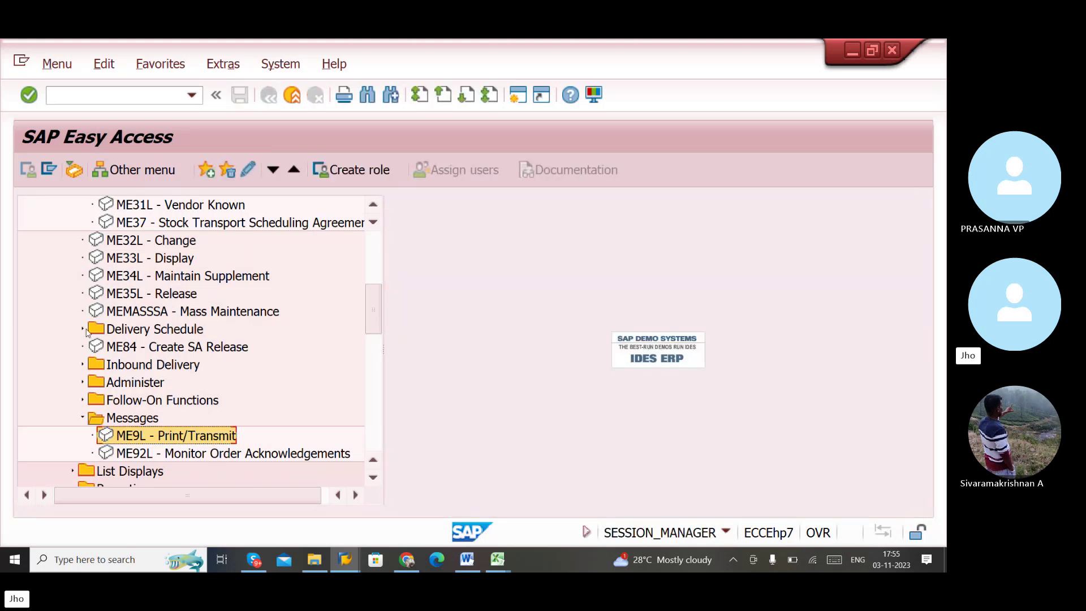
click(82, 330)
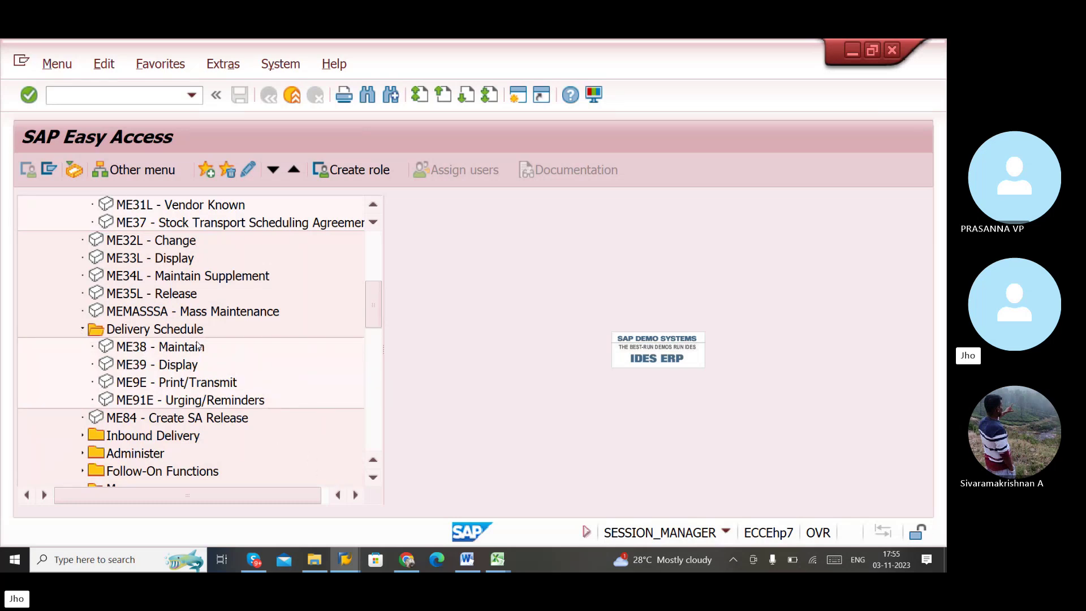
double_click(124, 349)
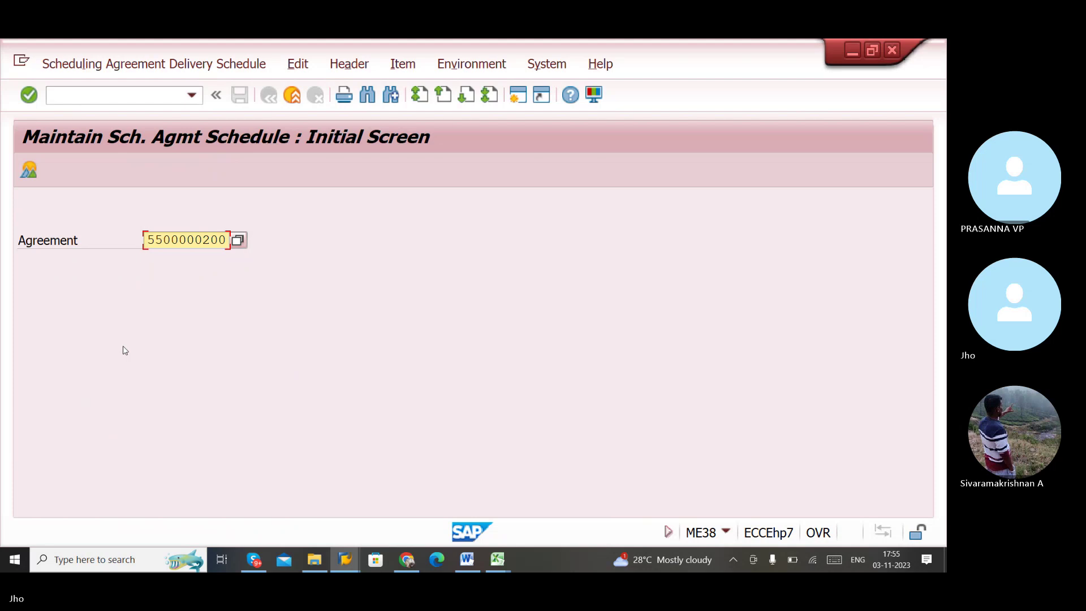
key(Return)
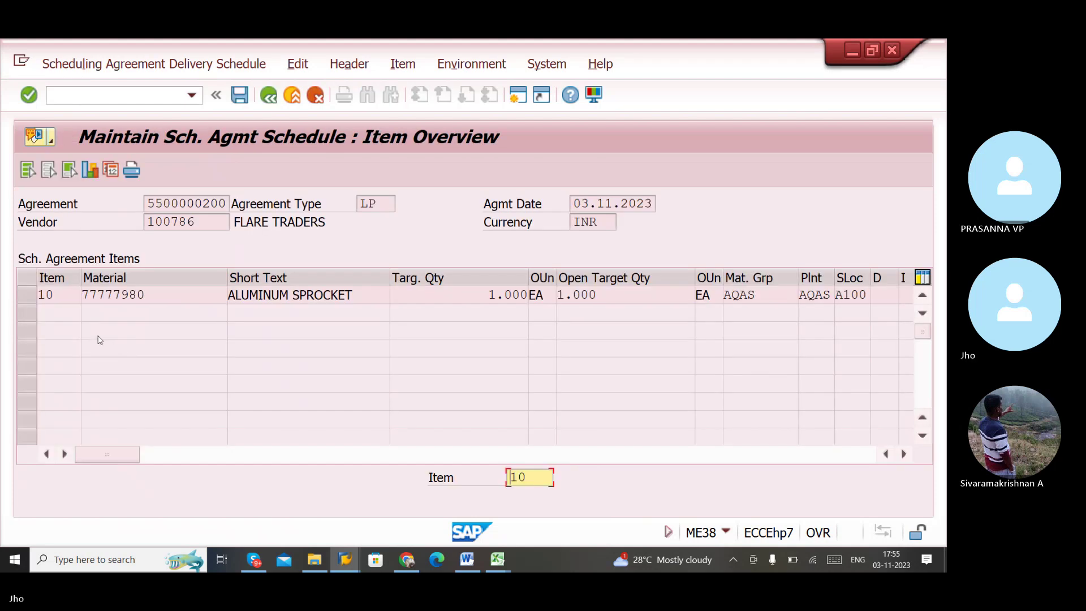
click(27, 295)
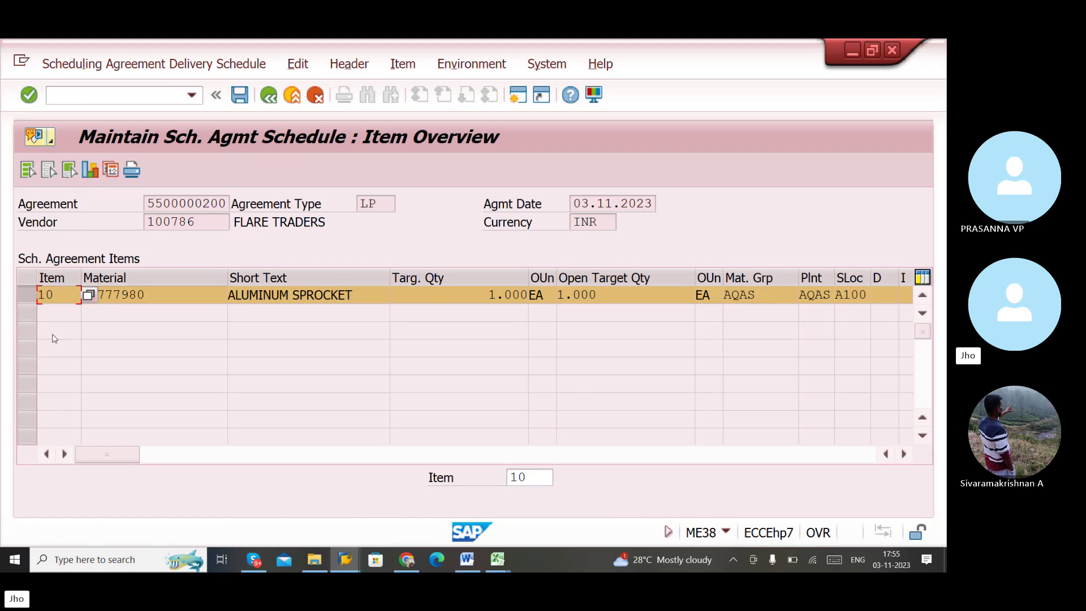
click(110, 170)
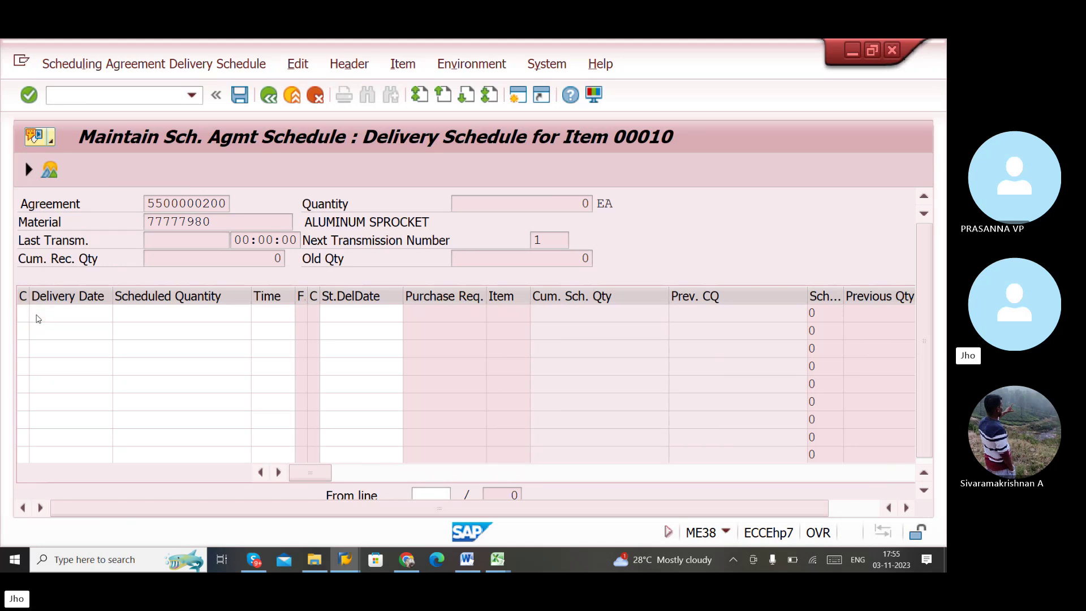
- Enter the first schedule line with day format D, delivery date 03.11.2023 and scheduled quantity 250
key(F4)
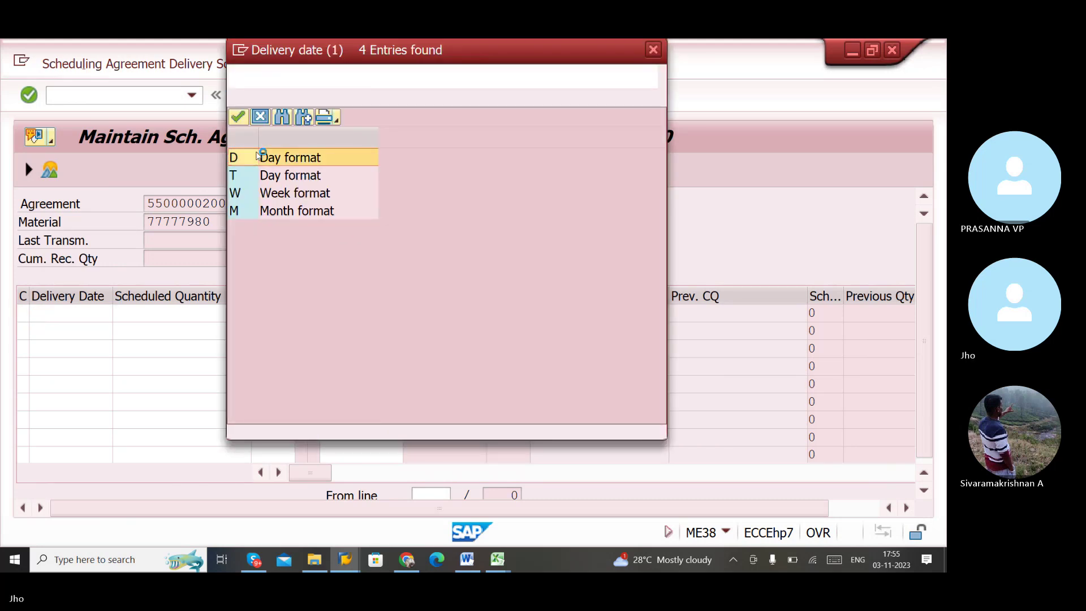
click(298, 193)
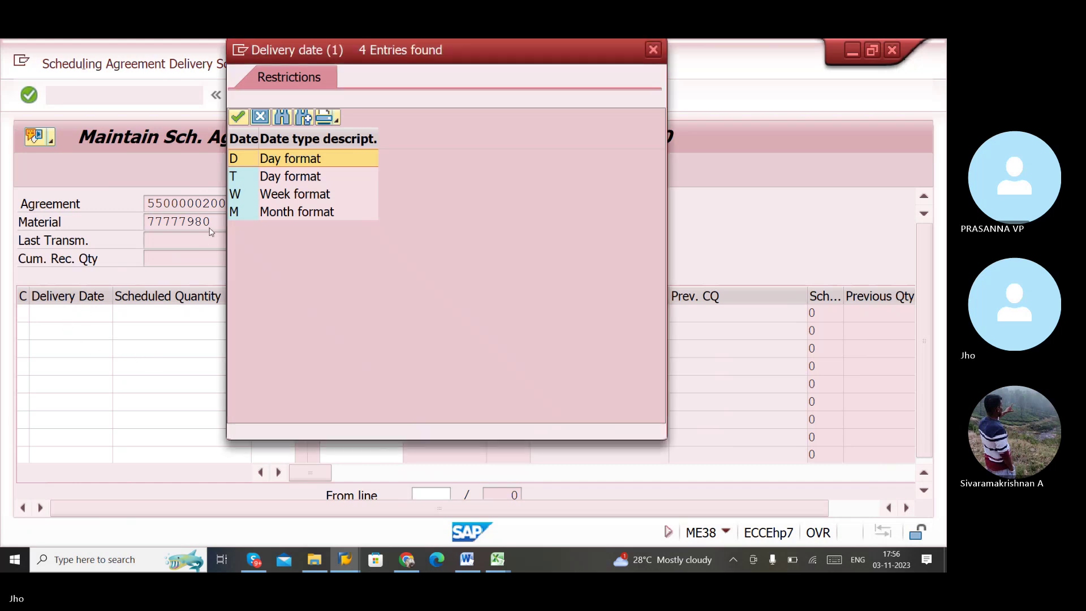
key(Return)
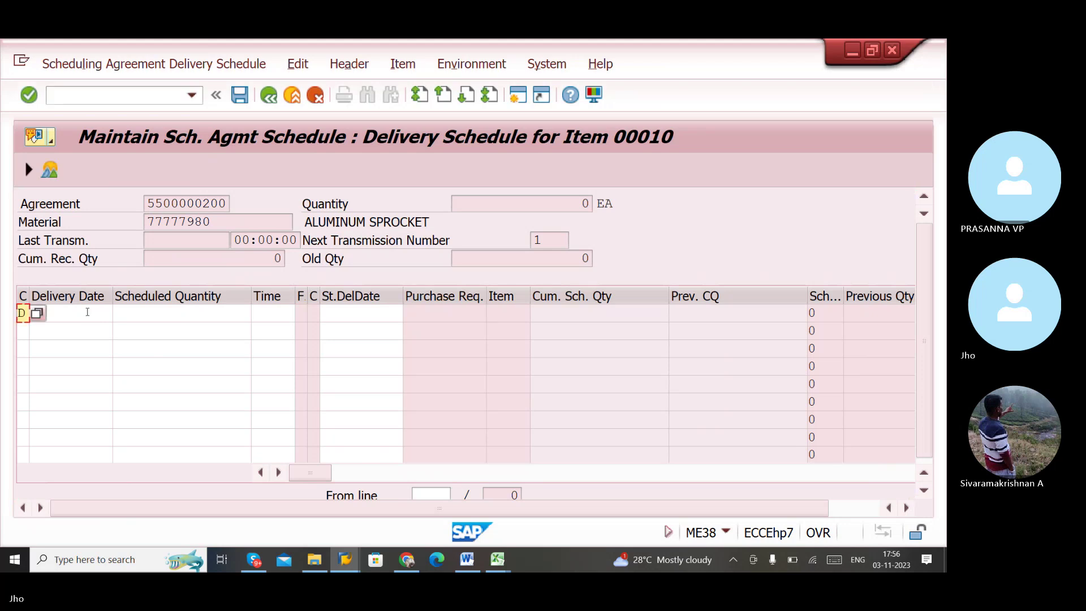
click(87, 316)
click(120, 314)
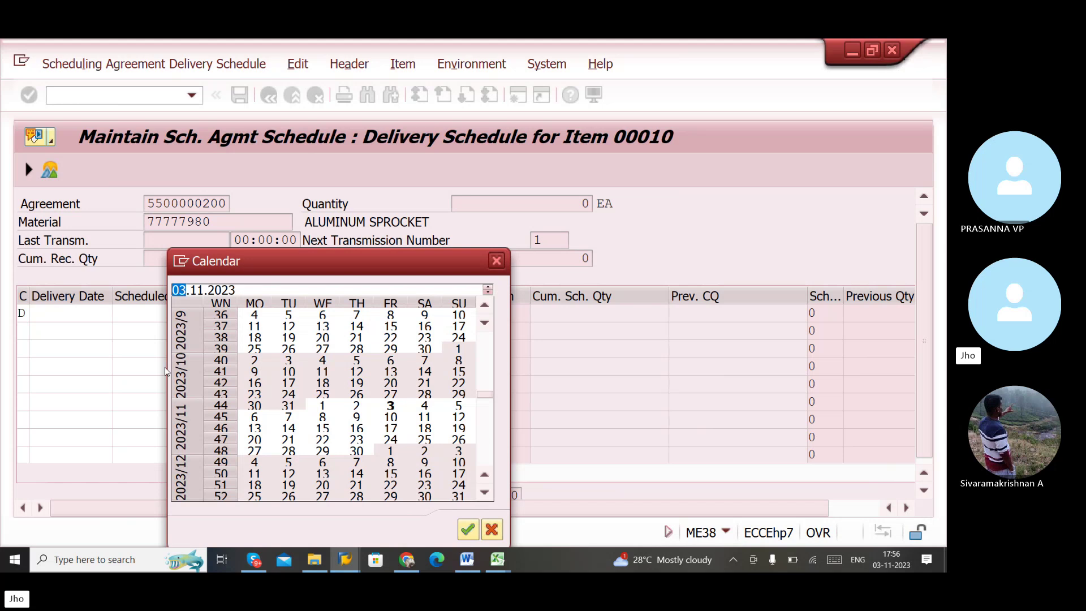
double_click(390, 406)
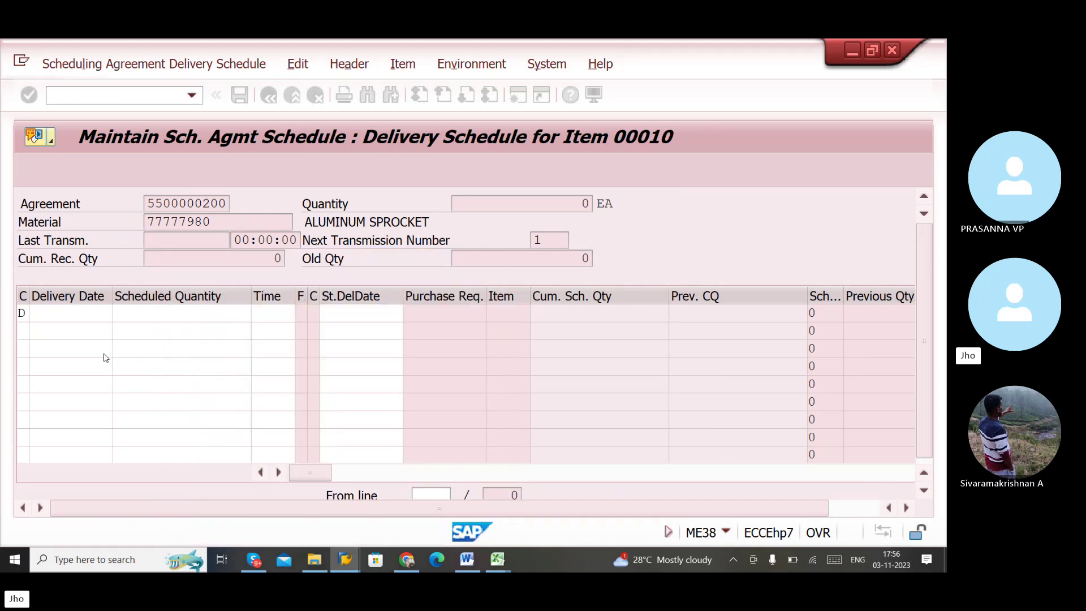
click(162, 313)
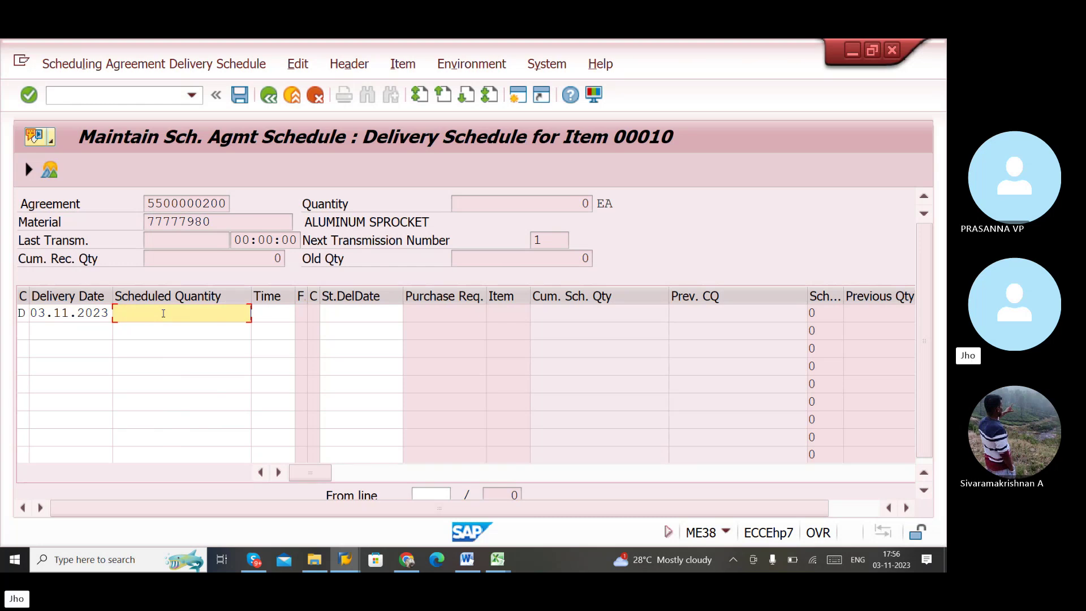
text(250)
click(259, 315)
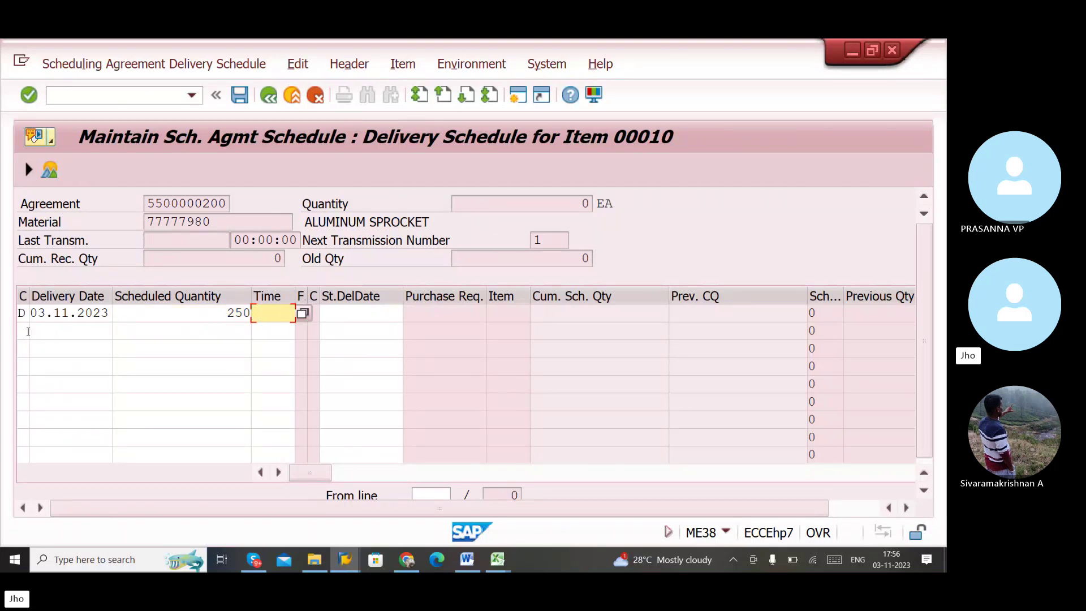
key(Tab)
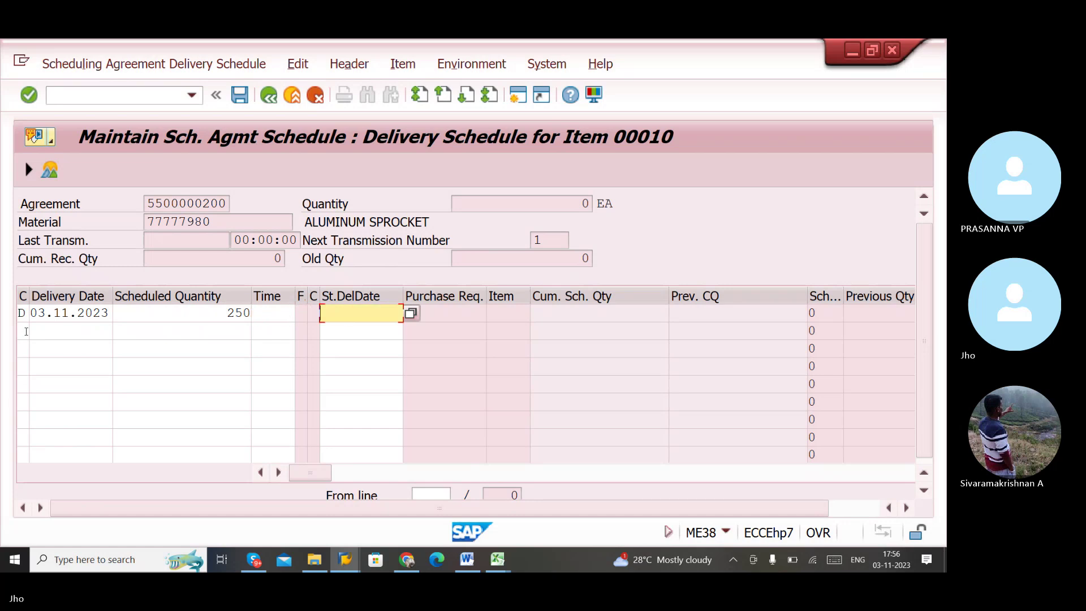
- Add a second schedule line with date category D, delivery date 10.11.2023 and scheduled quantity 500
click(21, 330)
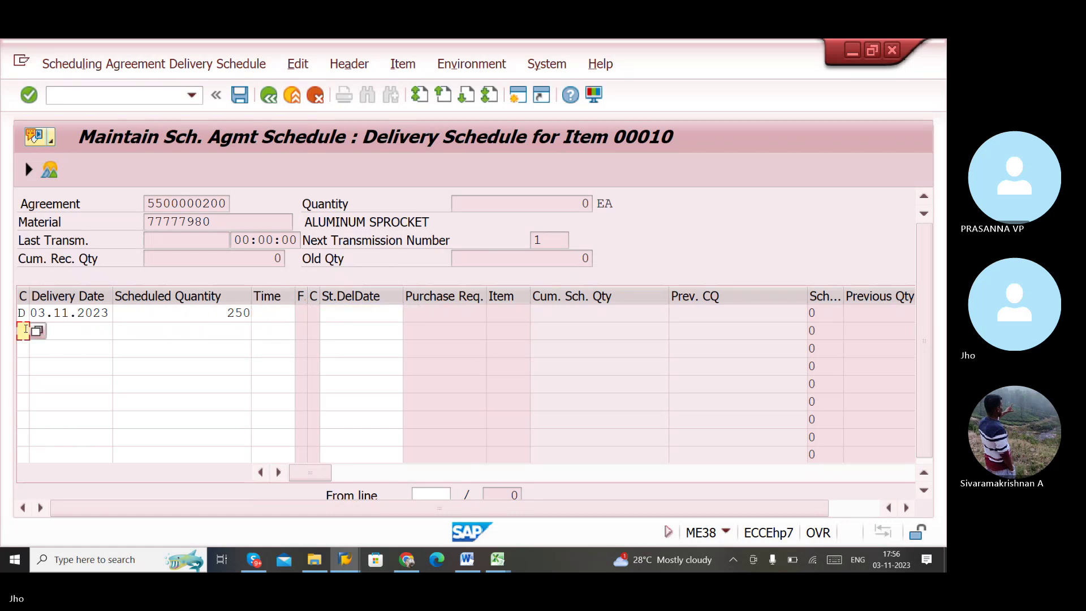
text(D)
key(Tab)
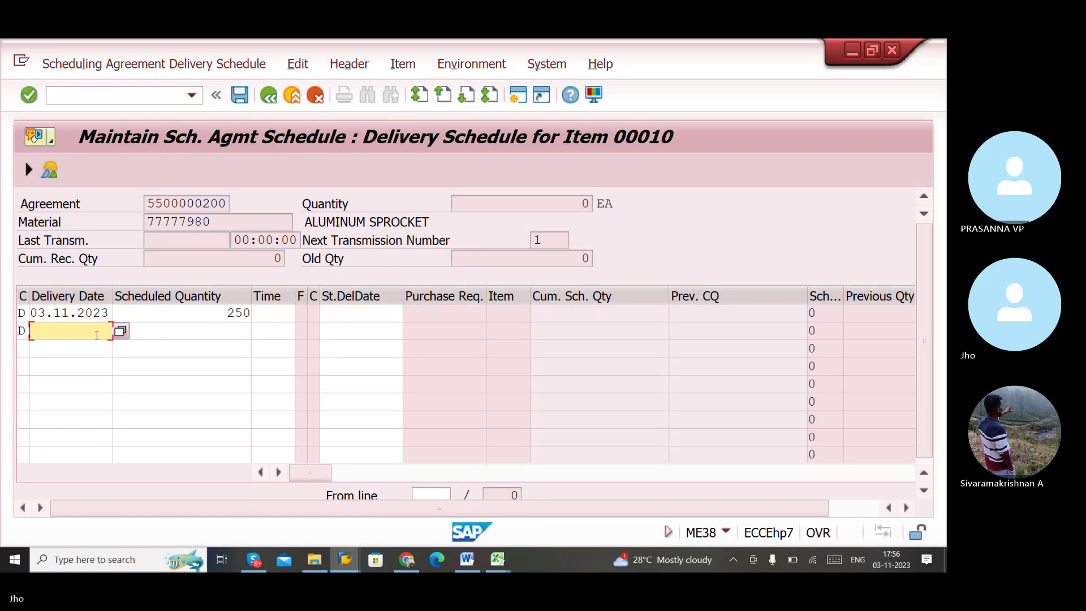
click(119, 332)
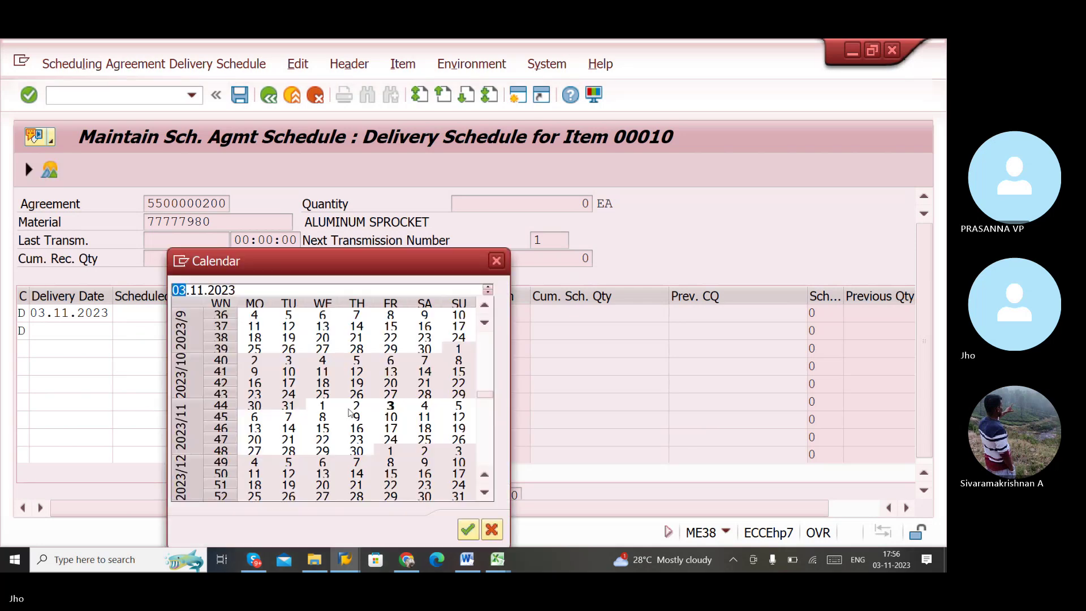
double_click(403, 416)
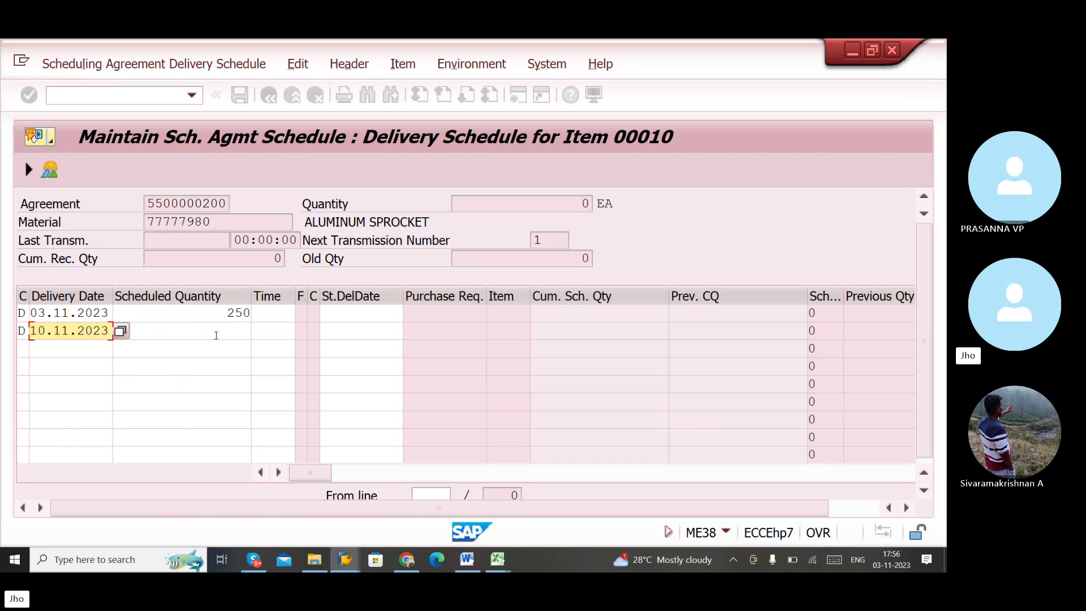
click(217, 333)
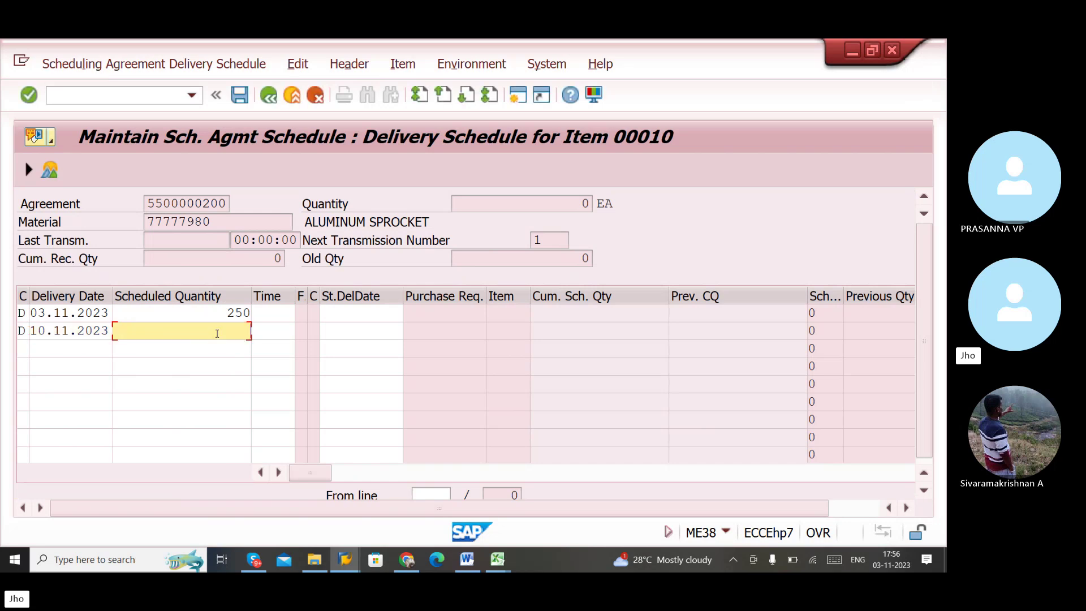
text(500)
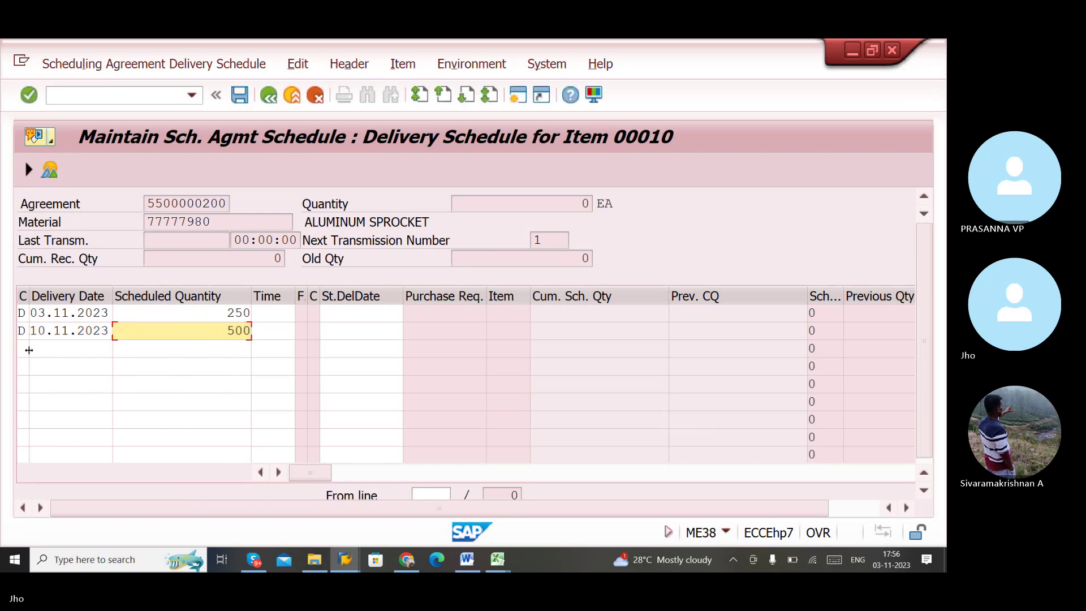
- Add a third schedule line with date category D, delivery date 24.11.2023 and scheduled quantity 250
click(25, 348)
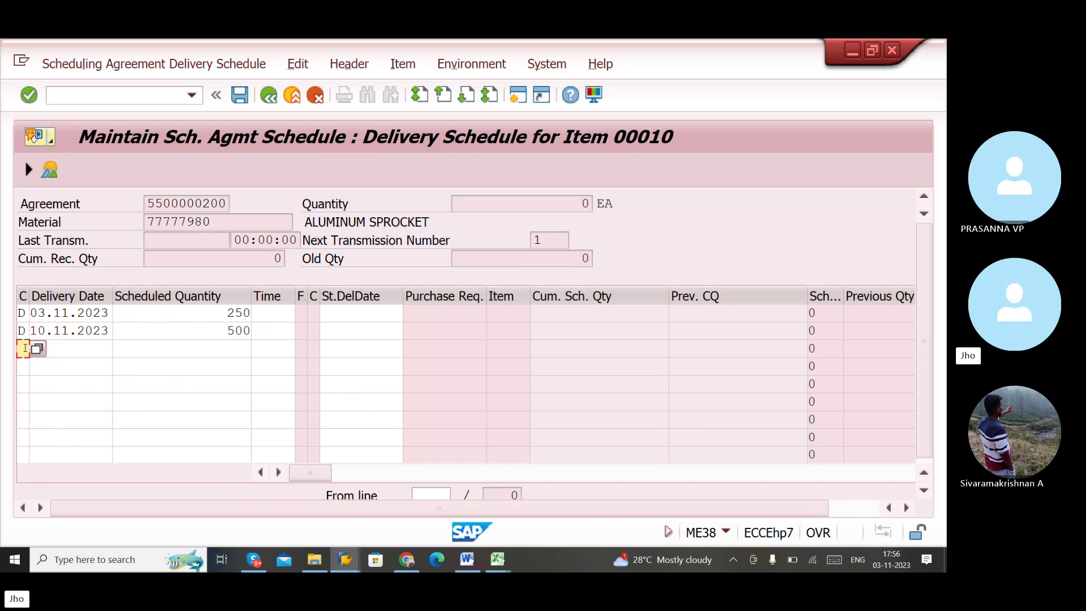
text(D)
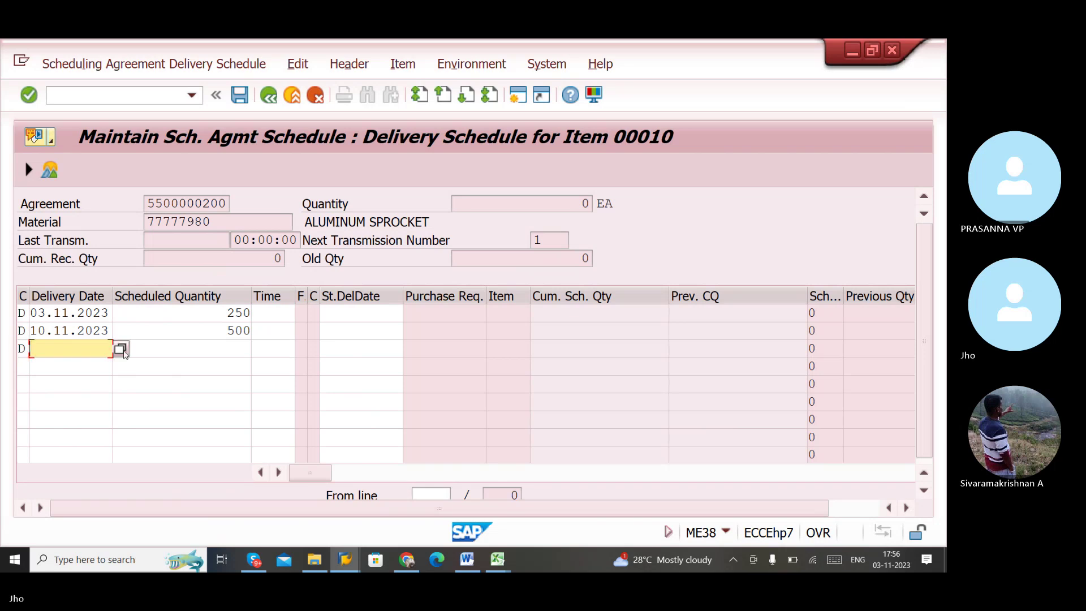
click(122, 350)
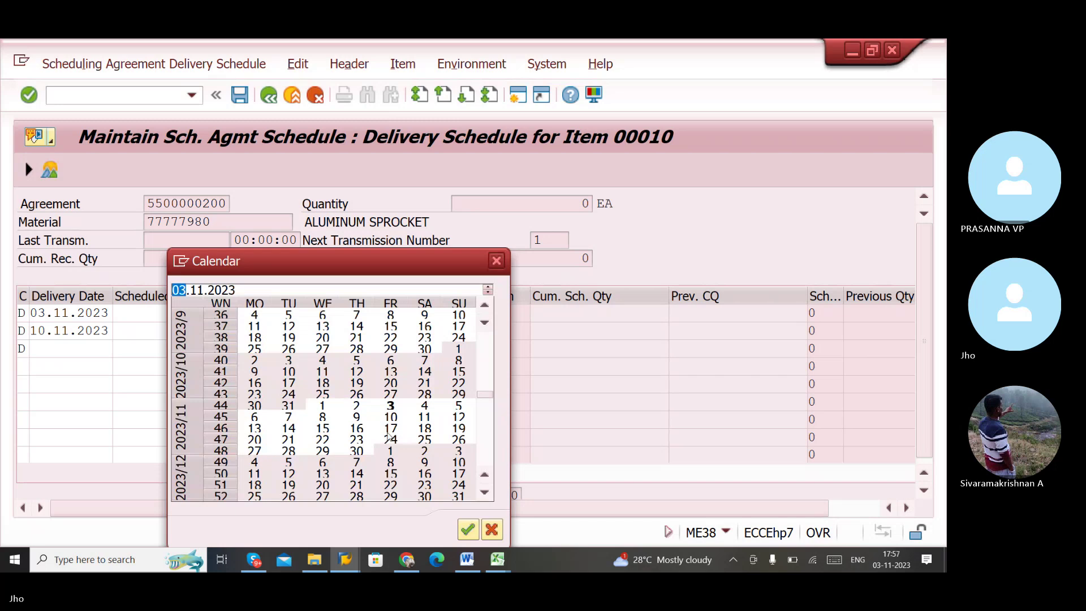
double_click(390, 443)
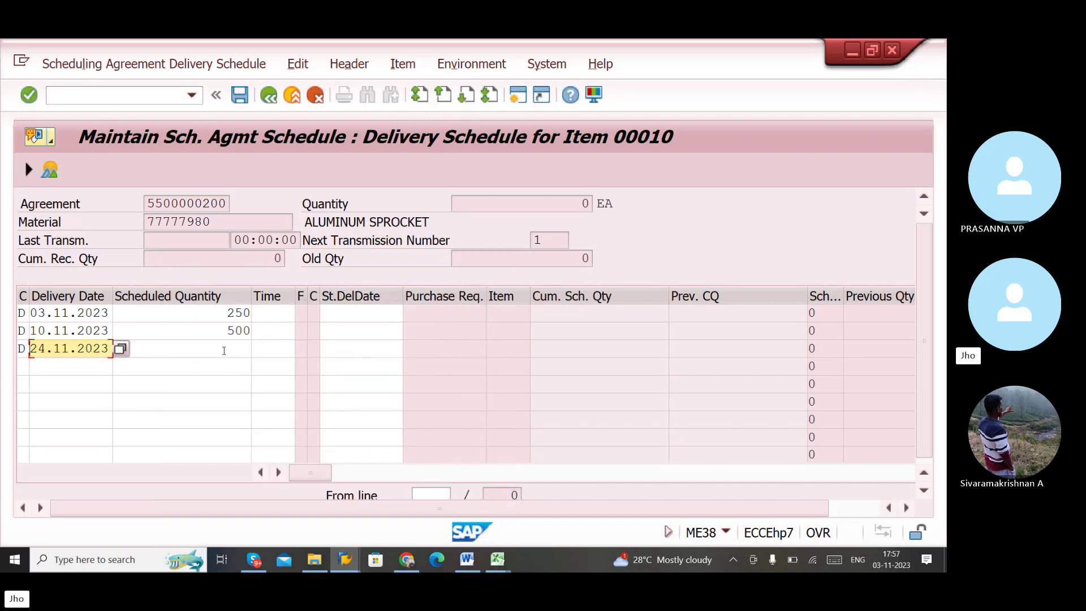
click(223, 346)
text(25)
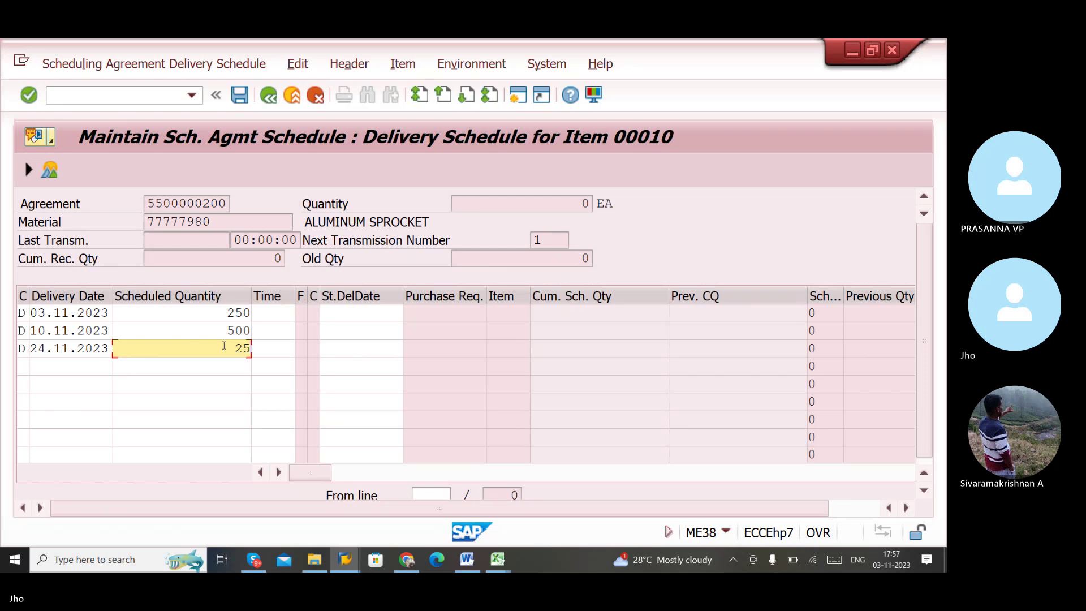
text(0)
- Save the delivery schedule of the scheduling agreement and return to SAP Easy Access
key(Return)
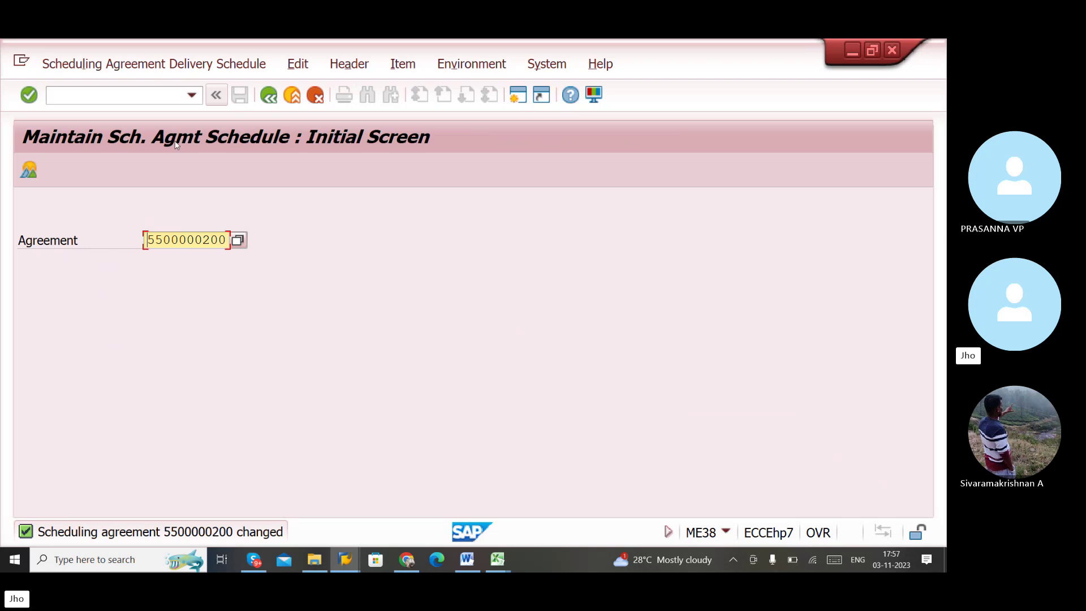
click(147, 102)
key(F3)
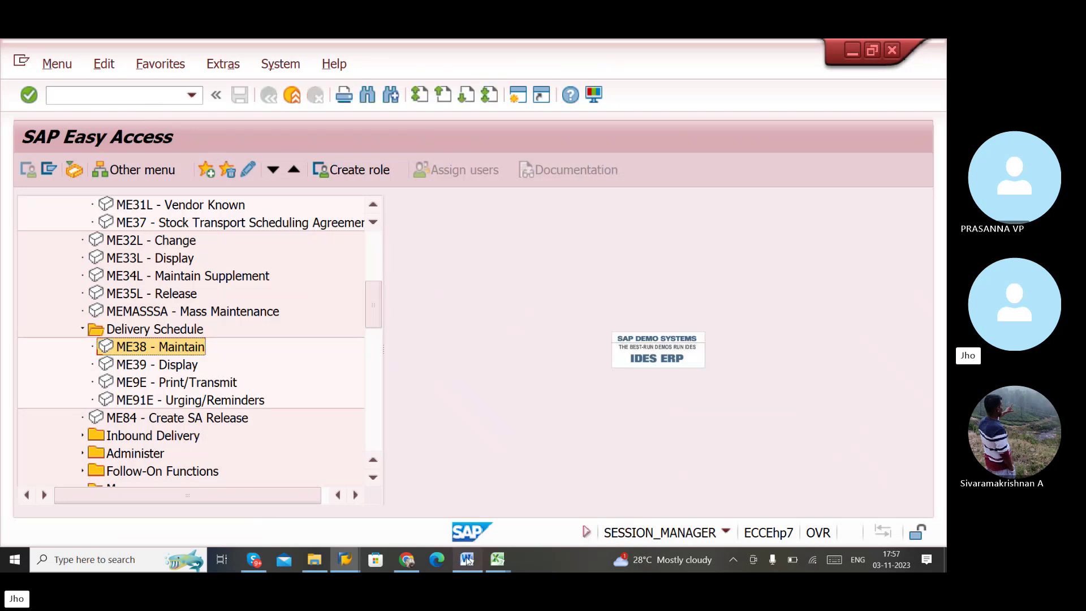
- Check the CONTRACT document in Word for the transaction that follows ME38, and return to SAP
key(alt+Tab)
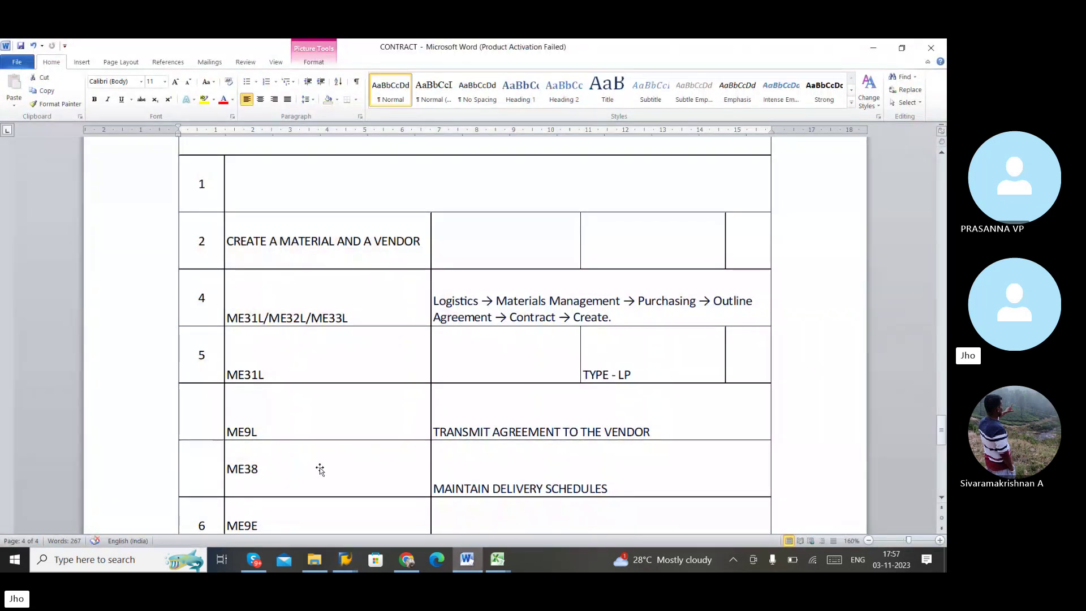
scroll(320, 469, down, 1)
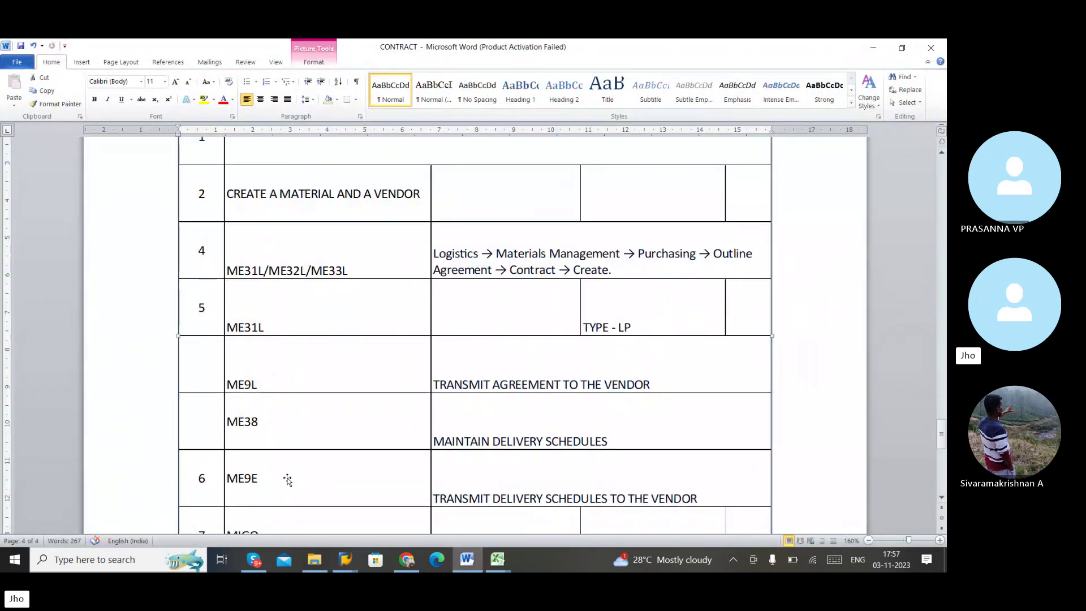
key(alt+Tab)
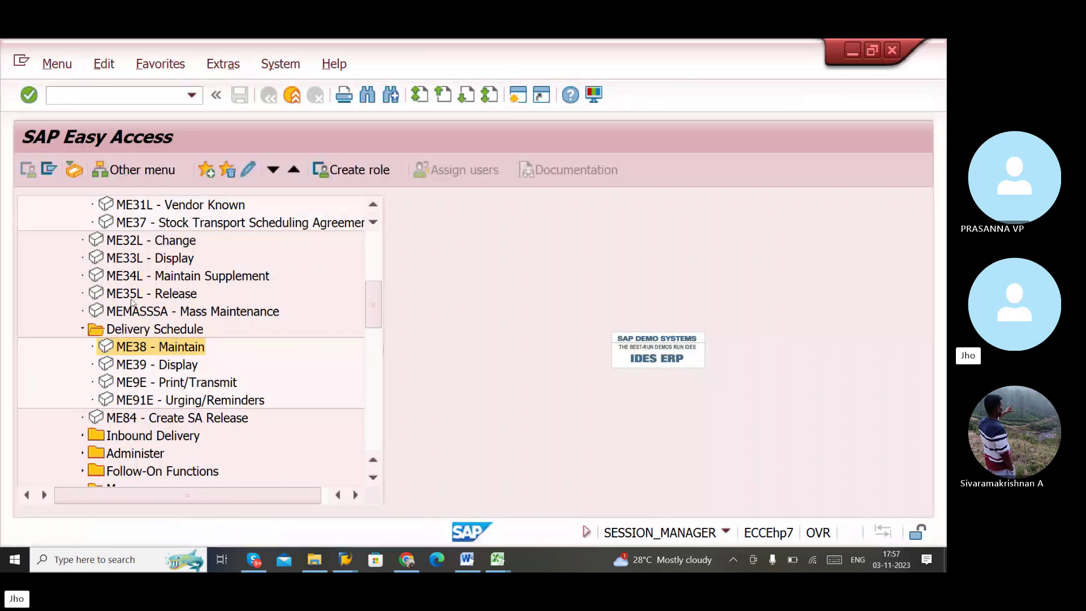
- Open ME9E - Print/Transmit for delivery schedules and list the messages of the scheduling agreement
click(126, 388)
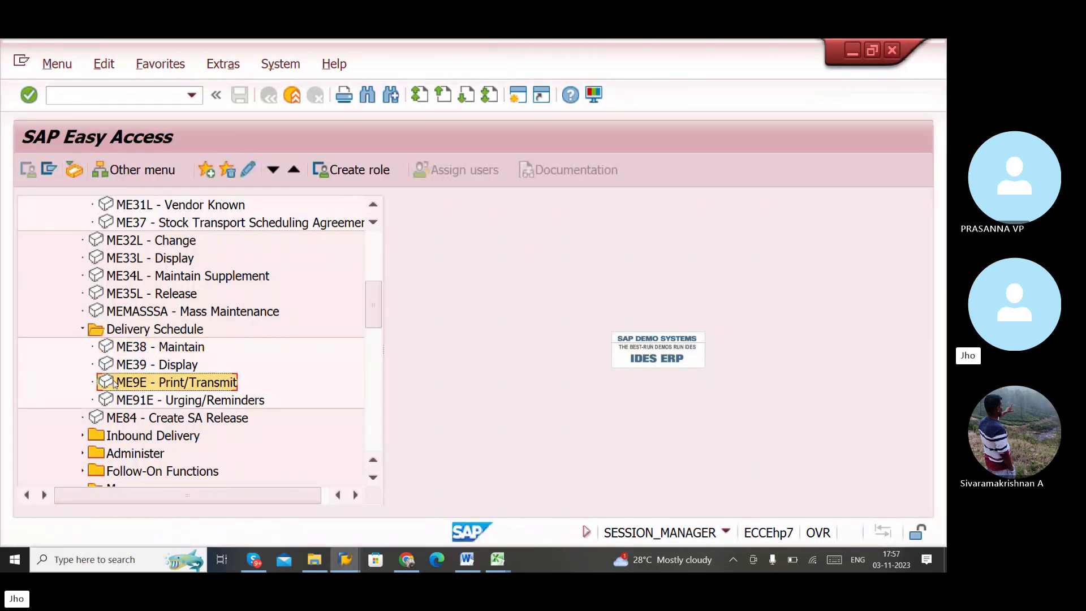
double_click(113, 383)
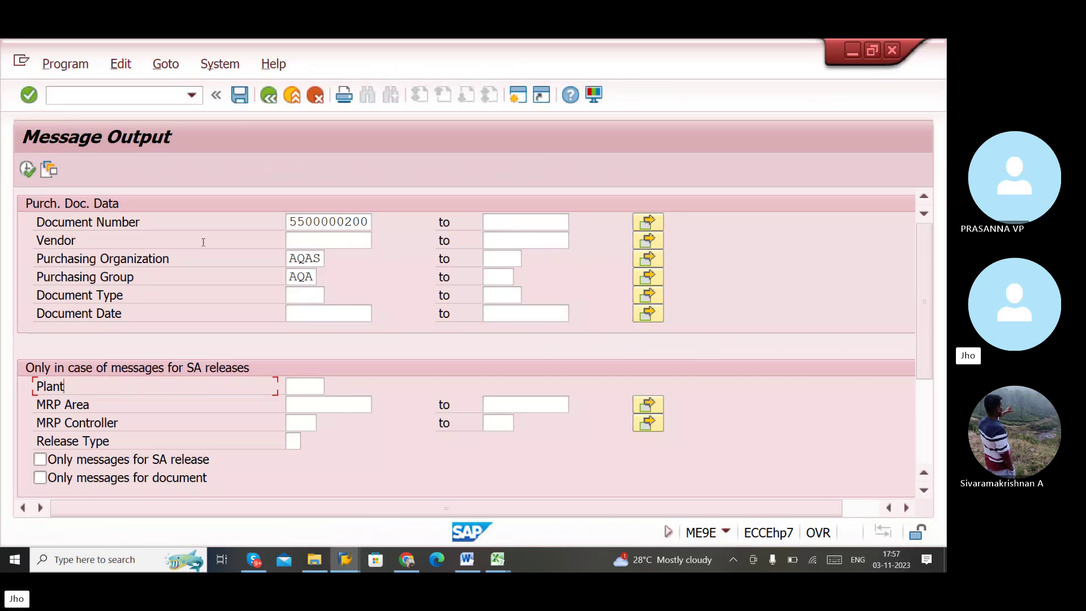
click(27, 168)
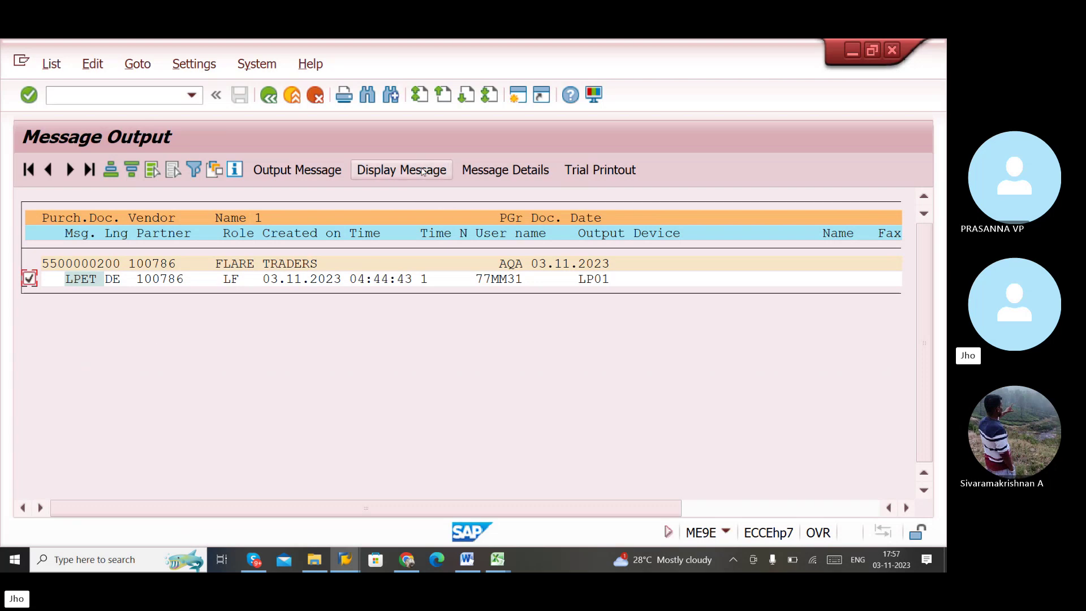
- Preview the LPET message and review the delivery schedule's item, dates and quantities
click(402, 170)
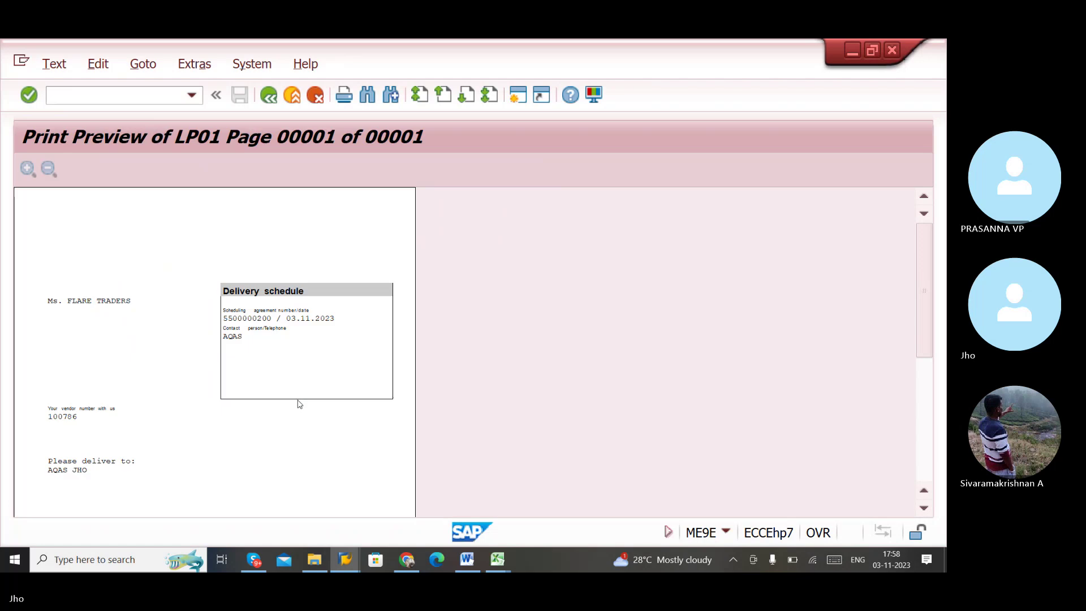
scroll(299, 403, down, 5)
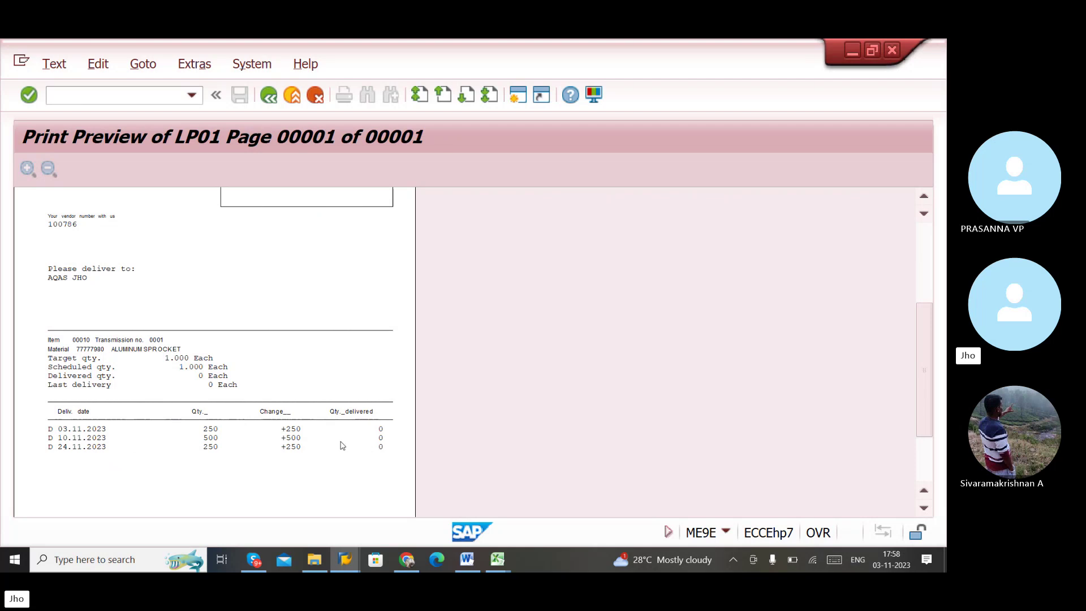
- Review the previewed delivery schedule again, from the vendor and agreement header down to the delivery dates and quantities
scroll(259, 464, down, 1)
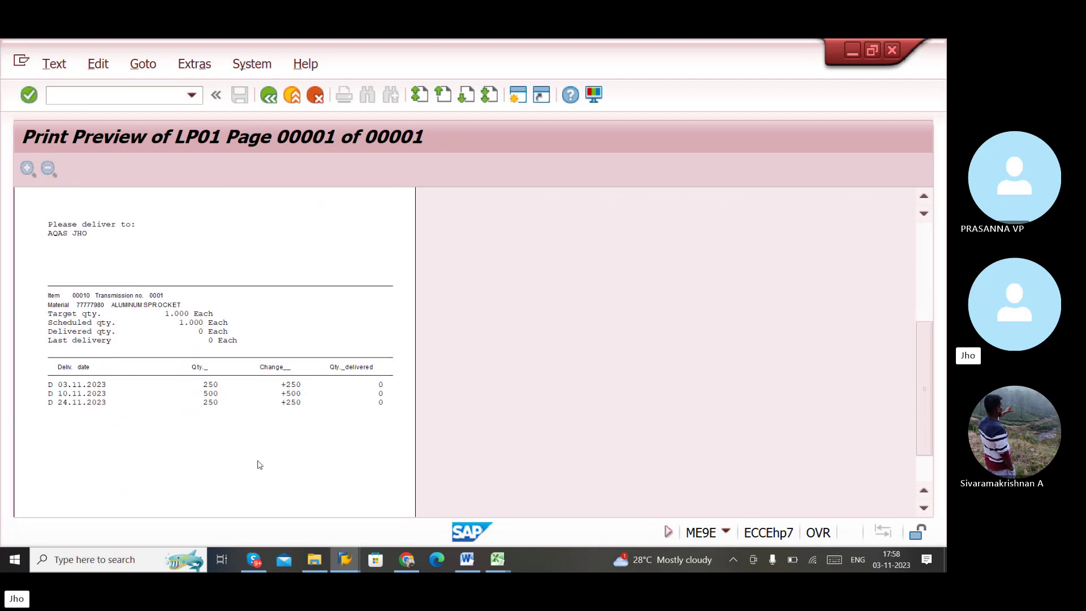
scroll(259, 464, up, 3)
scroll(259, 465, up, 3)
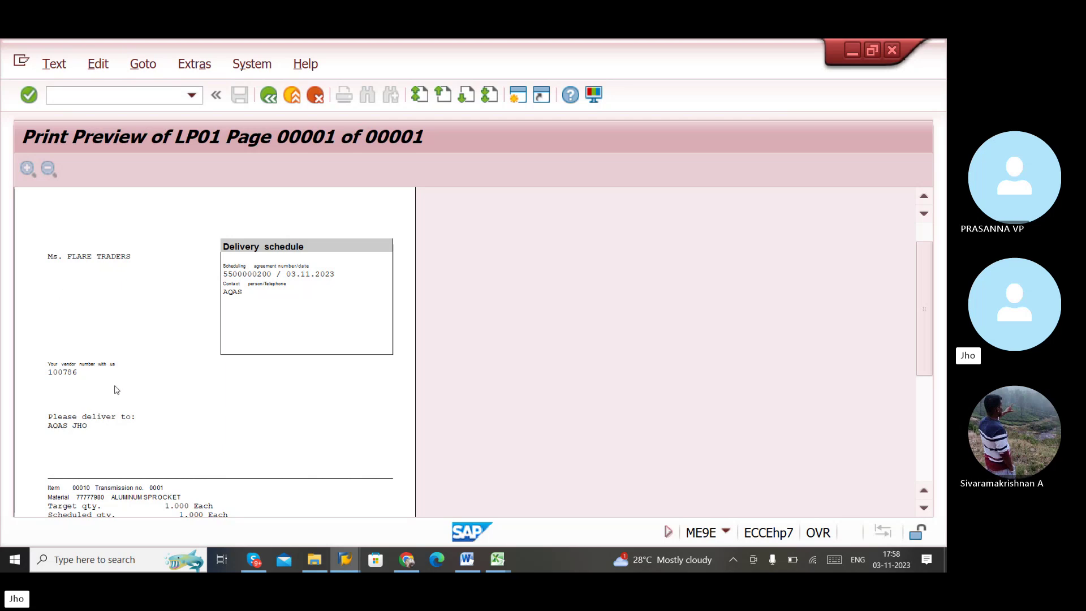
scroll(116, 389, up, 1)
scroll(116, 390, down, 2)
scroll(116, 389, up, 3)
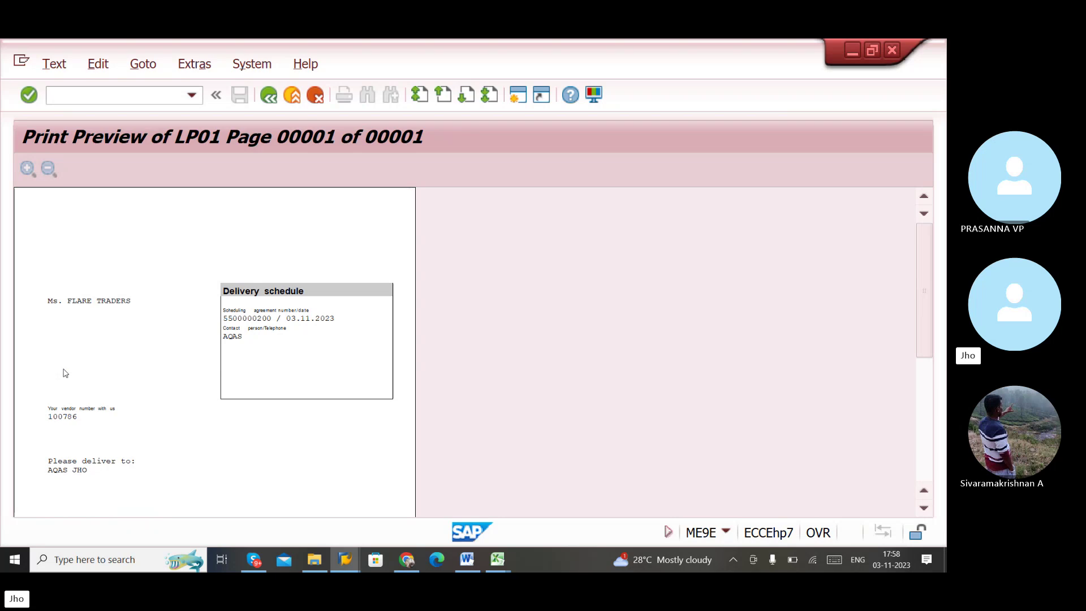
scroll(168, 406, down, 3)
scroll(169, 406, down, 1)
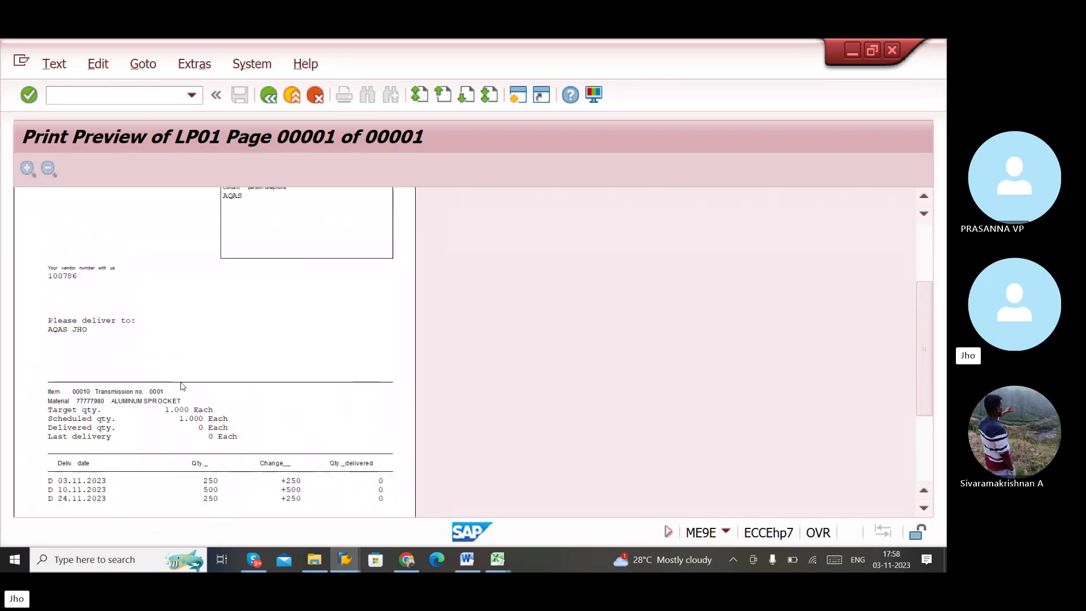
- Close the preview, output the LPET message of the scheduling agreement, and return to the message selection
click(269, 96)
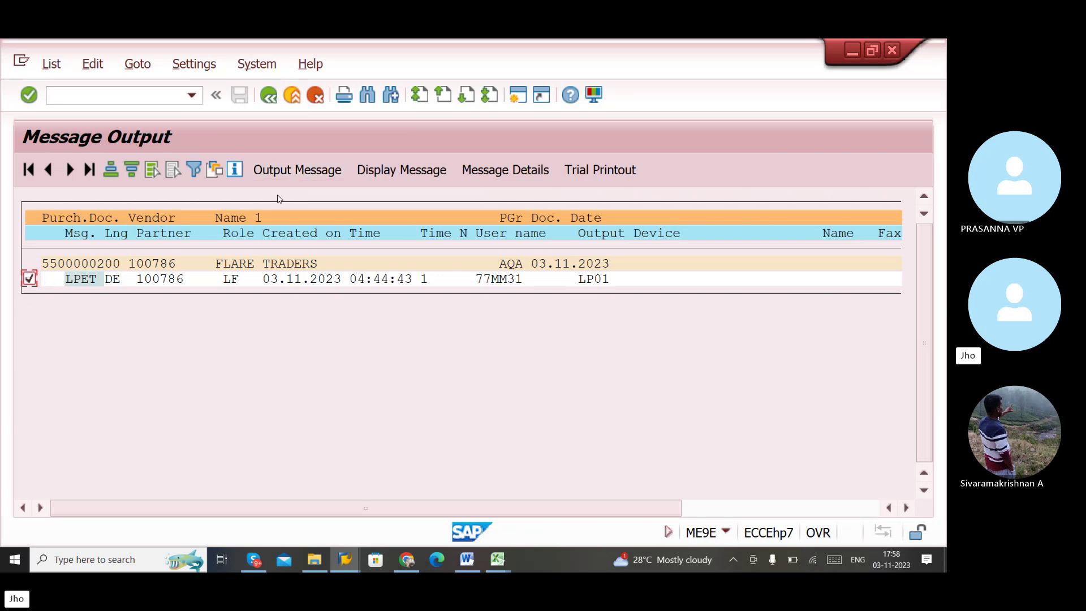
click(287, 172)
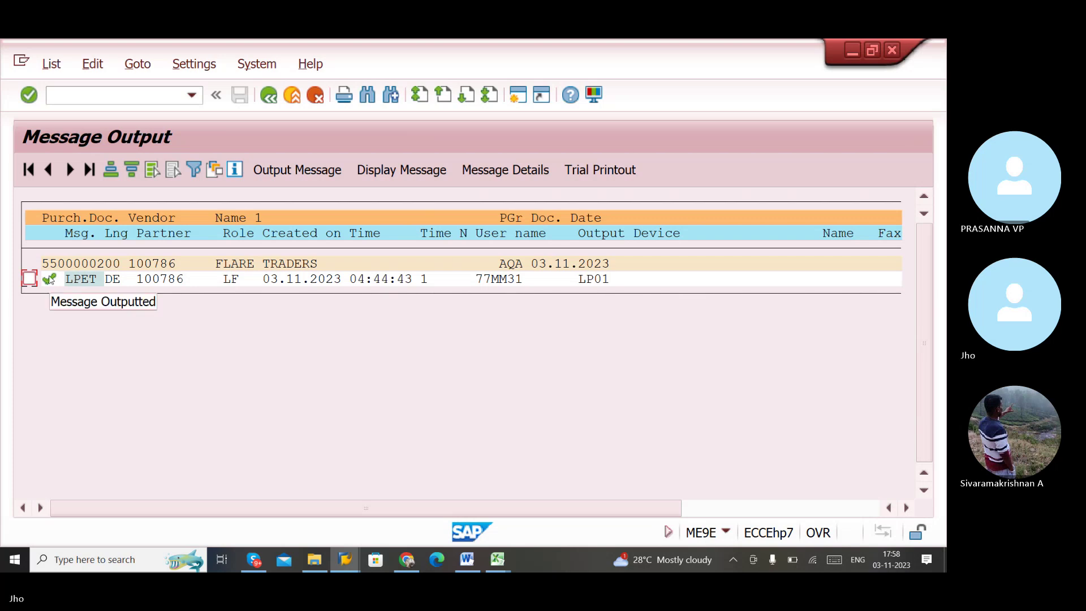
click(275, 99)
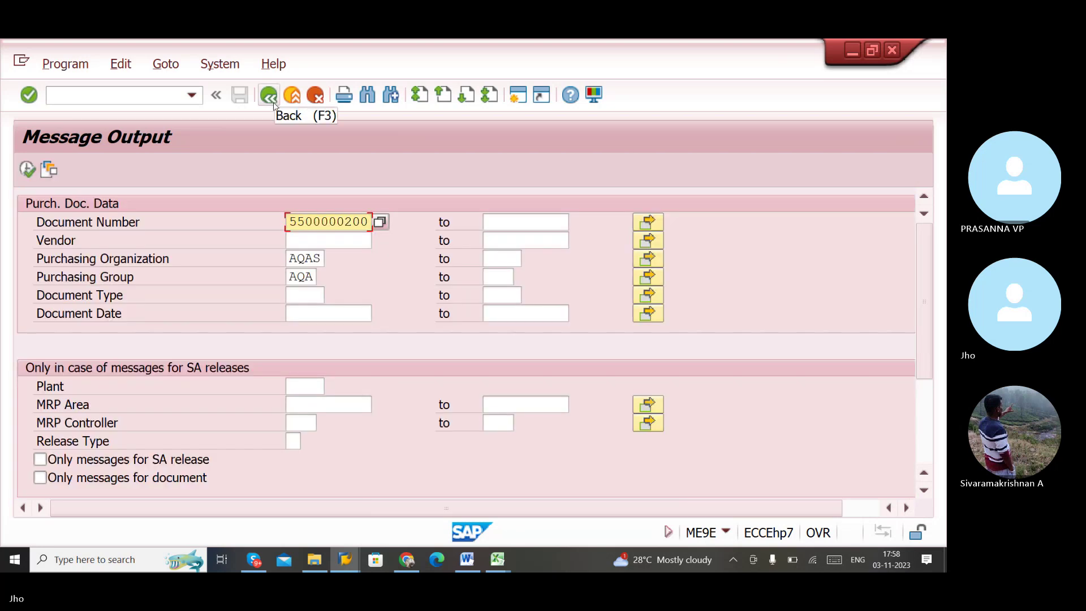
- Check the CONTRACT document in Word for the transaction that follows ME9E, and return to Message Output in SAP
mouse_move(477, 561)
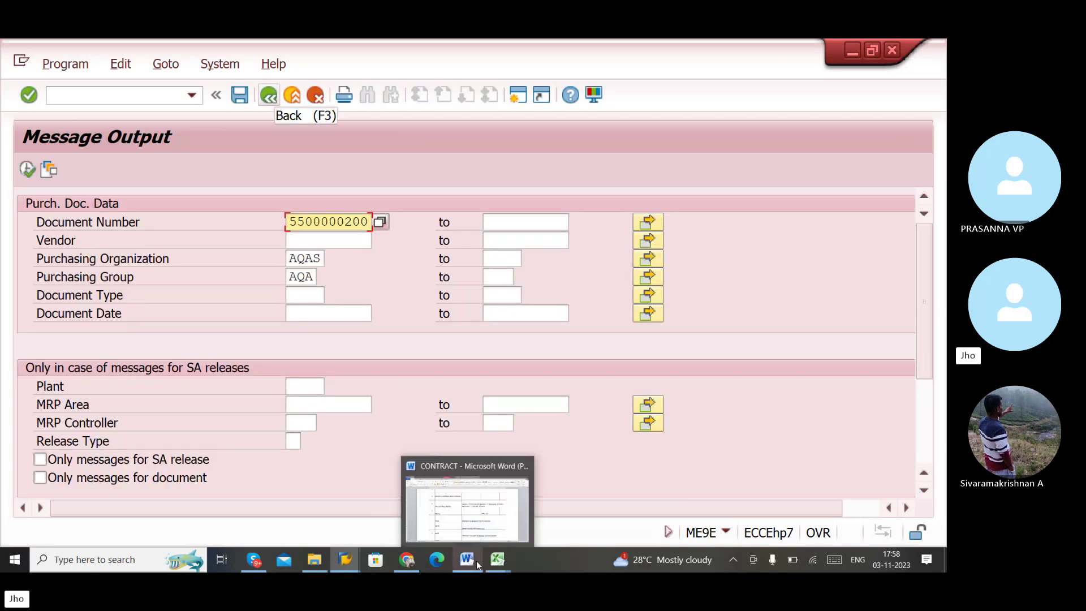
click(470, 505)
scroll(343, 418, down, 1)
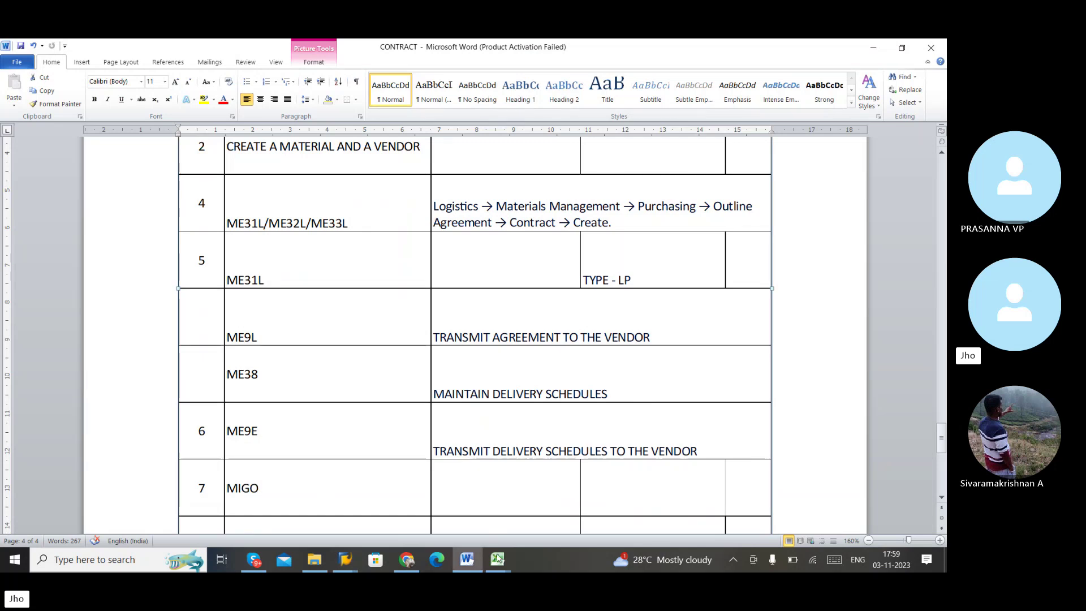
mouse_move(346, 562)
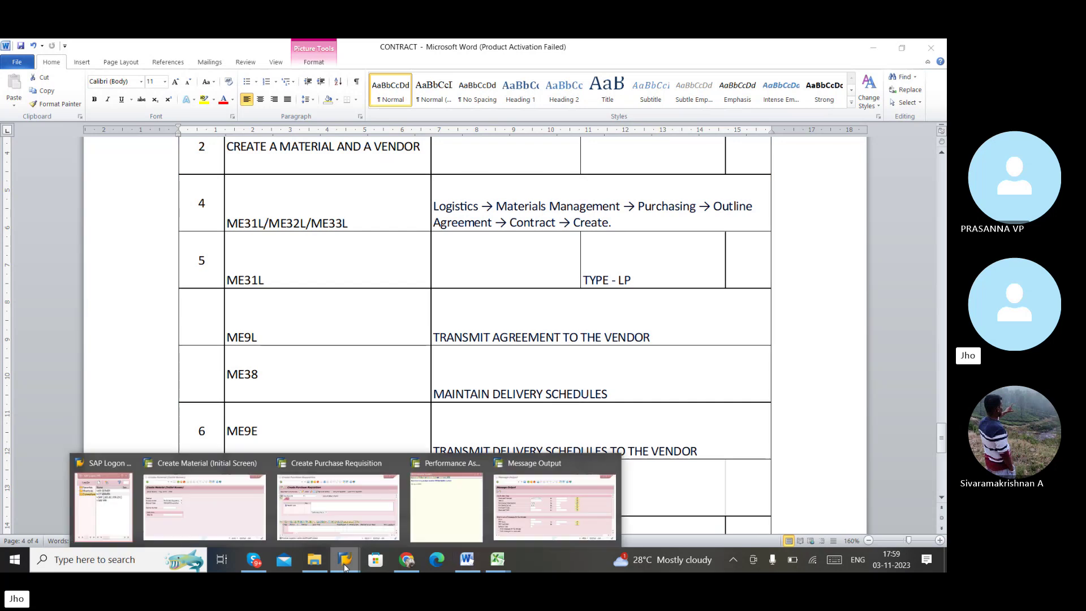
click(544, 513)
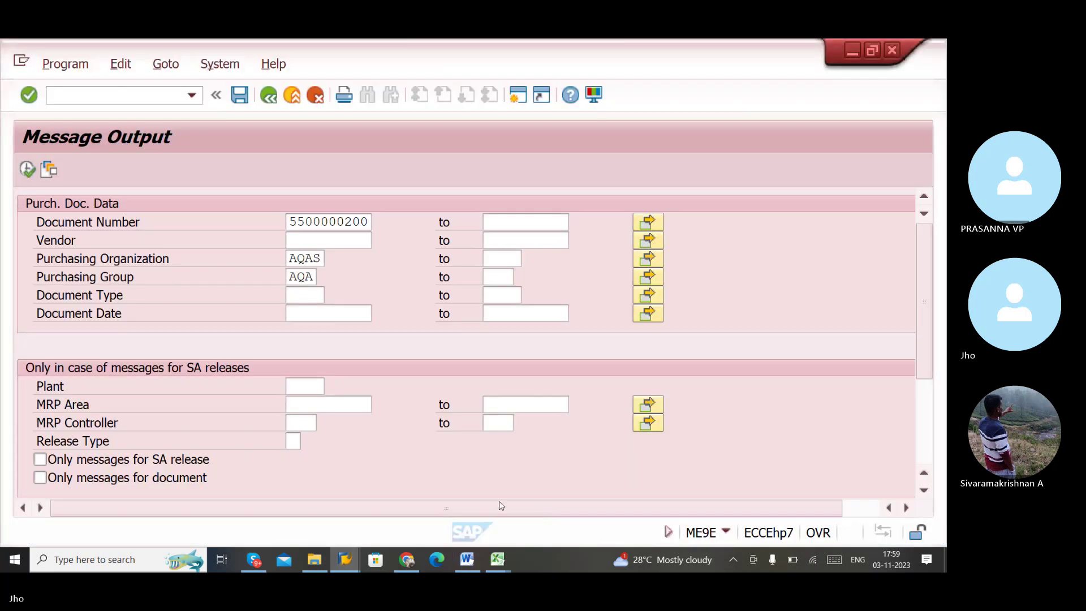
- Copy the scheduling agreement number from the message selection, recheck the Word document, and return to SAP Easy Access
click(290, 221)
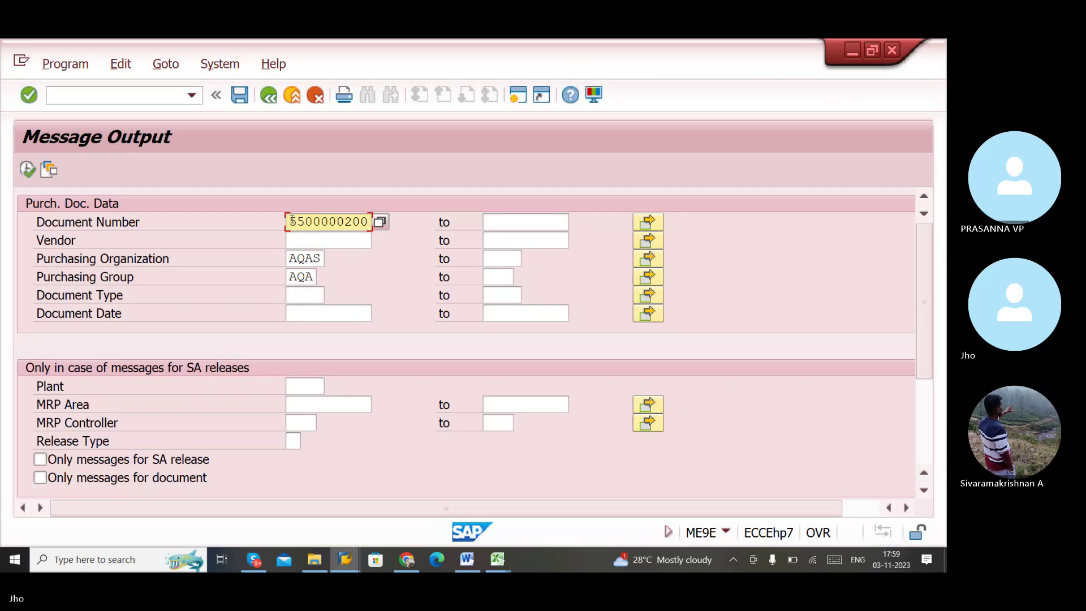
drag(290, 221, 492, 222)
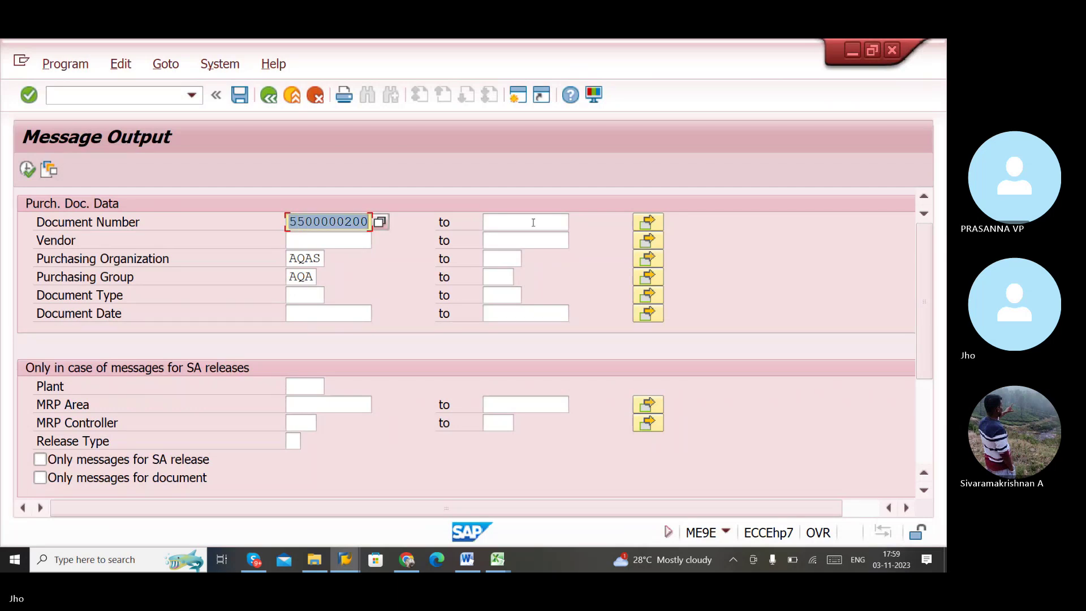
key(ctrl+c)
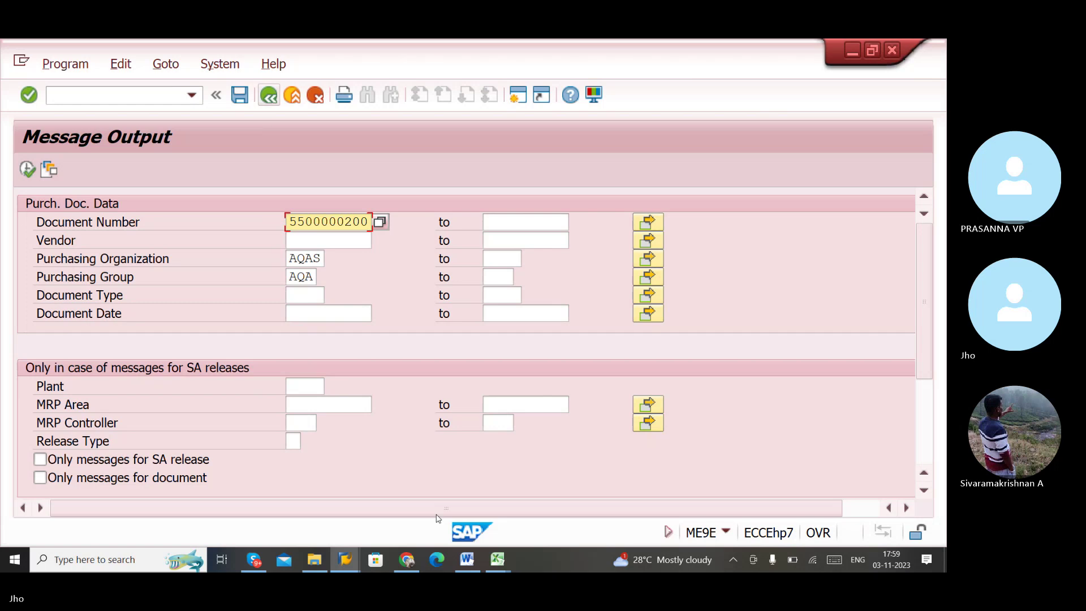
click(467, 559)
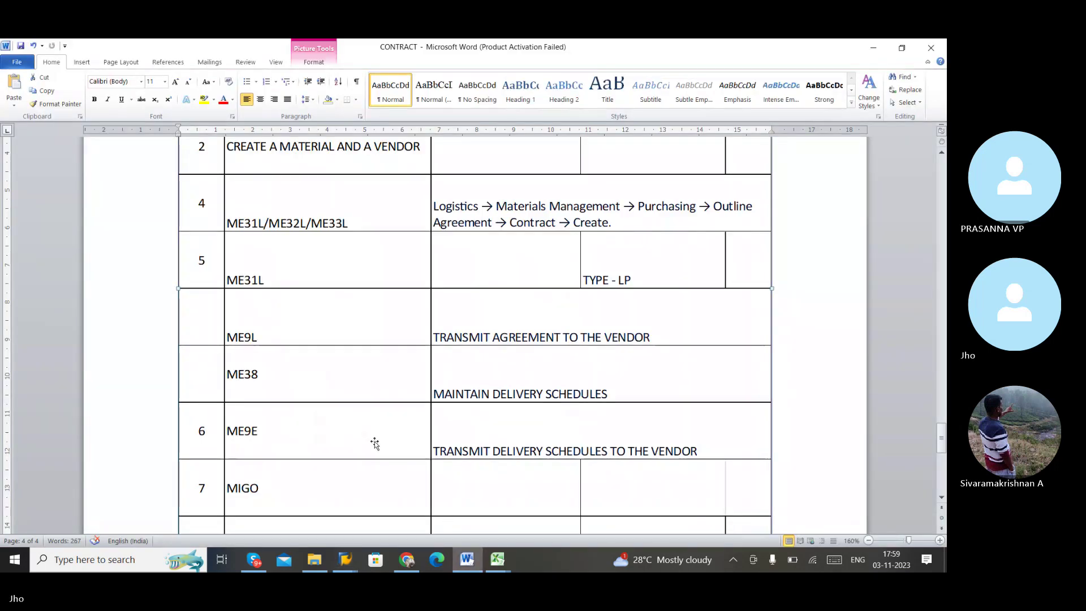
key(alt+Tab)
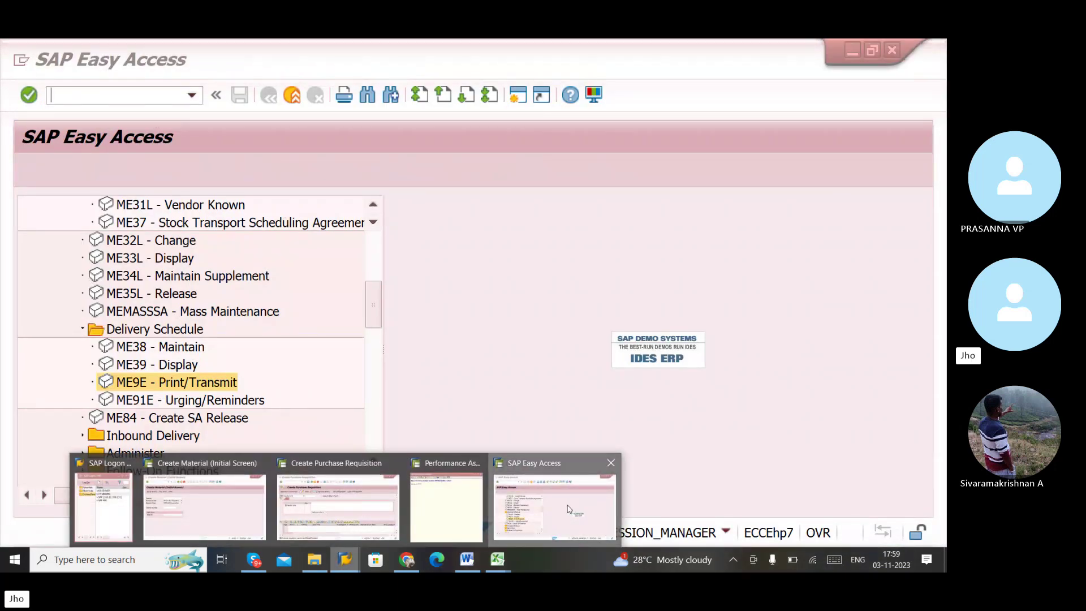
- Switch to the Create Purchase Requisition session and open transaction MIGO there with /NMIGO
mouse_move(336, 567)
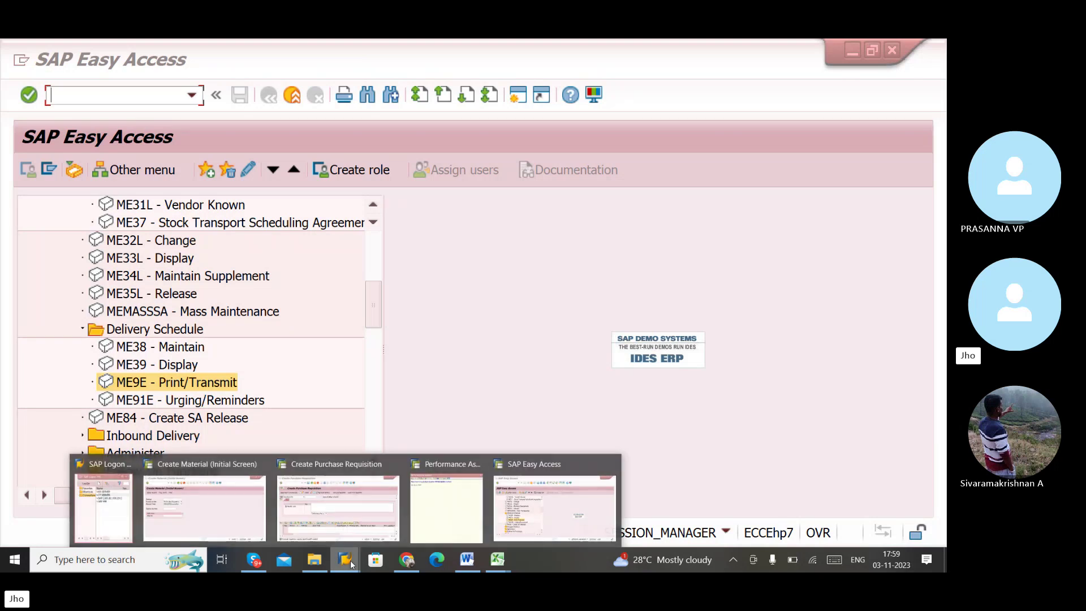
click(315, 495)
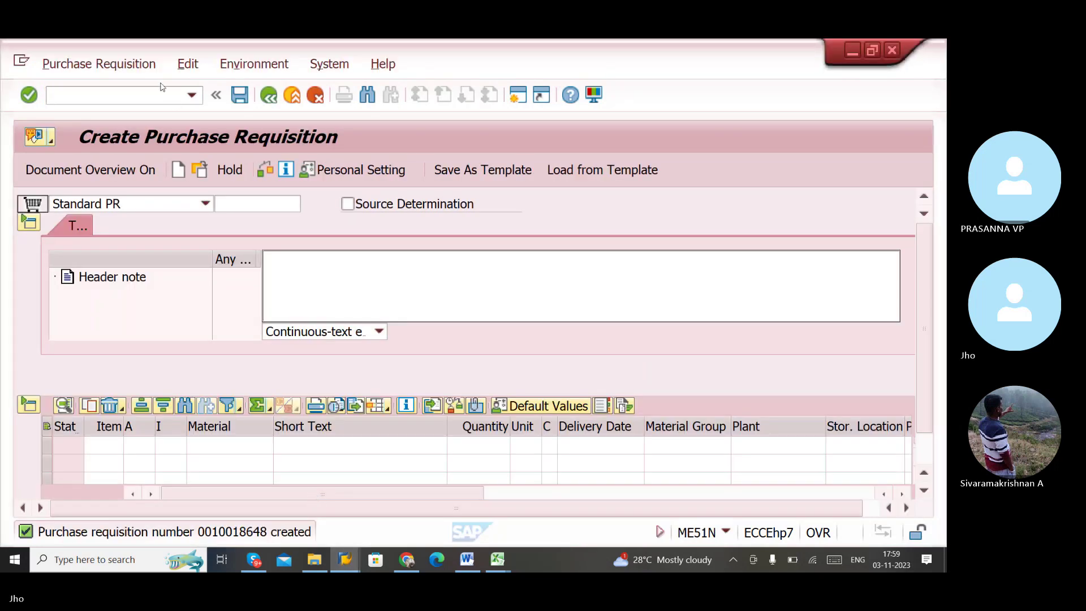
click(128, 95)
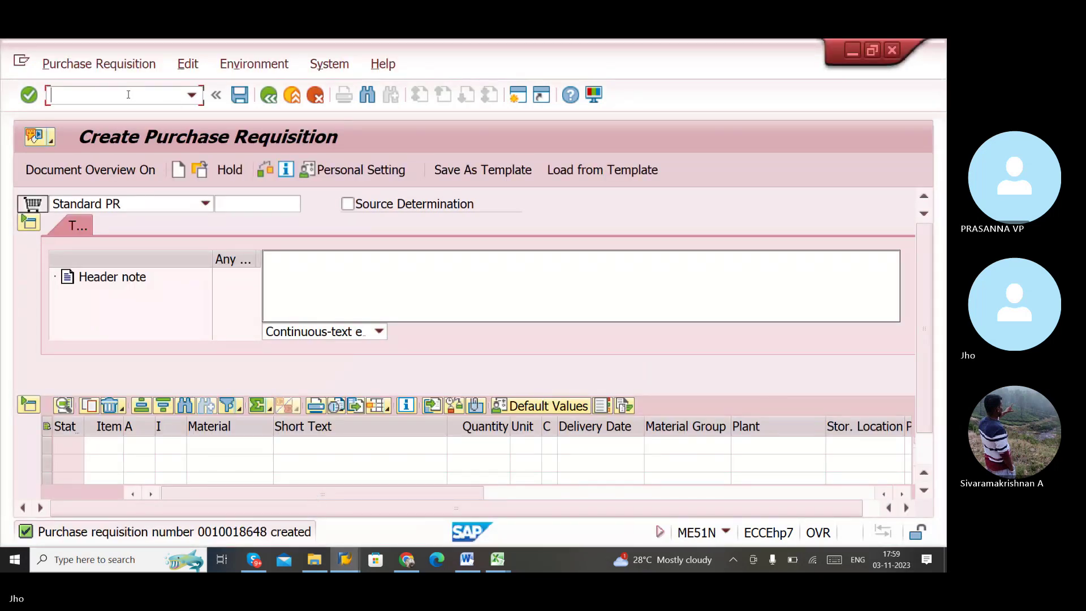
text(/NMIGO)
key(Return)
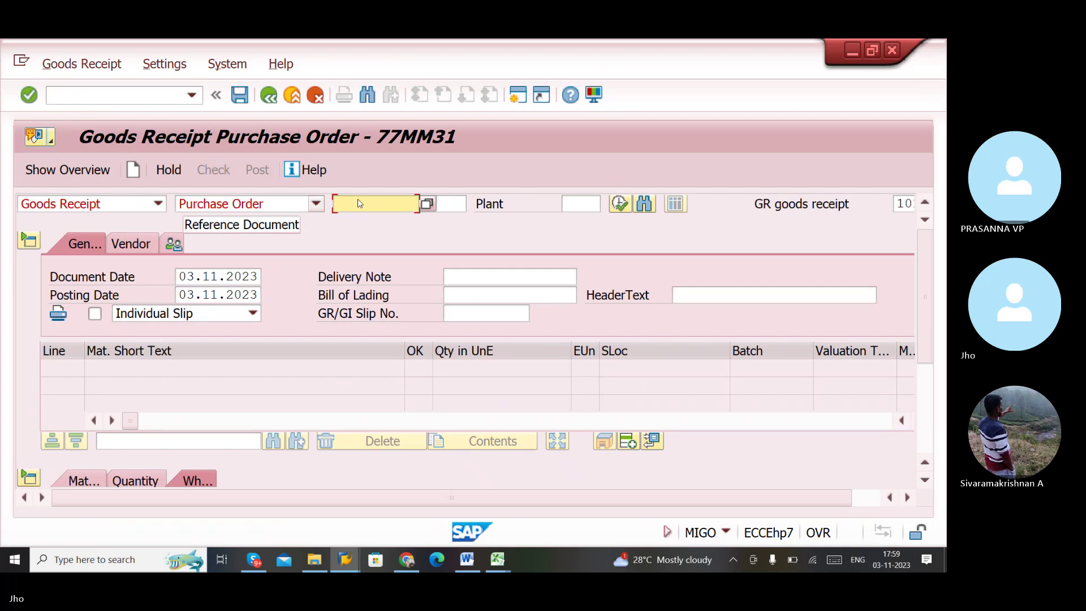
- Load the copied scheduling agreement into the goods receipt, mark the ALUMINUM SPROCKET line as Item OK, and check and post the receipt
key(ctrl+v)
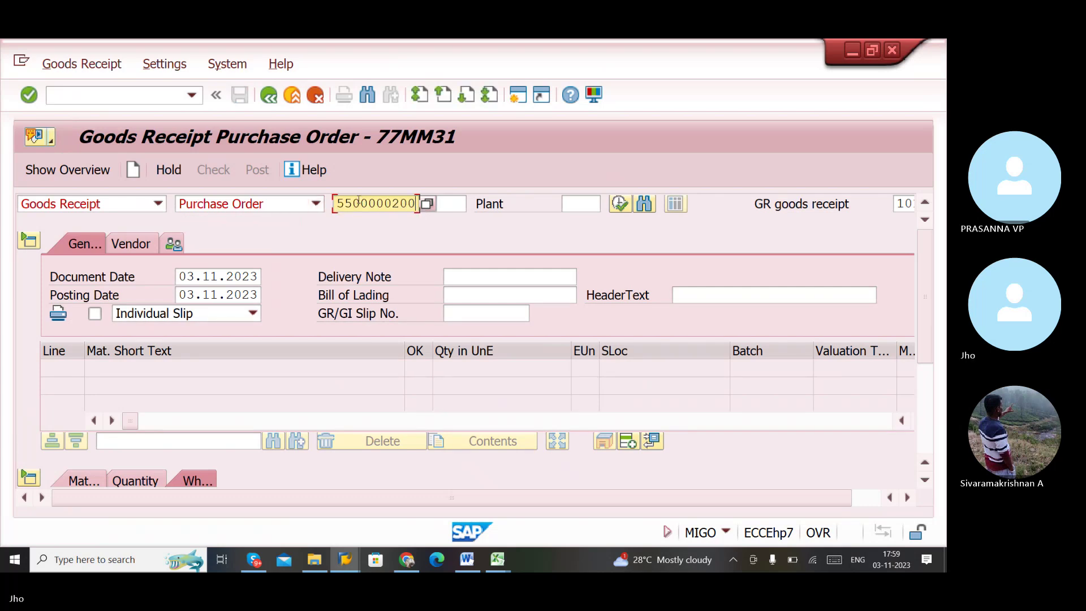
key(Return)
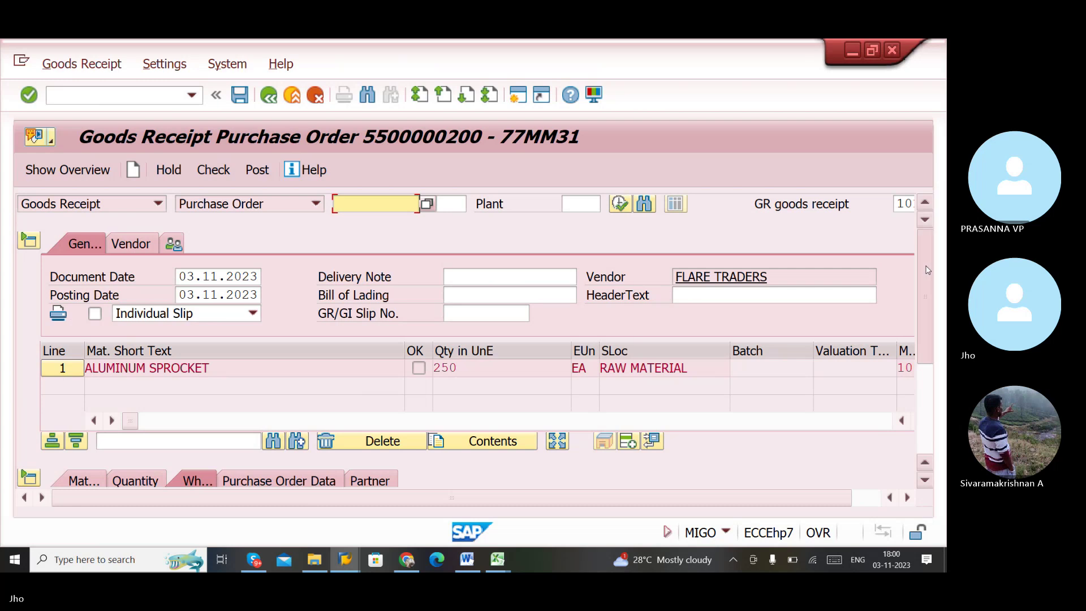
click(927, 404)
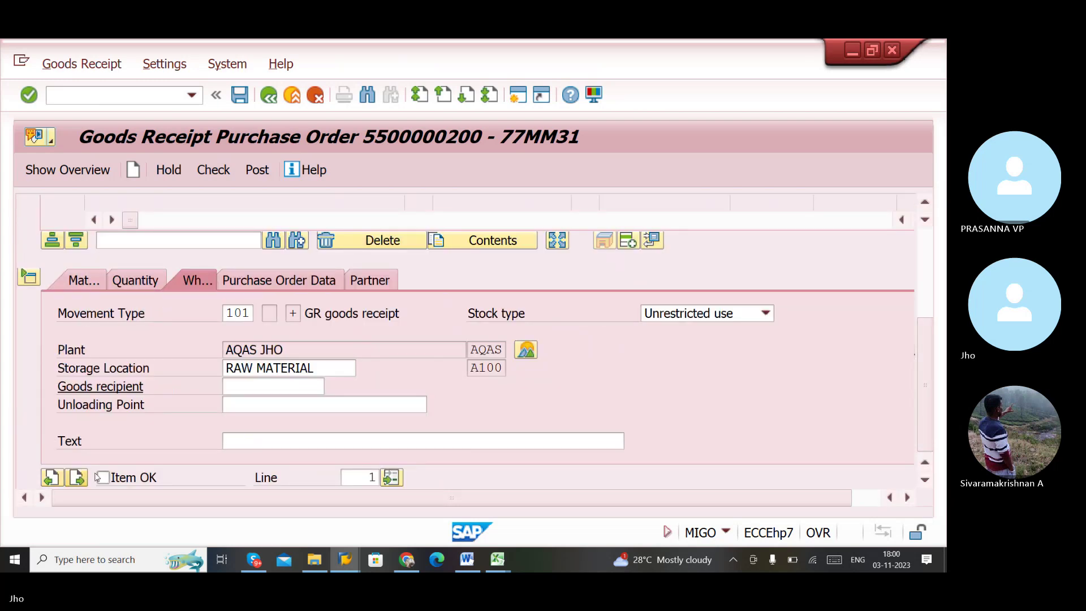
click(103, 477)
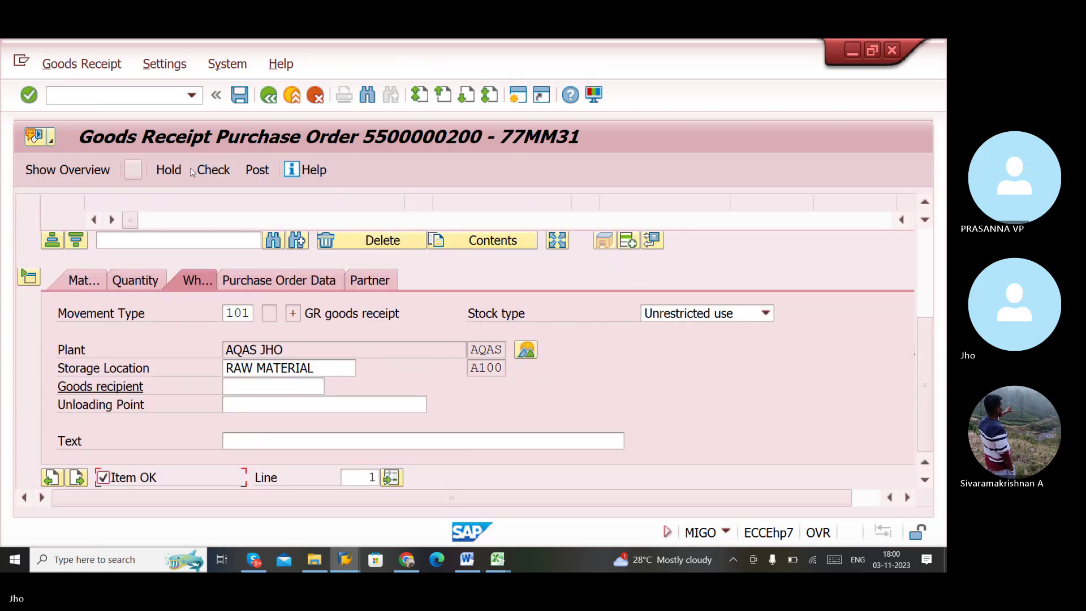
click(256, 169)
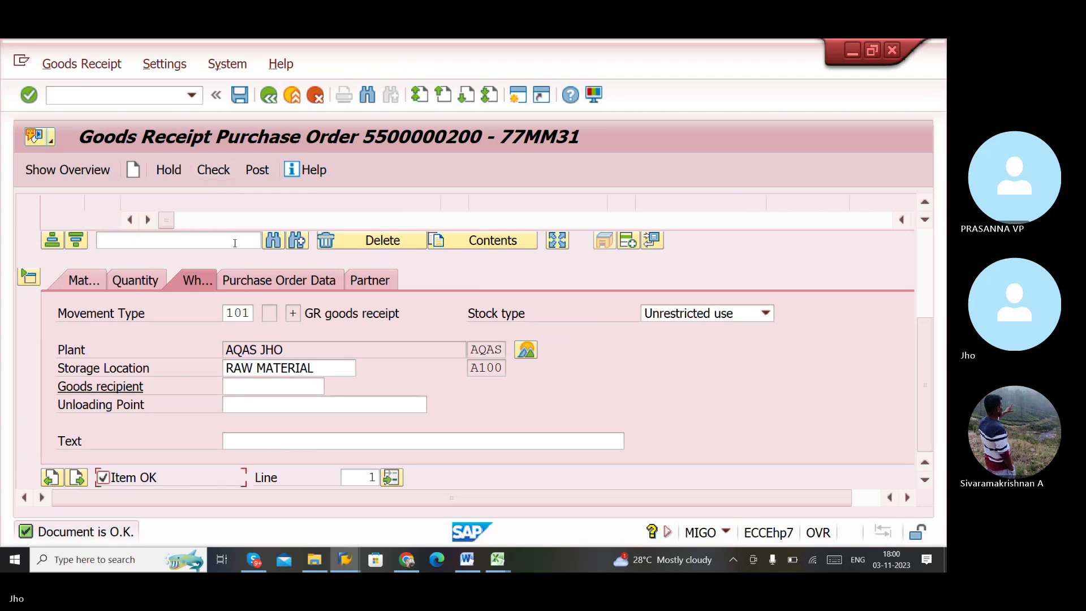
click(257, 170)
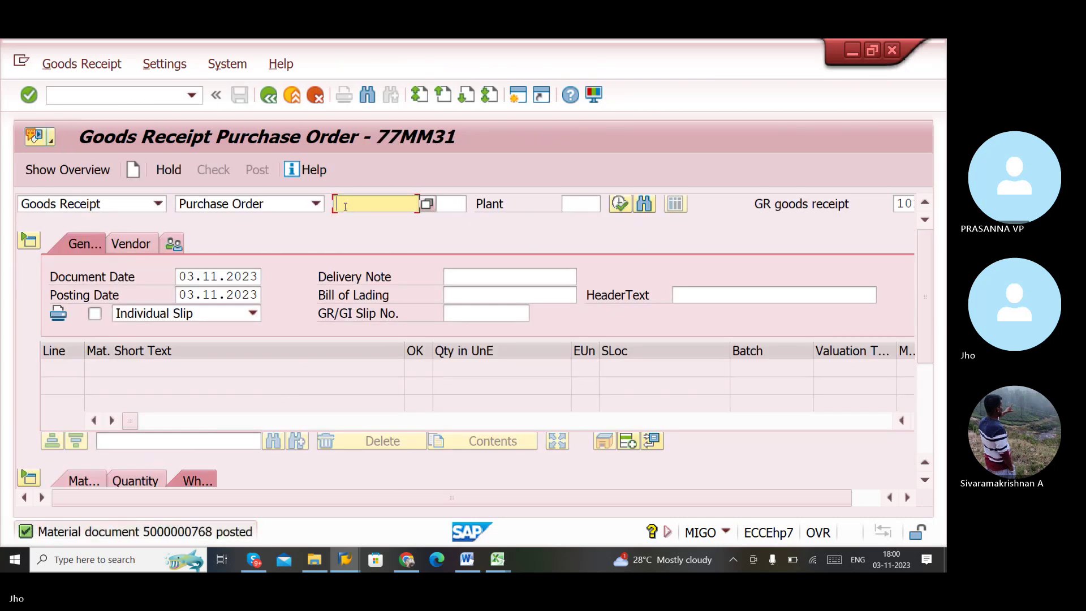
- Load the scheduling agreement into another goods receipt to examine the quantity proposed for the ALUMINUM SPROCKET line
key(ctrl+v)
key(Return)
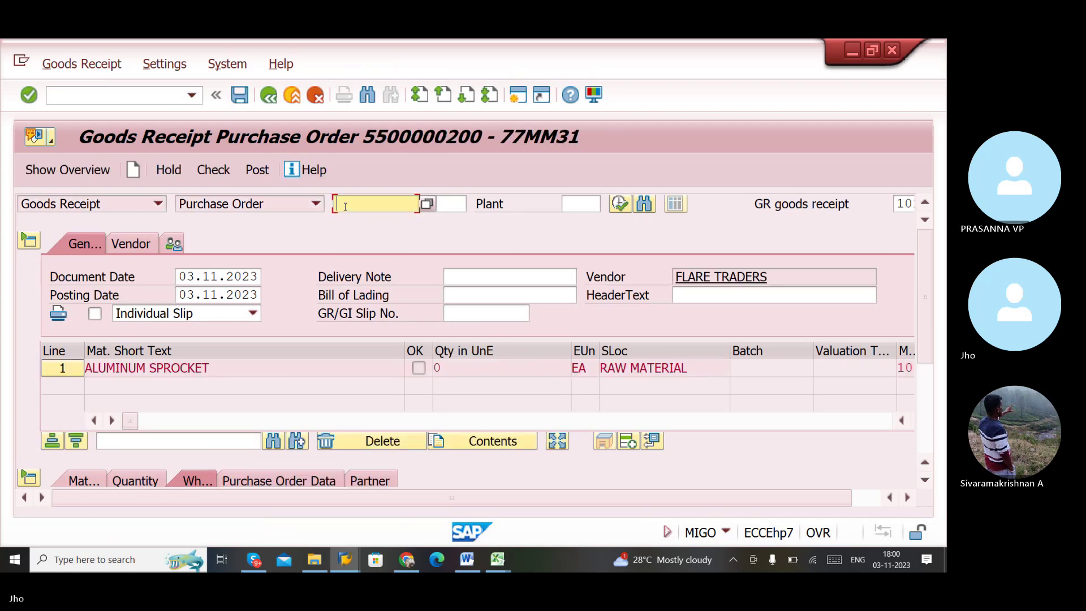
click(467, 372)
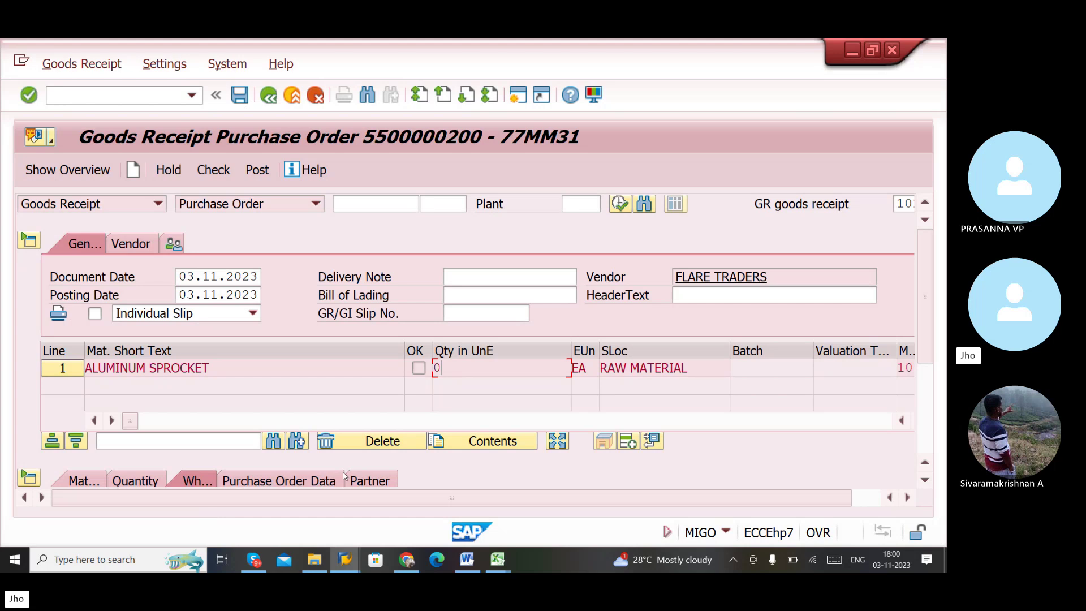
- Look through the contract and scheduling agreement tables in the CONTRACT Word document for the steps around goods receipt
click(466, 560)
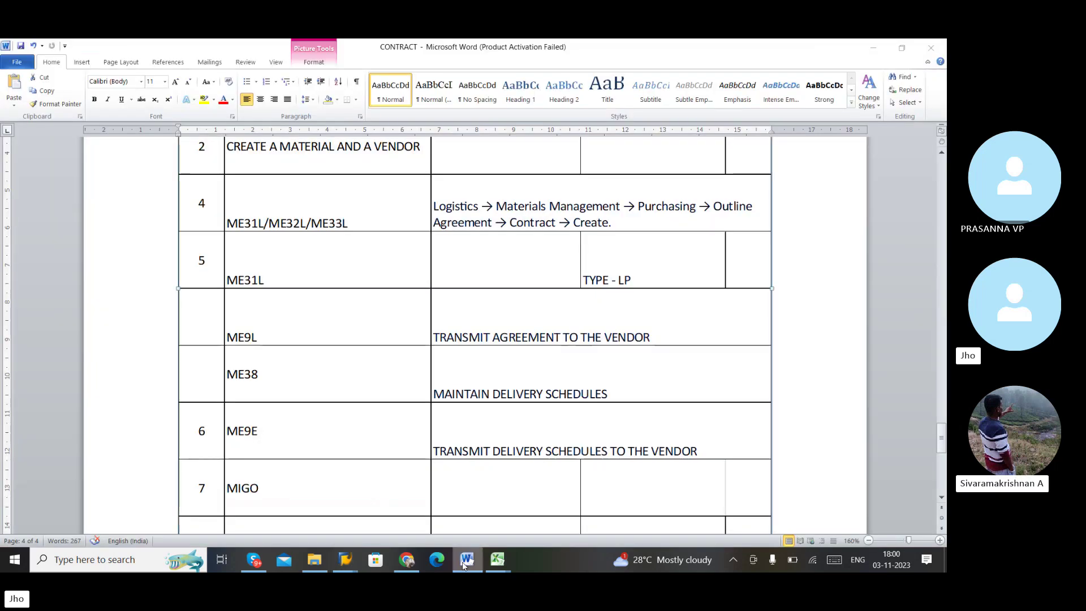
scroll(371, 373, down, 5)
scroll(372, 374, up, 15)
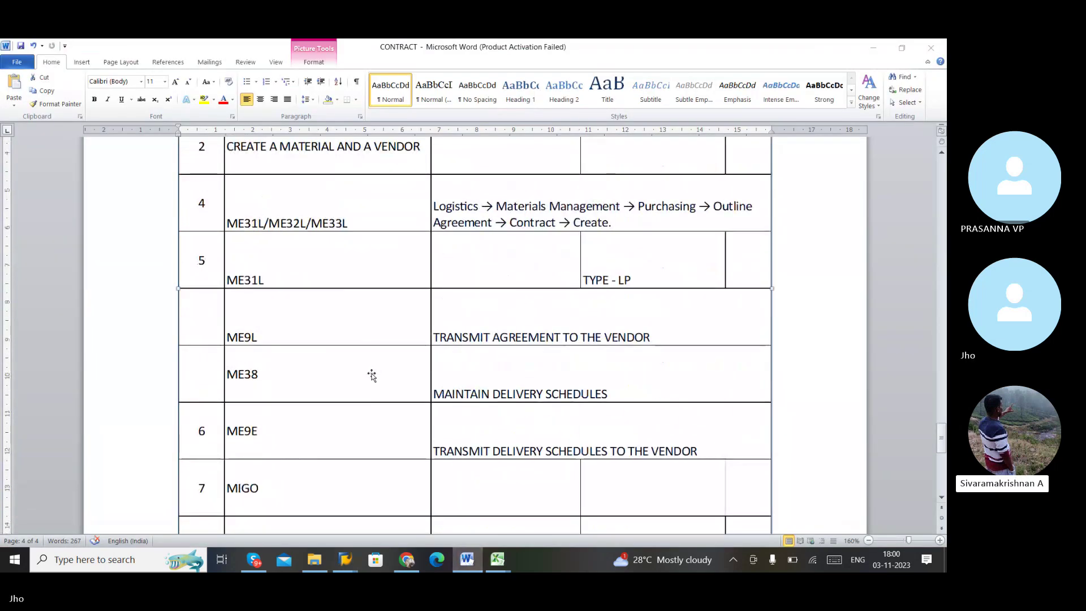
scroll(372, 373, up, 3)
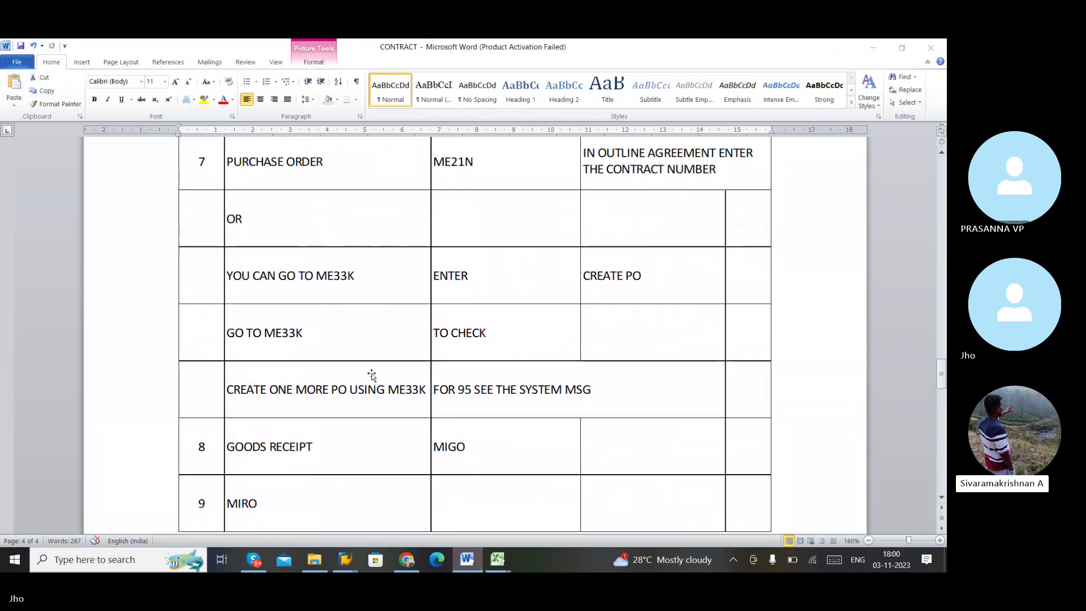
scroll(372, 373, down, 10)
scroll(372, 375, down, 3)
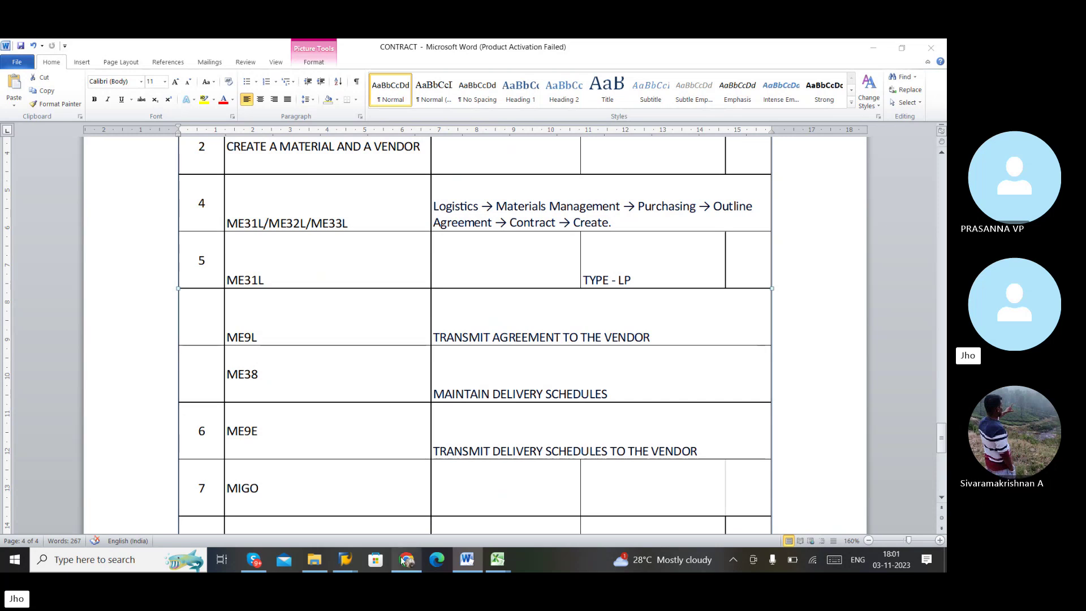
- Switch from Word to the SAP Easy Access session and open transaction MIRO
mouse_move(402, 561)
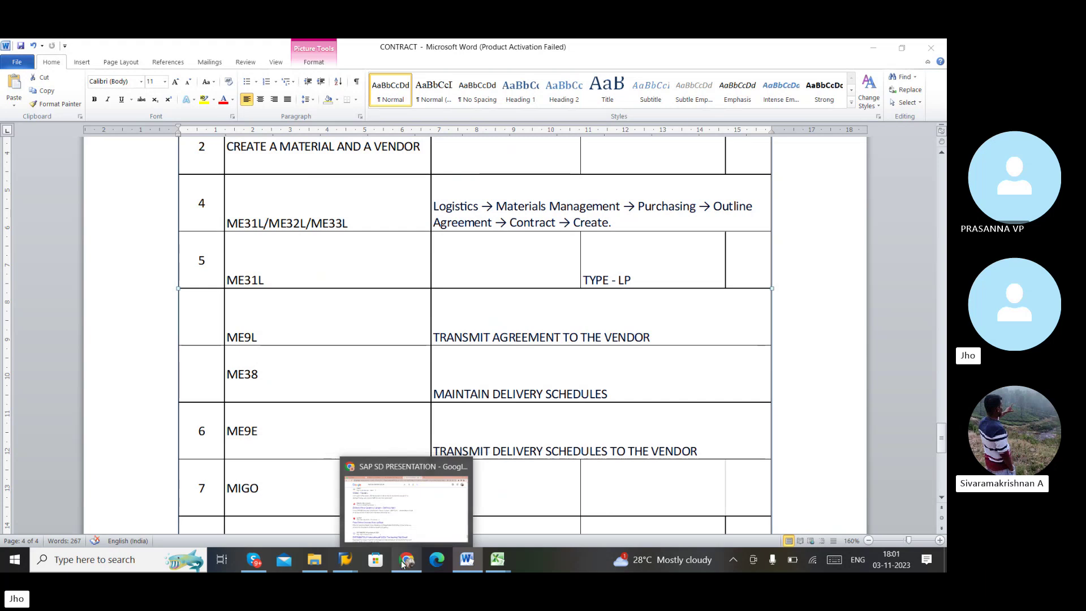
mouse_move(345, 560)
click(469, 529)
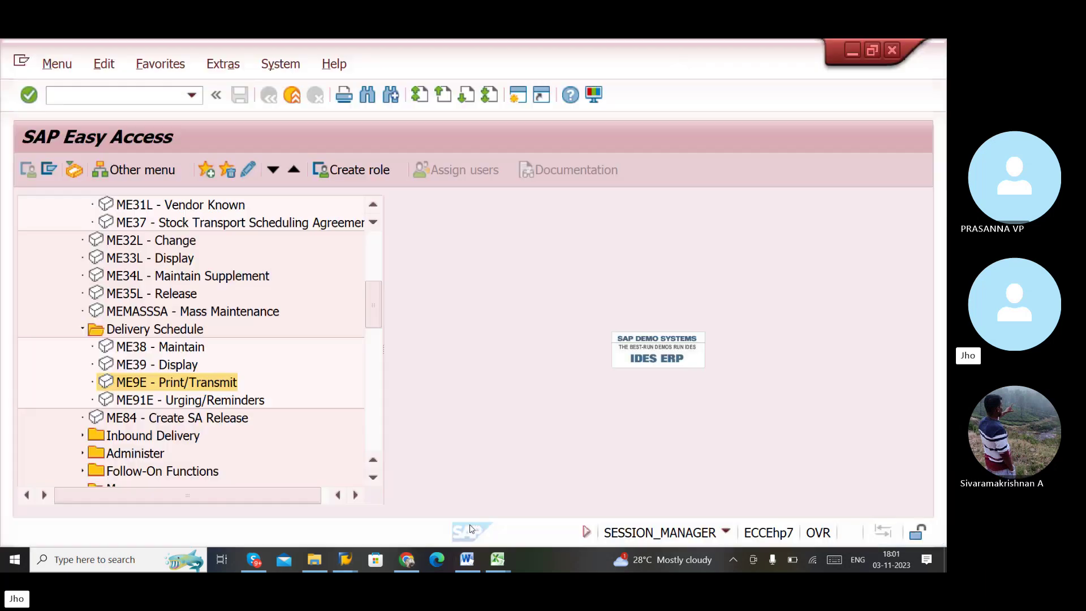
click(89, 98)
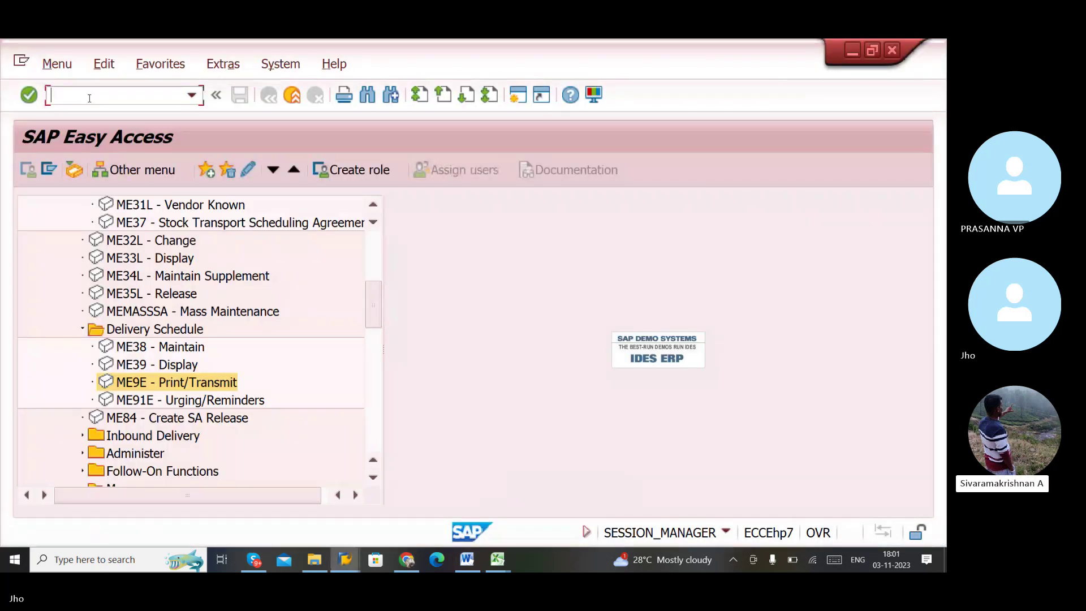
text(MIRO)
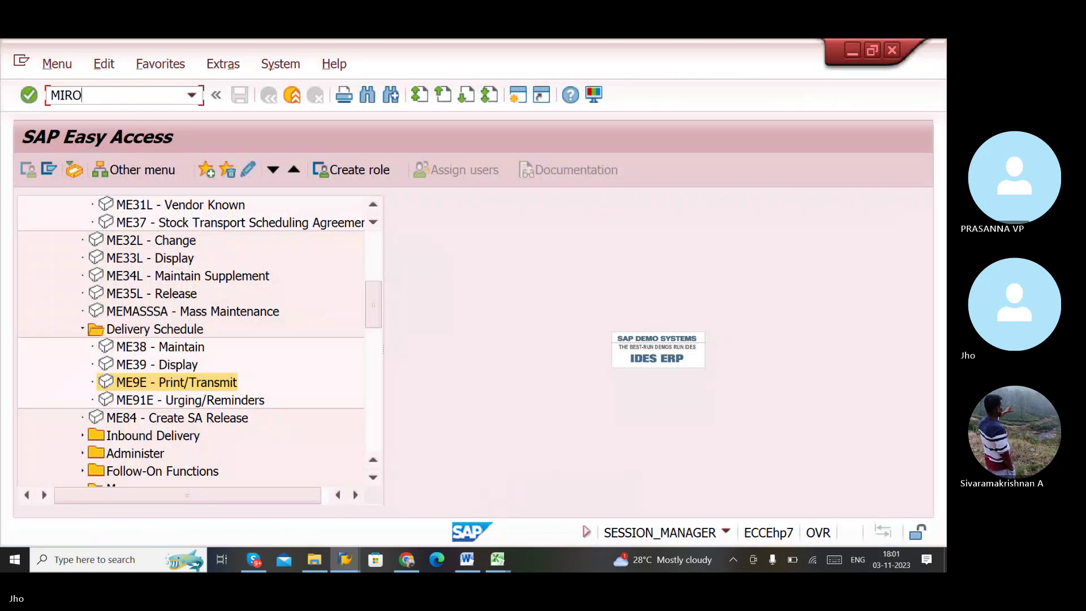
key(Return)
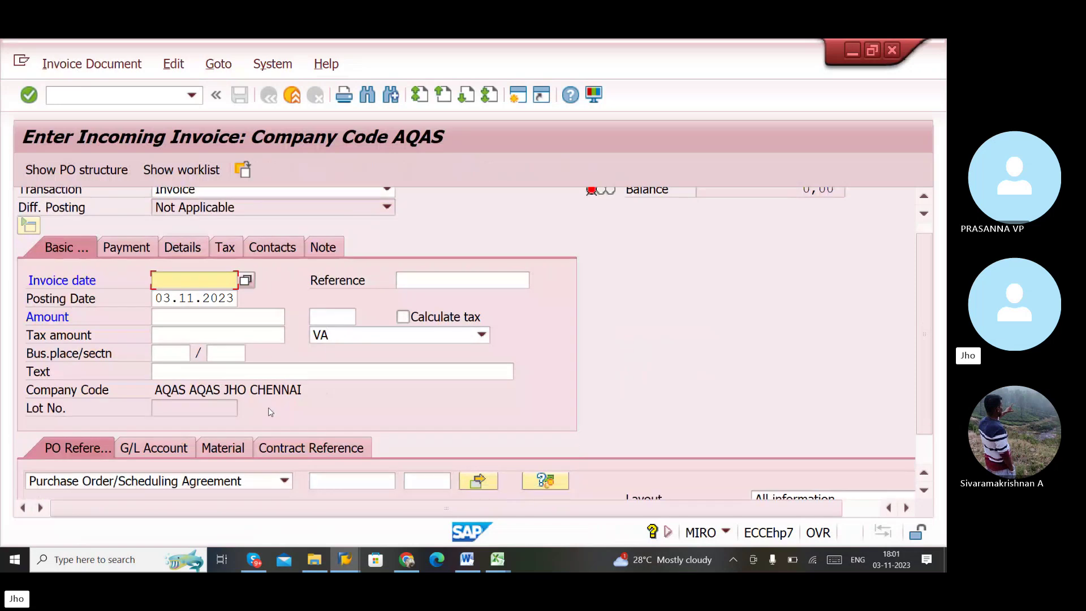
- Reference the copied scheduling agreement number in the incoming invoice and set the invoice date to the posting date, 03.11.2023
click(337, 481)
key(ctrl+v)
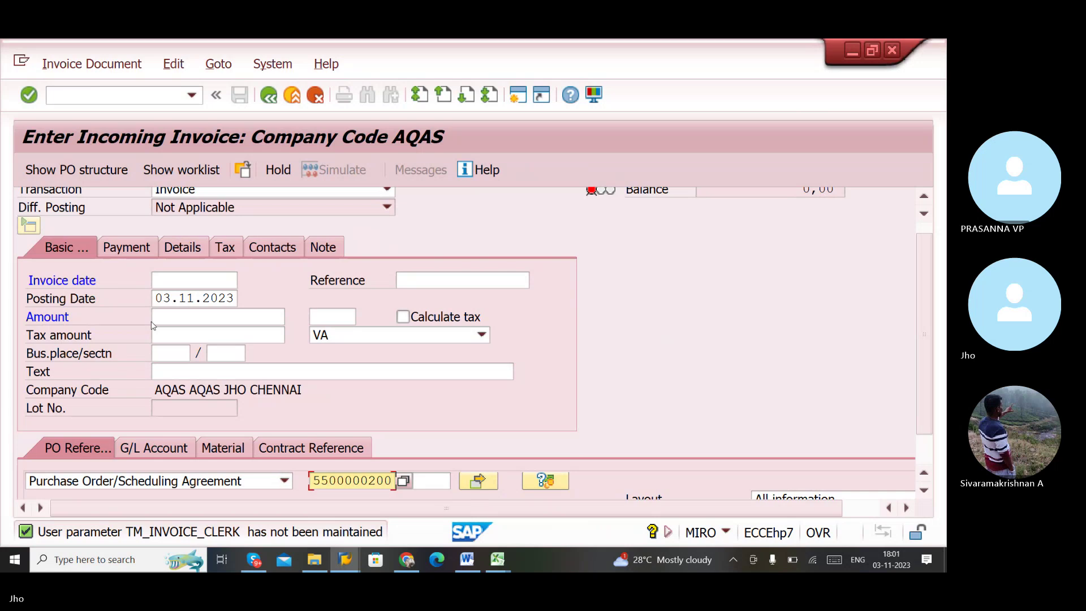
double_click(157, 294)
key(ctrl+c)
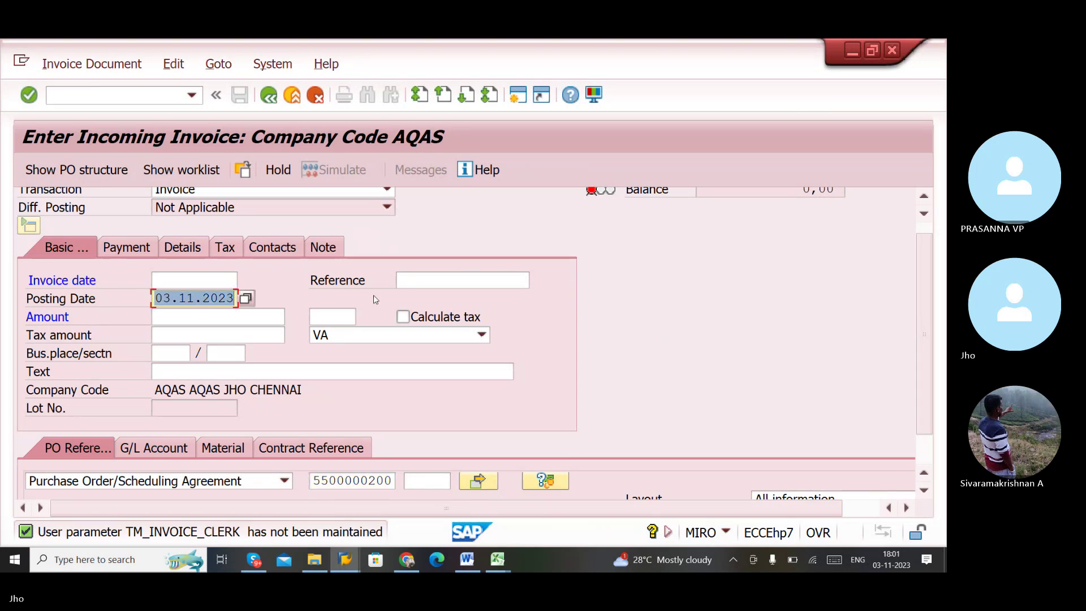
click(209, 277)
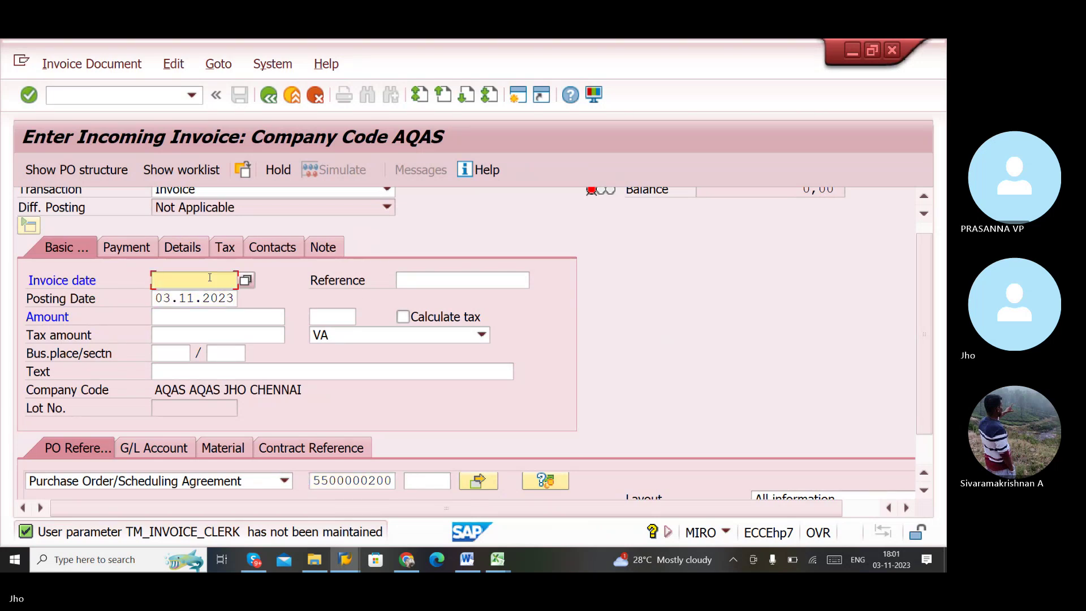
key(ctrl+v)
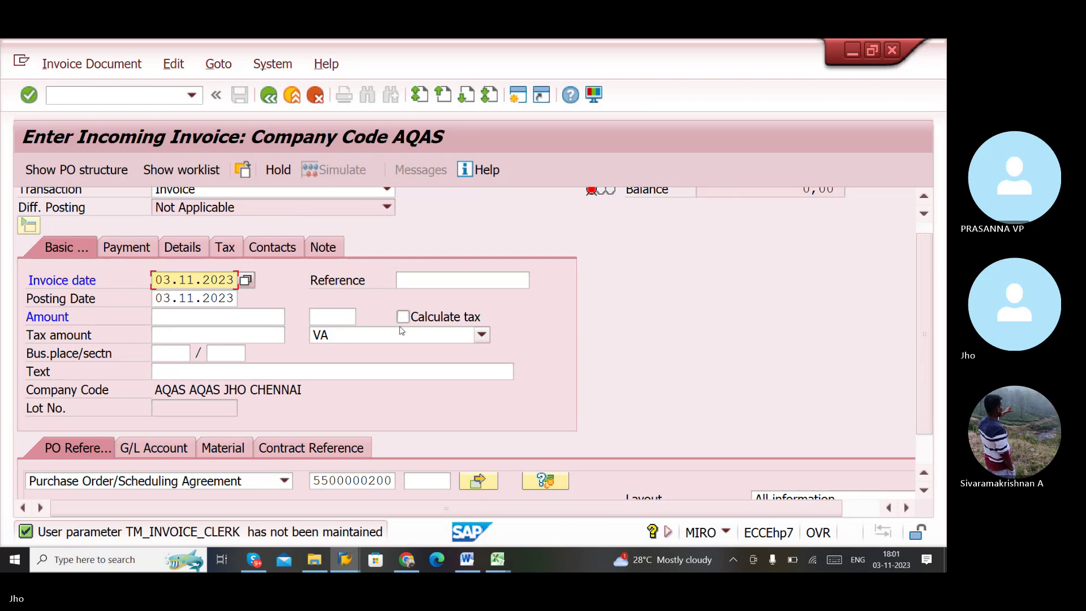
- Set the invoice's tax code to QI (AQAS), enter SCH AGREEMENT as its reference, and turn on Calculate tax
click(480, 335)
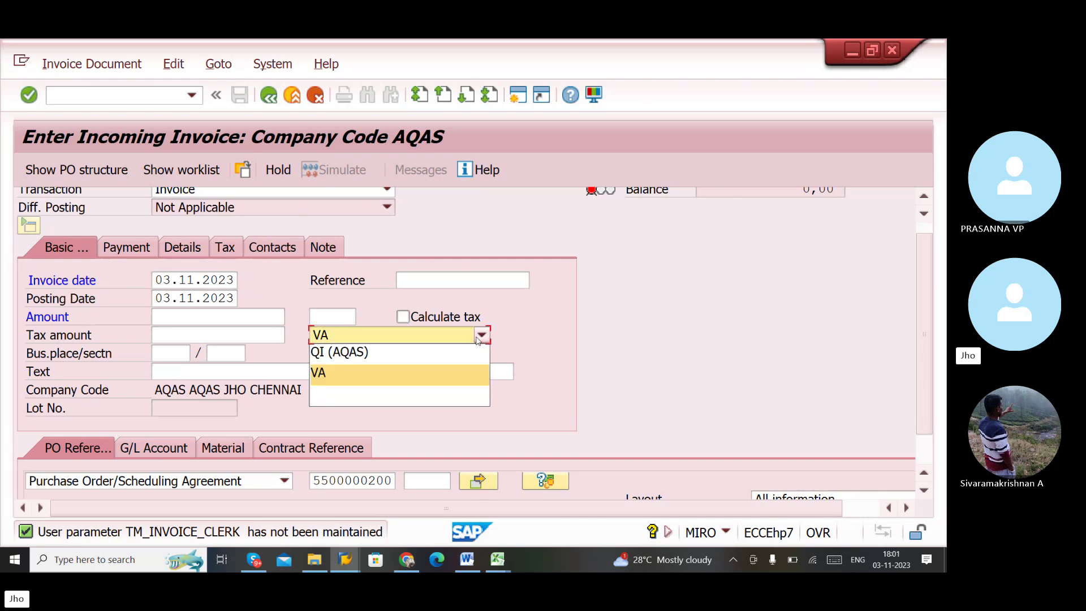
click(421, 352)
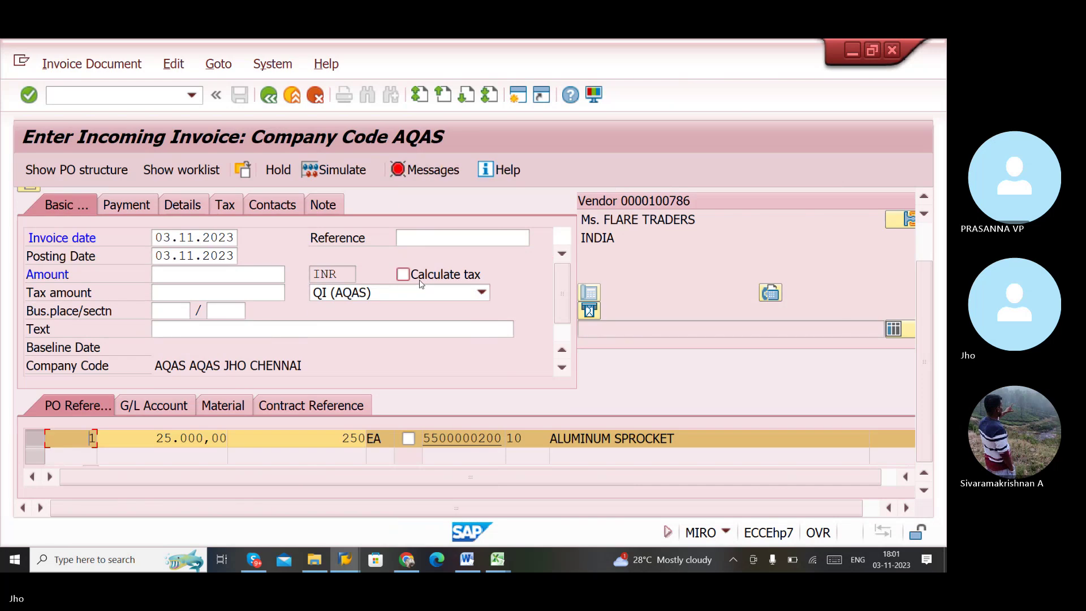
click(450, 241)
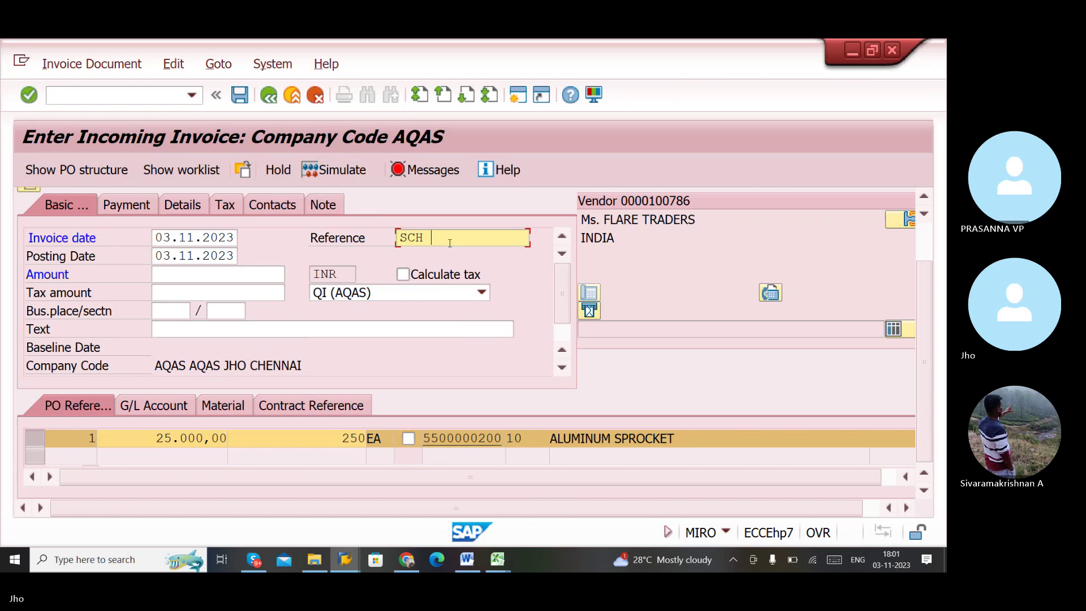
text(SCH AGREEMENT)
click(402, 274)
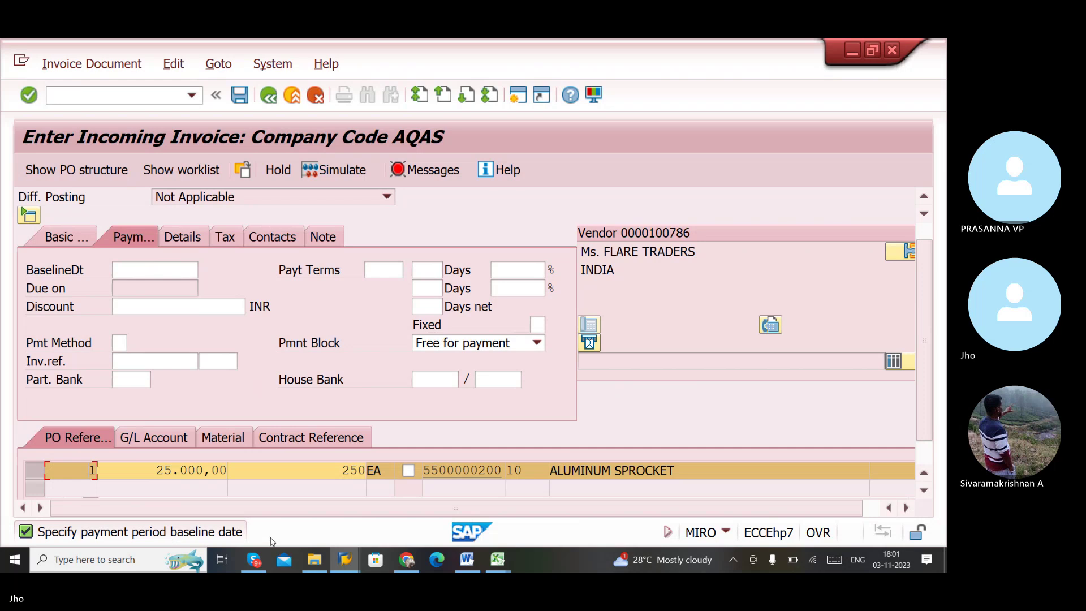
- Set the invoice's payment baseline date to 03.11.2023
click(168, 270)
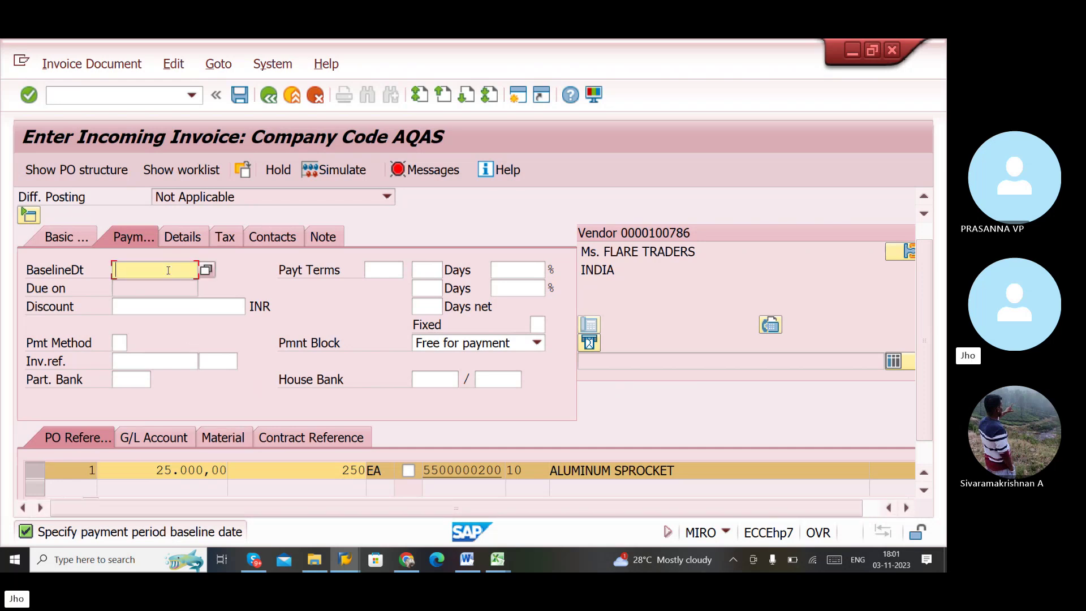
text(03)
text(.11.2023)
key(Return)
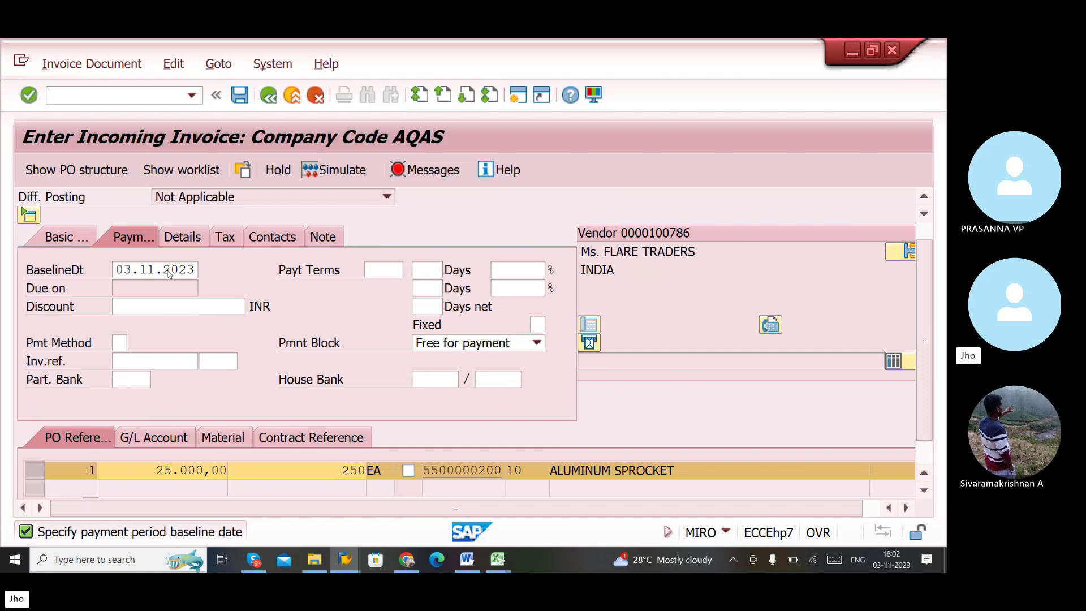
- Copy the open balance of 27.500,00 INR into the invoice amount in the basic data and post the invoice
click(82, 233)
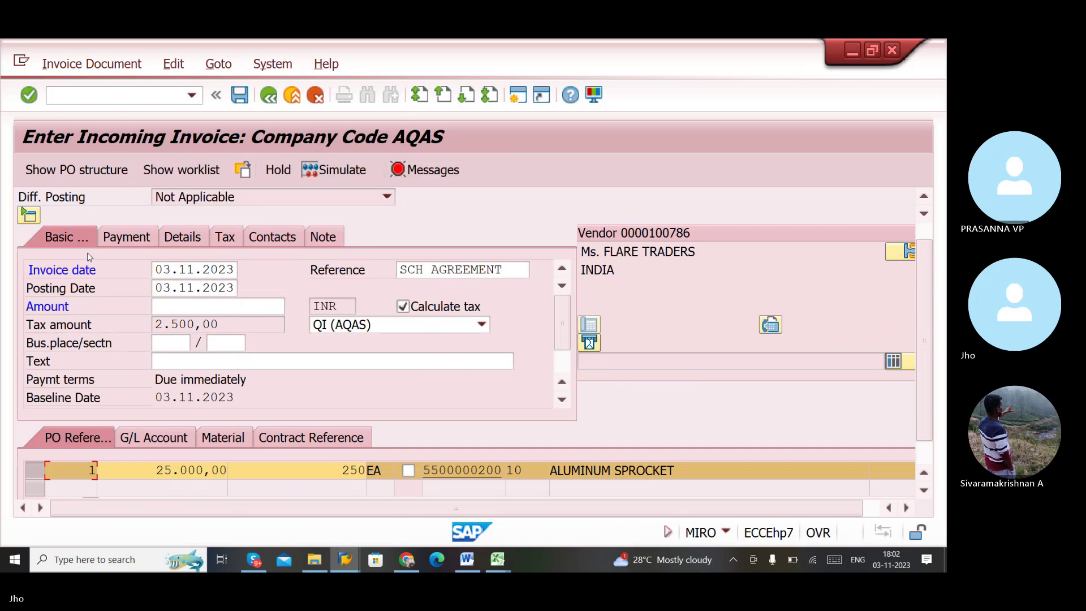
click(276, 300)
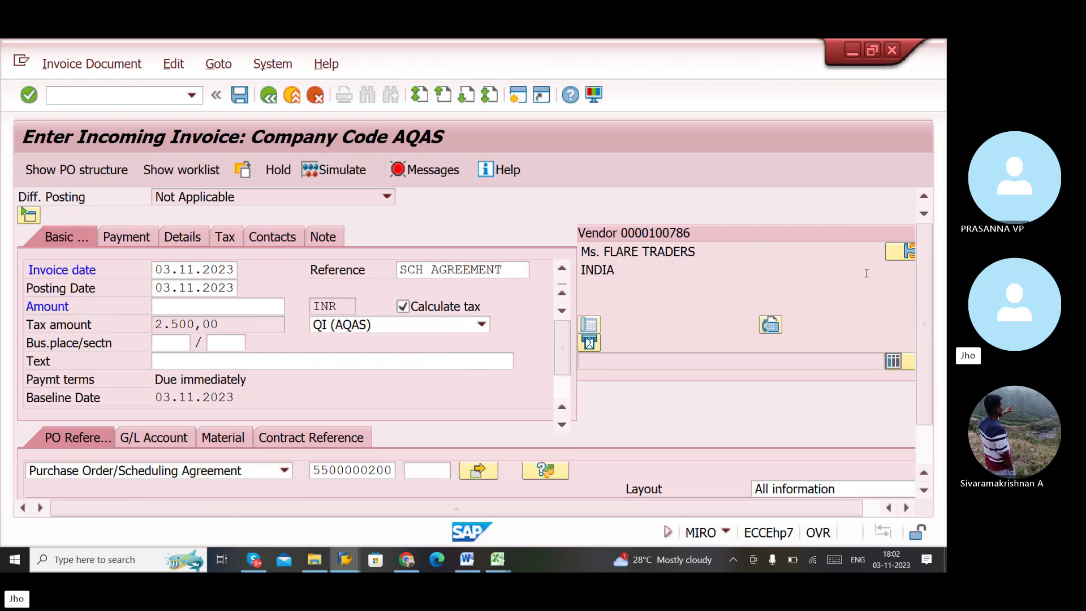
drag(762, 203, 852, 202)
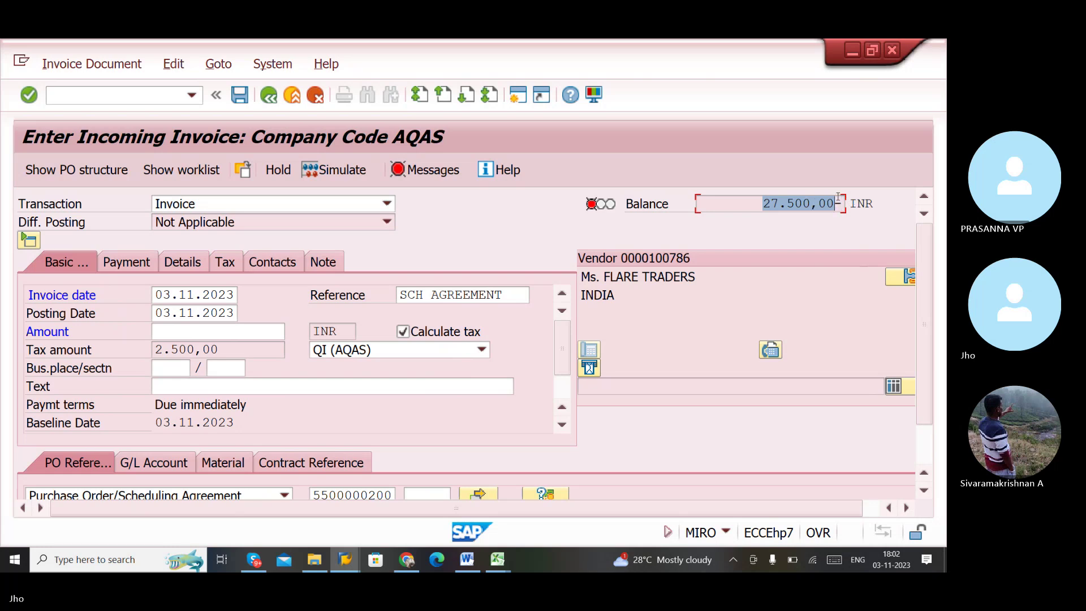
key(ctrl+c)
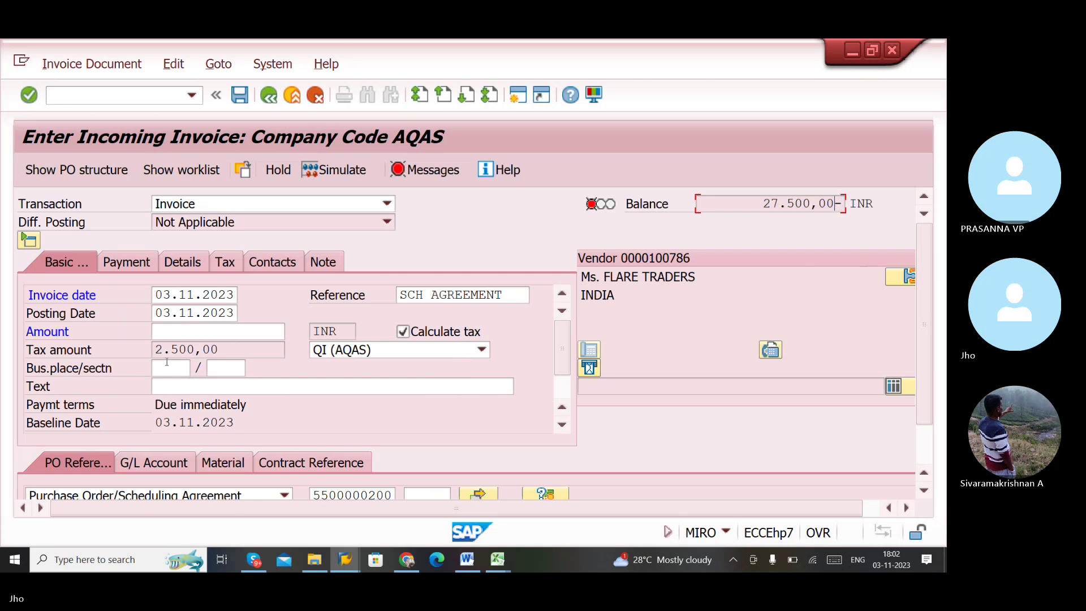
click(186, 335)
key(ctrl+v)
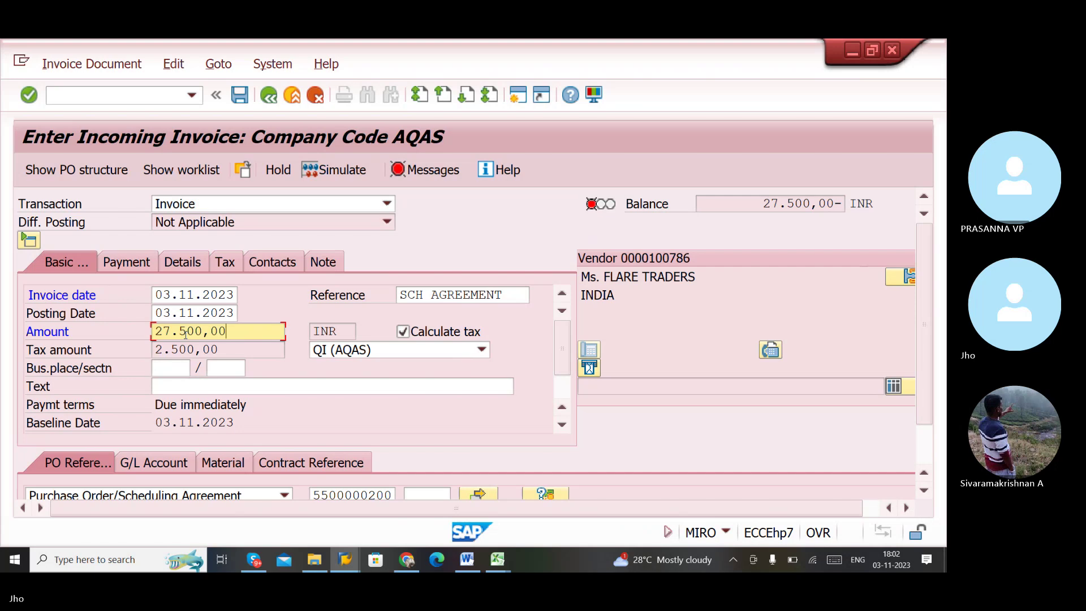
key(Return)
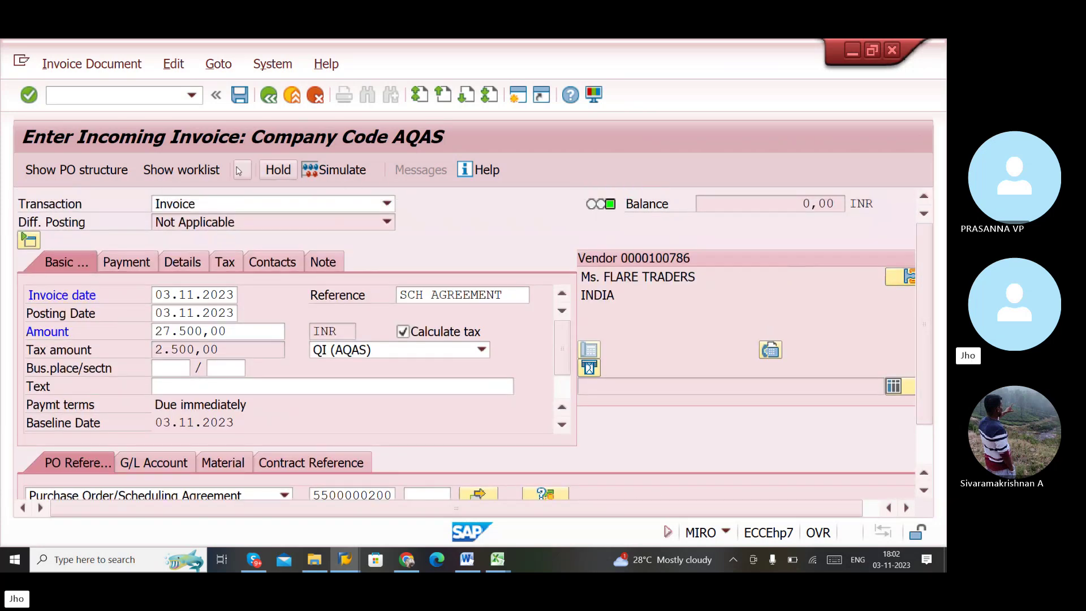
click(240, 95)
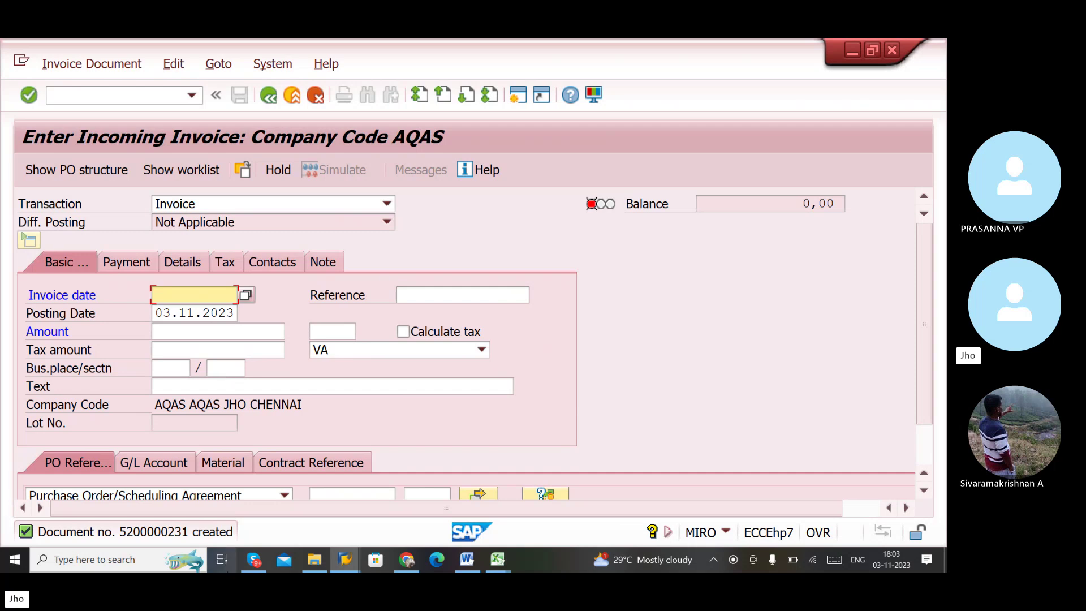
- Switch to the CONTRACT Word document and find the CONTRACT - QUANTITY BASED (MK) table
click(467, 560)
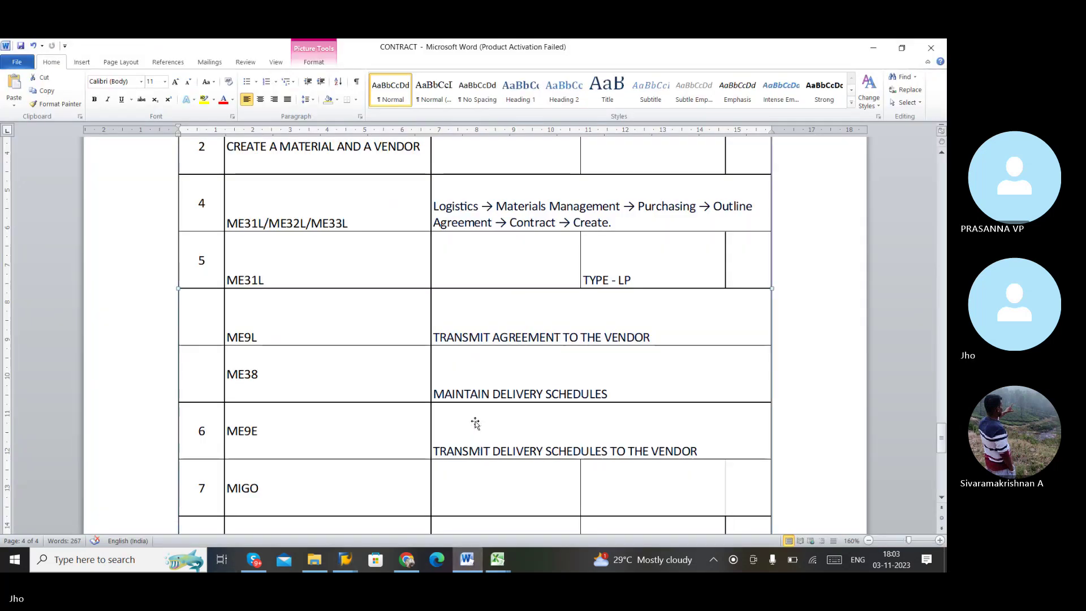
scroll(474, 420, up, 4)
scroll(475, 419, down, 9)
scroll(475, 423, up, 4)
scroll(475, 423, up, 7)
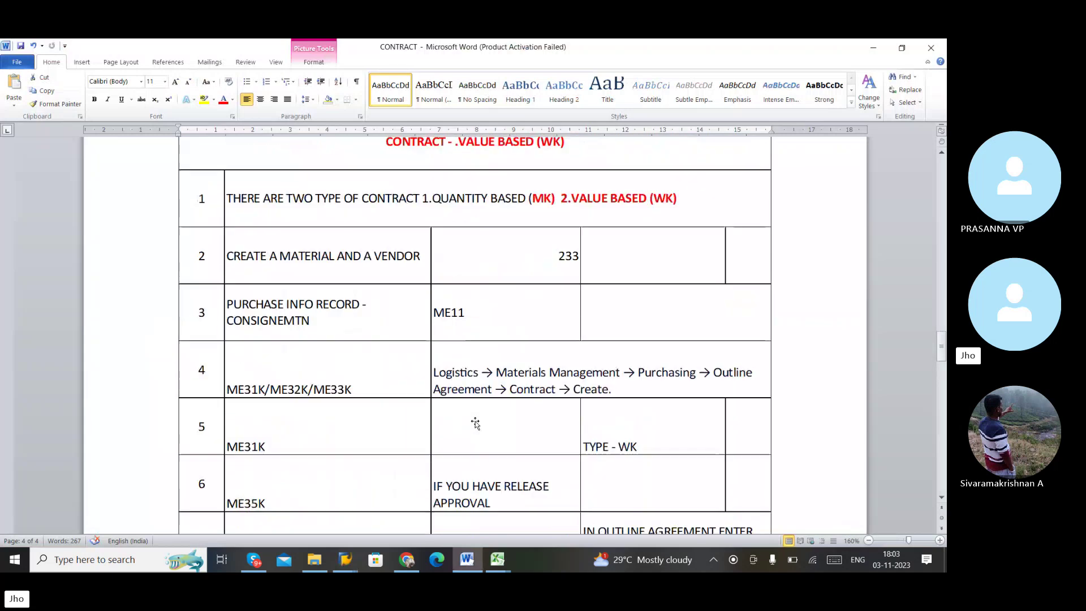
scroll(475, 423, down, 16)
scroll(475, 423, up, 4)
scroll(475, 423, up, 5)
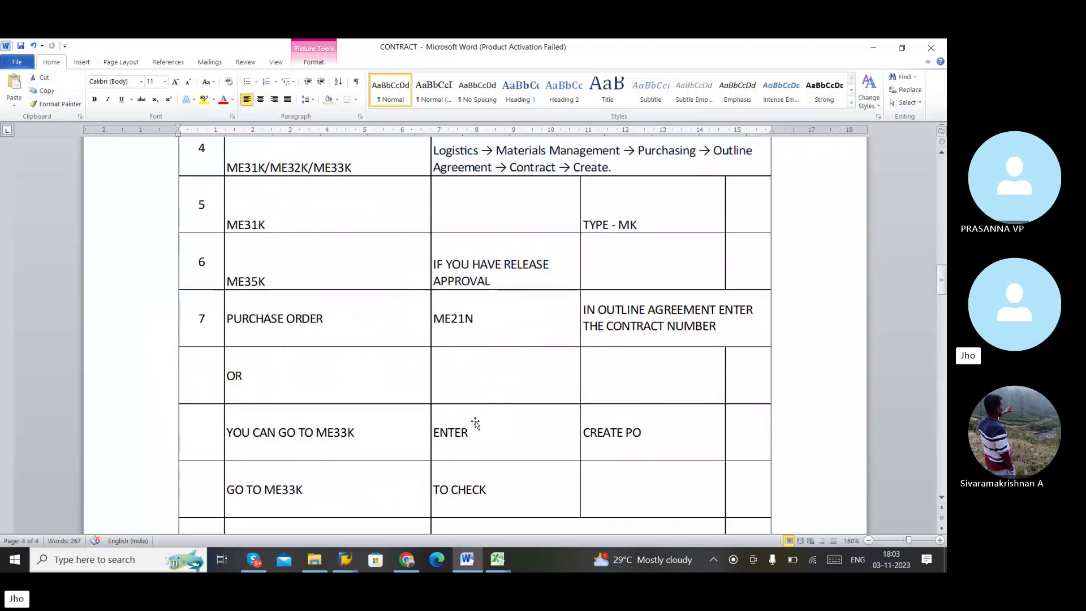
scroll(475, 423, up, 3)
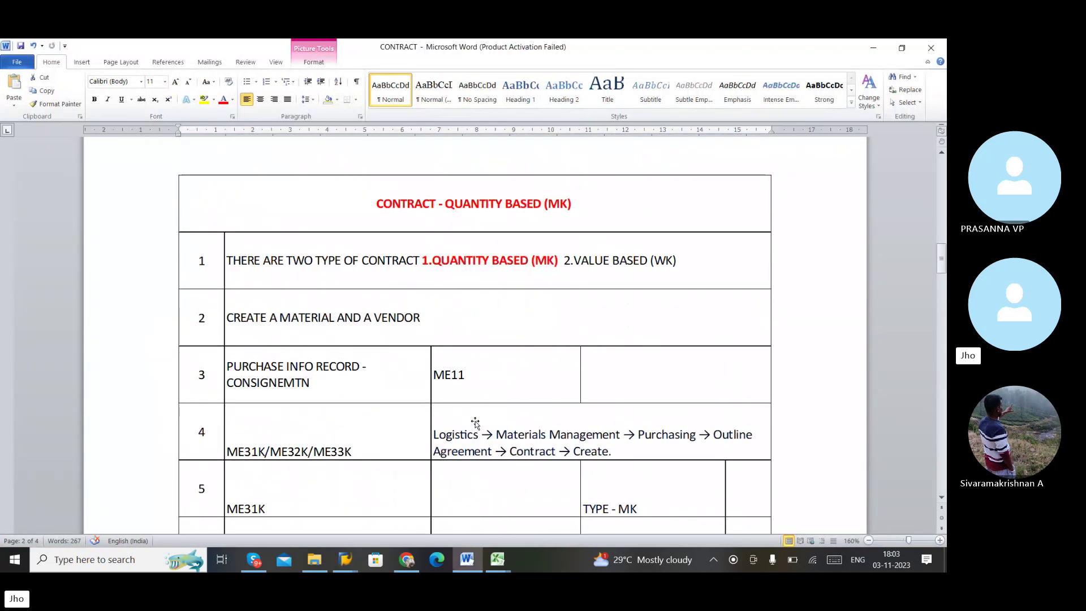
- Review the quantity-based contract steps from material and vendor creation through MIRO, continuing to the start of the value-based (WK) table
scroll(475, 423, down, 3)
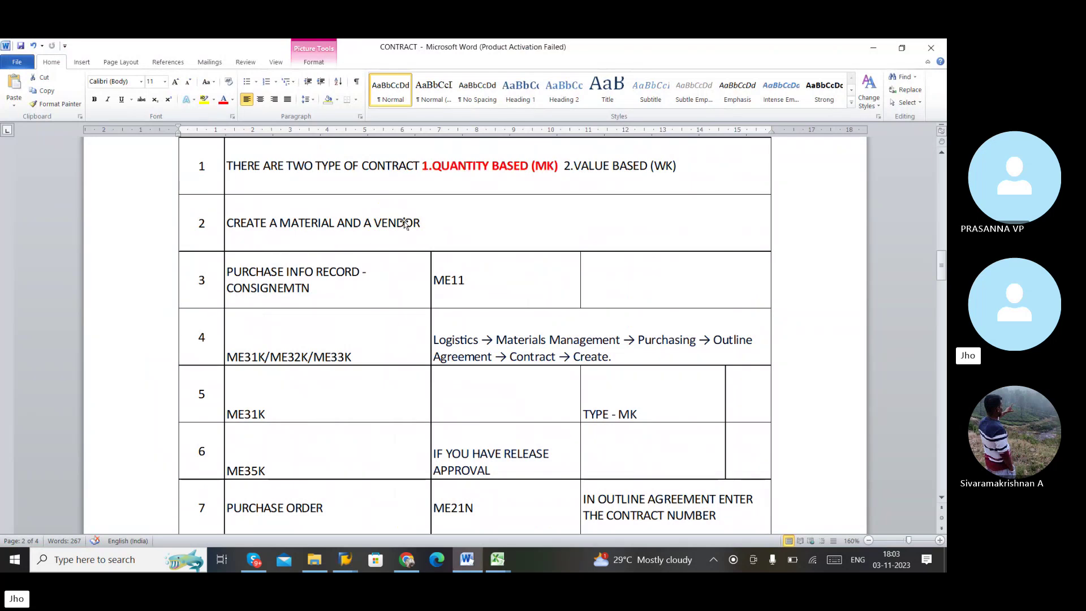
scroll(471, 334, down, 1)
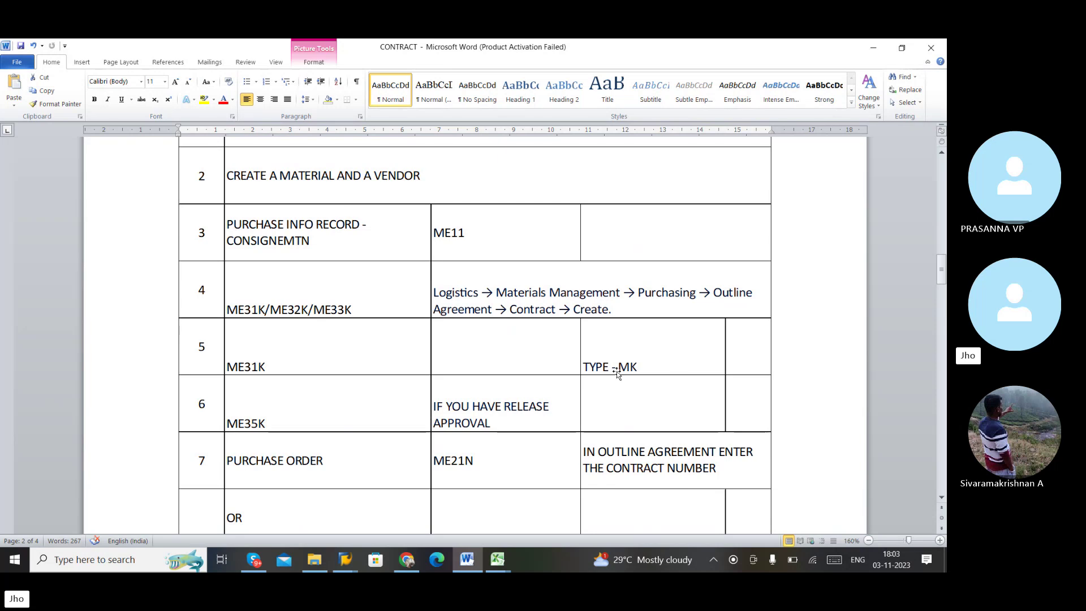
scroll(617, 373, down, 1)
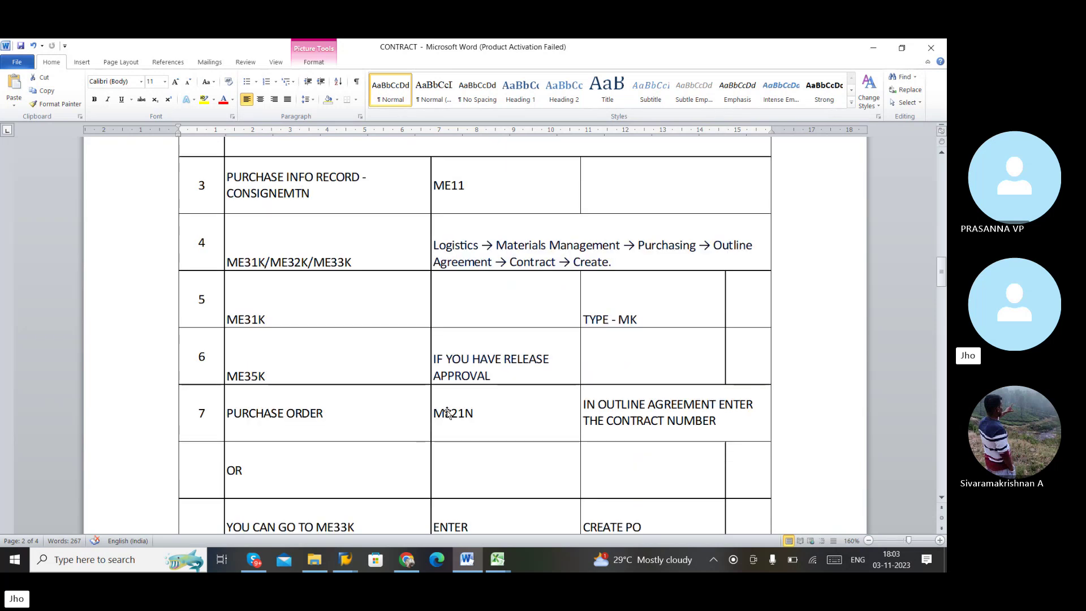
click(237, 364)
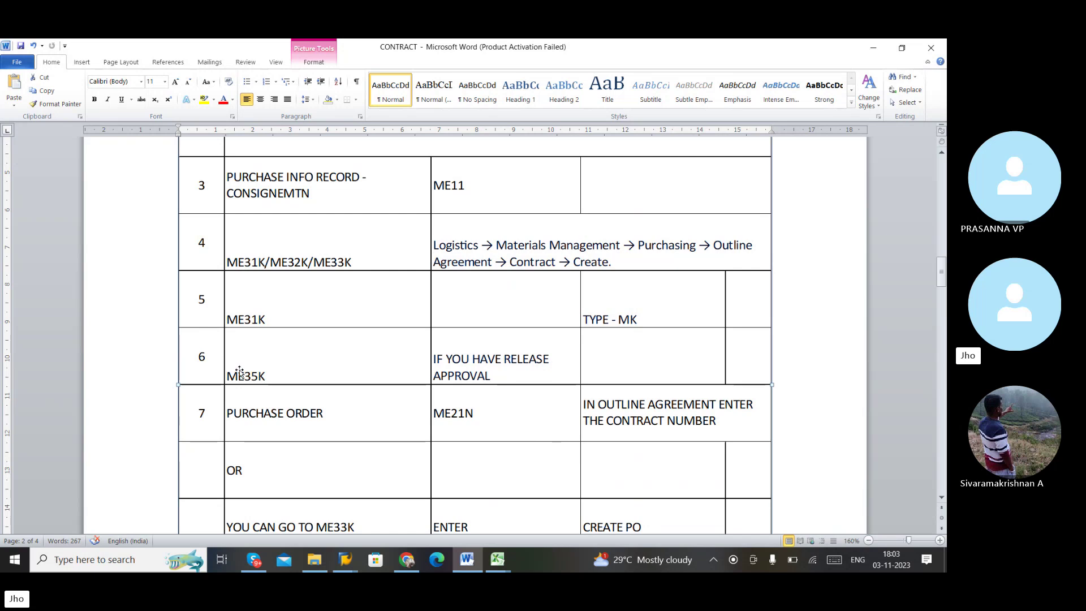
scroll(221, 364, down, 2)
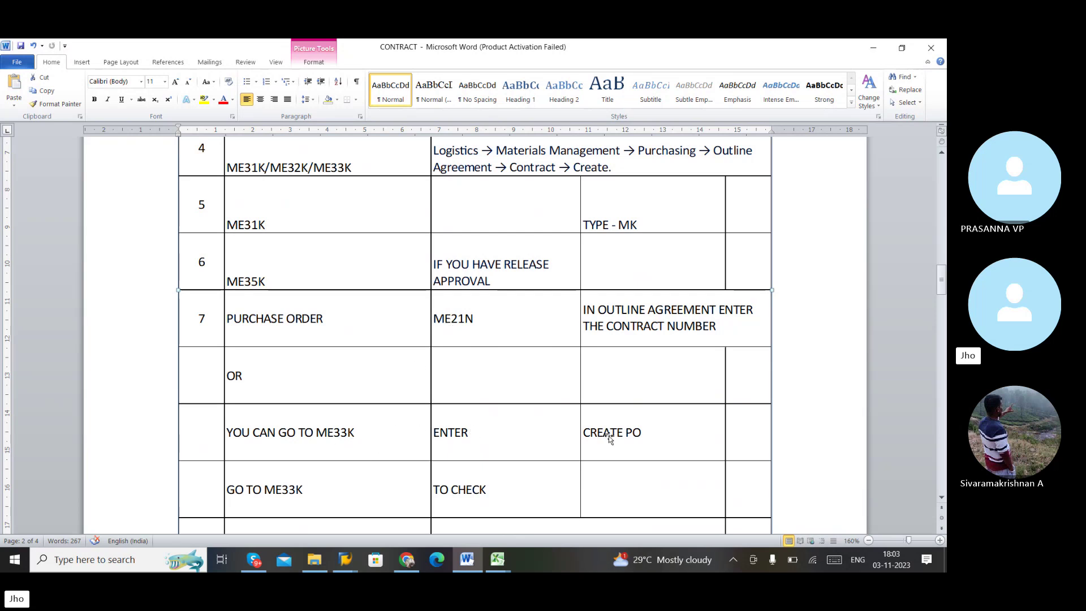
scroll(444, 435, down, 3)
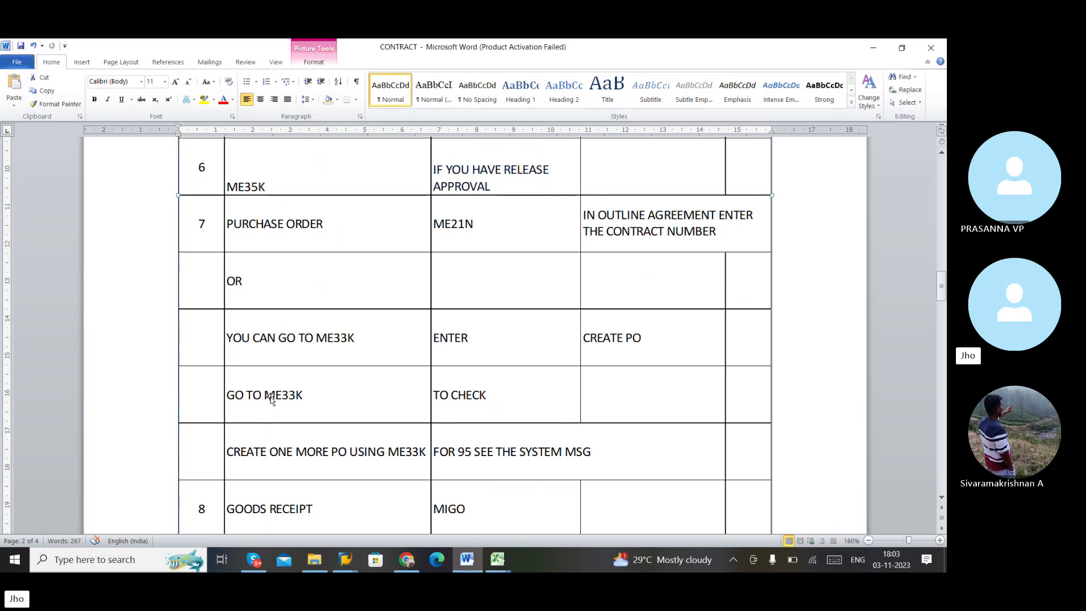
scroll(270, 398, down, 4)
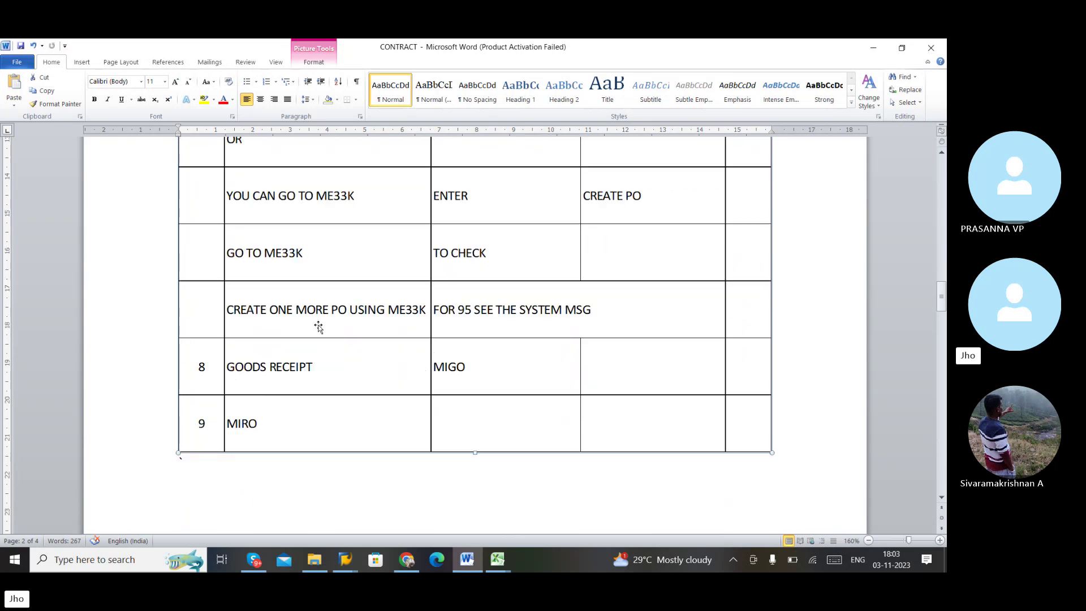
double_click(534, 313)
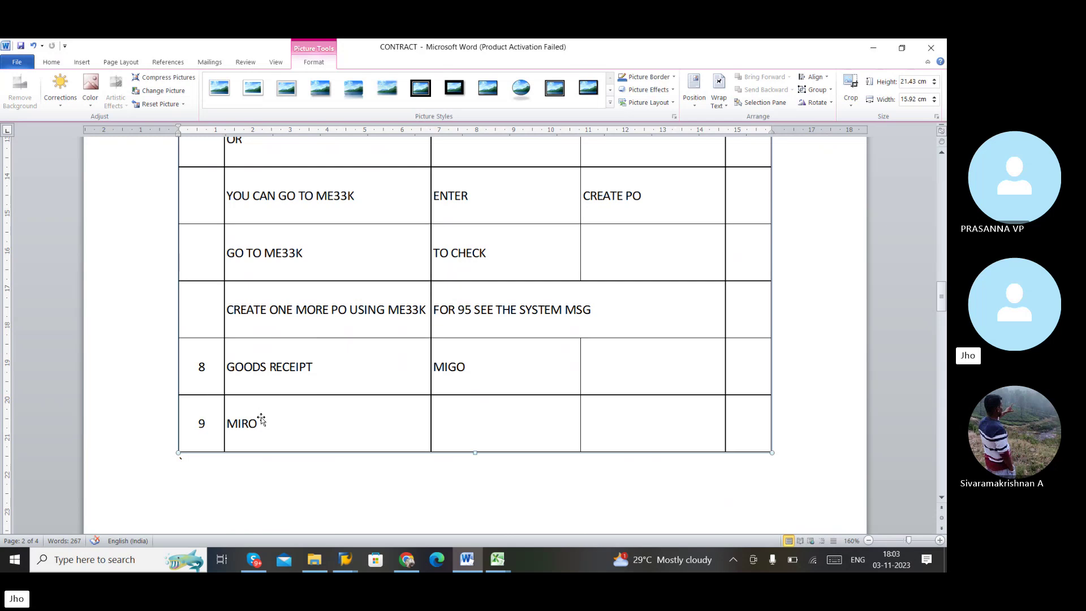
scroll(260, 416, down, 5)
scroll(261, 418, down, 2)
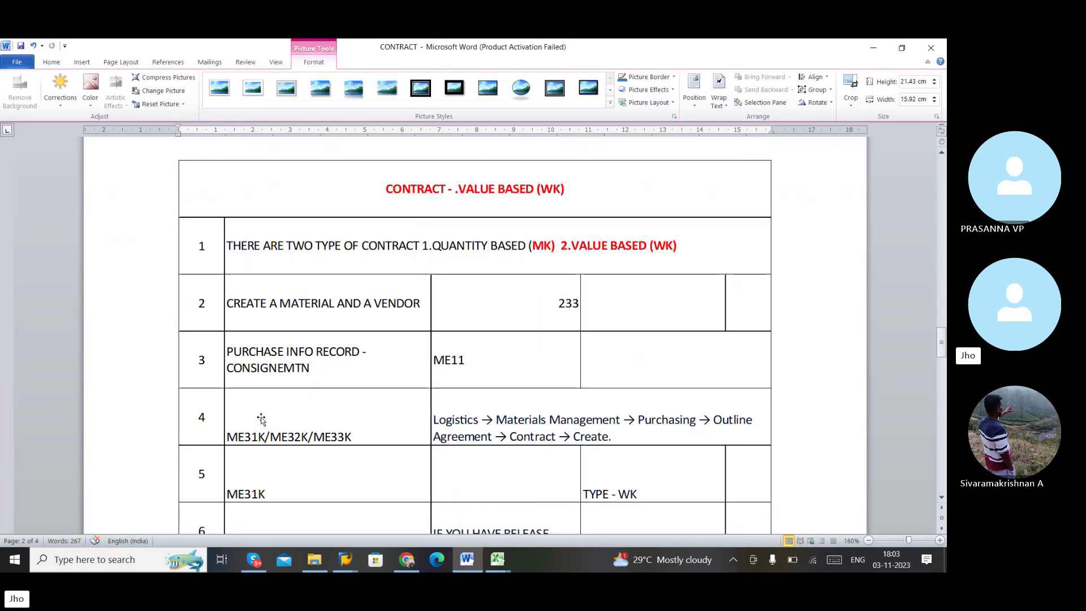
- Review the value-based (WK) contract steps from the ME11 info record and ME31K through purchase order, MIGO and MIRO
scroll(495, 299, down, 1)
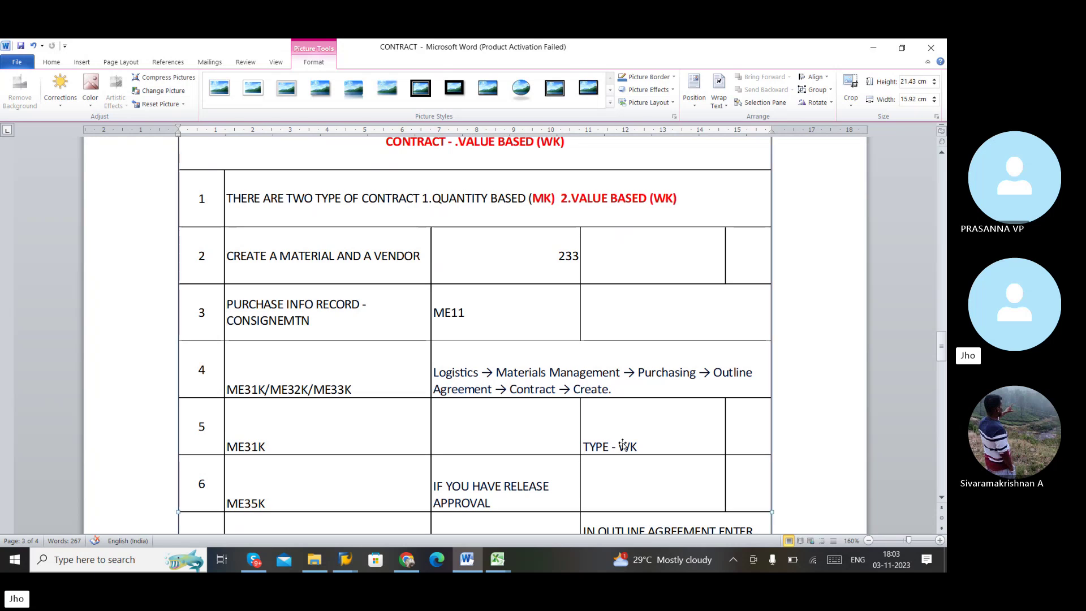
scroll(436, 408, down, 1)
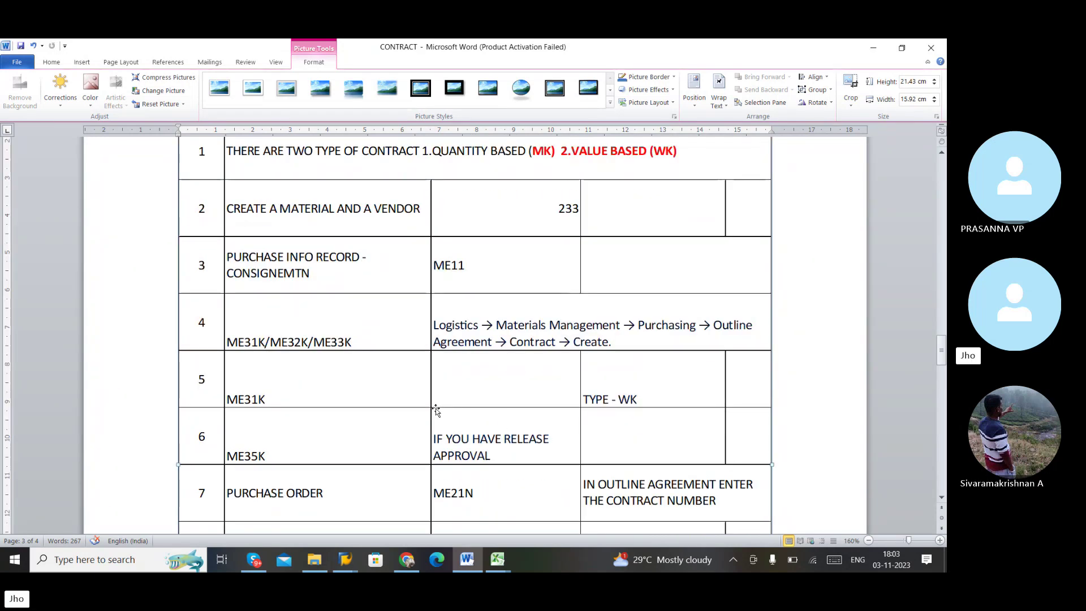
scroll(436, 408, down, 4)
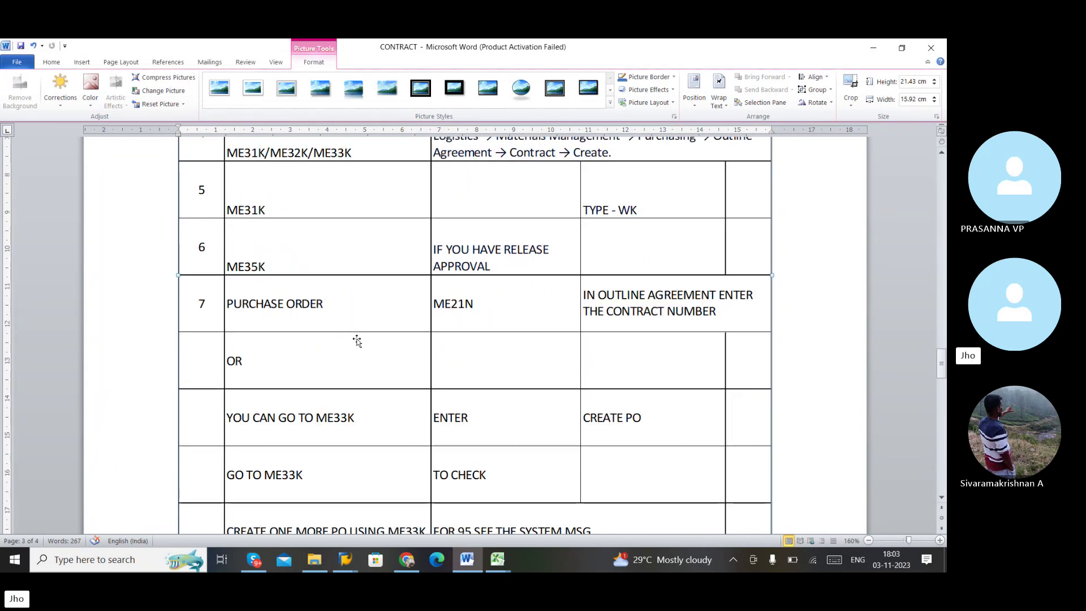
scroll(394, 445, down, 2)
scroll(394, 445, down, 2)
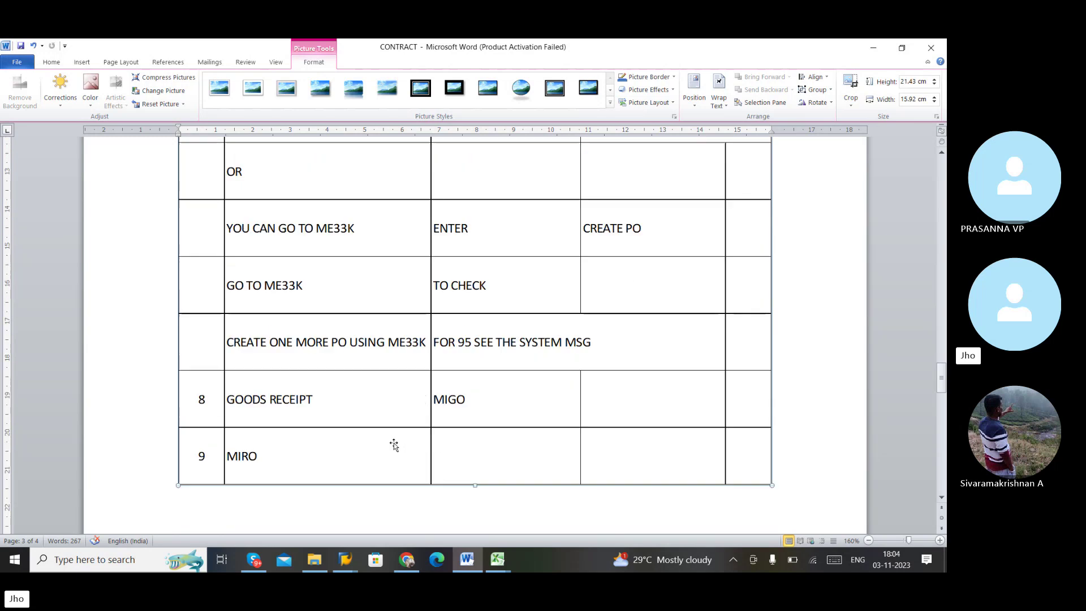
scroll(394, 445, down, 2)
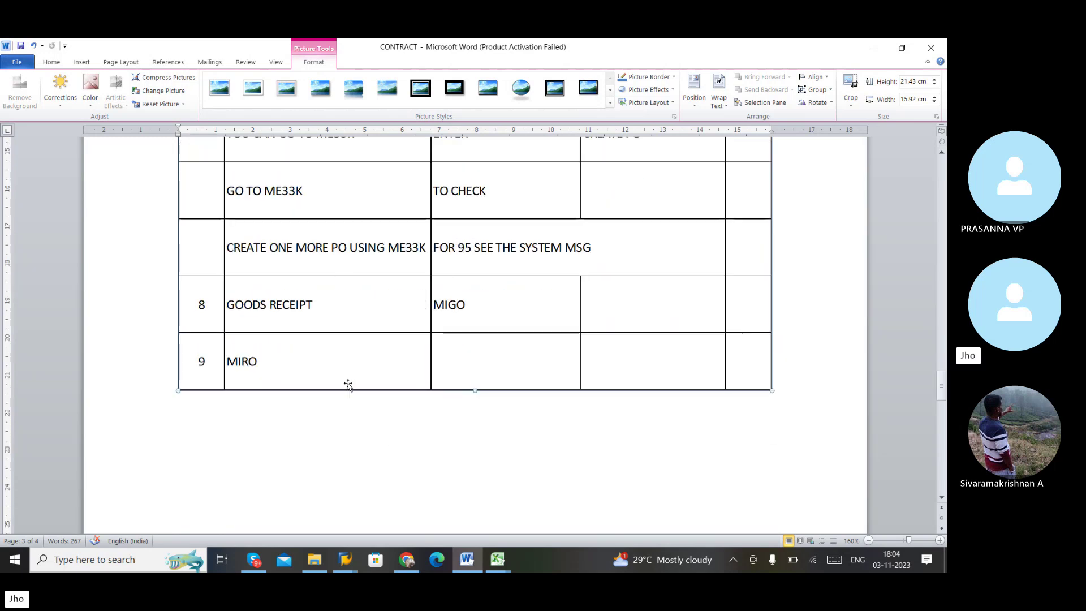
- Review the scheduling agreement (LP) steps from ME31L through ME9L, ME38 and ME9E to MIGO
scroll(347, 383, down, 9)
scroll(347, 384, down, 4)
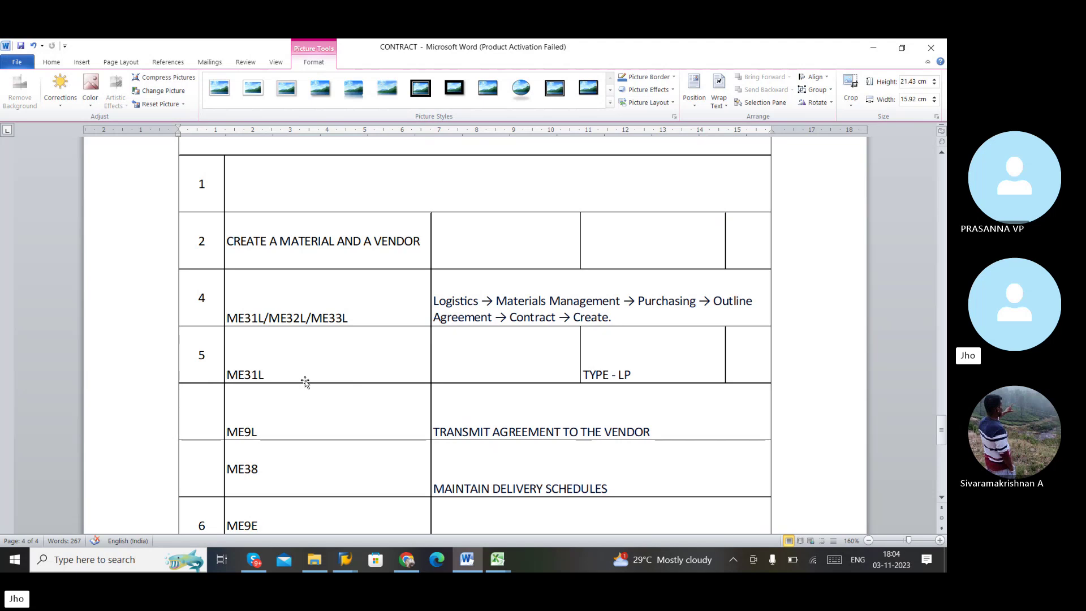
scroll(472, 384, down, 1)
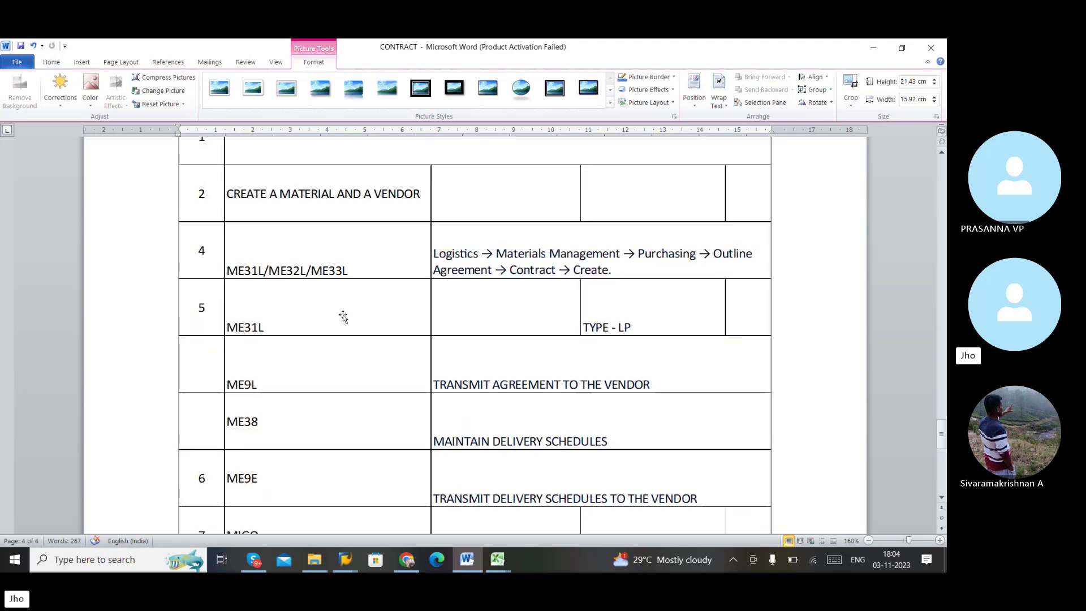
click(486, 386)
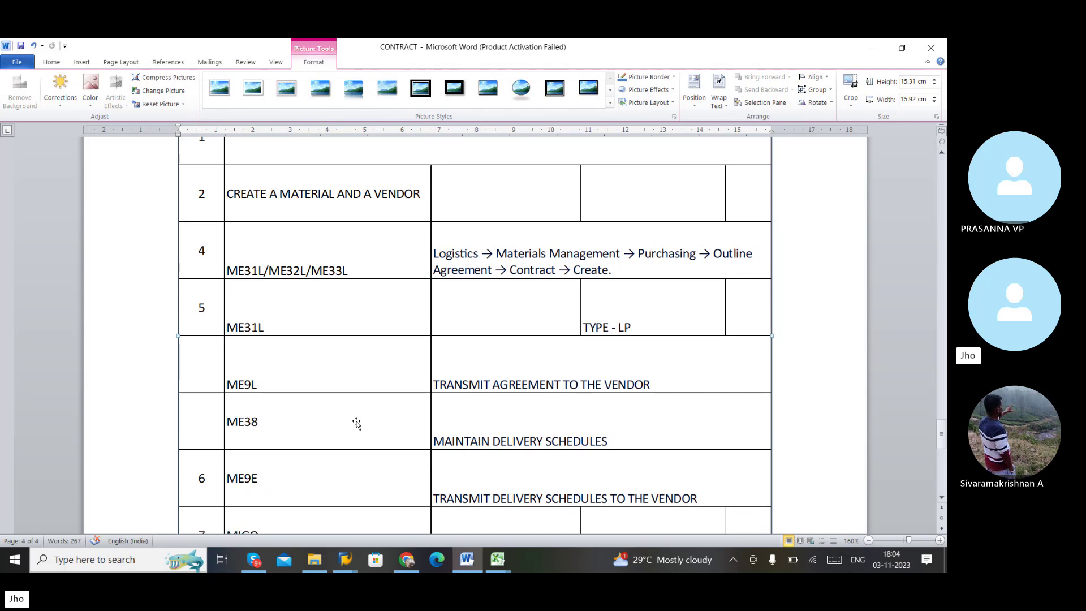
scroll(356, 423, down, 2)
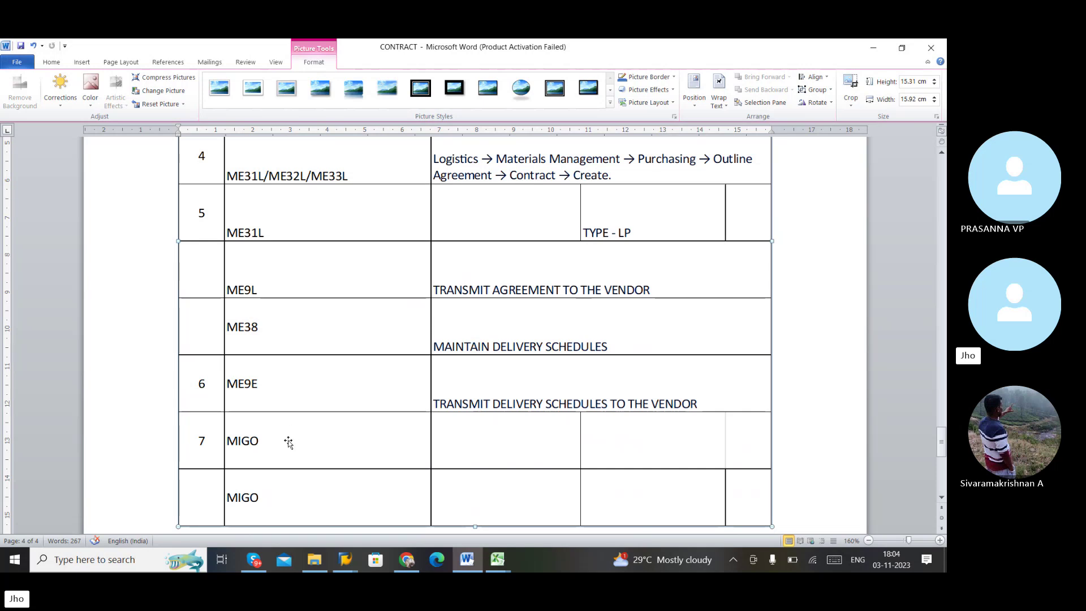
scroll(288, 442, down, 1)
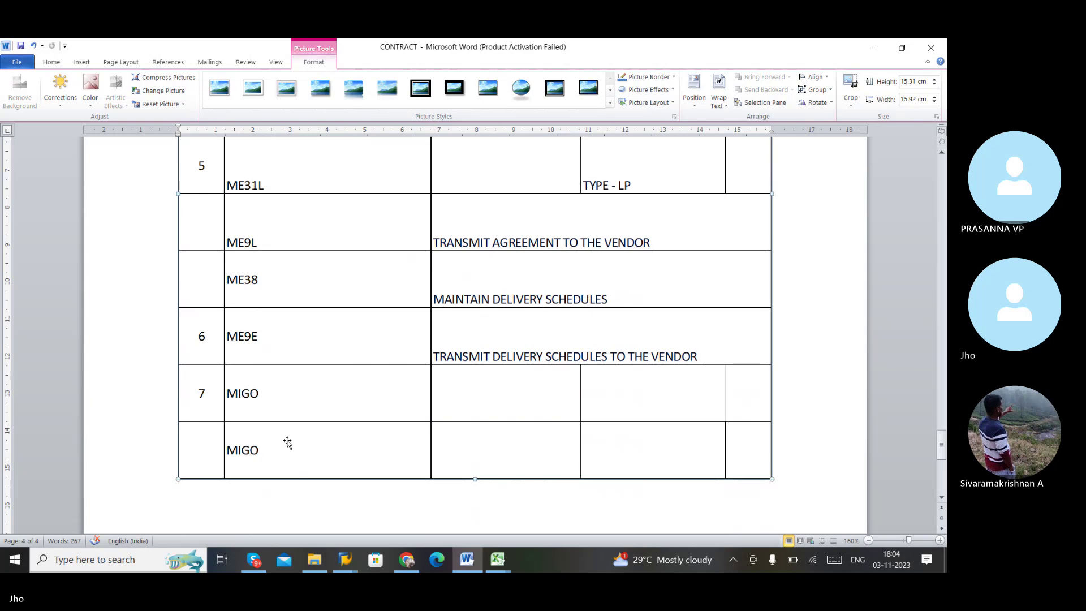
- Close the CONTRACT document without saving the changes
scroll(287, 441, down, 5)
scroll(287, 440, down, 4)
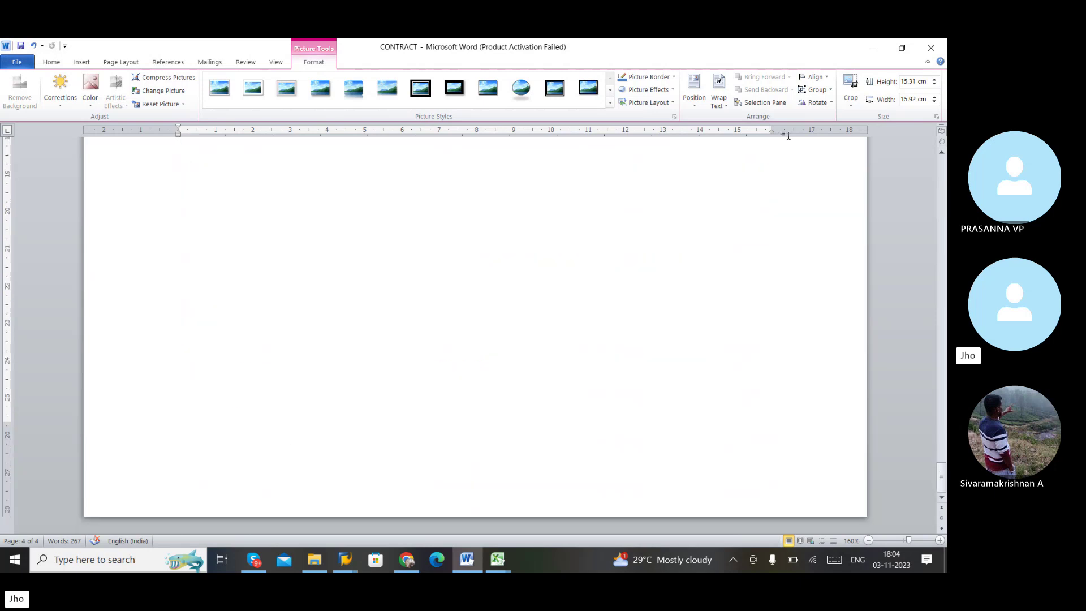
click(930, 50)
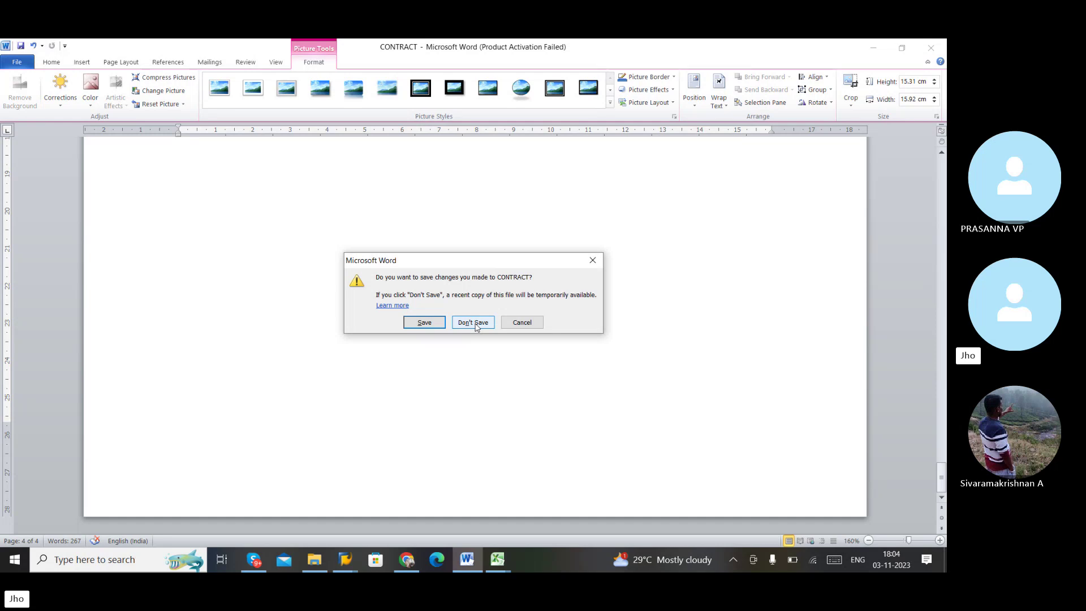
click(475, 325)
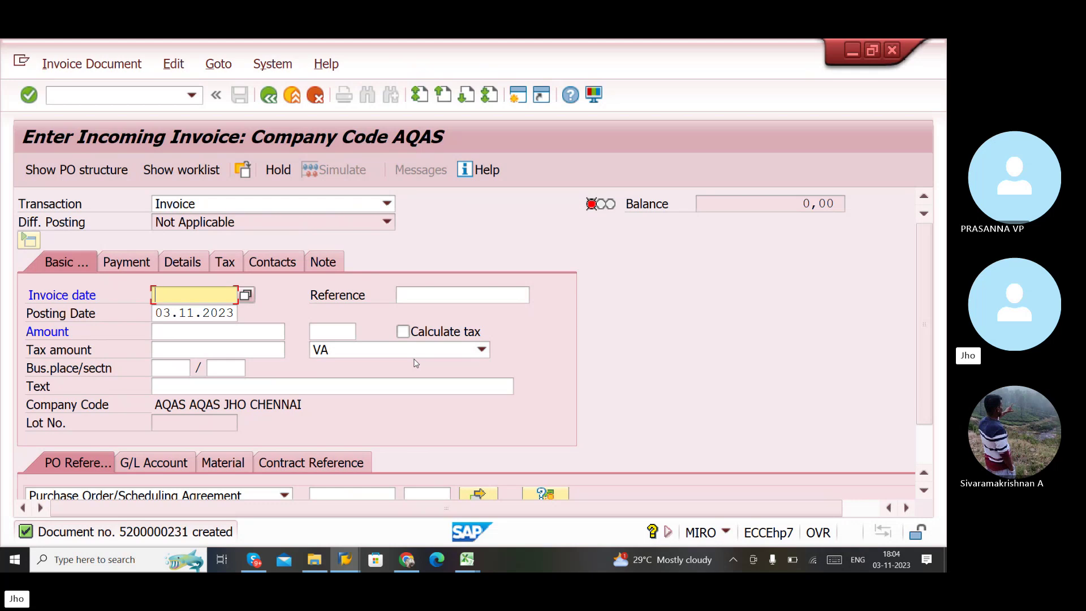
- Capture the document-created message in SAP's status bar as a screenshot and copy it to the clipboard
key(Print)
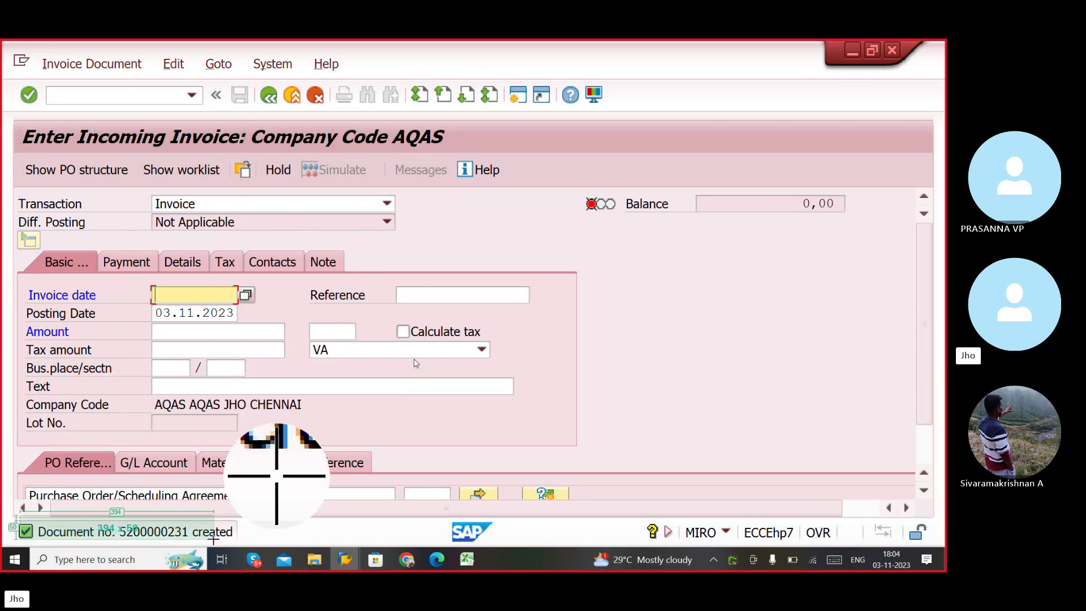
click(310, 480)
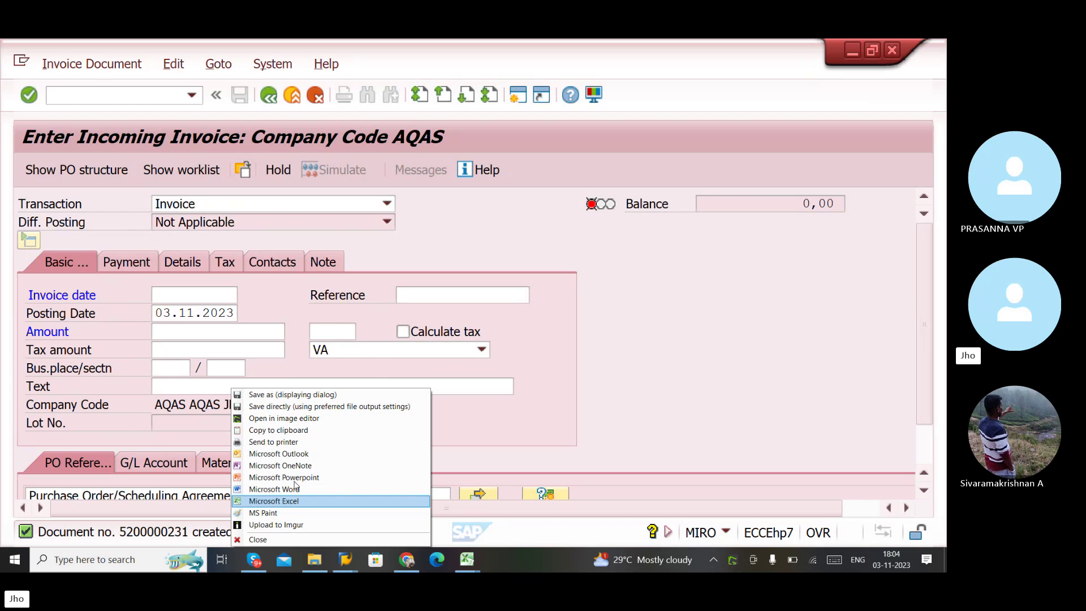
click(304, 430)
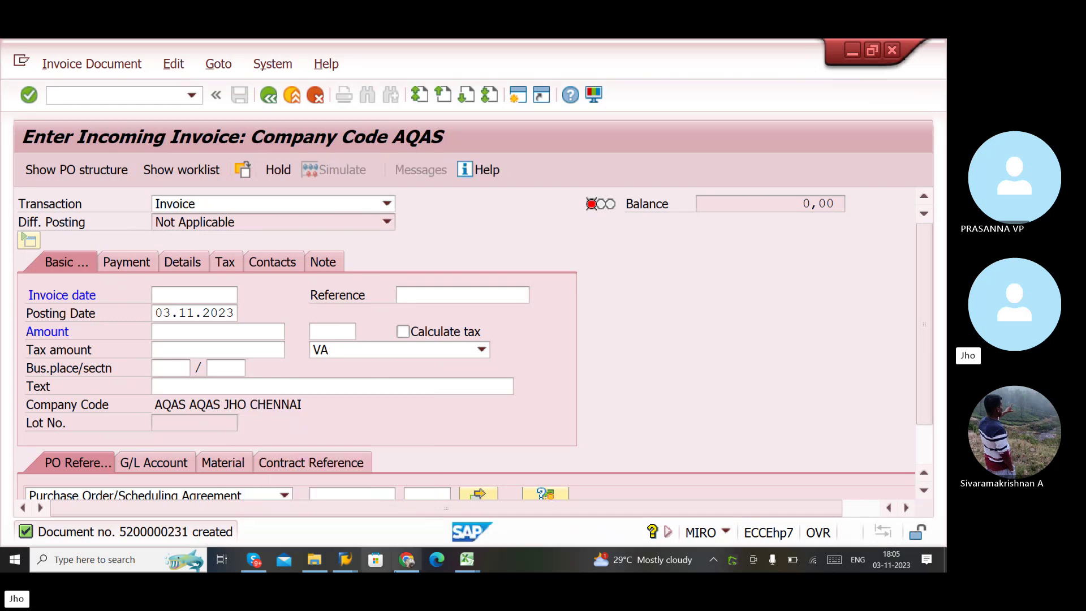
- Switch to WhatsApp Web in Chrome and send the copied screenshot to the contact whose latest chat entry is a photo
click(407, 559)
click(90, 54)
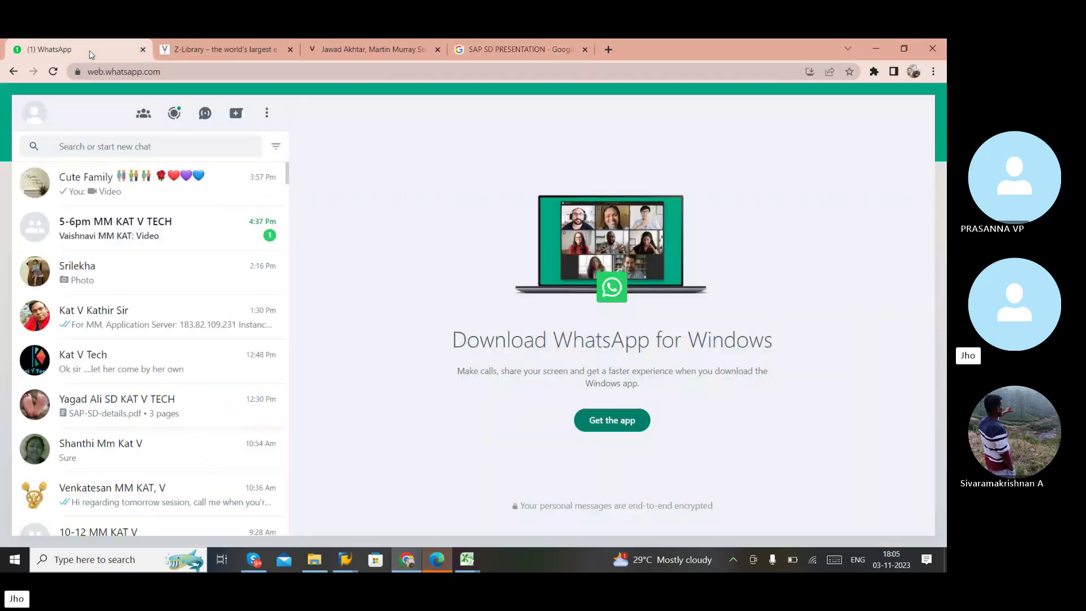
click(170, 273)
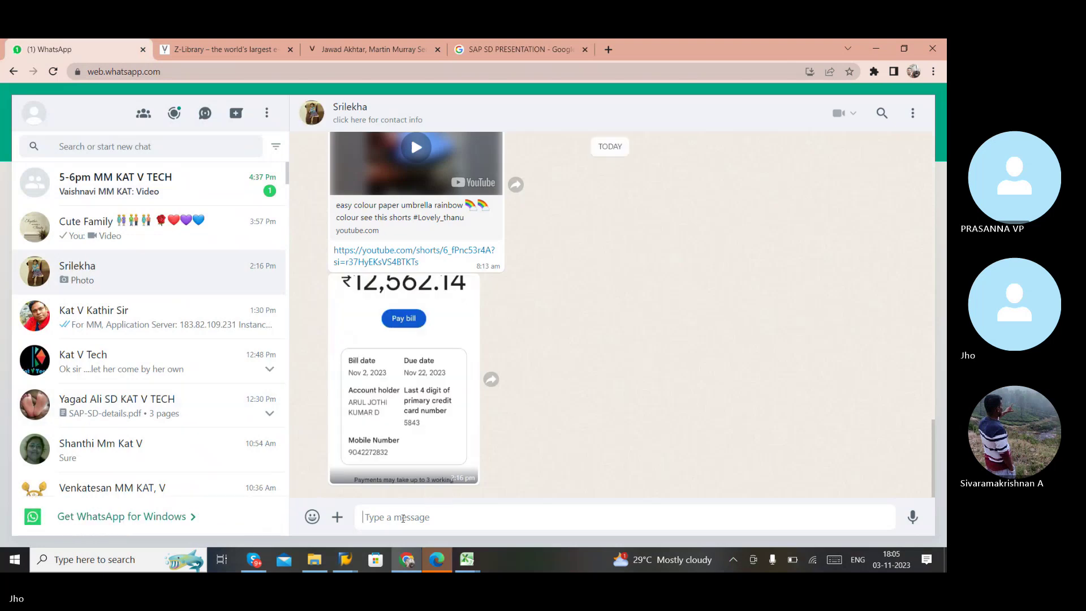
right_click(403, 517)
click(432, 433)
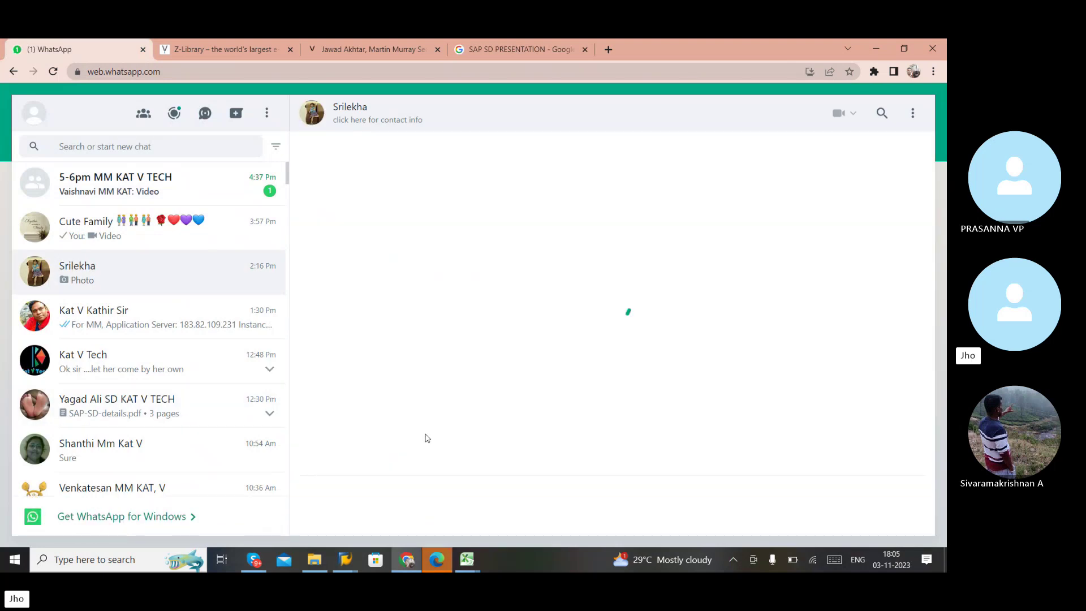
key(Escape)
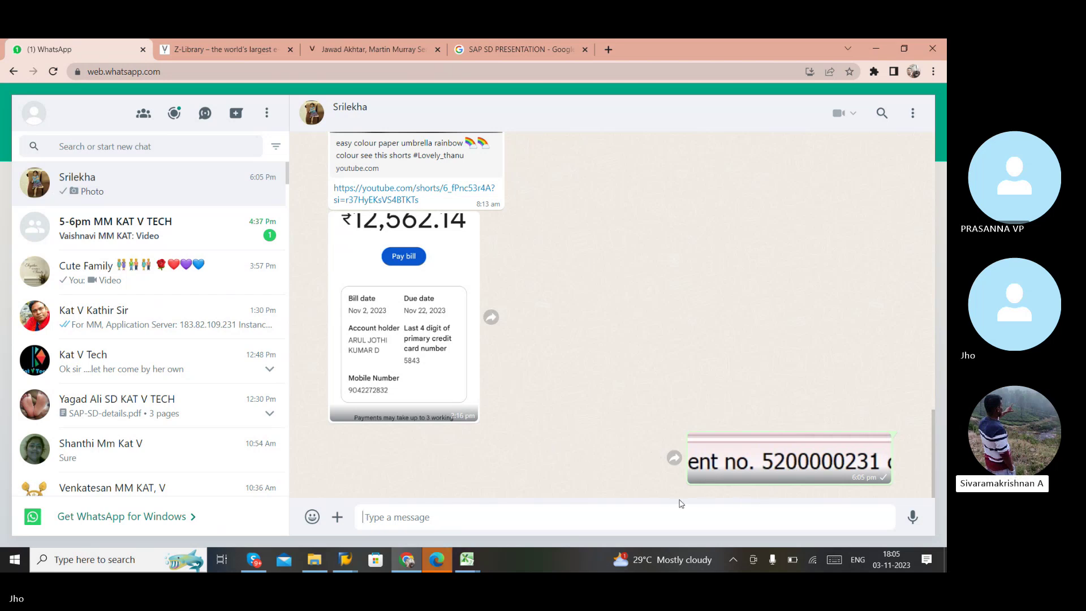
- Close the two Z-Library pages and the SAP SD PRESENTATION search page, and open the 5-6pm MM KAT V TECH group chat
click(253, 52)
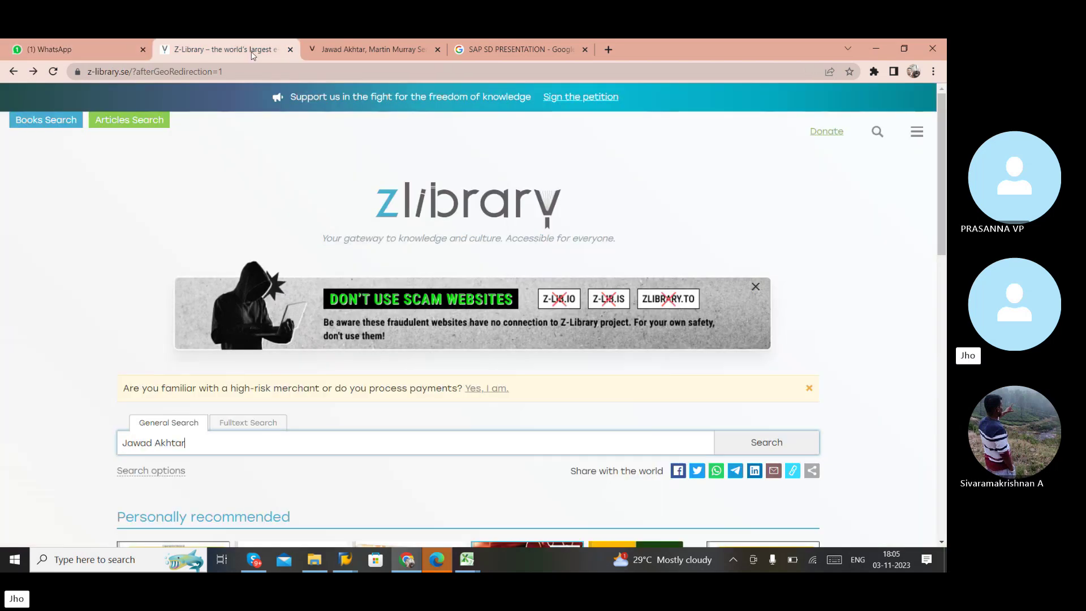
click(290, 49)
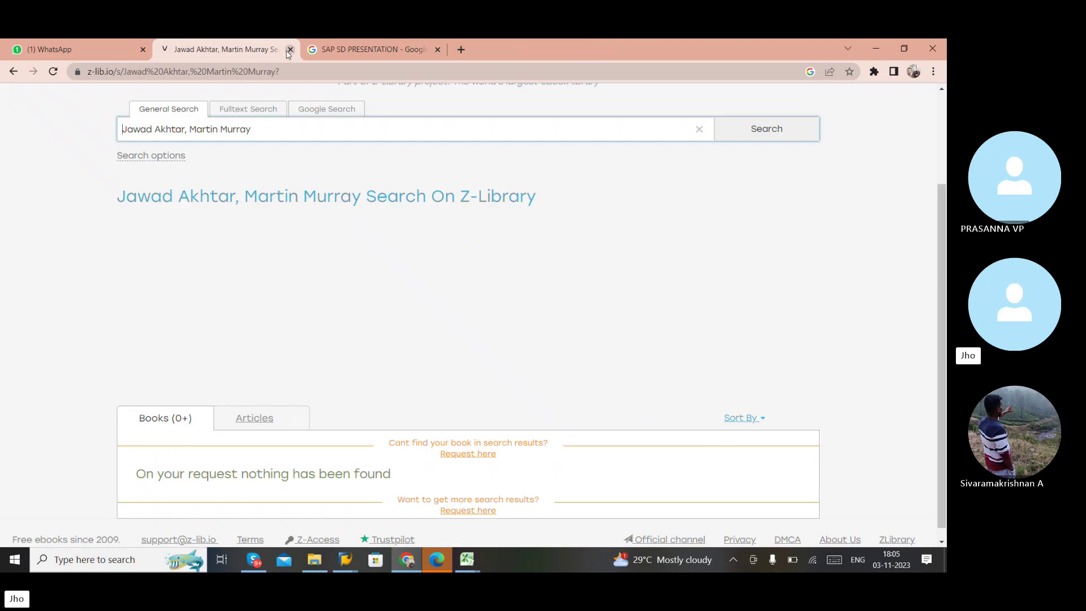
click(291, 49)
click(291, 50)
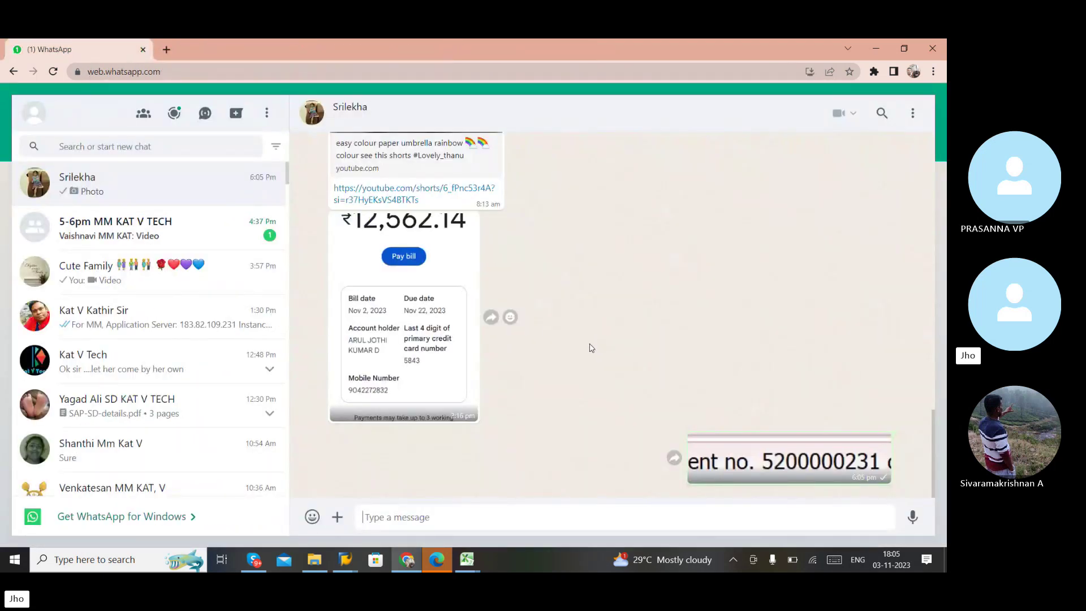
click(169, 235)
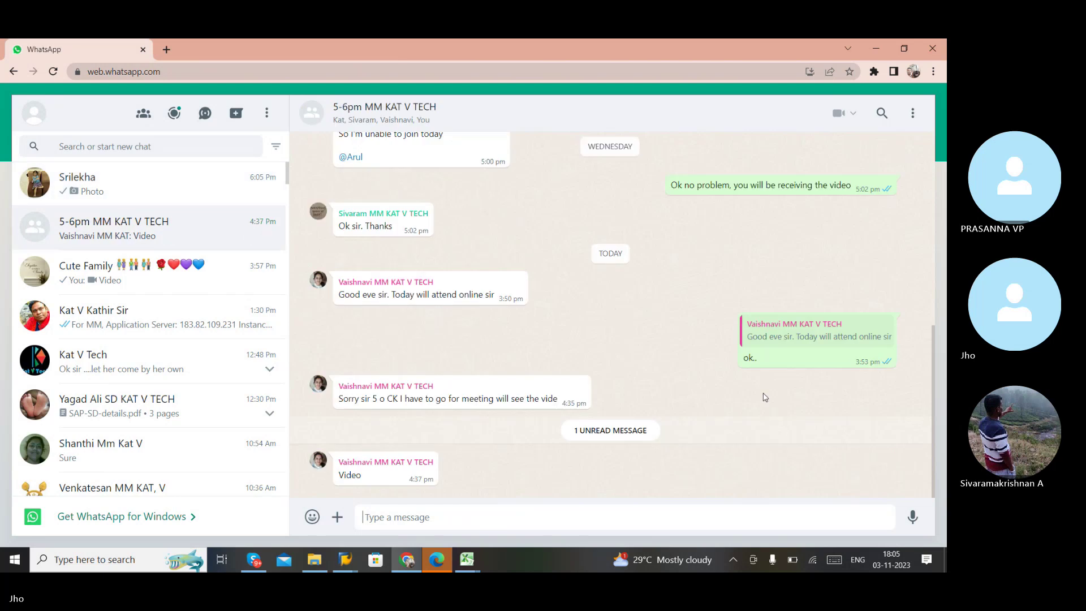
- Close the browser and switch to the Skype call window
click(930, 48)
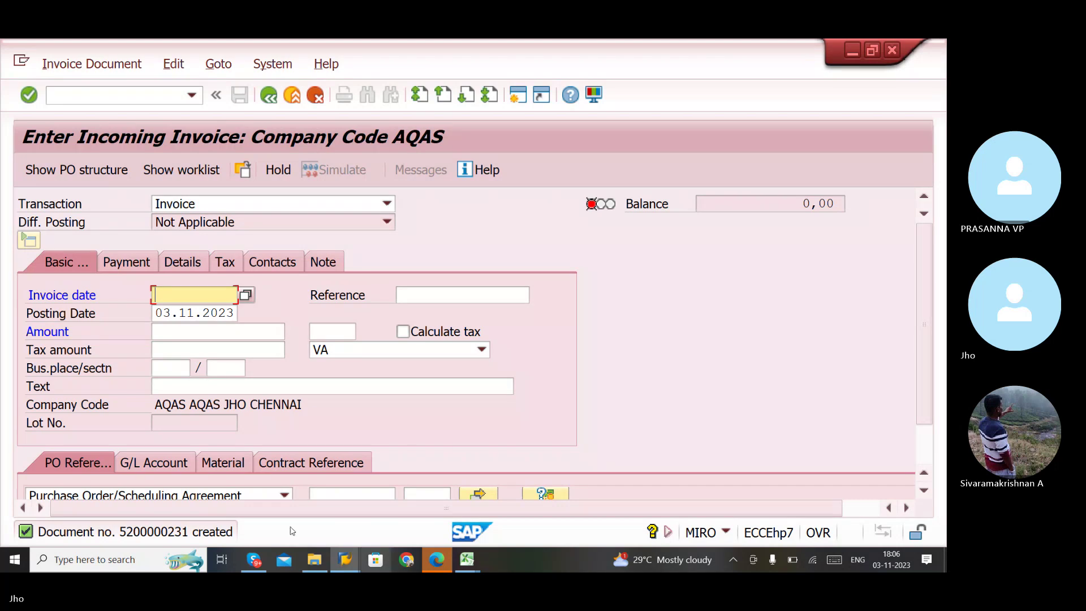
click(261, 567)
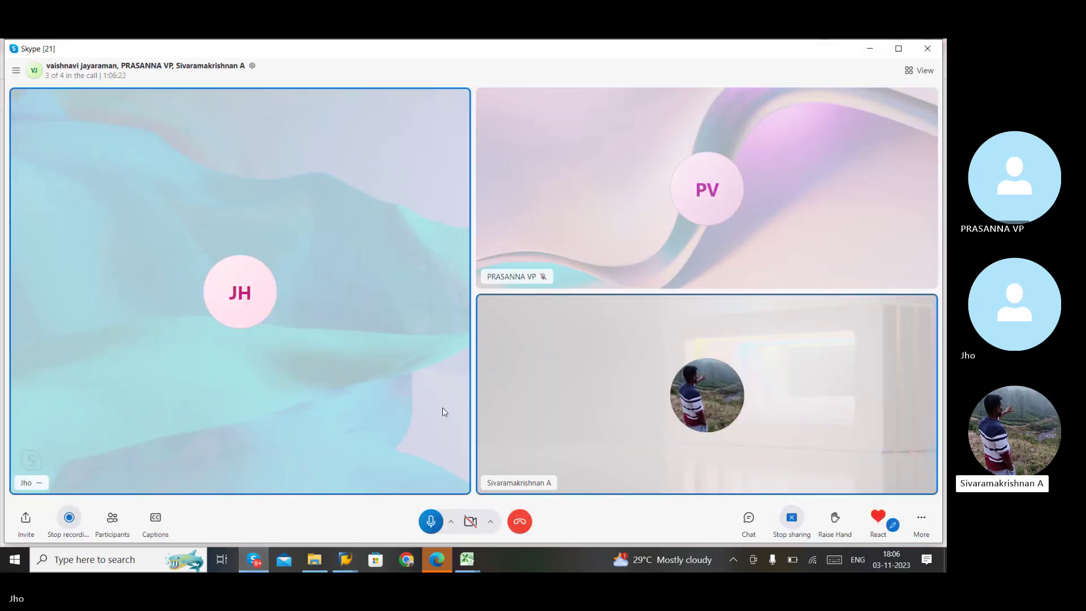